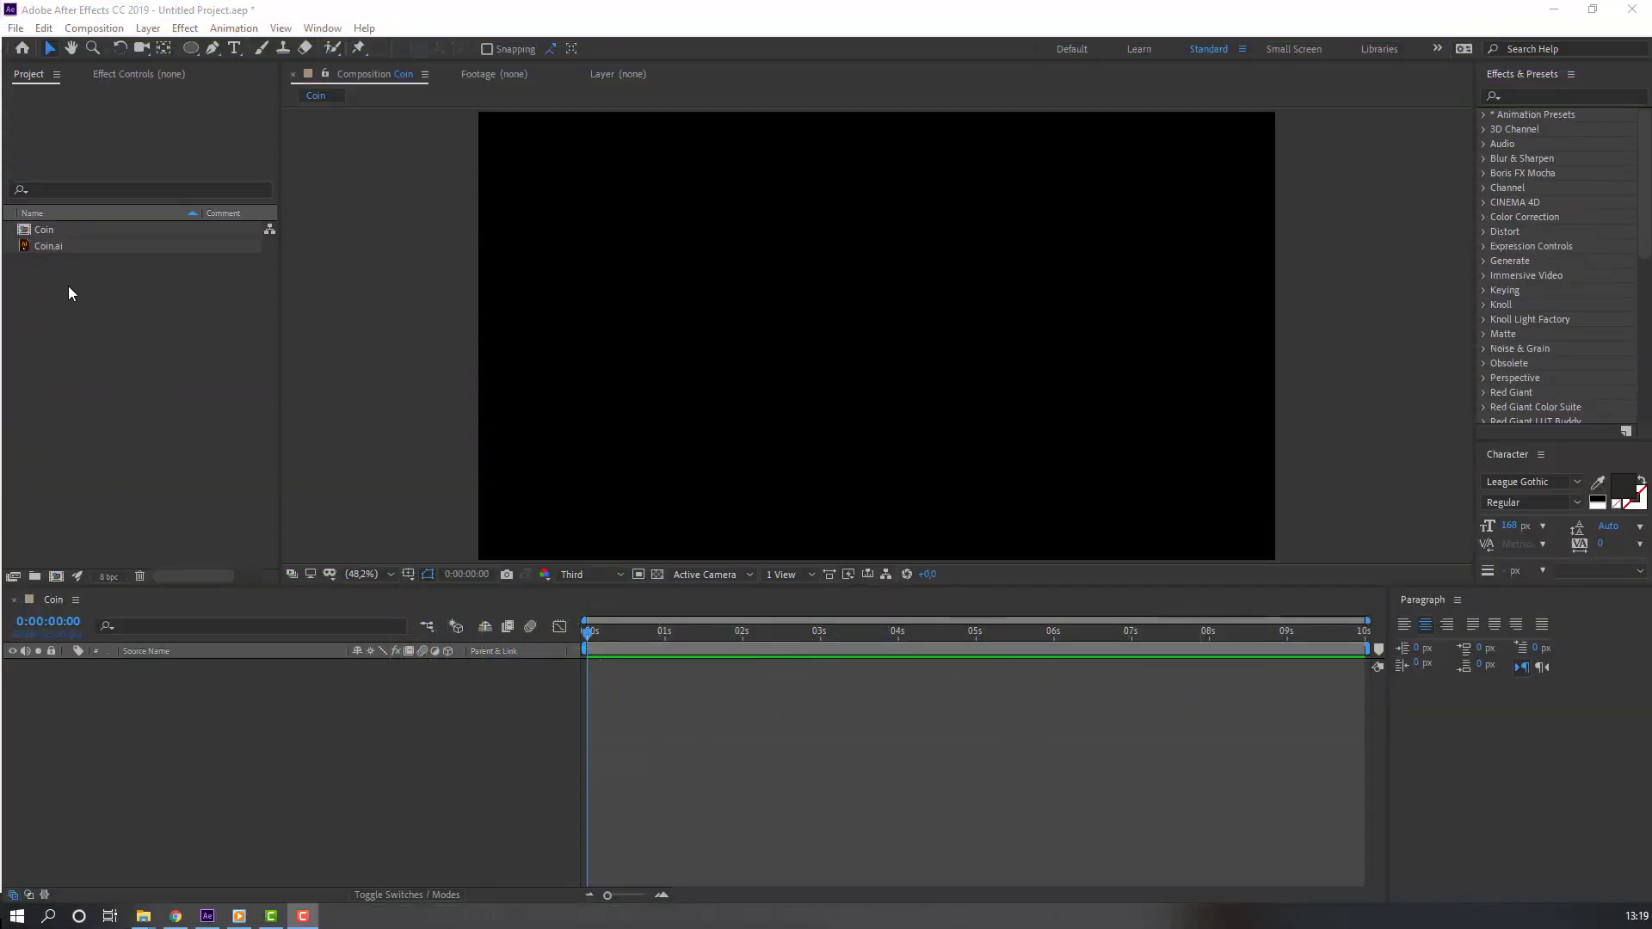
Step: Add the Coin.ai artwork as a layer in the Coin composition
{"action": "left_click", "coordinate": [59, 247]}
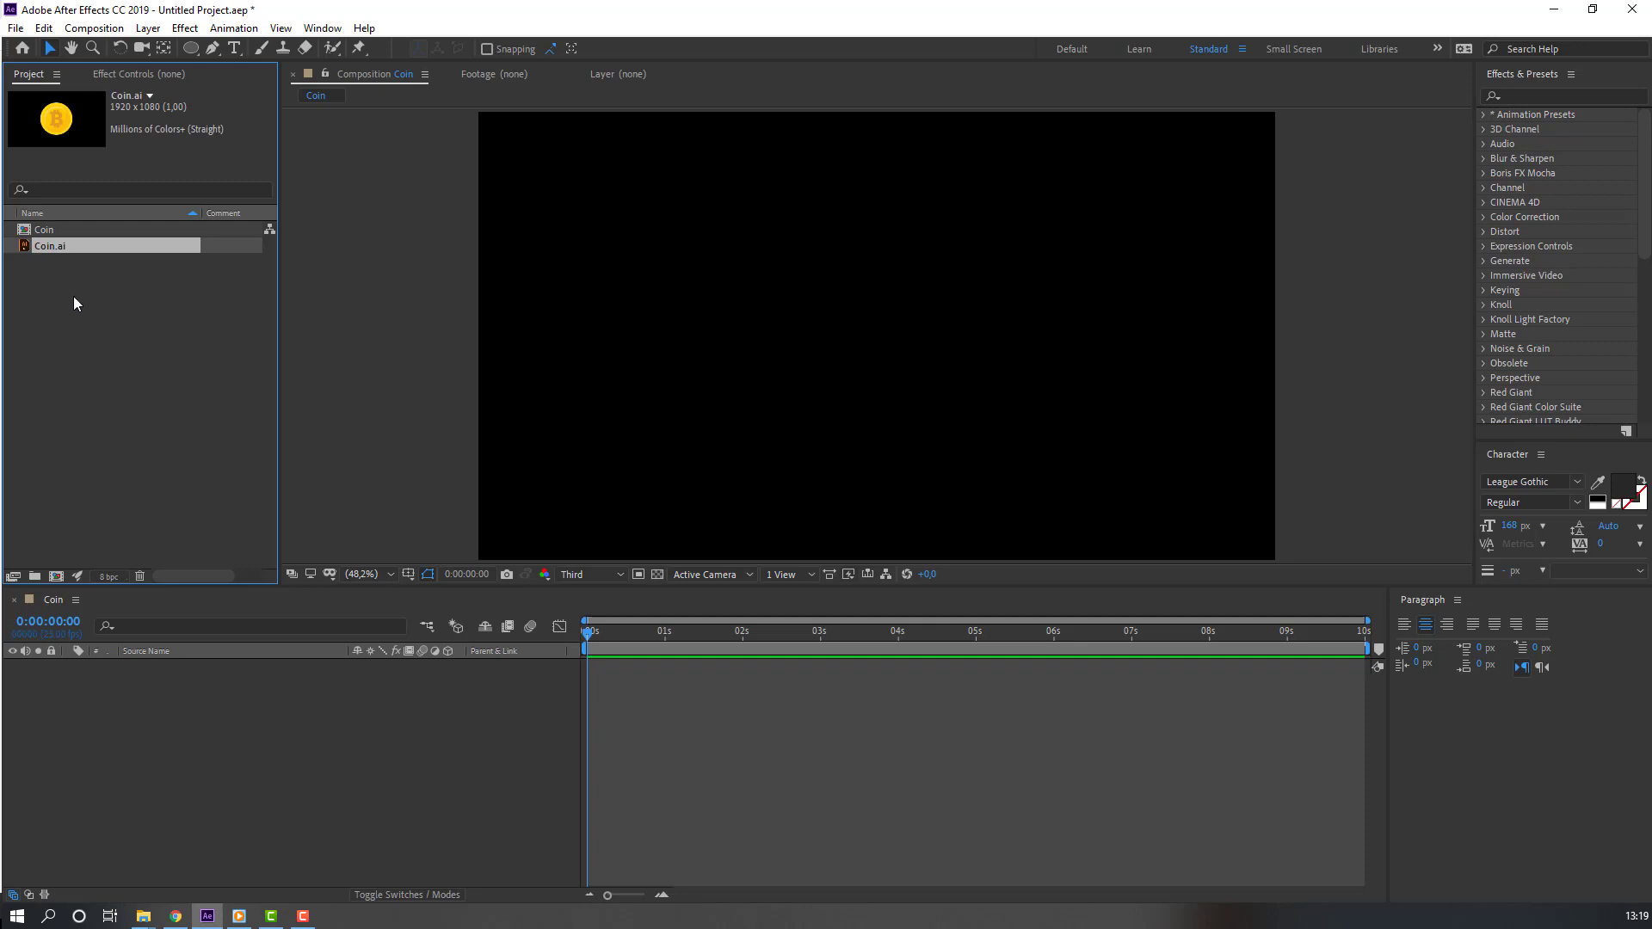
{"action": "left_click_drag", "start_coordinate": [77, 294], "coordinate": [163, 749]}
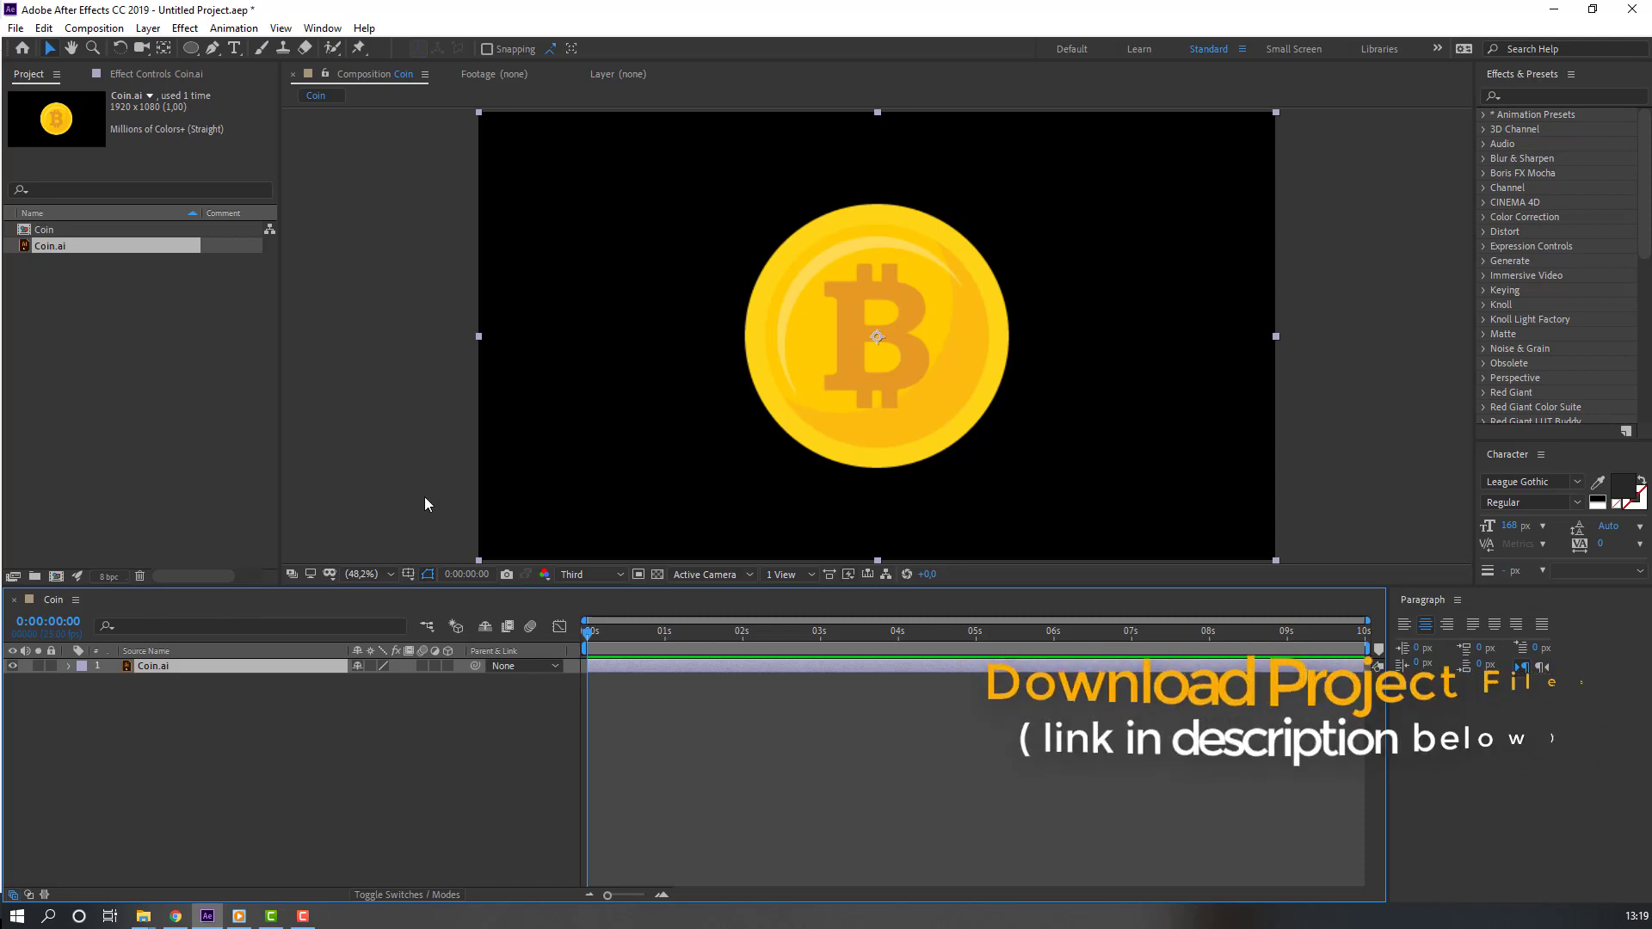
{"action": "left_click", "coordinate": [187, 748]}
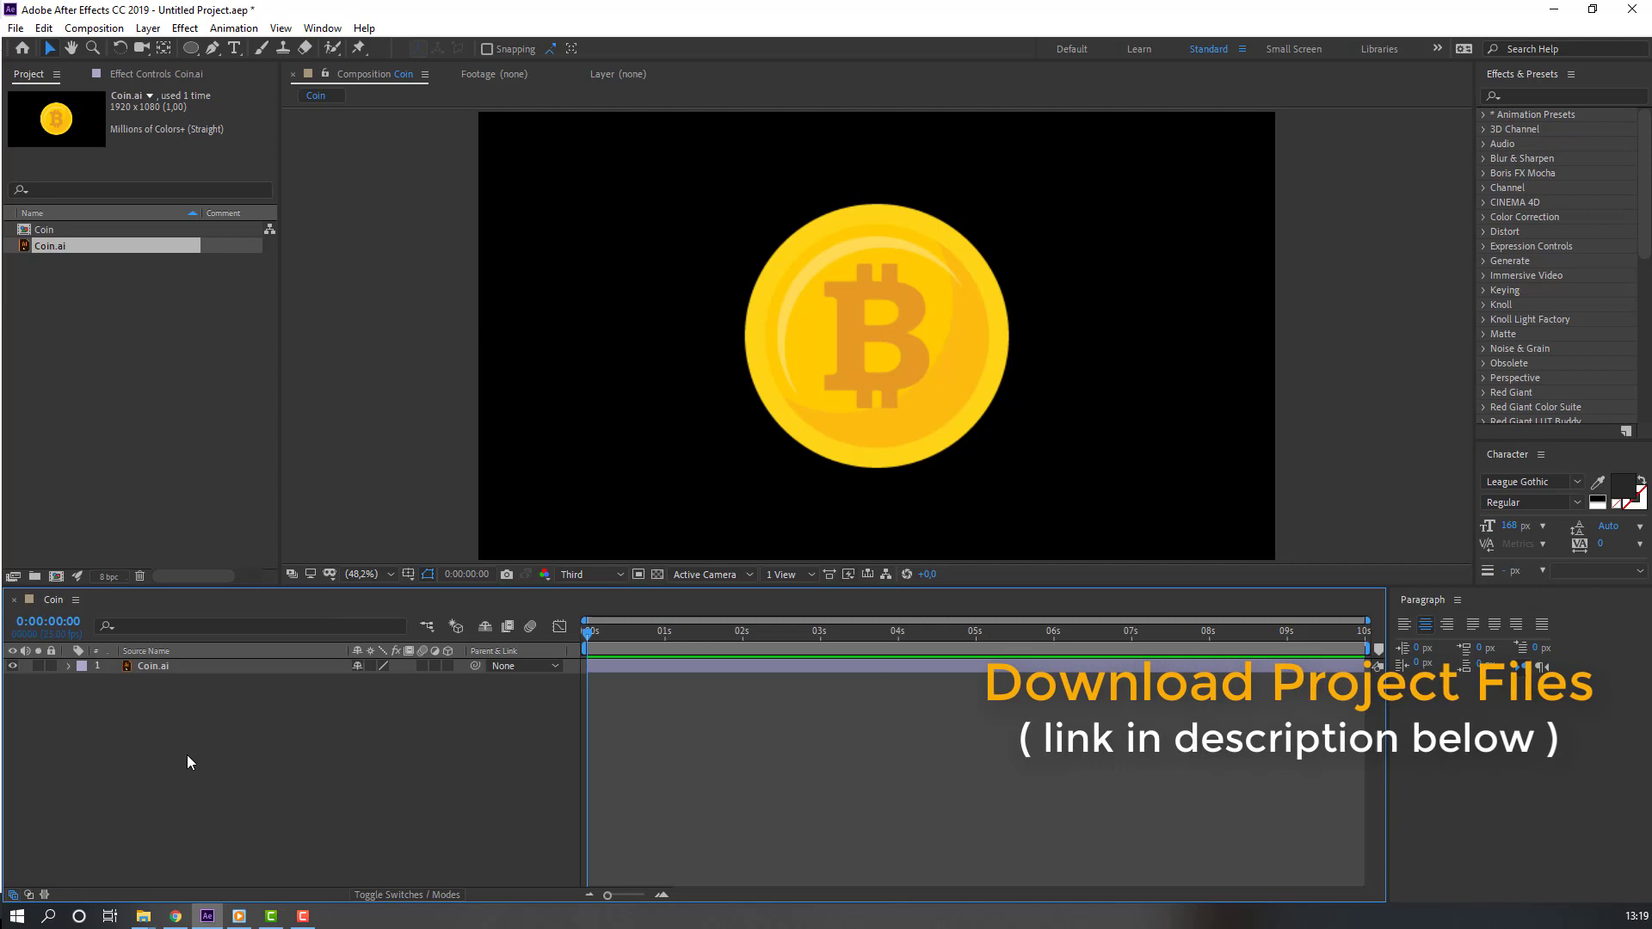
Step: Set the Coin composition's 3D renderer to CINEMA 4D
{"action": "right_click", "coordinate": [102, 707]}
{"action": "left_click", "coordinate": [212, 588]}
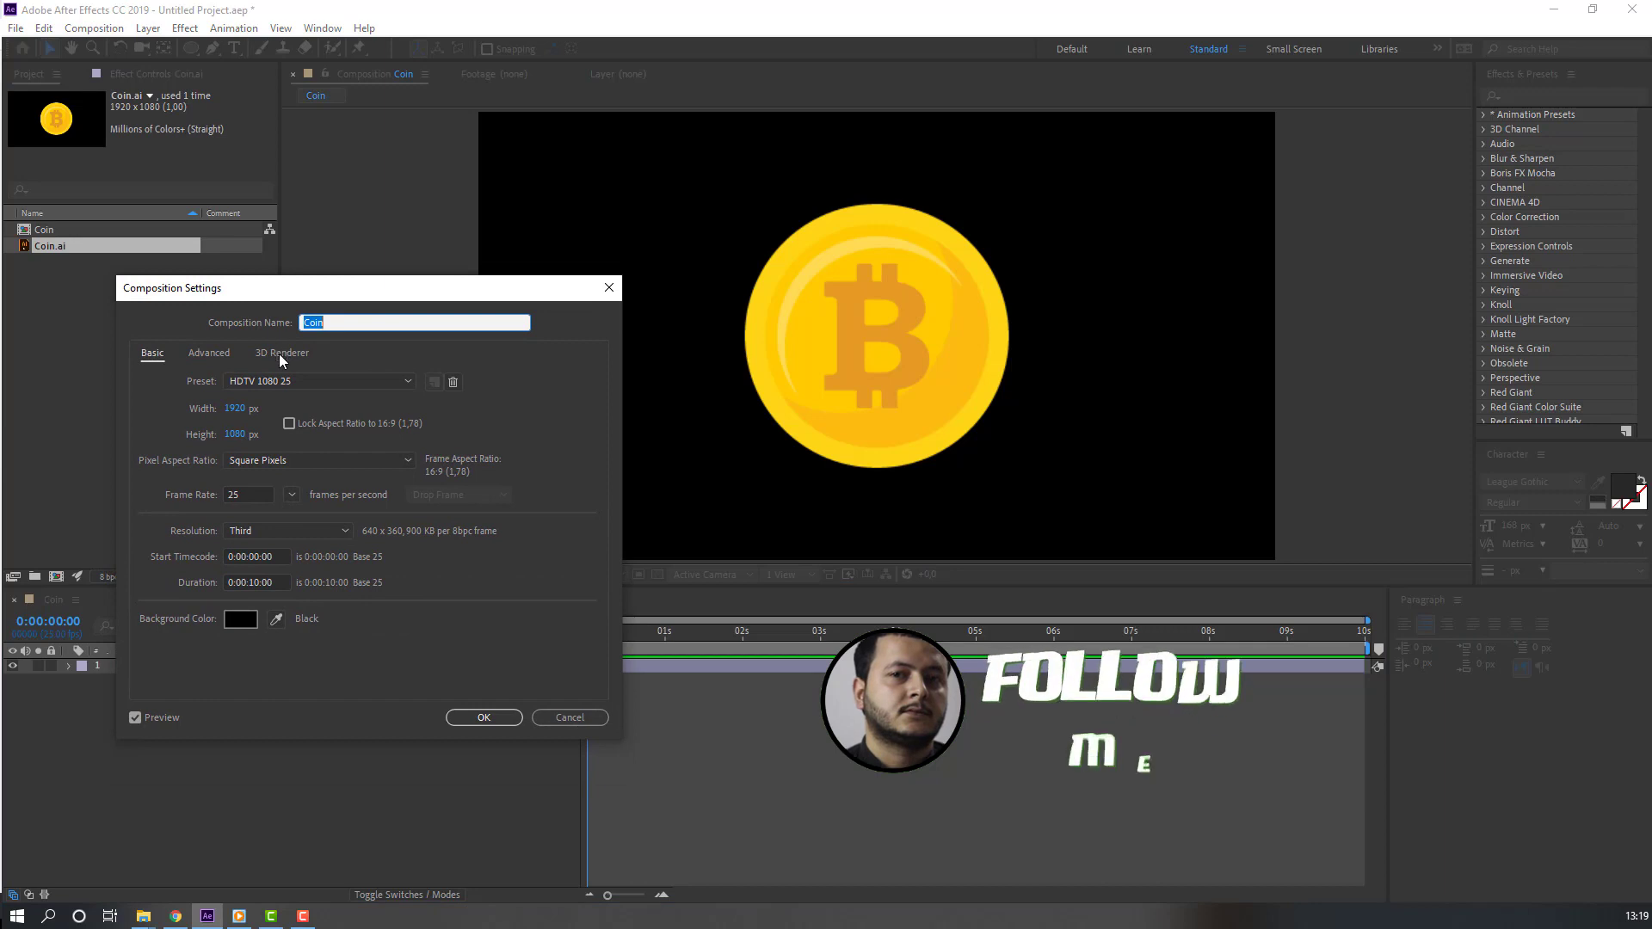
{"action": "left_click", "coordinate": [280, 354]}
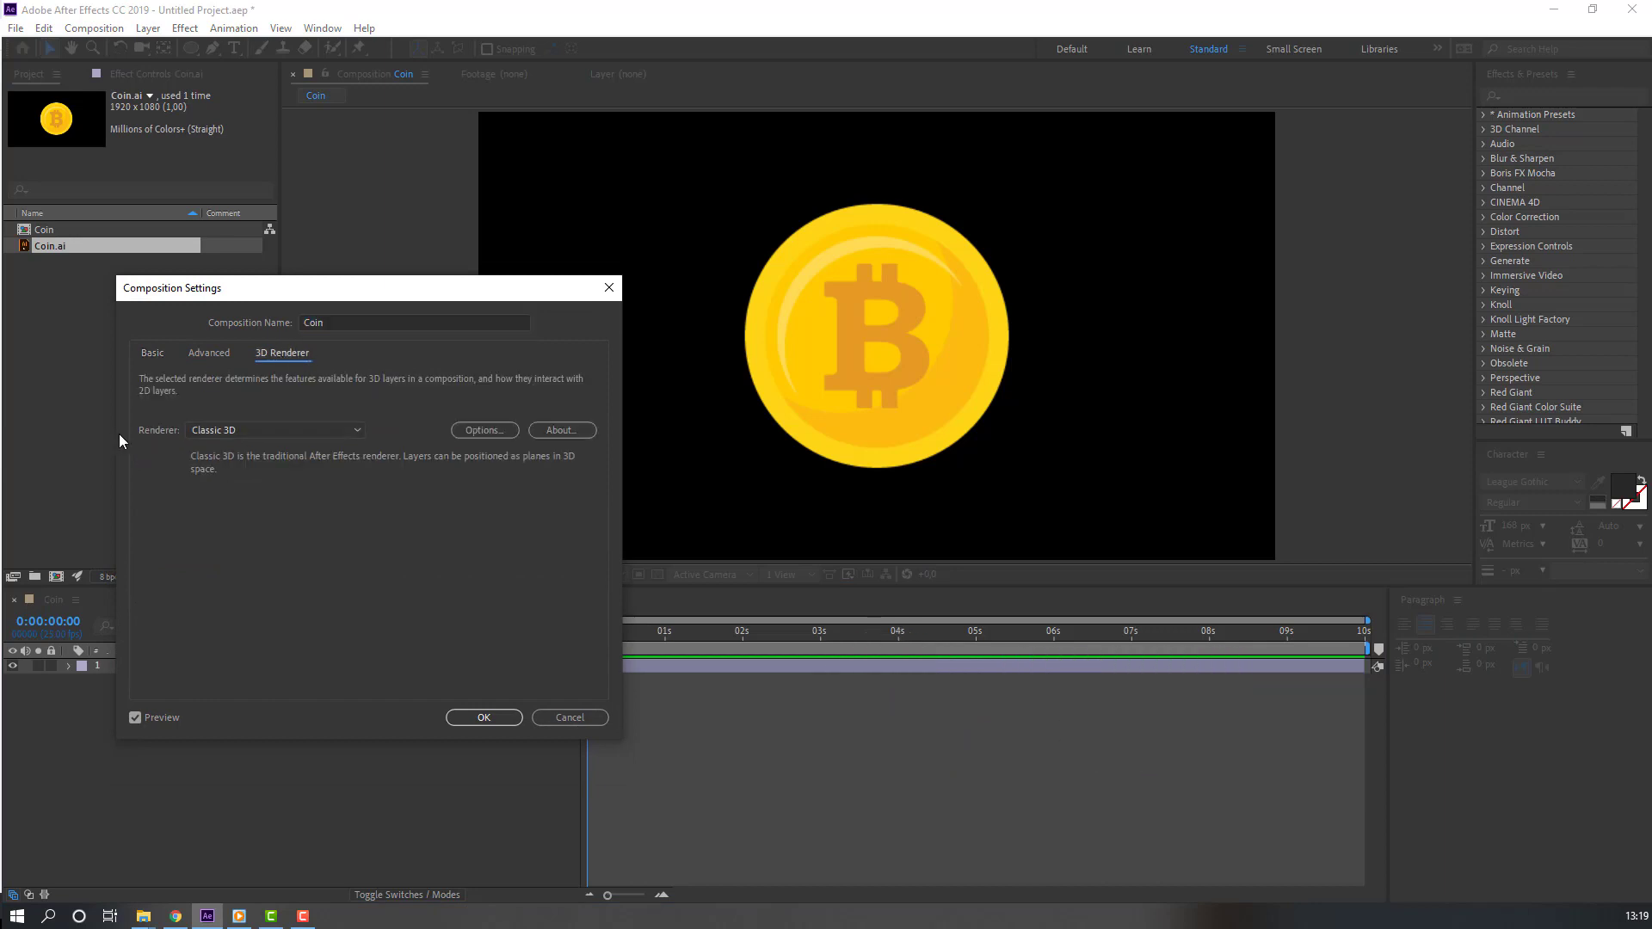
{"action": "left_click", "coordinate": [234, 430]}
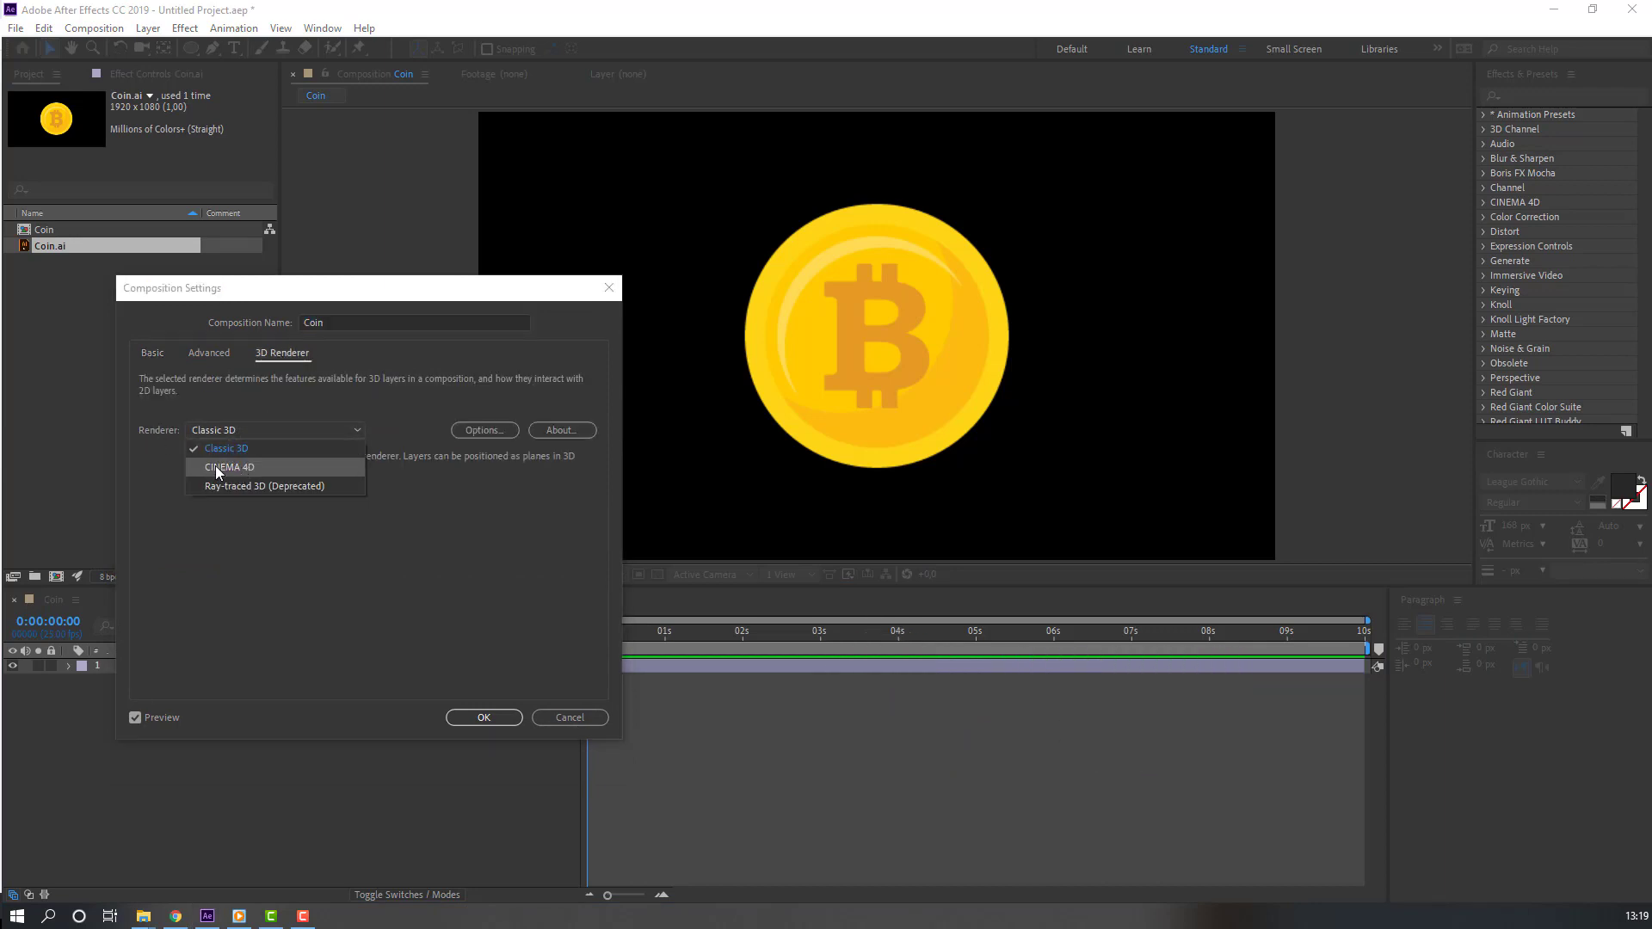
{"action": "left_click", "coordinate": [216, 467]}
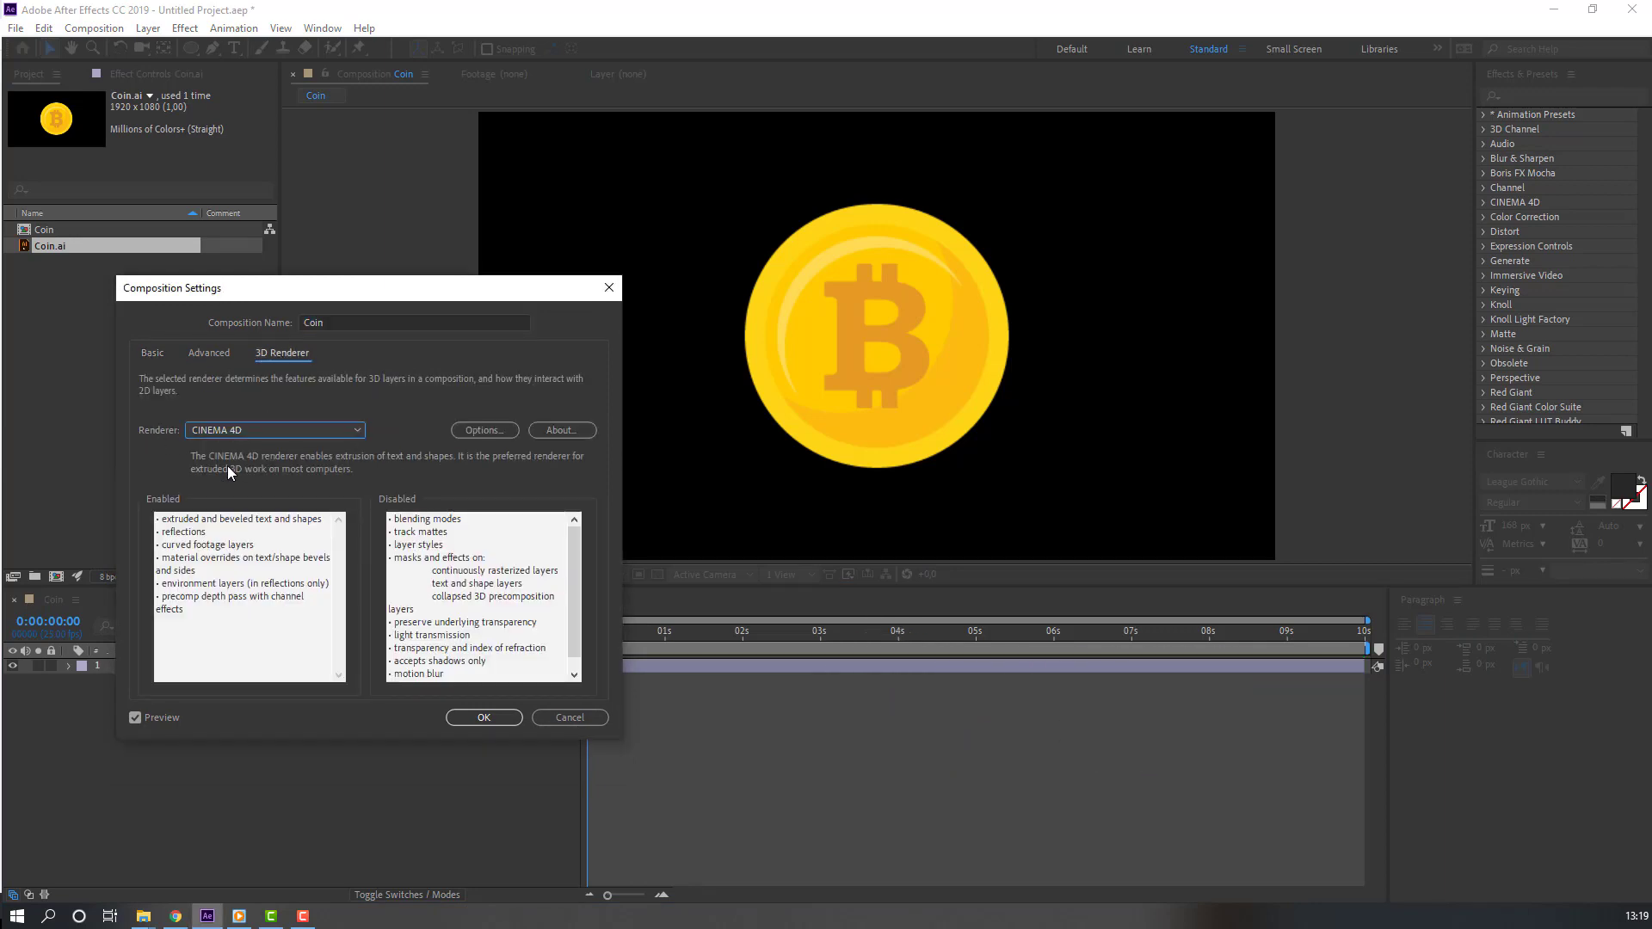
{"action": "left_click", "coordinate": [481, 718]}
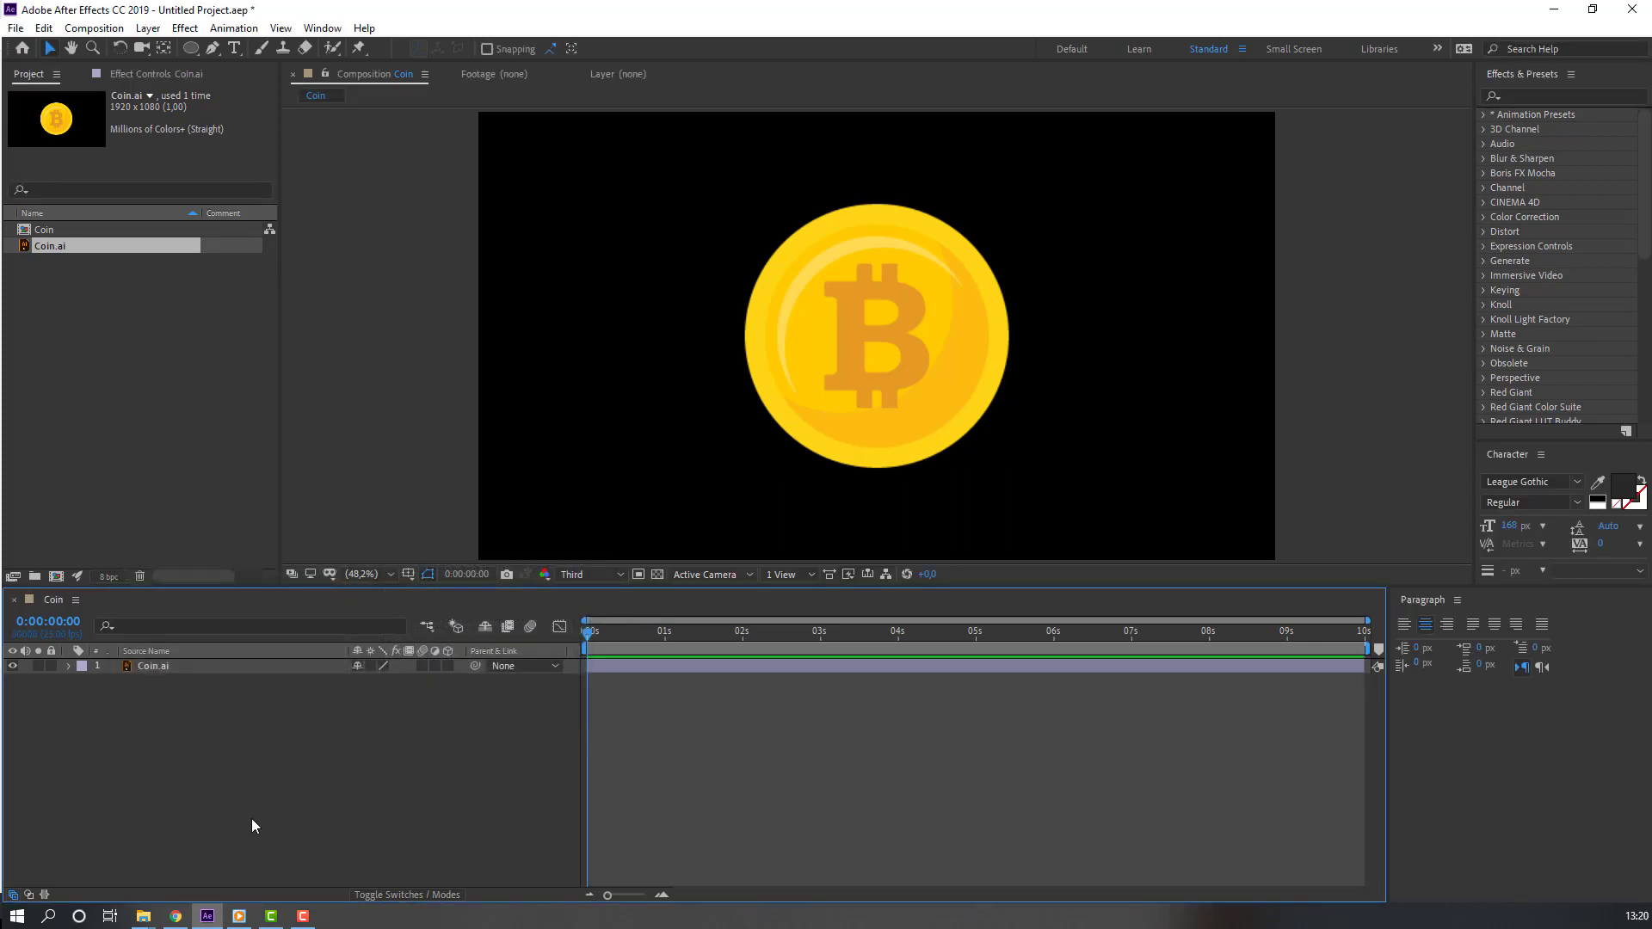
Step: Create a new shape layer in the Coin composition and name it circle_01
{"action": "right_click", "coordinate": [143, 728]}
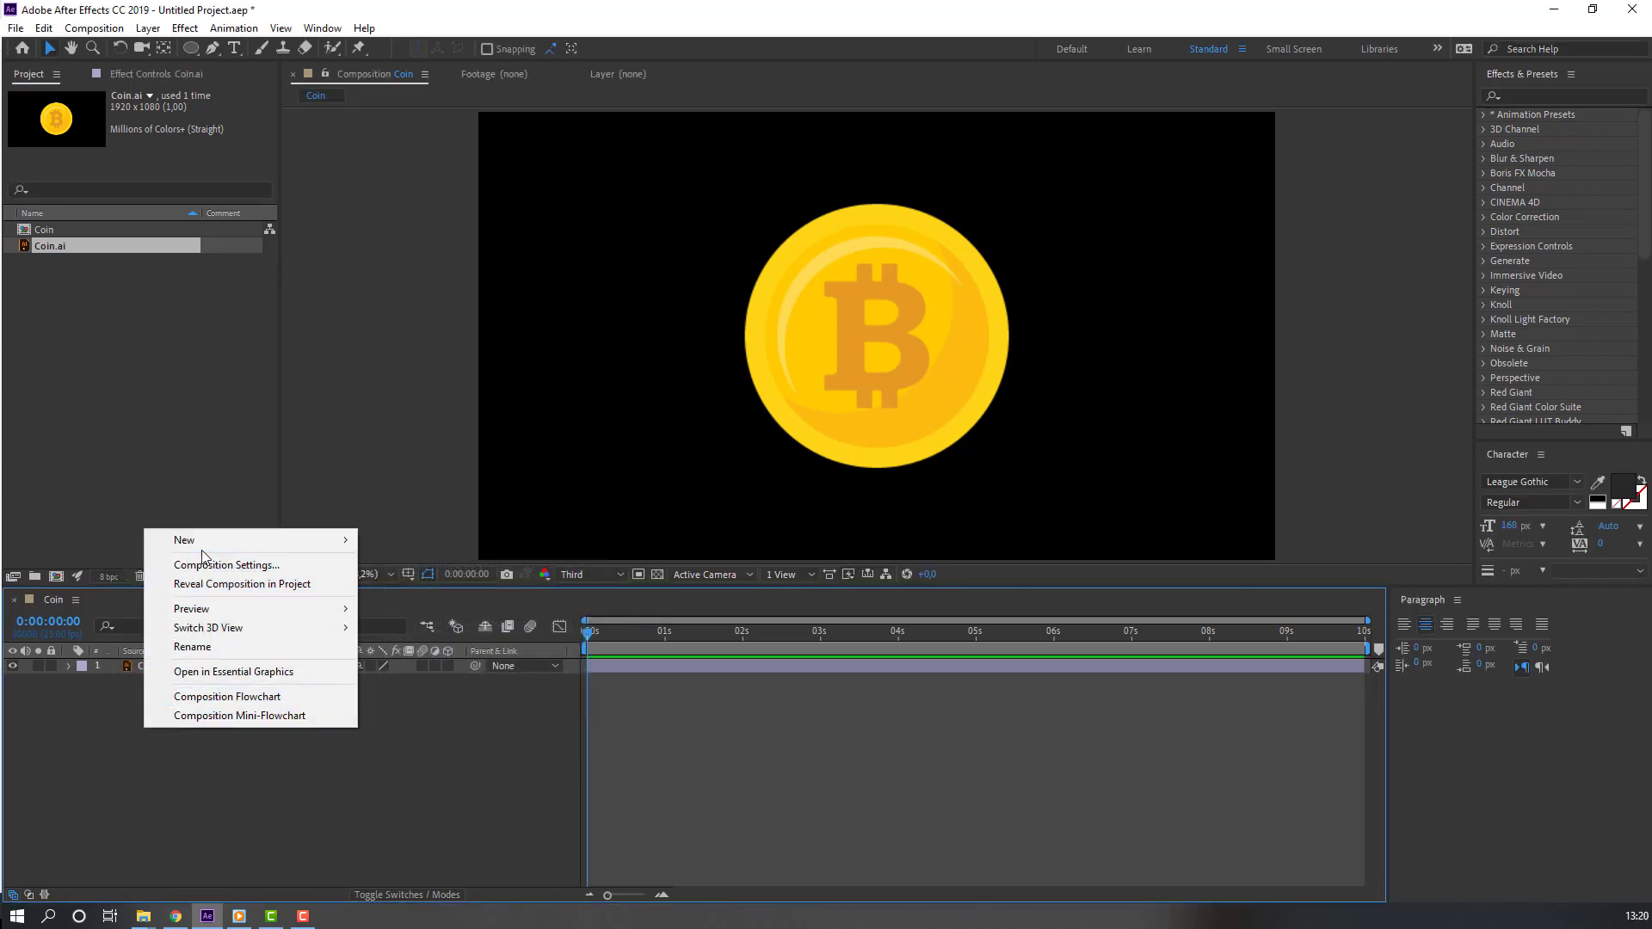
{"action": "mouse_move", "coordinate": [205, 544]}
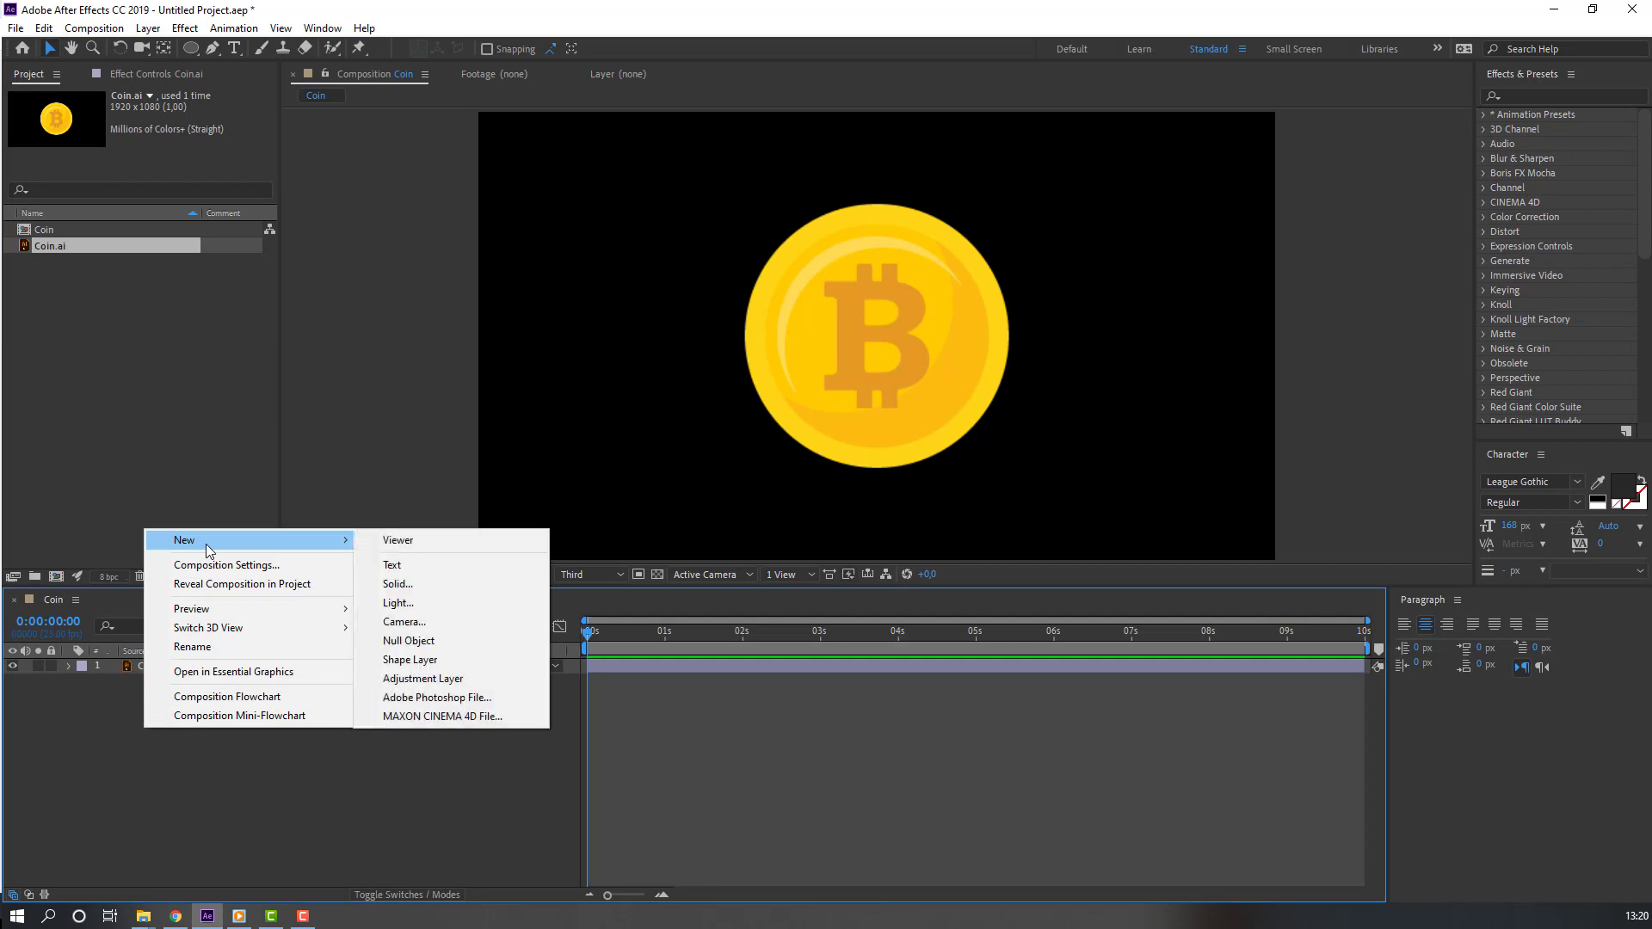
{"action": "left_click", "coordinate": [437, 659]}
{"action": "key", "text": "Return"}
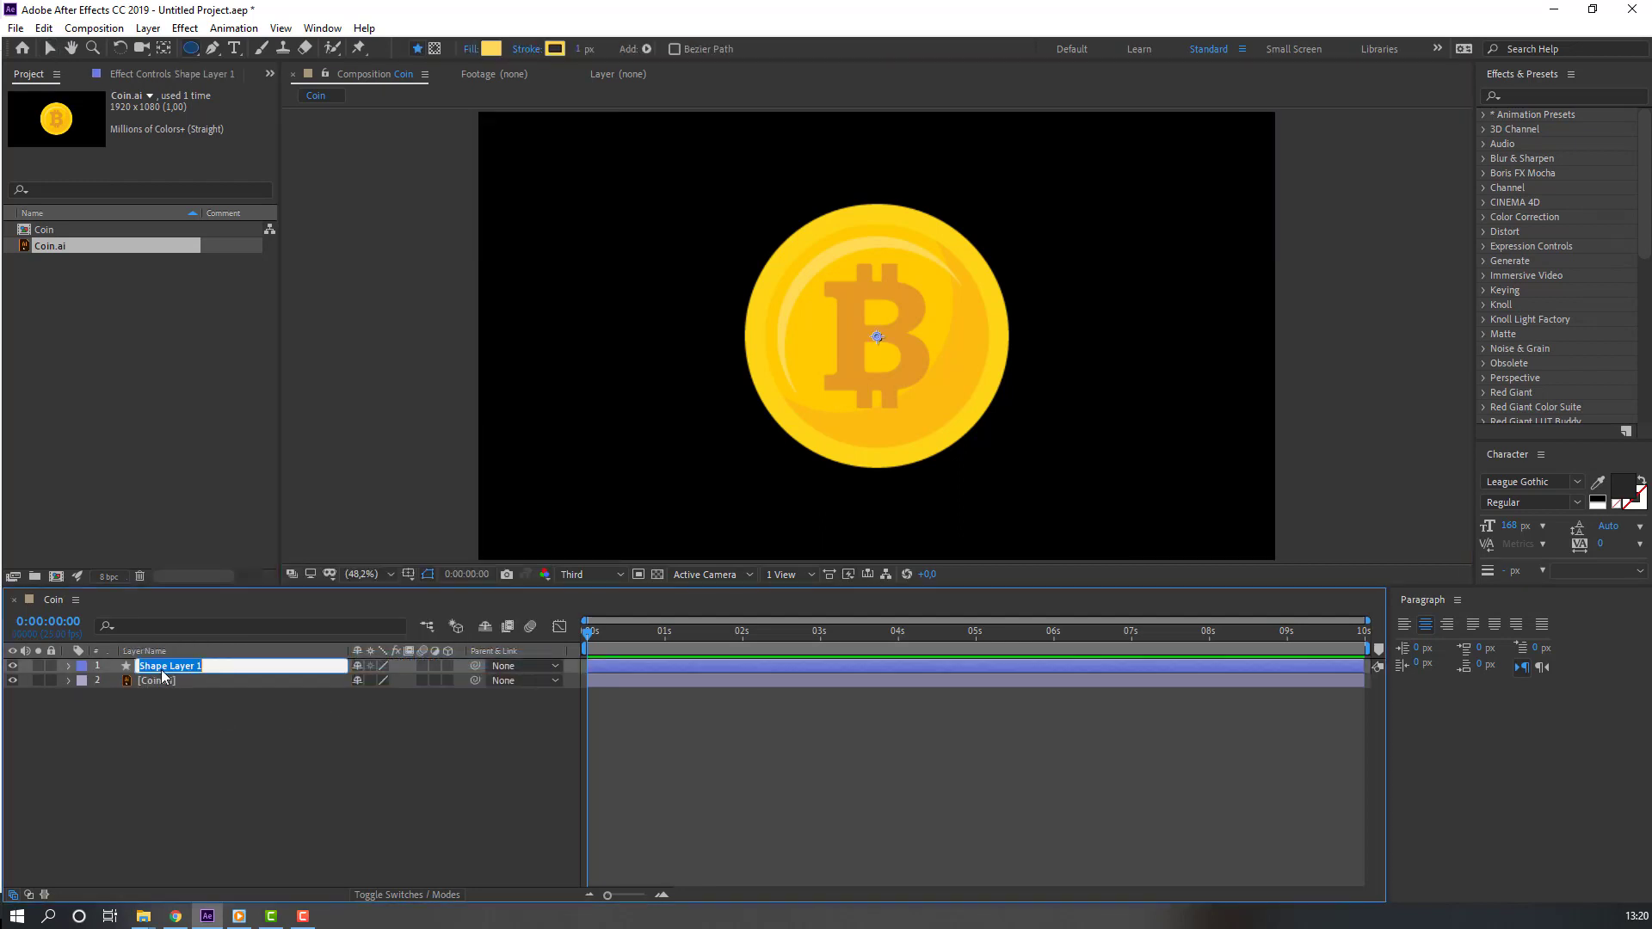
{"action": "type", "text": "circle_01"}
{"action": "key", "text": "Return"}
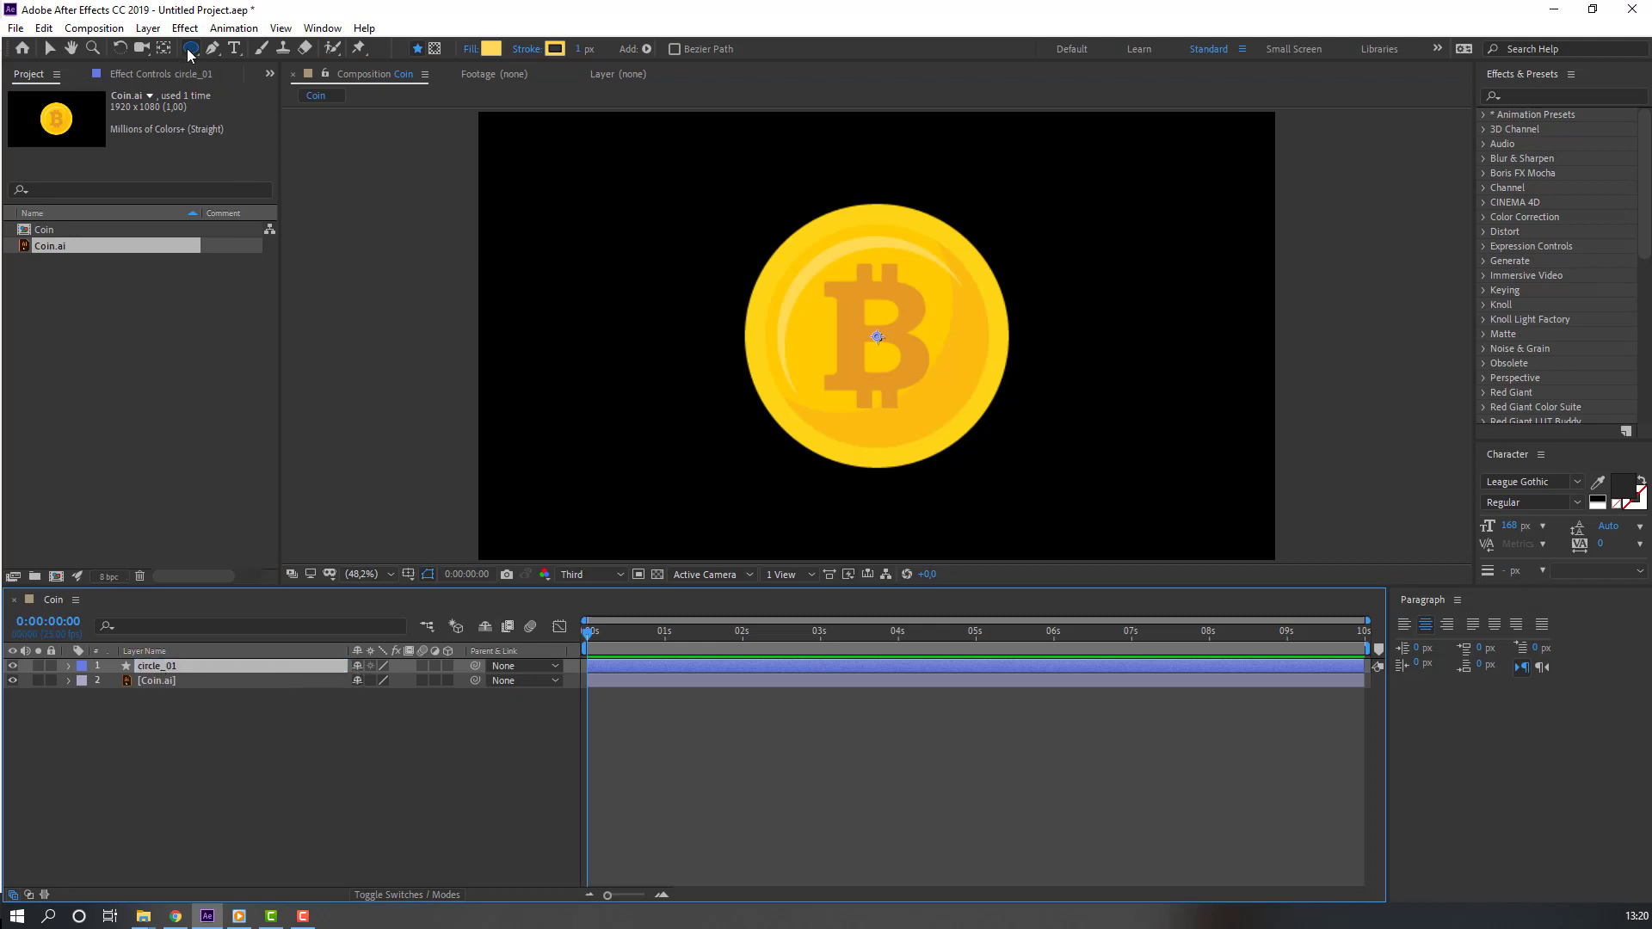
Step: Draw a yellow circle over the whole coin on the circle_01 layer with the Ellipse tool
{"action": "left_click_drag", "start_coordinate": [190, 54], "coordinate": [262, 93]}
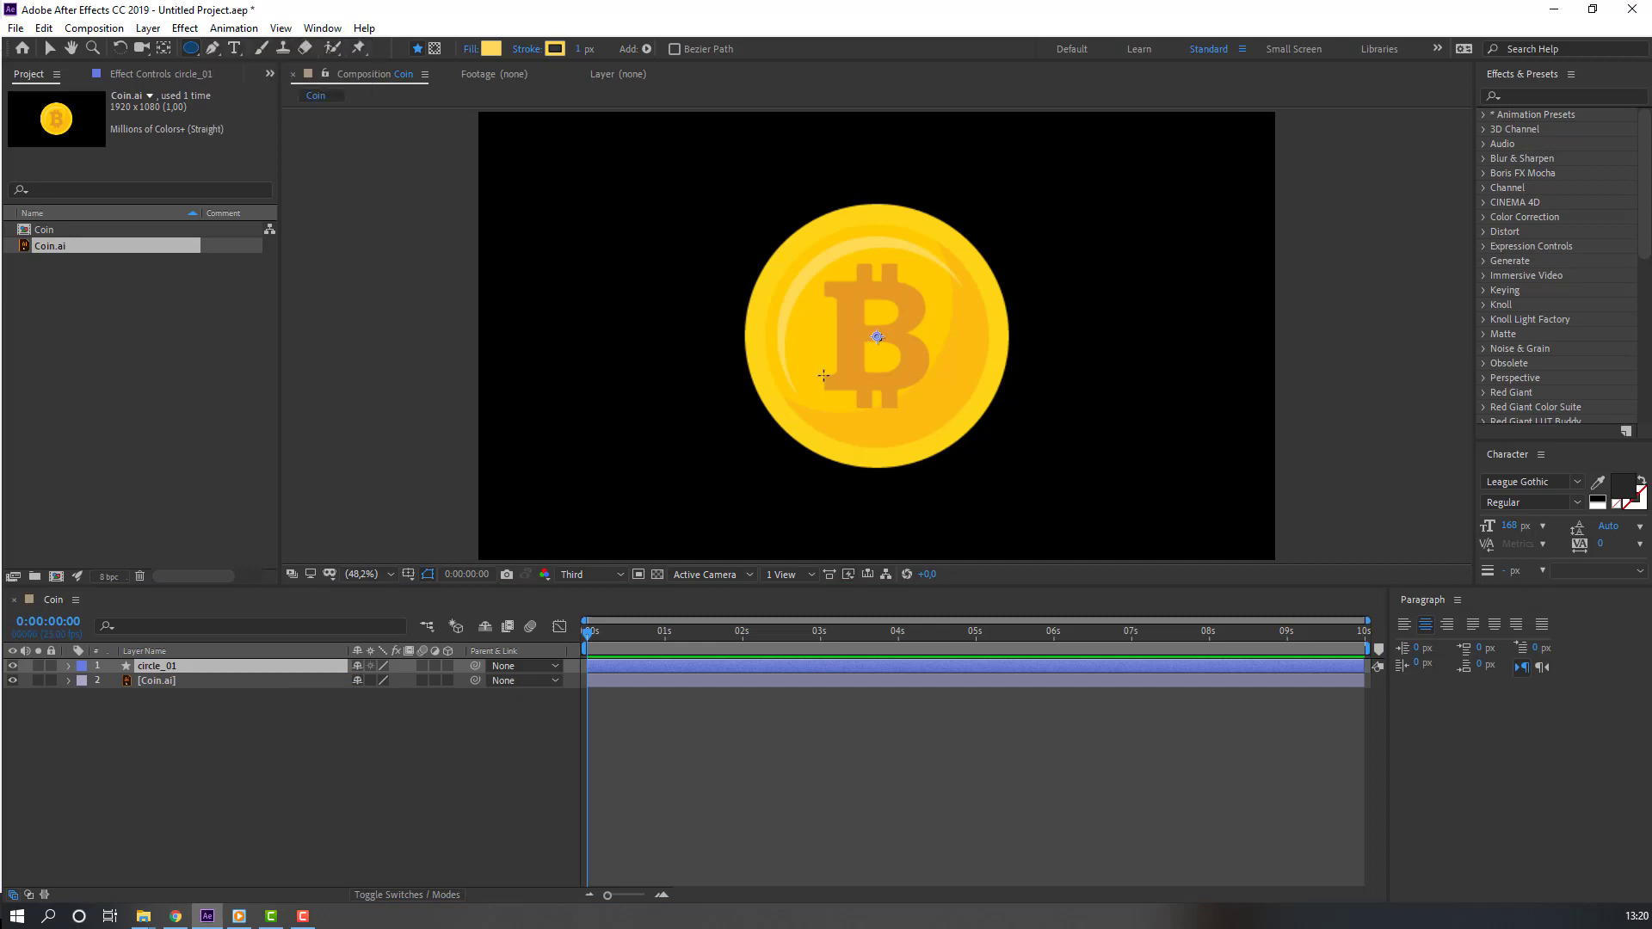
{"action": "scroll", "coordinate": [823, 376], "scroll_direction": "right", "scroll_amount": 3}
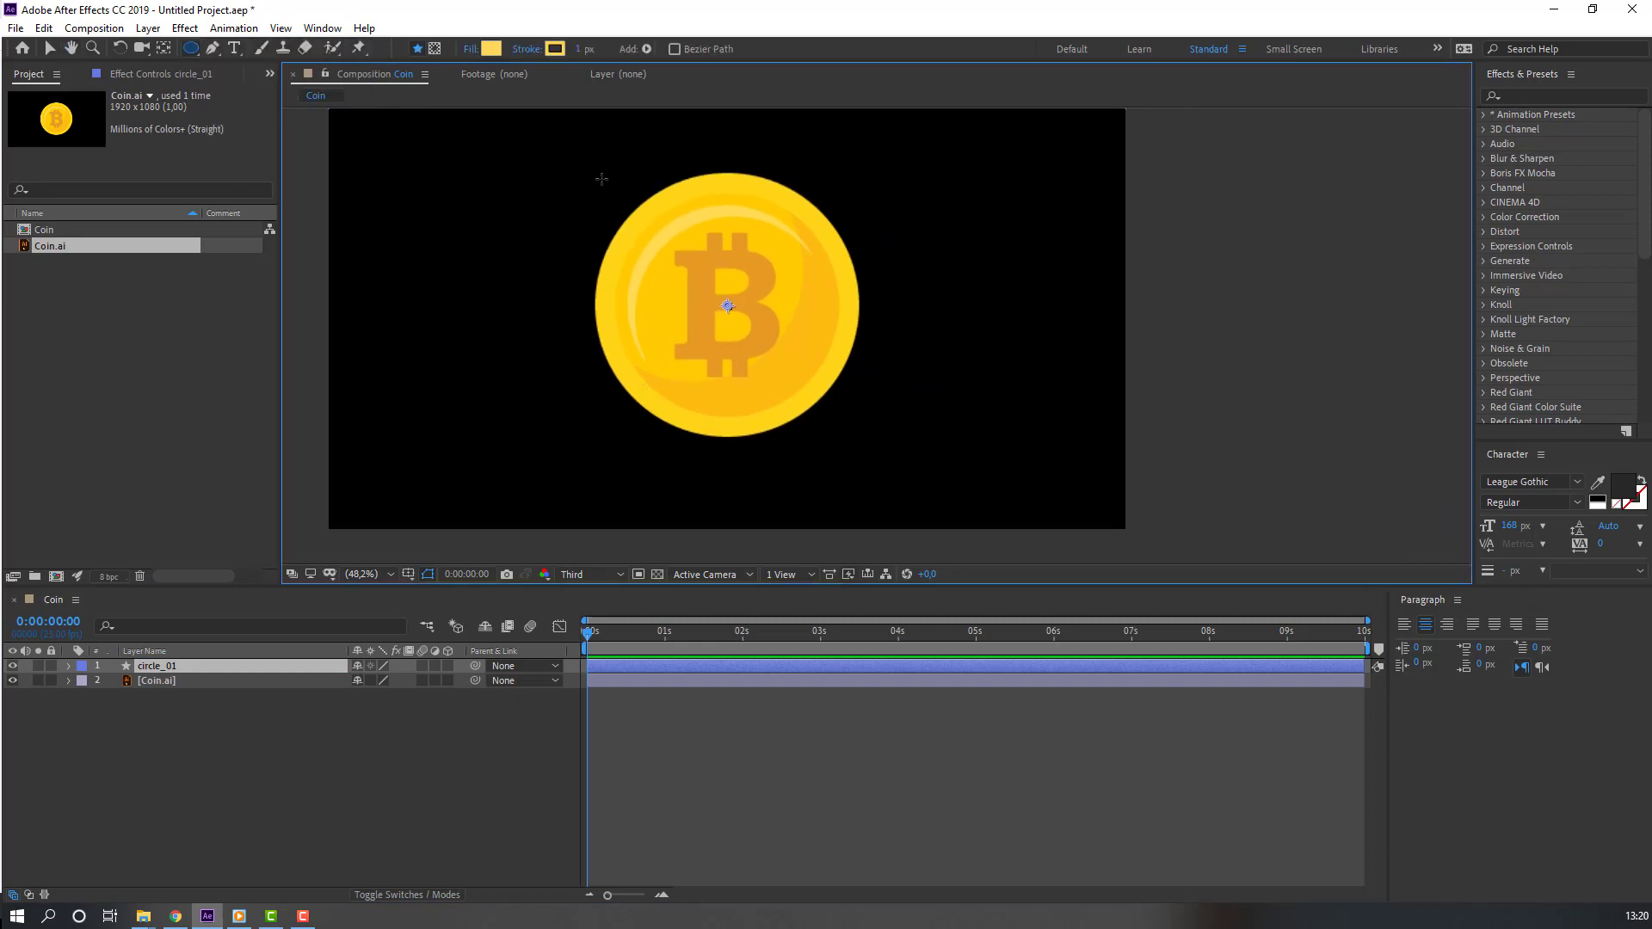
{"action": "left_click_drag", "start_coordinate": [601, 178], "coordinate": [861, 433]}
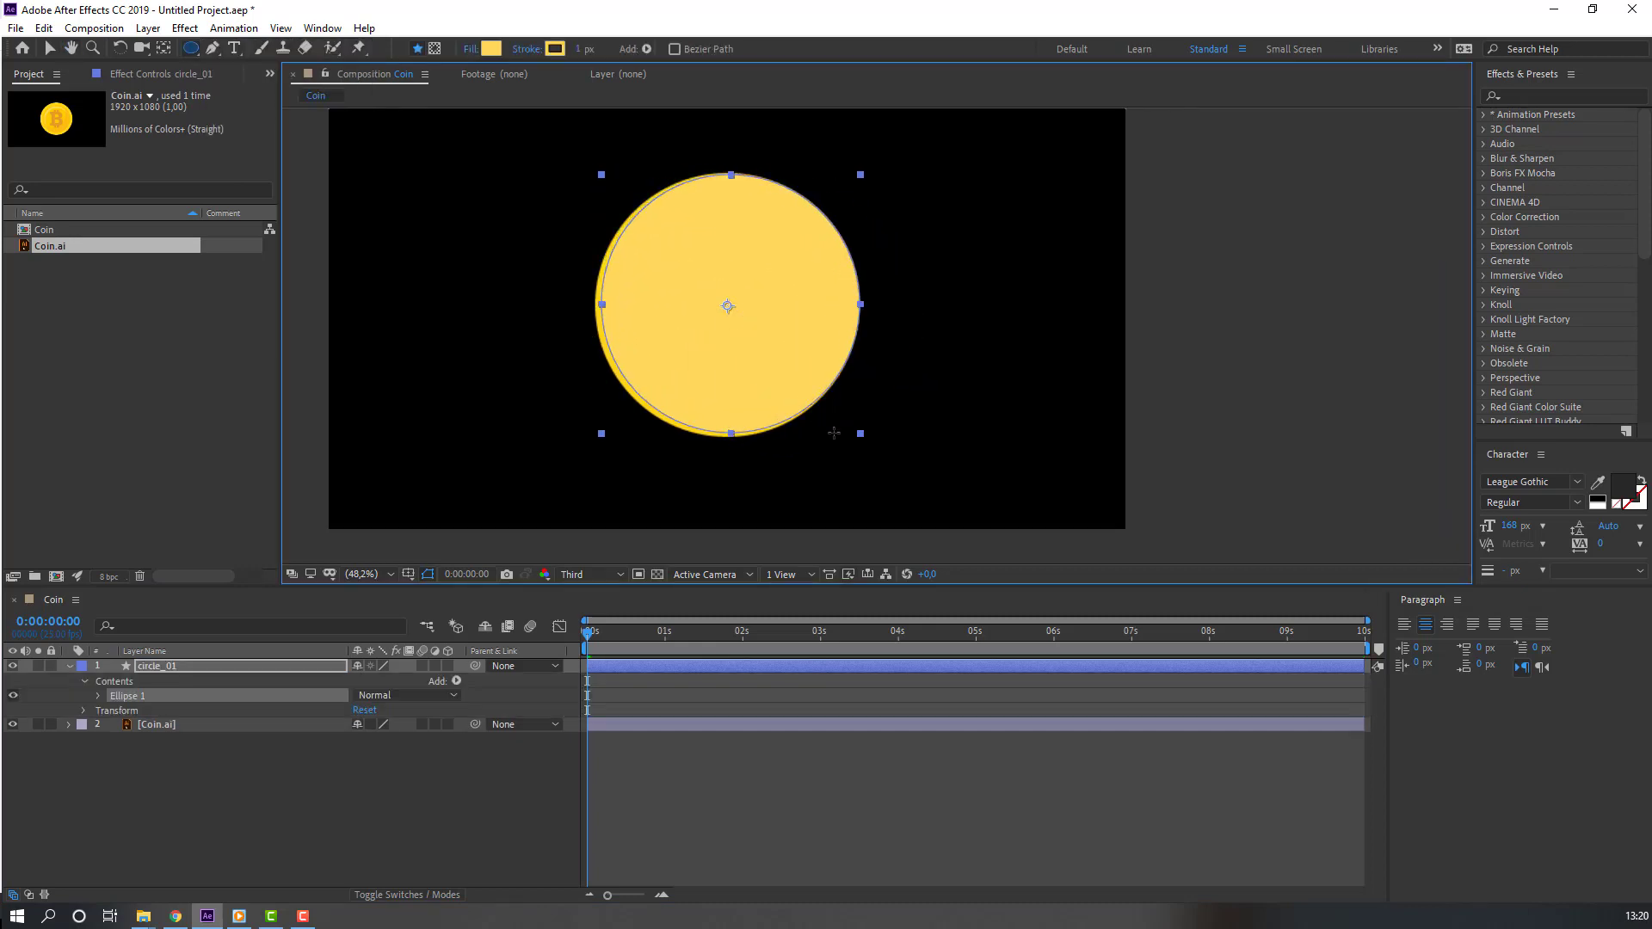
{"action": "left_click", "coordinate": [49, 48]}
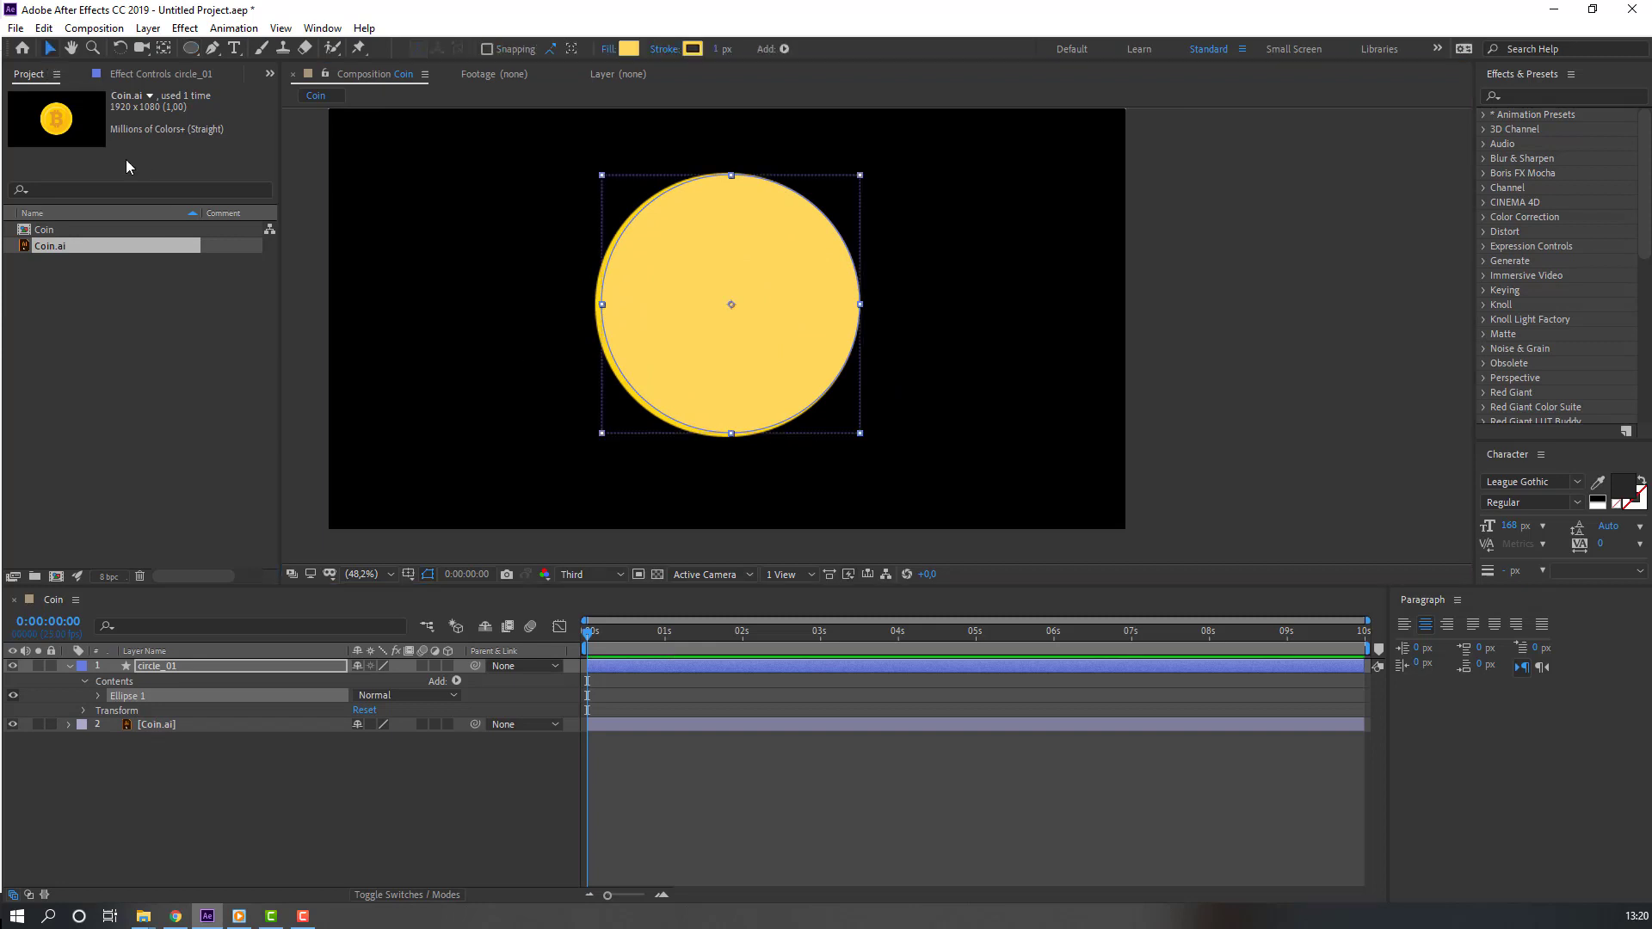
{"action": "left_click", "coordinate": [69, 667]}
{"action": "left_click", "coordinate": [291, 773]}
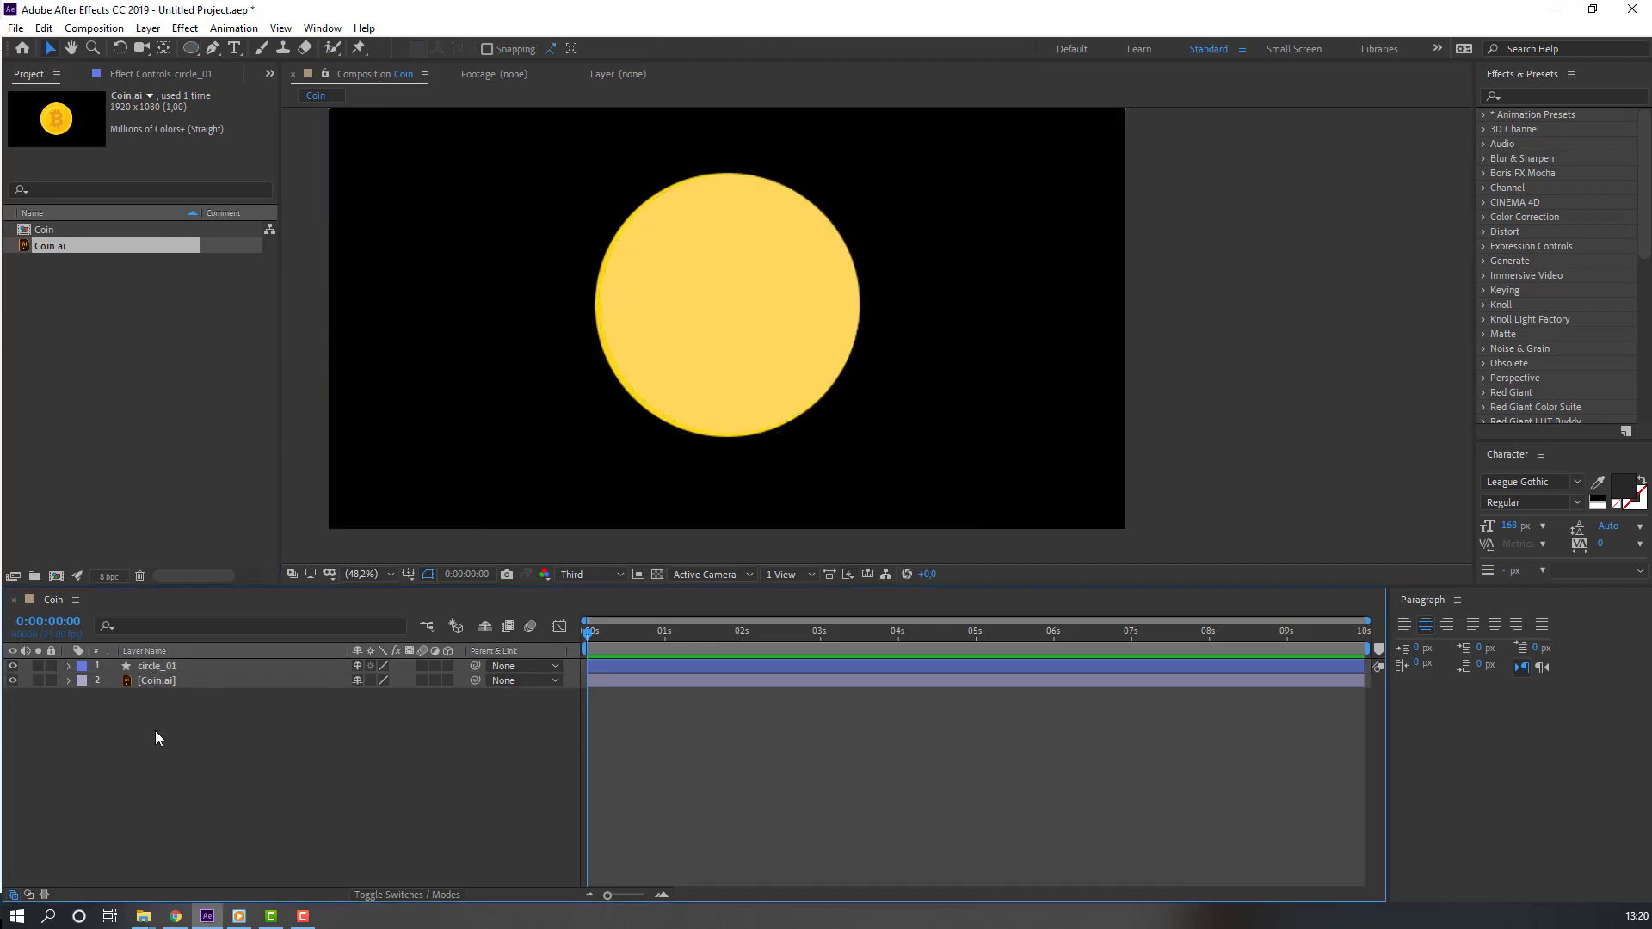
Step: Align the circle_01 and Coin.ai layers to each other on their horizontal and vertical centres
{"action": "key", "text": "ctrl+a"}
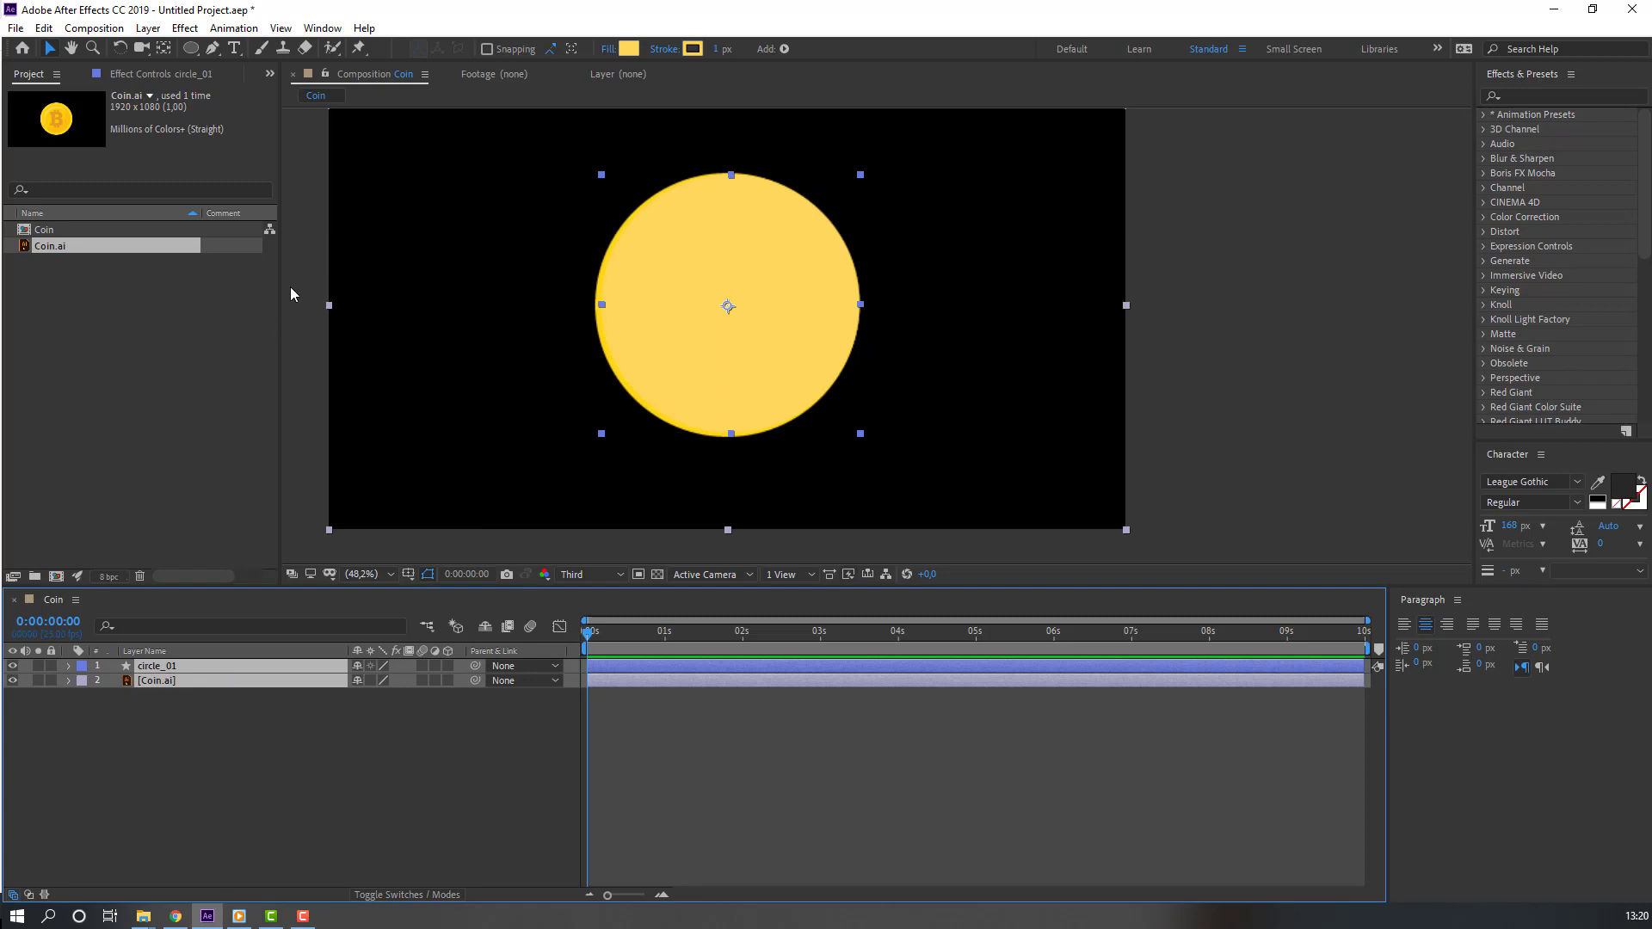
{"action": "left_click", "coordinate": [326, 33]}
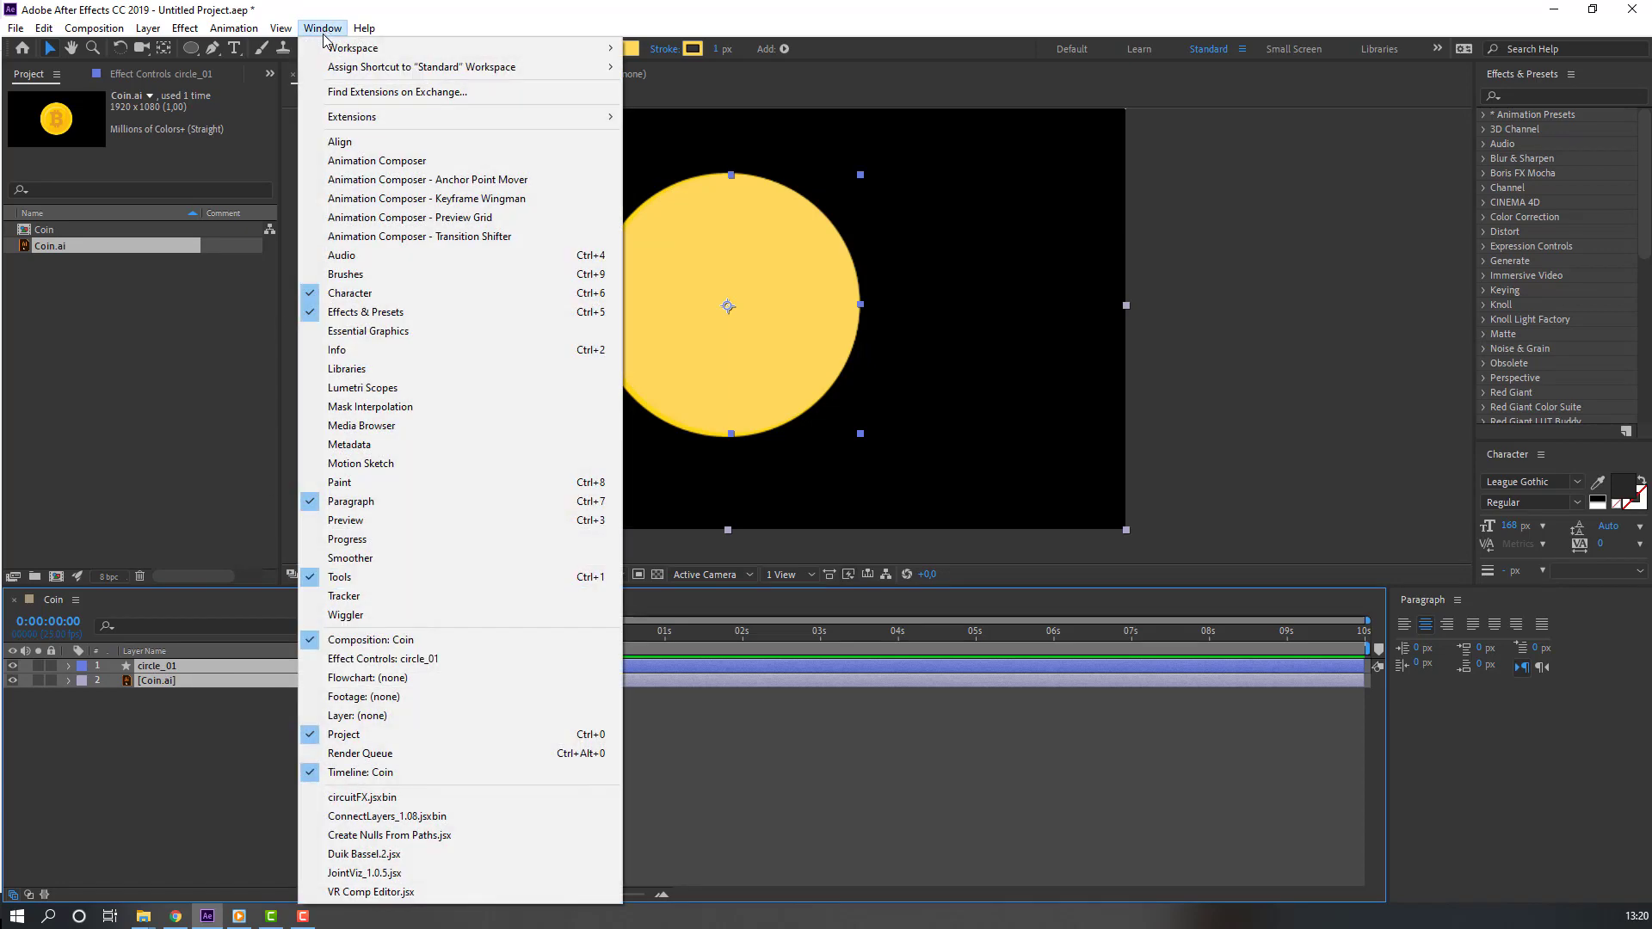
{"action": "left_click", "coordinate": [341, 143]}
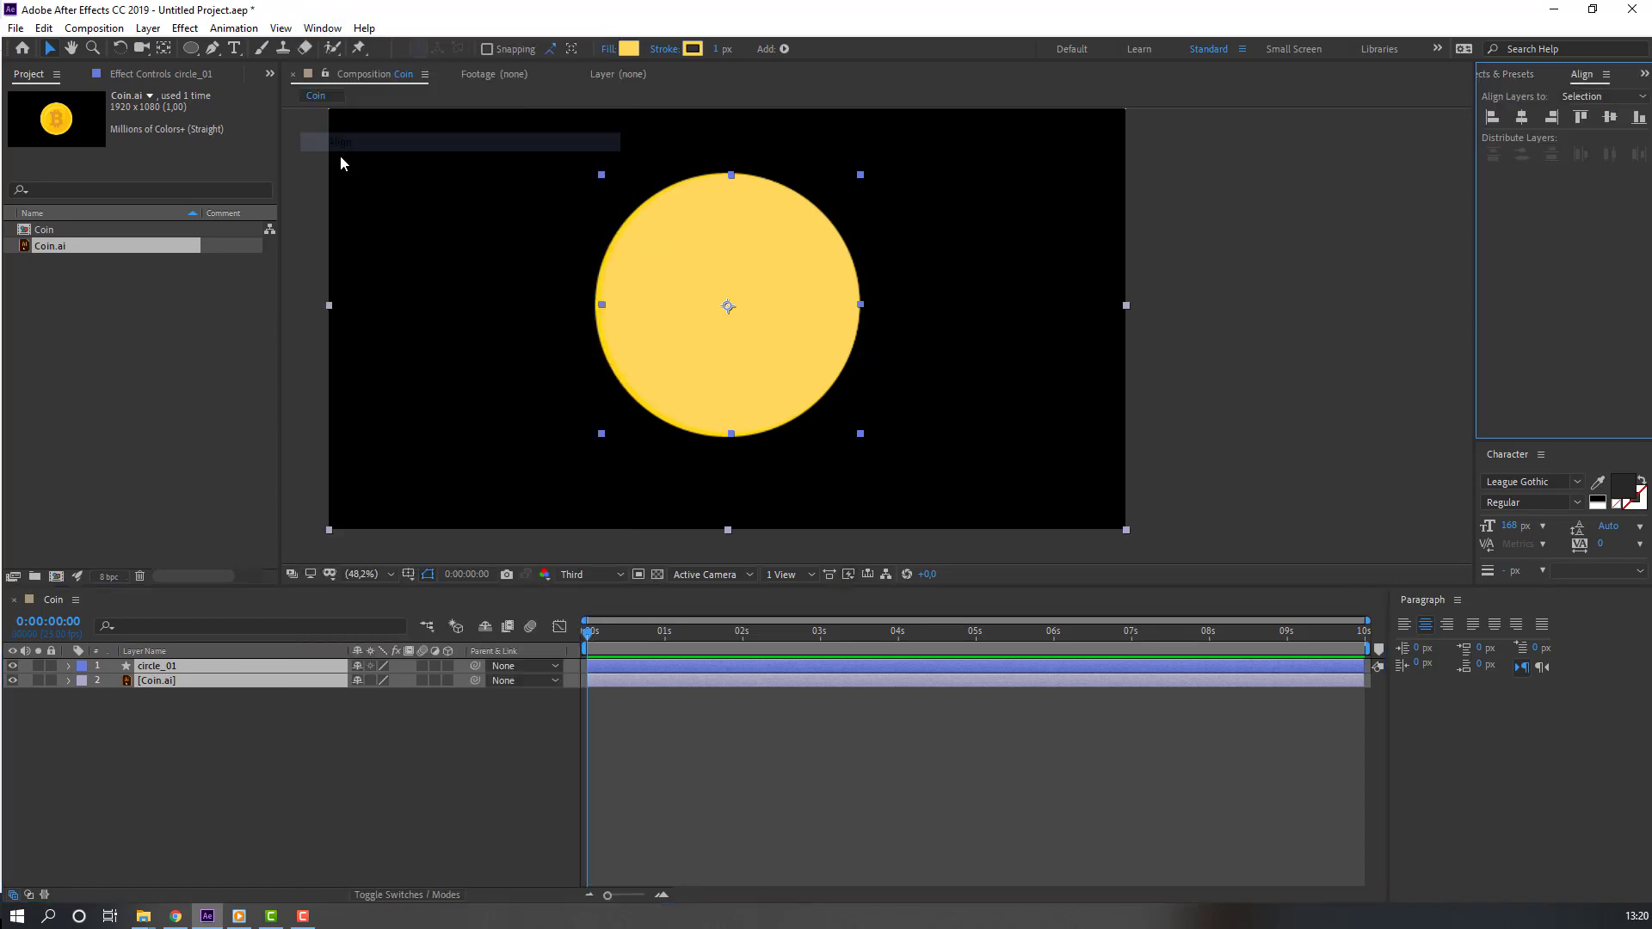
{"action": "left_click", "coordinate": [1523, 117]}
{"action": "left_click", "coordinate": [1608, 120]}
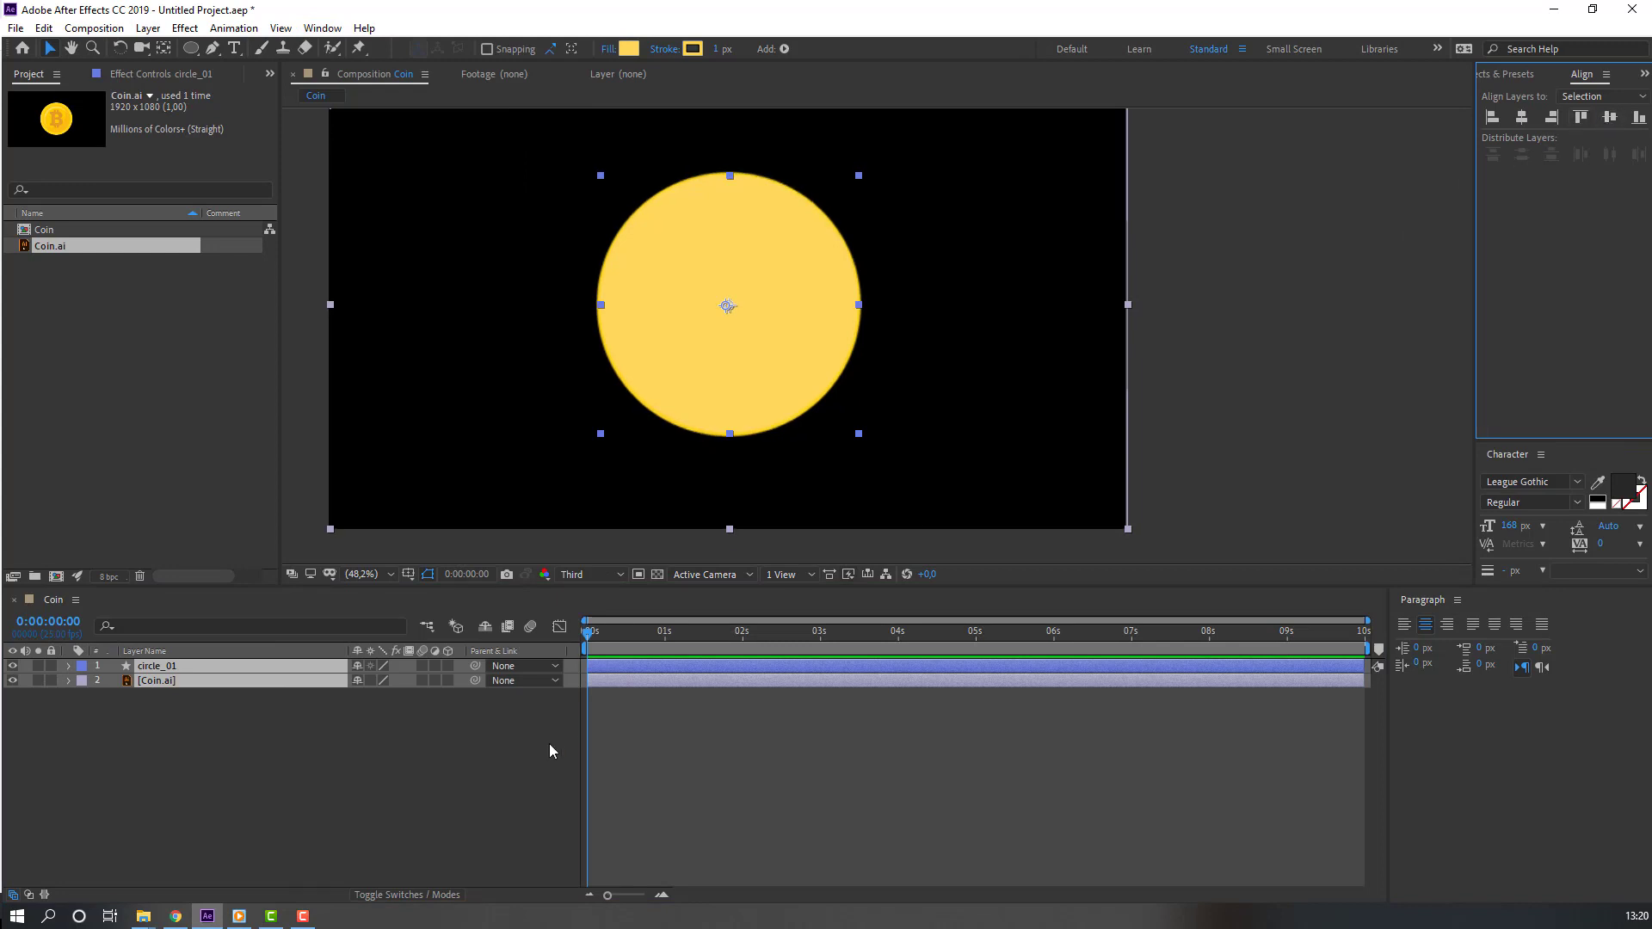
{"action": "left_click", "coordinate": [328, 799]}
Step: Enlarge the circle_01 layer to a scale of 102% so that it covers the coin artwork
{"action": "scroll", "coordinate": [714, 414], "scroll_direction": "up", "scroll_amount": 1}
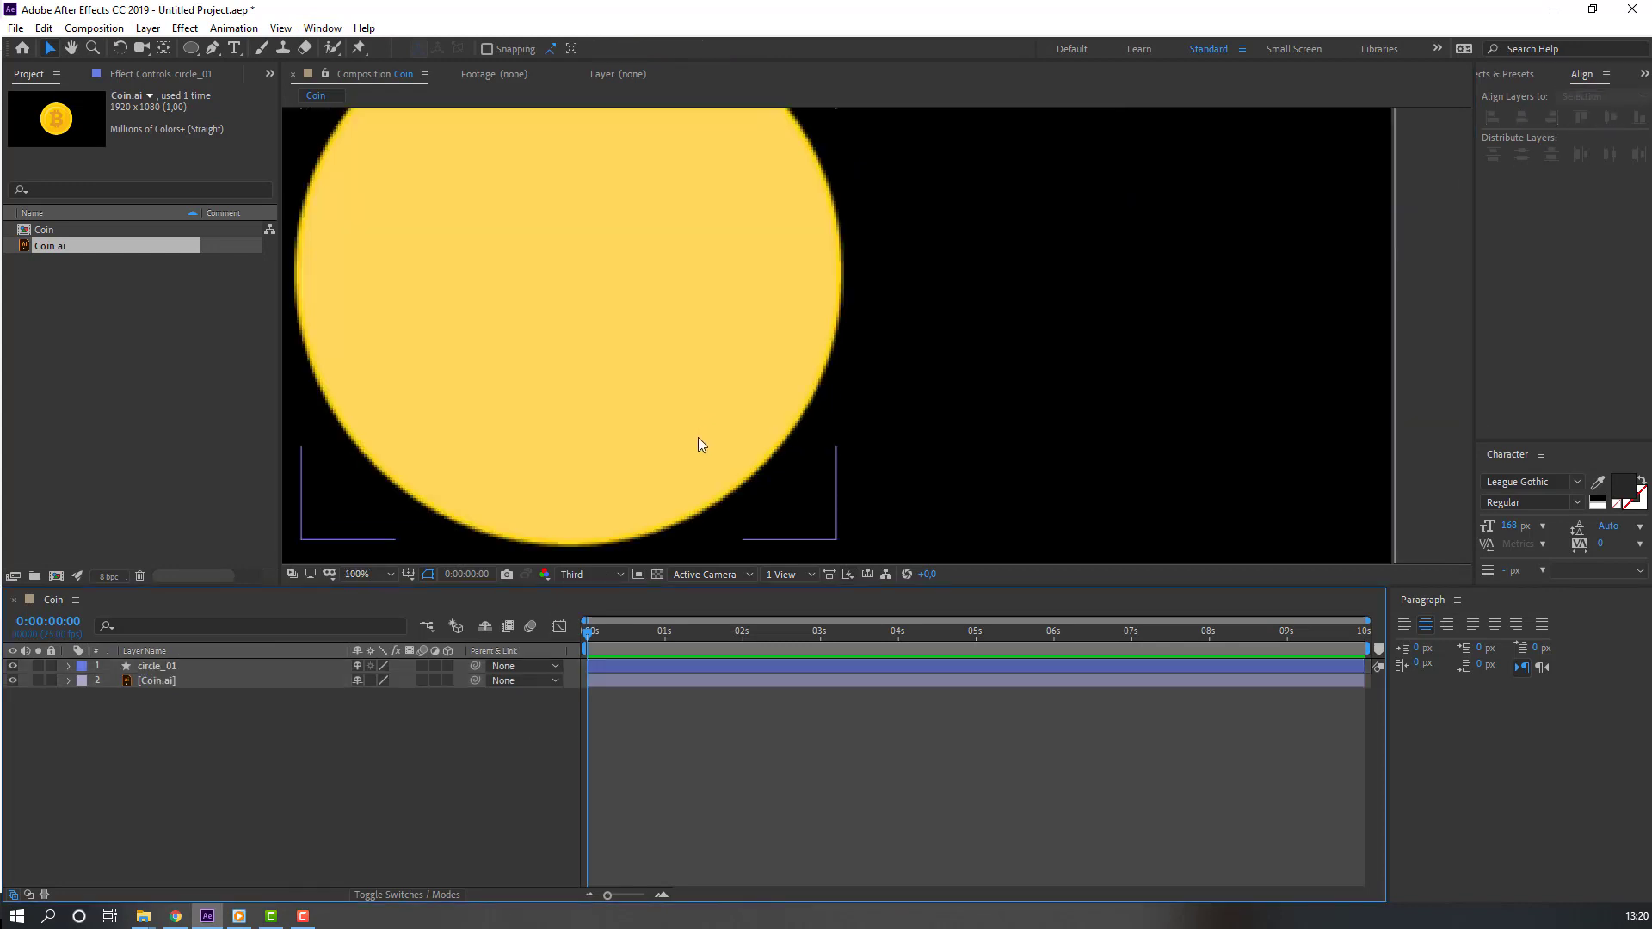
{"action": "scroll", "coordinate": [699, 437], "scroll_direction": "up", "scroll_amount": 2}
{"action": "scroll", "coordinate": [699, 437], "scroll_direction": "down", "scroll_amount": 2}
{"action": "left_click", "coordinate": [164, 666]}
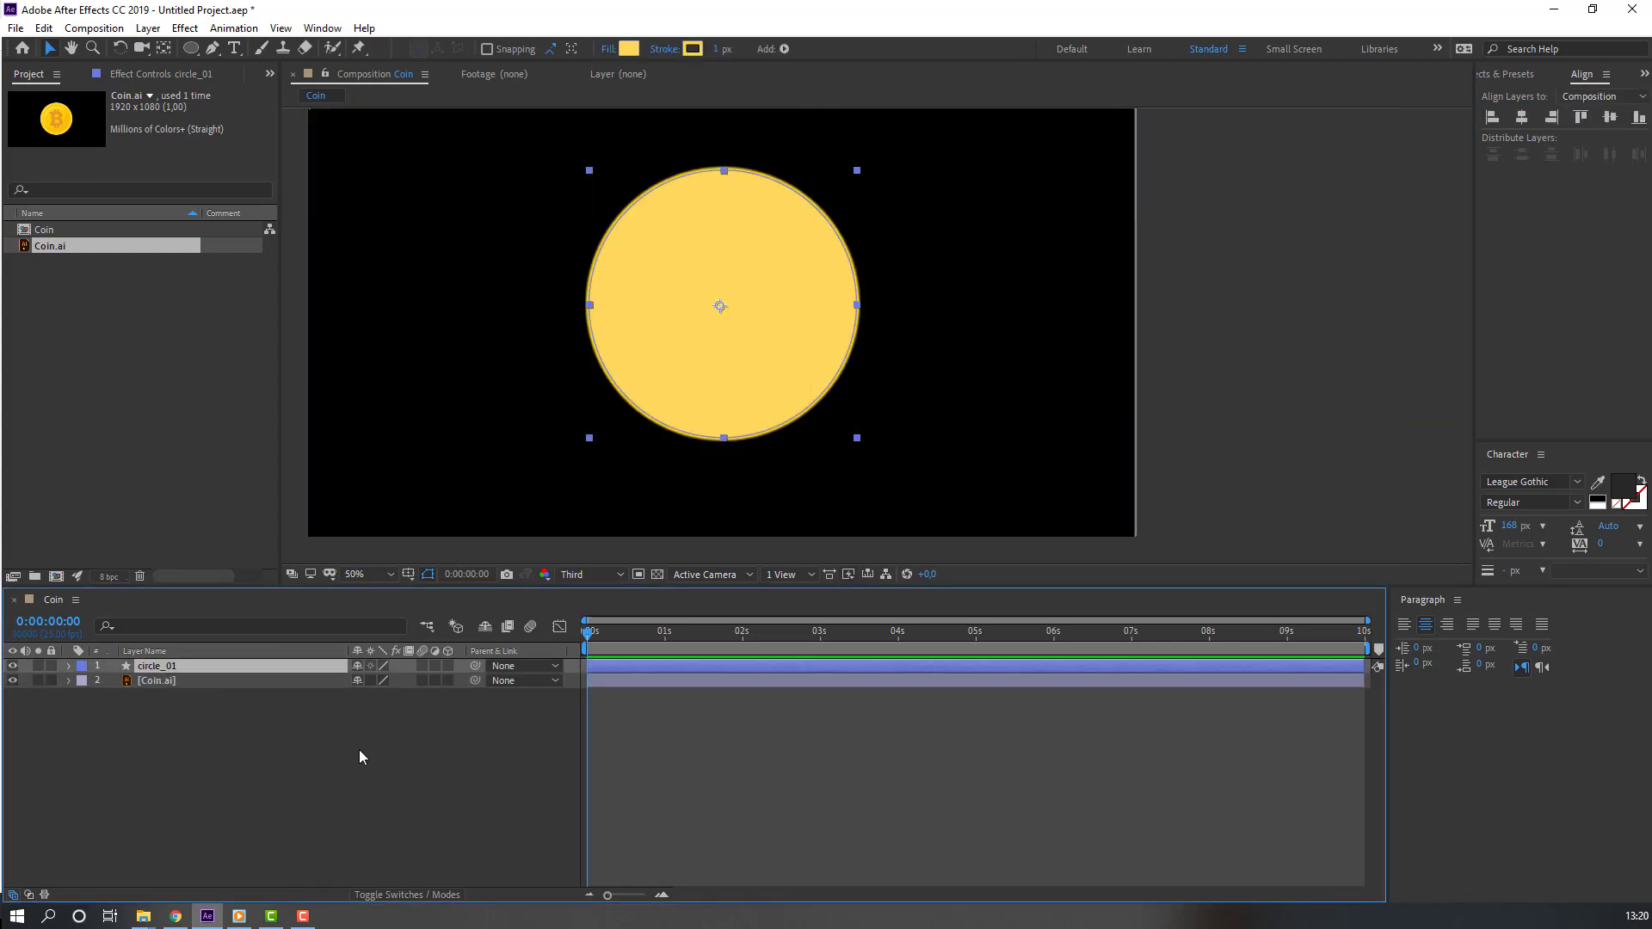
{"action": "key", "text": "s"}
{"action": "left_click", "coordinate": [379, 680]}
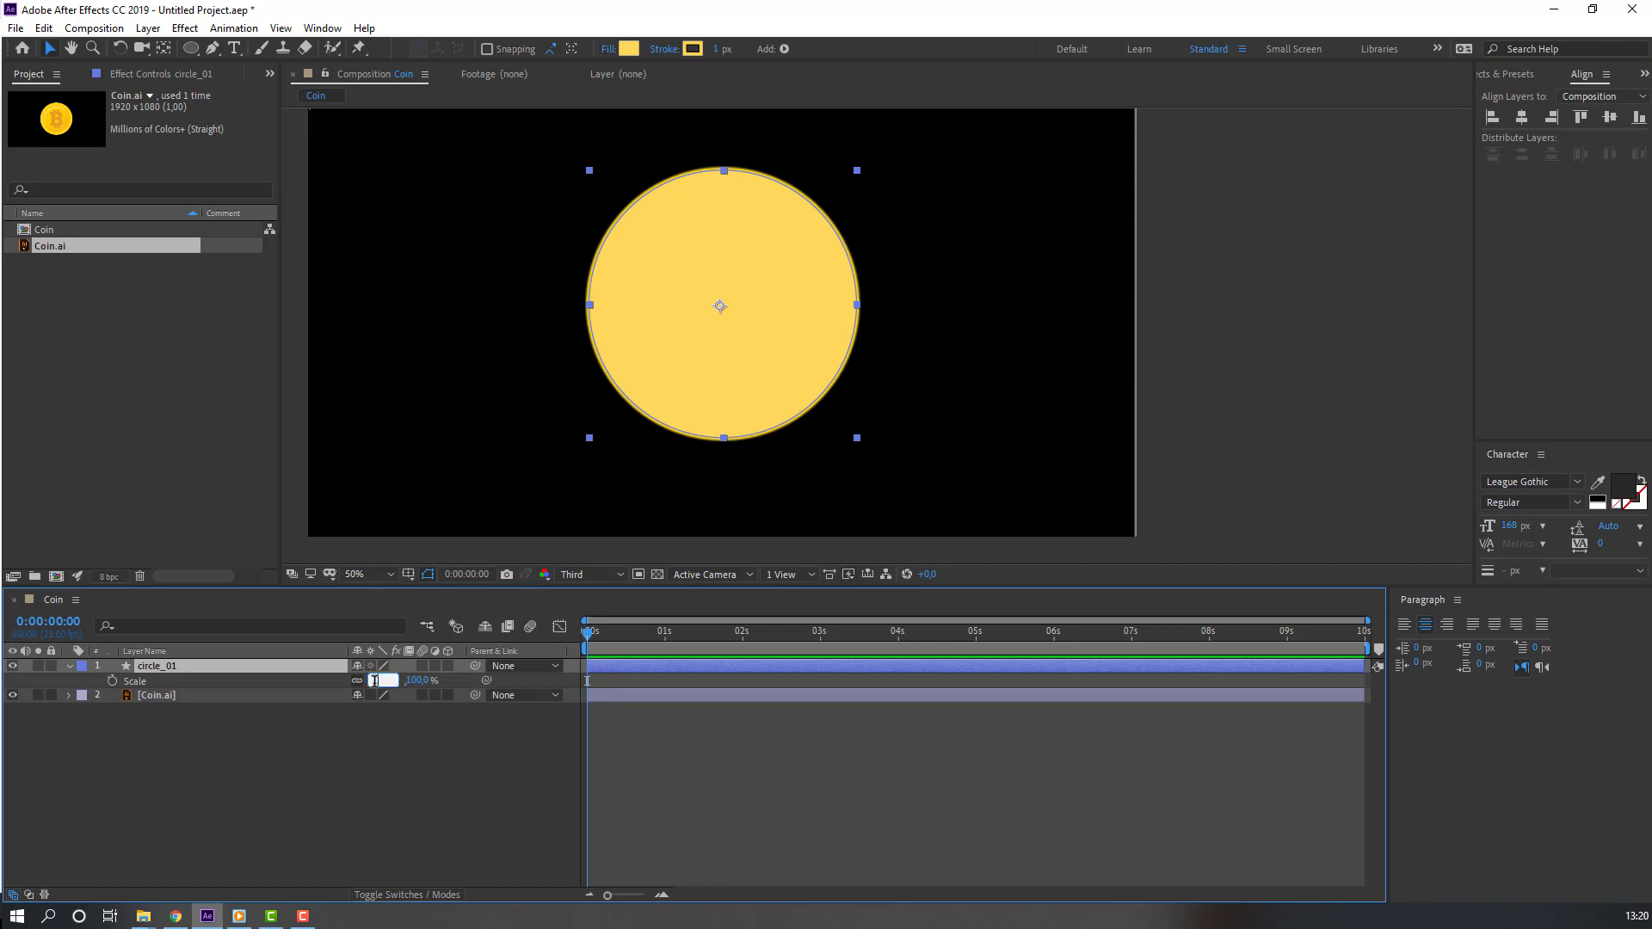
{"action": "type", "text": "101"}
{"action": "key", "text": "Return"}
{"action": "left_click", "coordinate": [323, 812]}
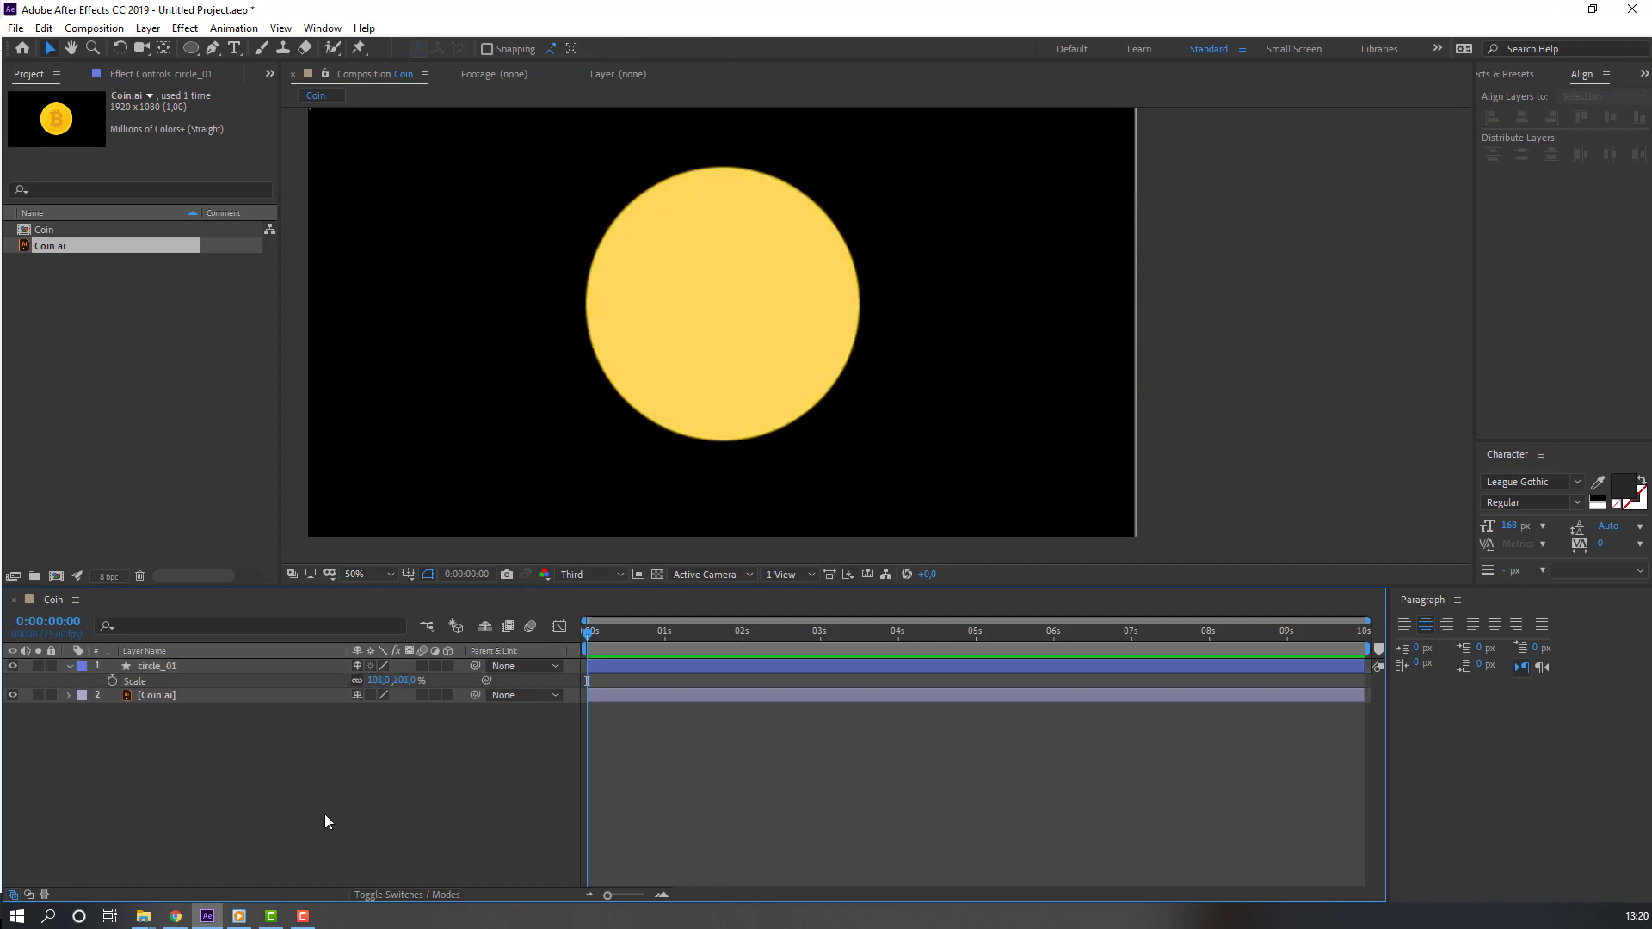
{"action": "left_click", "coordinate": [378, 681]}
{"action": "type", "text": "102"}
{"action": "key", "text": "Return"}
{"action": "left_click", "coordinate": [229, 766]}
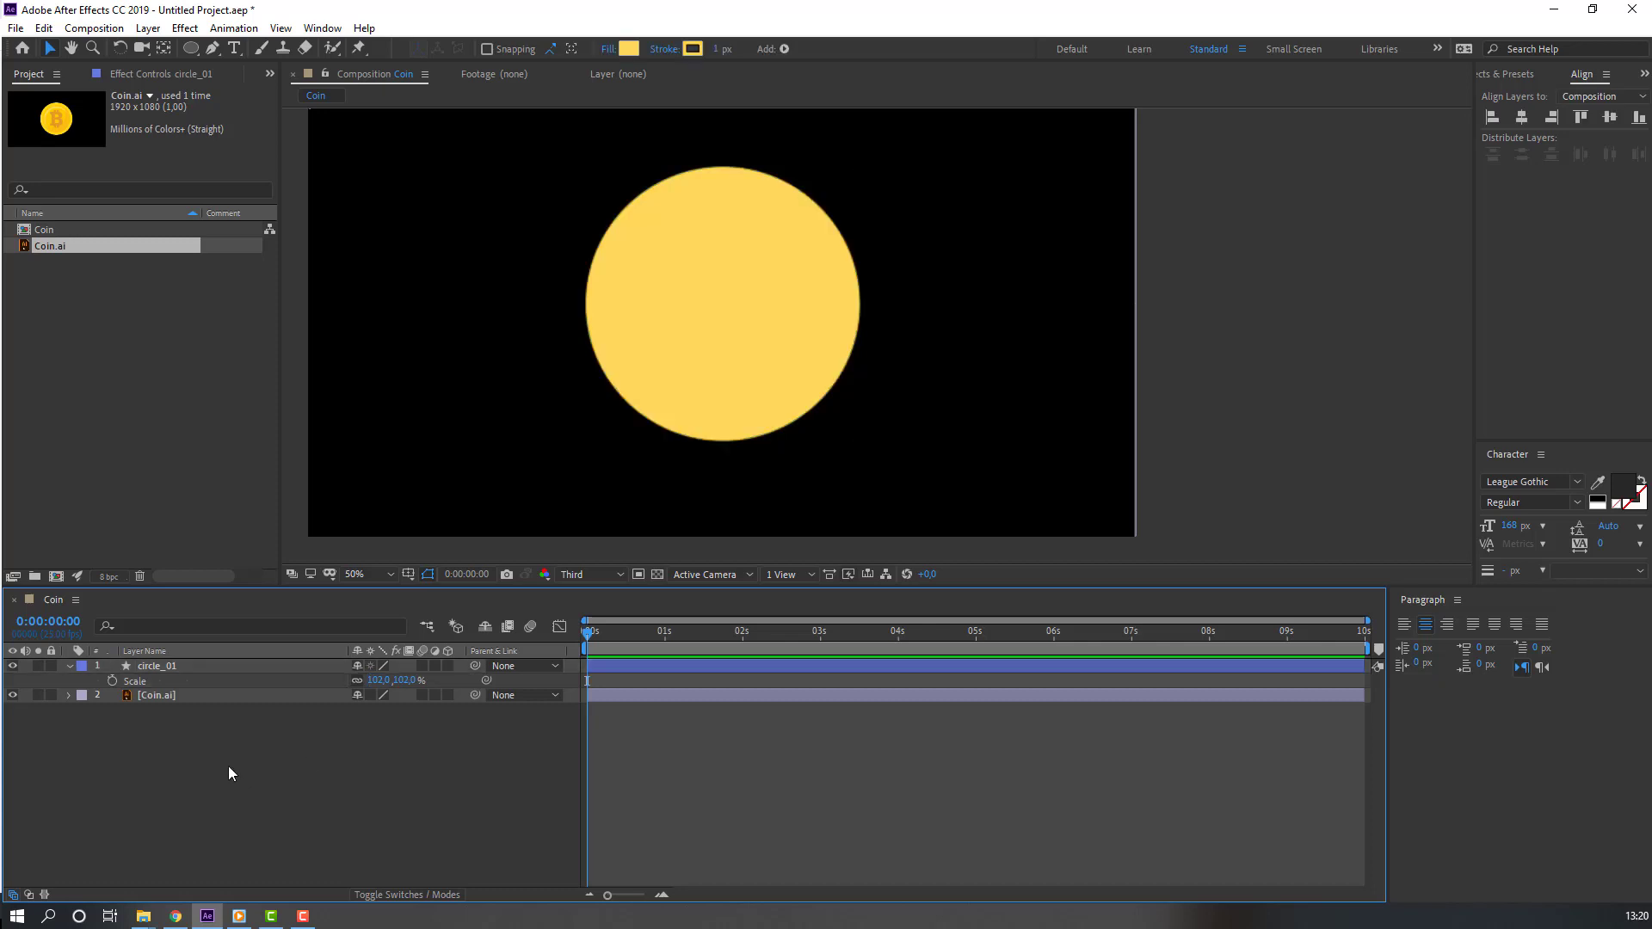
Step: Hide the circle_01 layer and turn it into a 3D layer
{"action": "left_click", "coordinate": [13, 664]}
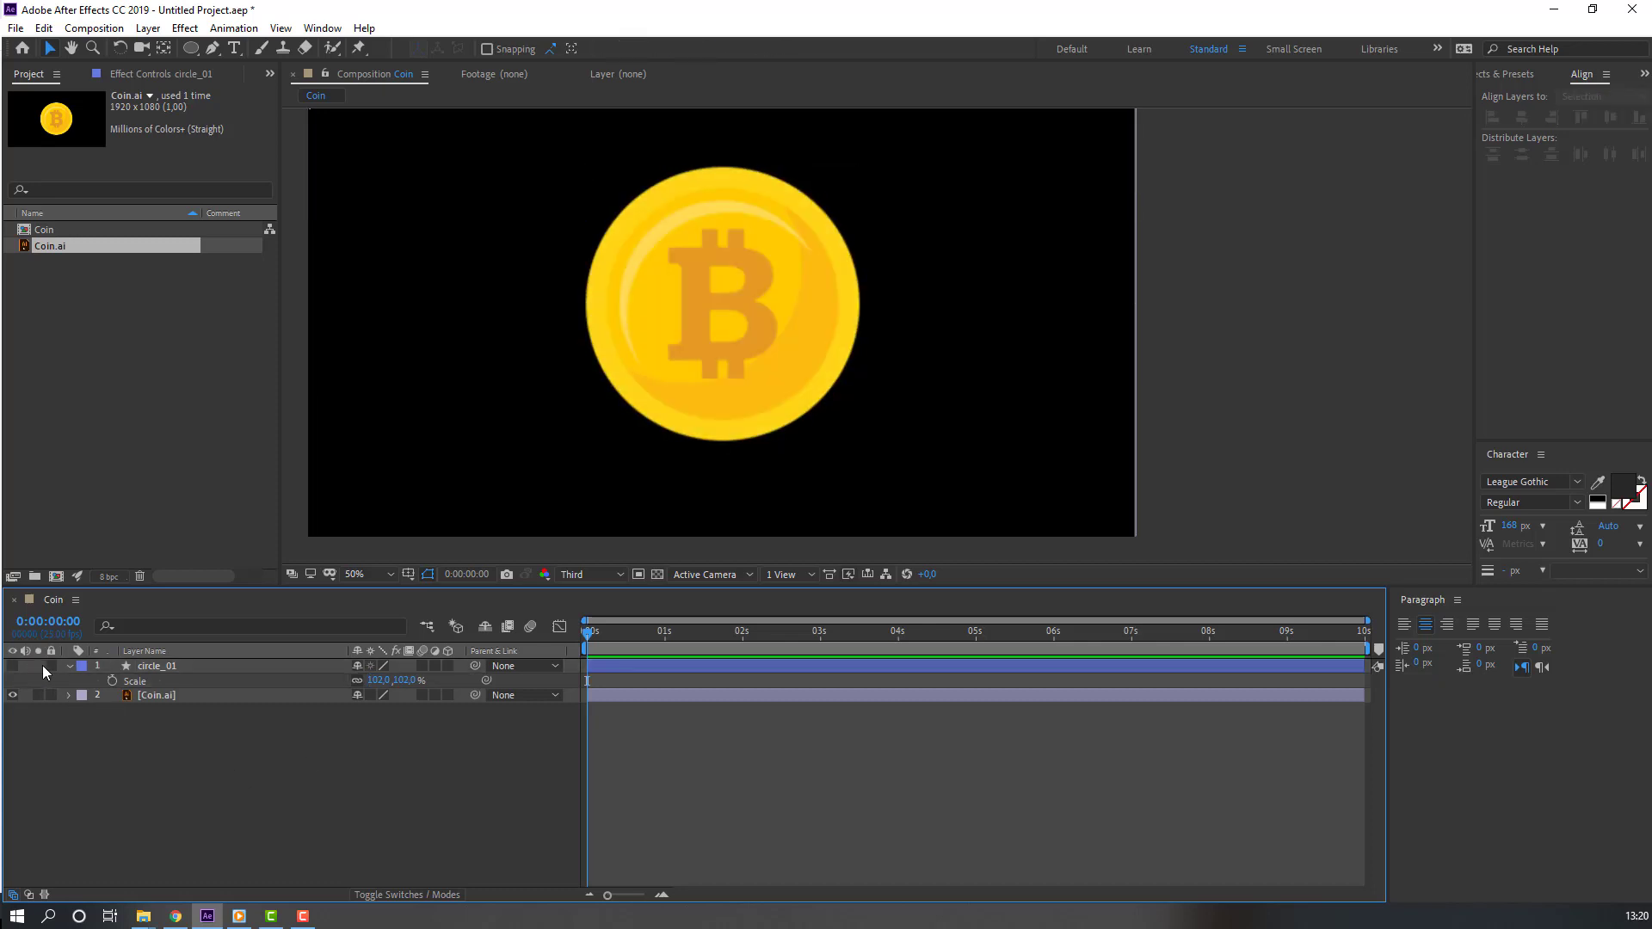
{"action": "left_click", "coordinate": [68, 666]}
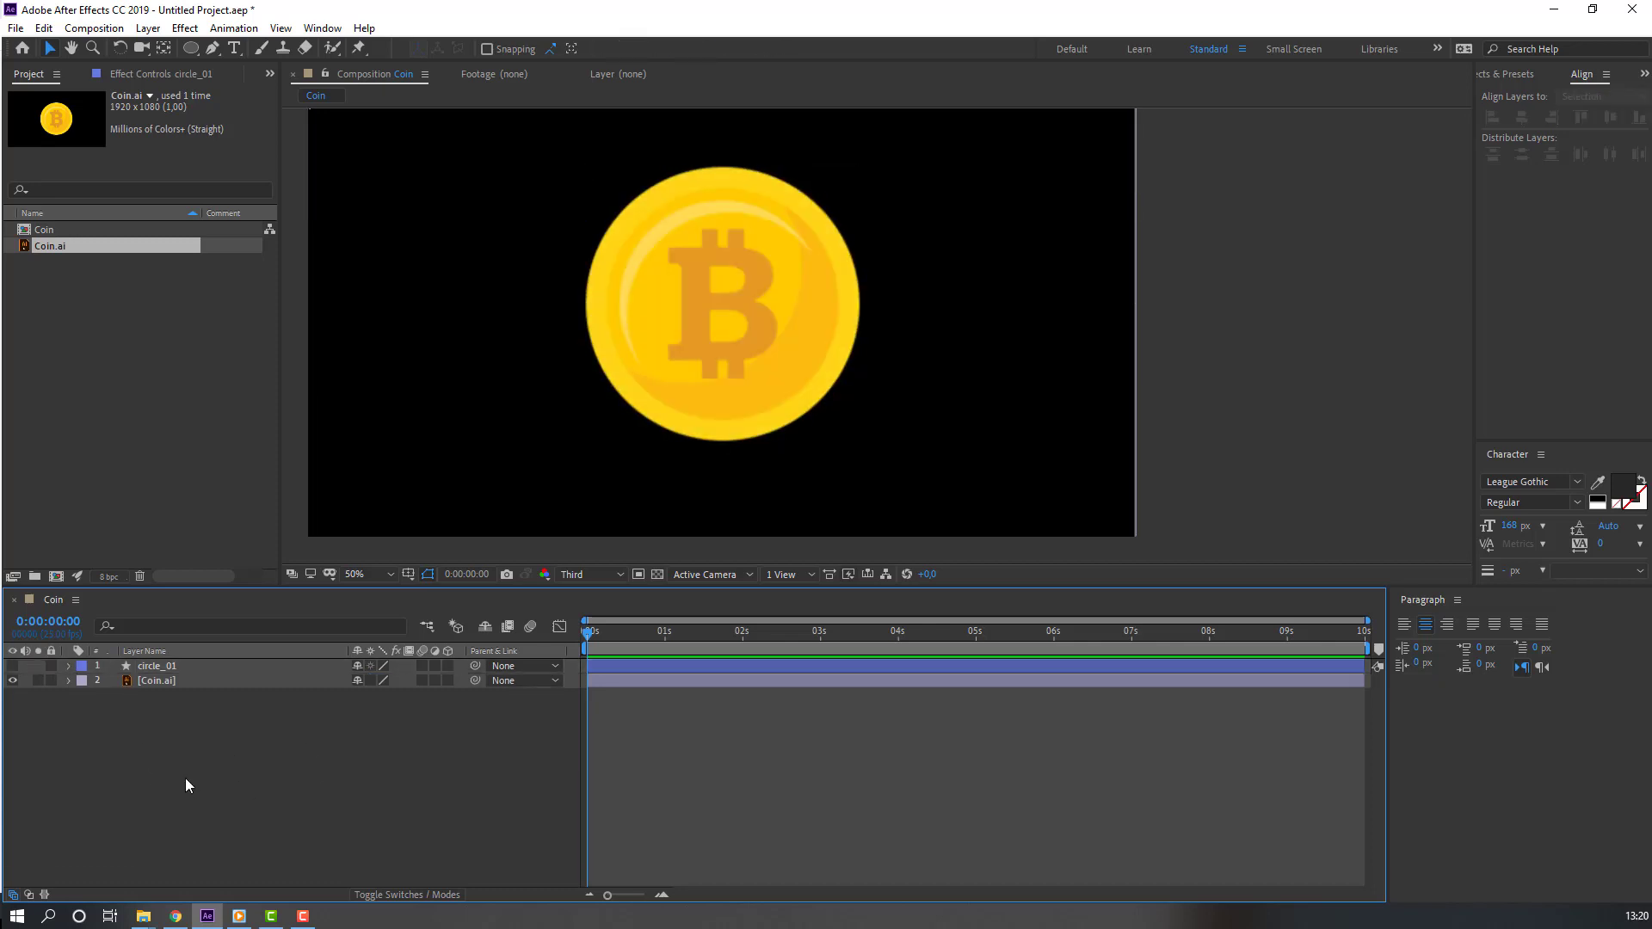
{"action": "left_click", "coordinate": [148, 668]}
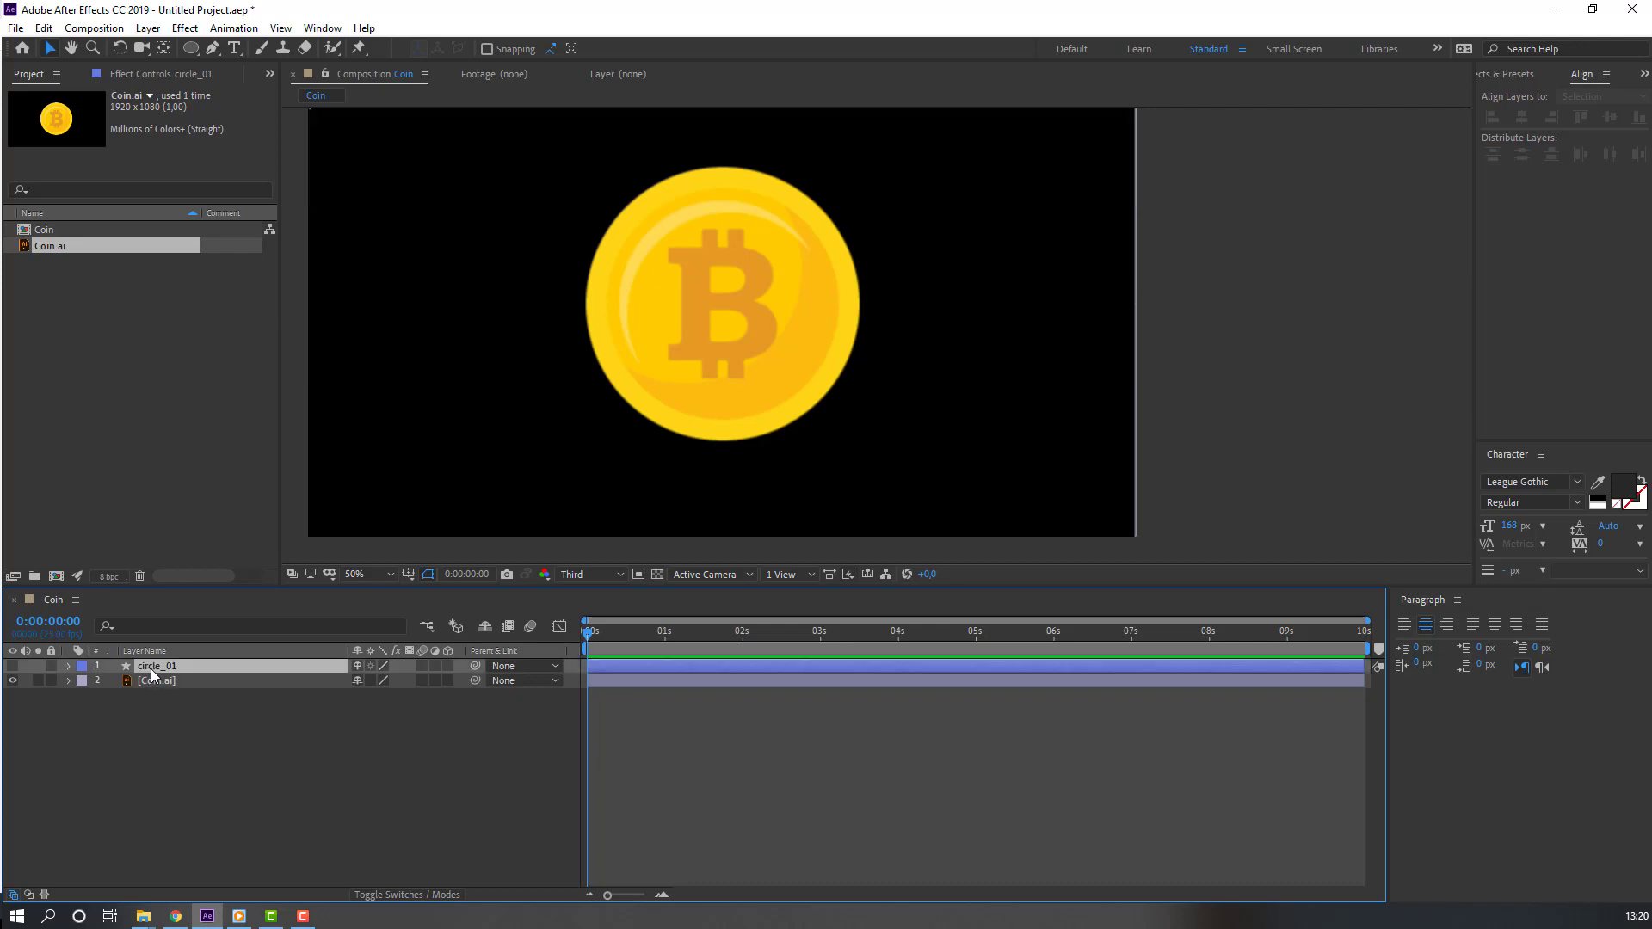
{"action": "left_click", "coordinate": [68, 667]}
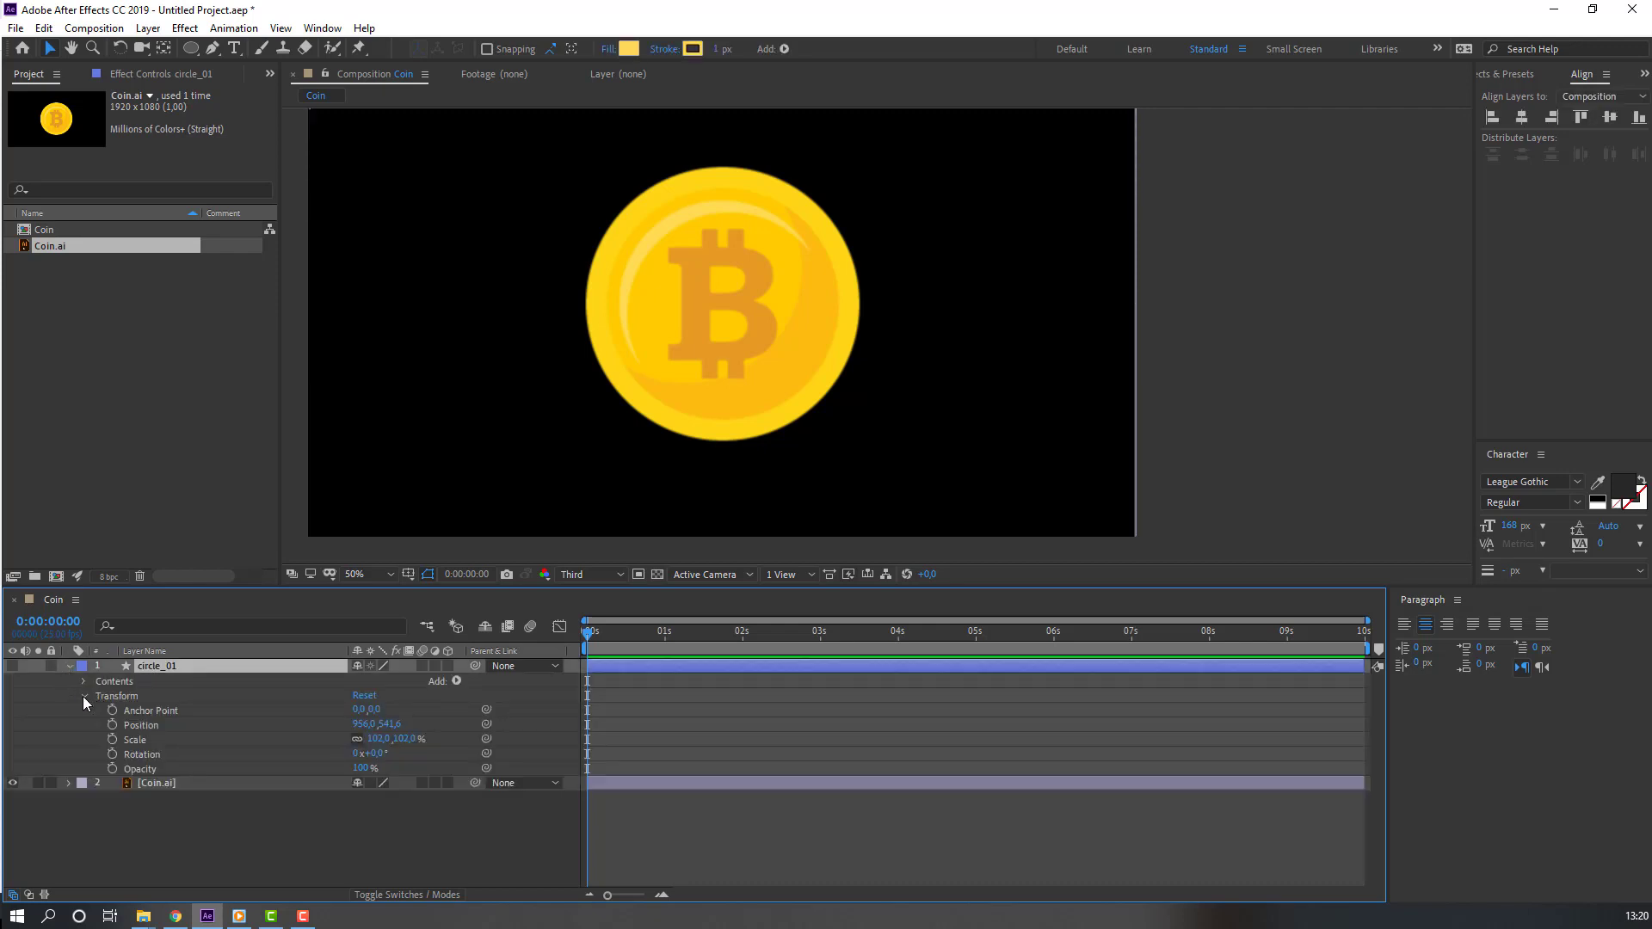
{"action": "left_click", "coordinate": [85, 695]}
{"action": "left_click", "coordinate": [84, 682]}
{"action": "left_click", "coordinate": [97, 696]}
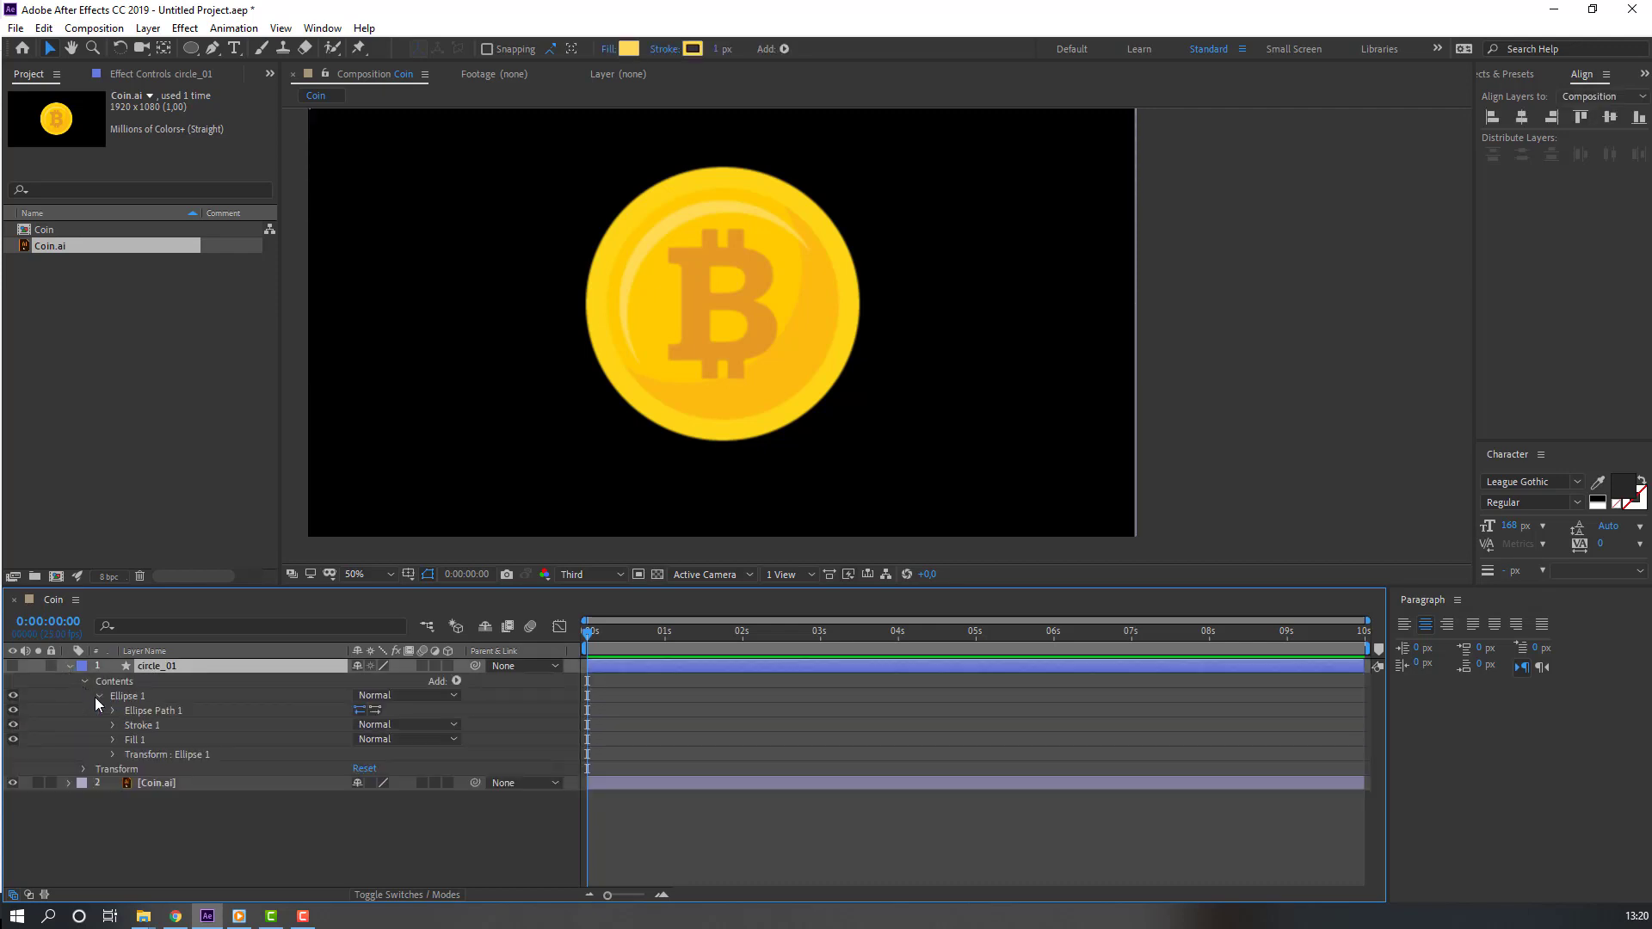
{"action": "left_click", "coordinate": [448, 666]}
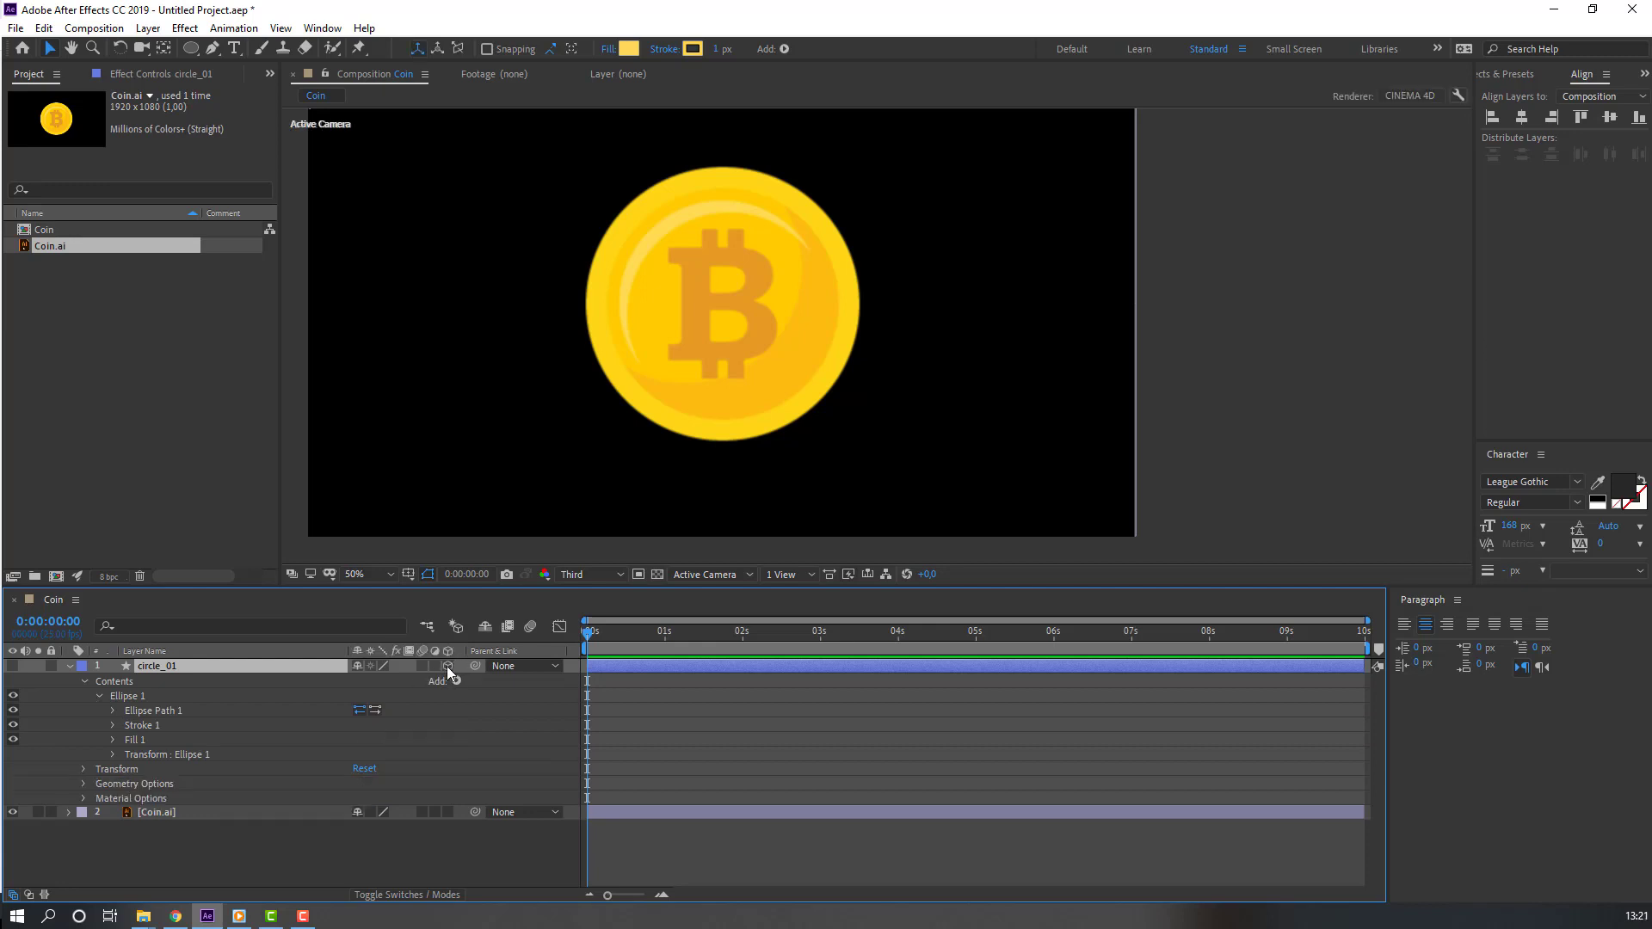
Step: Set the extrusion depth of circle_01 to 50 and make the layer visible again
{"action": "left_click", "coordinate": [84, 784]}
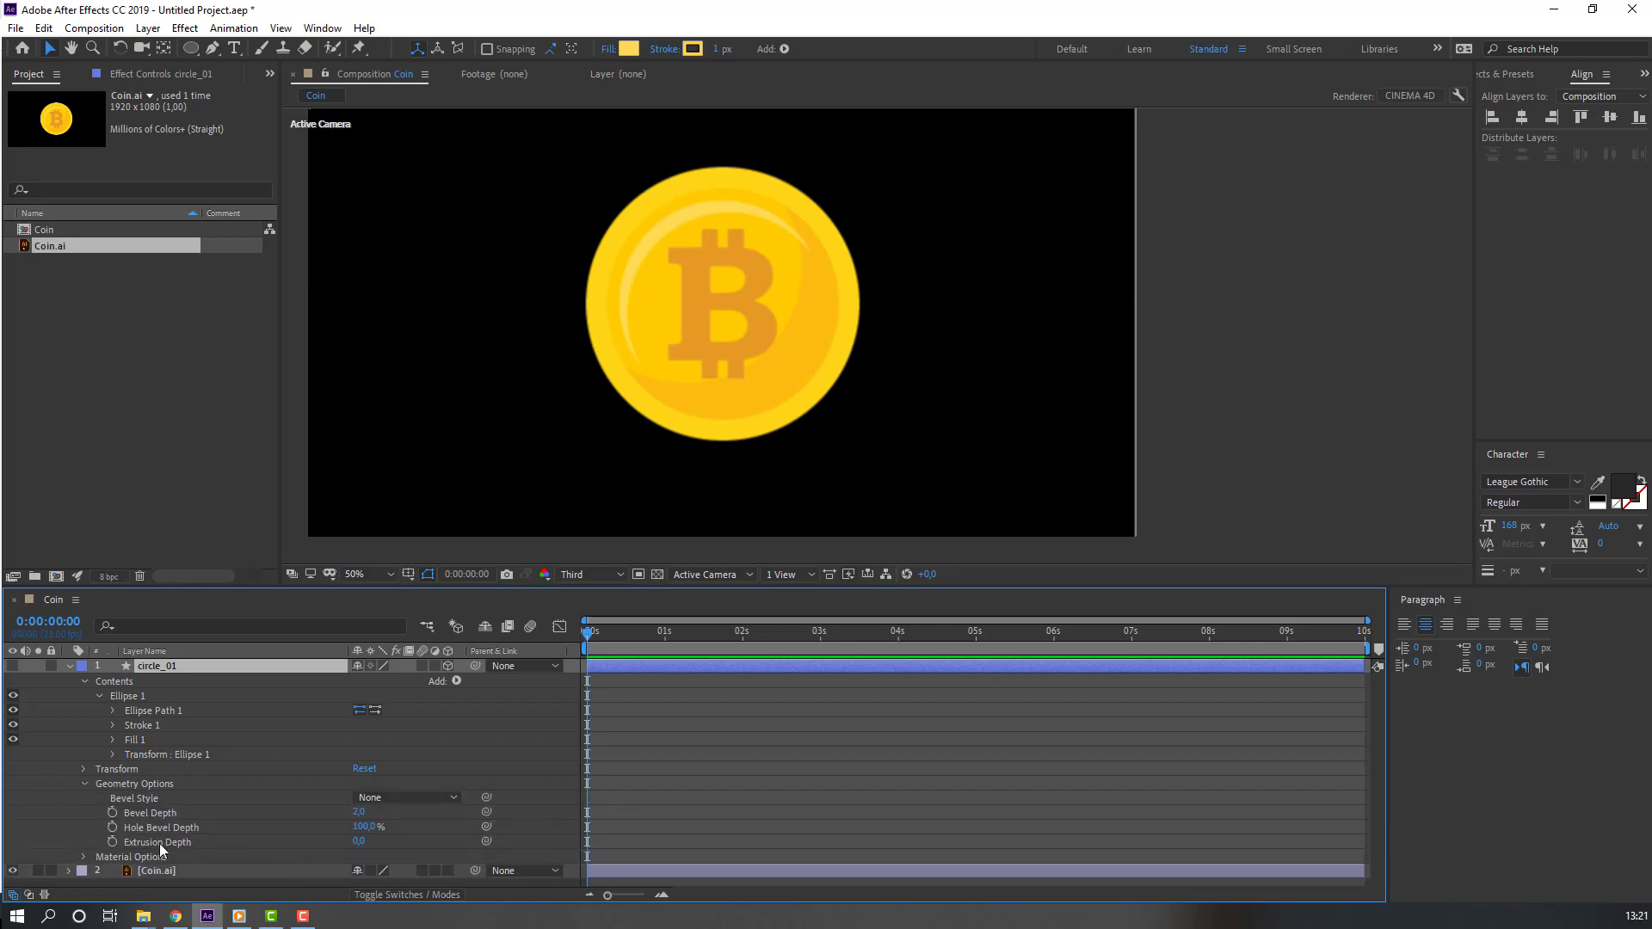
{"action": "left_click", "coordinate": [359, 842]}
{"action": "type", "text": "50"}
{"action": "left_click", "coordinate": [410, 848]}
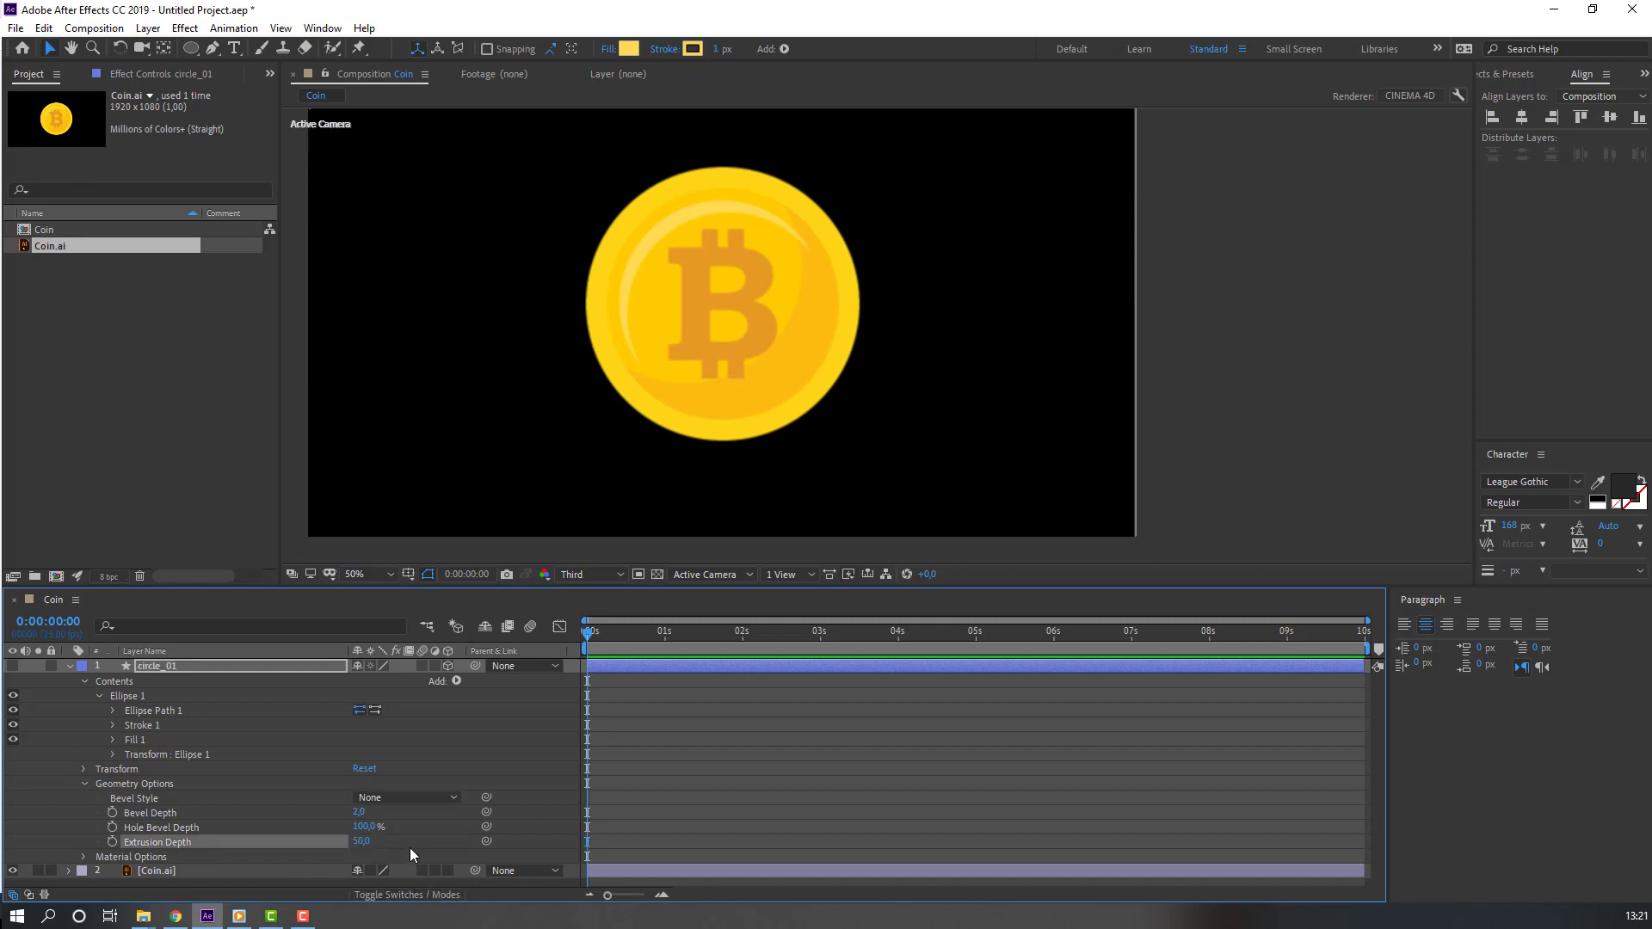
{"action": "left_click", "coordinate": [13, 668]}
{"action": "left_click", "coordinate": [172, 671]}
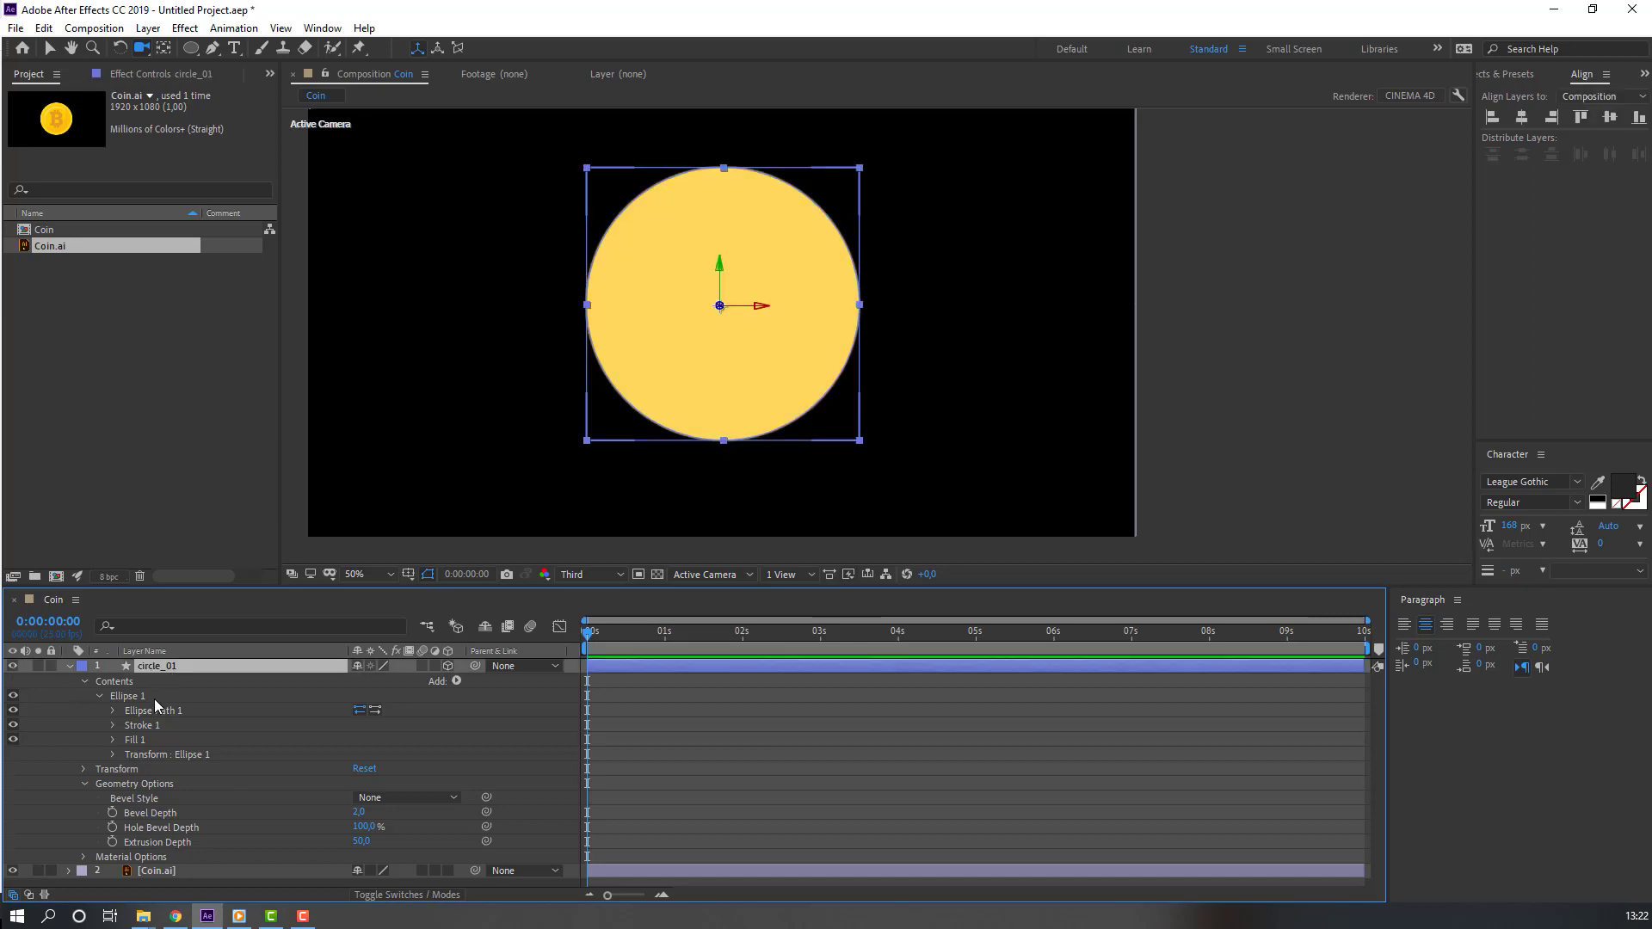
Step: Try rotating the circle_01 layer about its Y axis to inspect the extruded shape
{"action": "key", "text": "r"}
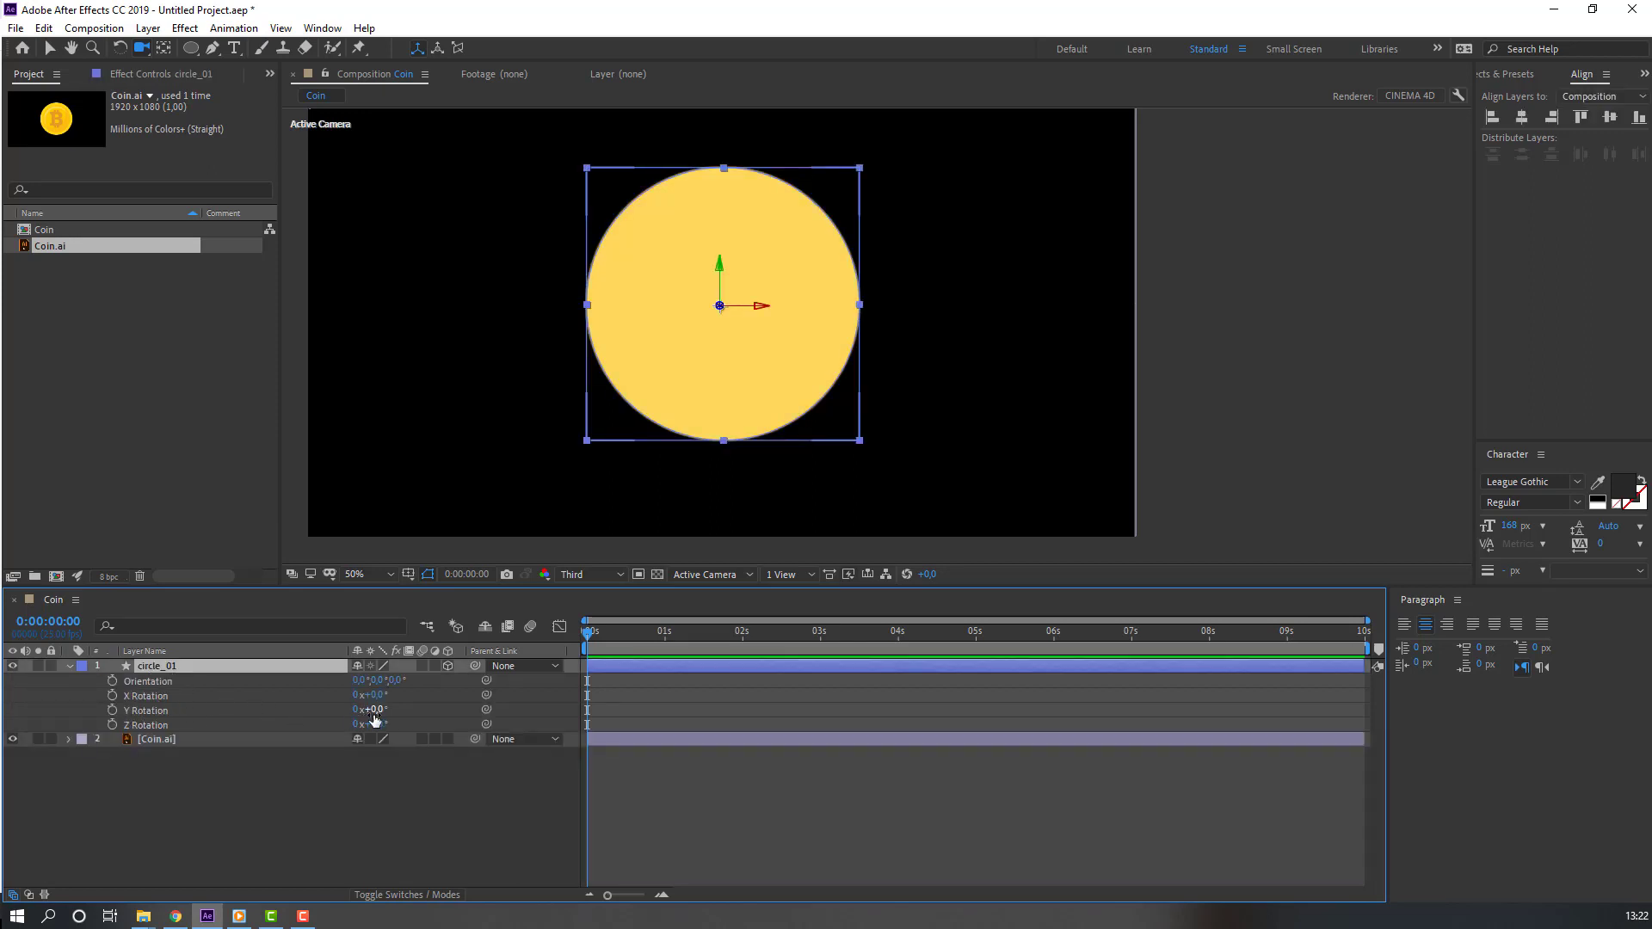
{"action": "left_click_drag", "start_coordinate": [374, 714], "coordinate": [284, 793]}
{"action": "left_click", "coordinate": [68, 667]}
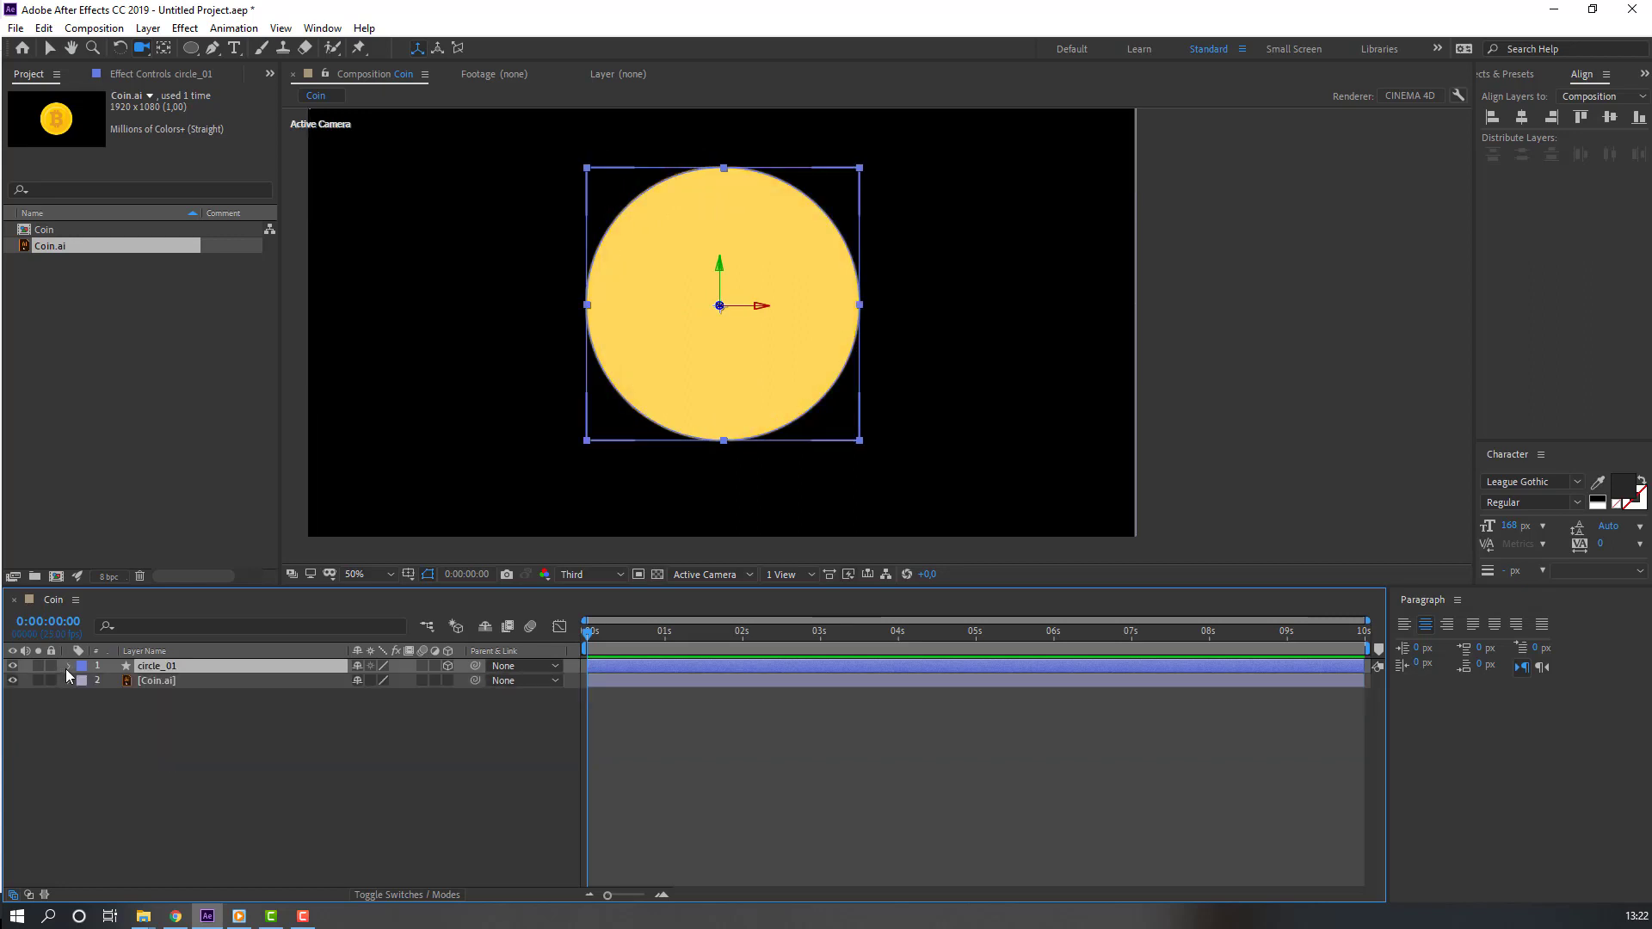
Step: Turn the Coin.ai layer into a 3D layer
{"action": "left_click", "coordinate": [132, 679]}
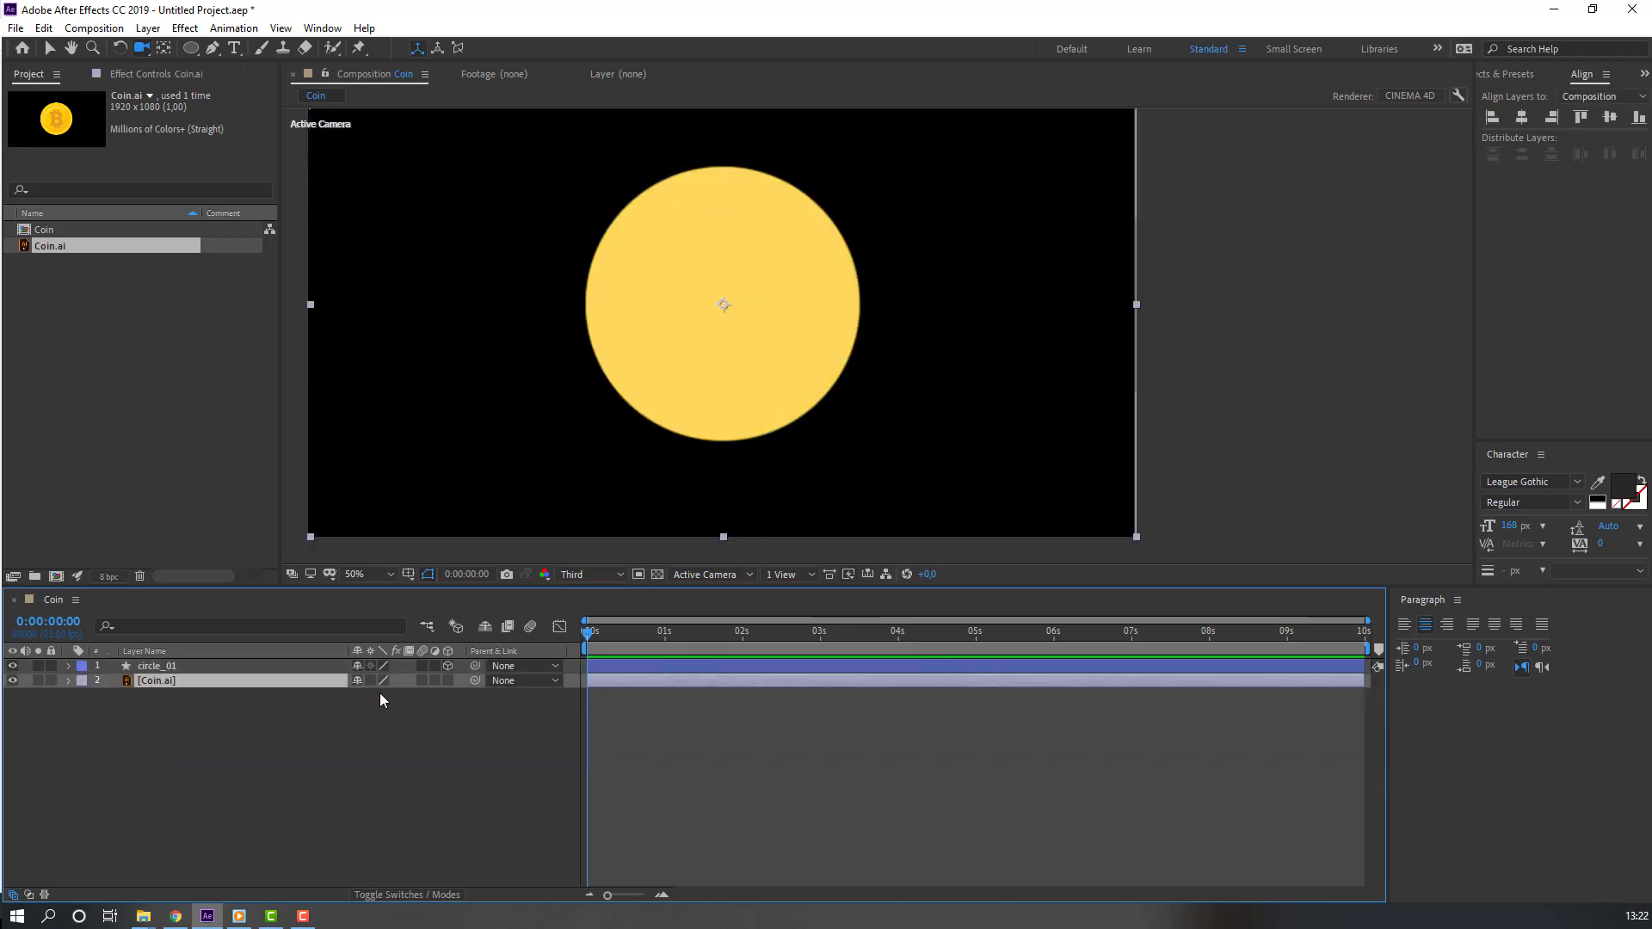
{"action": "left_click", "coordinate": [448, 679]}
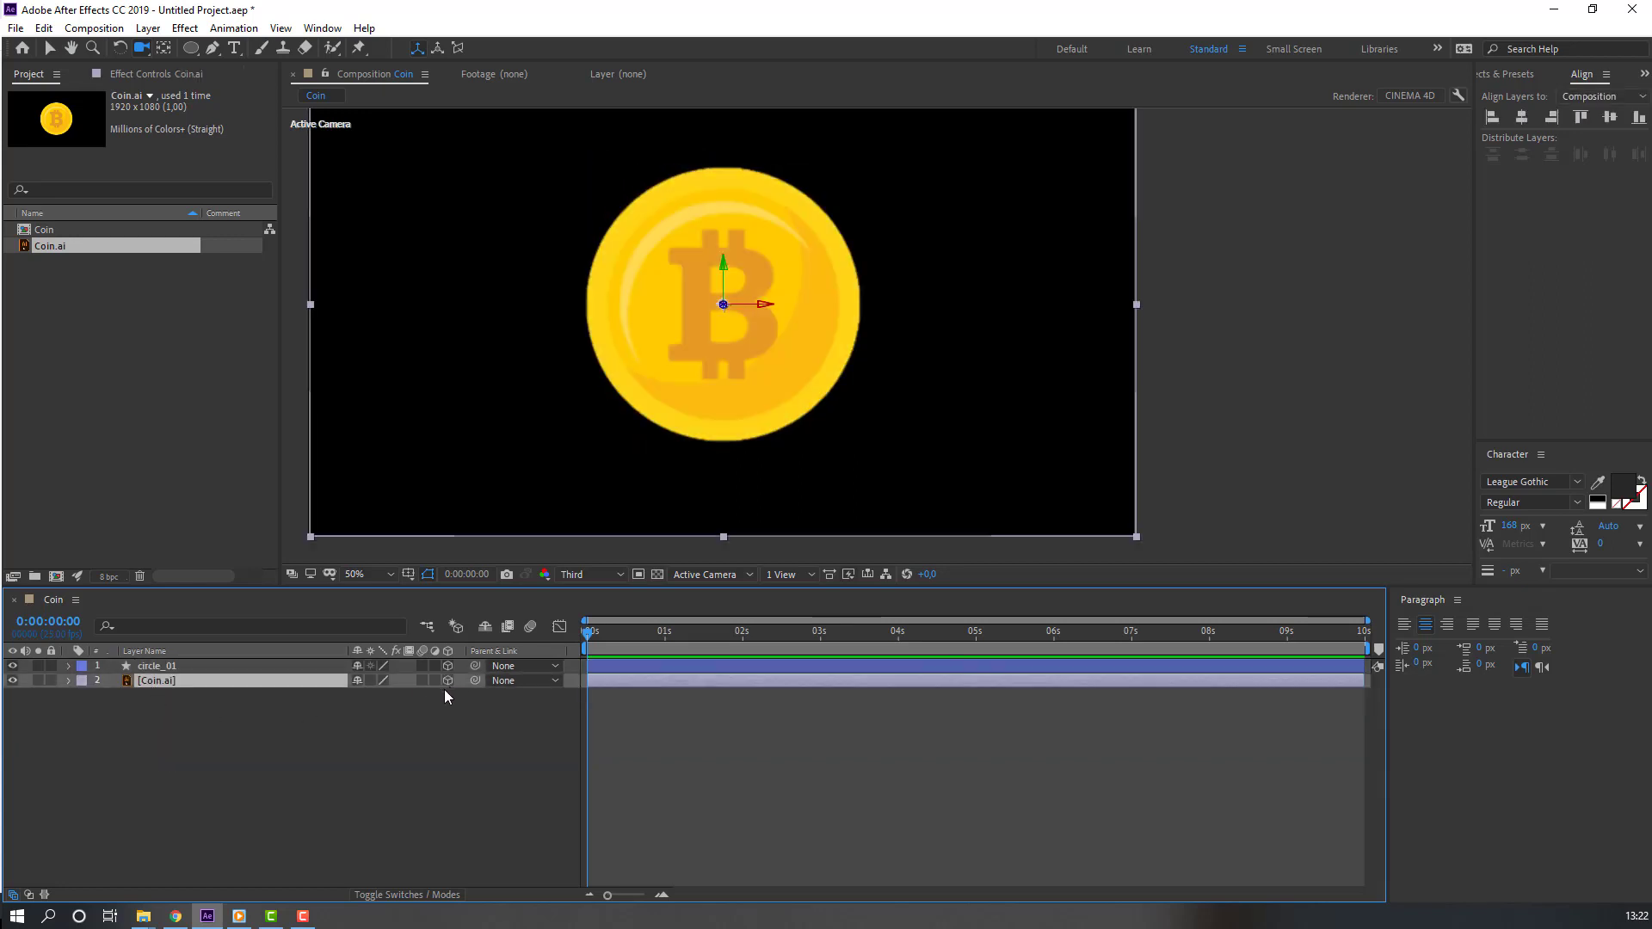
{"action": "left_click", "coordinate": [287, 774]}
Step: Add a new two-node camera with the 50mm preset to the Coin composition
{"action": "left_click", "coordinate": [148, 28]}
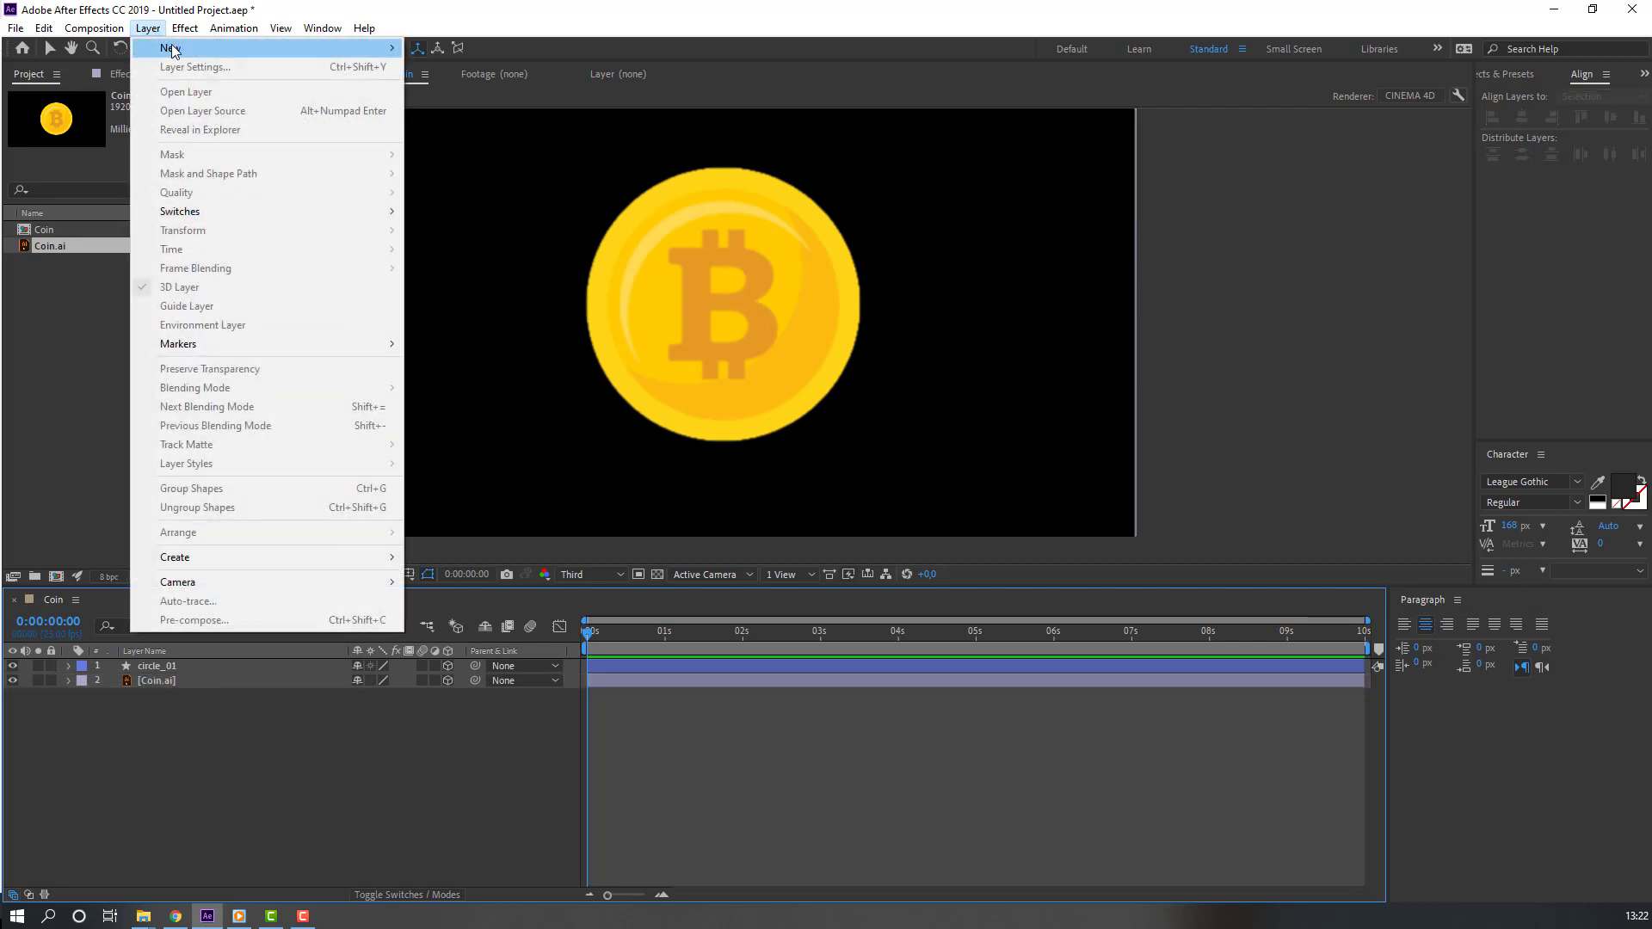
{"action": "mouse_move", "coordinate": [172, 48]}
{"action": "left_click", "coordinate": [607, 105]}
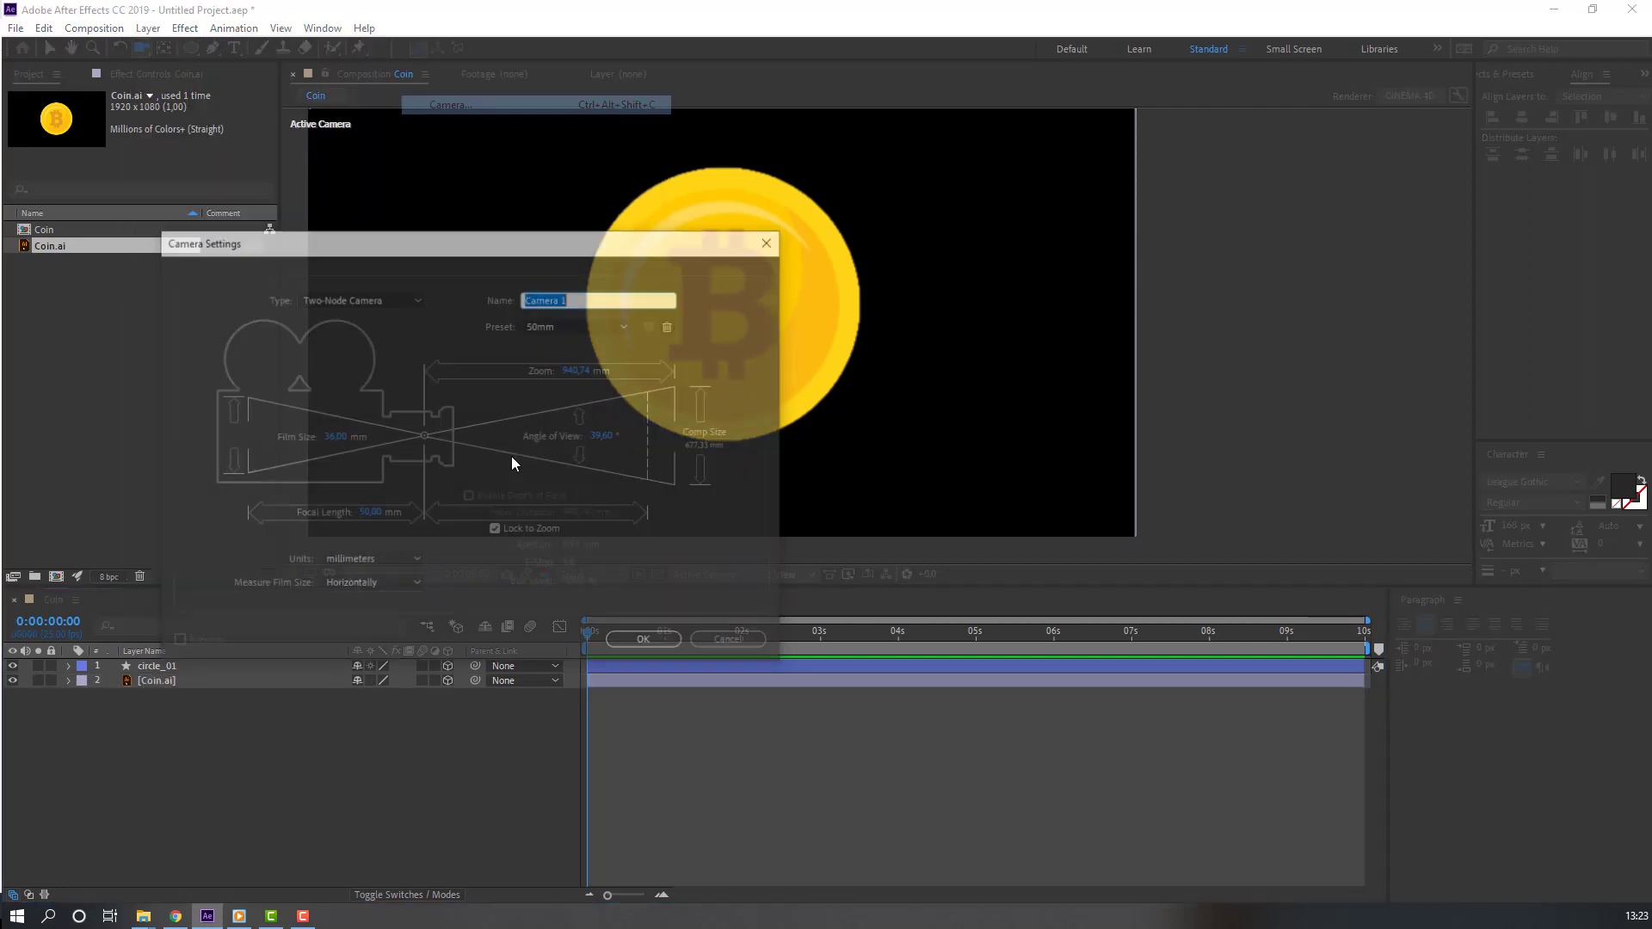
{"action": "left_click", "coordinate": [644, 642]}
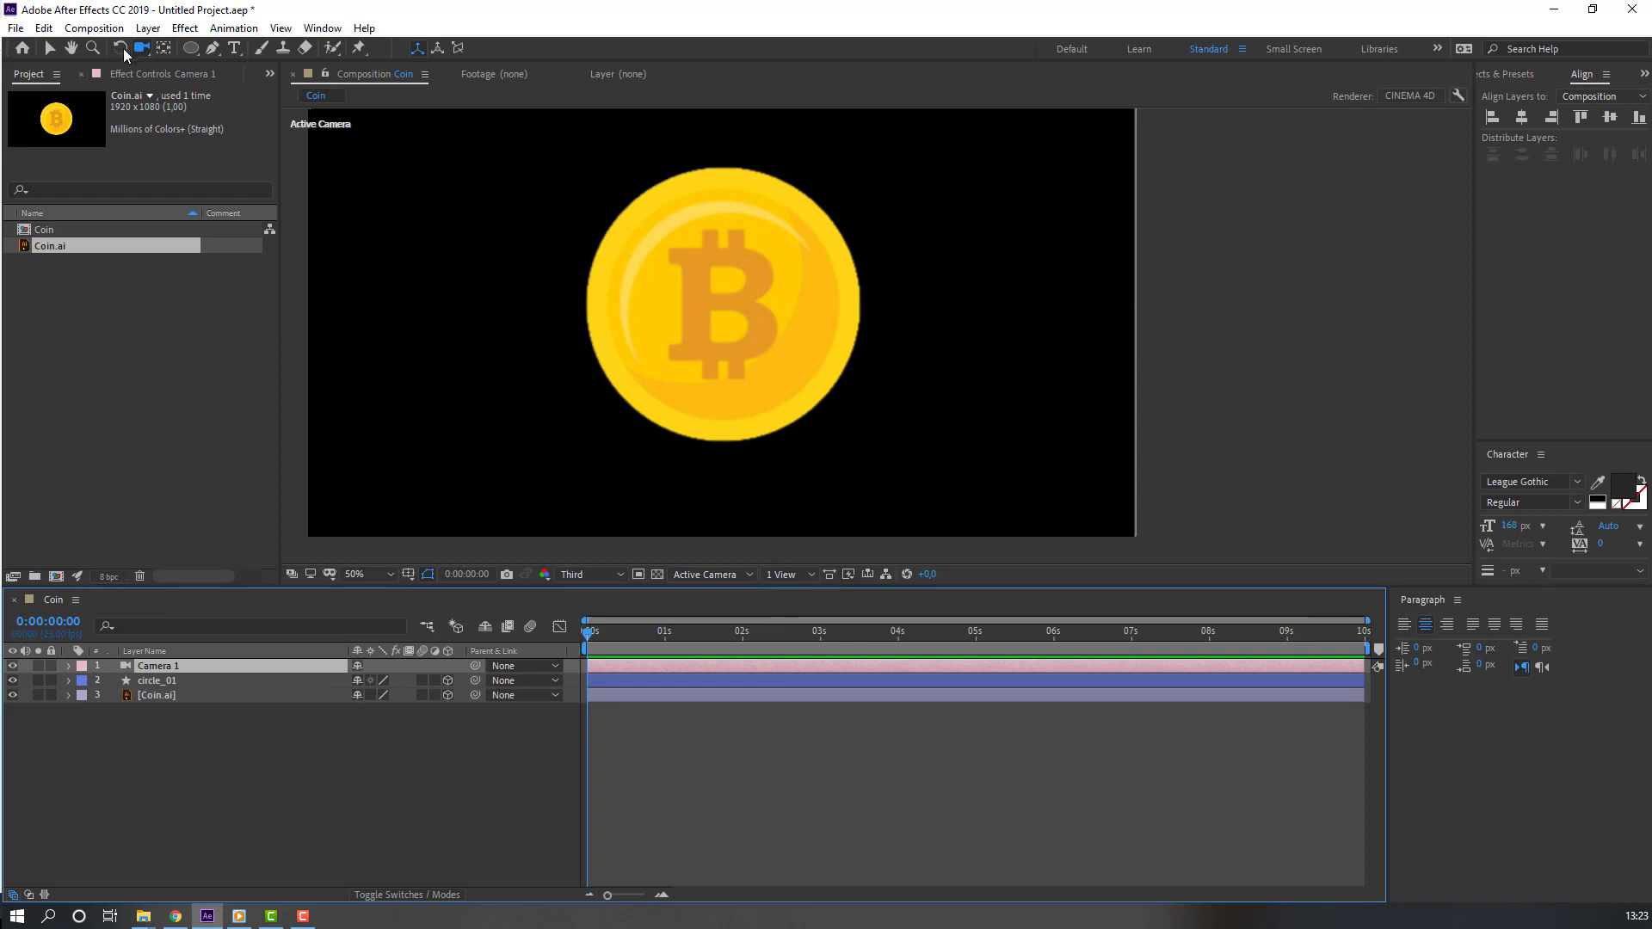
Step: Orbit the camera to view the coin's extruded edge at an angle and set the preview resolution to Full
{"action": "left_click_drag", "start_coordinate": [142, 48], "coordinate": [215, 55]}
{"action": "left_click_drag", "start_coordinate": [614, 281], "coordinate": [744, 339]}
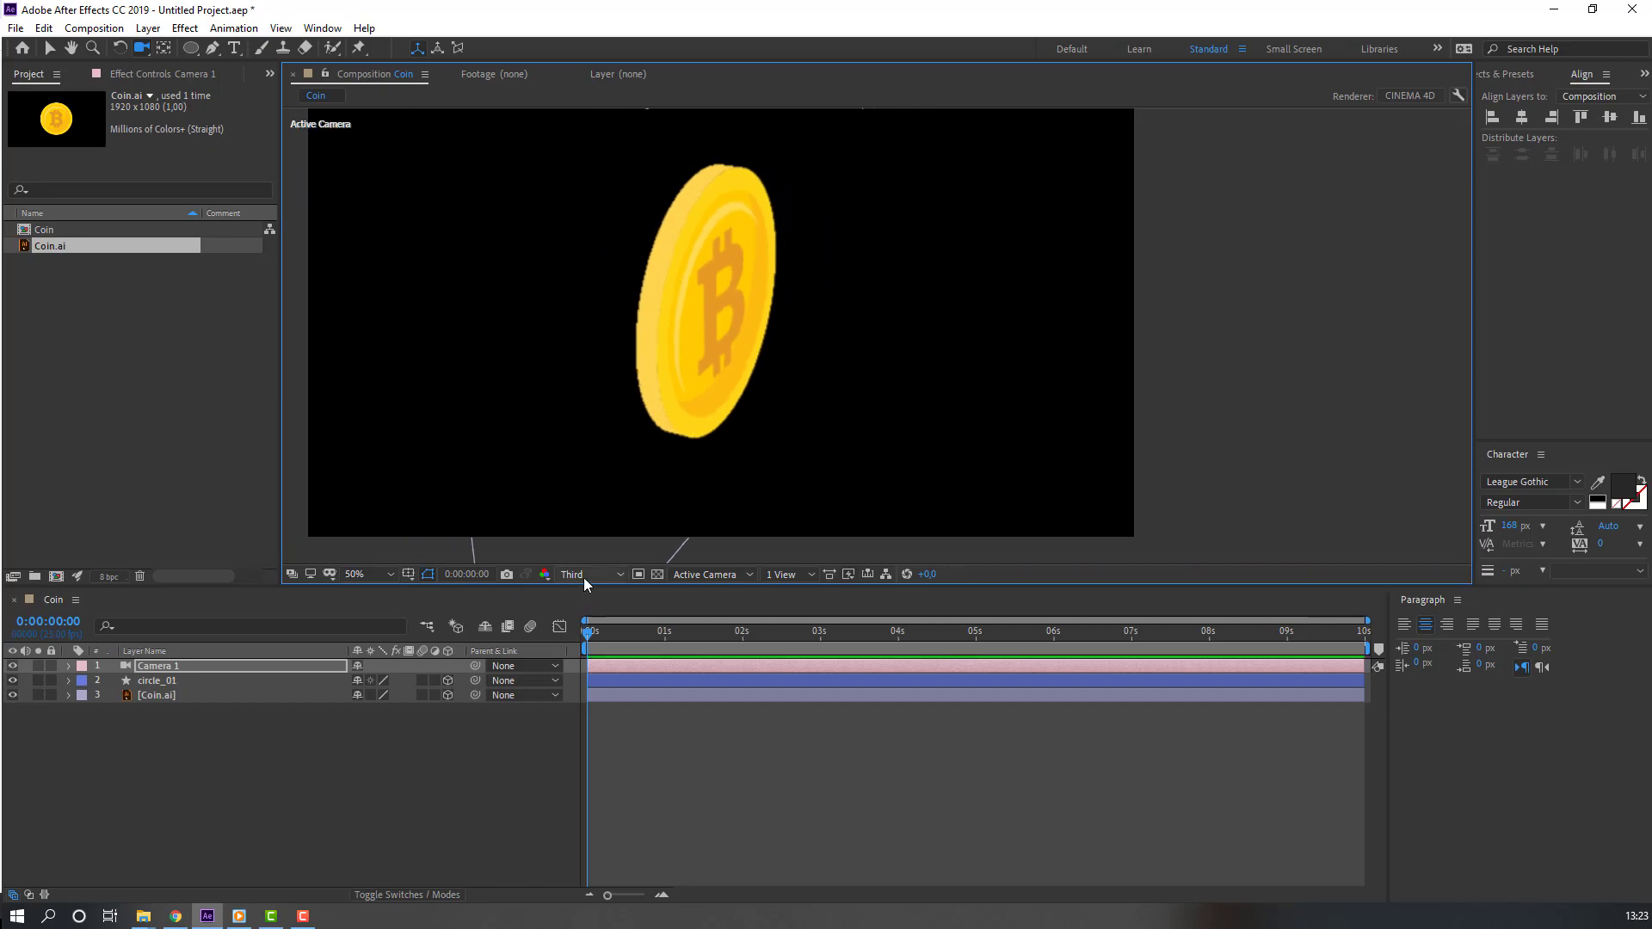
{"action": "left_click", "coordinate": [583, 576]}
{"action": "left_click", "coordinate": [587, 625]}
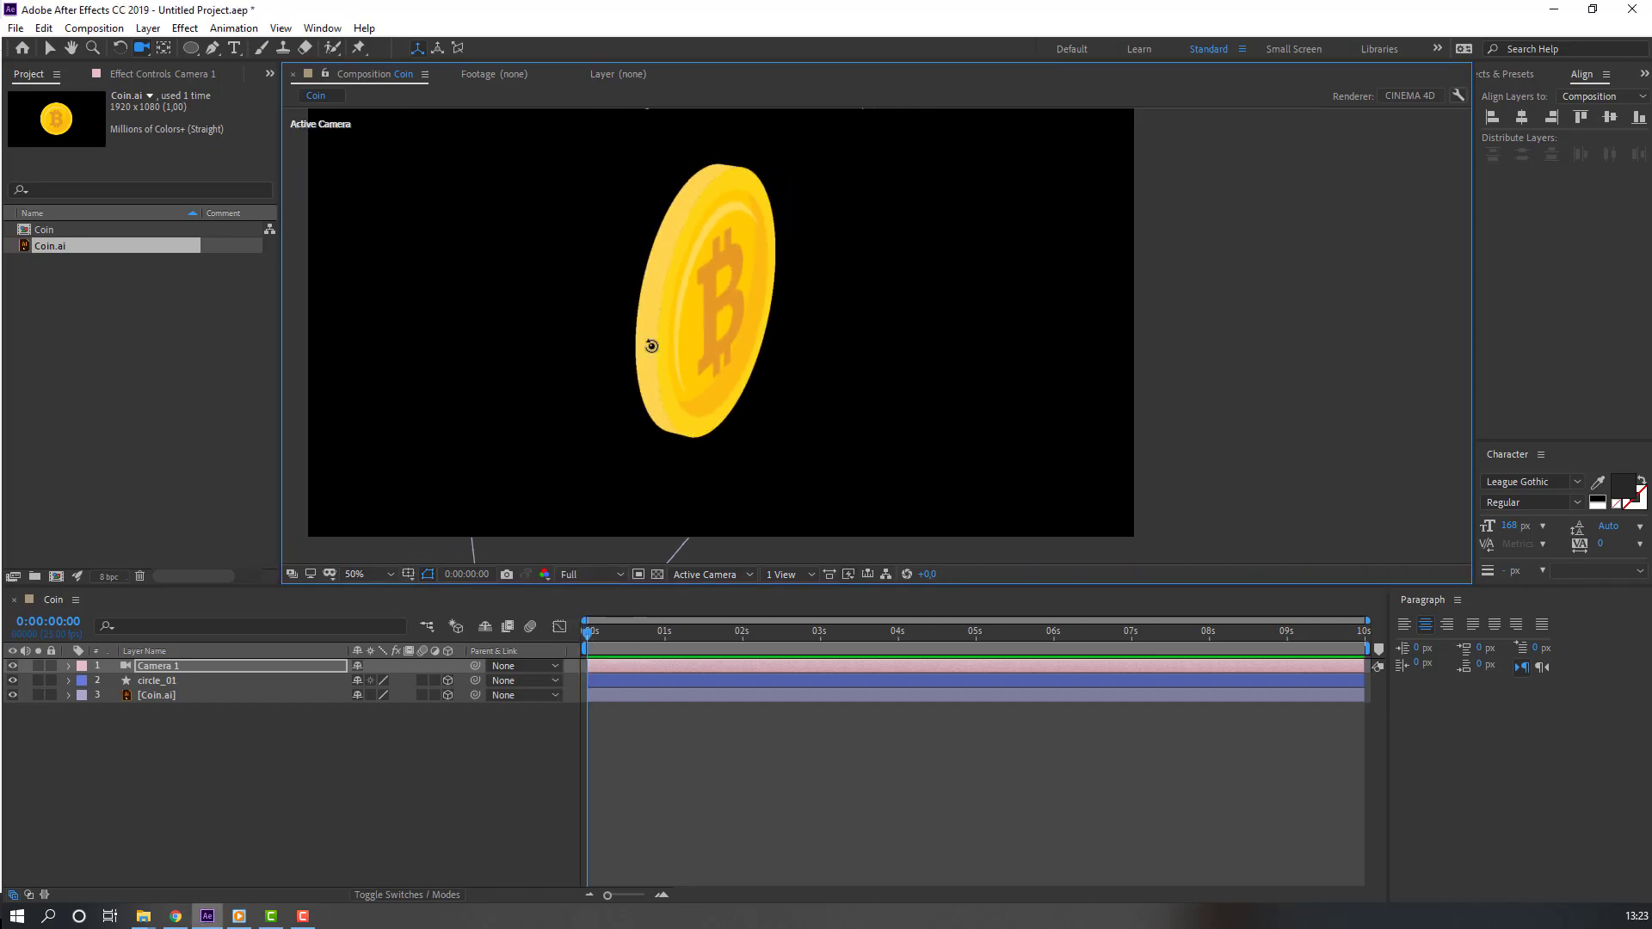
Step: Orbit the camera to check the coin's front and blank back, ending on a nearly frontal view
{"action": "left_click_drag", "start_coordinate": [651, 346], "coordinate": [512, 309]}
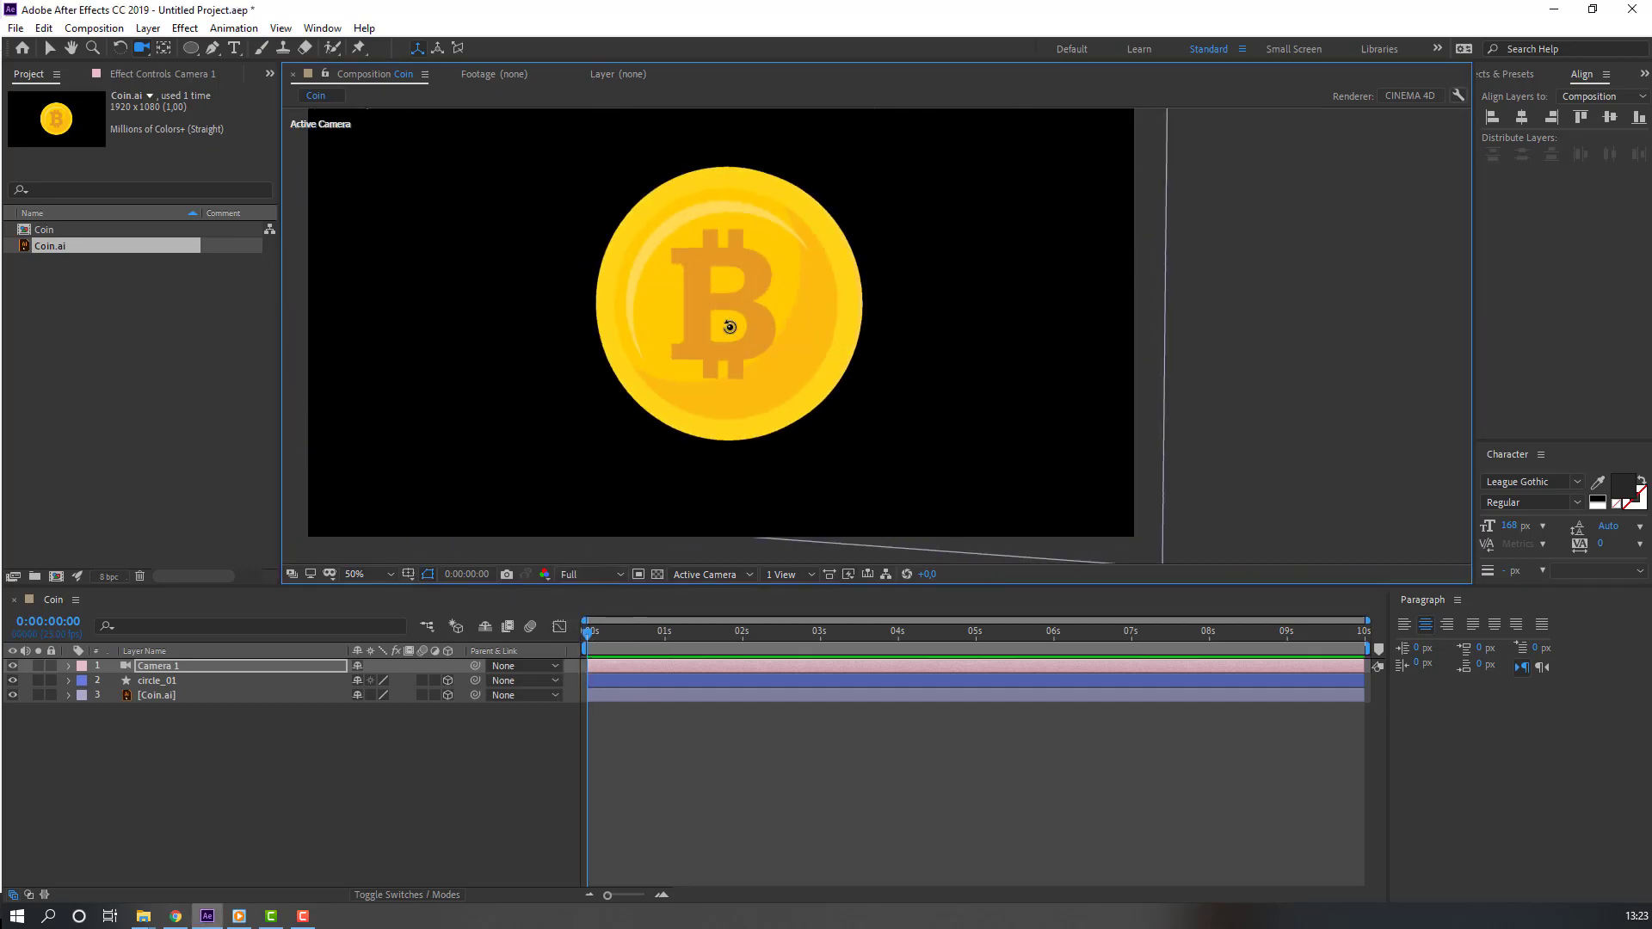
{"action": "mouse_move", "coordinate": [729, 327]}
{"action": "left_mouse_down"}
{"action": "mouse_move", "coordinate": [604, 321]}
{"action": "mouse_move", "coordinate": [721, 334]}
{"action": "left_mouse_up"}
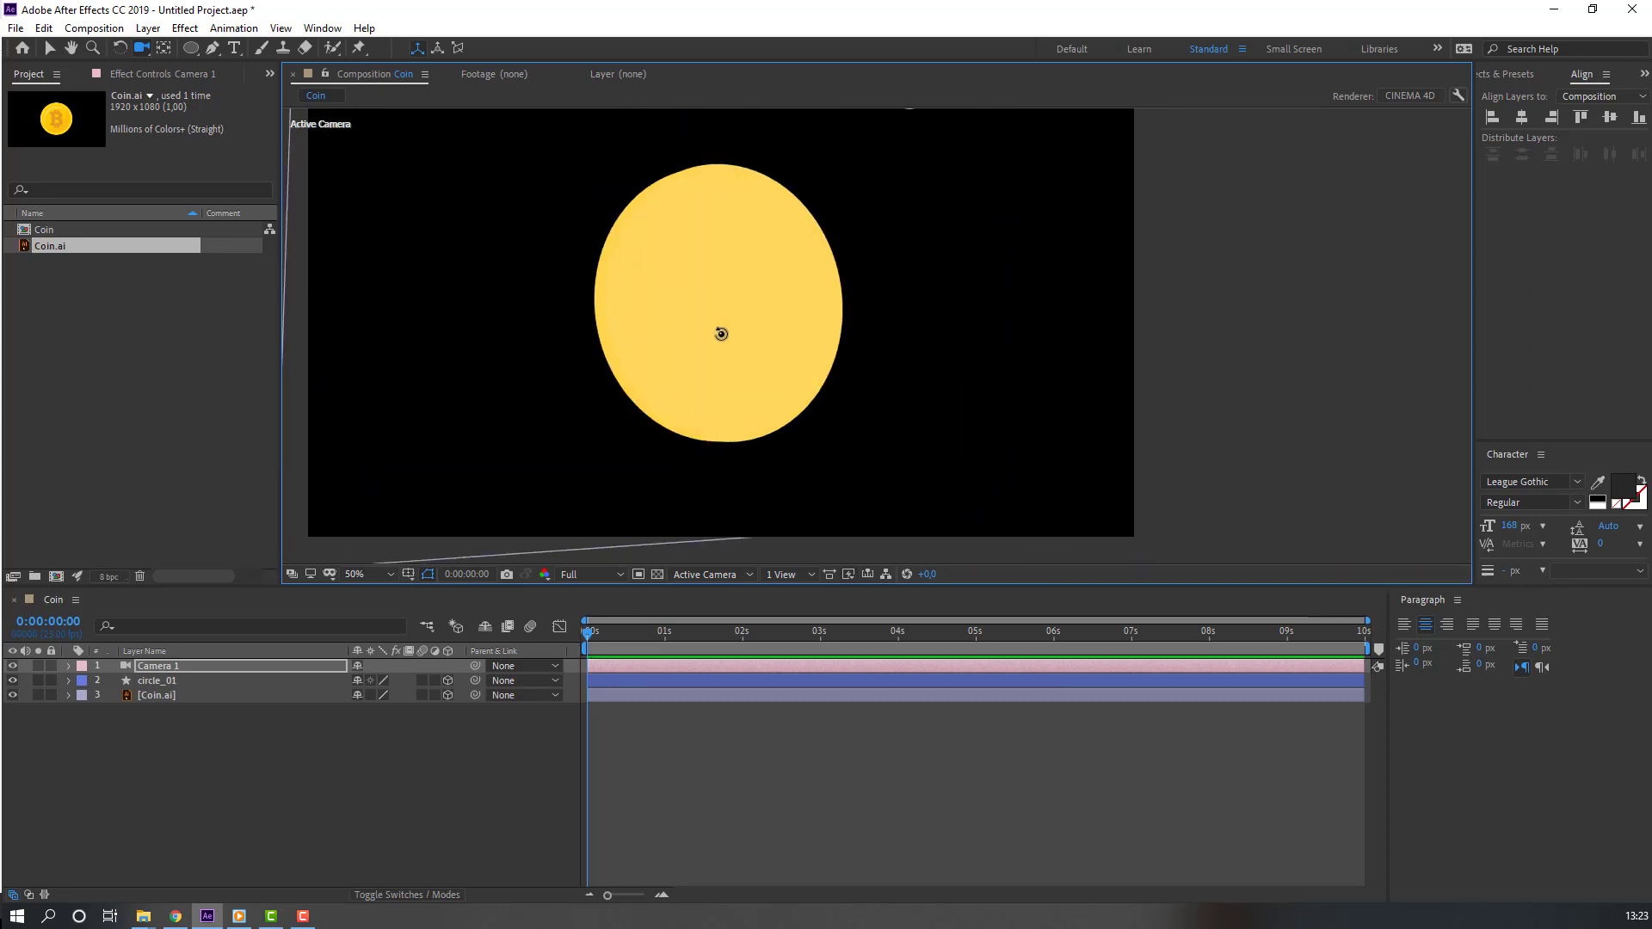
{"action": "left_click", "coordinate": [822, 344]}
{"action": "left_click", "coordinate": [210, 745]}
{"action": "key", "text": "v"}
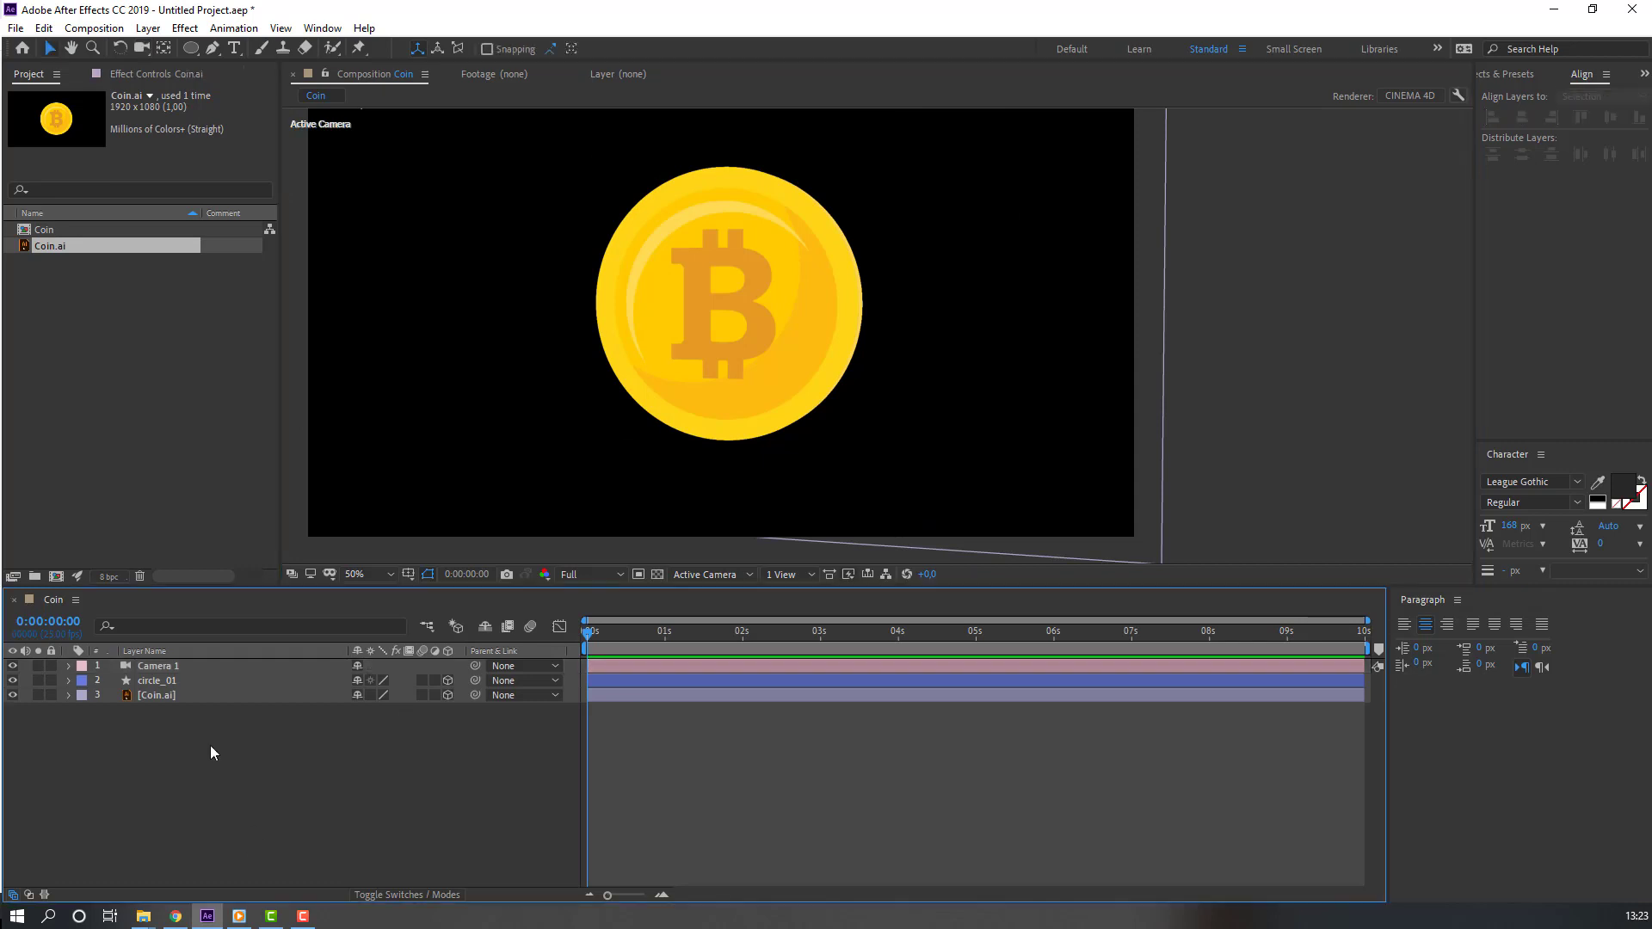
Step: Parent the Coin.ai layer to the circle_01 layer
{"action": "left_click", "coordinate": [163, 696]}
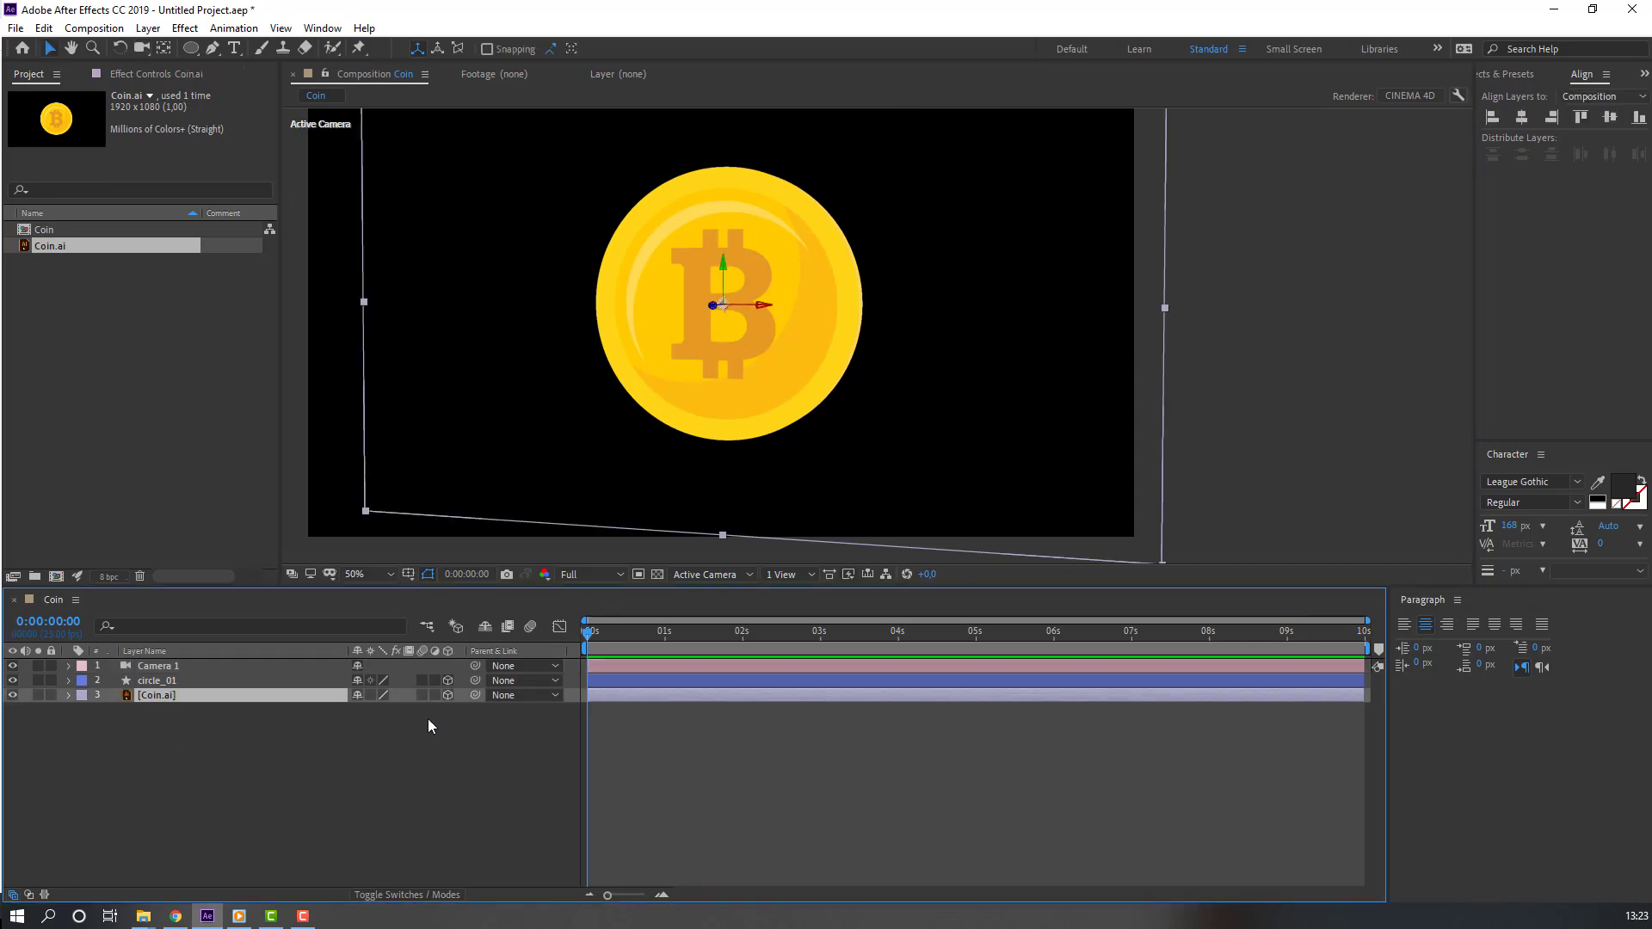
{"action": "left_click_drag", "start_coordinate": [475, 695], "coordinate": [164, 680]}
{"action": "key", "text": "ctrl+Up"}
Step: Set the Y Rotation of the circle_01 layer to 40° to expose the coin's edge
{"action": "key", "text": "r"}
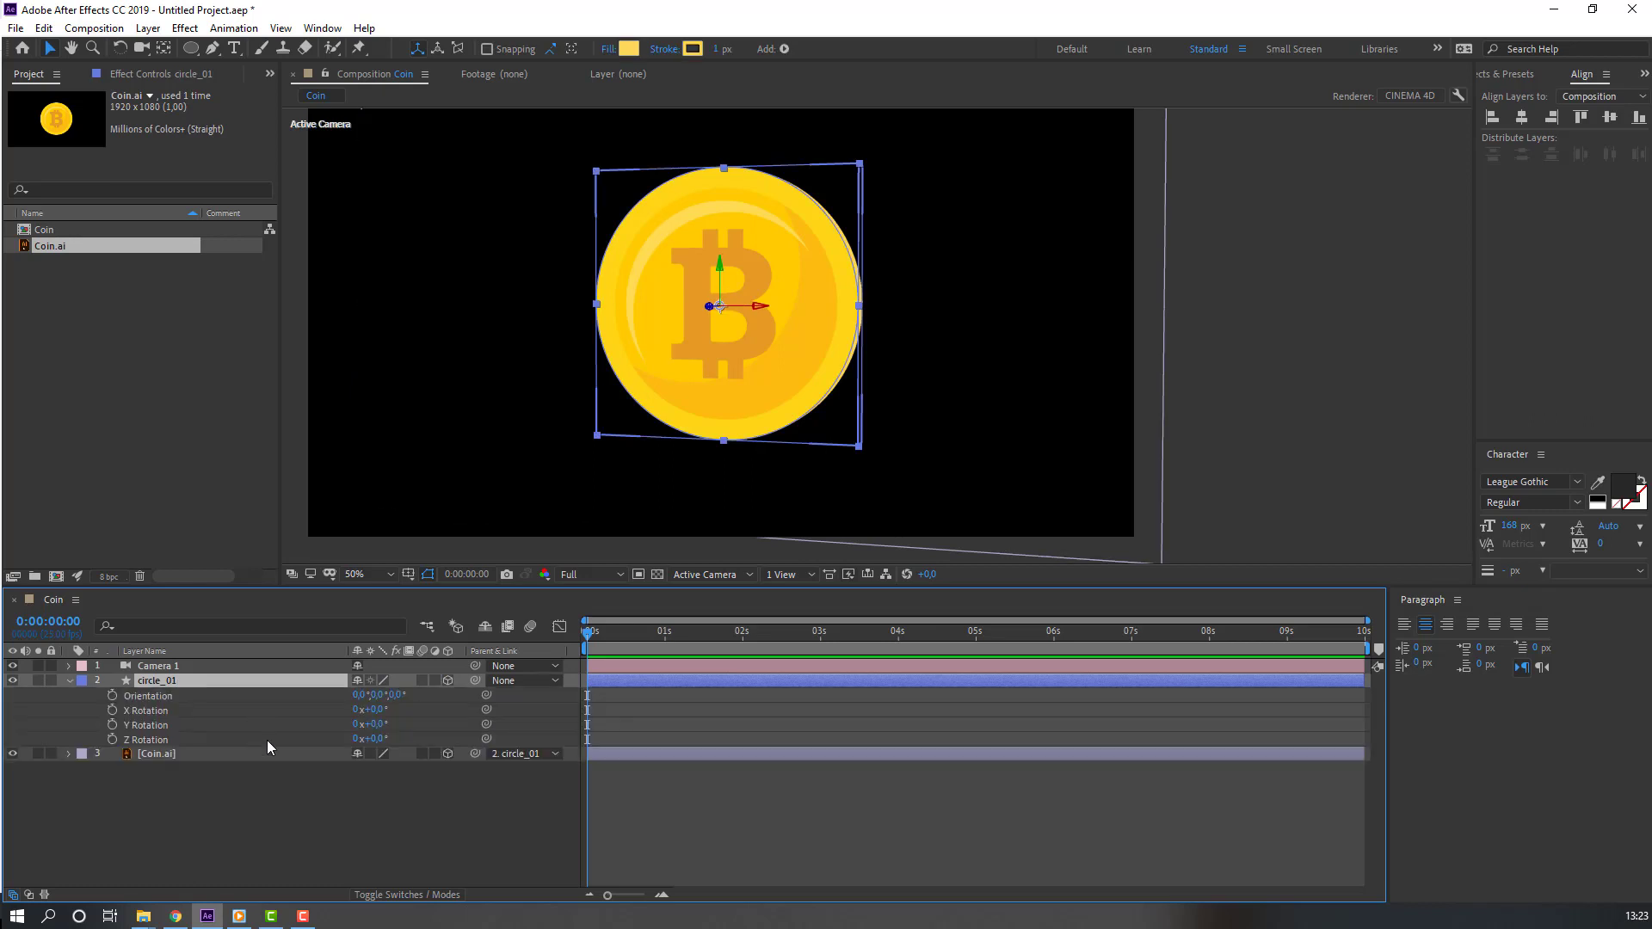
{"action": "left_click", "coordinate": [377, 725]}
{"action": "type", "text": "40"}
{"action": "key", "text": "Return"}
{"action": "key", "text": "period"}
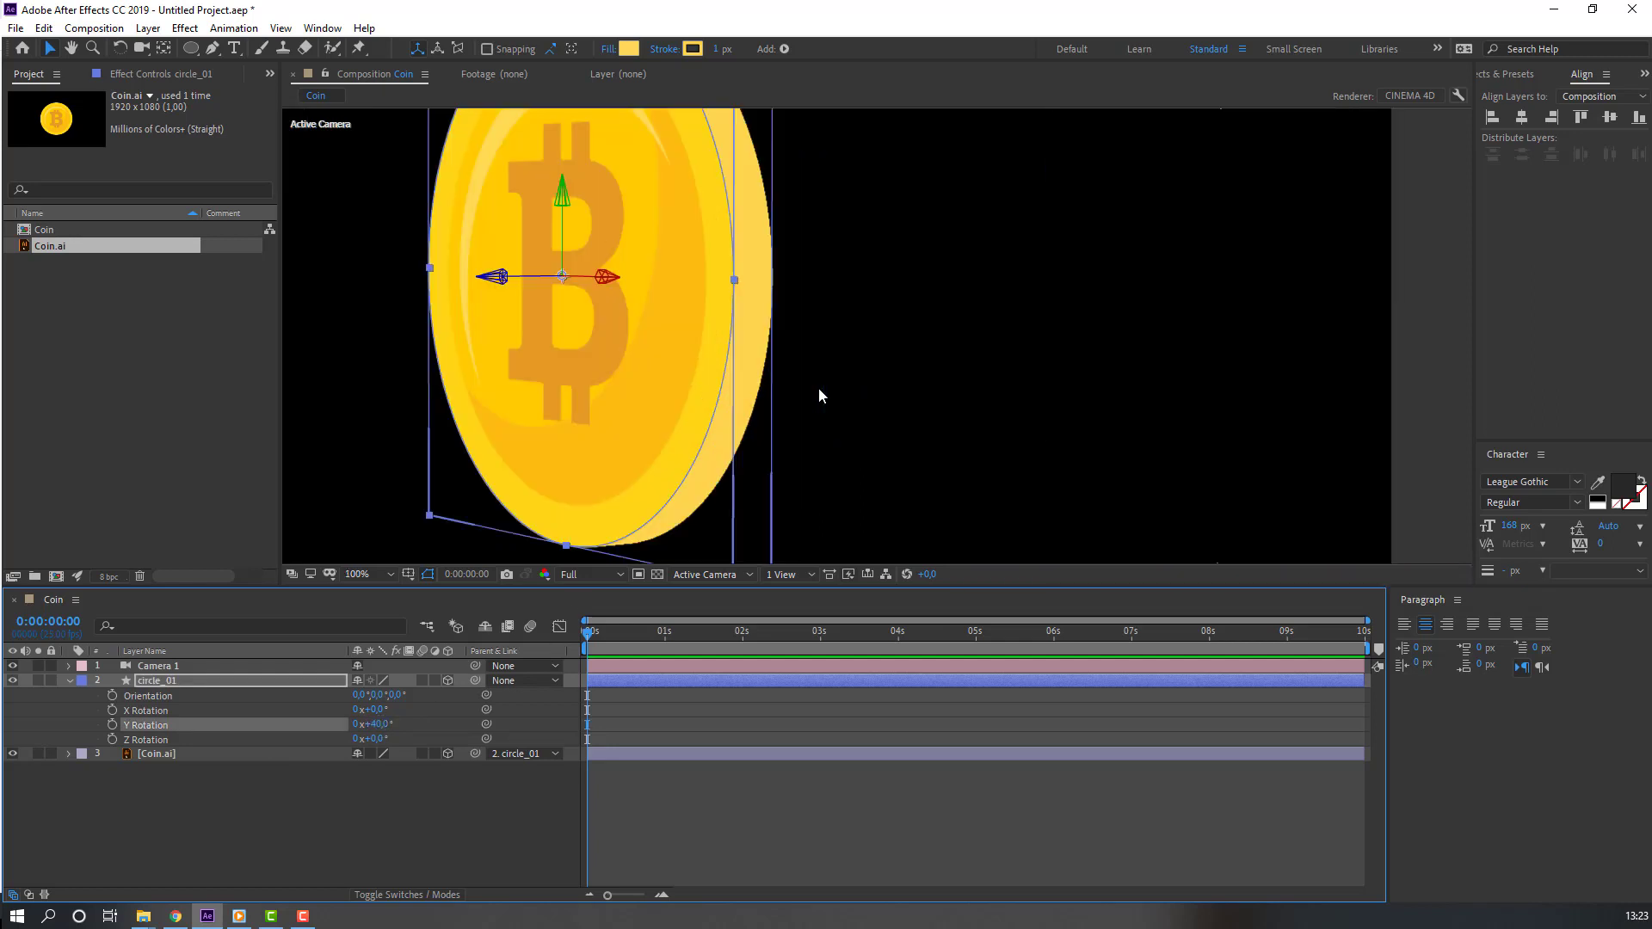
Step: Change the fill colour of circle_01 to FCBD11, sampled from the darker orange of the coin face
{"action": "left_click", "coordinate": [258, 782]}
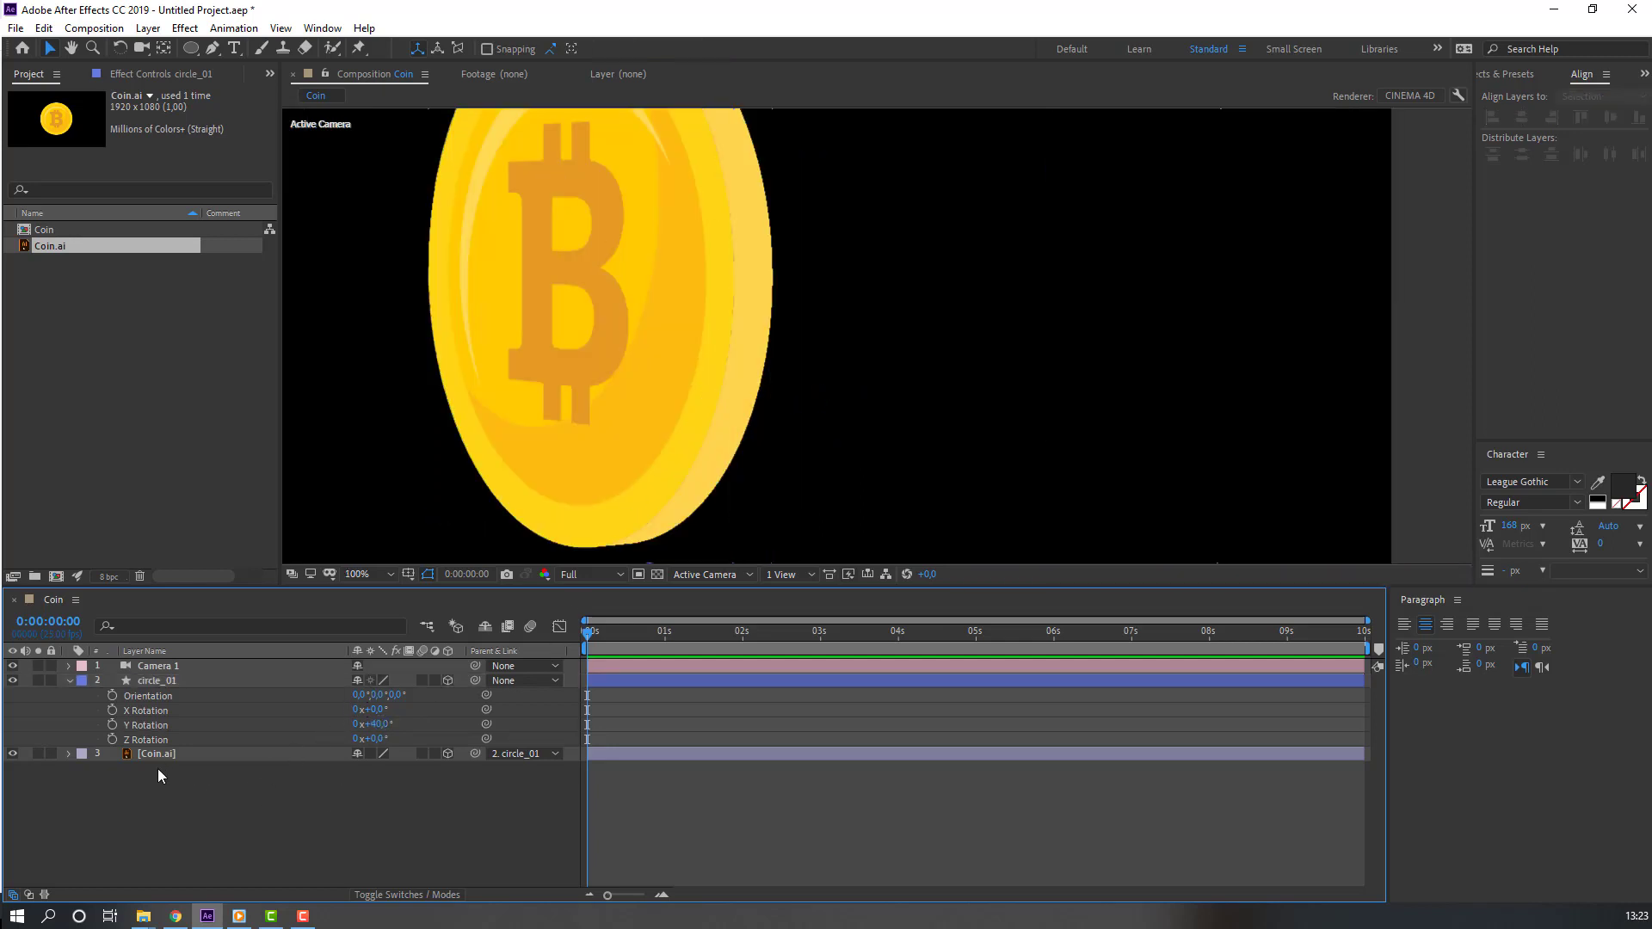
{"action": "left_click", "coordinate": [157, 679]}
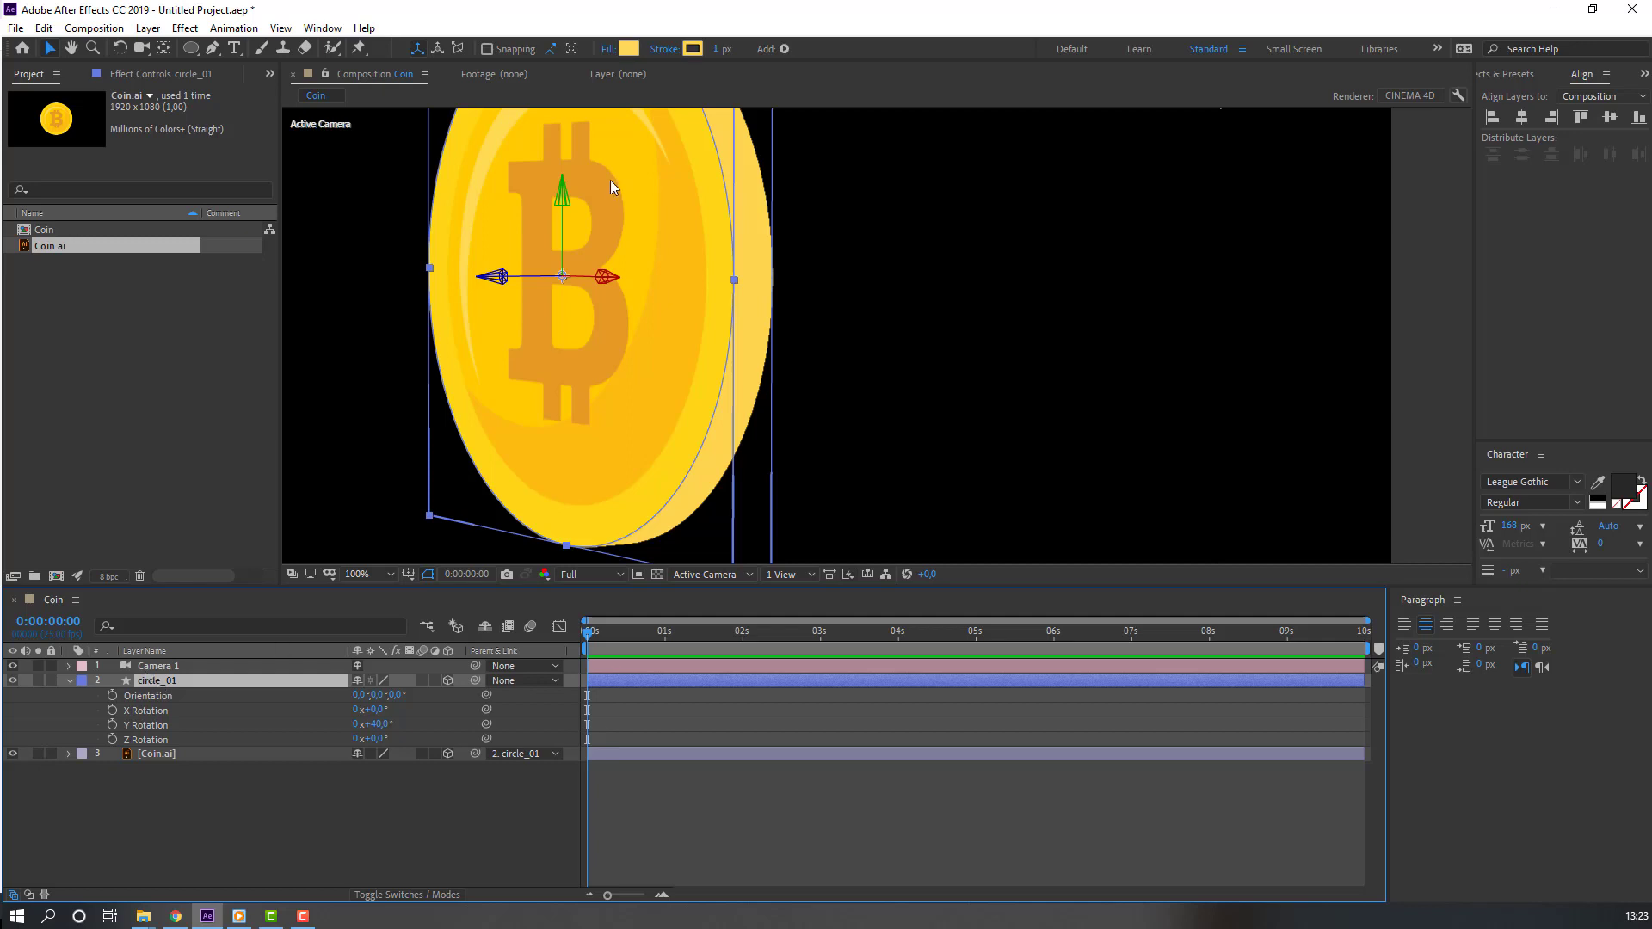
{"action": "left_click", "coordinate": [629, 48]}
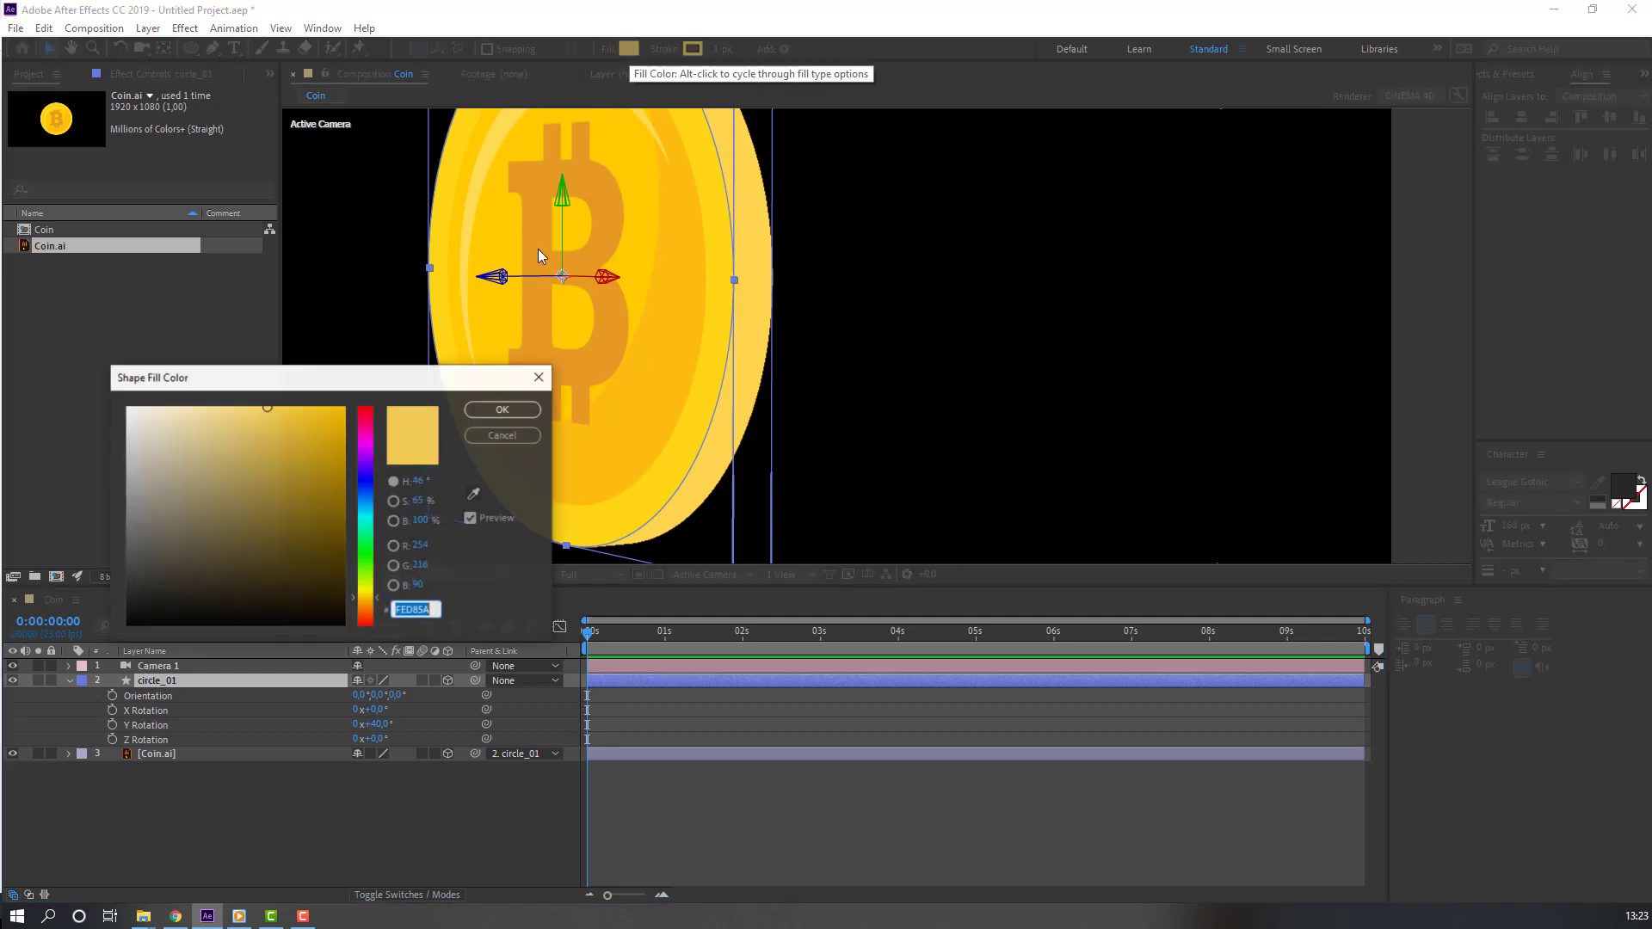
{"action": "left_click", "coordinate": [473, 493]}
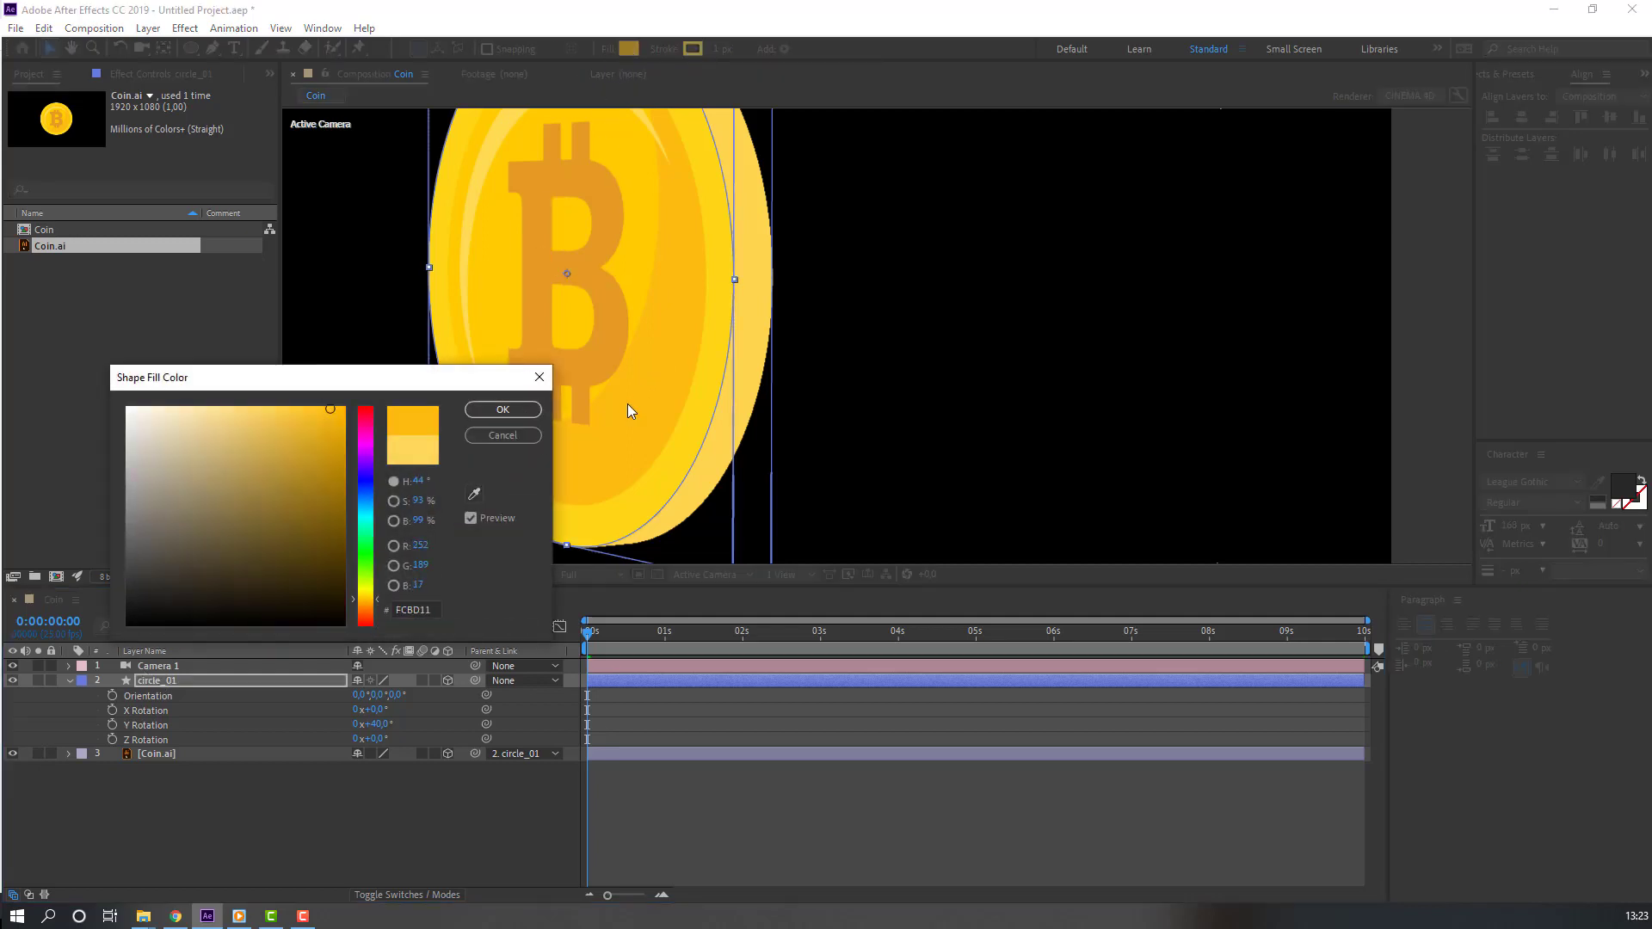
{"action": "left_click", "coordinate": [509, 411]}
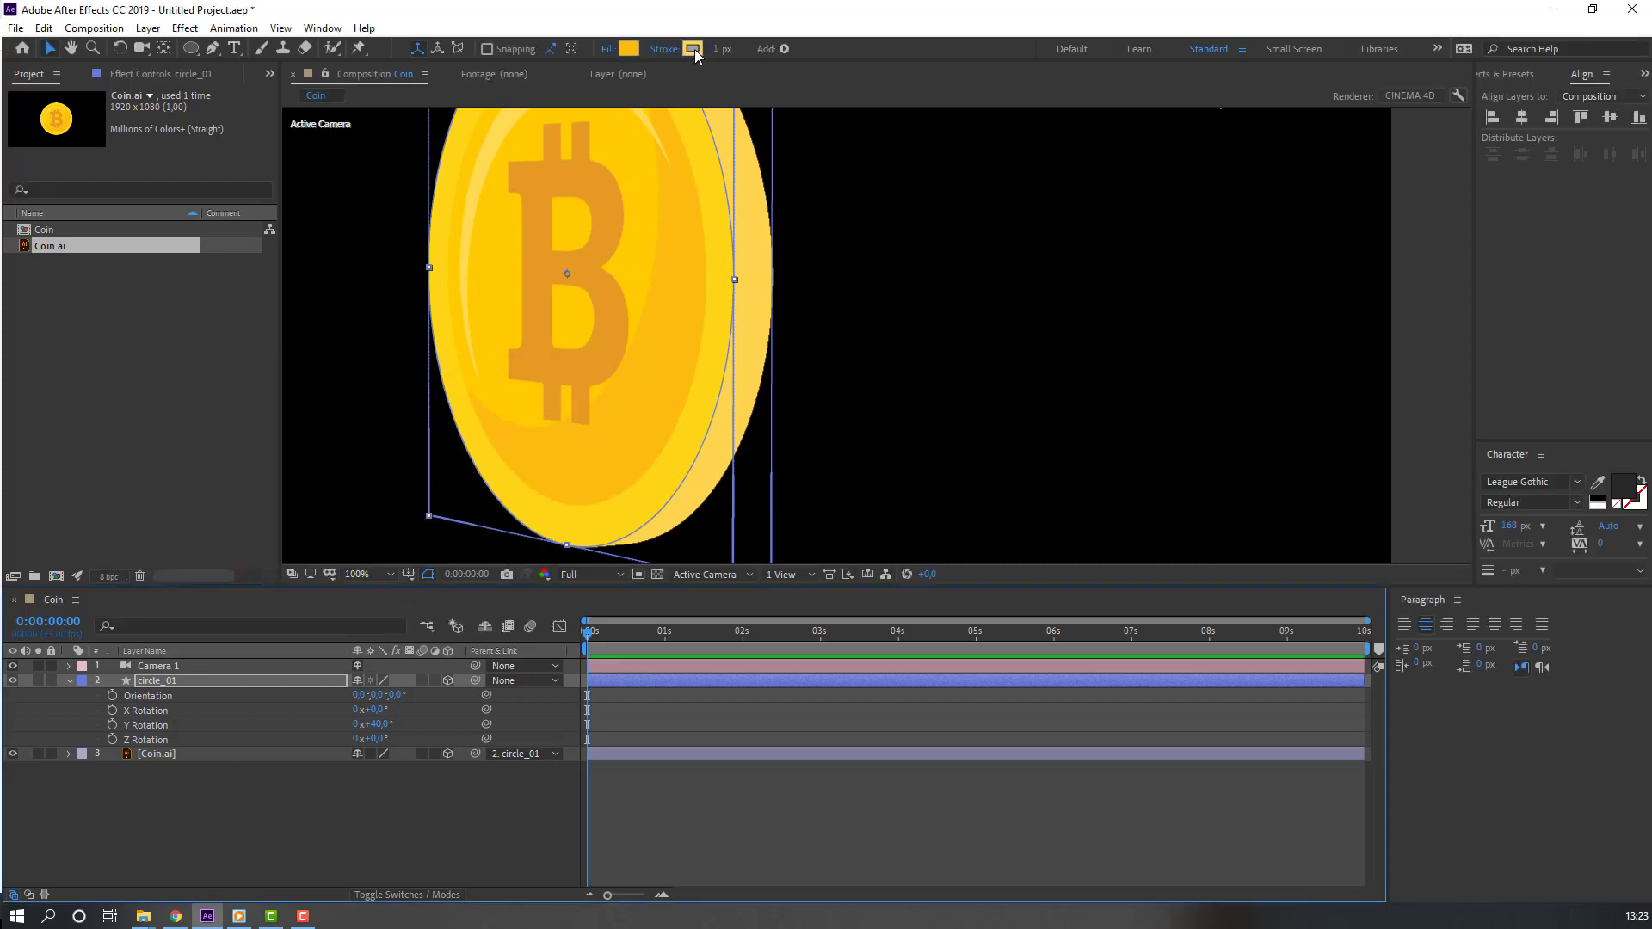
Step: Change the stroke colour of circle_01 to the same sampled orange, FCBD11
{"action": "left_click", "coordinate": [692, 49]}
{"action": "left_click", "coordinate": [472, 495]}
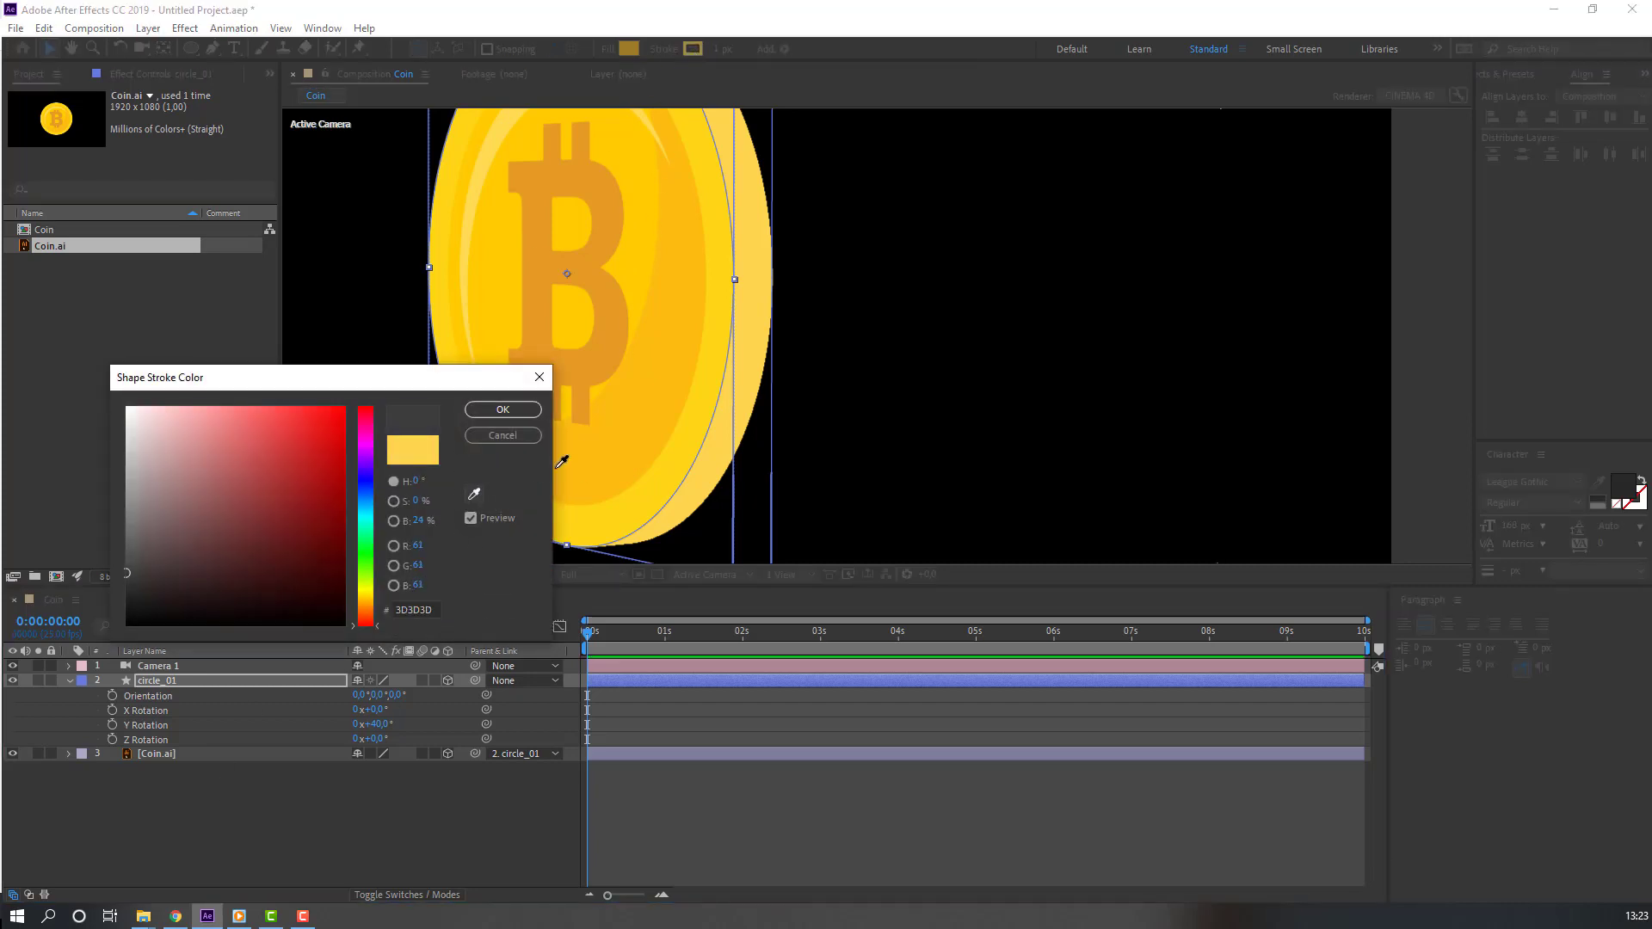
{"action": "left_click", "coordinate": [638, 391]}
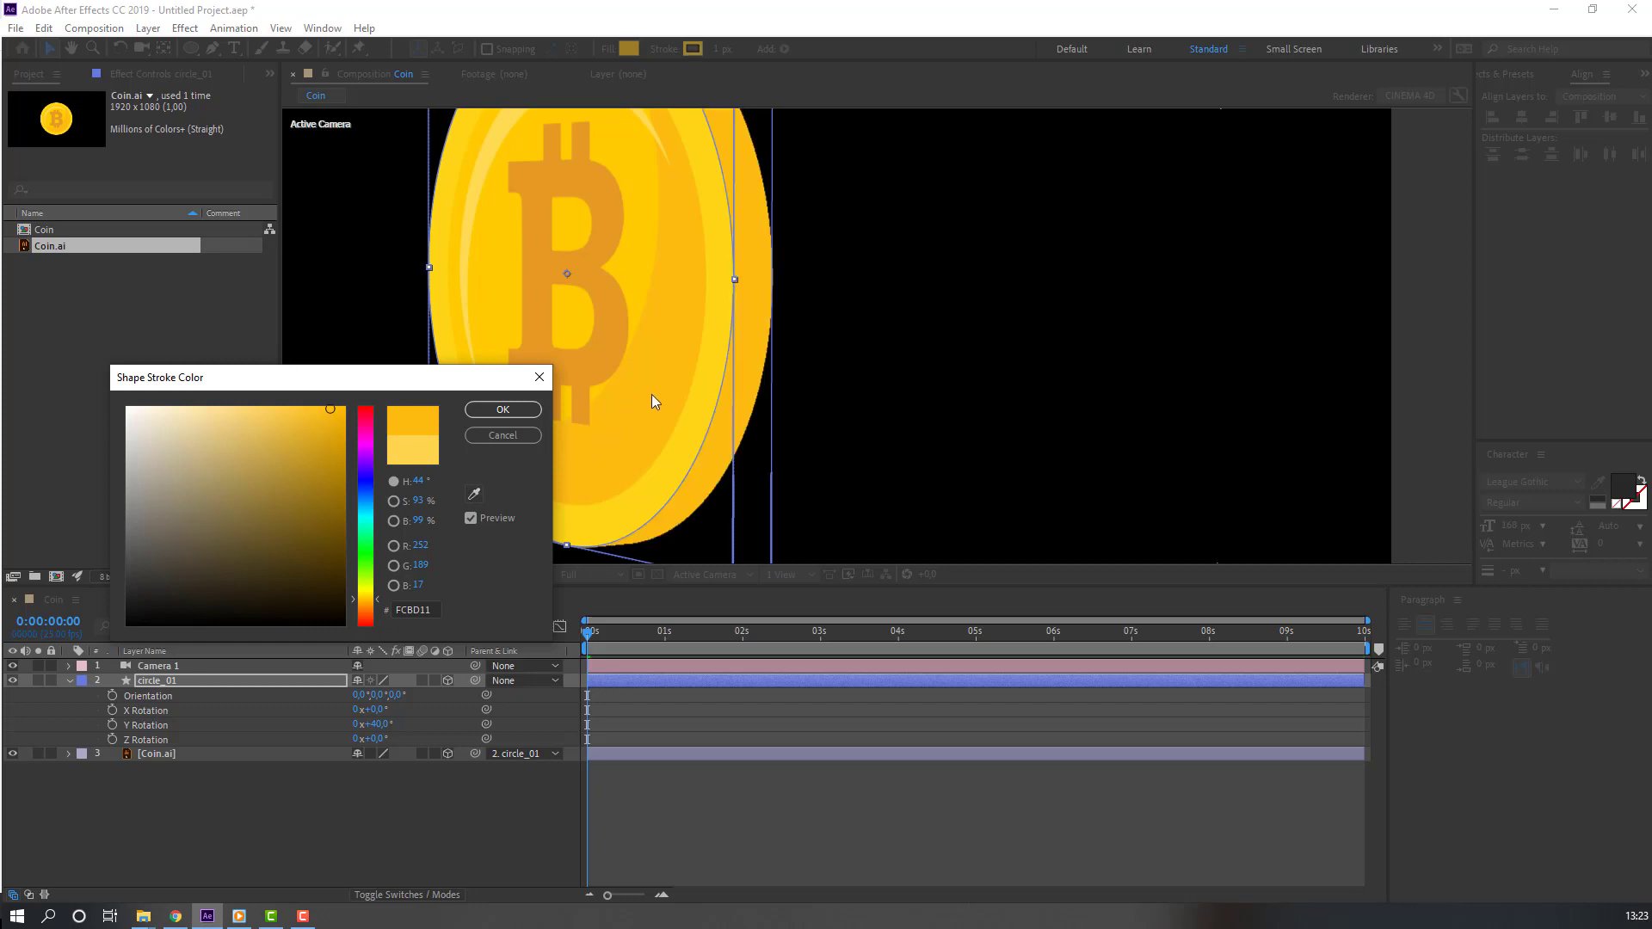
{"action": "left_click", "coordinate": [502, 409]}
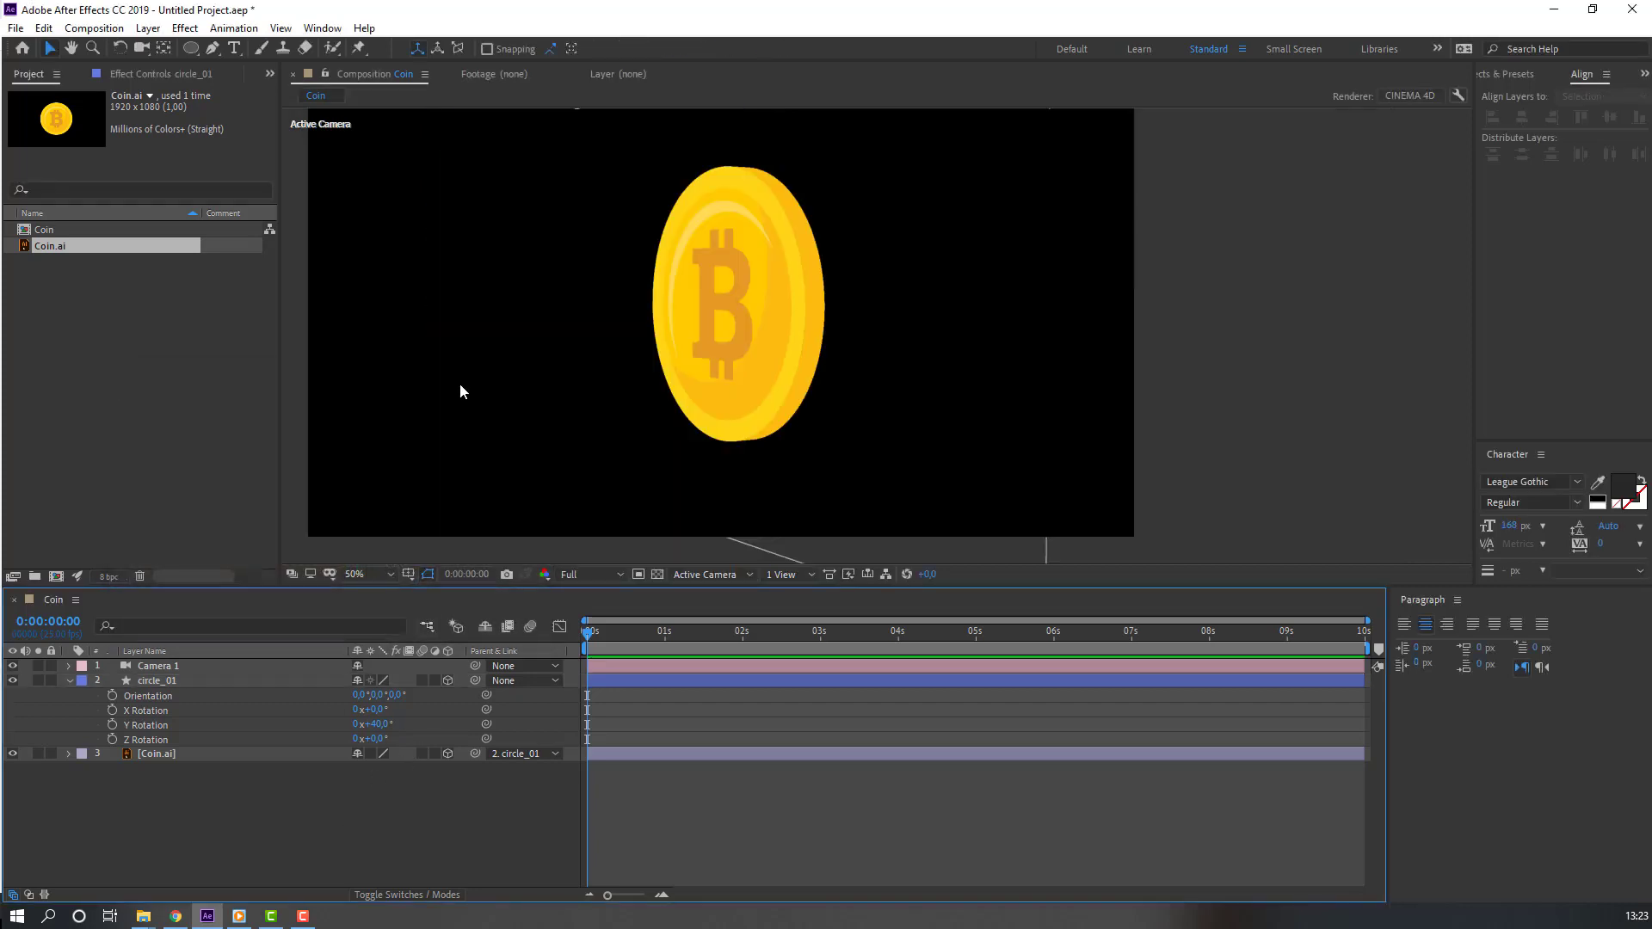
Step: Inspect the coin's edge up close and enable continuous rasterization for the Coin.ai layer
{"action": "scroll", "coordinate": [459, 384], "scroll_direction": "down", "scroll_amount": 3}
{"action": "scroll", "coordinate": [533, 412], "scroll_direction": "up", "scroll_amount": 5}
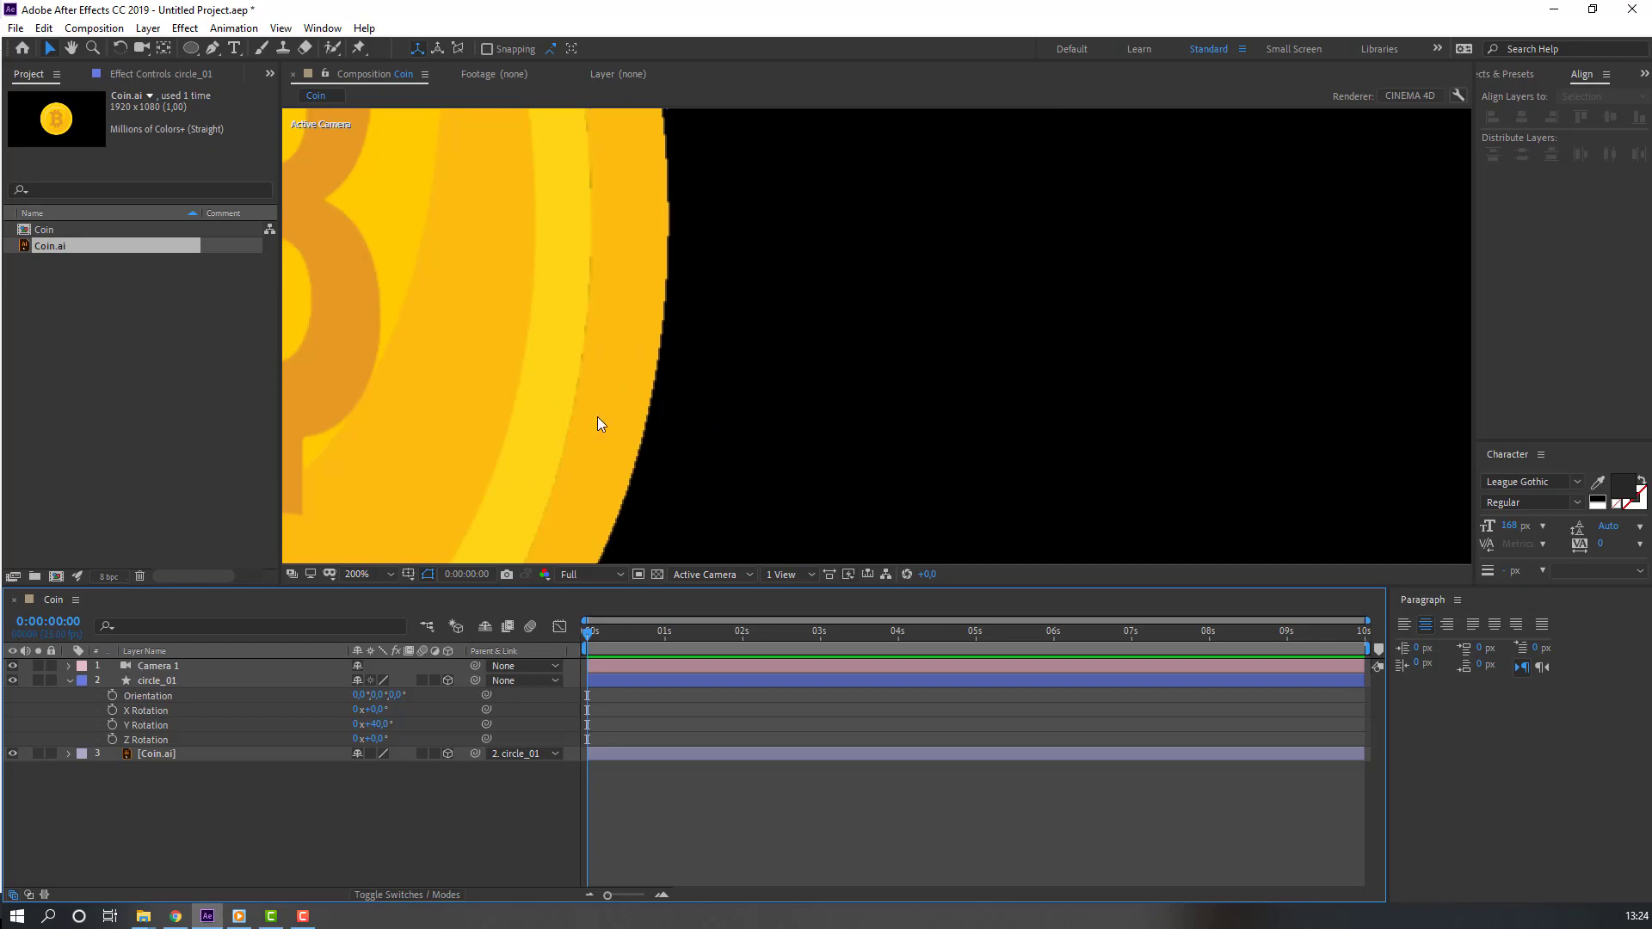
{"action": "scroll", "coordinate": [602, 419], "scroll_direction": "down", "scroll_amount": 5}
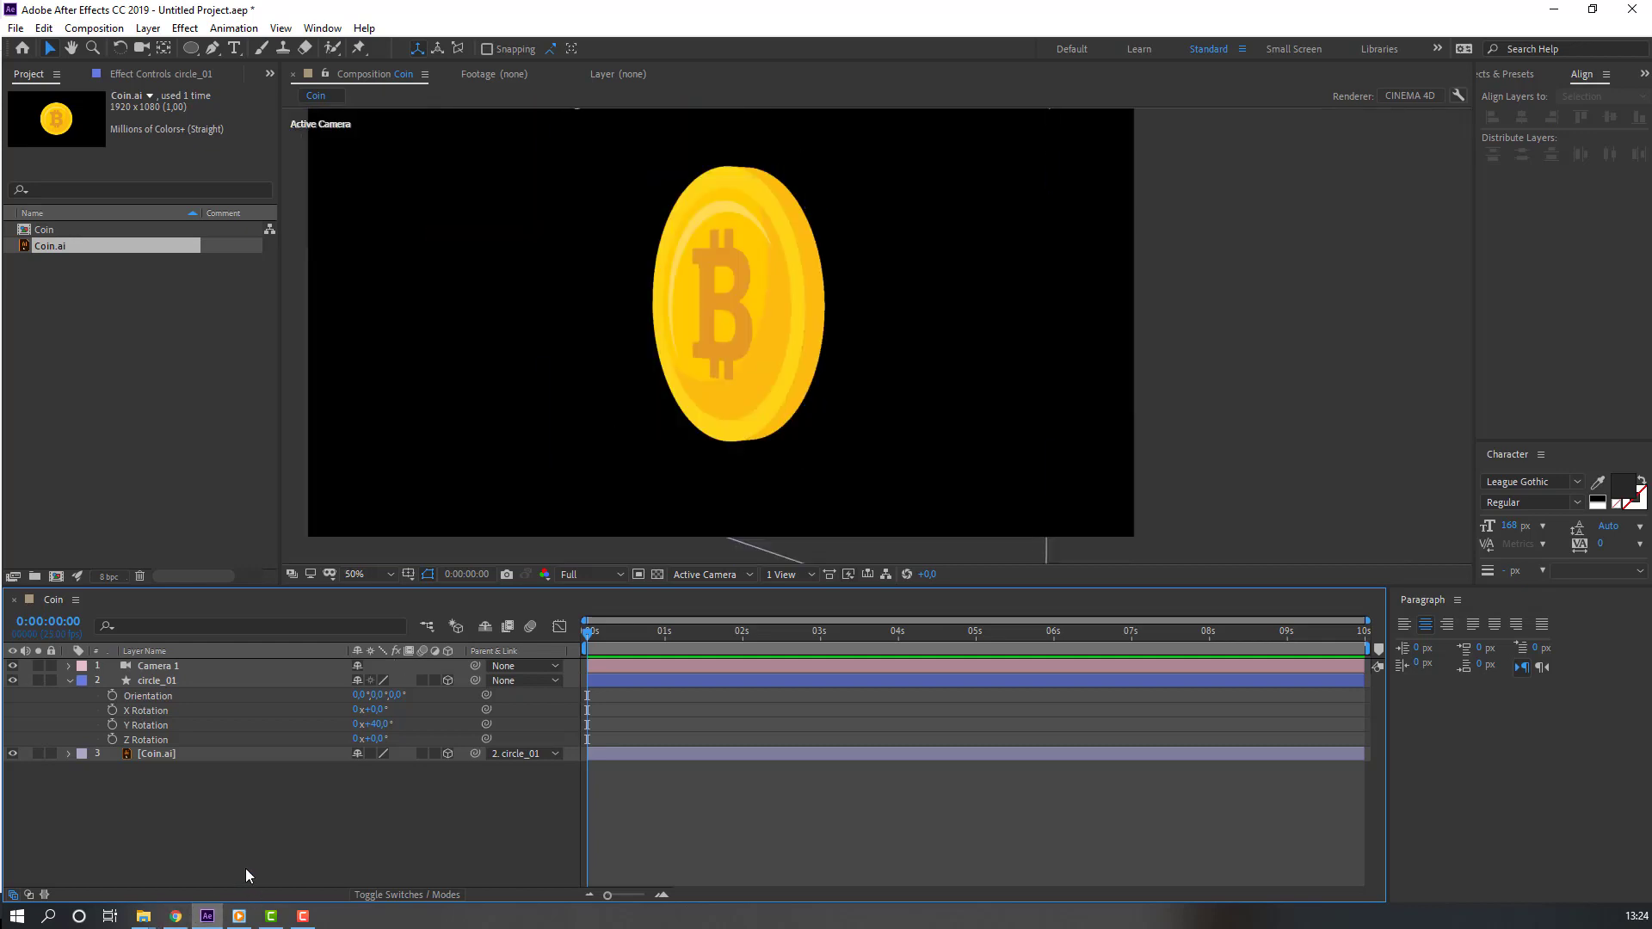
{"action": "scroll", "coordinate": [900, 366], "scroll_direction": "up", "scroll_amount": 4}
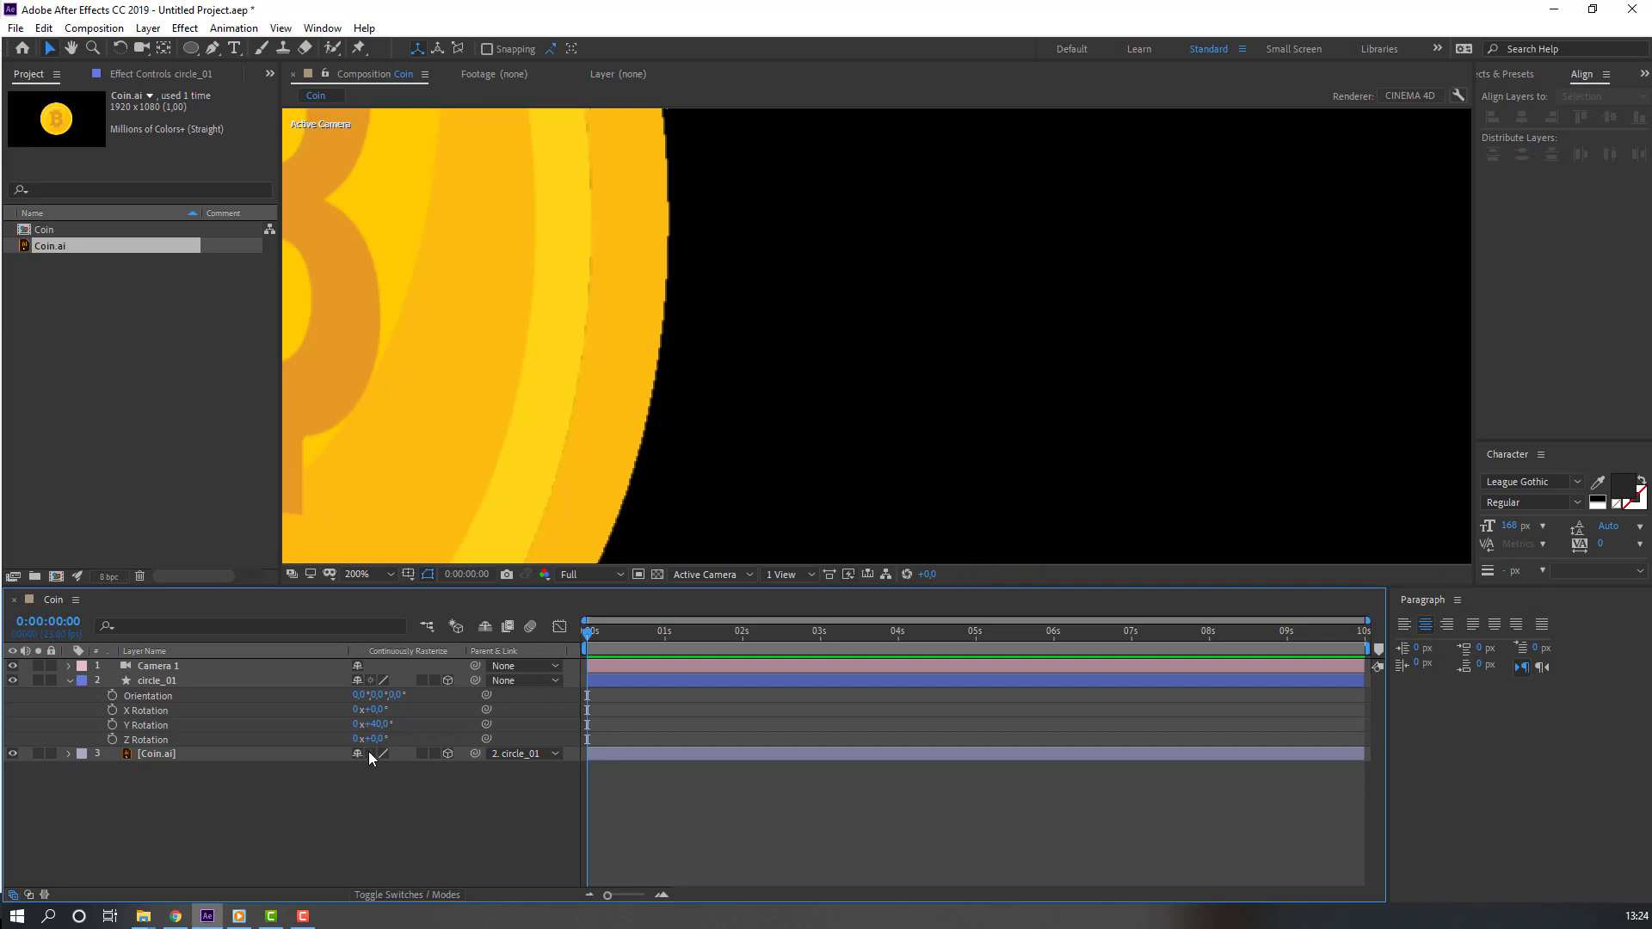
{"action": "scroll", "coordinate": [601, 358], "scroll_direction": "down", "scroll_amount": 4}
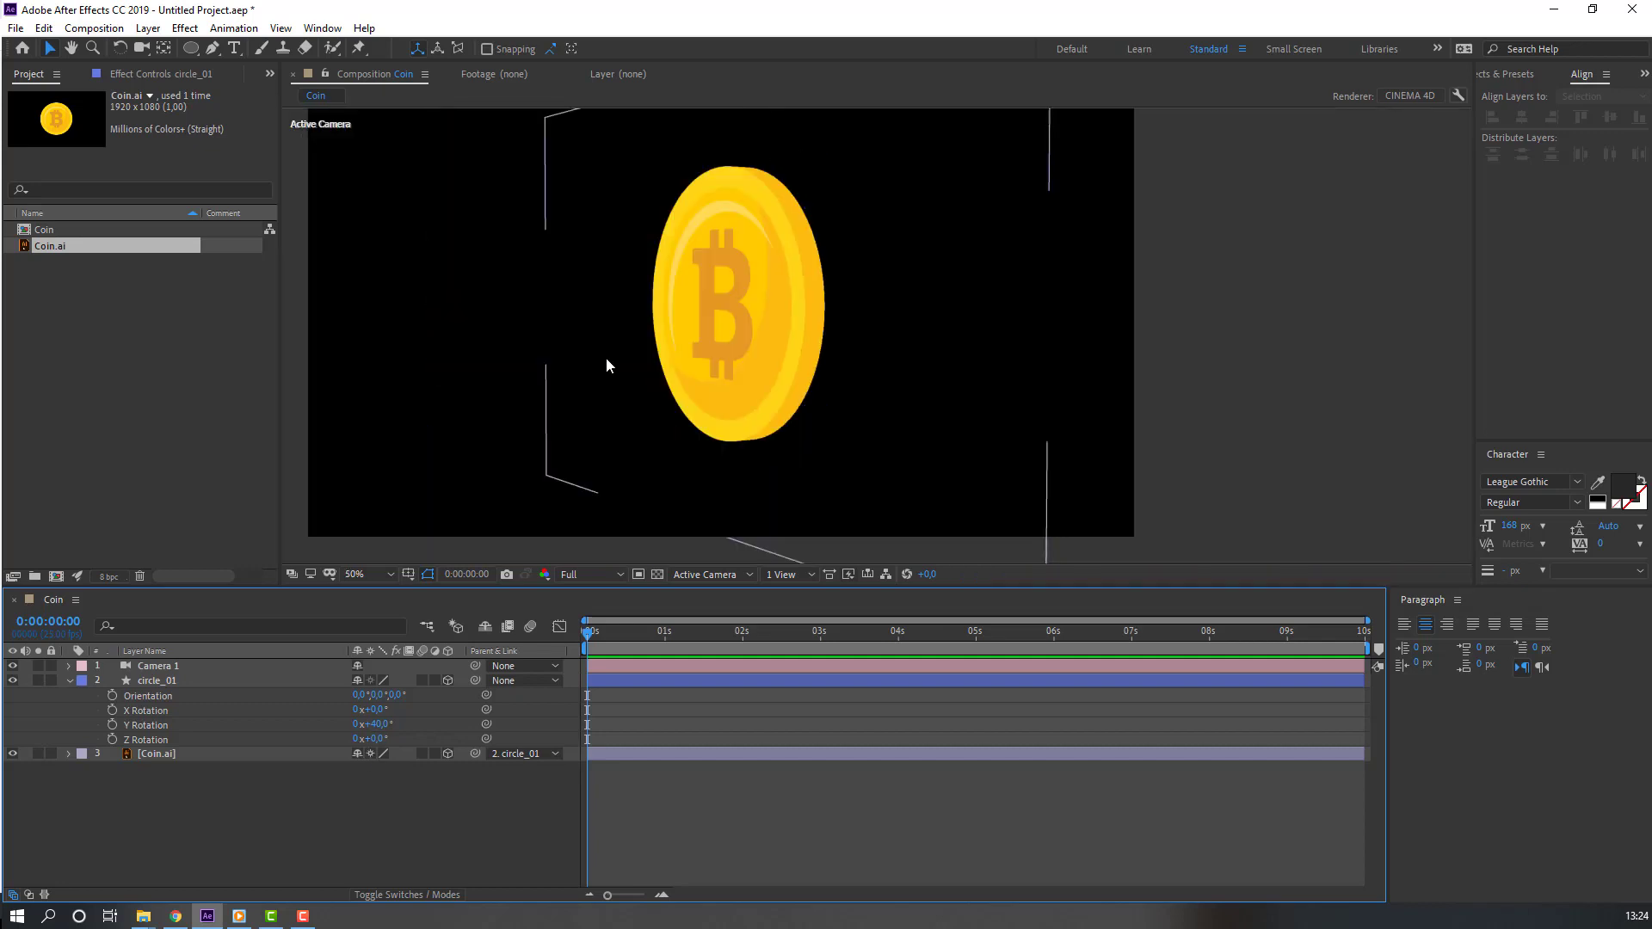
Step: Lower the composition preview resolution to Quarter and check the coin's sharpness
{"action": "left_click", "coordinate": [598, 575]}
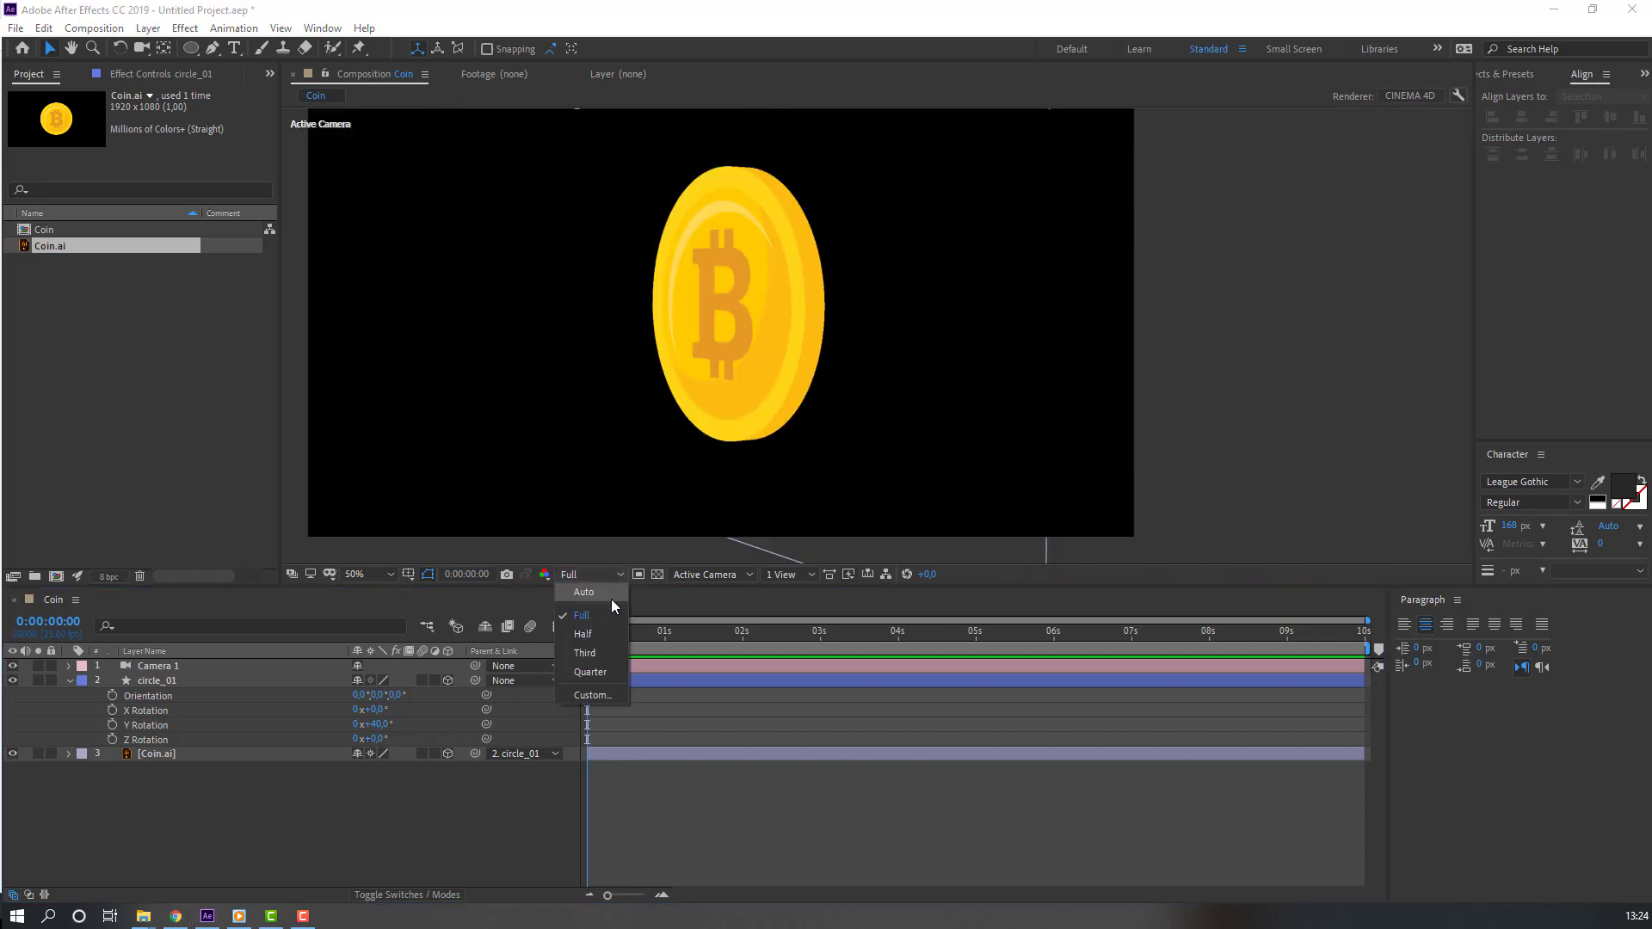
{"action": "left_click", "coordinate": [596, 672]}
{"action": "scroll", "coordinate": [689, 432], "scroll_direction": "up", "scroll_amount": 2}
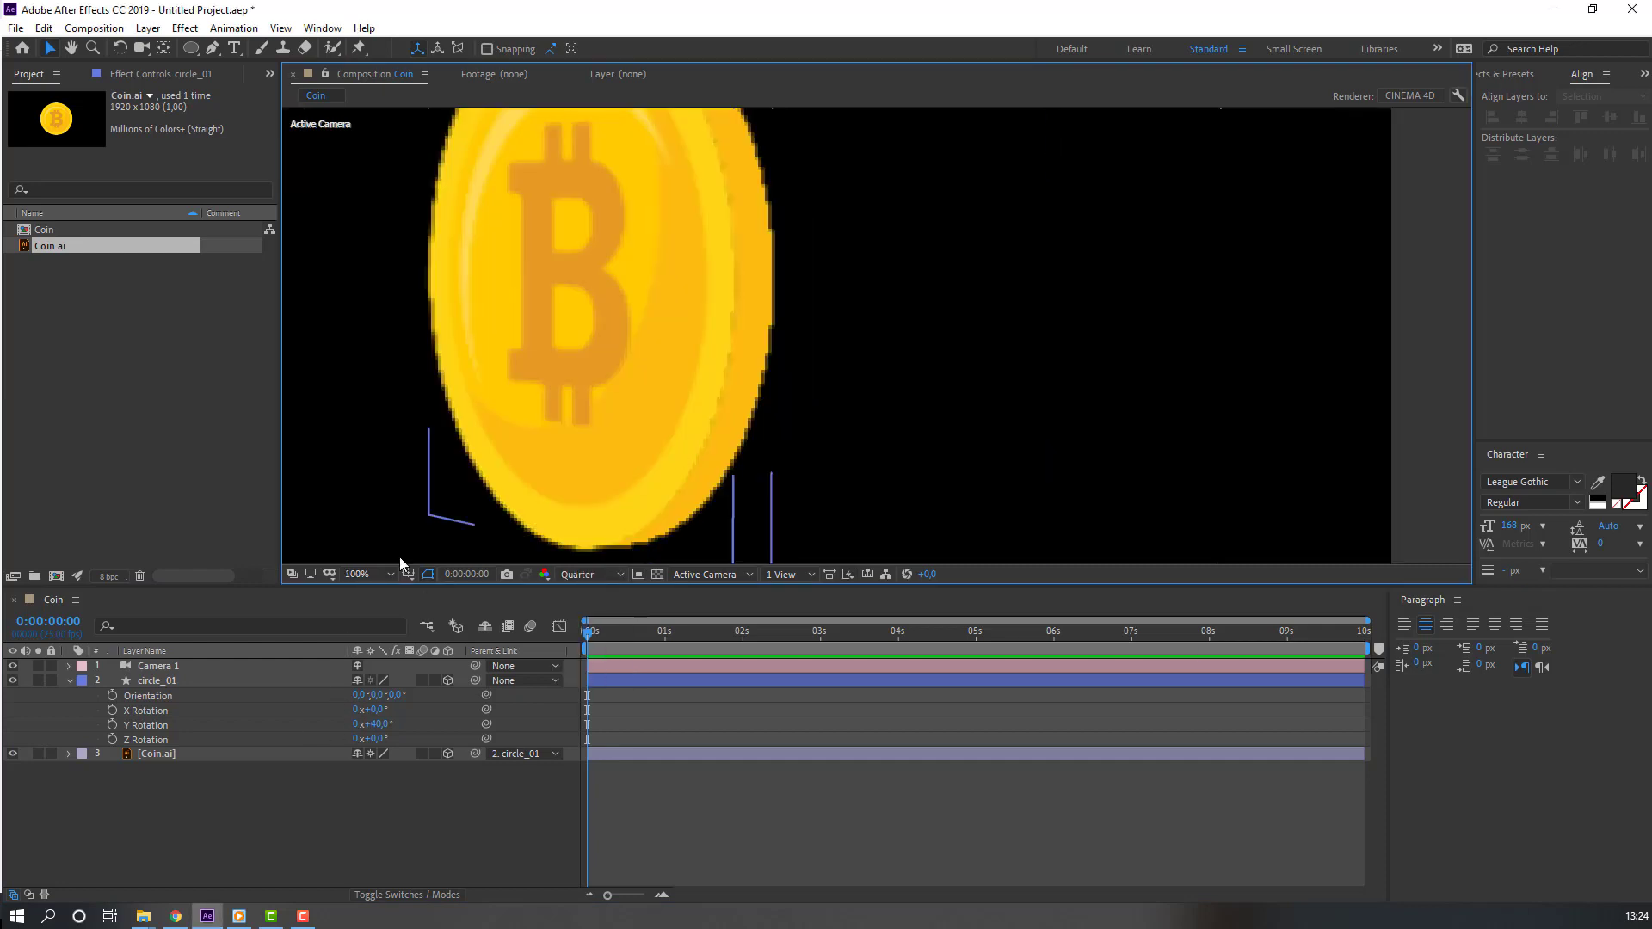
{"action": "scroll", "coordinate": [539, 427], "scroll_direction": "down", "scroll_amount": 2}
Step: Reset the Y Rotation of the circle_01 layer to 0°
{"action": "mouse_move", "coordinate": [378, 727]}
{"action": "left_mouse_down"}
{"action": "mouse_move", "coordinate": [404, 727]}
{"action": "mouse_move", "coordinate": [189, 731]}
{"action": "mouse_move", "coordinate": [368, 750]}
{"action": "left_mouse_up"}
{"action": "left_click", "coordinate": [235, 800]}
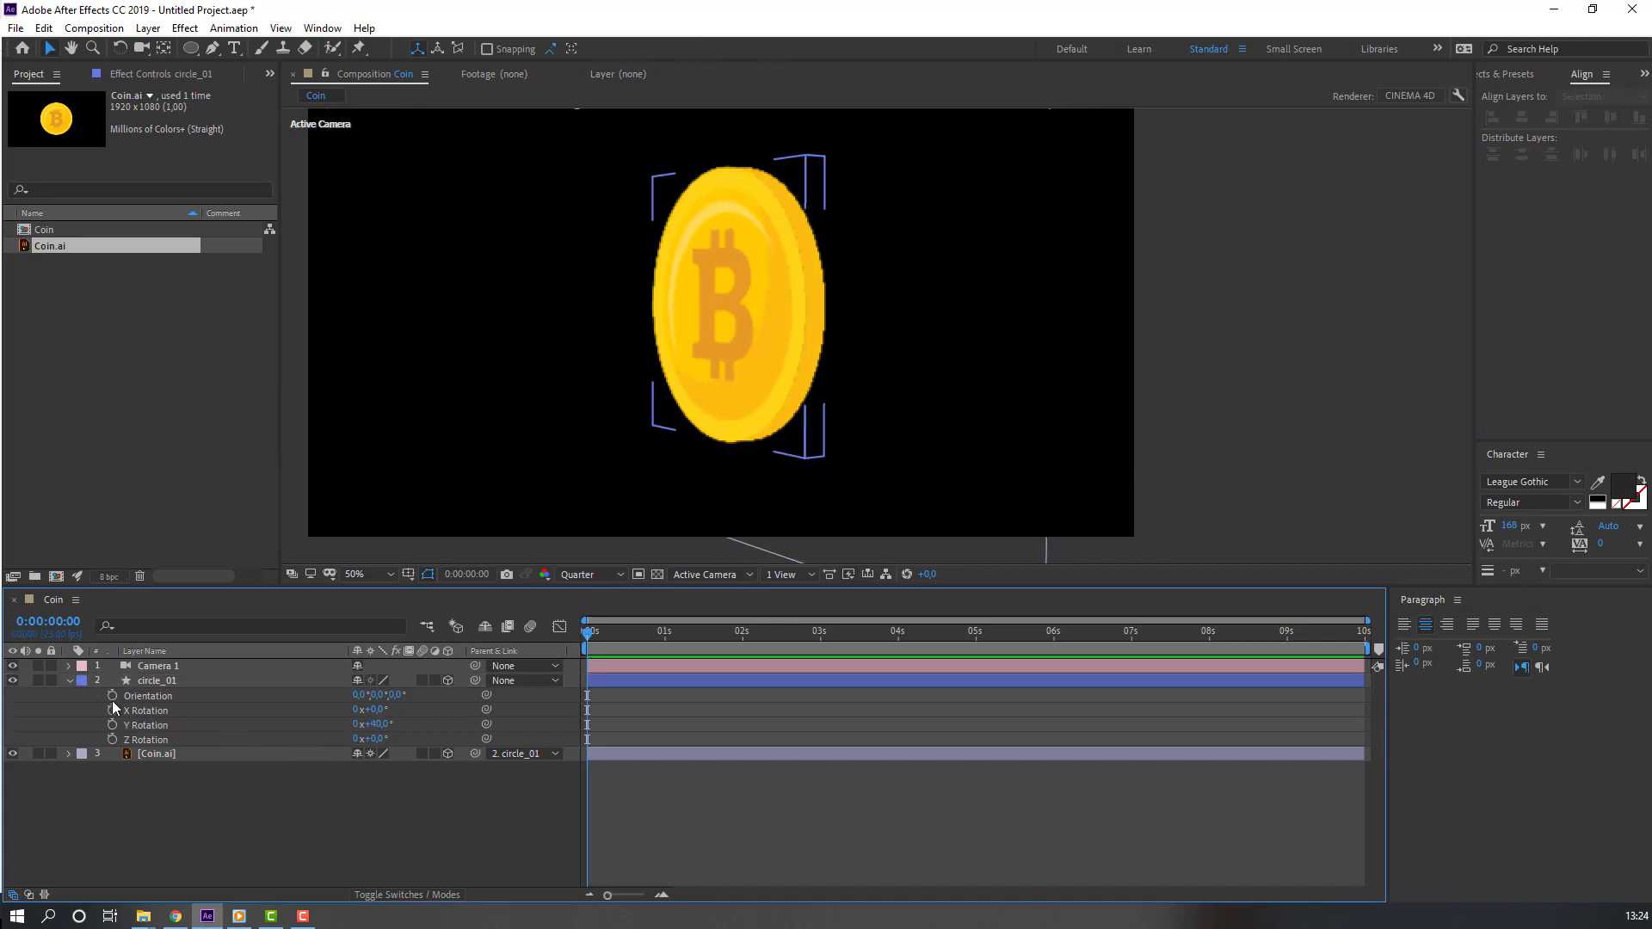
{"action": "left_click", "coordinate": [160, 684]}
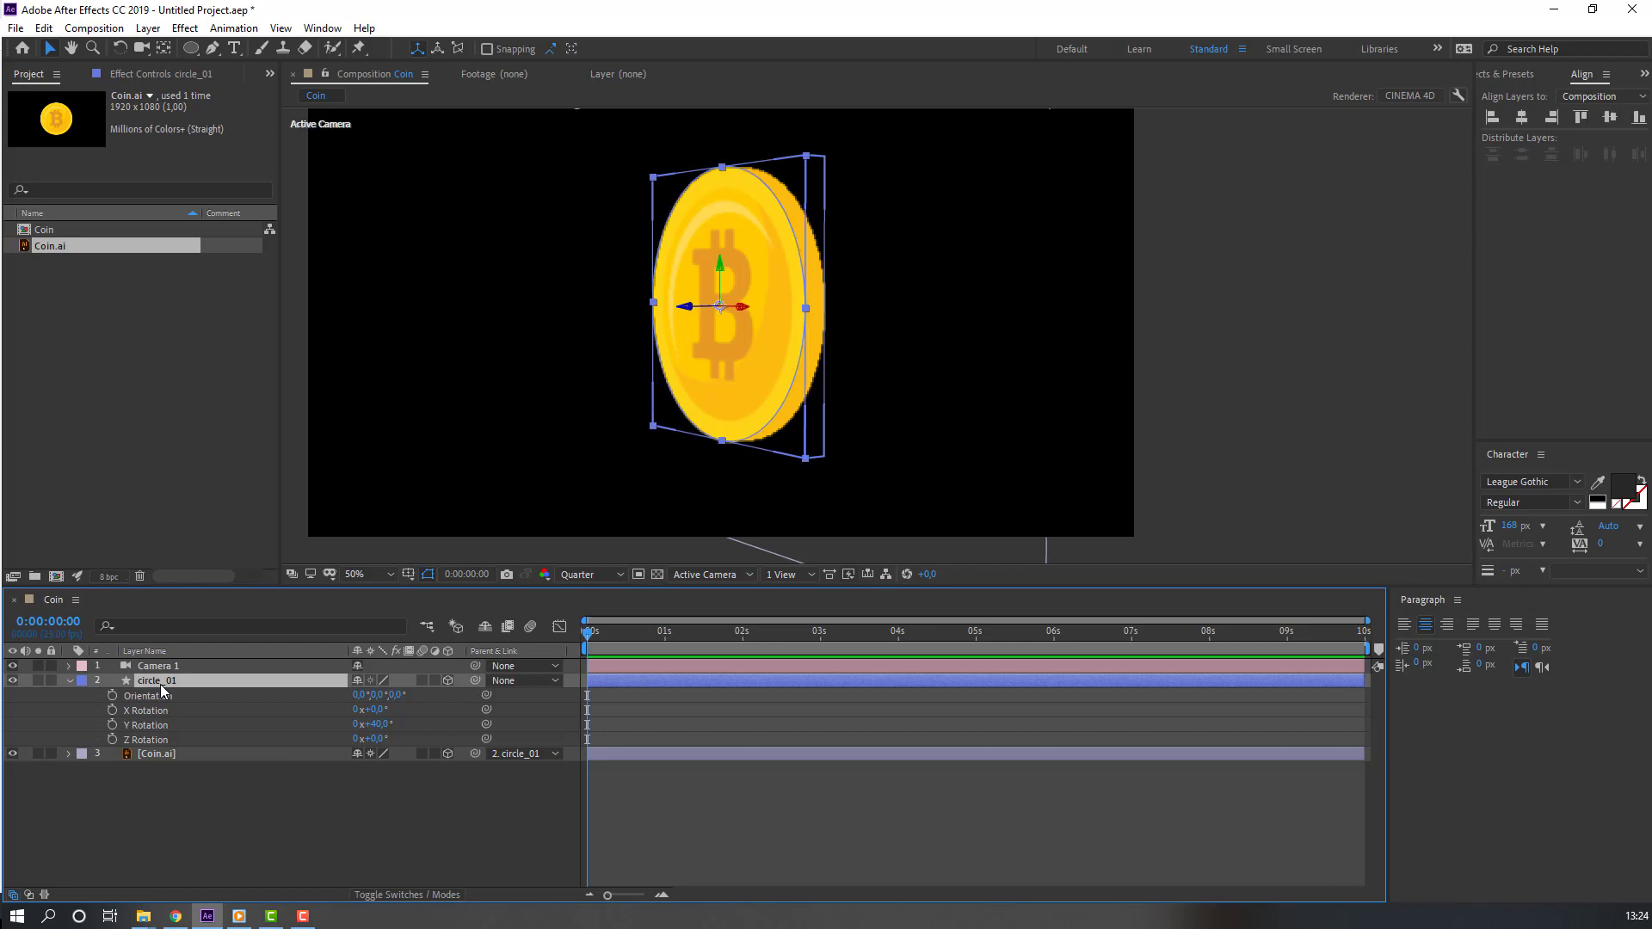
{"action": "left_click", "coordinate": [376, 724]}
{"action": "type", "text": "0"}
{"action": "key", "text": "Return"}
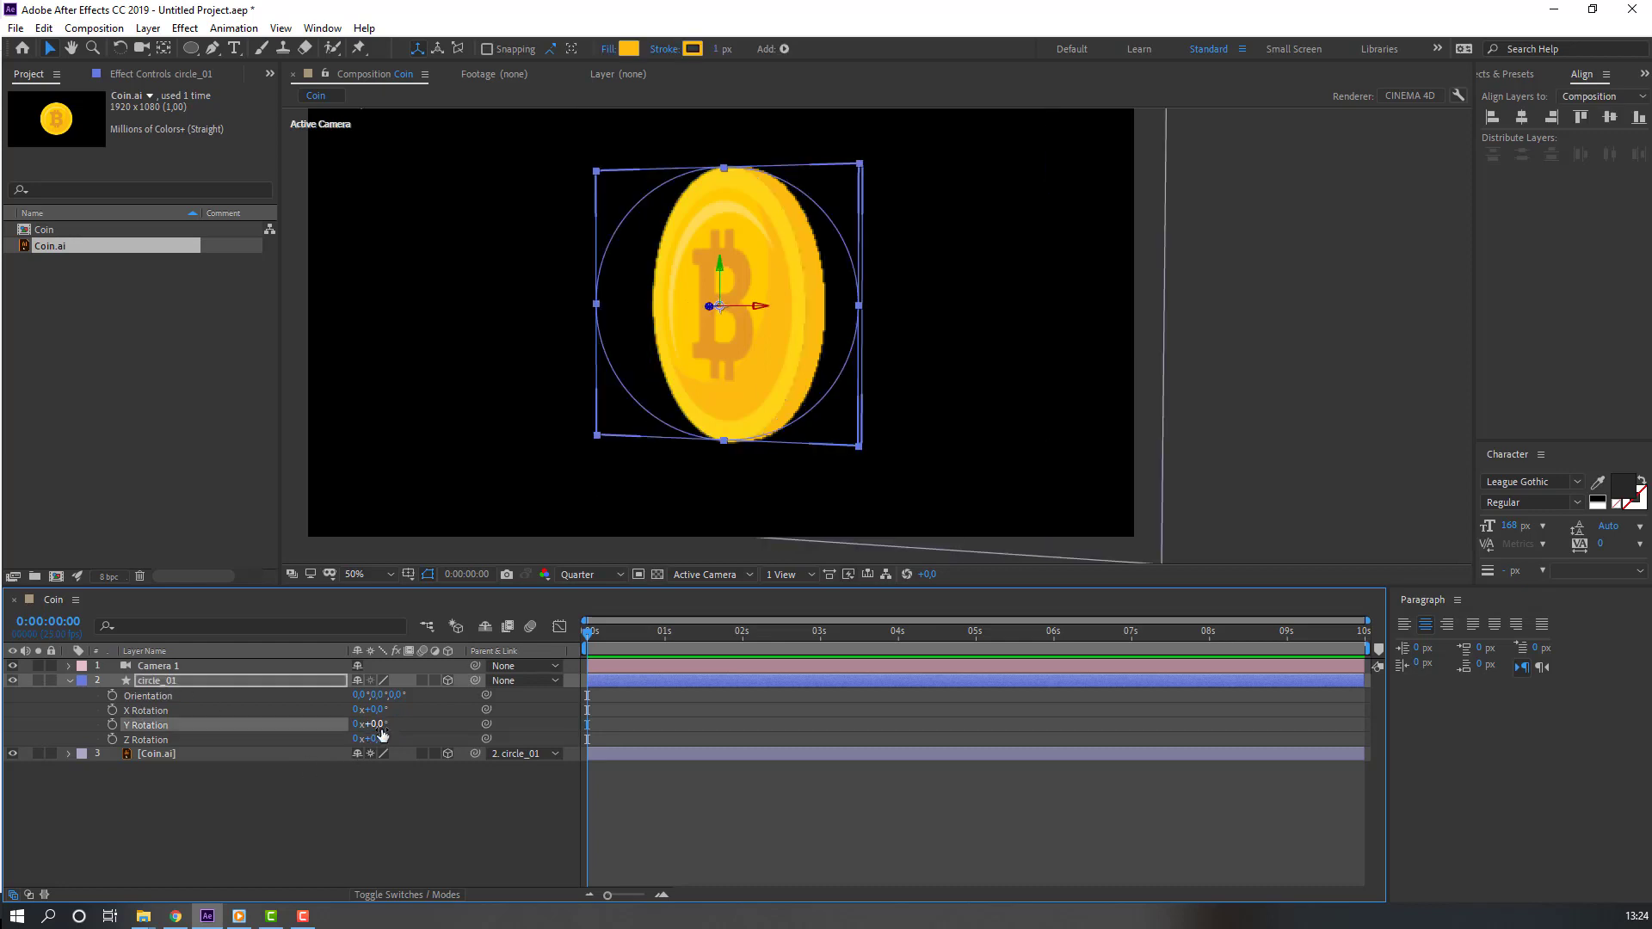
Step: Duplicate the Coin.ai layer for the back face of the coin
{"action": "left_click", "coordinate": [175, 813]}
{"action": "left_click", "coordinate": [169, 757]}
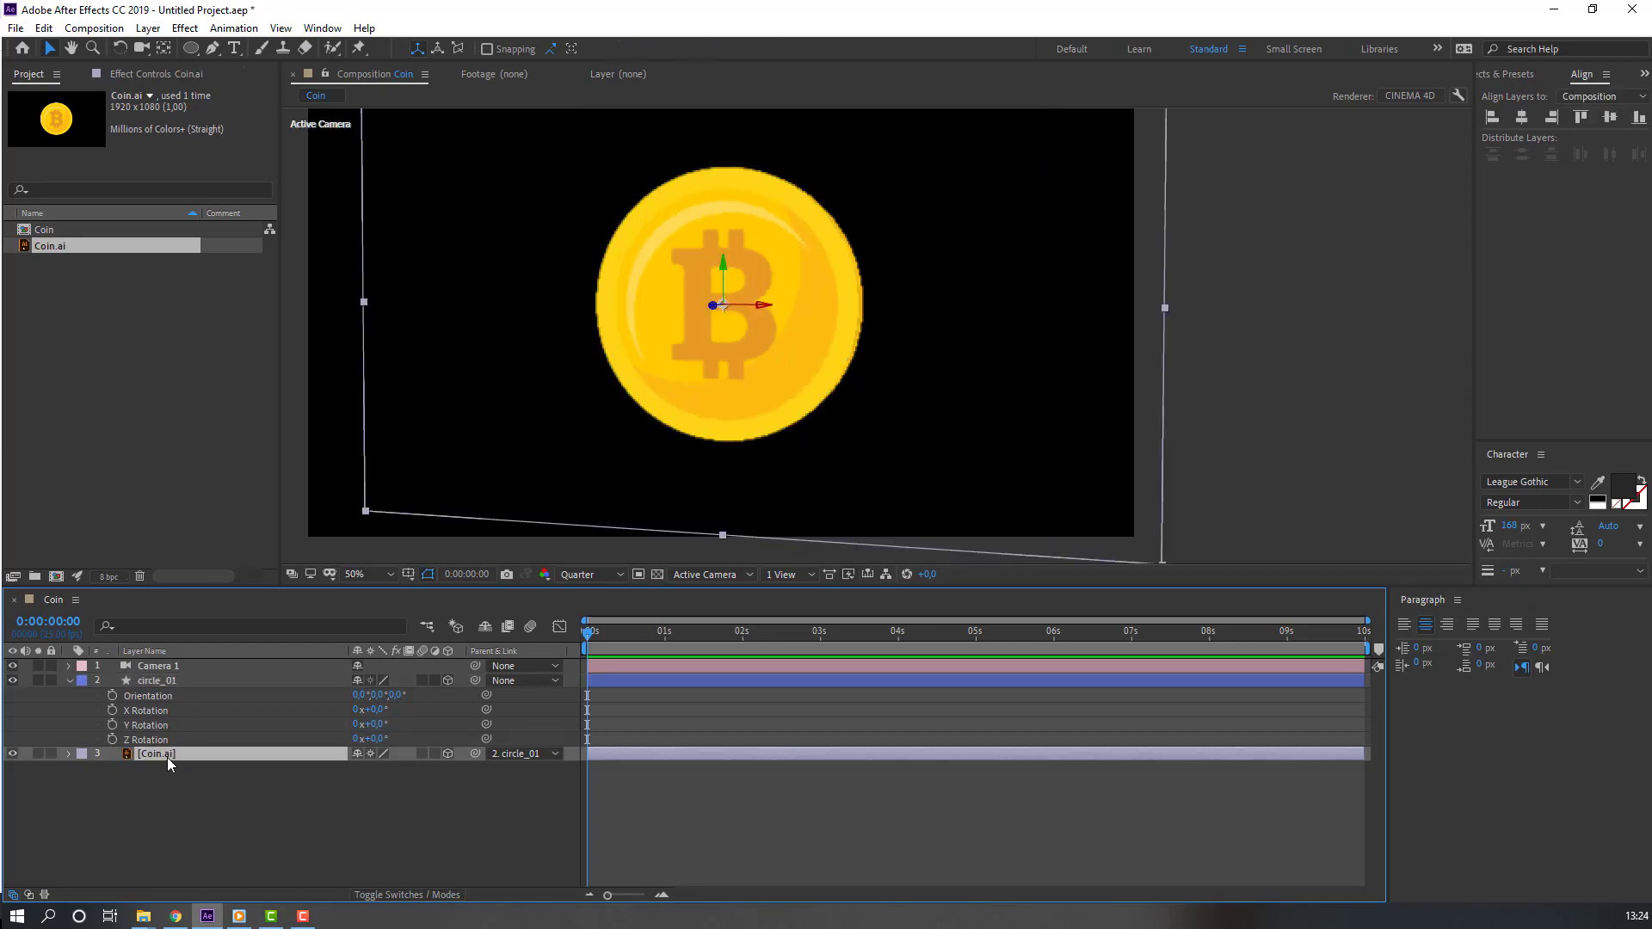
{"action": "key", "text": "ctrl+d"}
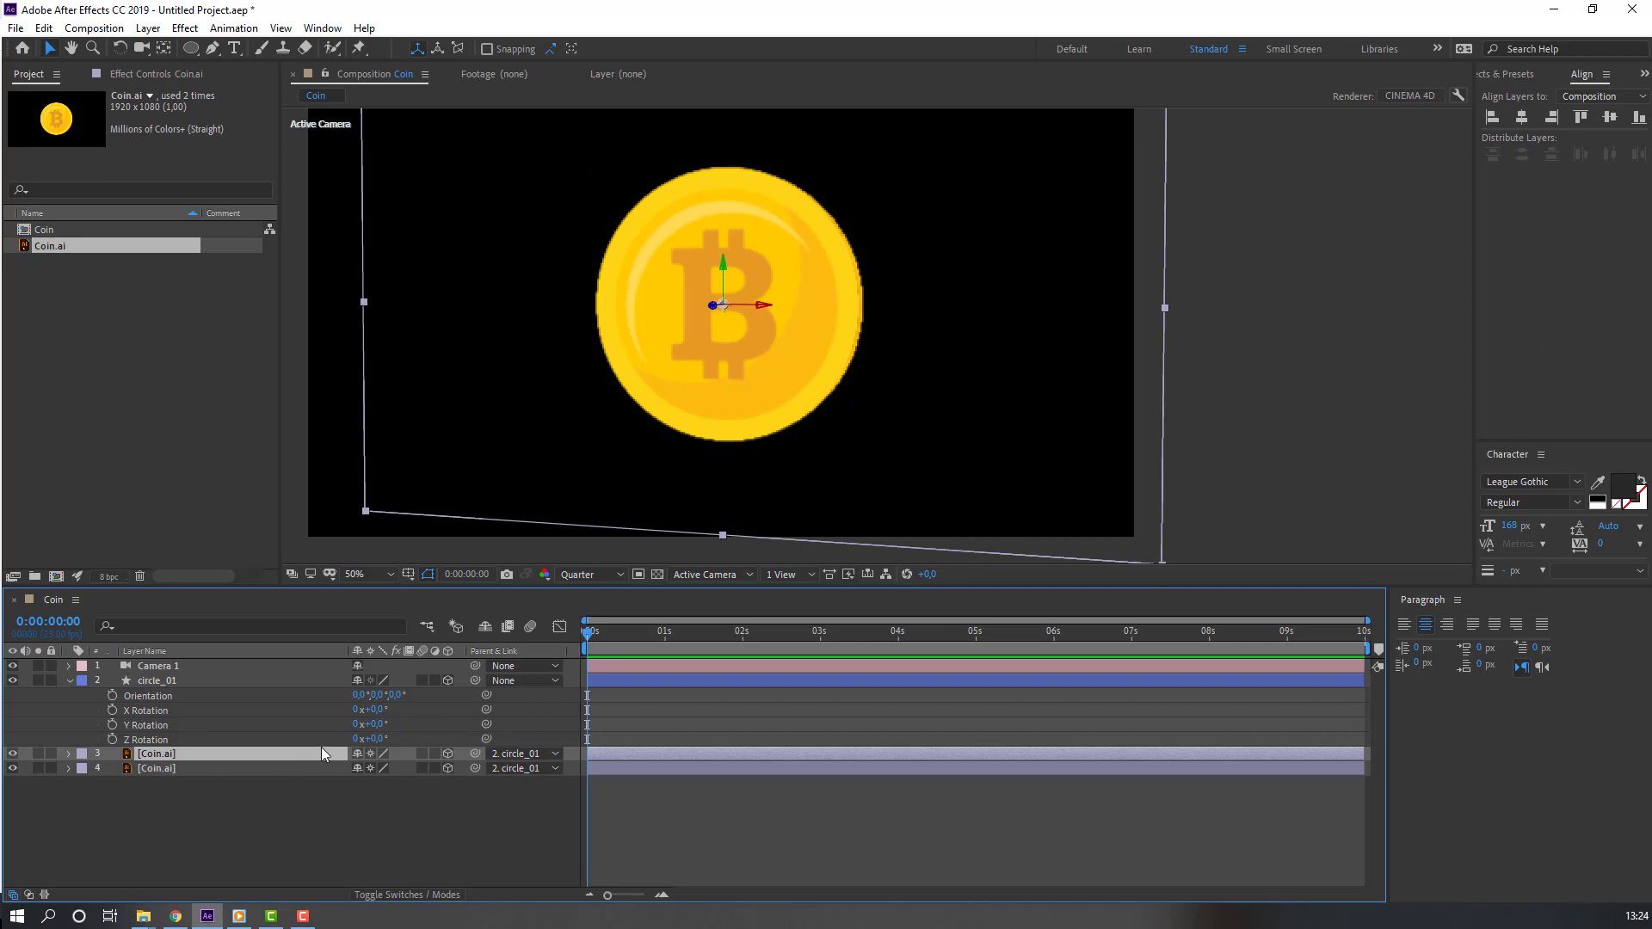
Step: Set the Y Rotation of the circle_01 layer to -180° to turn the coin's back toward the camera
{"action": "left_click", "coordinate": [153, 726]}
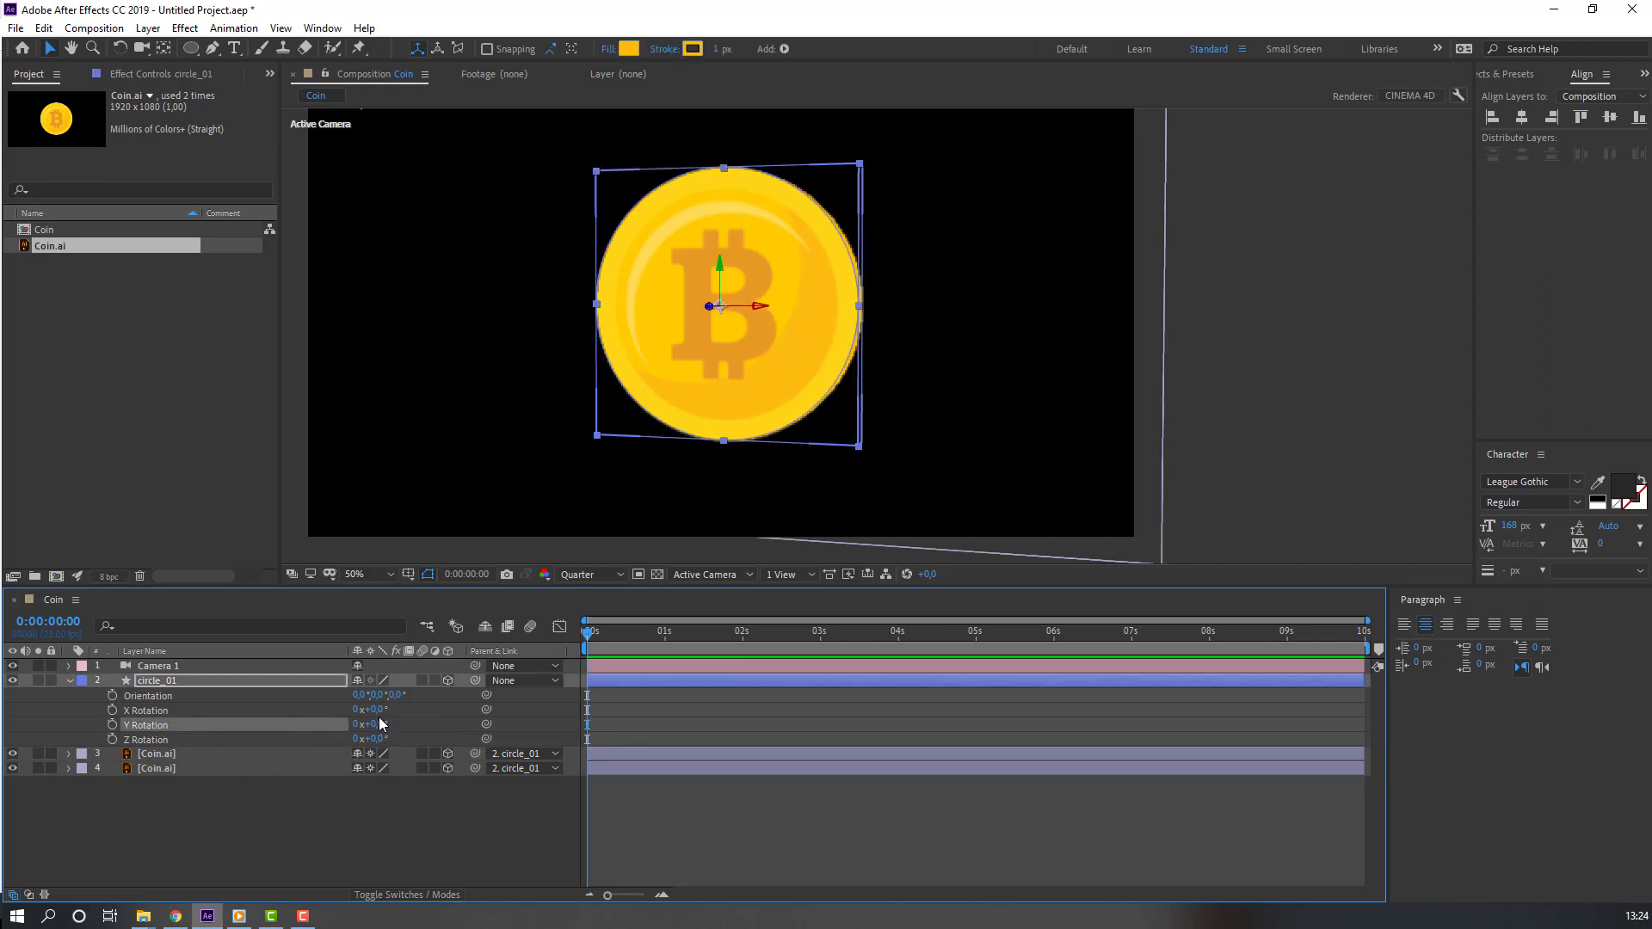
{"action": "left_click_drag", "start_coordinate": [376, 724], "coordinate": [255, 747]}
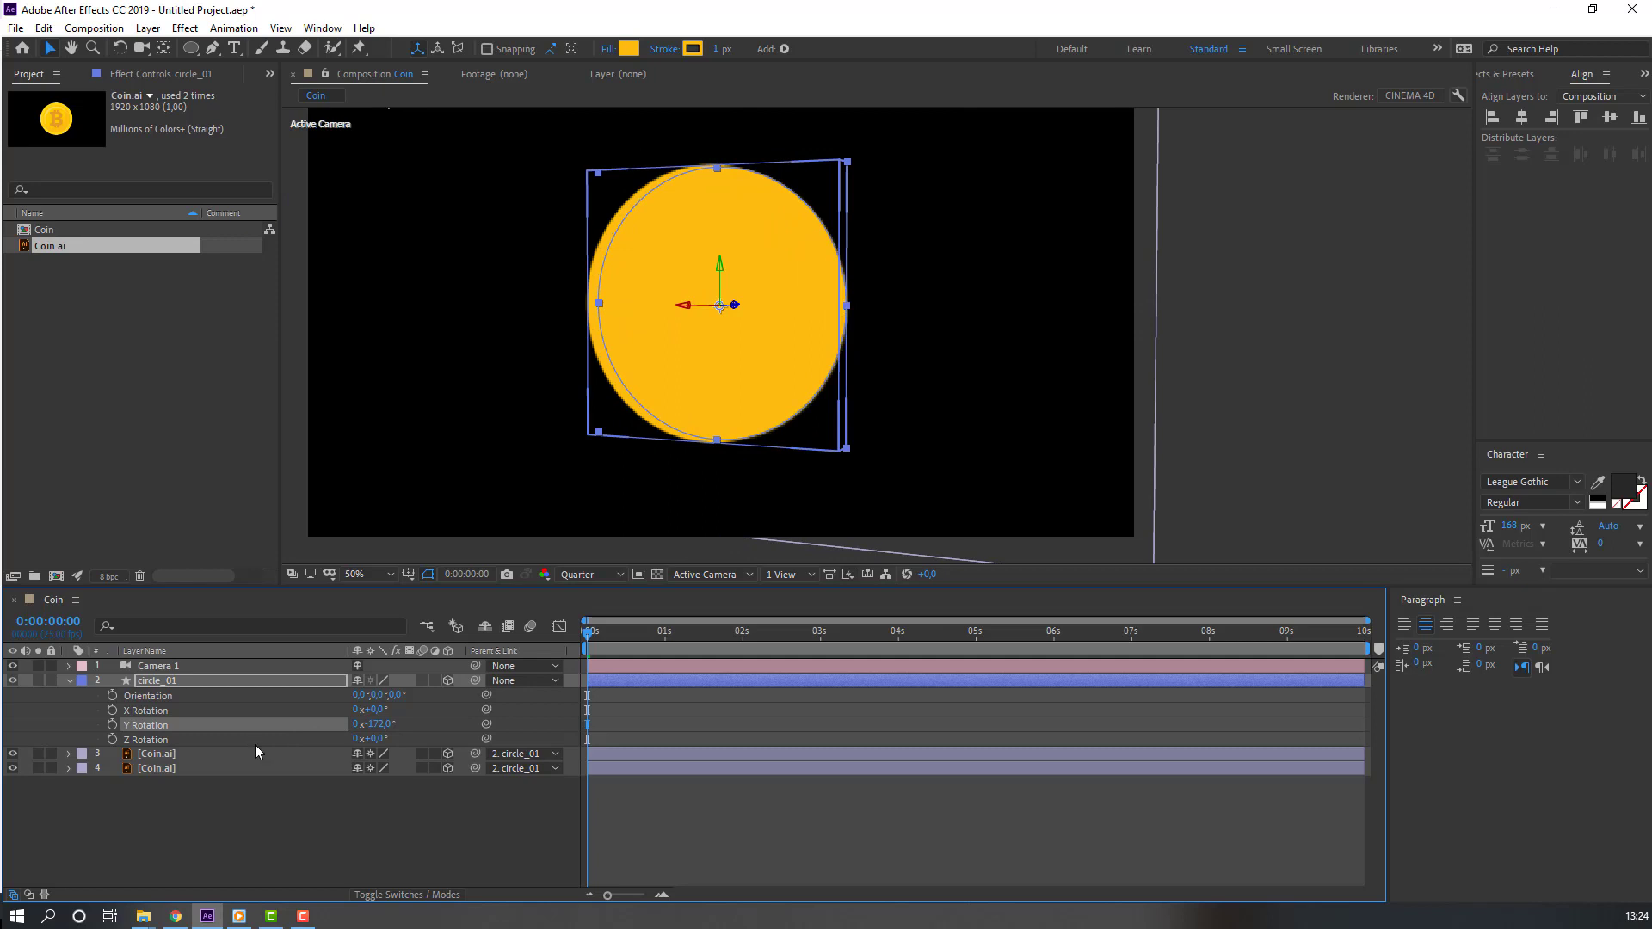
{"action": "left_click", "coordinate": [392, 733]}
{"action": "type", "text": "-180"}
{"action": "key", "text": "Return"}
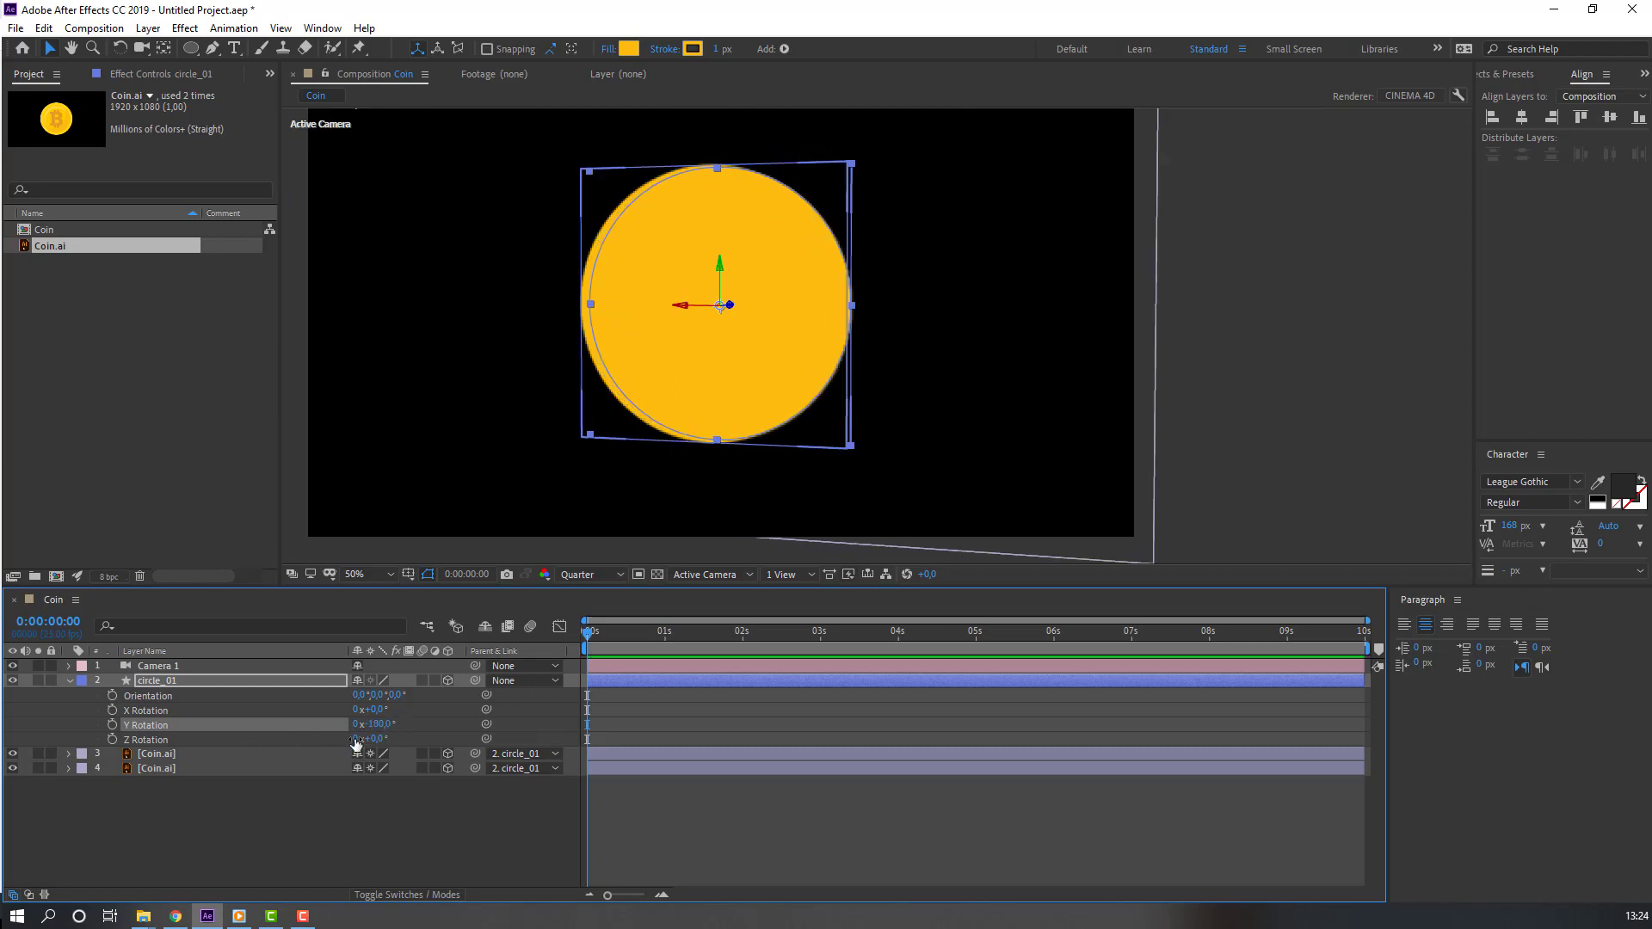
Step: Move the upper Coin.ai layer to a Z position of 51 so its artwork sits on the coin's back face
{"action": "left_click", "coordinate": [178, 755]}
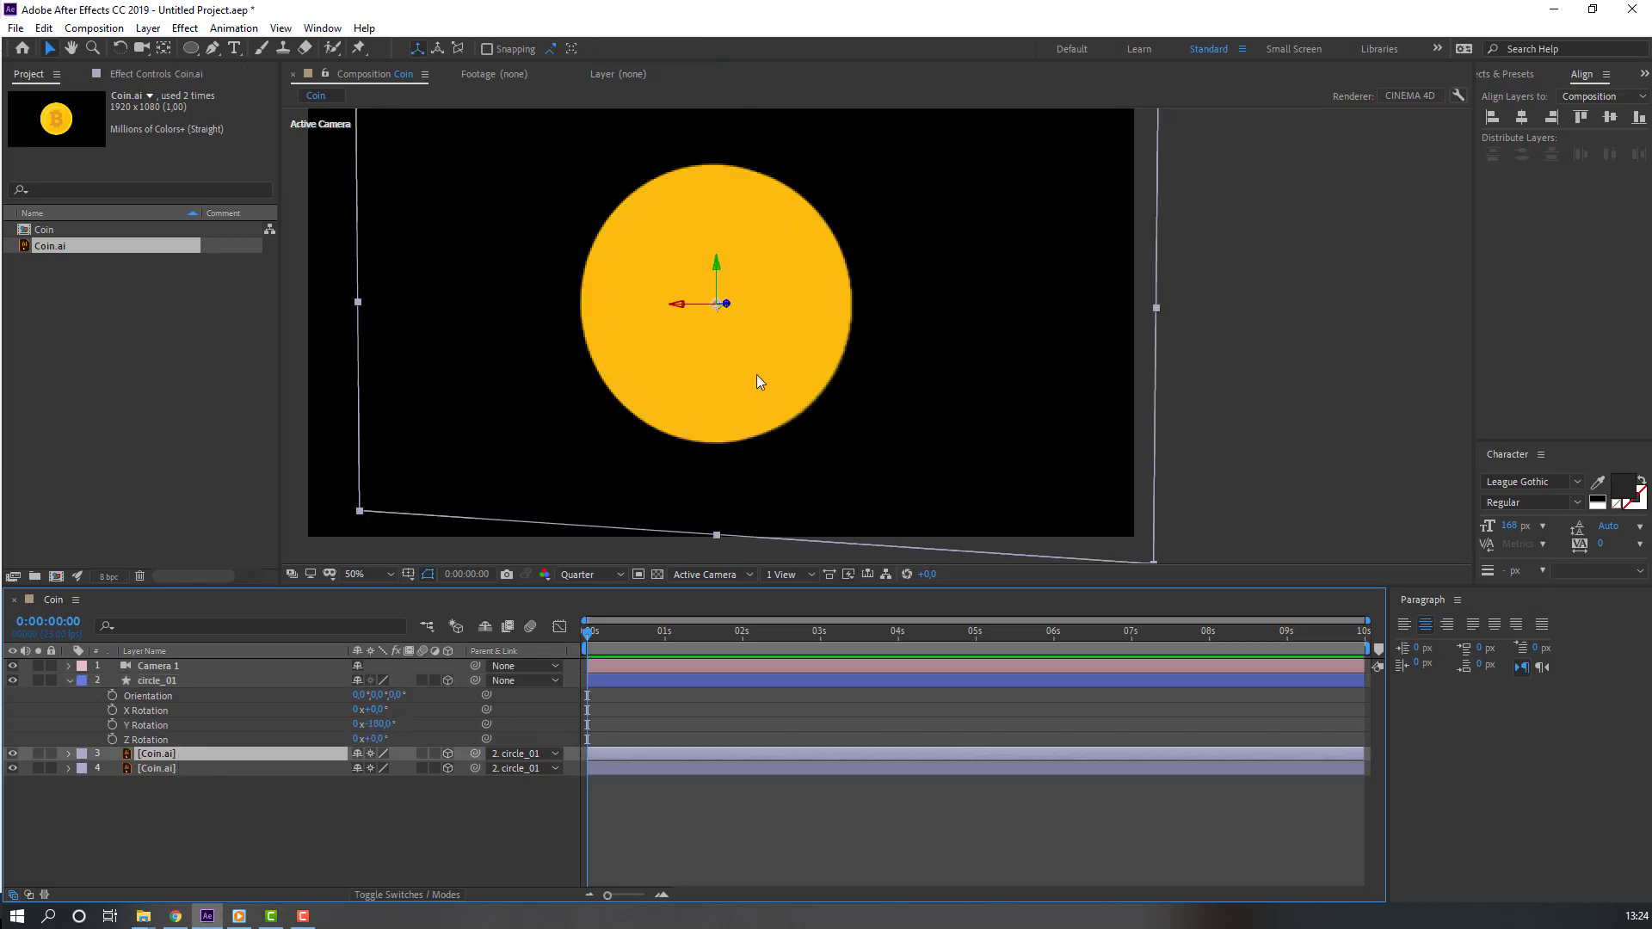
{"action": "key", "text": "p"}
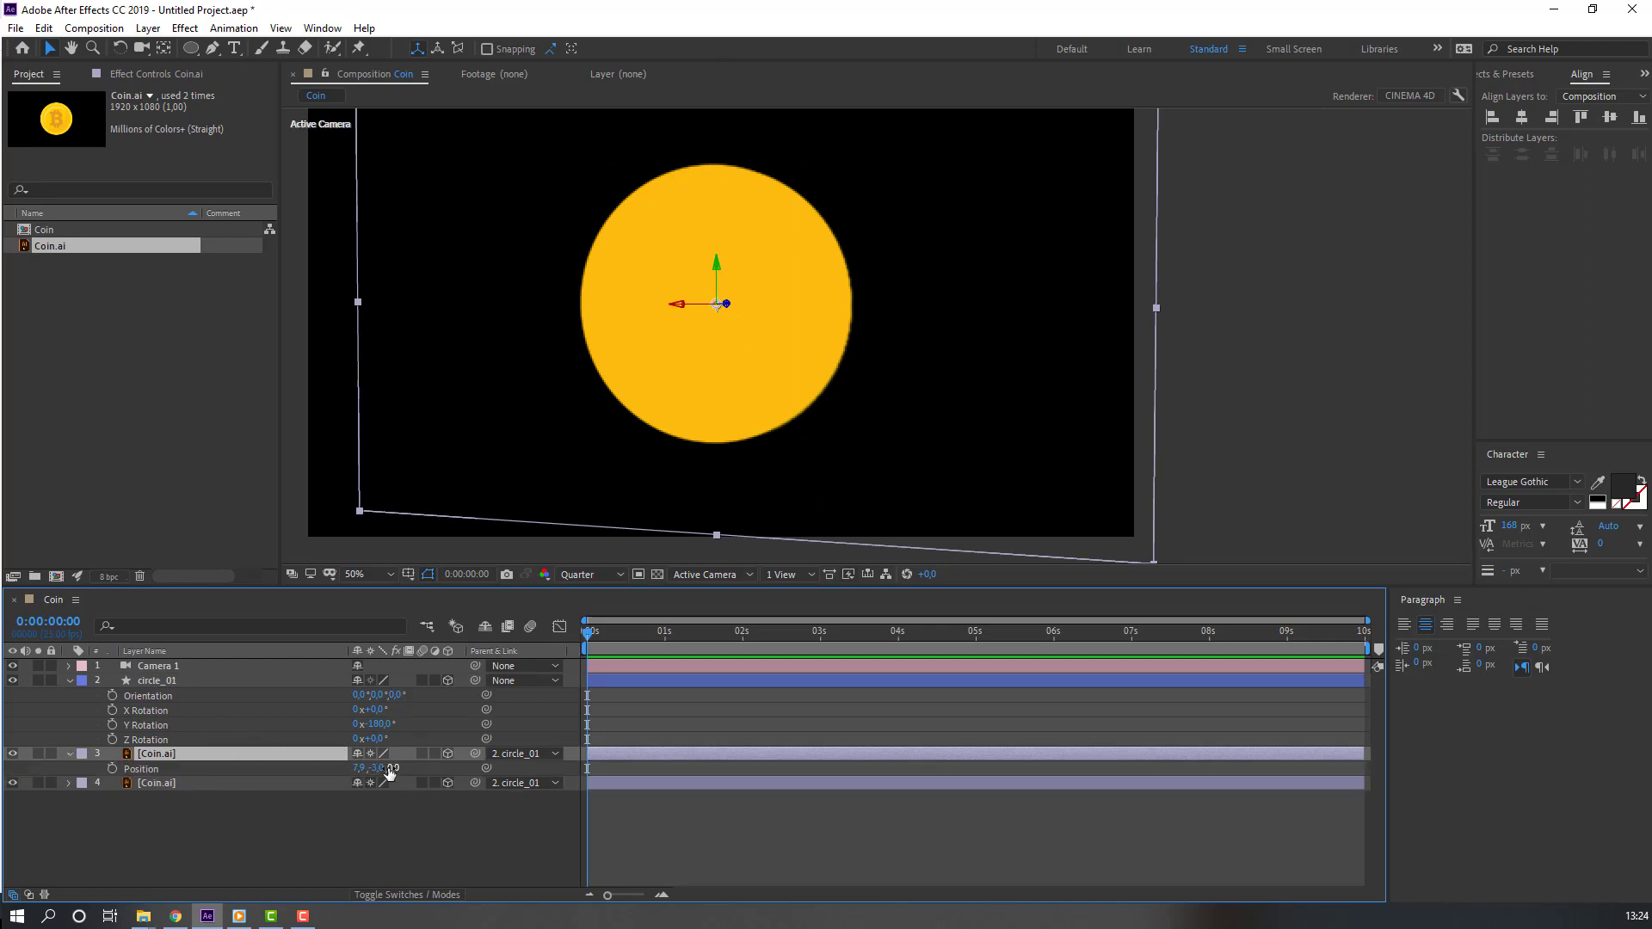
{"action": "left_click_drag", "start_coordinate": [389, 771], "coordinate": [423, 757]}
{"action": "left_click", "coordinate": [406, 847]}
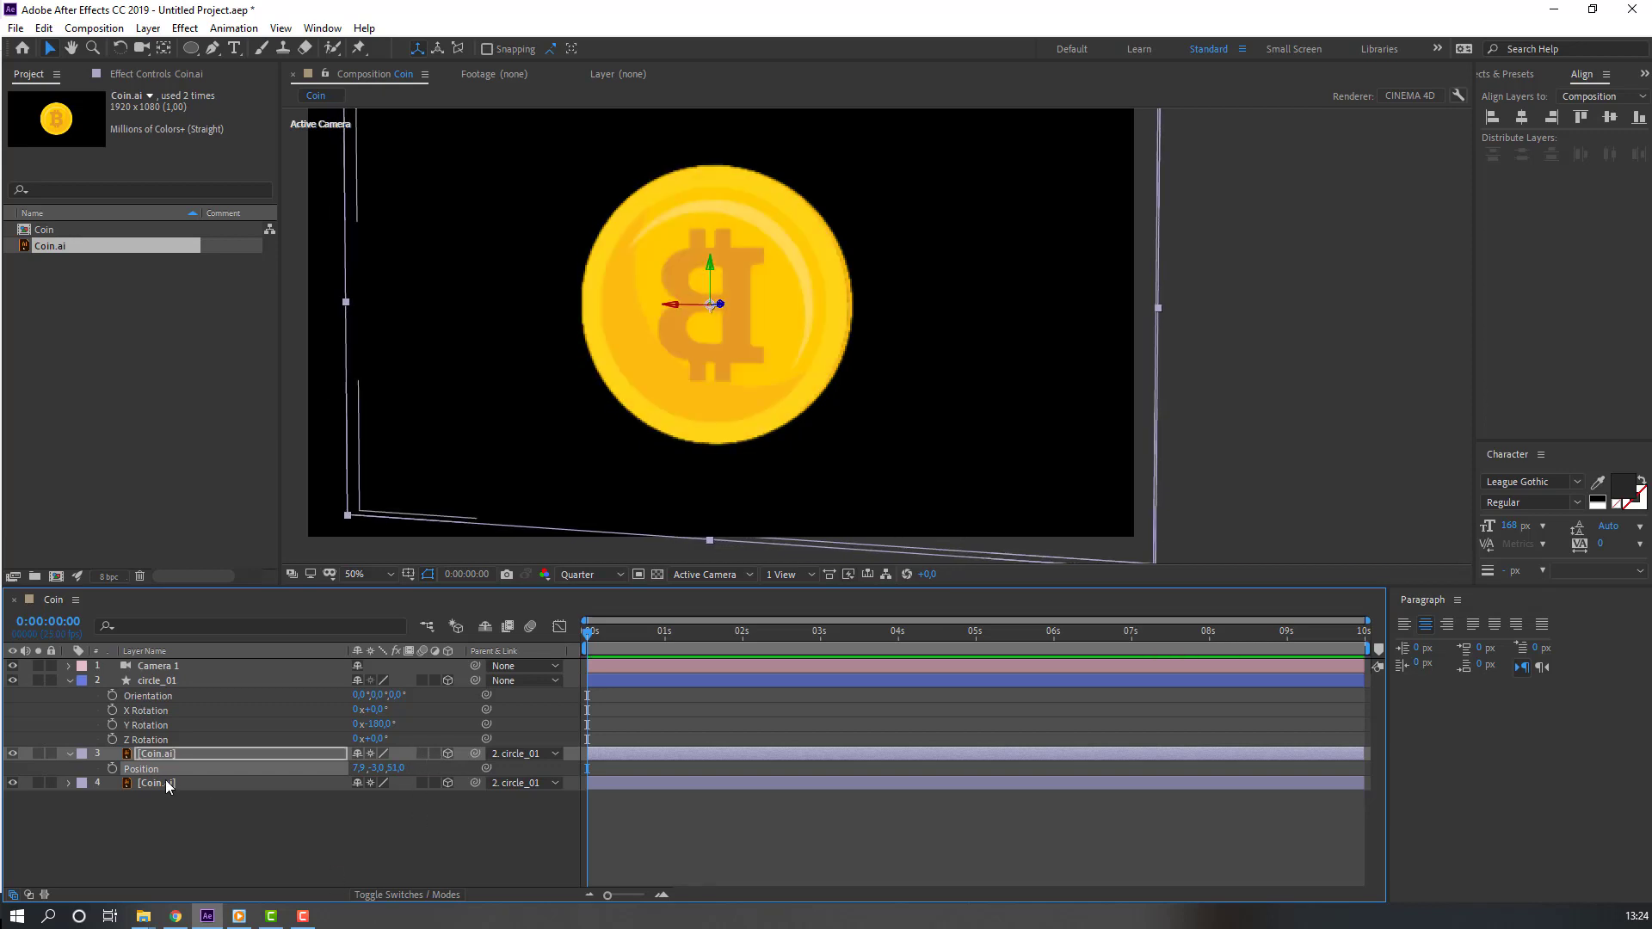
Step: Set the Z Rotation of the upper Coin.ai layer to 182°
{"action": "left_click", "coordinate": [168, 754]}
{"action": "key", "text": "r"}
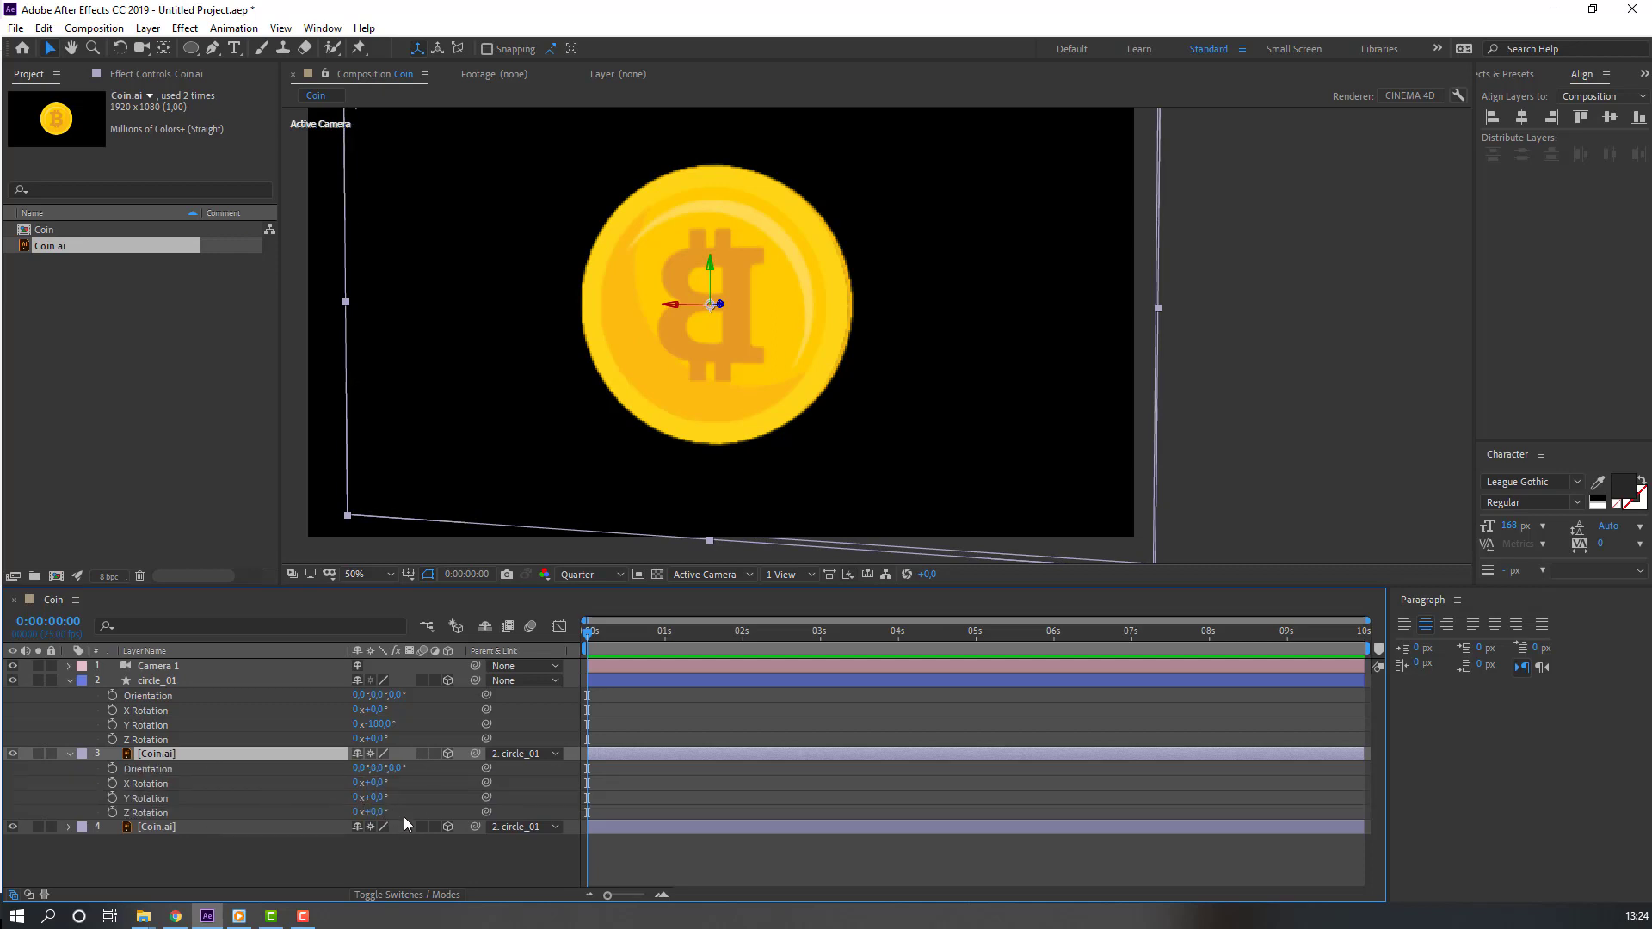
{"action": "left_click_drag", "start_coordinate": [383, 813], "coordinate": [508, 782]}
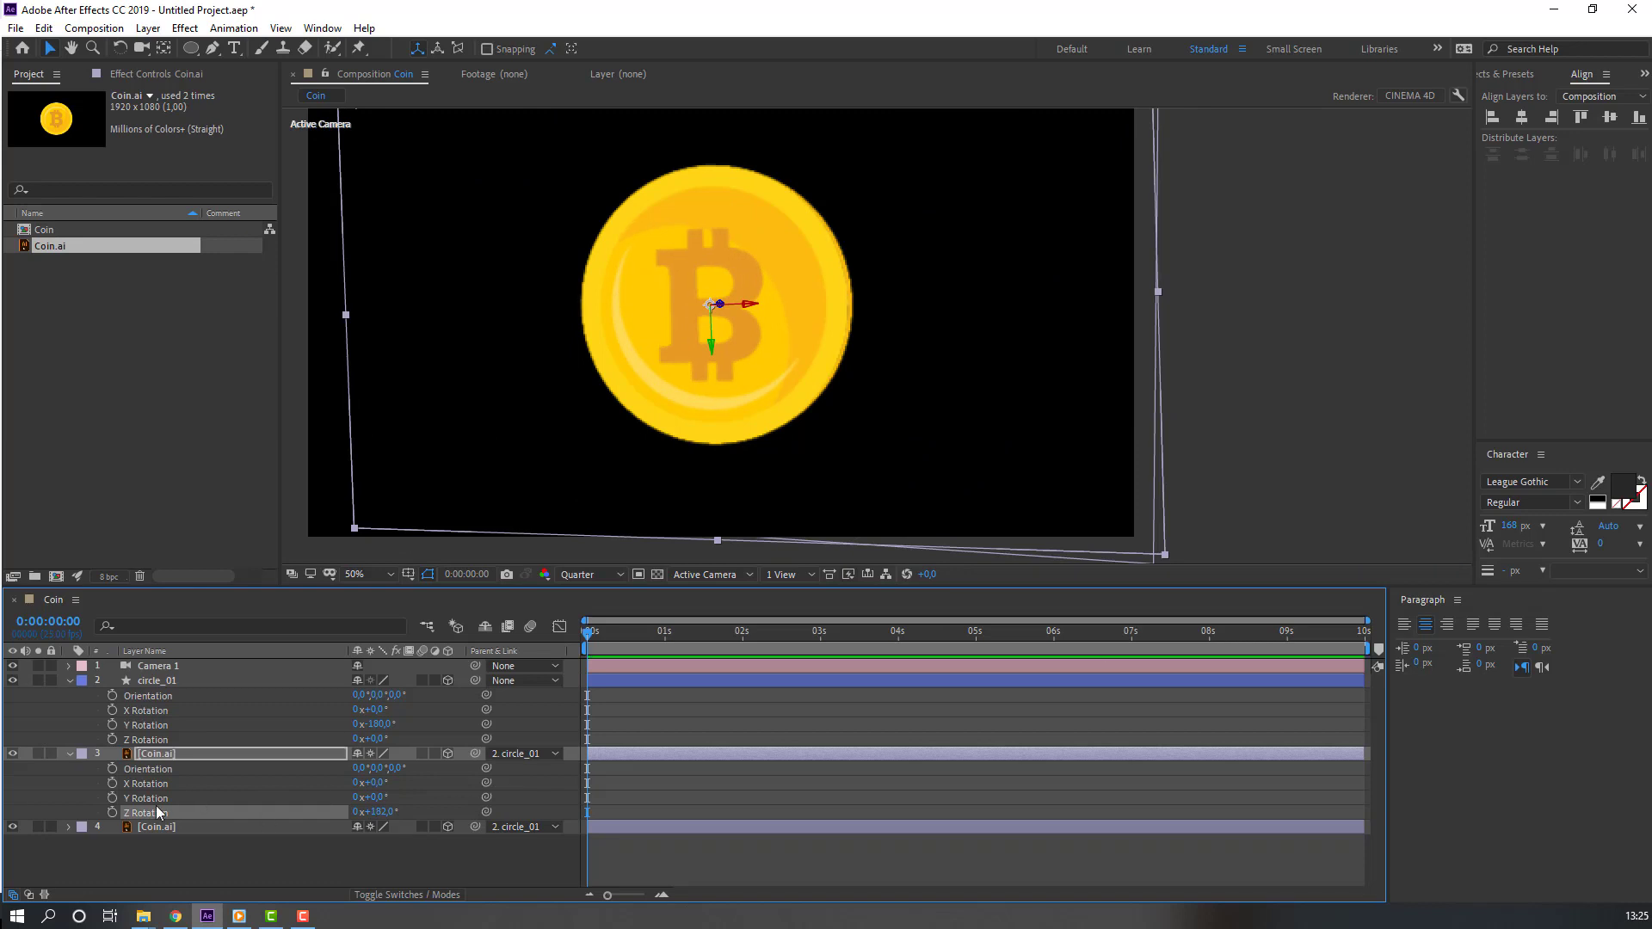
Step: Turn circle_01 around its Y axis to -88° to check the back artwork and the coin's edge
{"action": "left_click", "coordinate": [166, 685]}
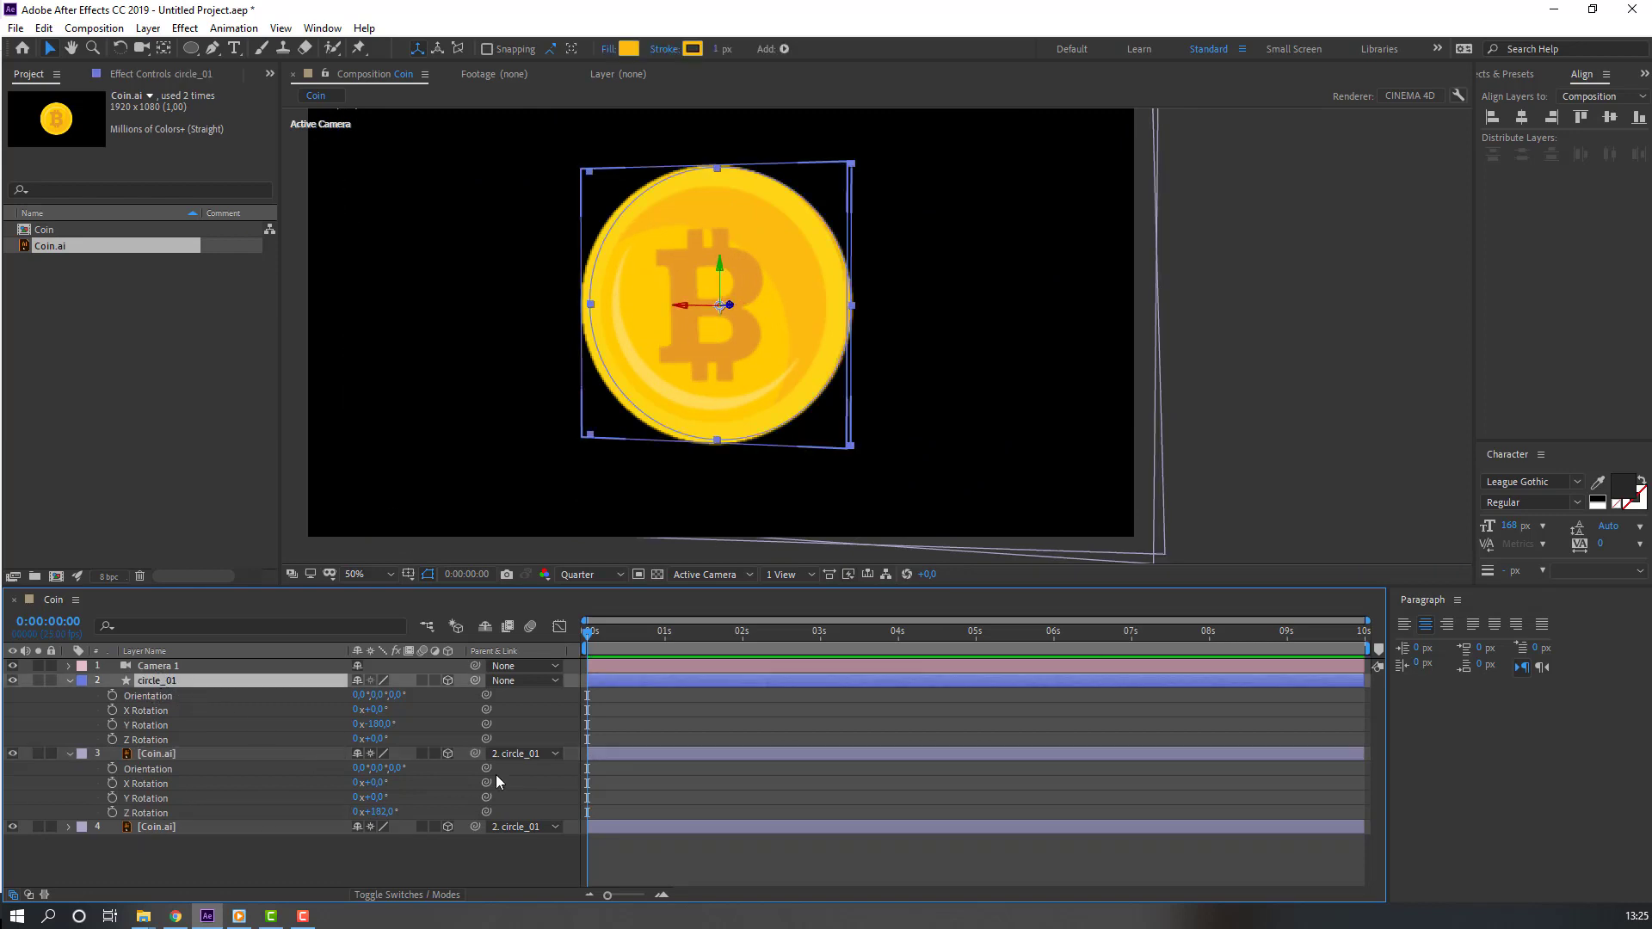
{"action": "left_click_drag", "start_coordinate": [379, 724], "coordinate": [437, 721]}
{"action": "left_click", "coordinate": [167, 684]}
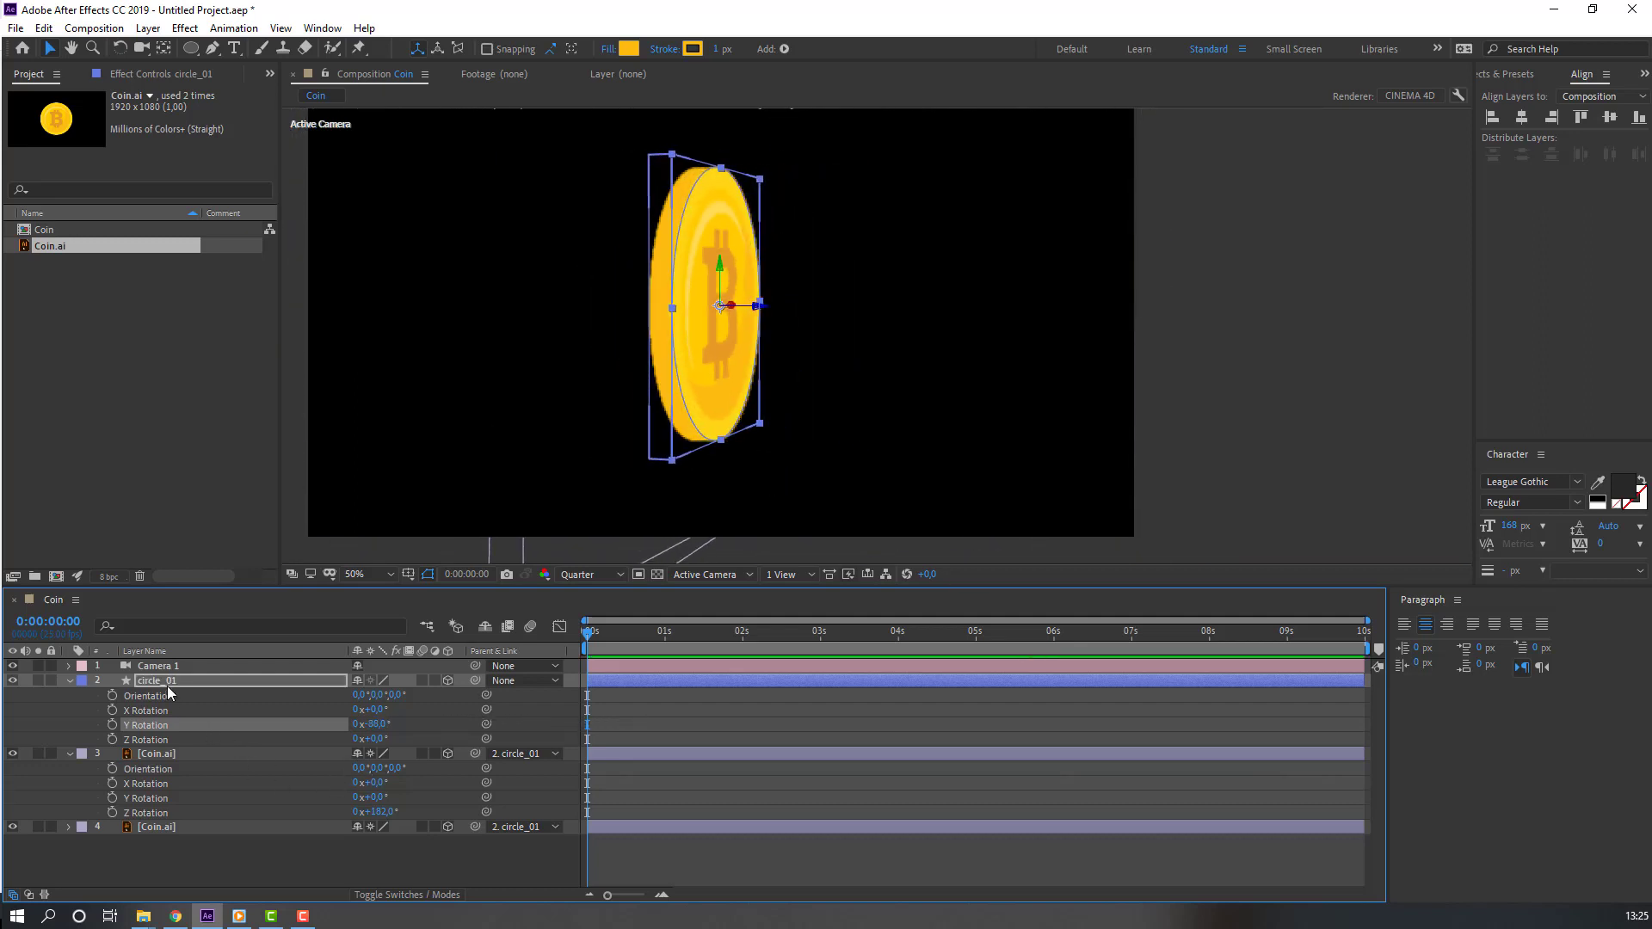
Step: Delete the Camera 1 layer and reset the Y Rotation of circle_01 to 0°
{"action": "left_click", "coordinate": [159, 672]}
{"action": "key", "text": "Delete"}
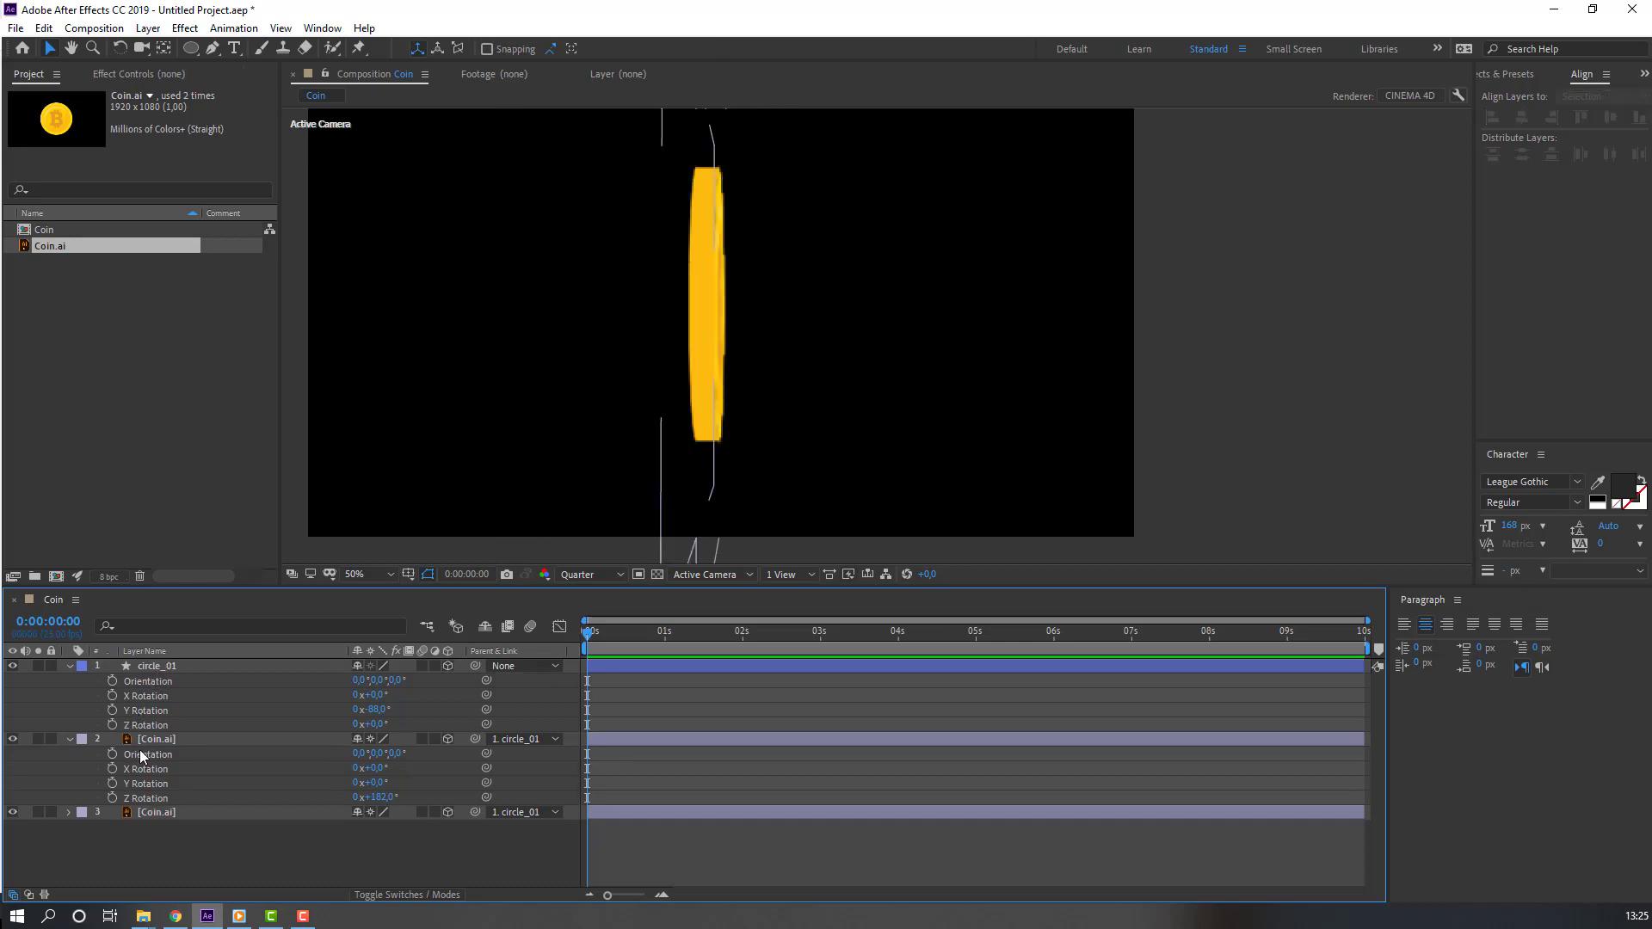
{"action": "left_click", "coordinate": [157, 667]}
{"action": "left_click", "coordinate": [378, 710]}
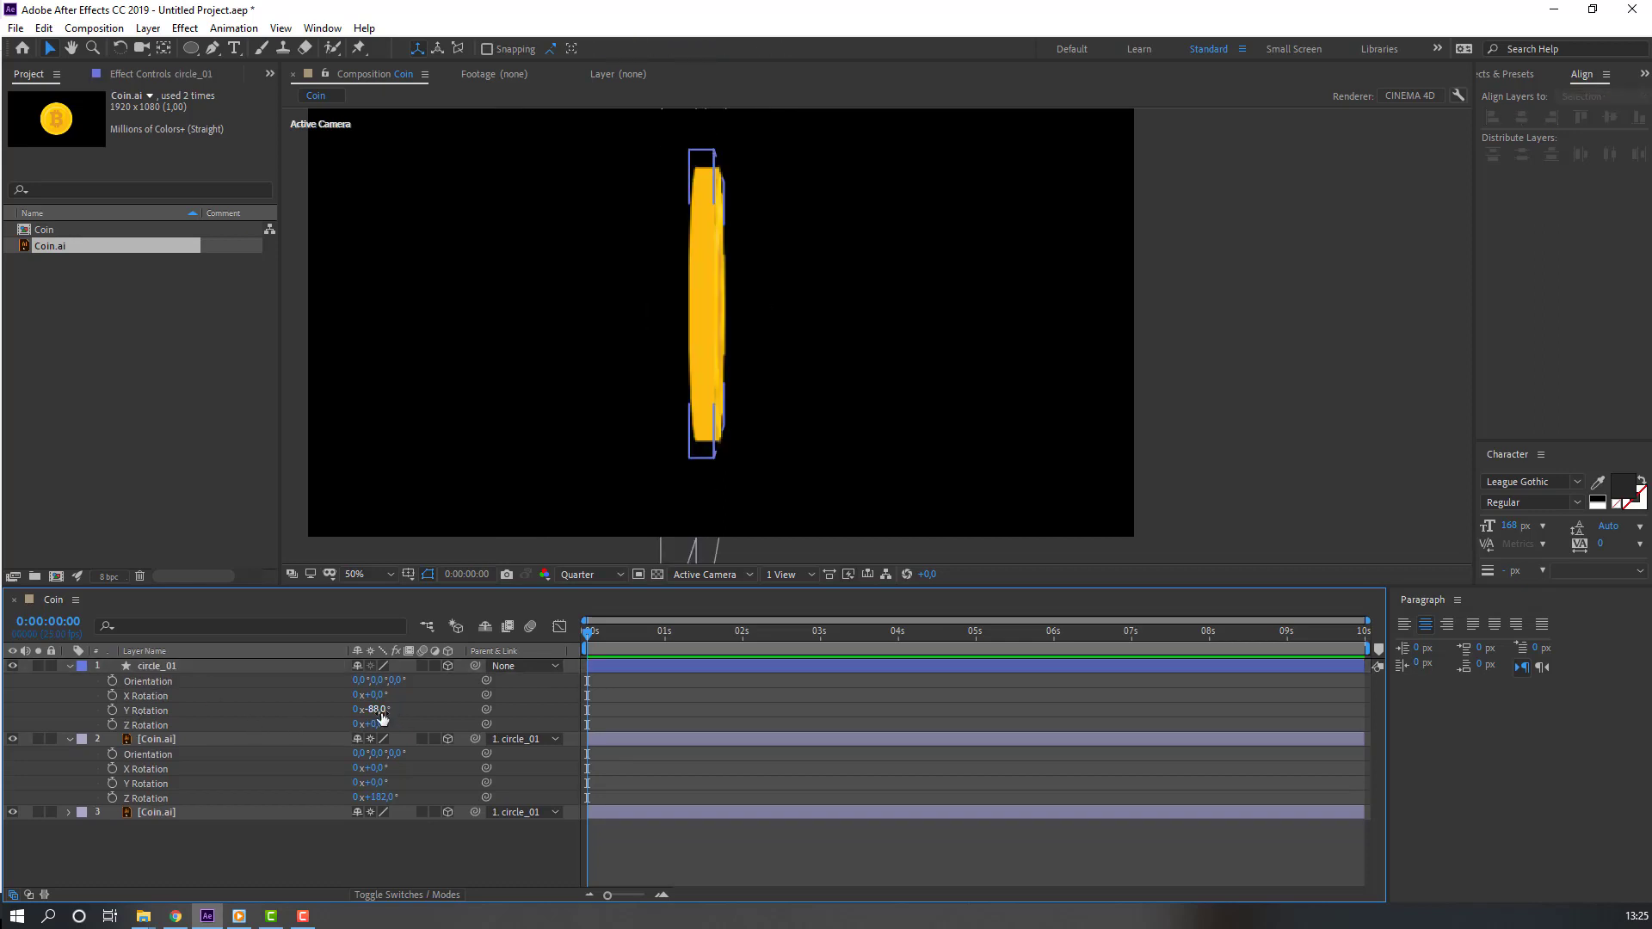
{"action": "key", "text": "Return"}
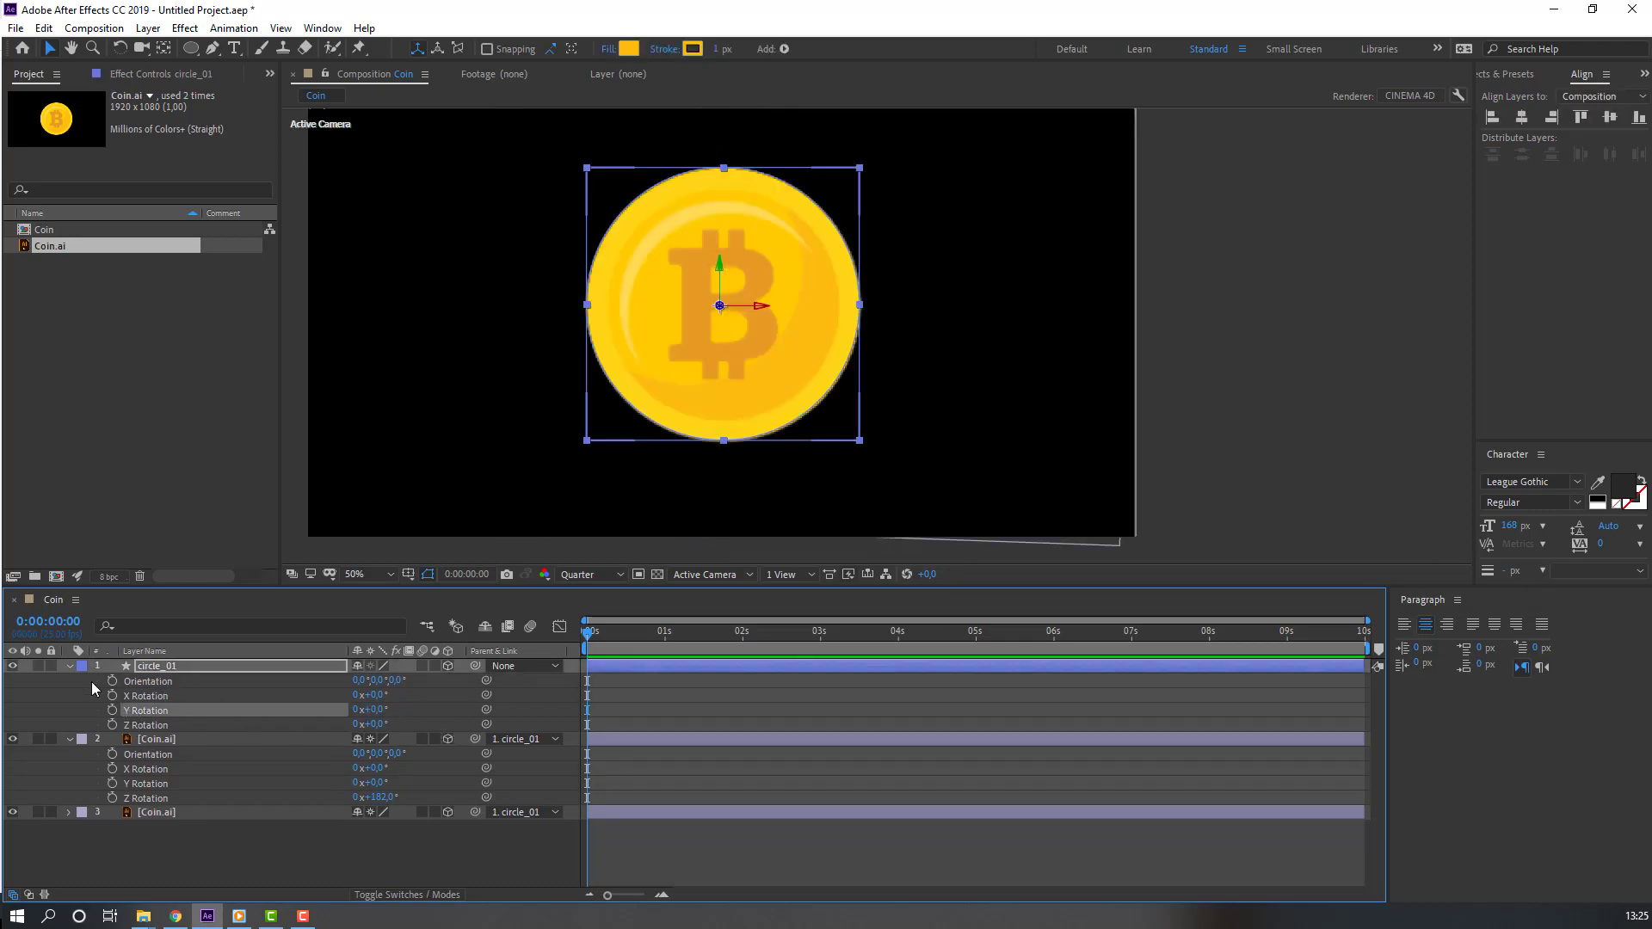
Step: Collapse the open layer properties and add a null object to the Coin composition
{"action": "left_click", "coordinate": [69, 667]}
{"action": "left_click", "coordinate": [69, 681]}
{"action": "left_click", "coordinate": [112, 769]}
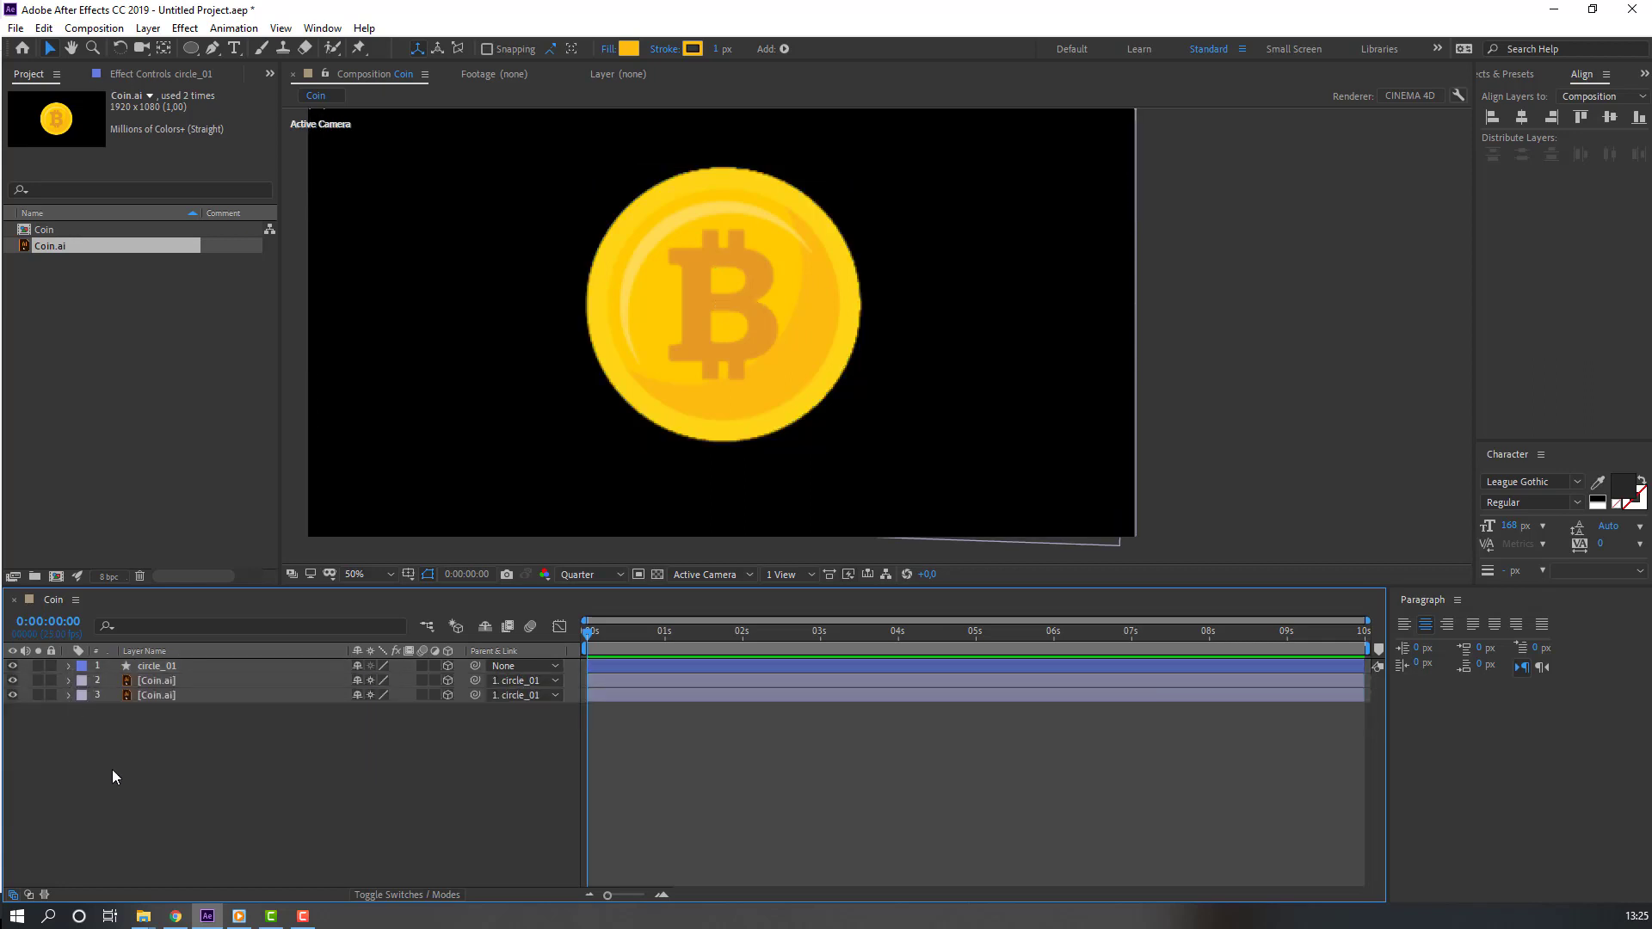
{"action": "key", "text": "comma"}
{"action": "right_click", "coordinate": [146, 772]}
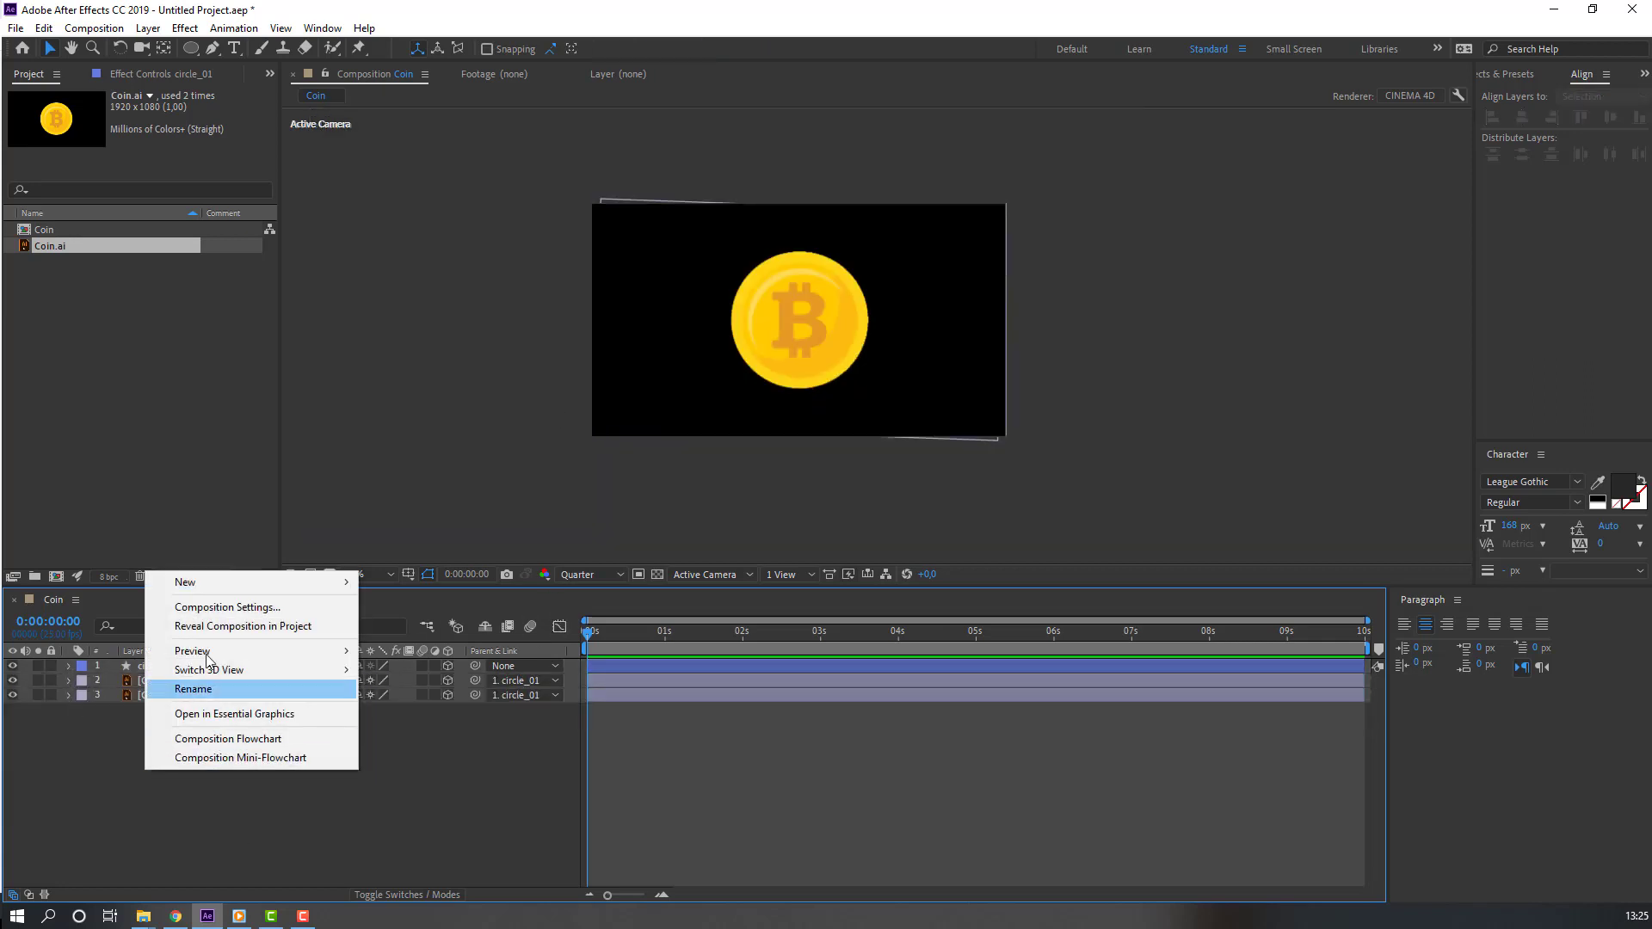
{"action": "mouse_move", "coordinate": [257, 591]}
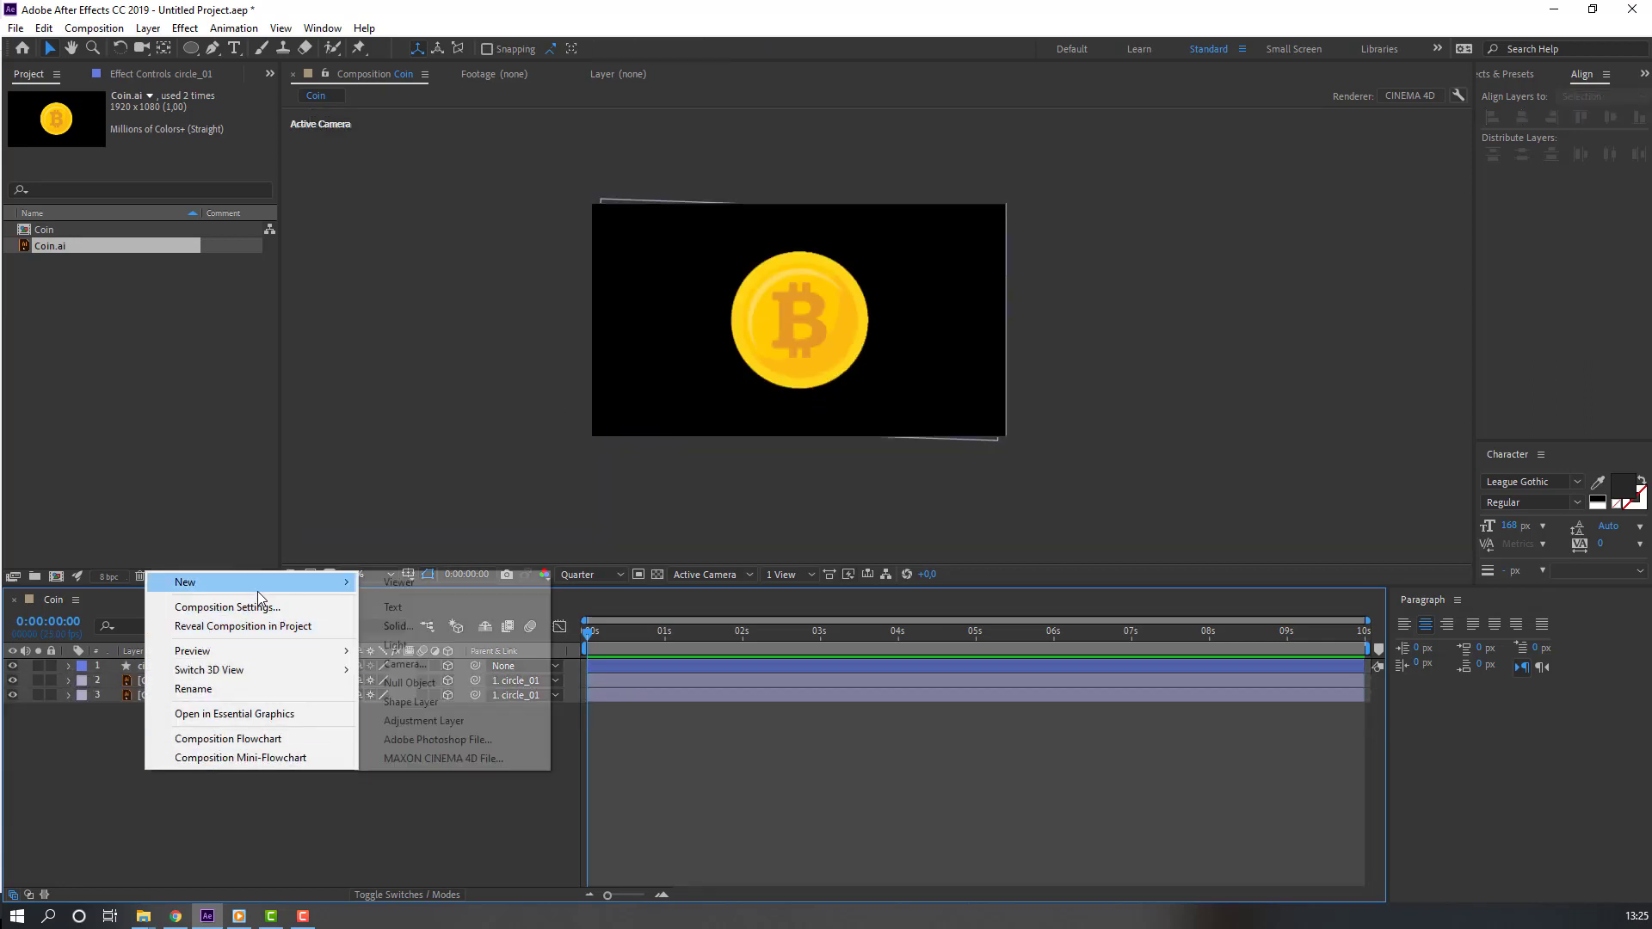
{"action": "left_click", "coordinate": [409, 682]}
{"action": "key", "text": "period"}
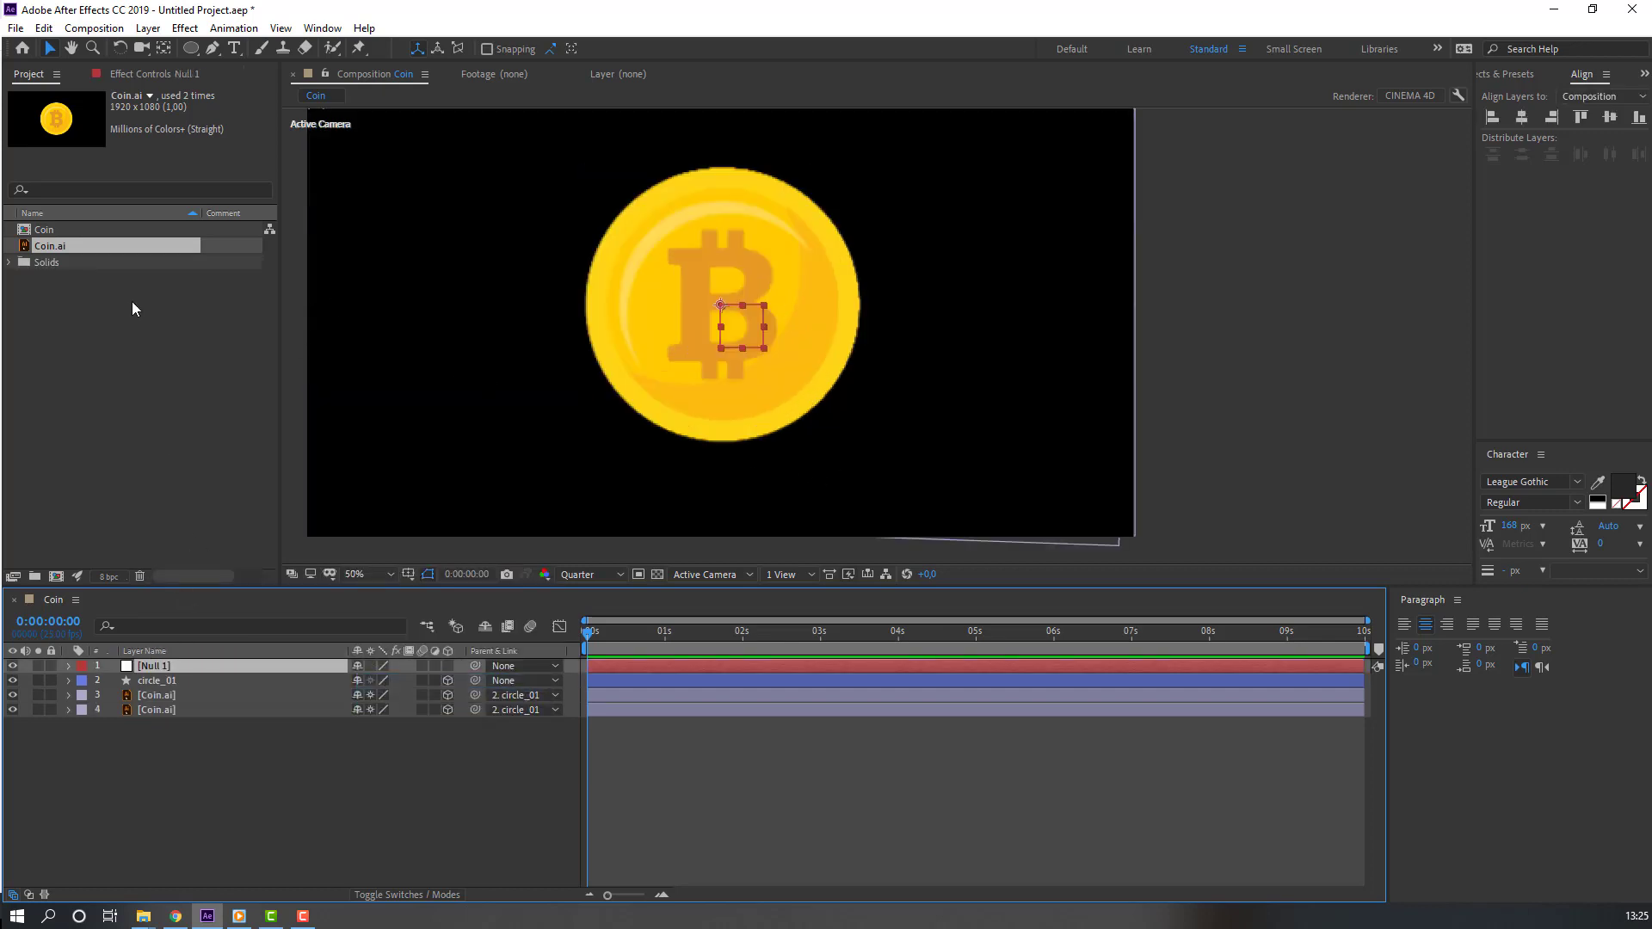
Step: Center the anchor point of Null 1 and align the null to the composition's horizontal and vertical center
{"action": "left_click", "coordinate": [163, 49]}
{"action": "key", "text": "ctrl+alt+Home"}
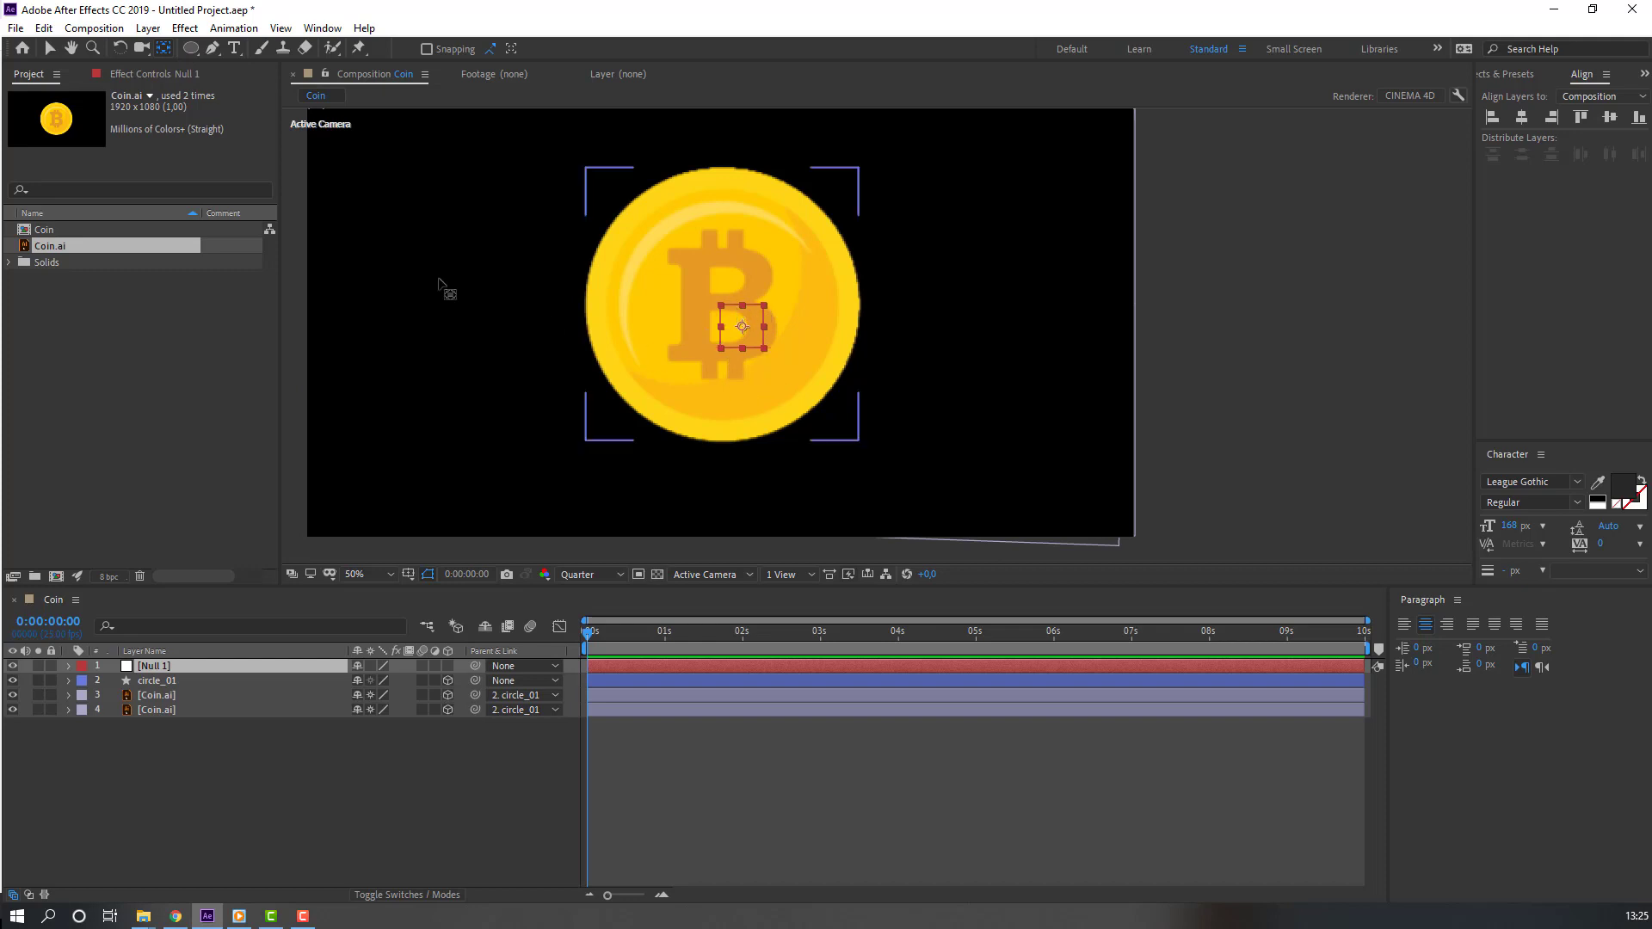
{"action": "left_click", "coordinate": [49, 49]}
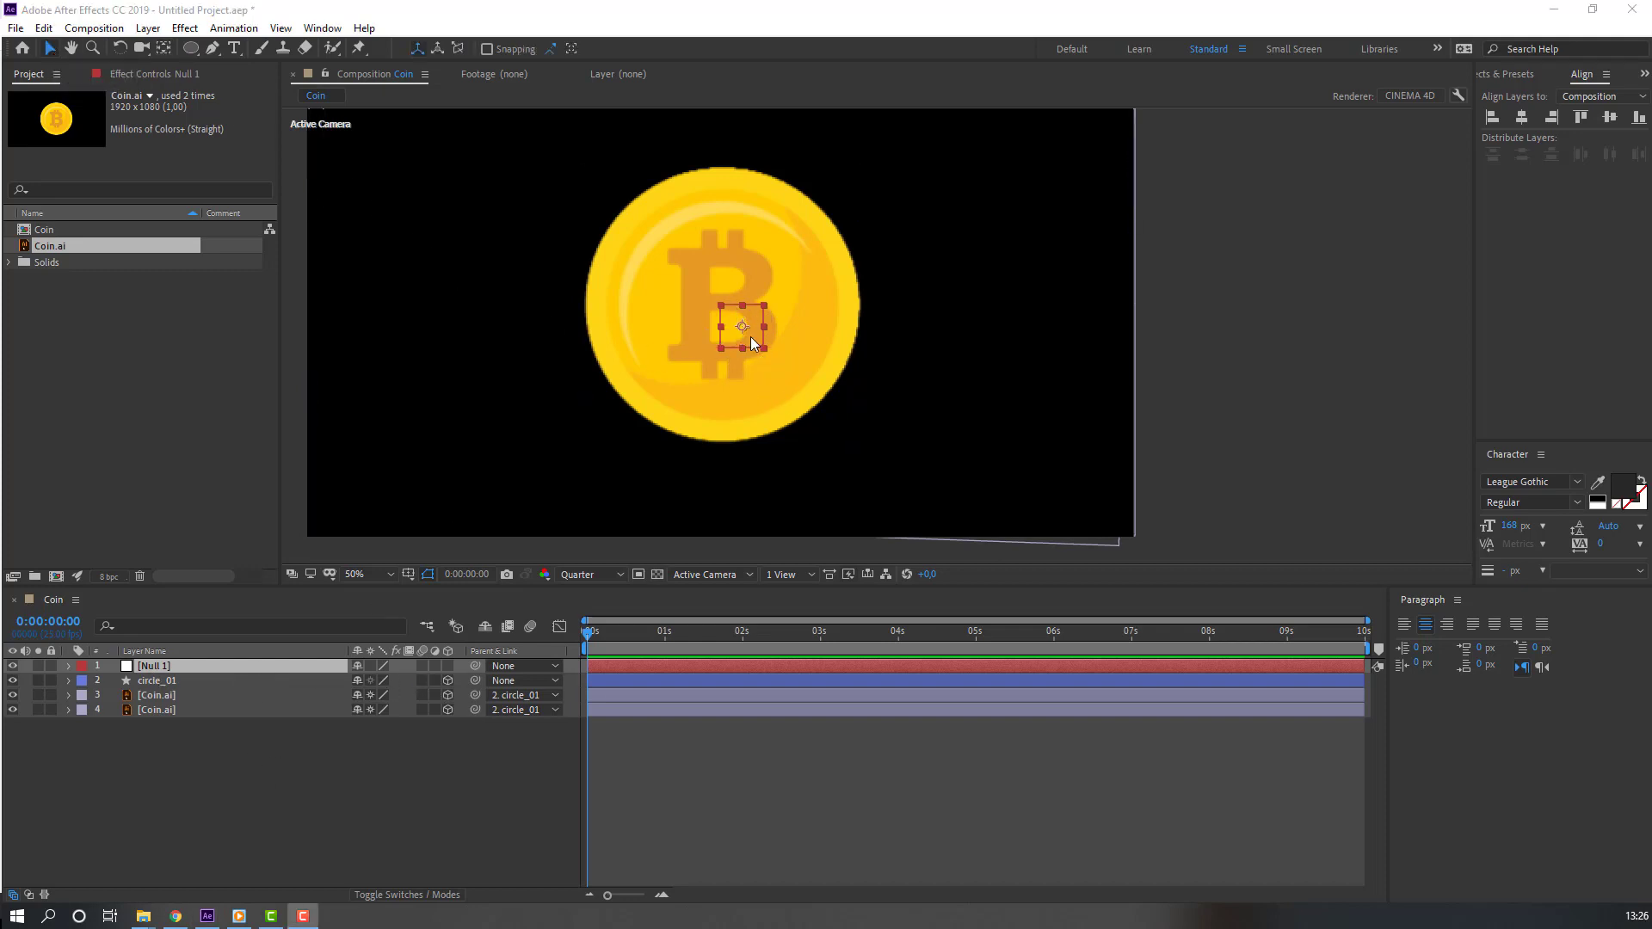
{"action": "left_click_drag", "start_coordinate": [751, 337], "coordinate": [733, 318]}
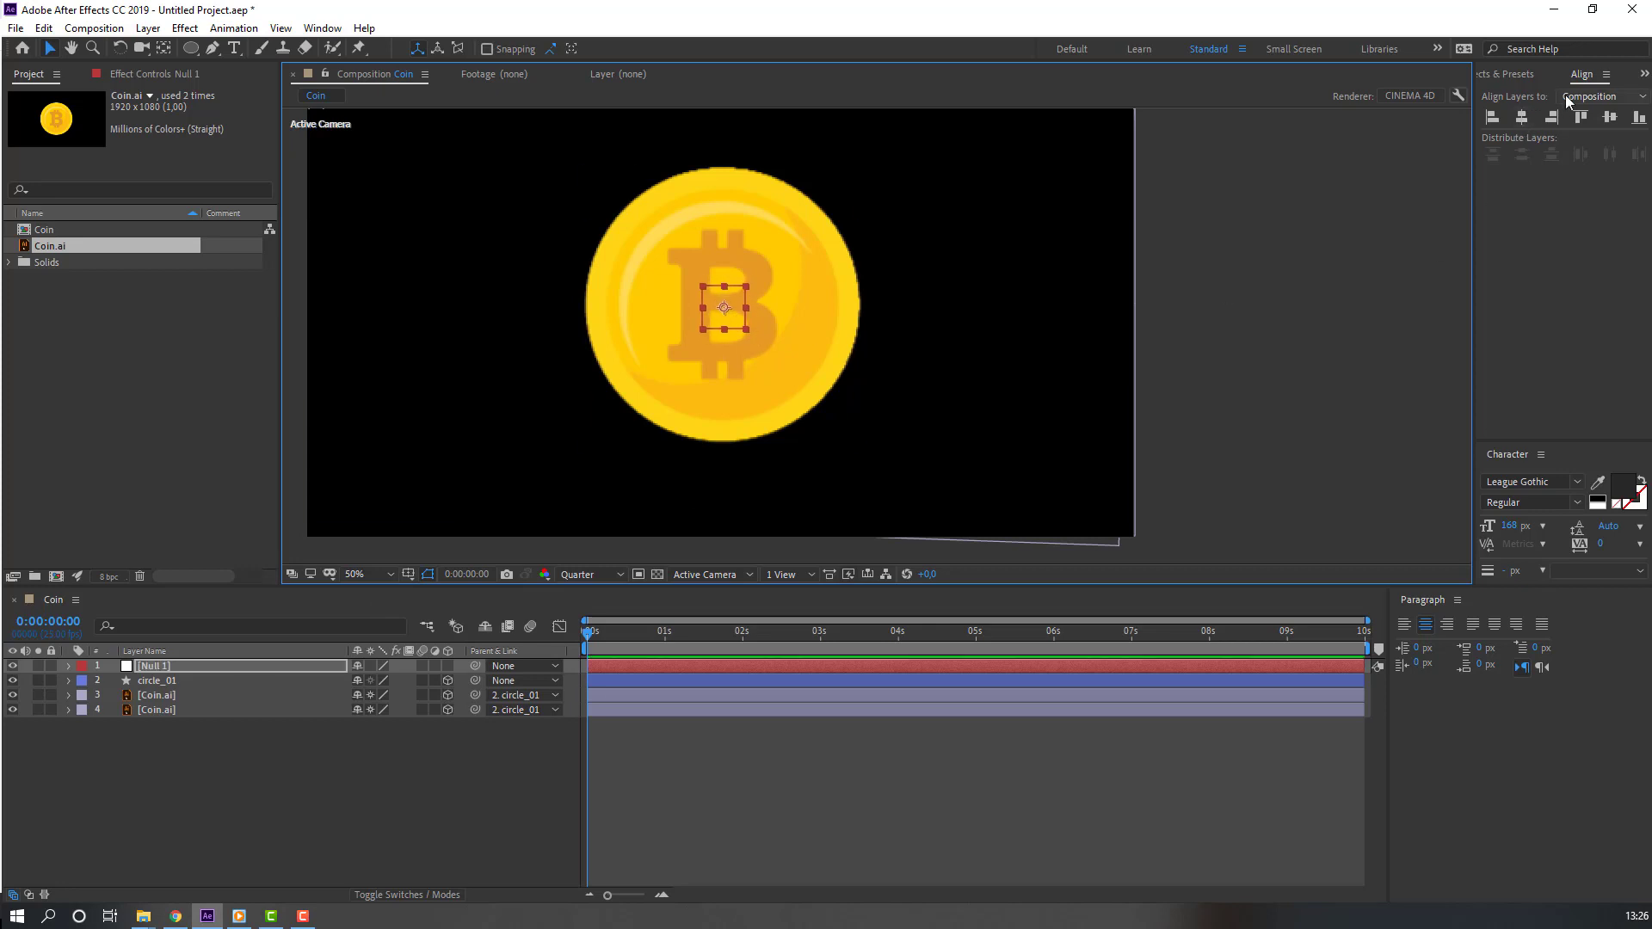
{"action": "left_click", "coordinate": [1522, 117]}
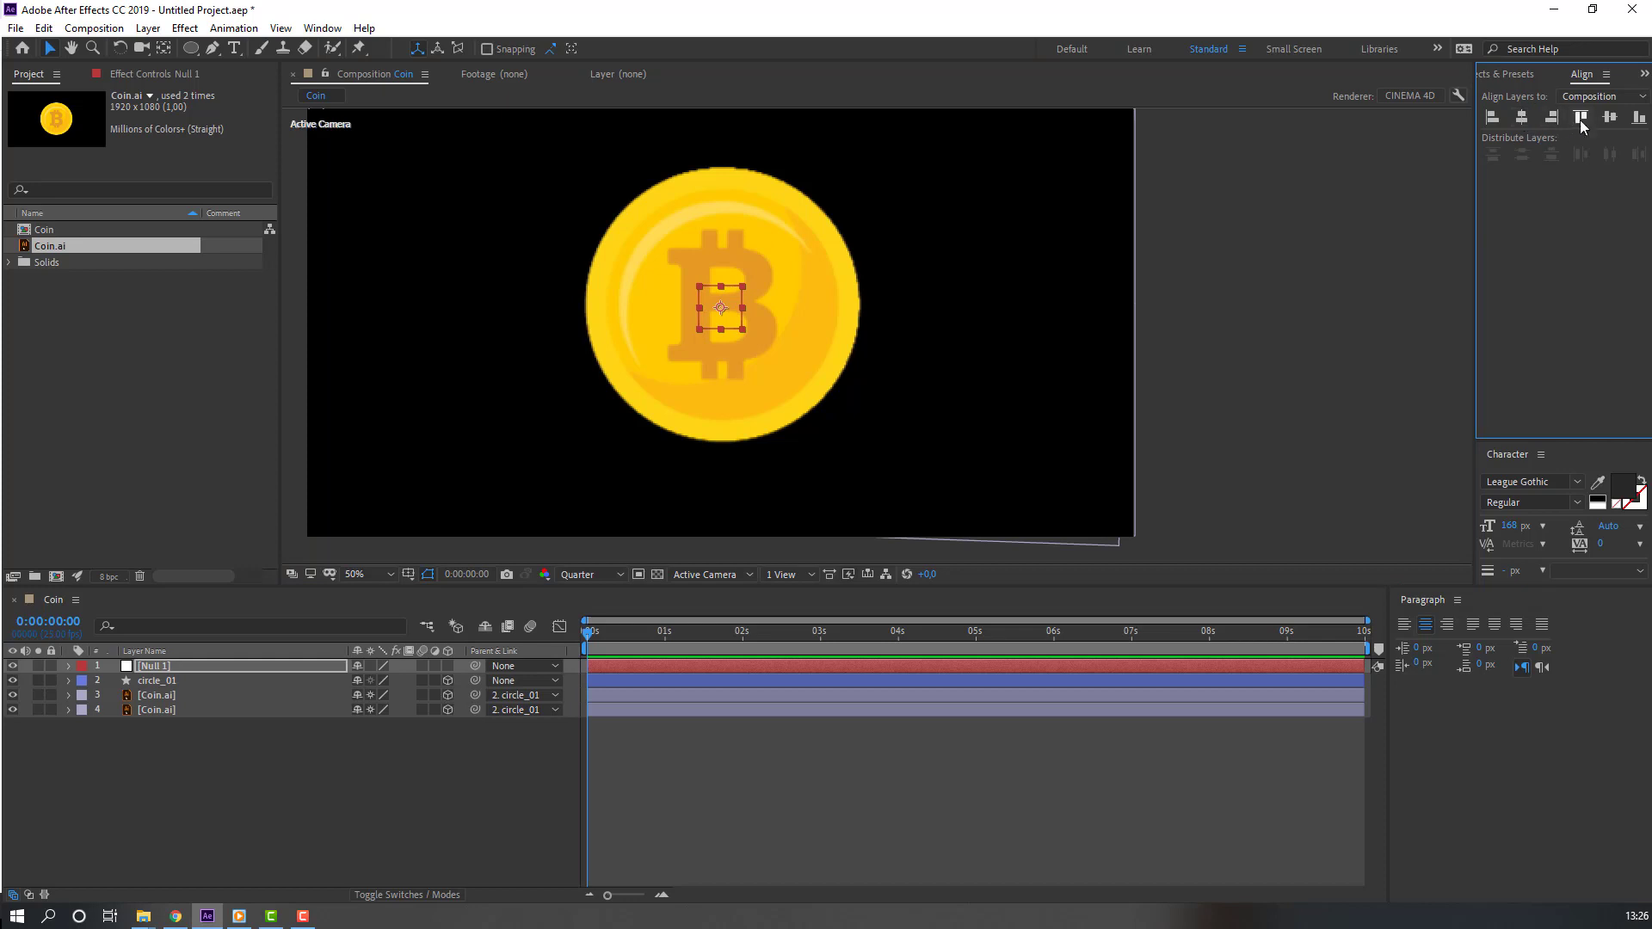
{"action": "left_click", "coordinate": [1604, 117]}
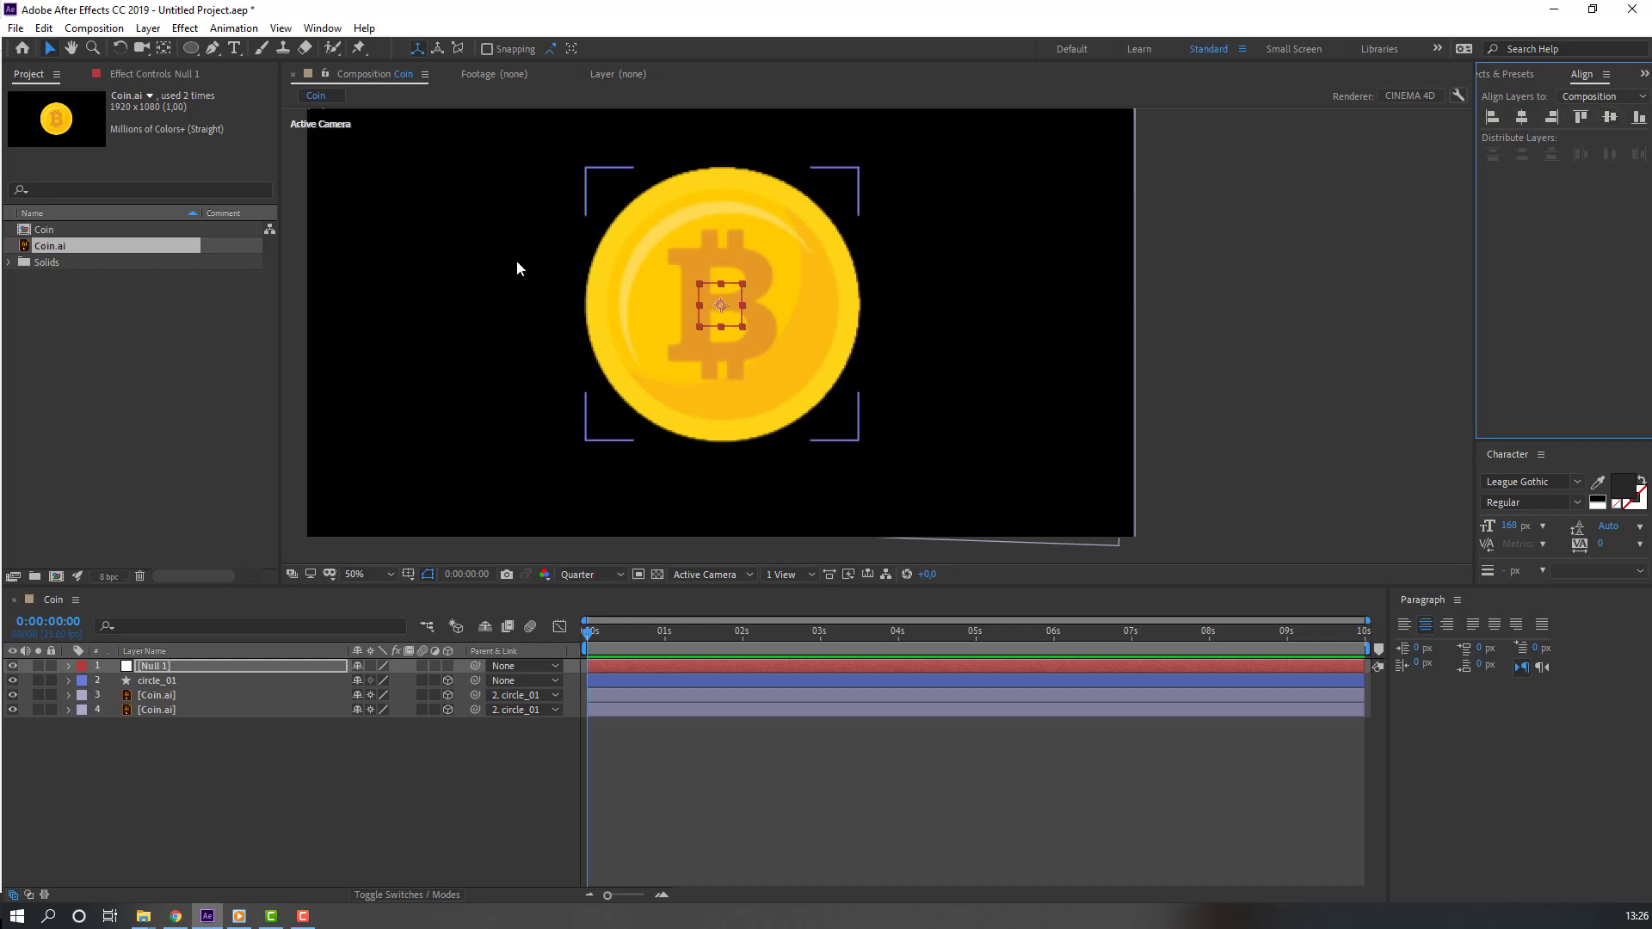
Step: Make Null 1 a 3D layer and parent circle_01 to it
{"action": "left_click", "coordinate": [448, 666]}
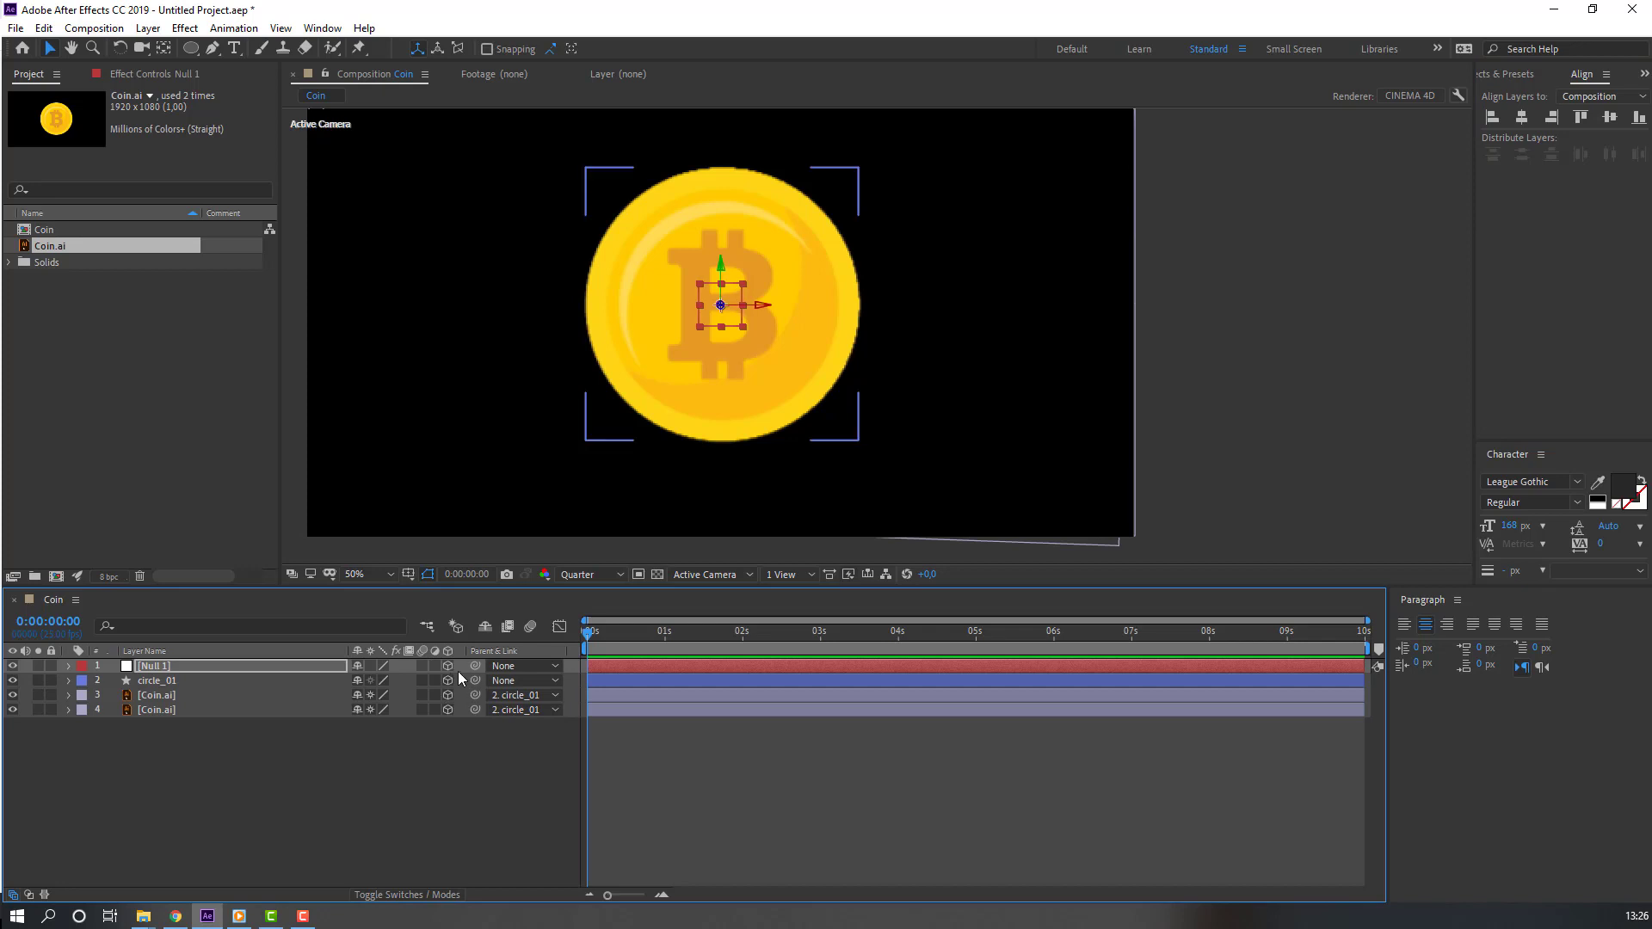
{"action": "left_click", "coordinate": [161, 683]}
{"action": "left_click_drag", "start_coordinate": [475, 681], "coordinate": [140, 669]}
Step: Try spinning the coin with the Y Rotation of Null 1, and undo the rotation
{"action": "left_click", "coordinate": [153, 667]}
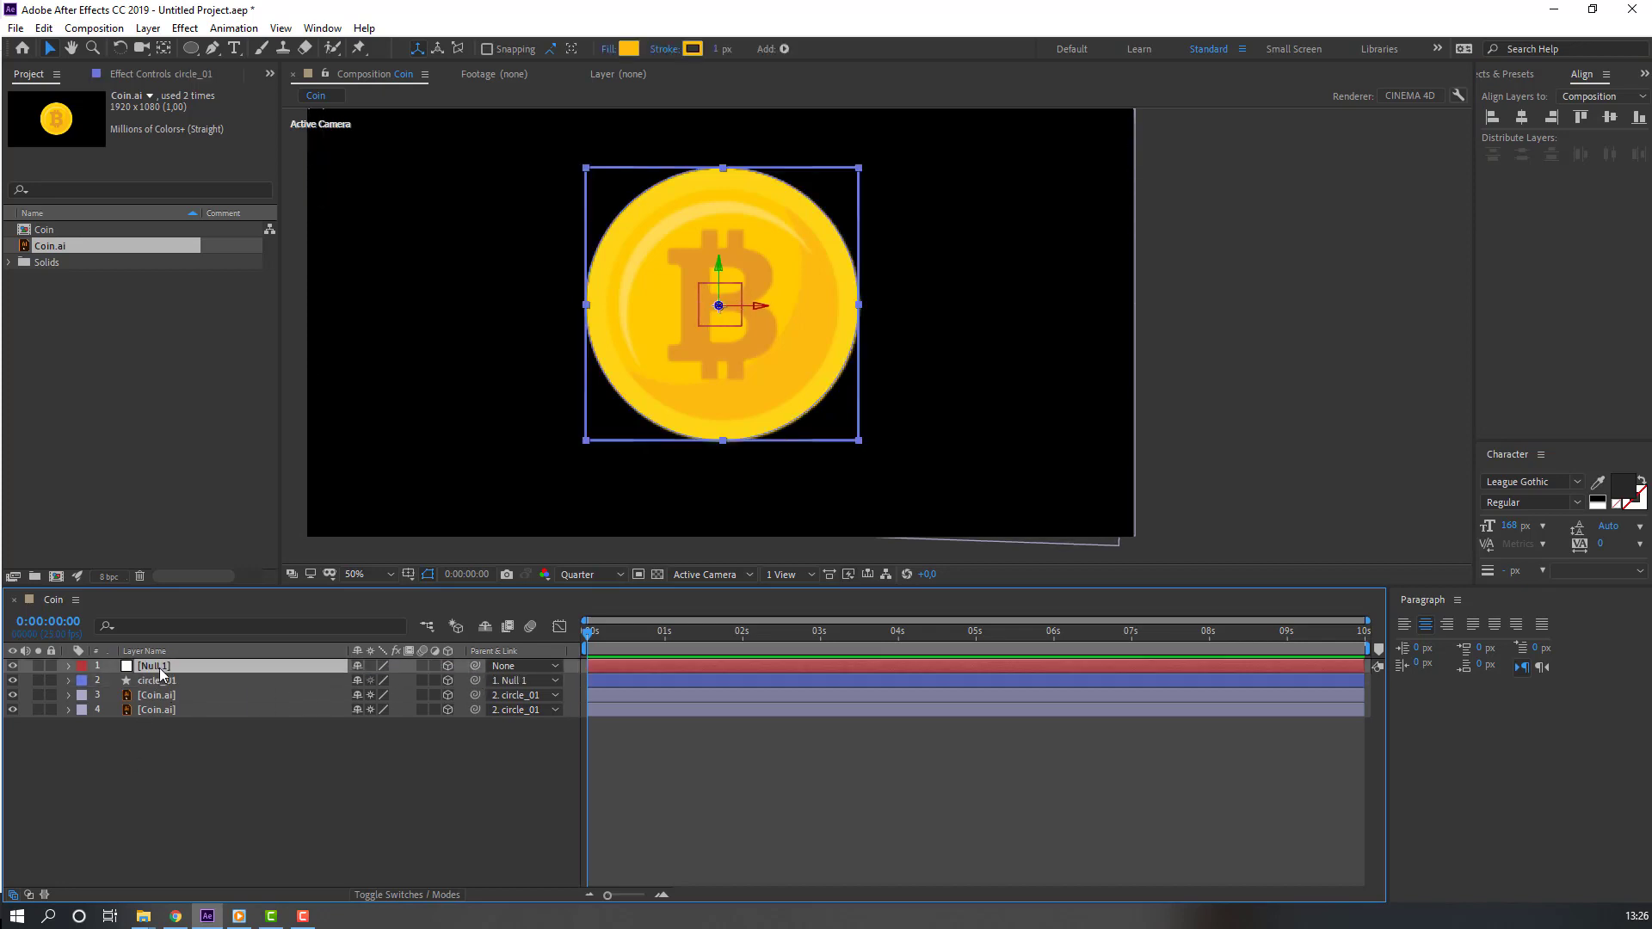
{"action": "key", "text": "r"}
{"action": "left_click_drag", "start_coordinate": [374, 717], "coordinate": [1025, 677]}
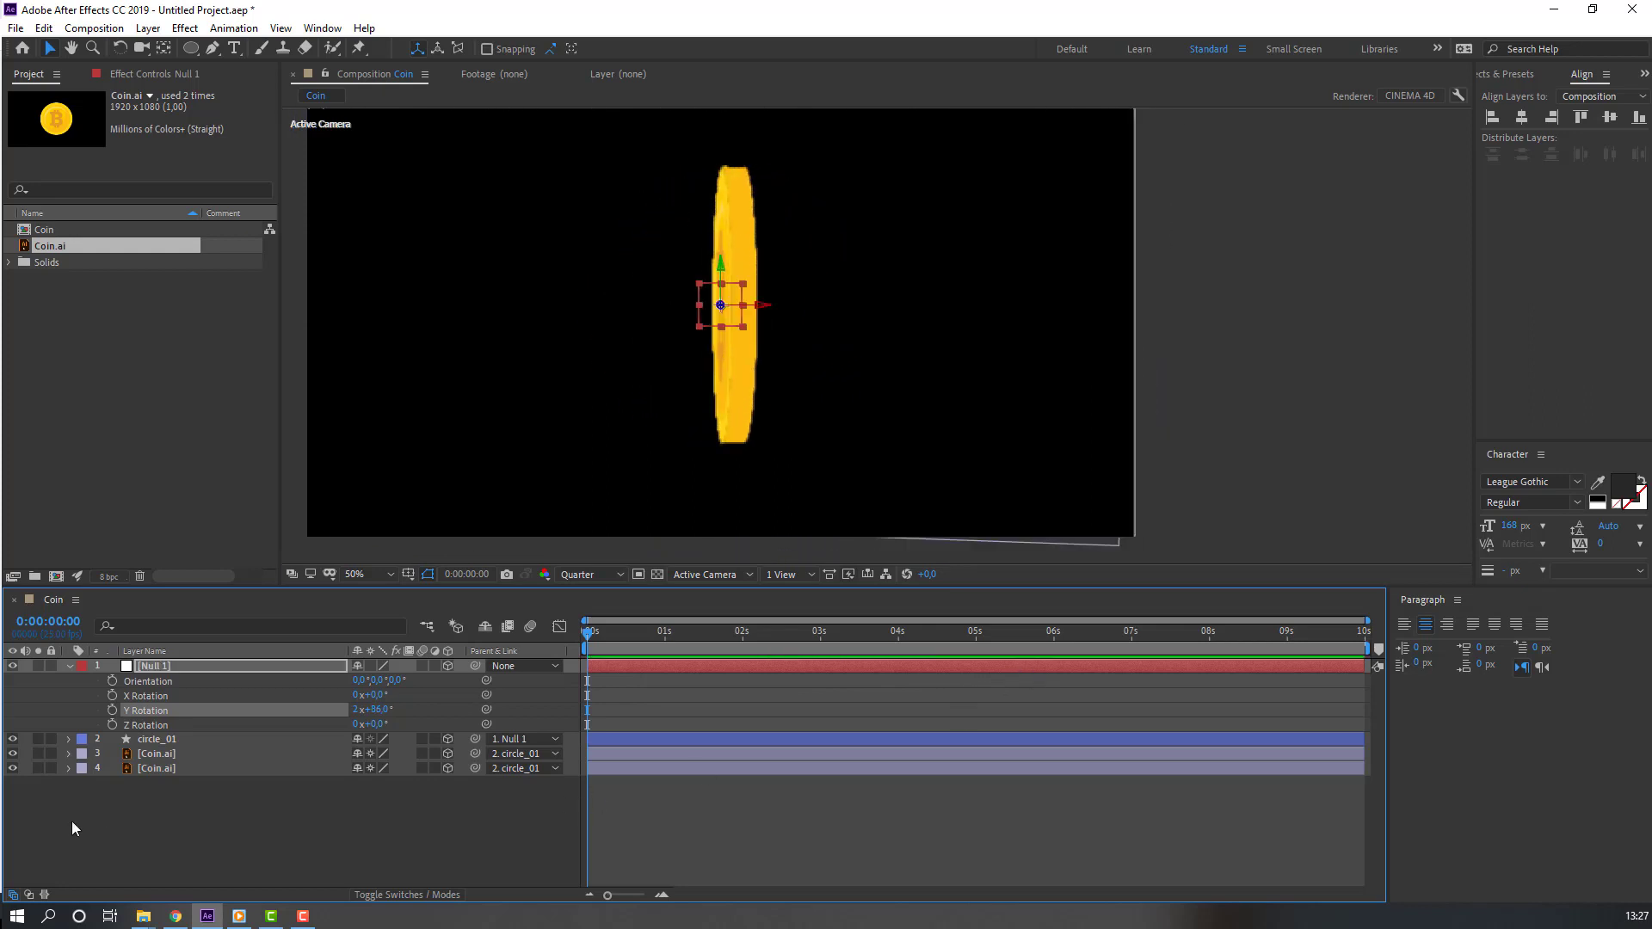
{"action": "key", "text": "ctrl+z"}
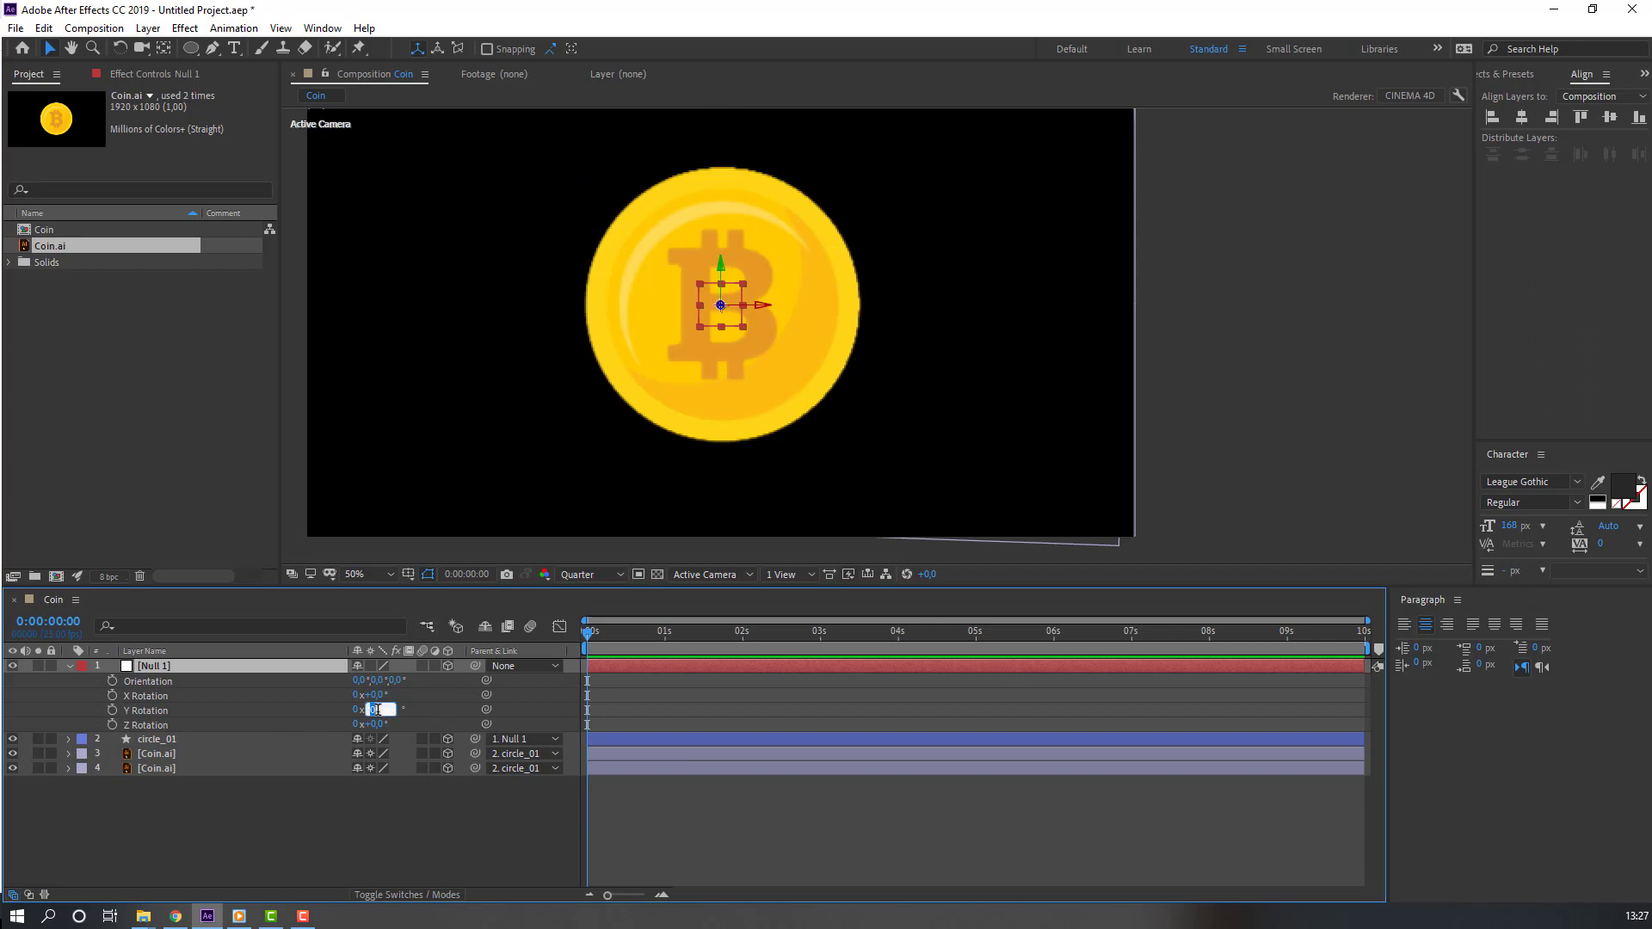
Step: Set the Y Rotation of Null 1 to 90° and remove circle_01's parent
{"action": "type", "text": "90"}
{"action": "key", "text": "Return"}
{"action": "key", "text": "/"}
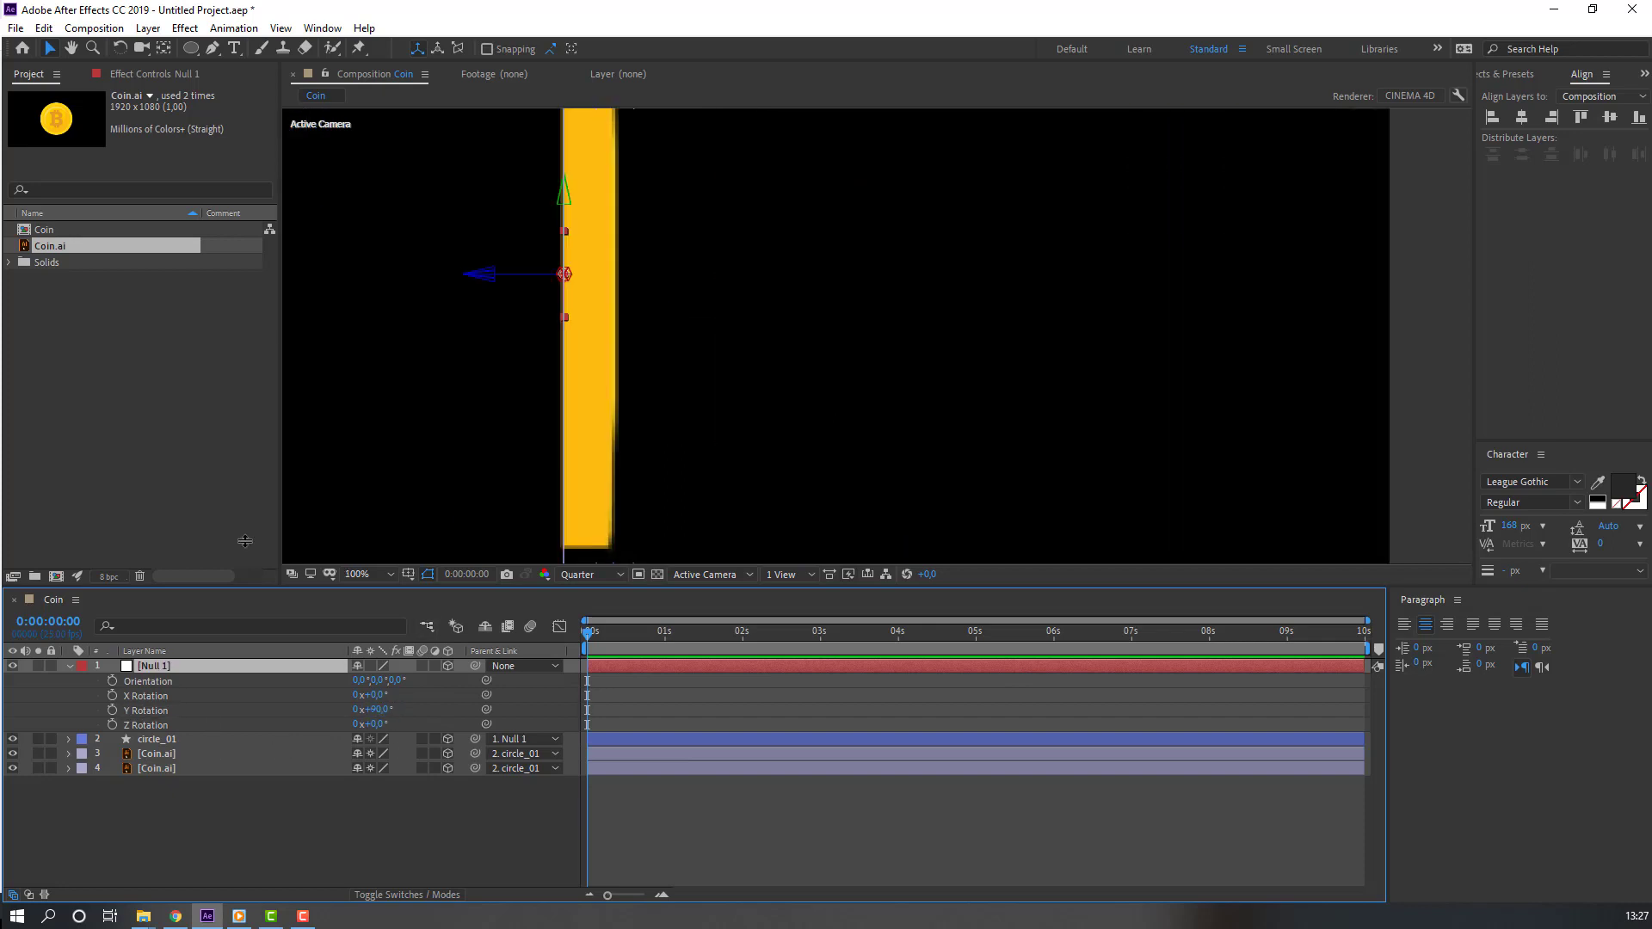
{"action": "left_click", "coordinate": [163, 740]}
{"action": "left_click", "coordinate": [526, 740]}
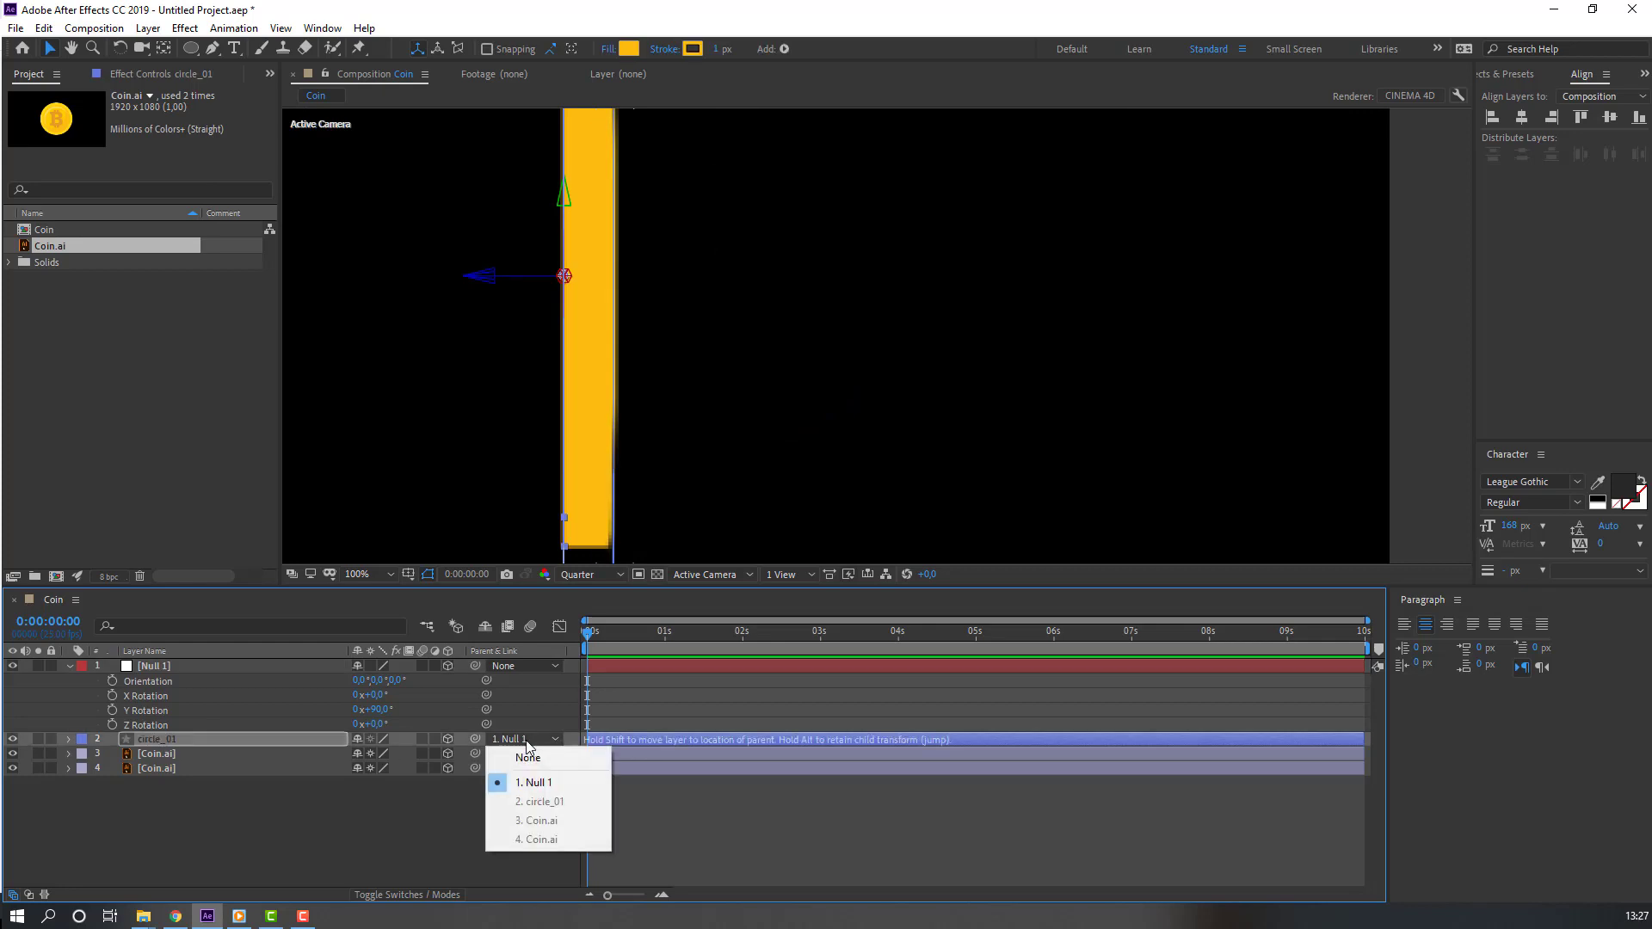
{"action": "left_click", "coordinate": [558, 758]}
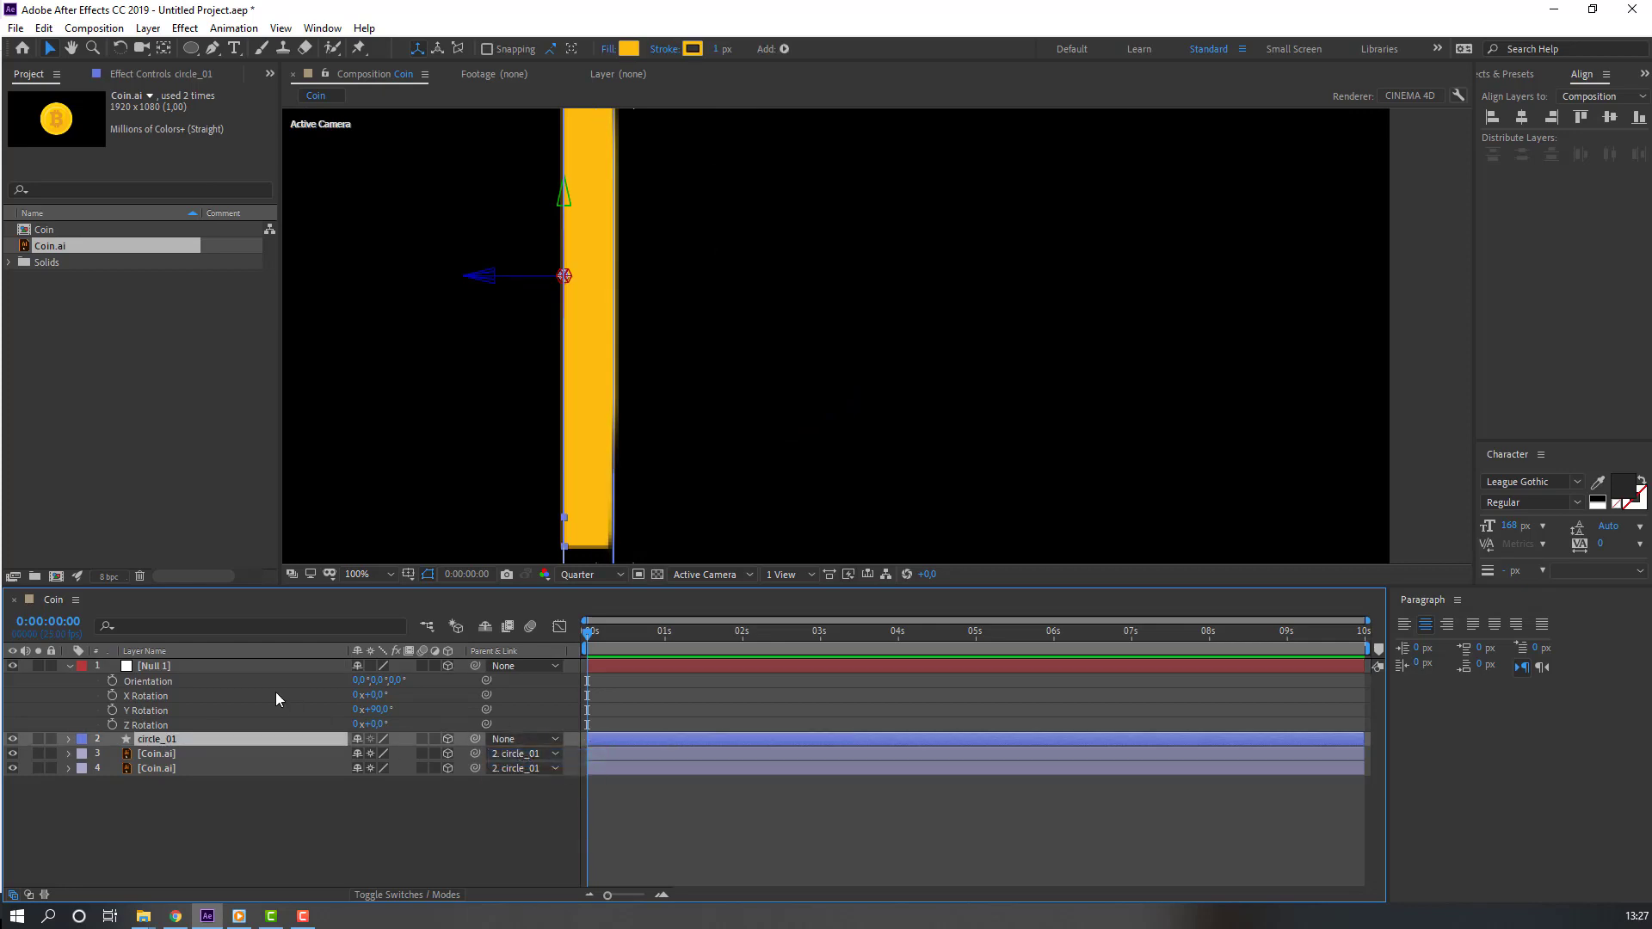
Step: Move Null 1 along its Z axis to the middle of the coin's thickness and parent circle_01 to it again
{"action": "left_click", "coordinate": [167, 669]}
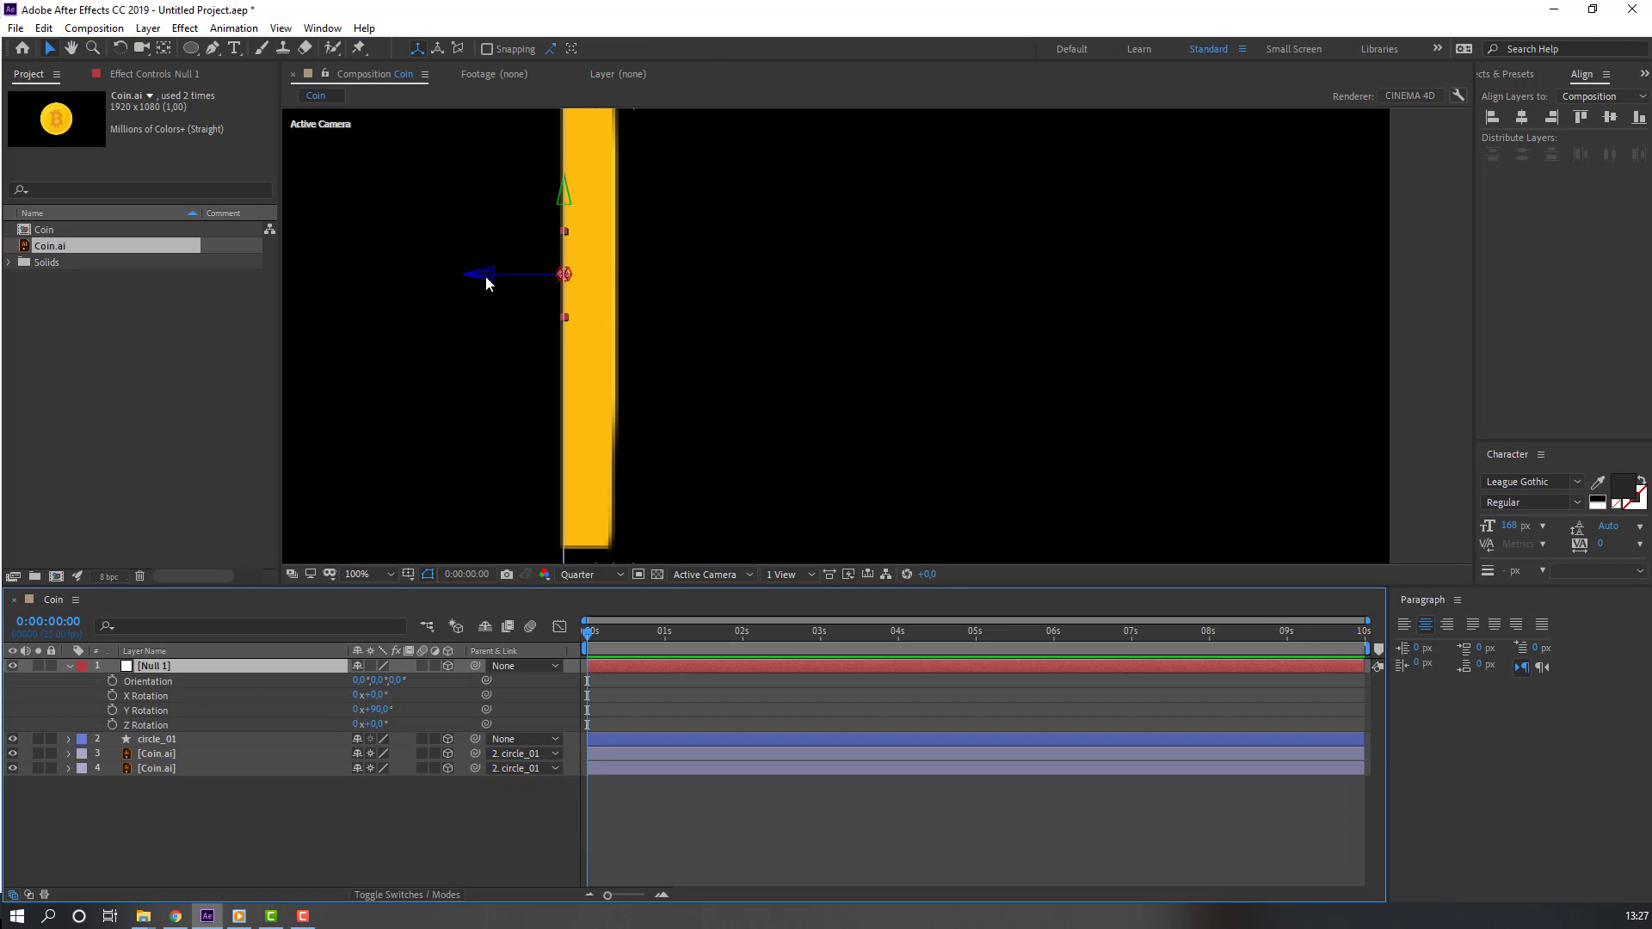
{"action": "left_click_drag", "start_coordinate": [487, 276], "coordinate": [516, 298]}
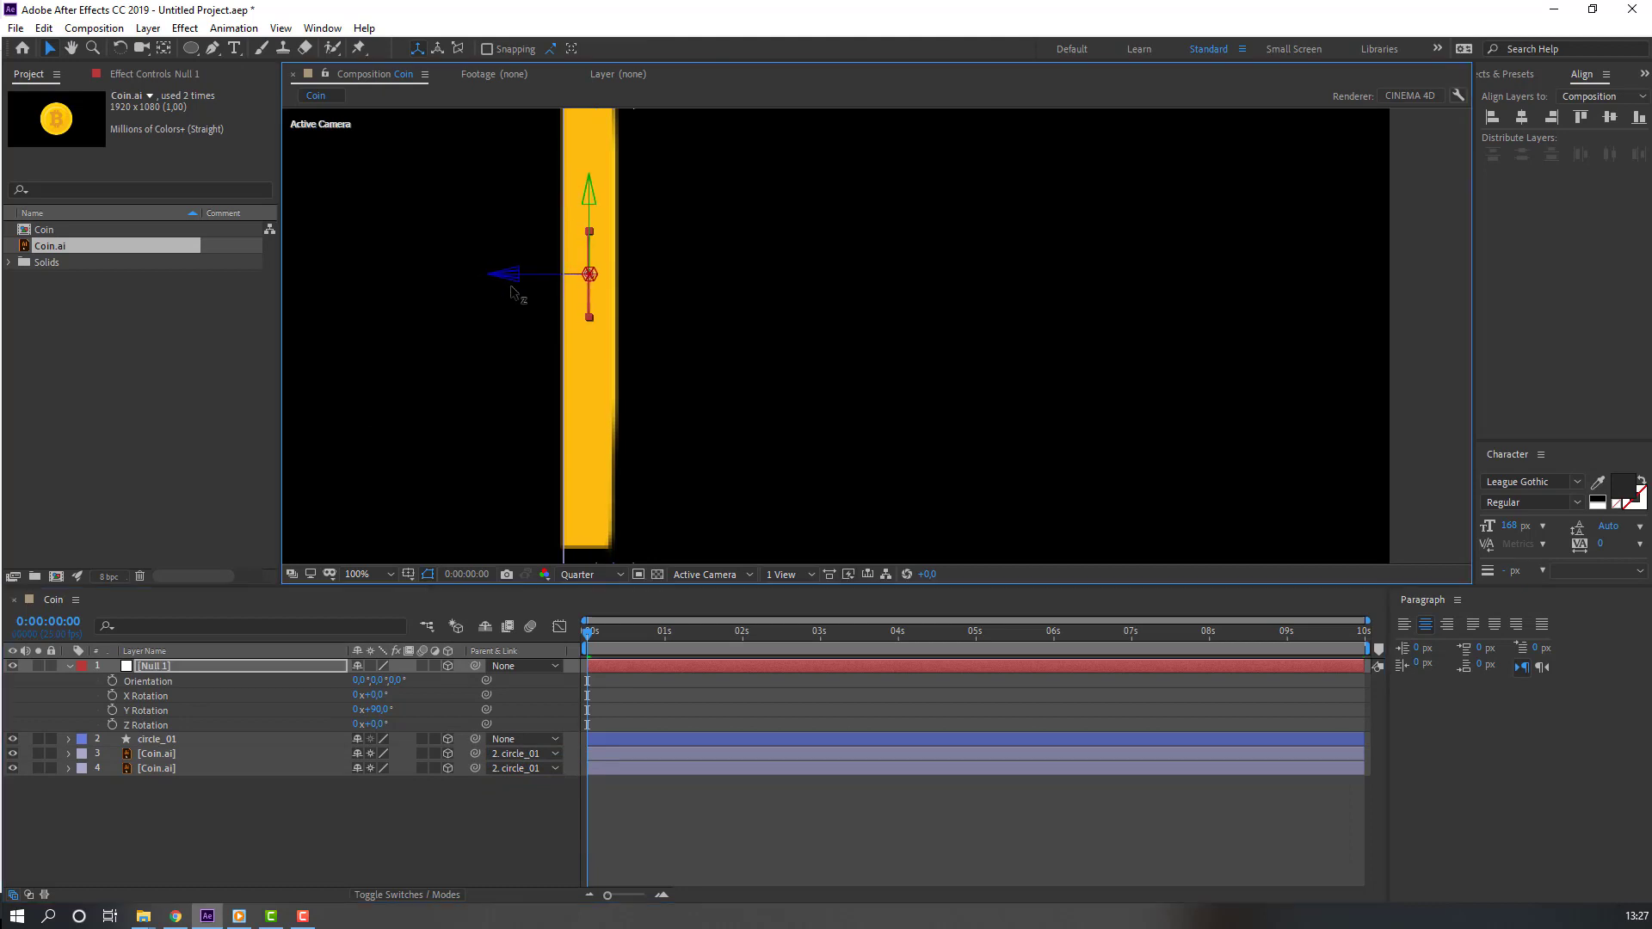
{"action": "left_click", "coordinate": [165, 739]}
{"action": "left_click_drag", "start_coordinate": [476, 737], "coordinate": [152, 664]}
Step: Spin the coin with the Y Rotation of Null 1 to check its pivot, and reset the rotation to 0°
{"action": "left_click", "coordinate": [152, 664]}
{"action": "key", "text": "comma"}
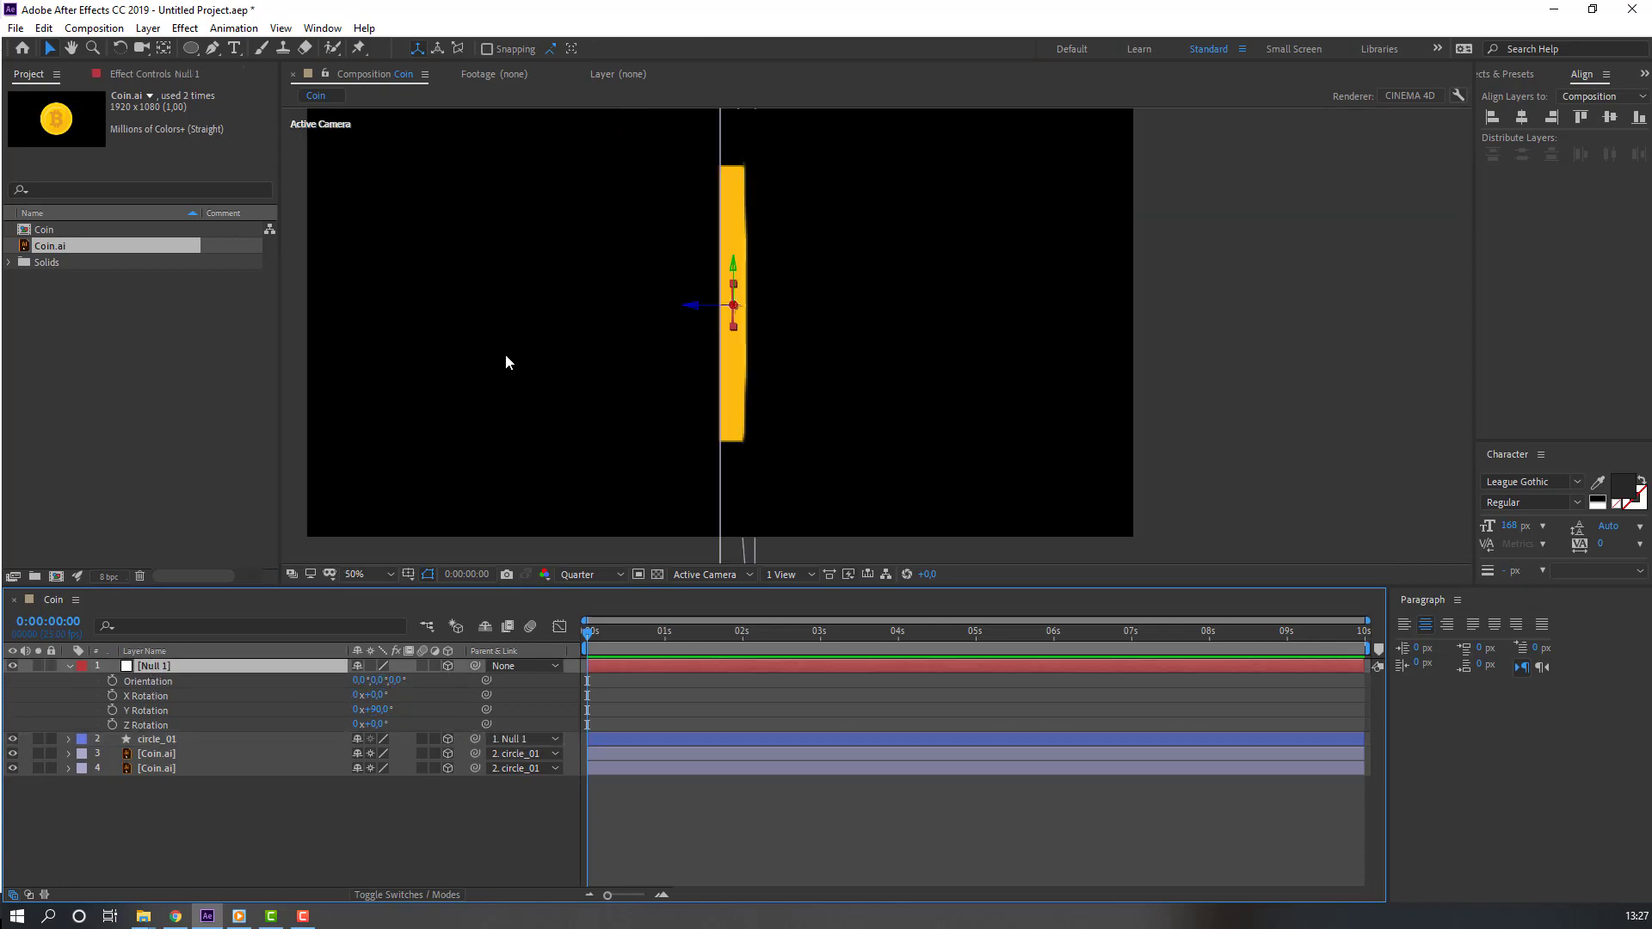
{"action": "left_click_drag", "start_coordinate": [388, 718], "coordinate": [747, 688]}
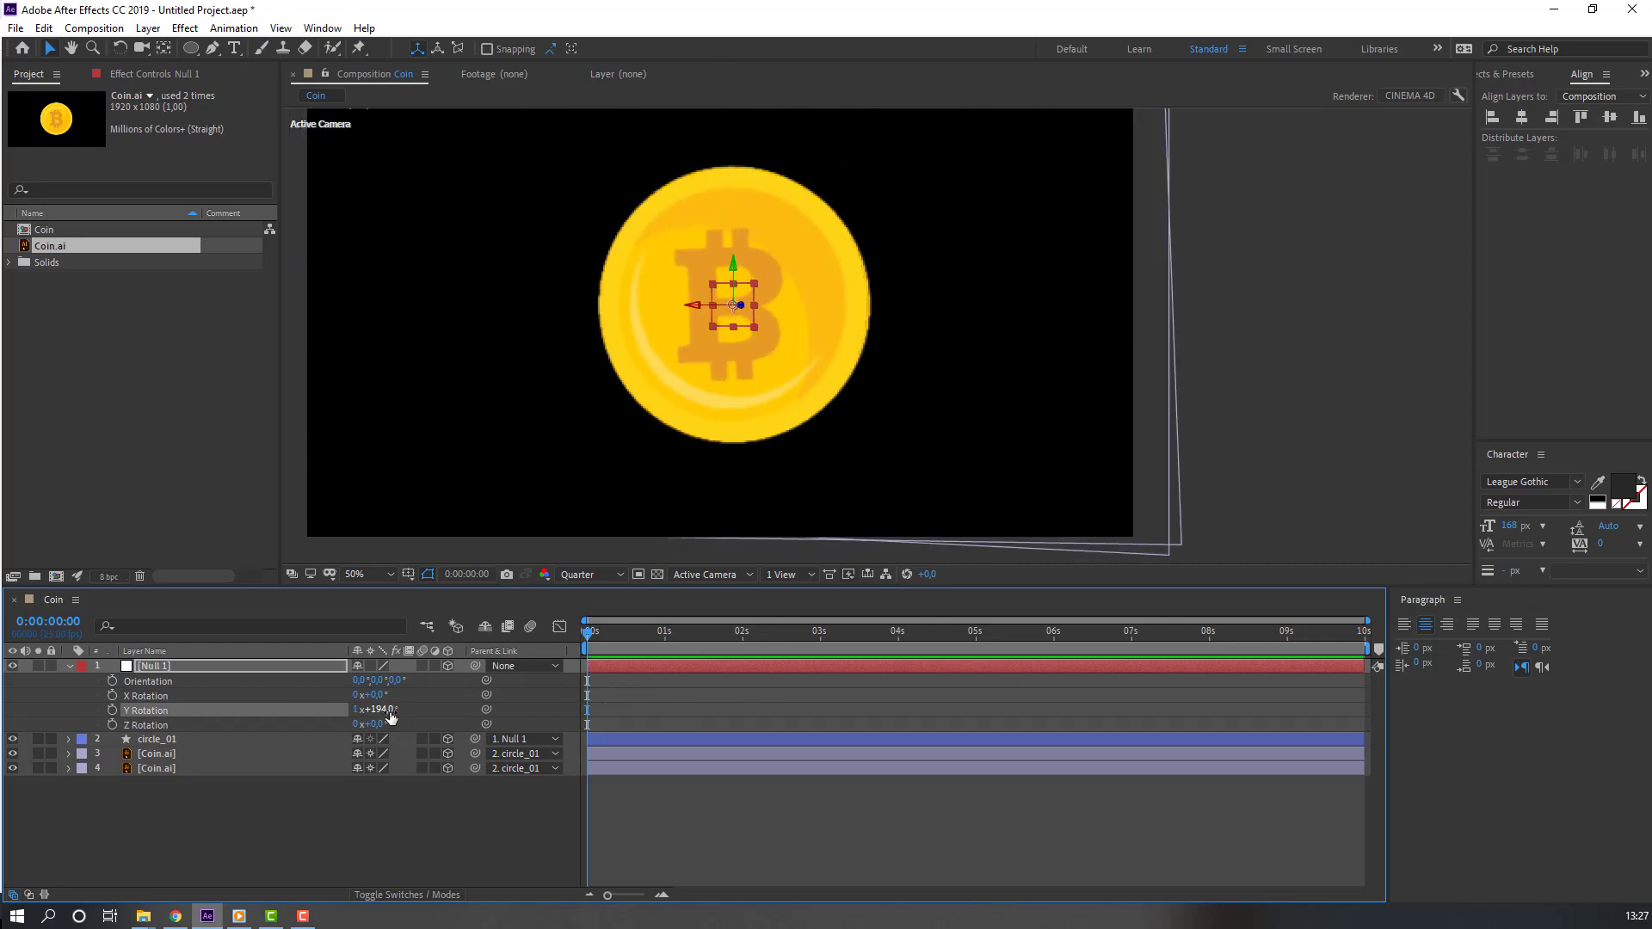
{"action": "key", "text": "Return"}
{"action": "left_click", "coordinate": [354, 710]}
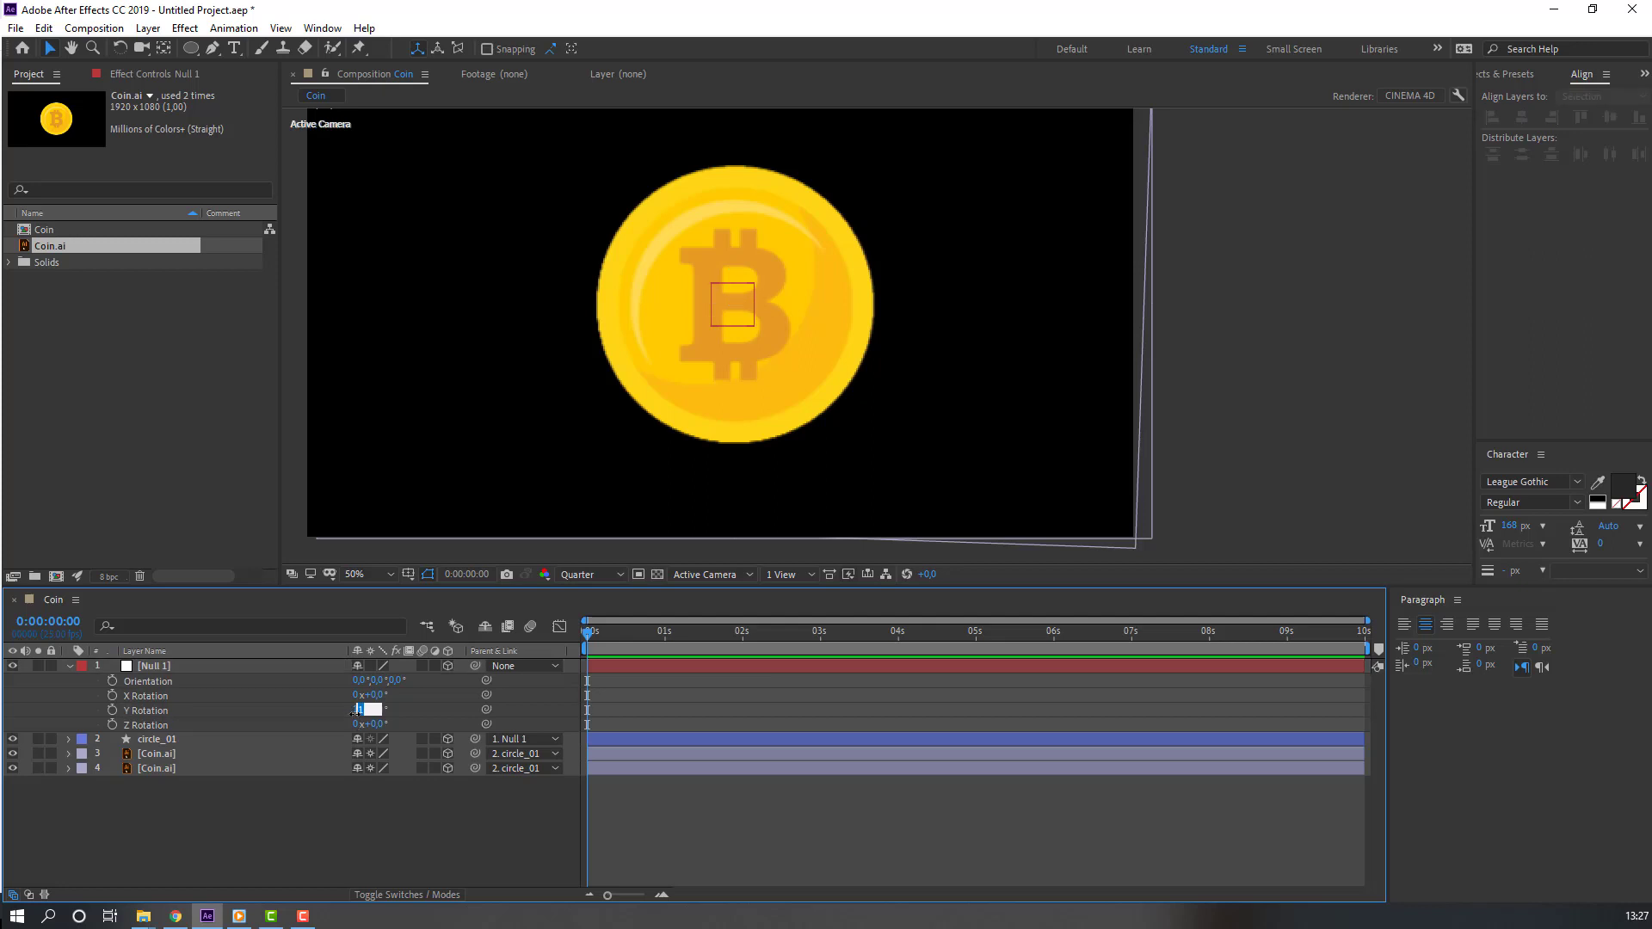
{"action": "type", "text": "0"}
{"action": "key", "text": "Return"}
Step: Create a white full-frame solid named BG and place it below all the other layers
{"action": "left_click", "coordinate": [227, 843]}
{"action": "right_click", "coordinate": [195, 824]}
{"action": "mouse_move", "coordinate": [262, 647]}
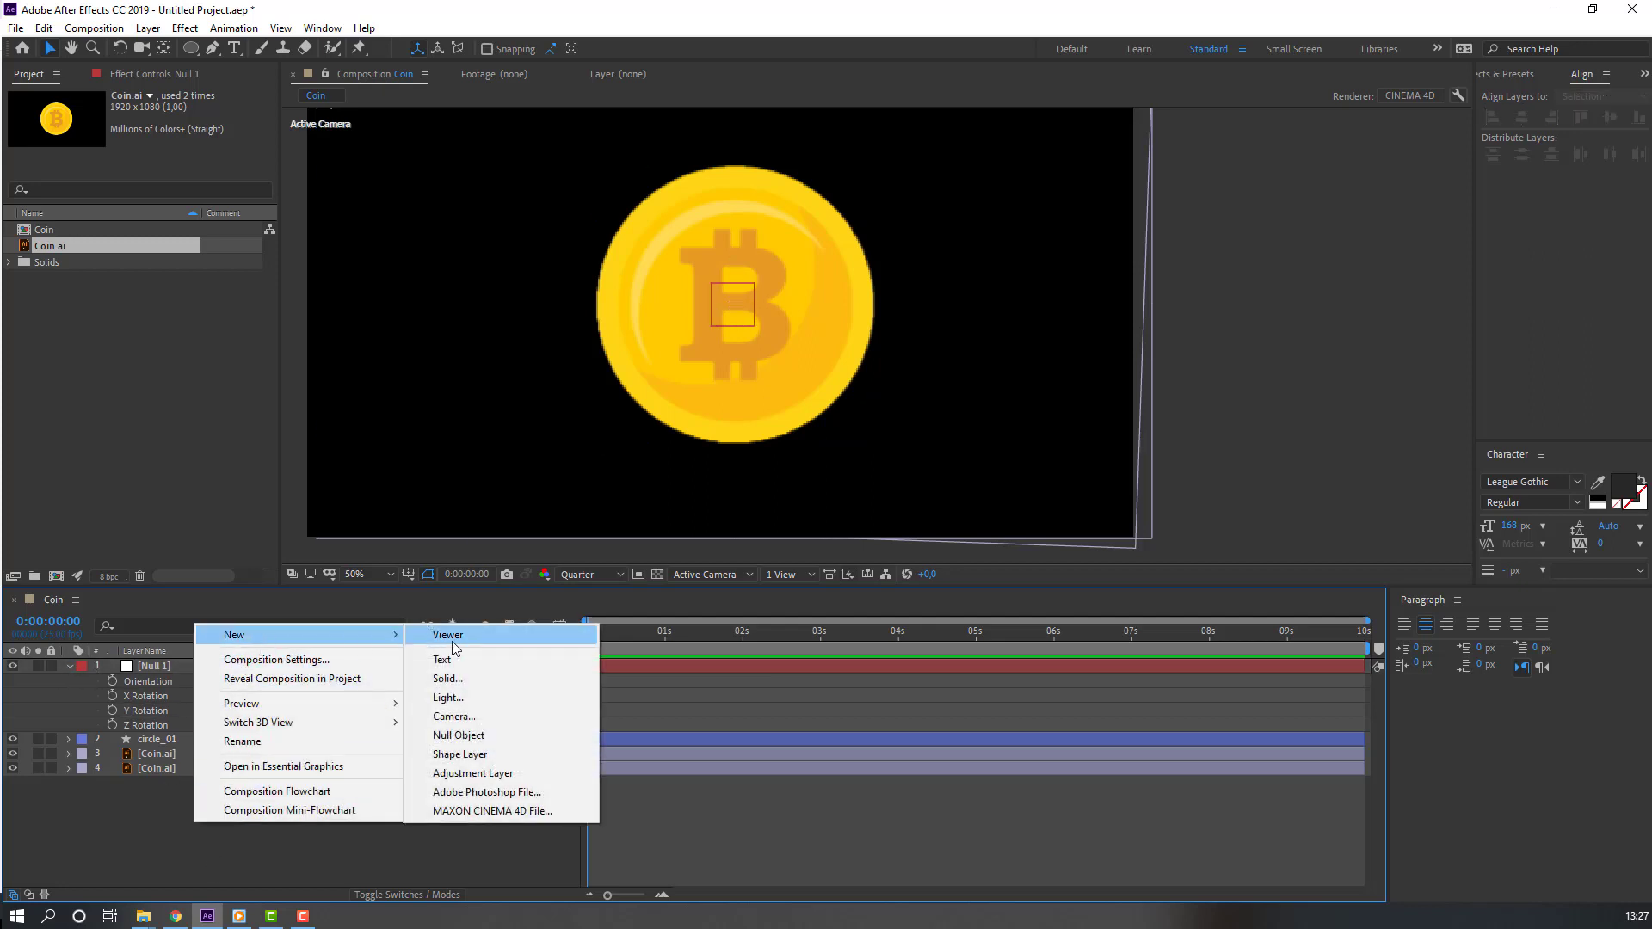
{"action": "left_click", "coordinate": [448, 679]}
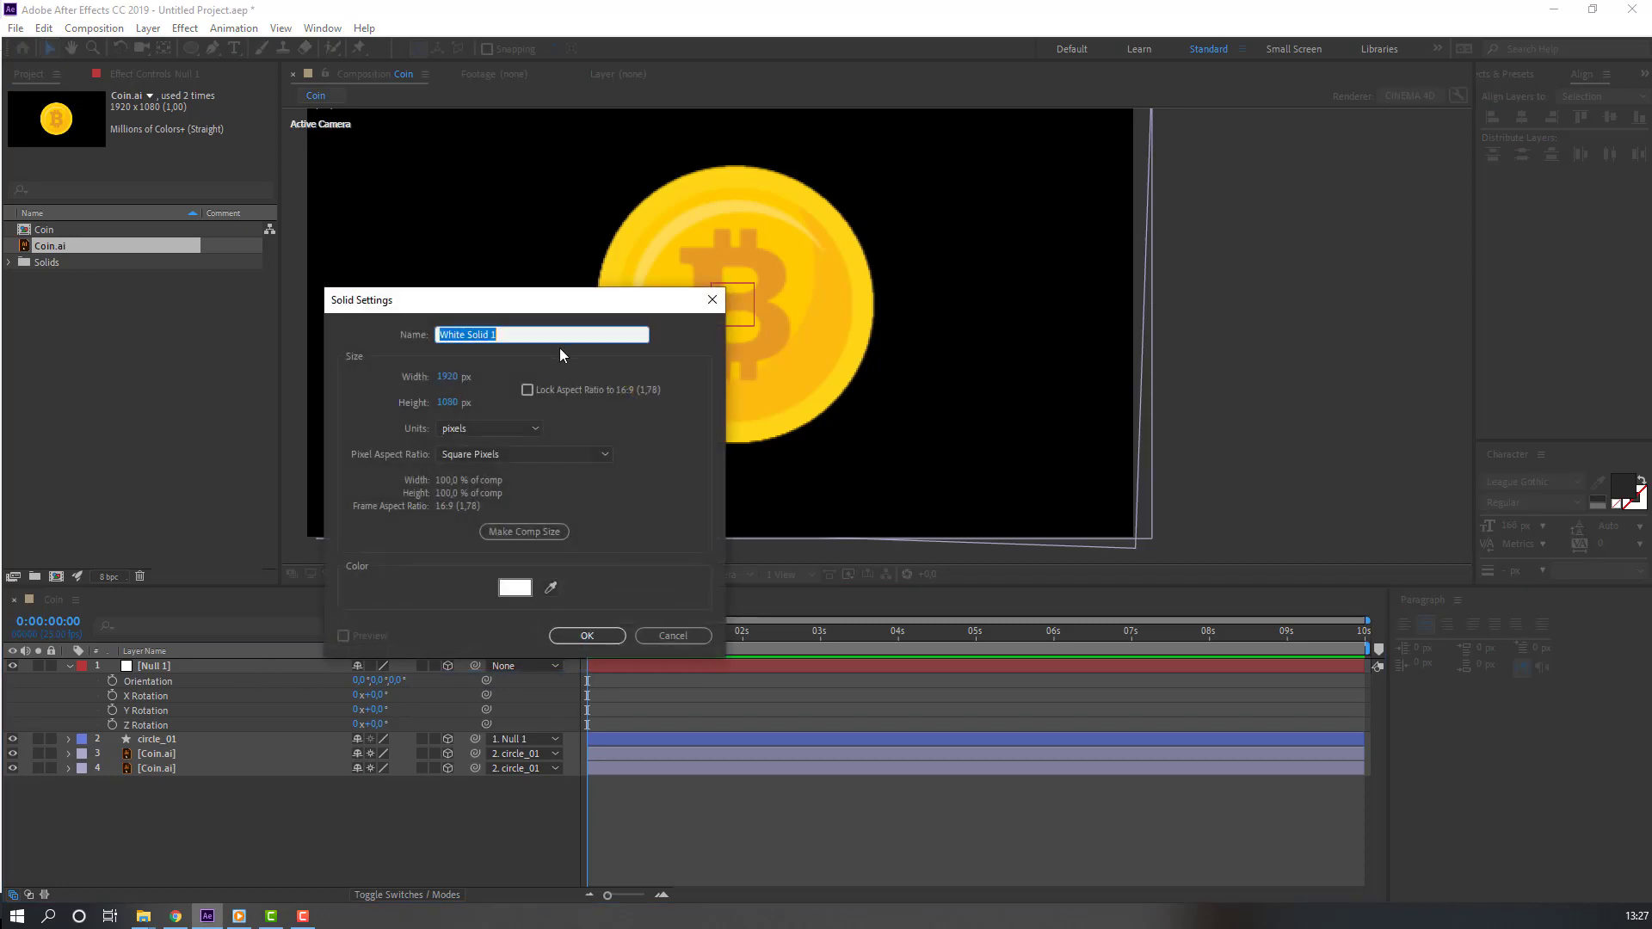
{"action": "type", "text": "BG"}
{"action": "key", "text": "Return"}
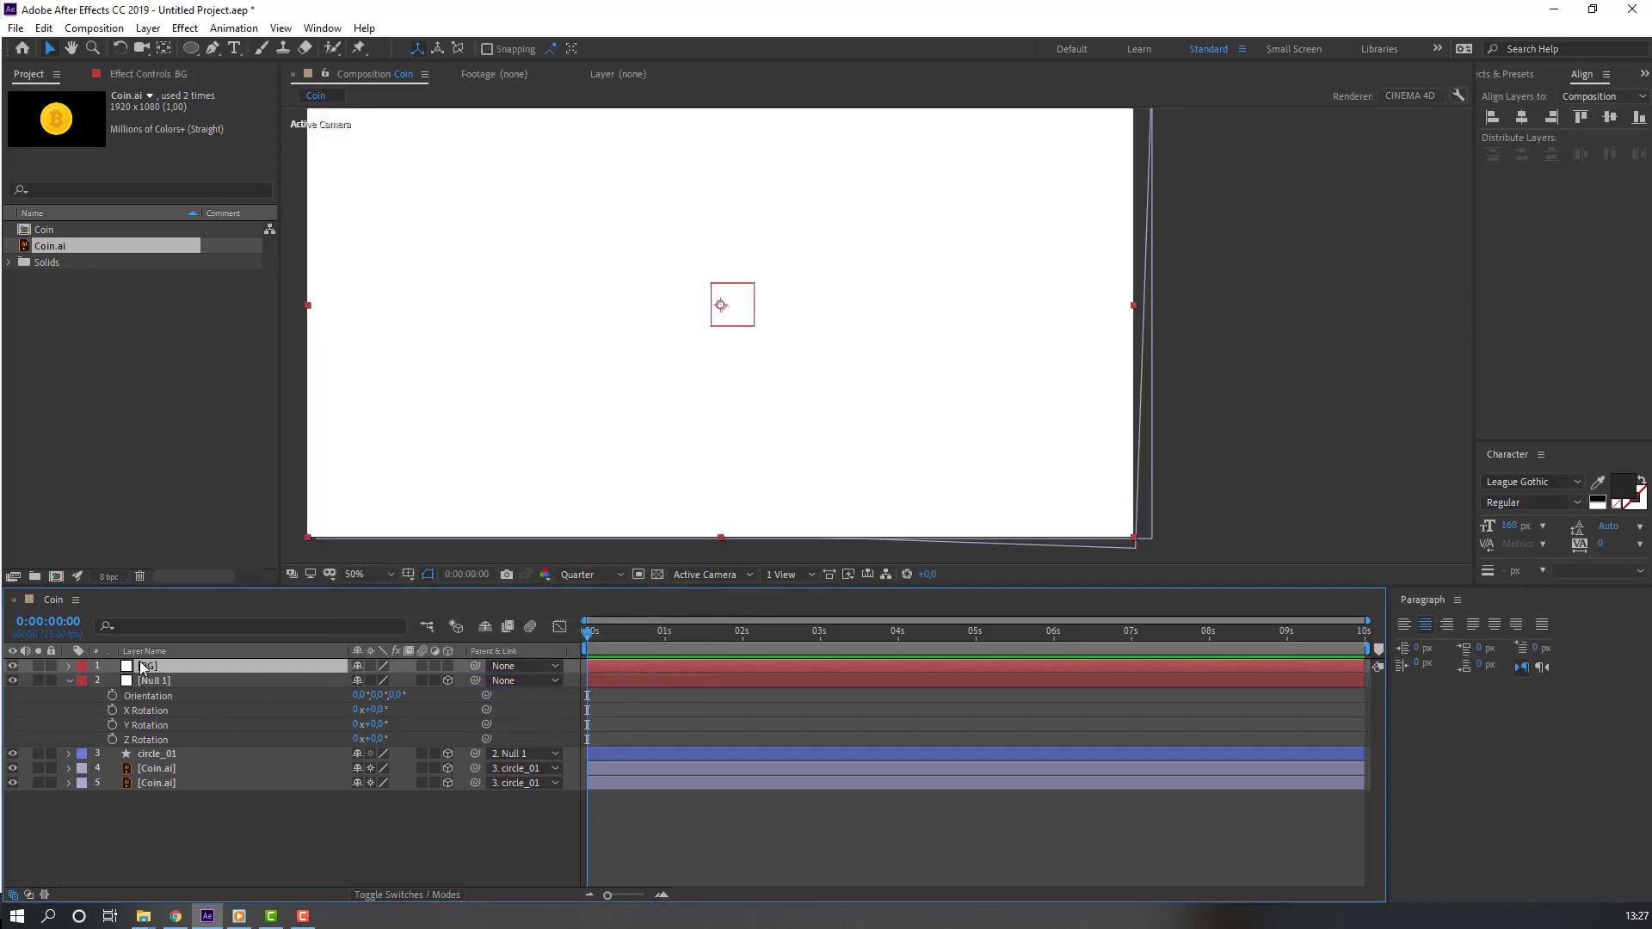
{"action": "left_click_drag", "start_coordinate": [142, 667], "coordinate": [233, 829]}
{"action": "key", "text": "comma"}
{"action": "key", "text": "comma"}
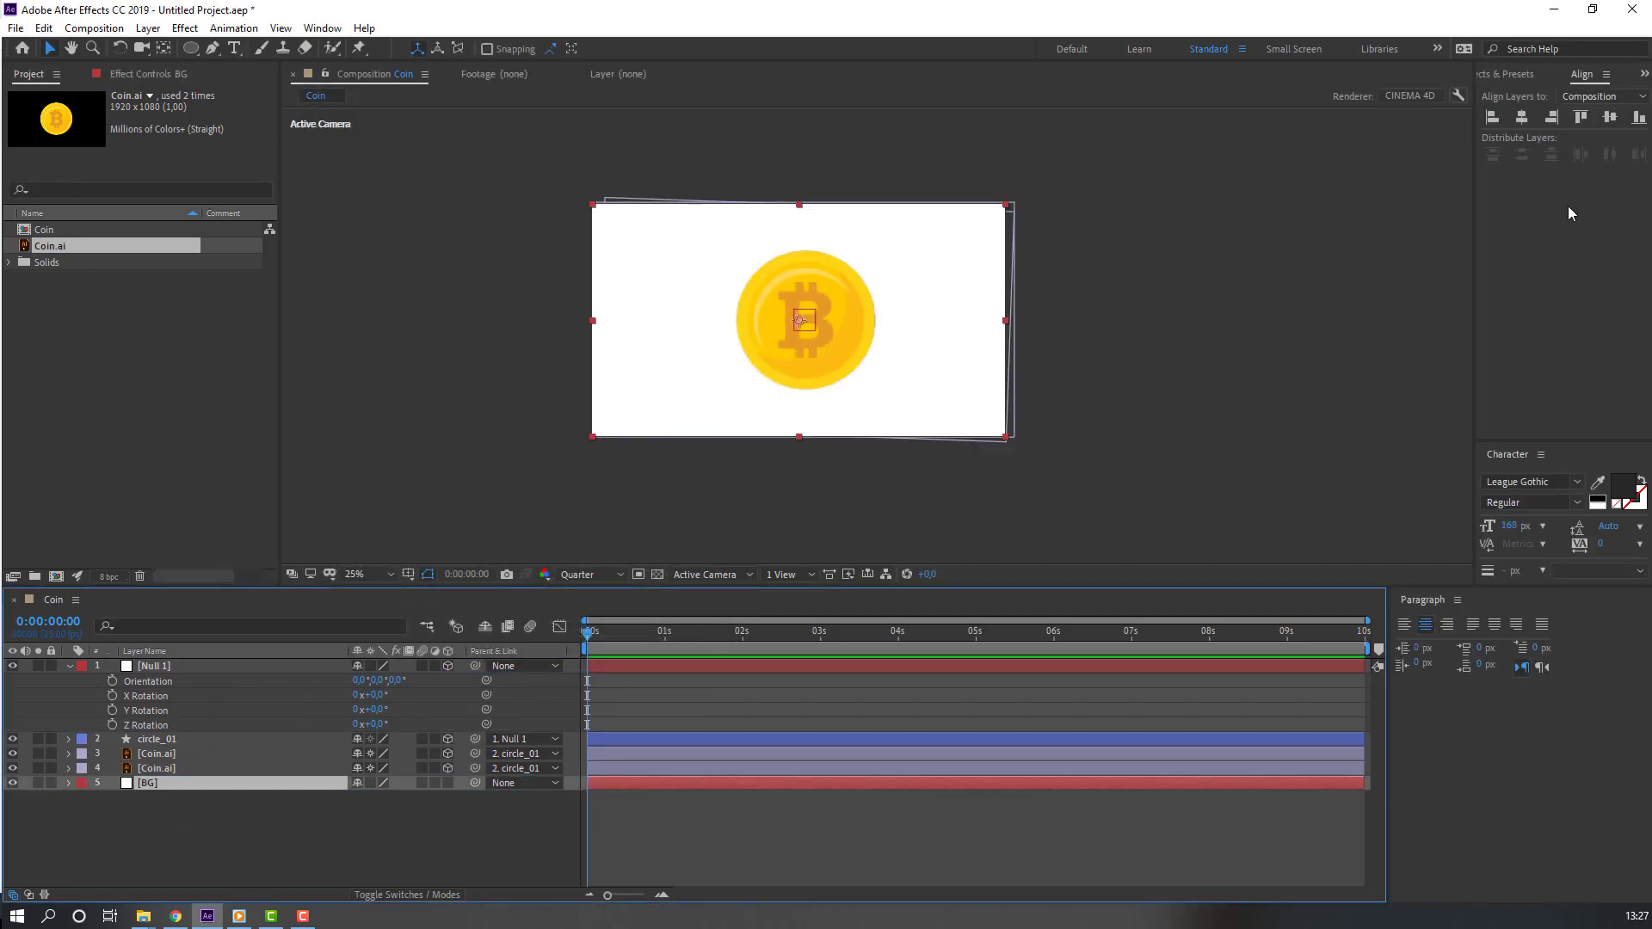
Step: Find the Fill effect and apply it to the BG solid
{"action": "left_click", "coordinate": [1520, 75]}
{"action": "left_click", "coordinate": [1528, 93]}
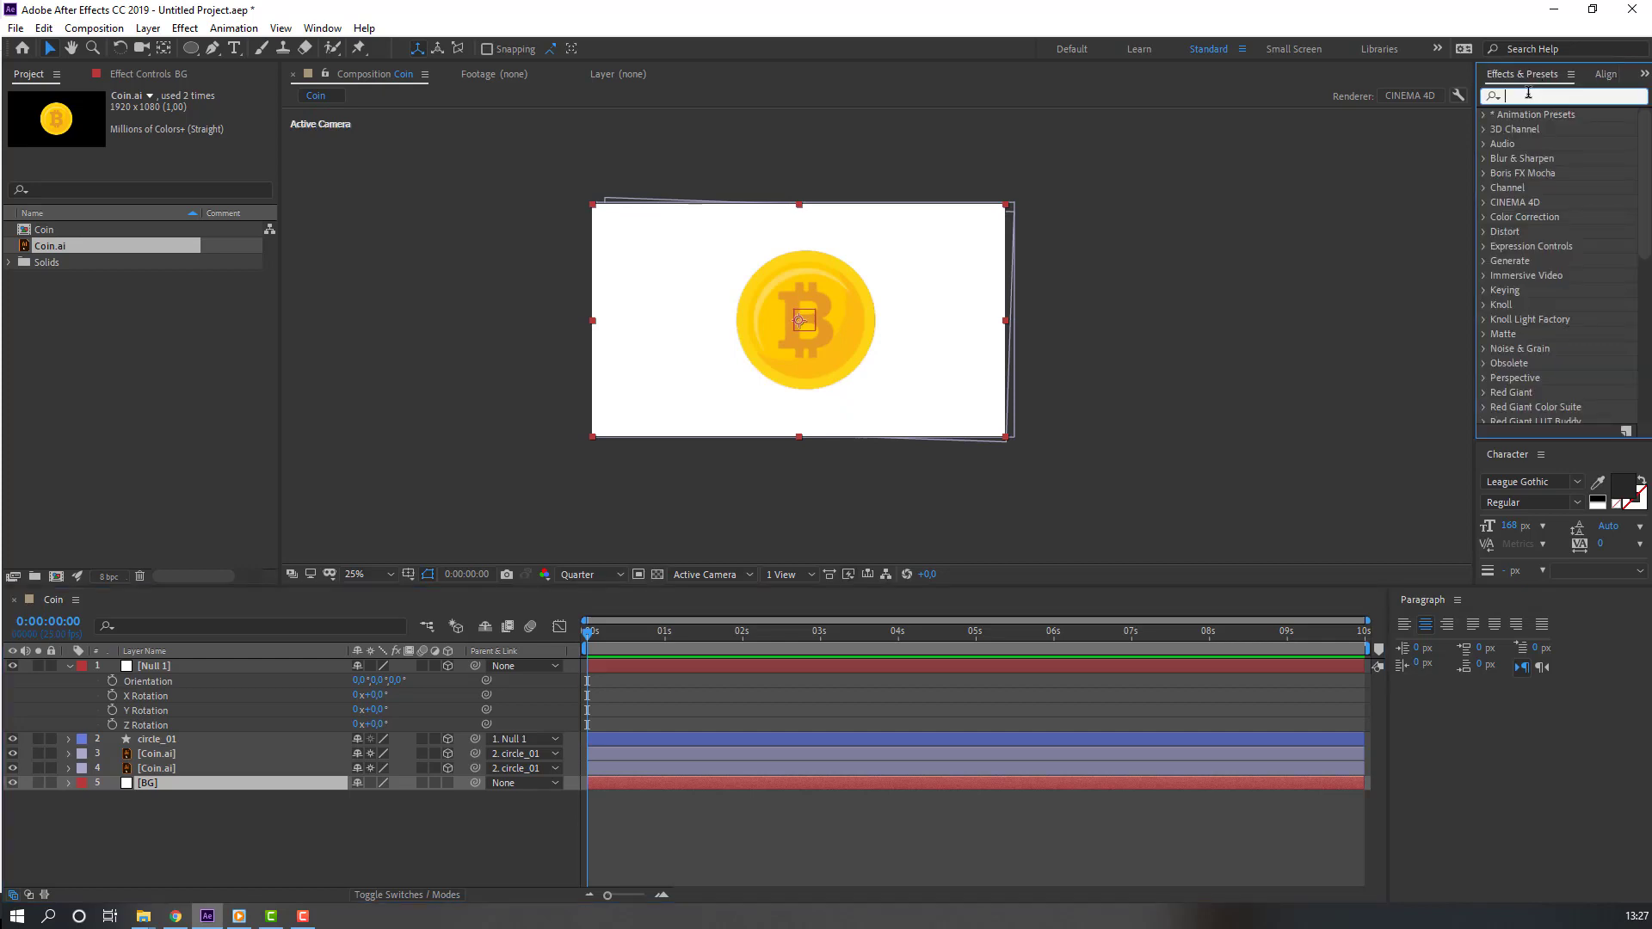
{"action": "type", "text": "fl"}
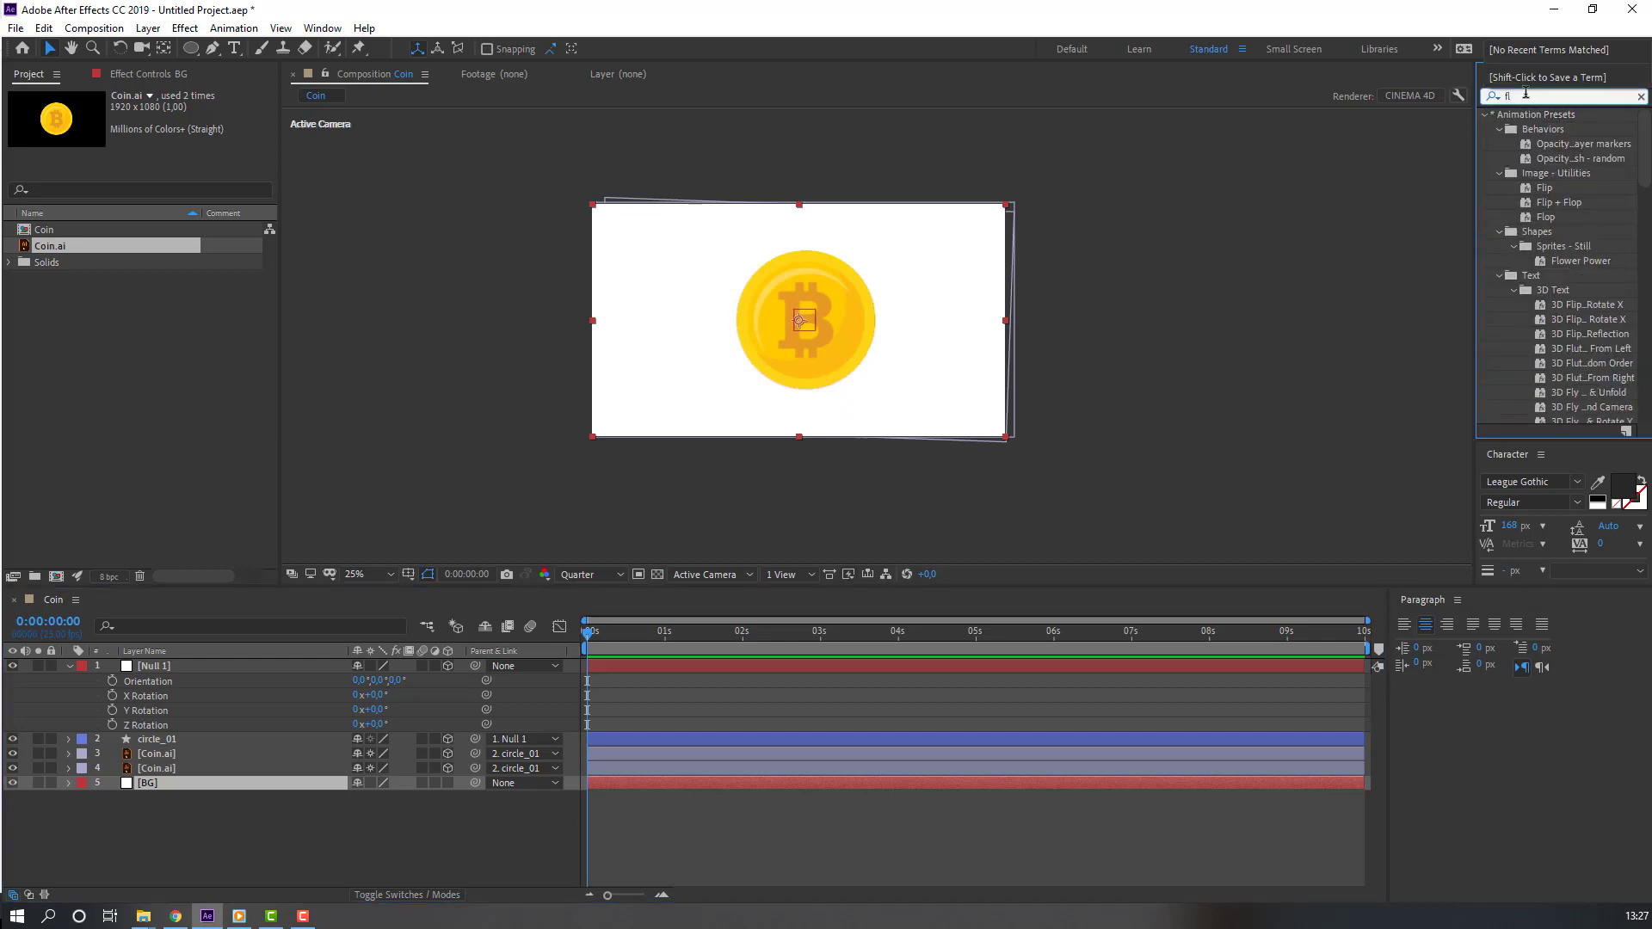
{"action": "type", "text": "il"}
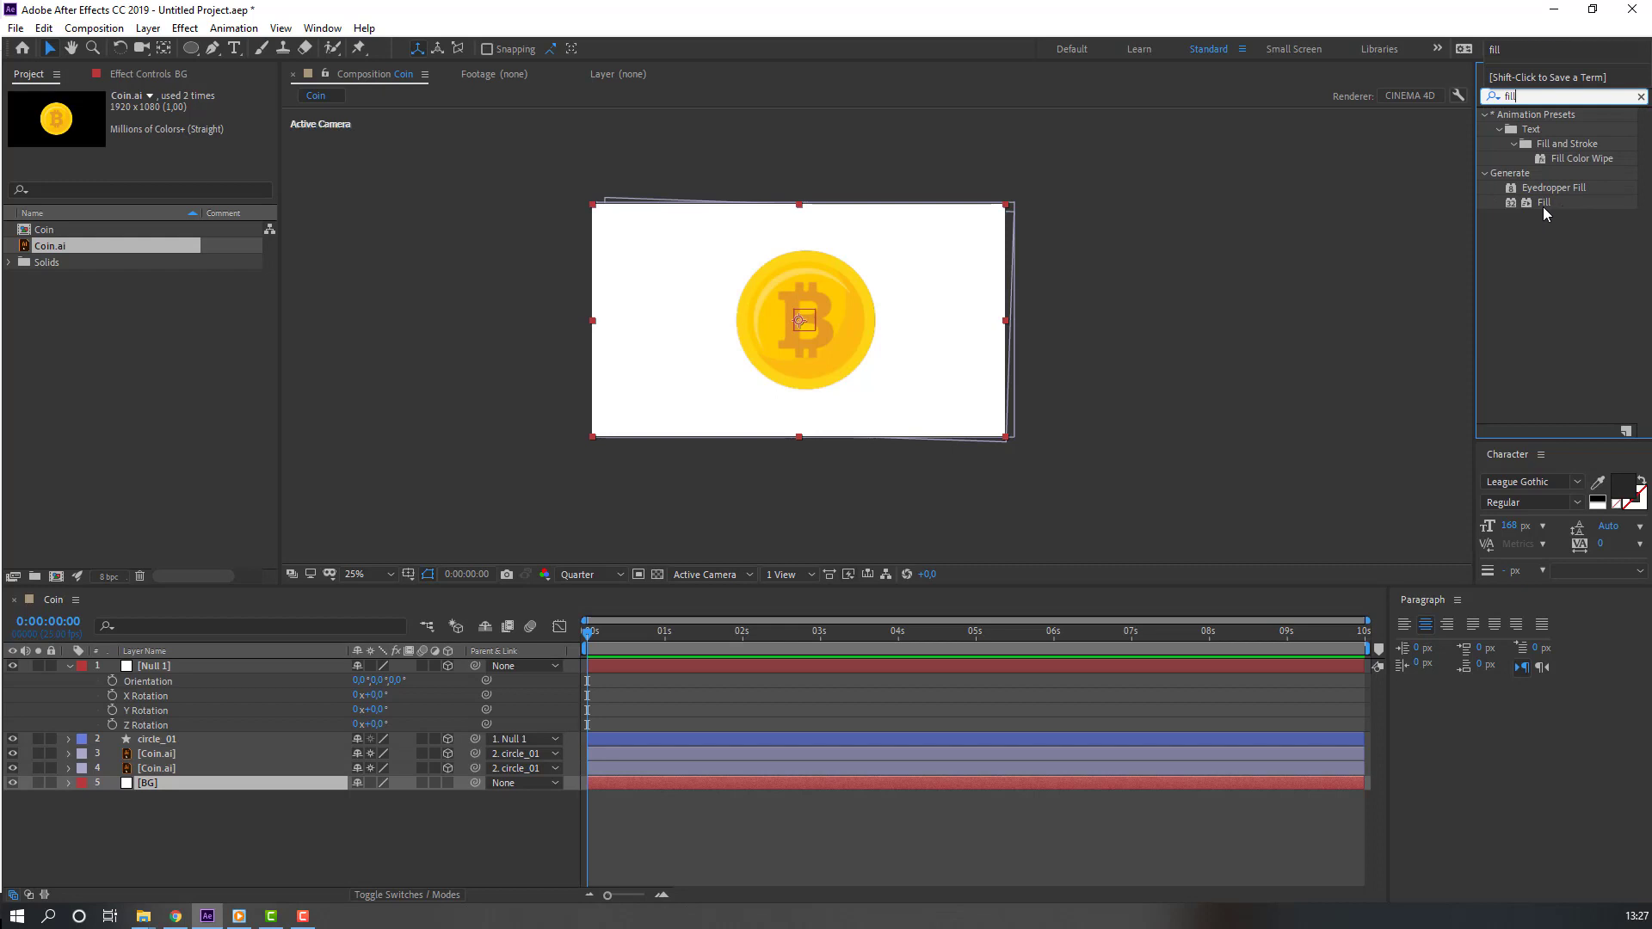
{"action": "left_click_drag", "start_coordinate": [1542, 207], "coordinate": [141, 784]}
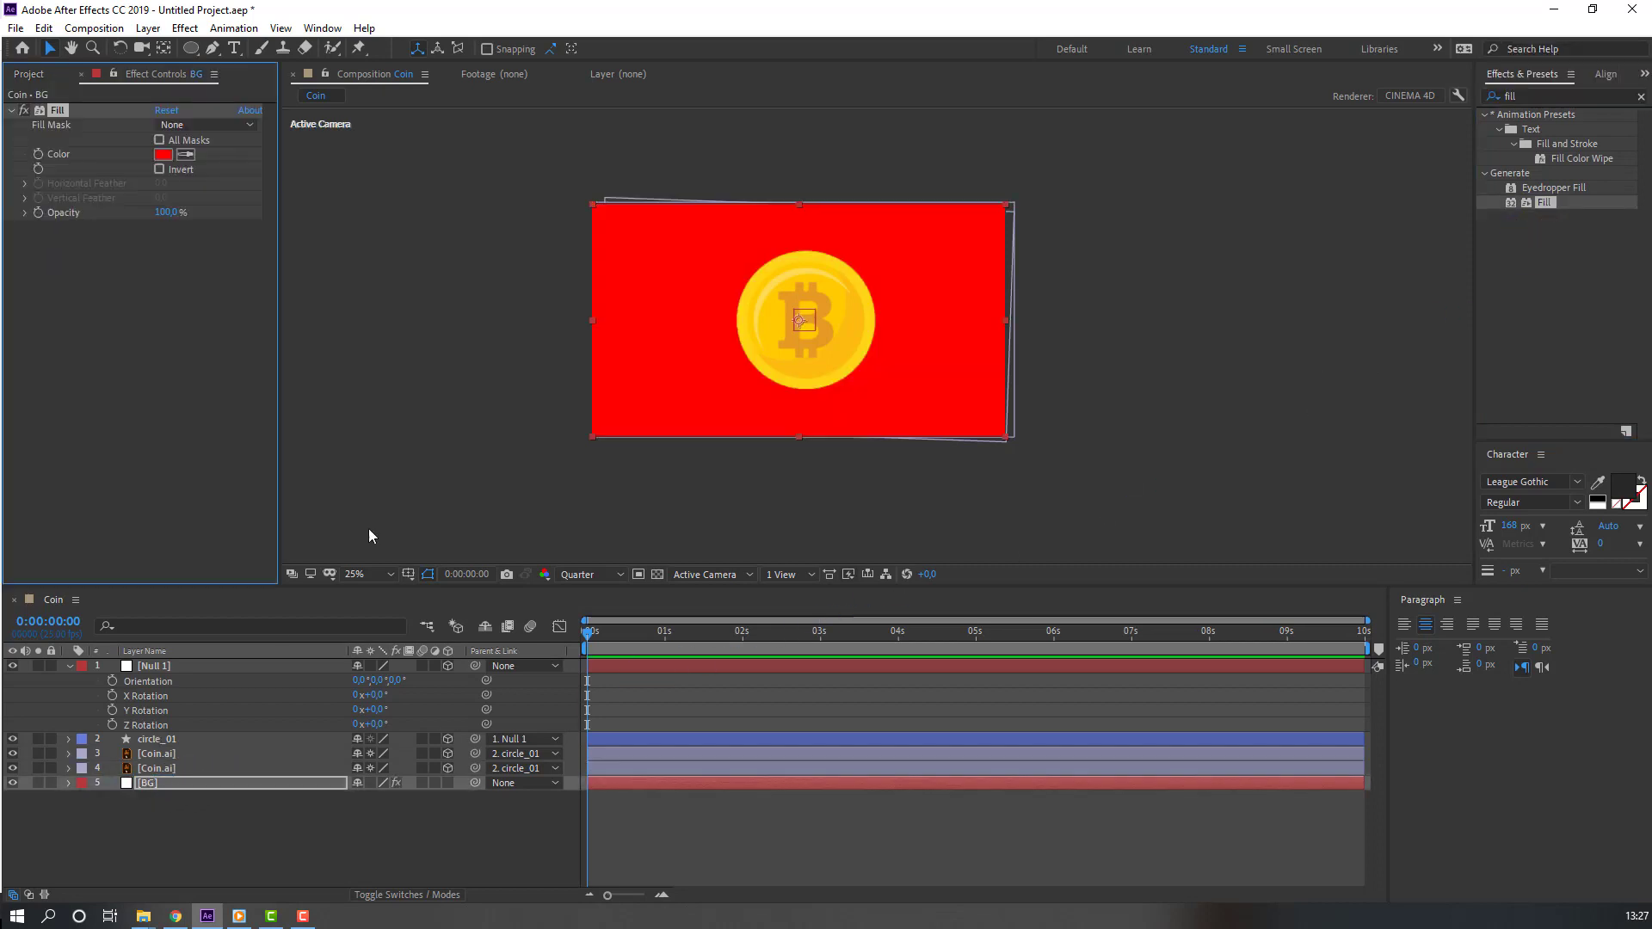
Step: Set the Fill color of BG to light blue and lock the BG layer
{"action": "left_click", "coordinate": [163, 154]}
{"action": "left_click_drag", "start_coordinate": [366, 558], "coordinate": [280, 408]}
{"action": "left_click", "coordinate": [502, 409]}
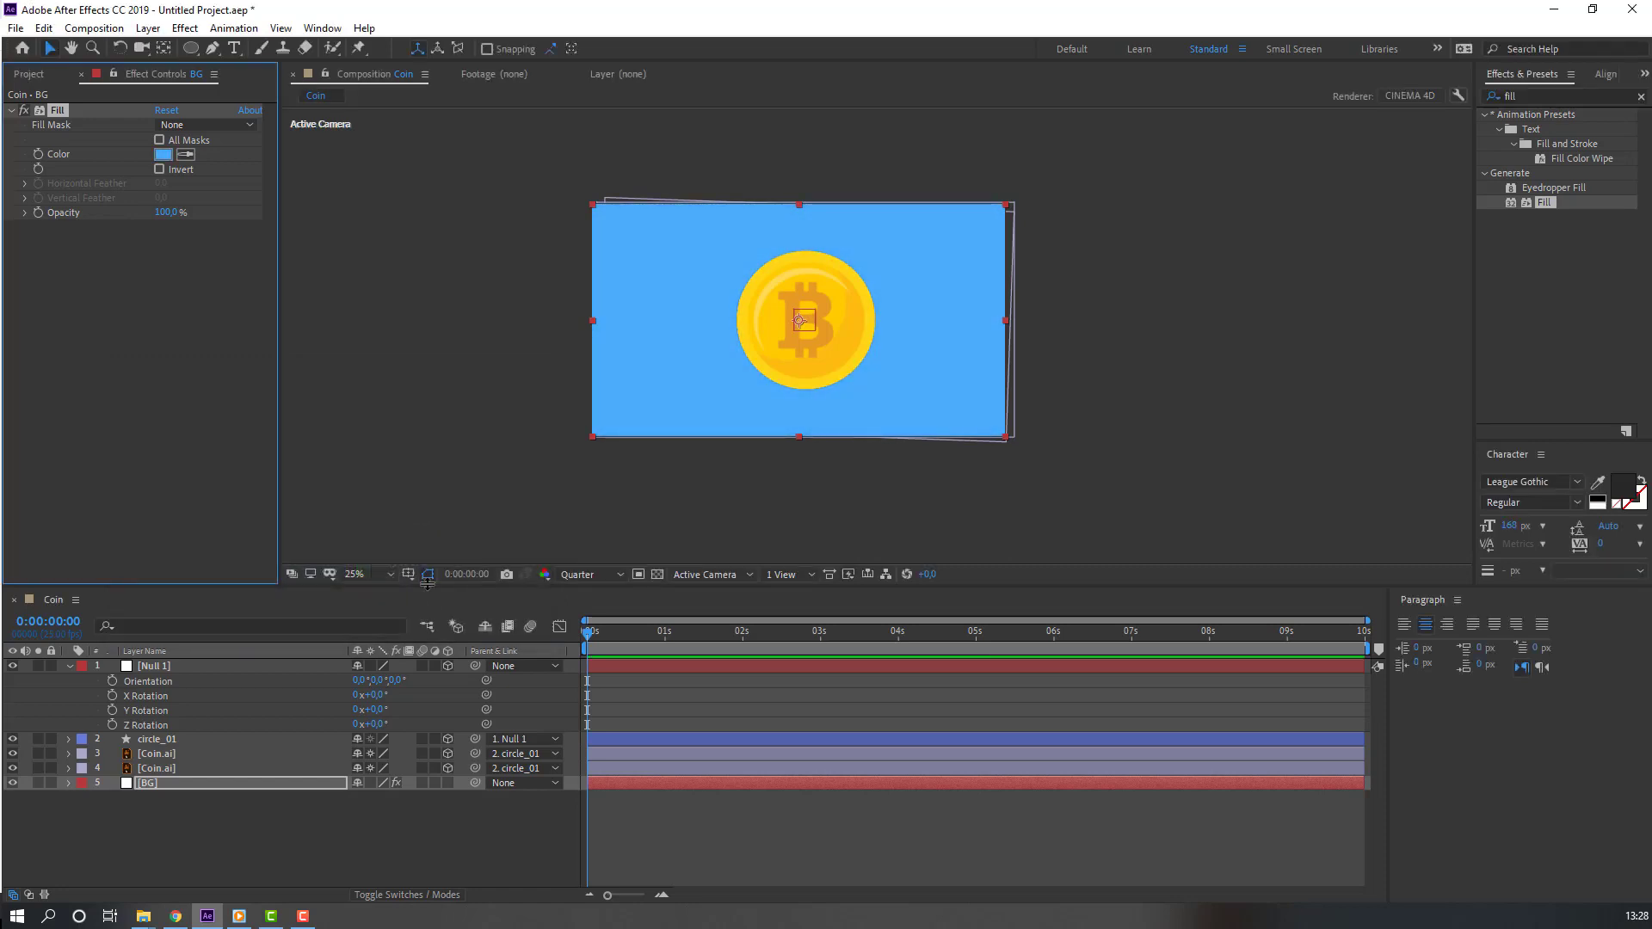
{"action": "left_click", "coordinate": [361, 575]}
{"action": "left_click", "coordinate": [370, 612]}
{"action": "left_click", "coordinate": [529, 602]}
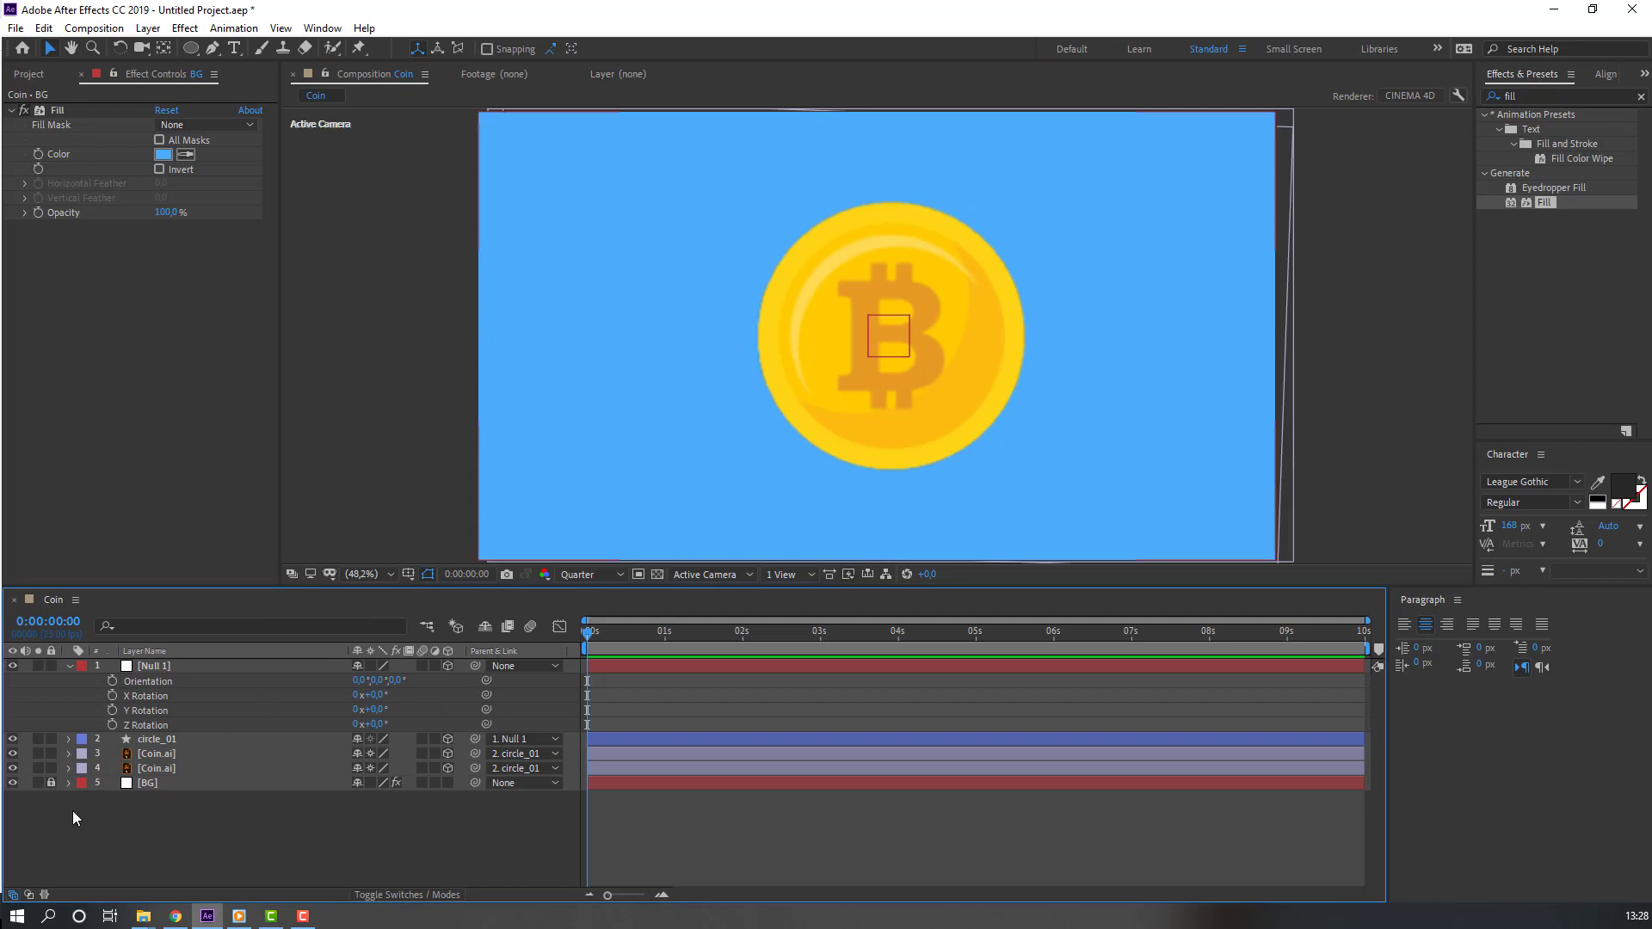
Step: Move Null 1 back in depth and above the frame, with its Position at 908, -677, 1560
{"action": "left_click", "coordinate": [158, 665]}
{"action": "scroll", "coordinate": [750, 516], "scroll_direction": "down", "scroll_amount": 2}
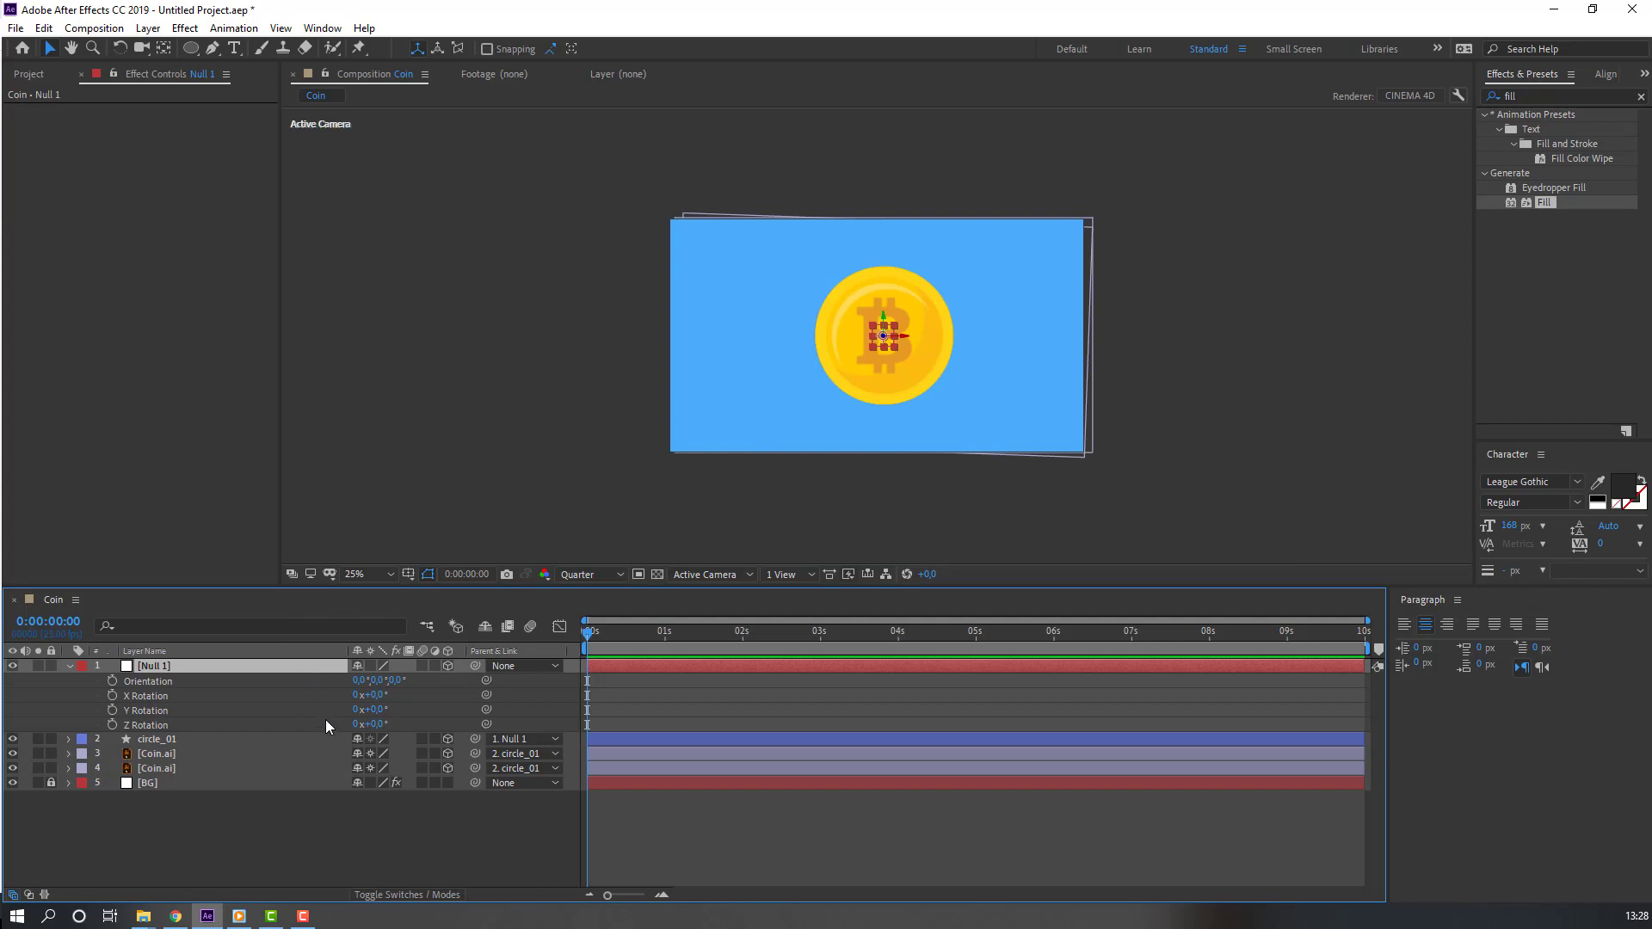
{"action": "key", "text": "p"}
{"action": "left_click_drag", "start_coordinate": [408, 683], "coordinate": [739, 645]}
{"action": "key", "text": "Return"}
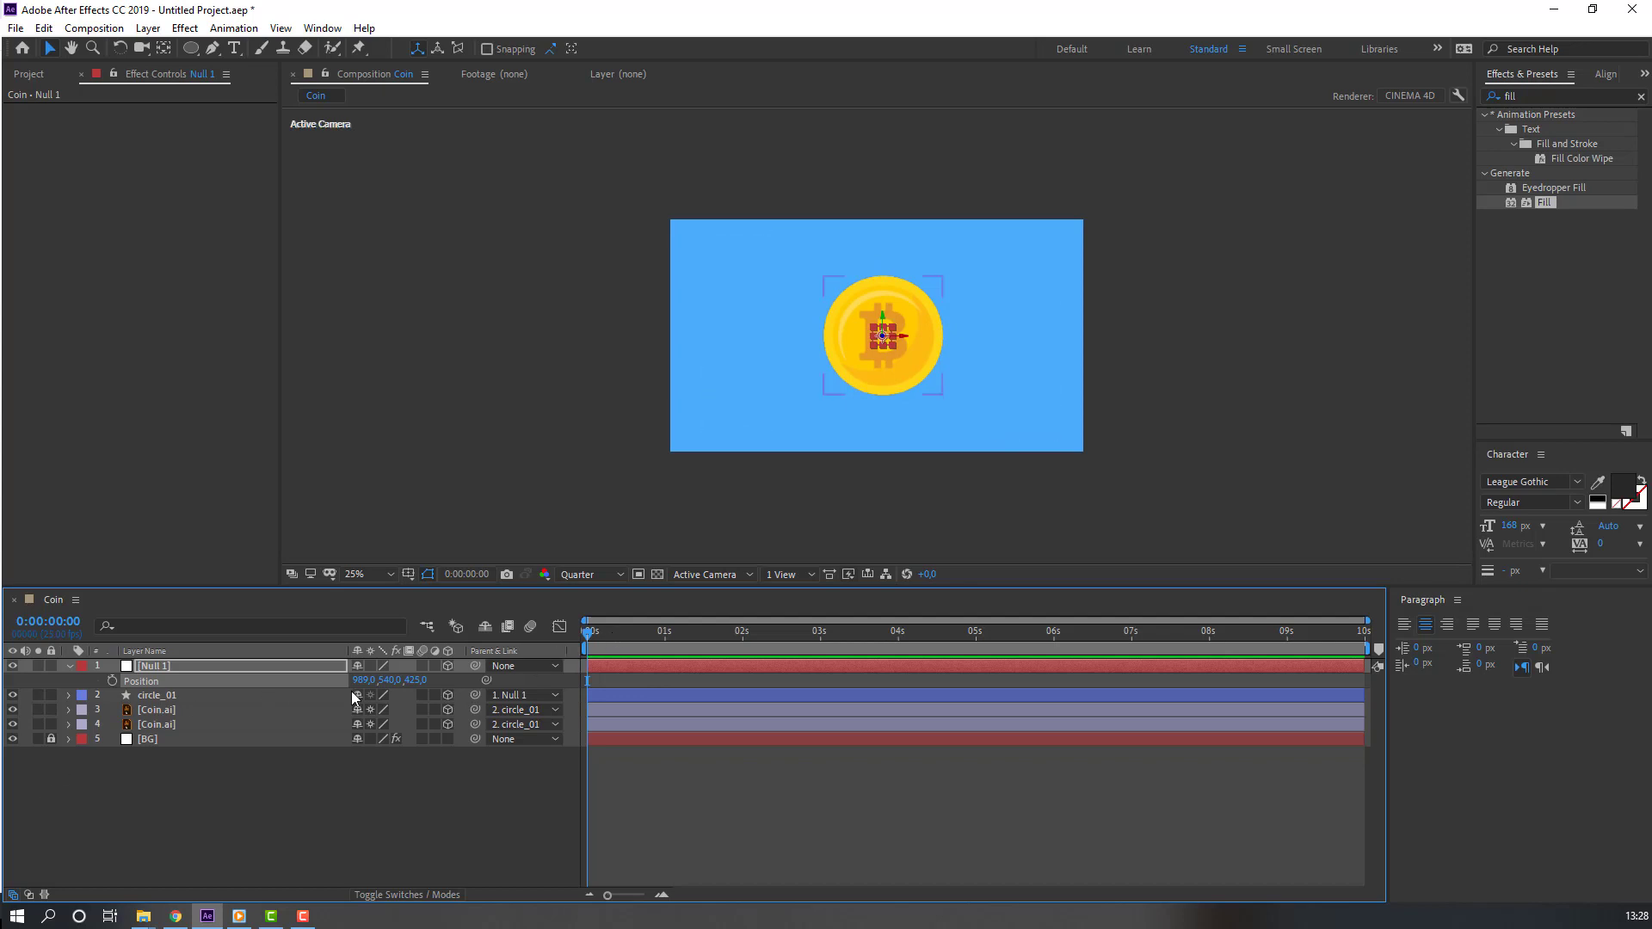
{"action": "left_click_drag", "start_coordinate": [396, 686], "coordinate": [153, 685]}
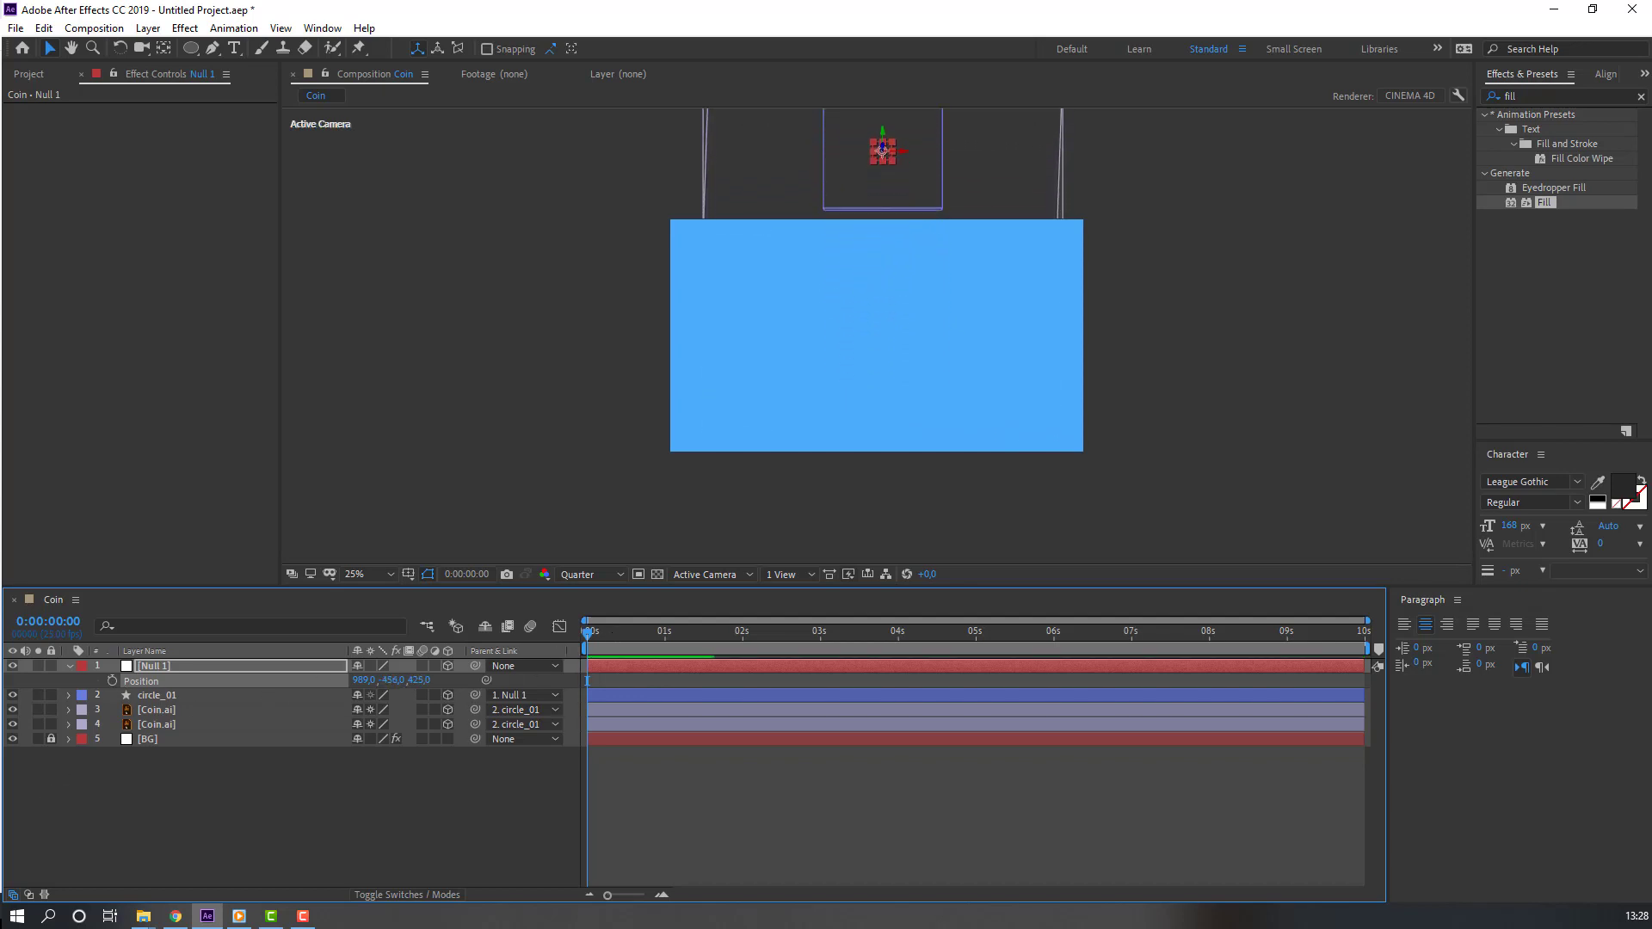
{"action": "left_click_drag", "start_coordinate": [420, 680], "coordinate": [1396, 683]}
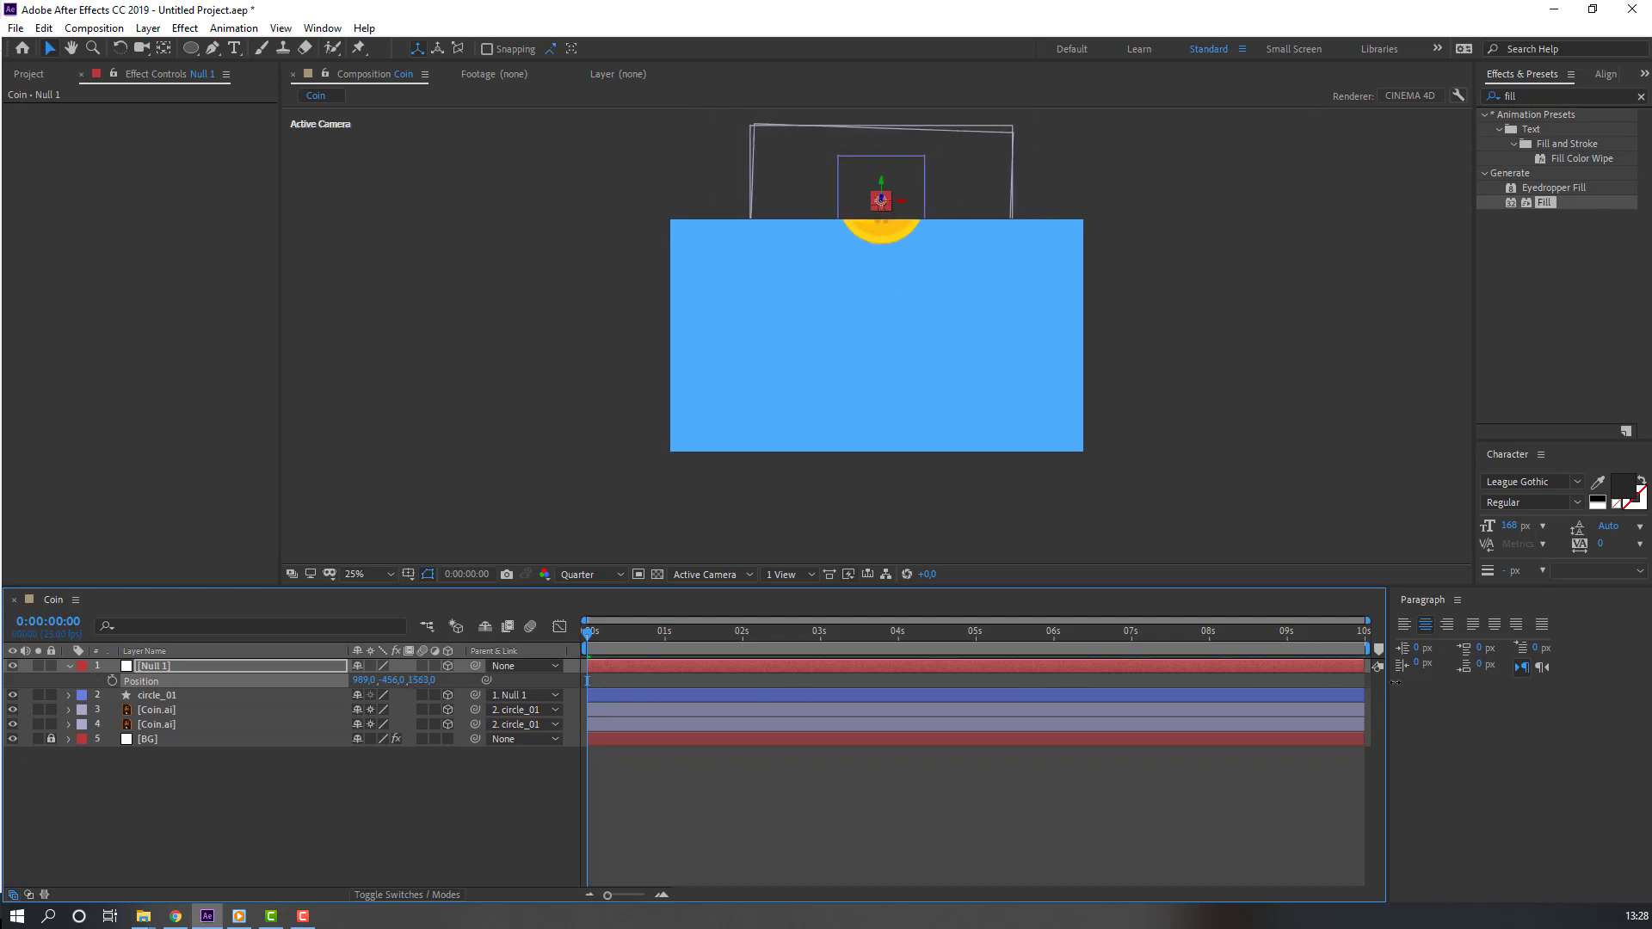
{"action": "left_click", "coordinate": [251, 694]}
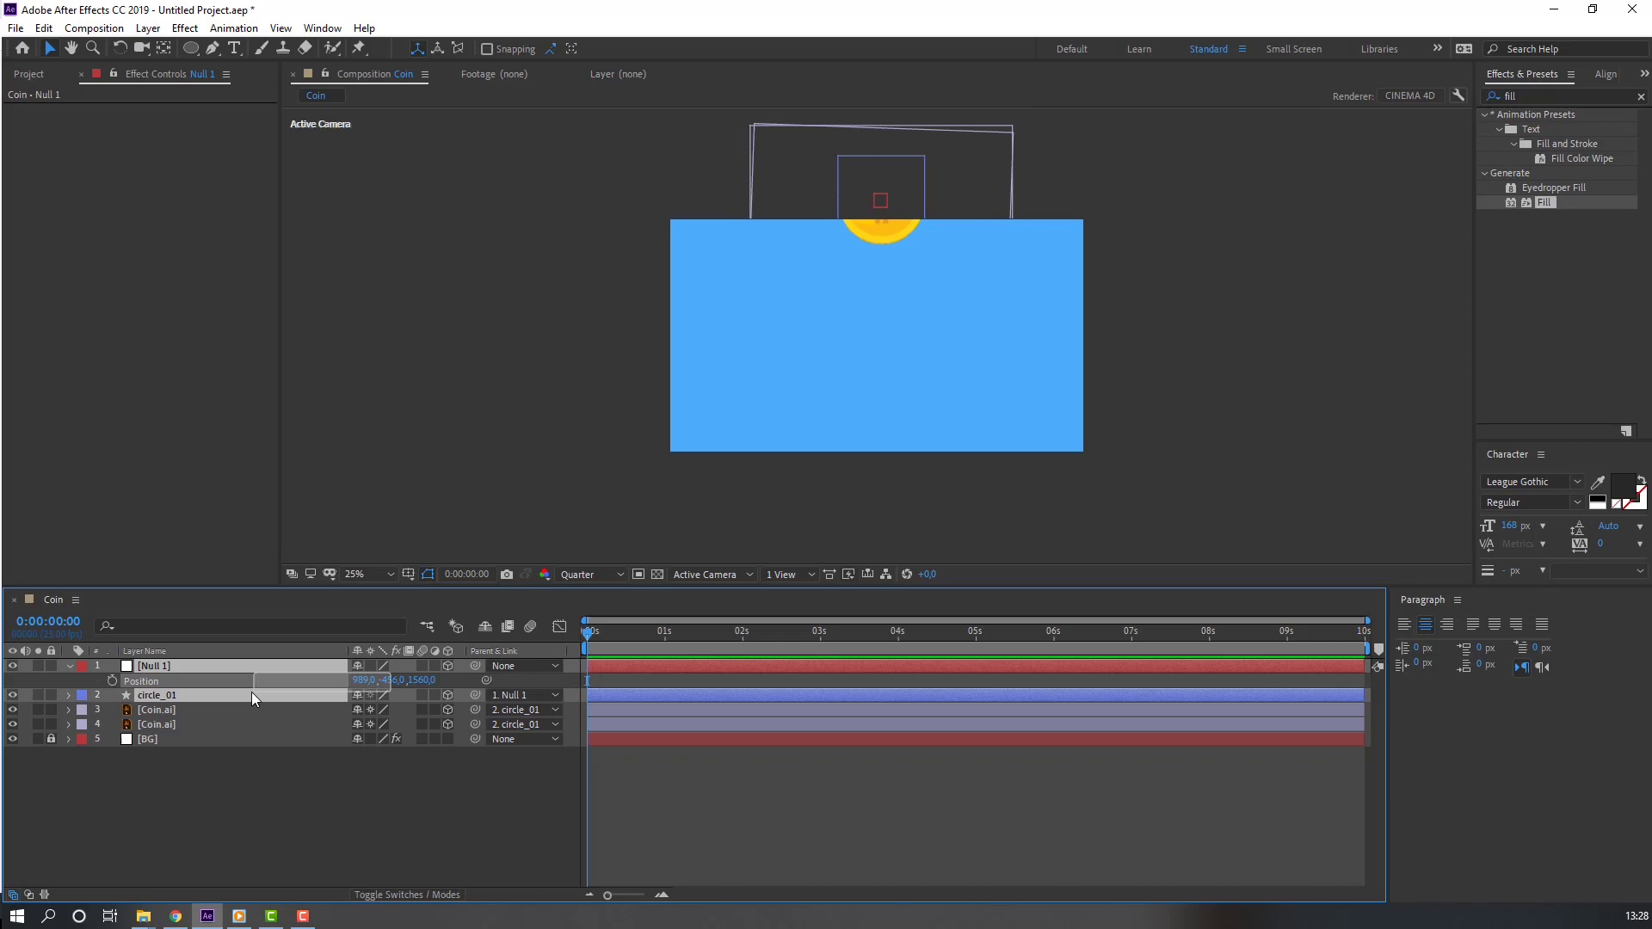
{"action": "left_click", "coordinate": [385, 803]}
{"action": "left_click_drag", "start_coordinate": [396, 680], "coordinate": [388, 804]}
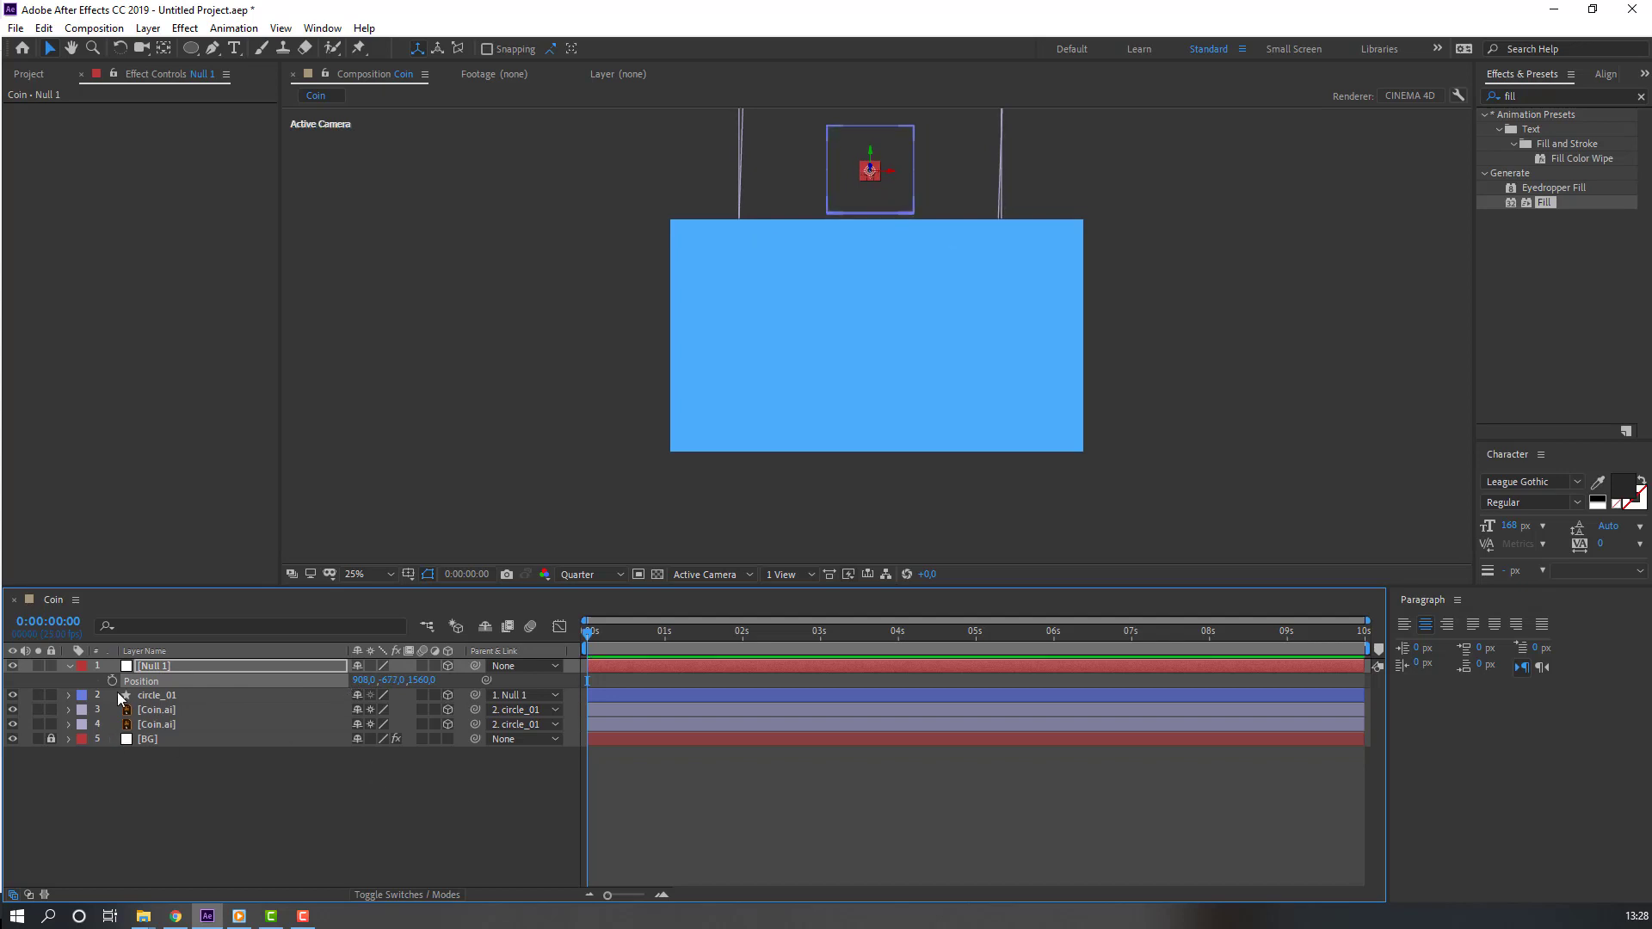
Step: Keyframe the Position of Null 1 at 0:00:00:00, and set its Y position to 562 at 0:00:00:24
{"action": "left_click", "coordinate": [112, 681]}
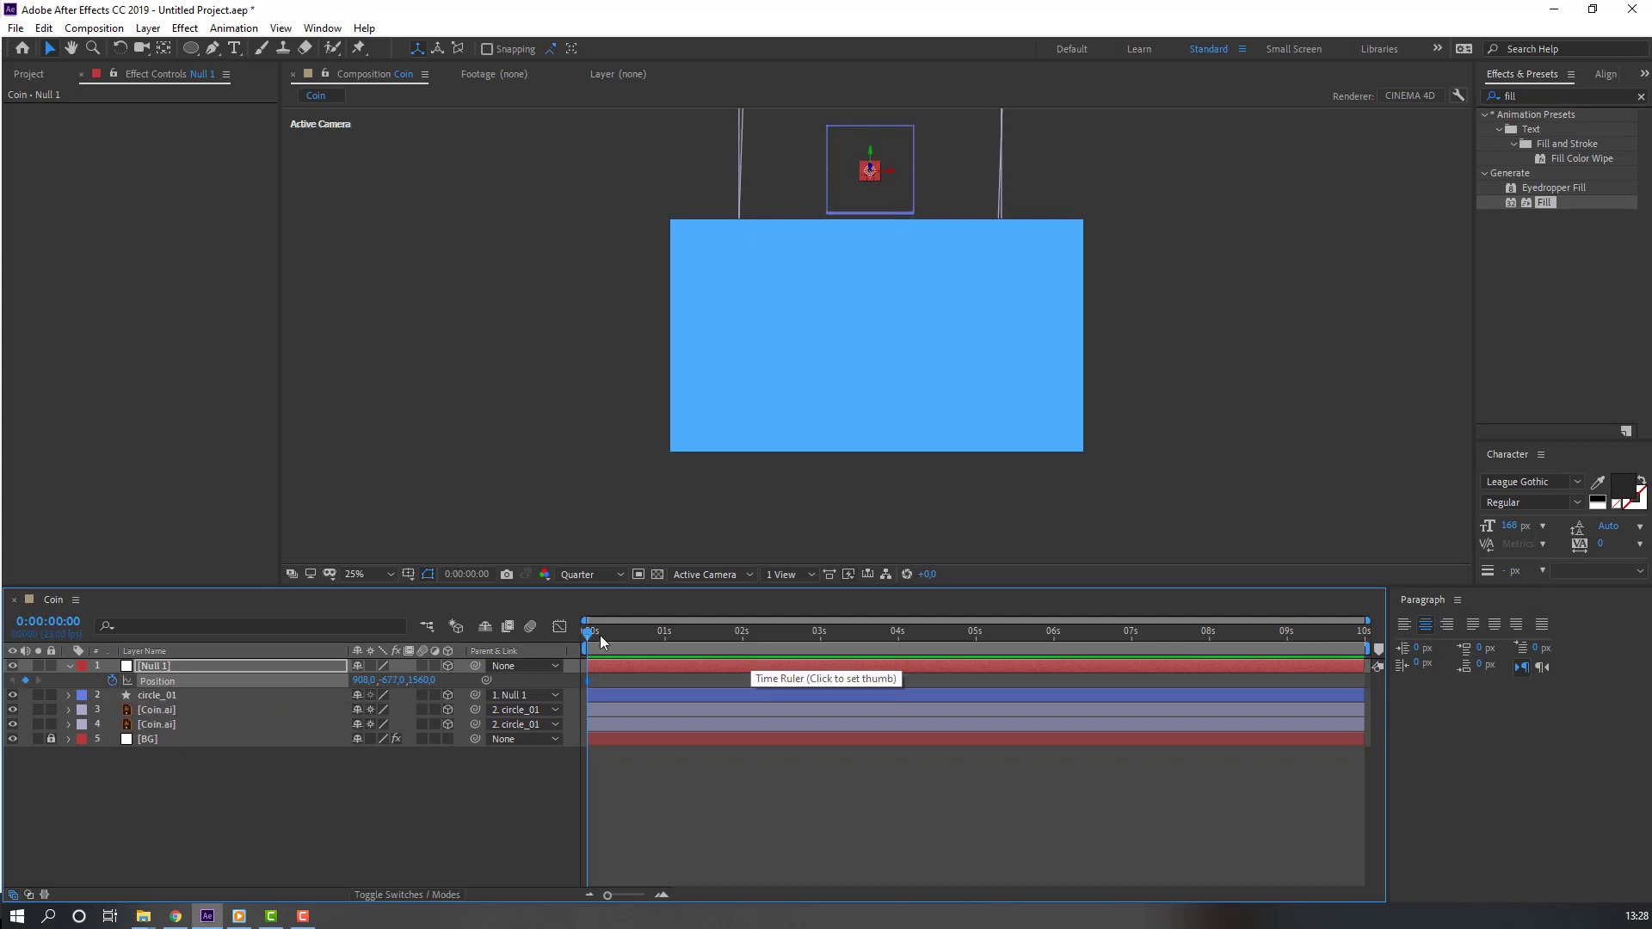
{"action": "left_click", "coordinate": [632, 639]}
{"action": "left_click_drag", "start_coordinate": [635, 645], "coordinate": [663, 645]}
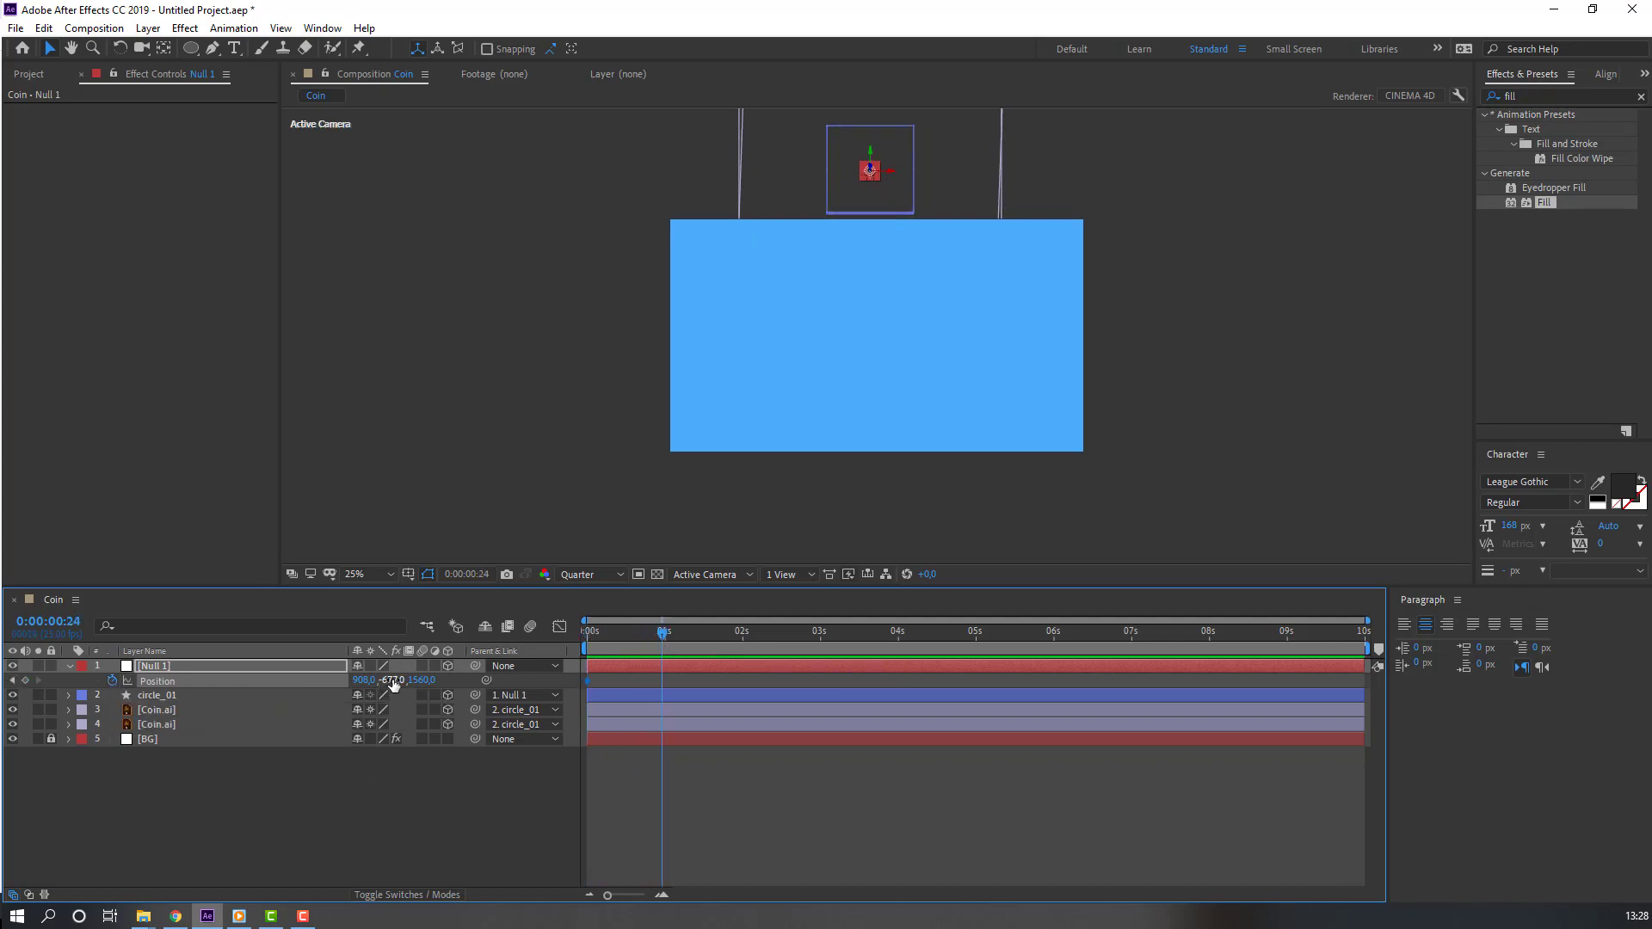
{"action": "left_click_drag", "start_coordinate": [393, 680], "coordinate": [938, 613]}
{"action": "left_click", "coordinate": [391, 573]}
{"action": "left_click", "coordinate": [382, 611]}
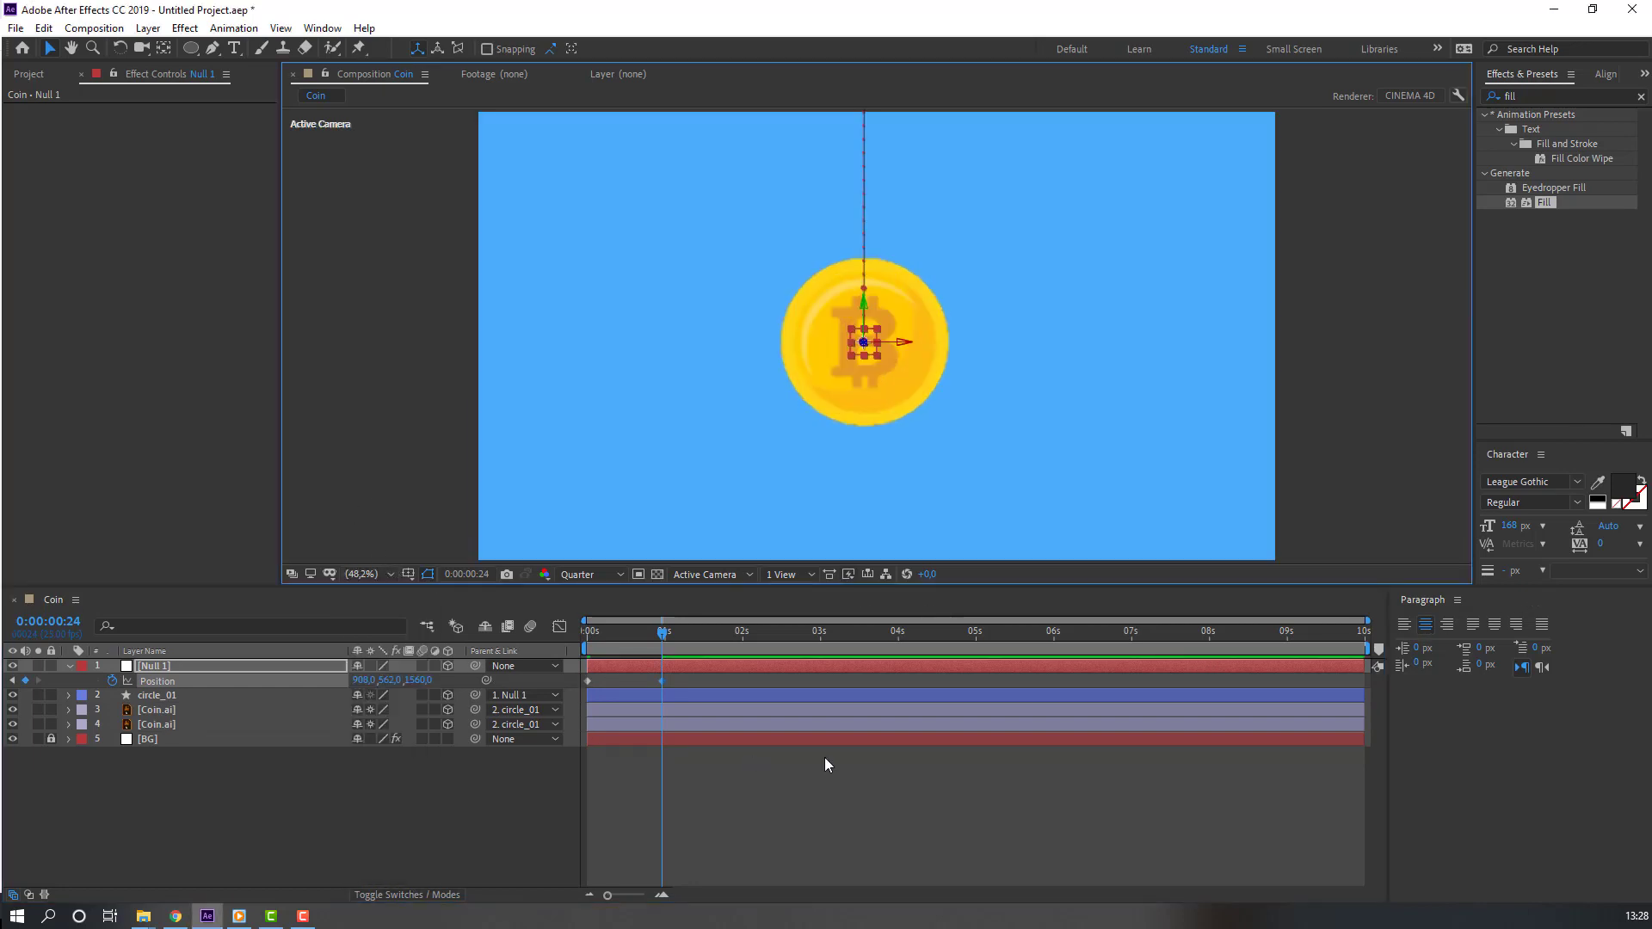
Step: End the work area at 0:00:01:17 and preview the coin dropping into the frame
{"action": "left_click_drag", "start_coordinate": [663, 636], "coordinate": [727, 643]}
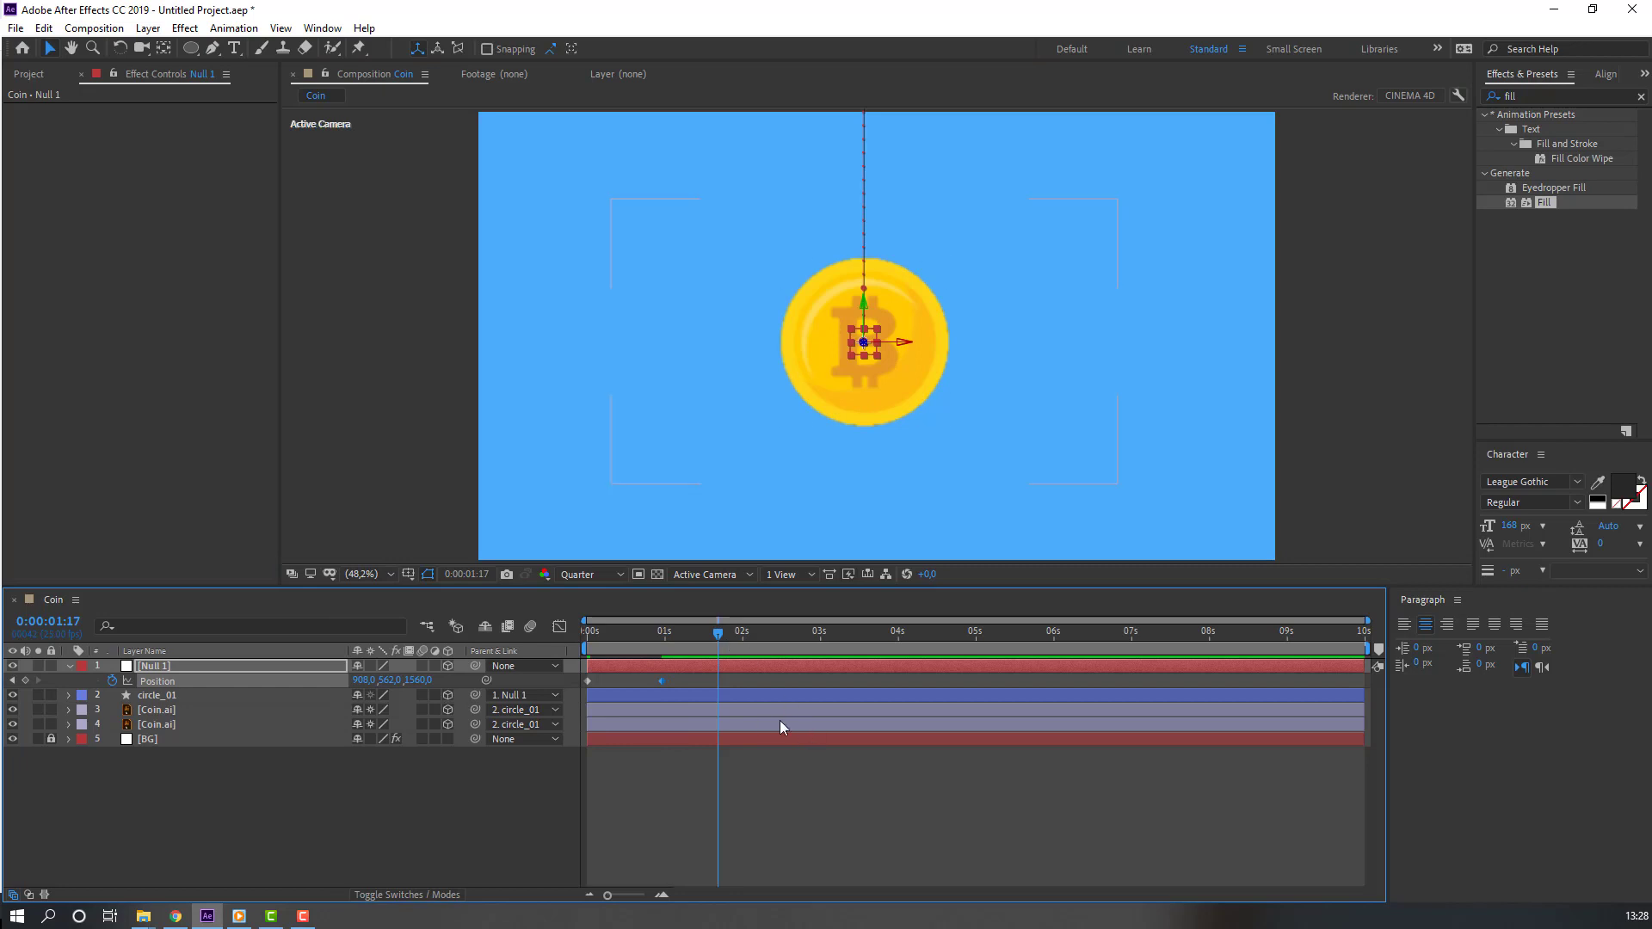
{"action": "key", "text": "n"}
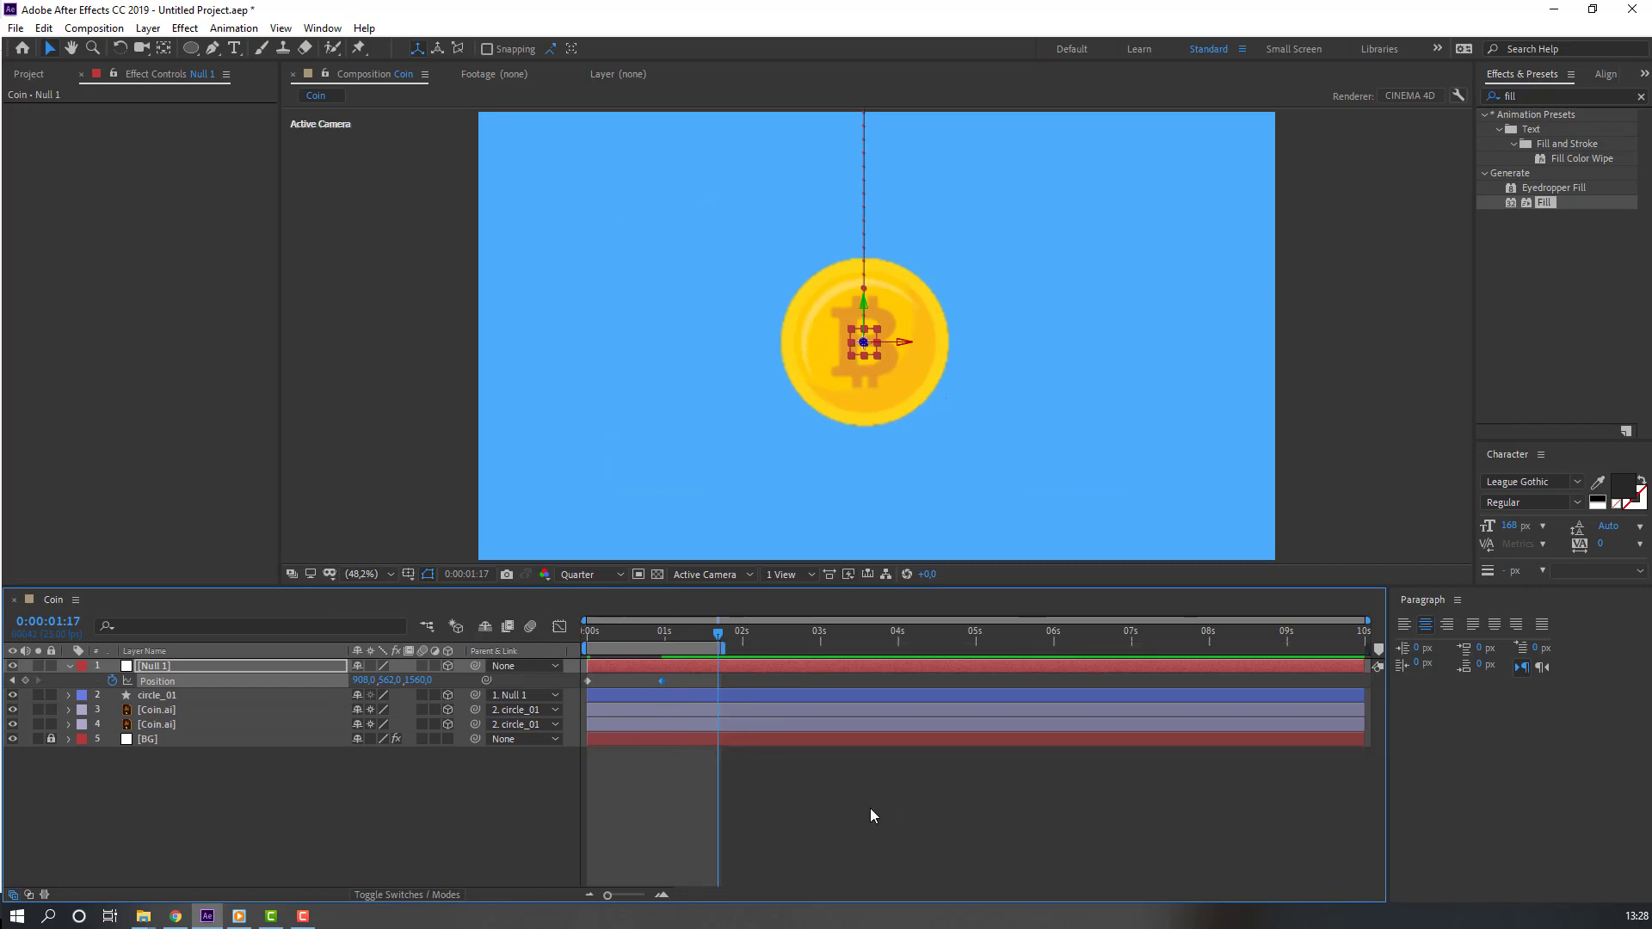
{"action": "key", "text": "space"}
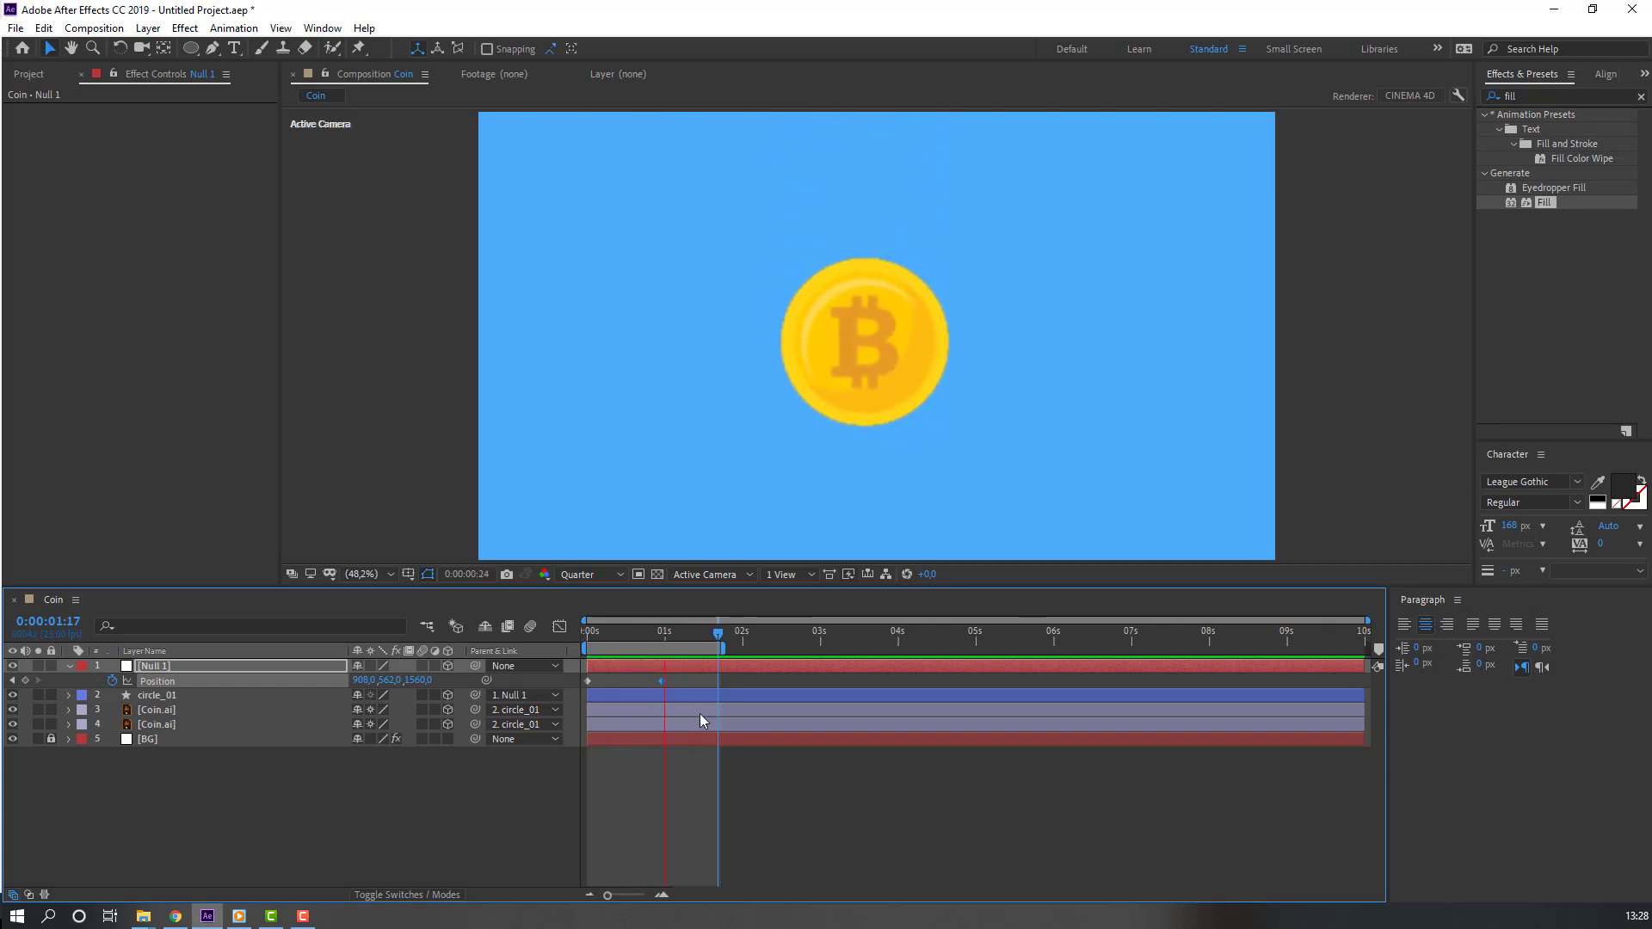
{"action": "key", "text": "space"}
Step: Apply Easy Ease to both Position keyframes of Null 1
{"action": "left_click_drag", "start_coordinate": [683, 678], "coordinate": [577, 690]}
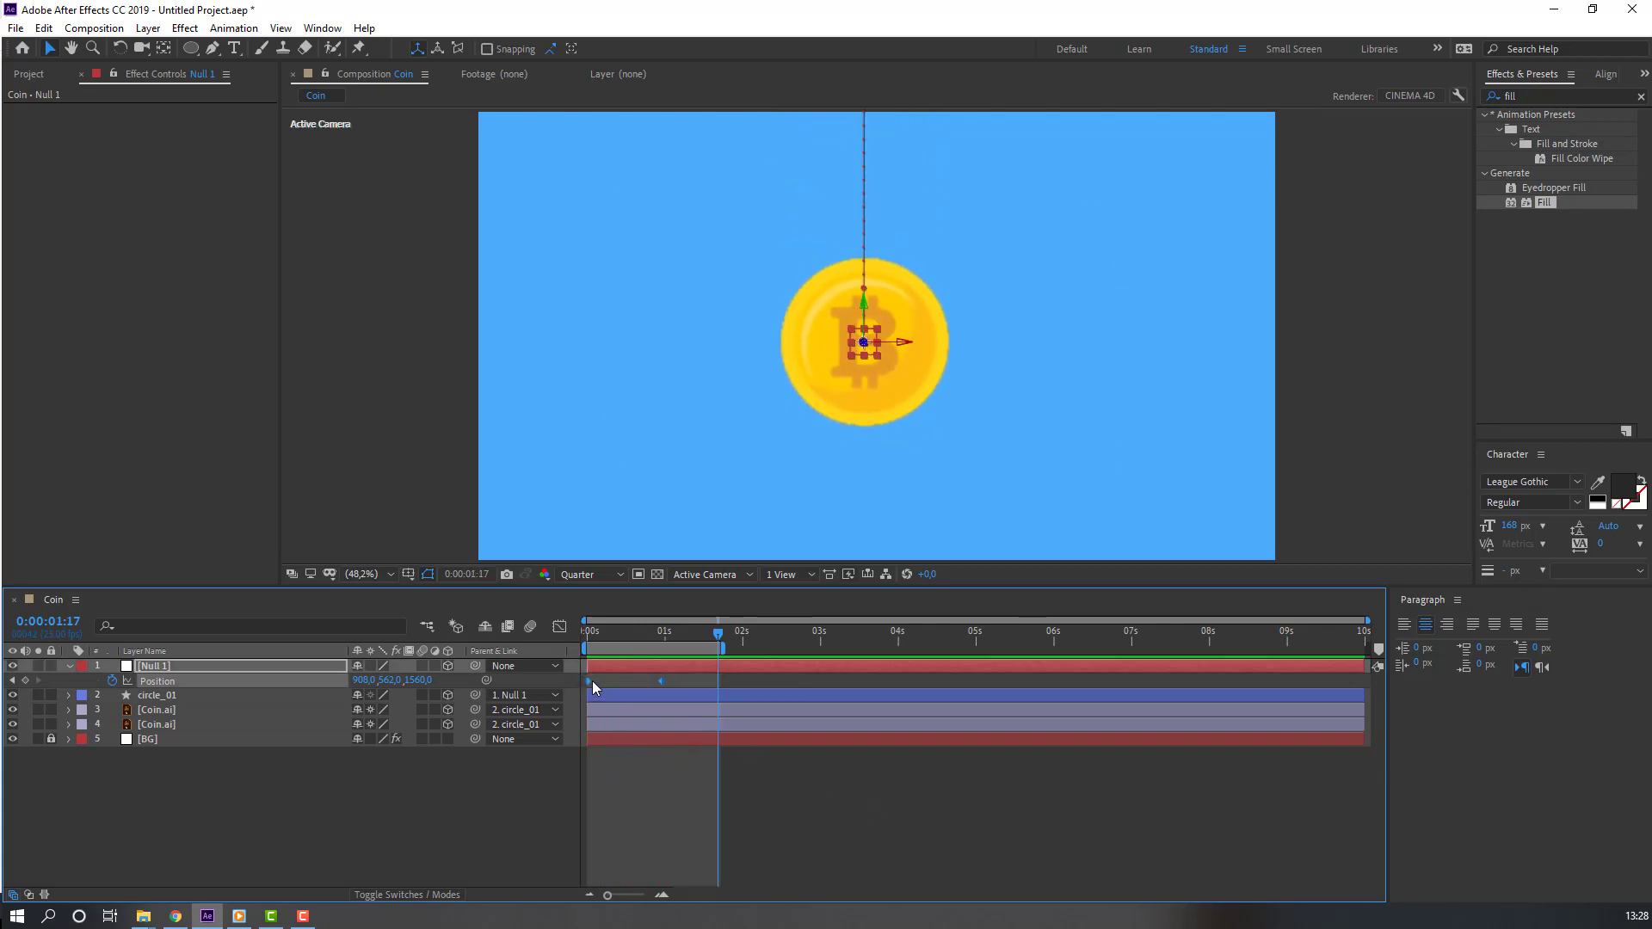
{"action": "right_click", "coordinate": [592, 680]}
{"action": "mouse_move", "coordinate": [679, 891]}
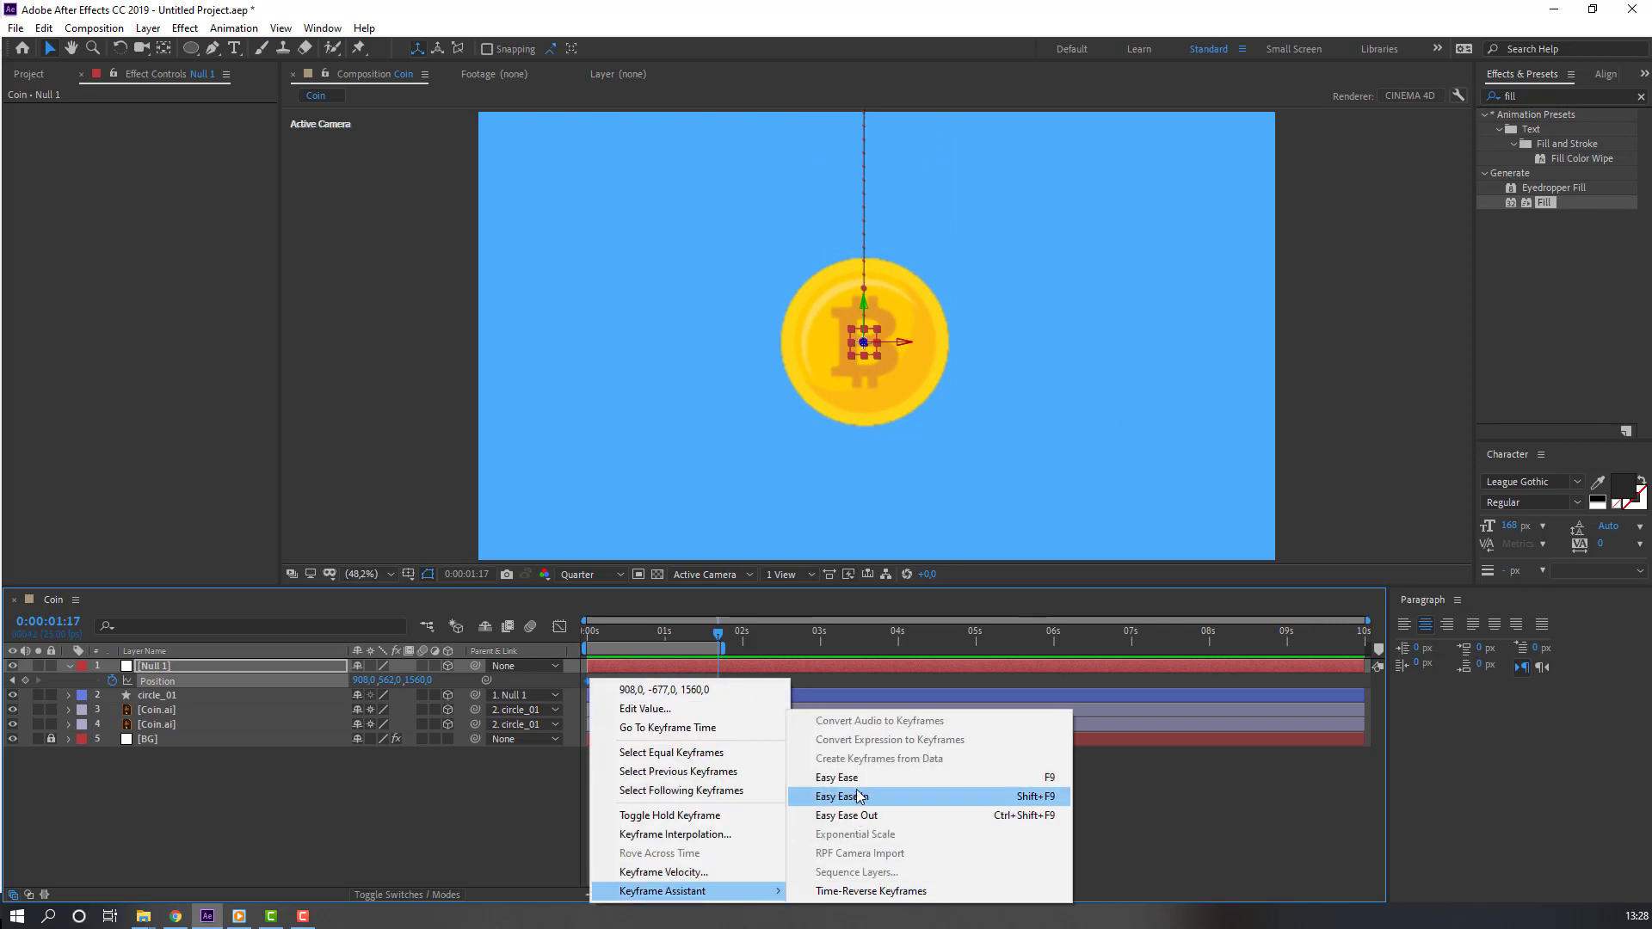
{"action": "left_click", "coordinate": [859, 796]}
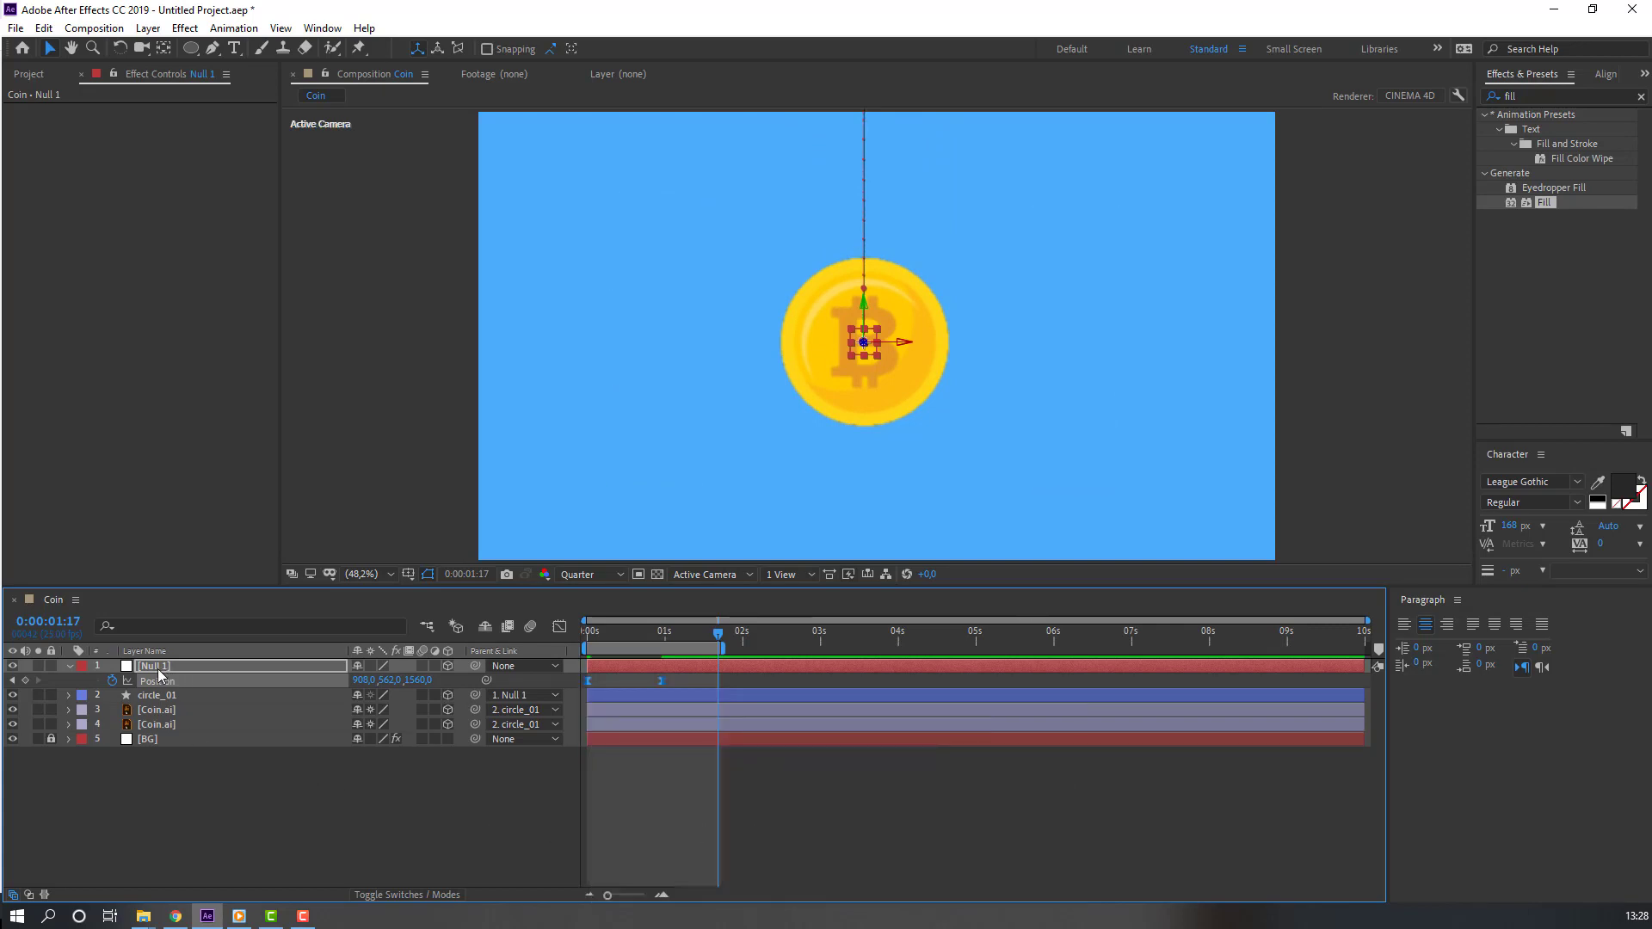
Step: Add X Rotation and Y Rotation keyframes to Null 1 at 0:00:00:24
{"action": "left_click", "coordinate": [158, 669]}
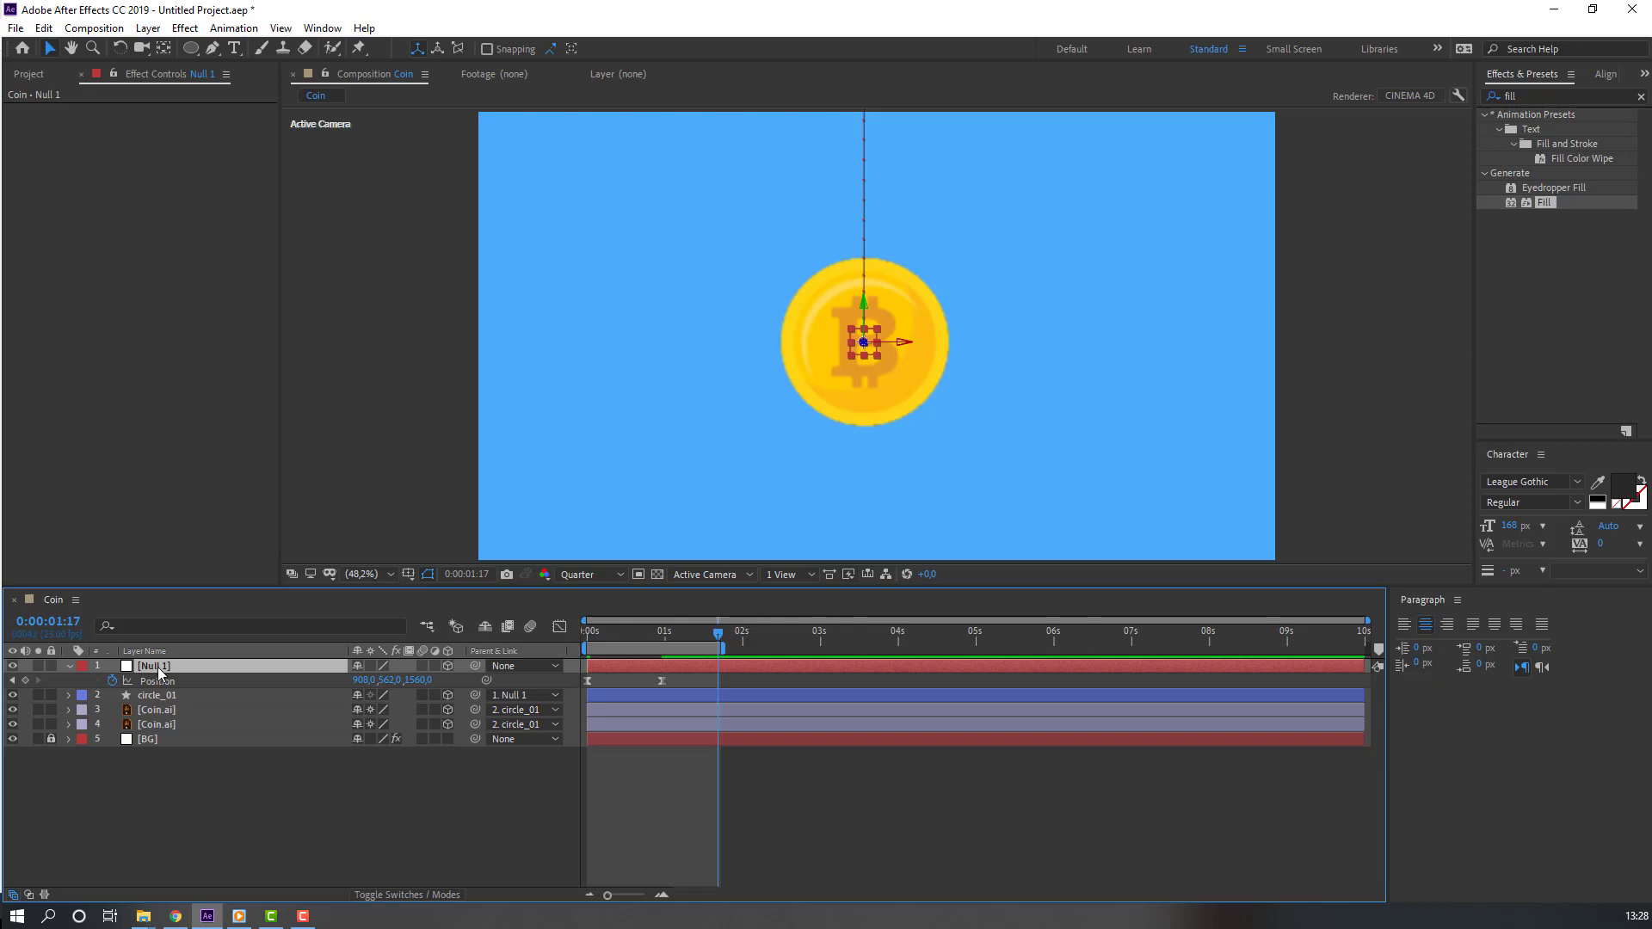
{"action": "key", "text": "shift+r"}
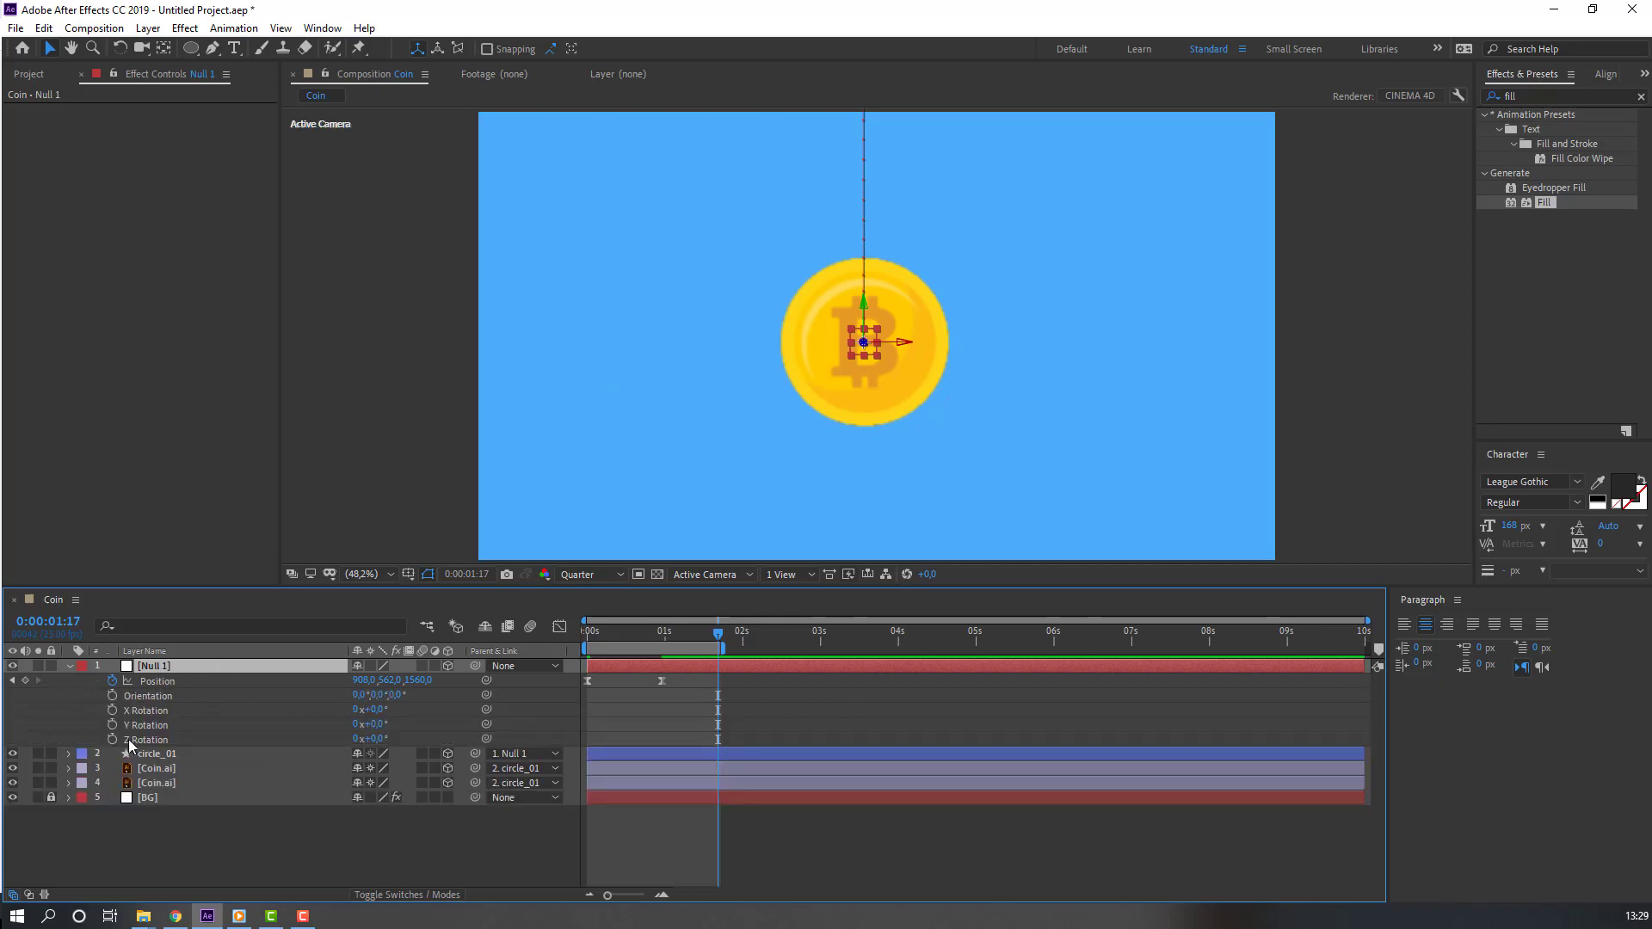
{"action": "left_click_drag", "start_coordinate": [646, 632], "coordinate": [661, 633]}
{"action": "left_click", "coordinate": [113, 711]}
{"action": "left_click", "coordinate": [113, 725]}
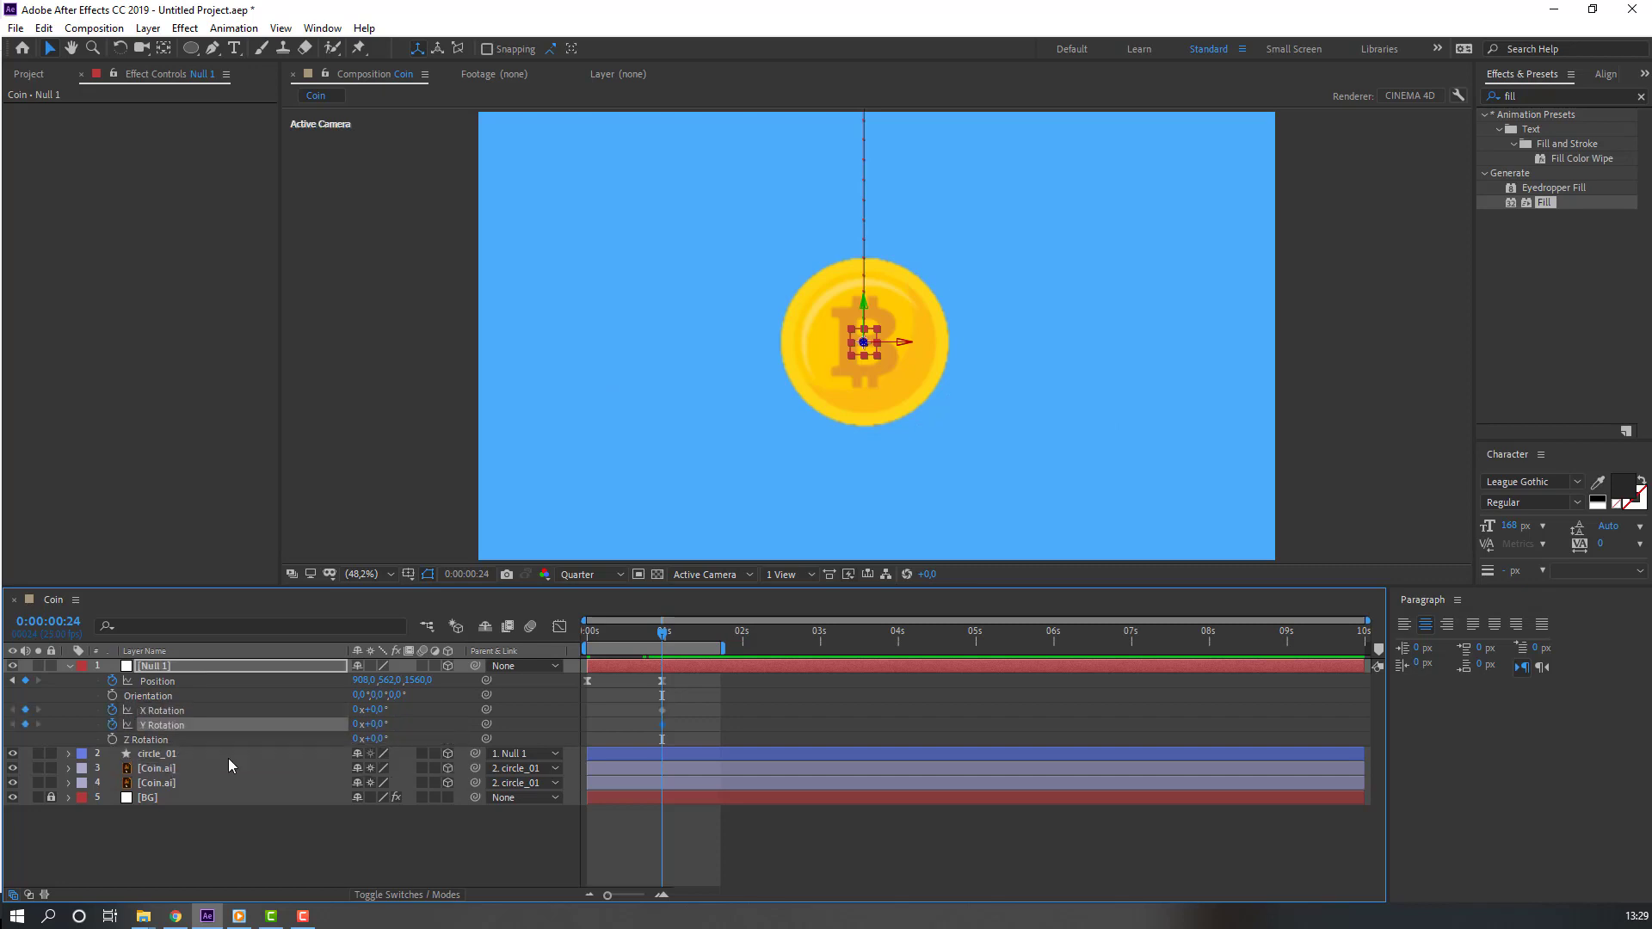
Step: Set the X Rotation and Y Rotation of Null 1 to 90° at 0:00:00:00 and preview the coin turning as it drops
{"action": "left_click_drag", "start_coordinate": [651, 634], "coordinate": [539, 639]}
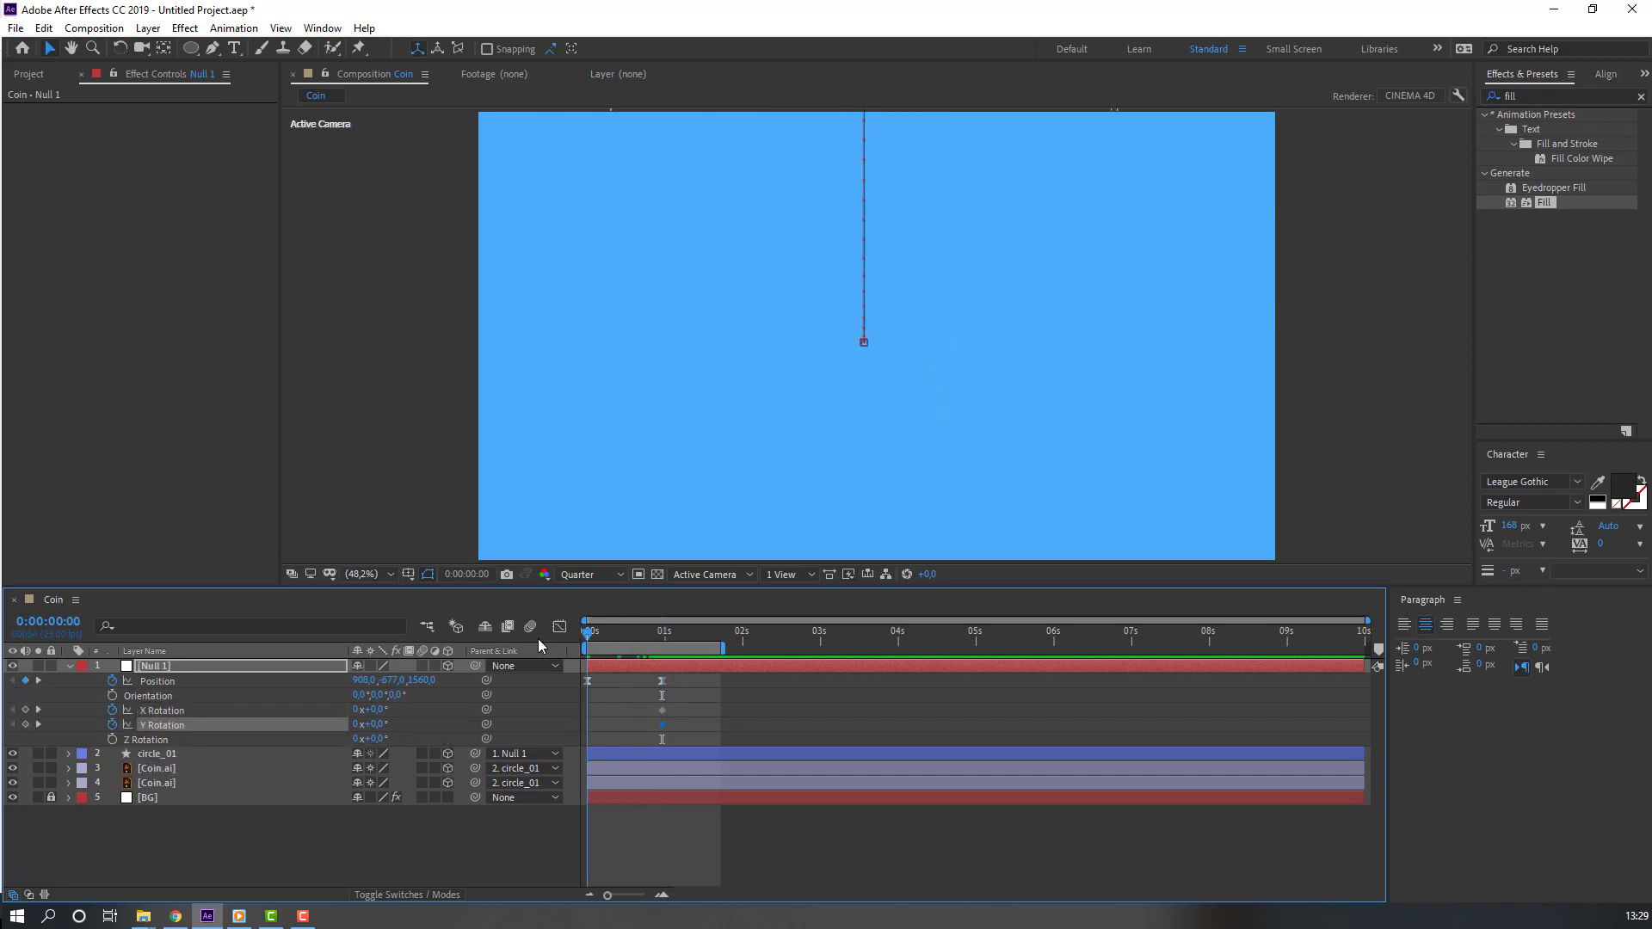
{"action": "left_click", "coordinate": [421, 724]}
{"action": "left_click", "coordinate": [374, 711]}
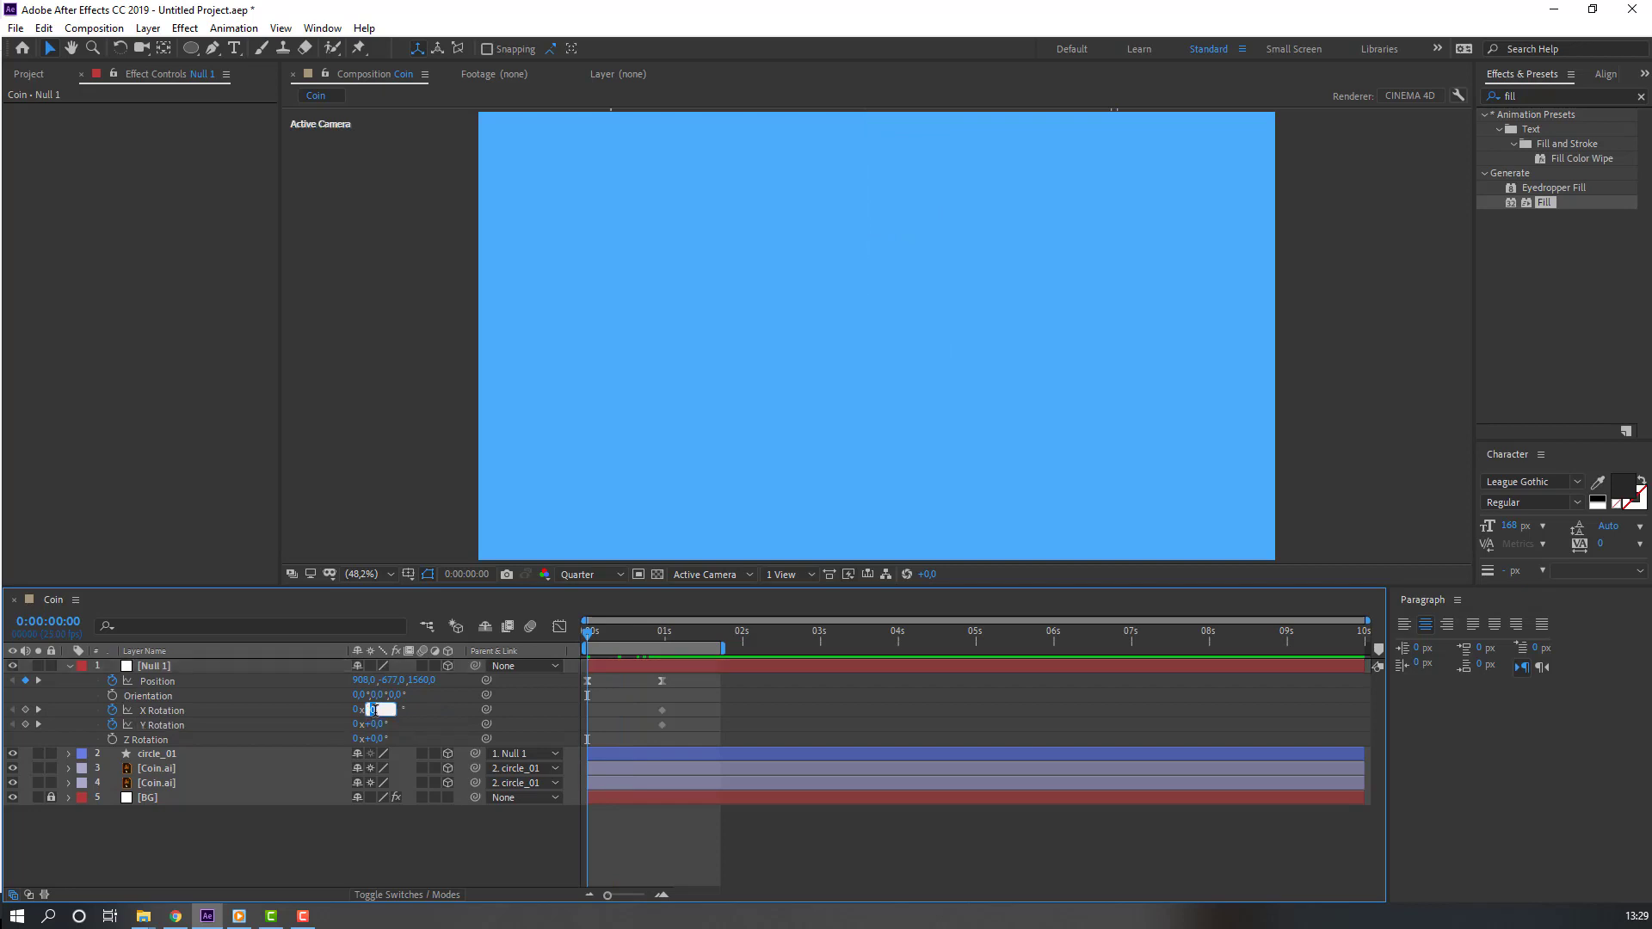
{"action": "type", "text": "90"}
{"action": "key", "text": "Return"}
{"action": "left_click", "coordinate": [373, 725]}
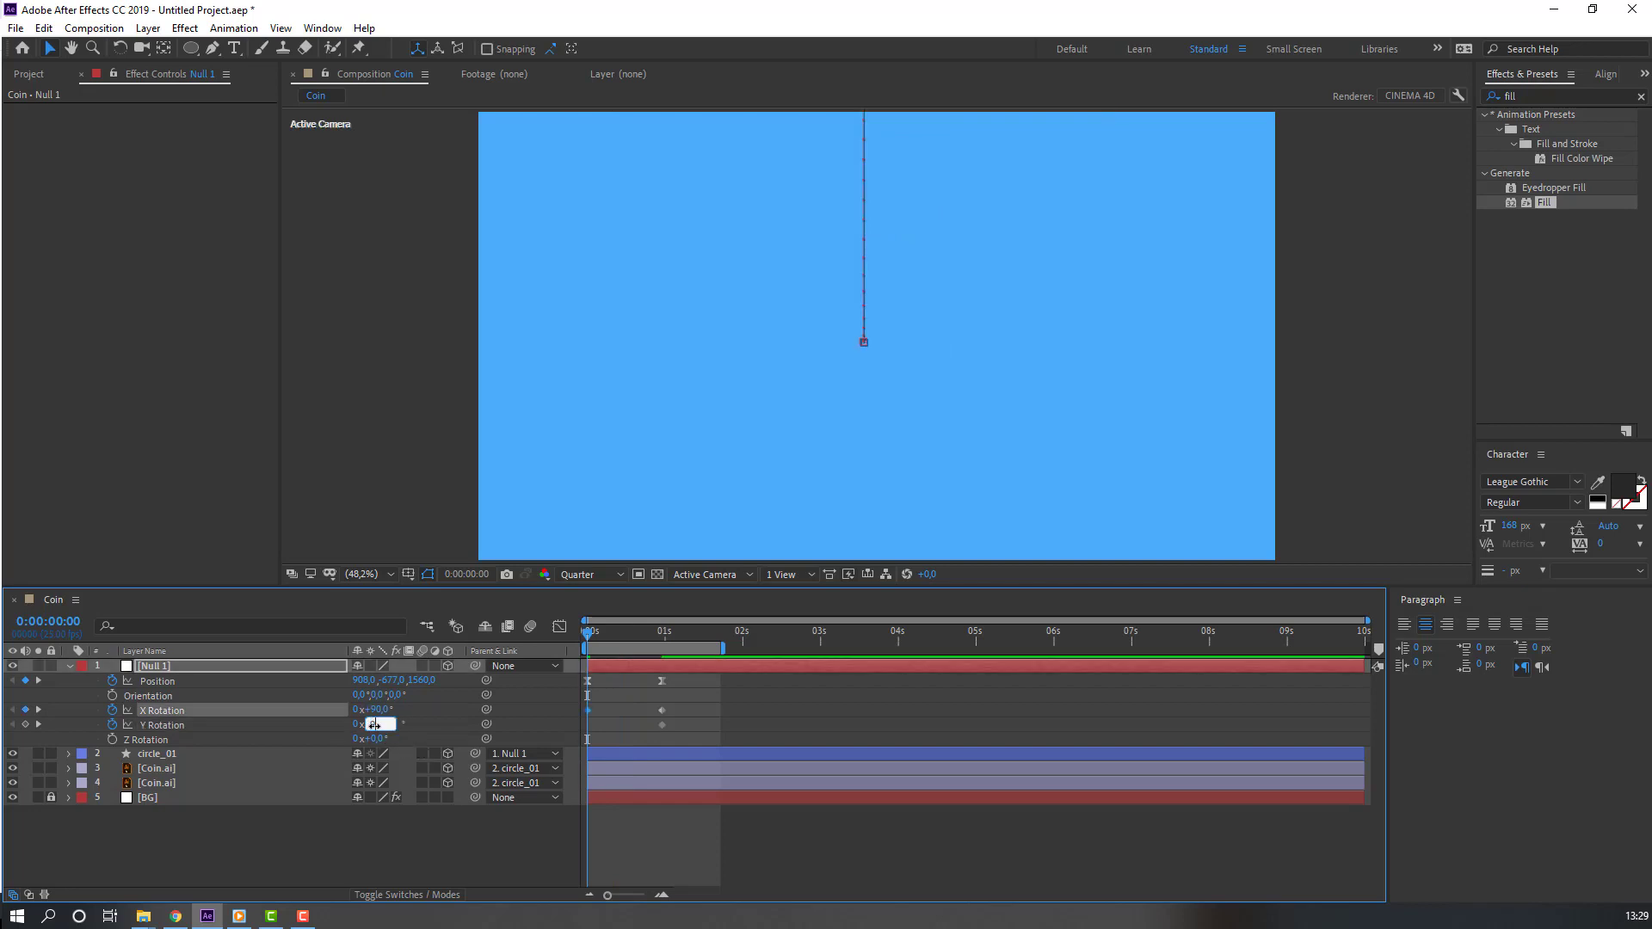
{"action": "type", "text": "90"}
{"action": "key", "text": "Return"}
{"action": "key", "text": "space"}
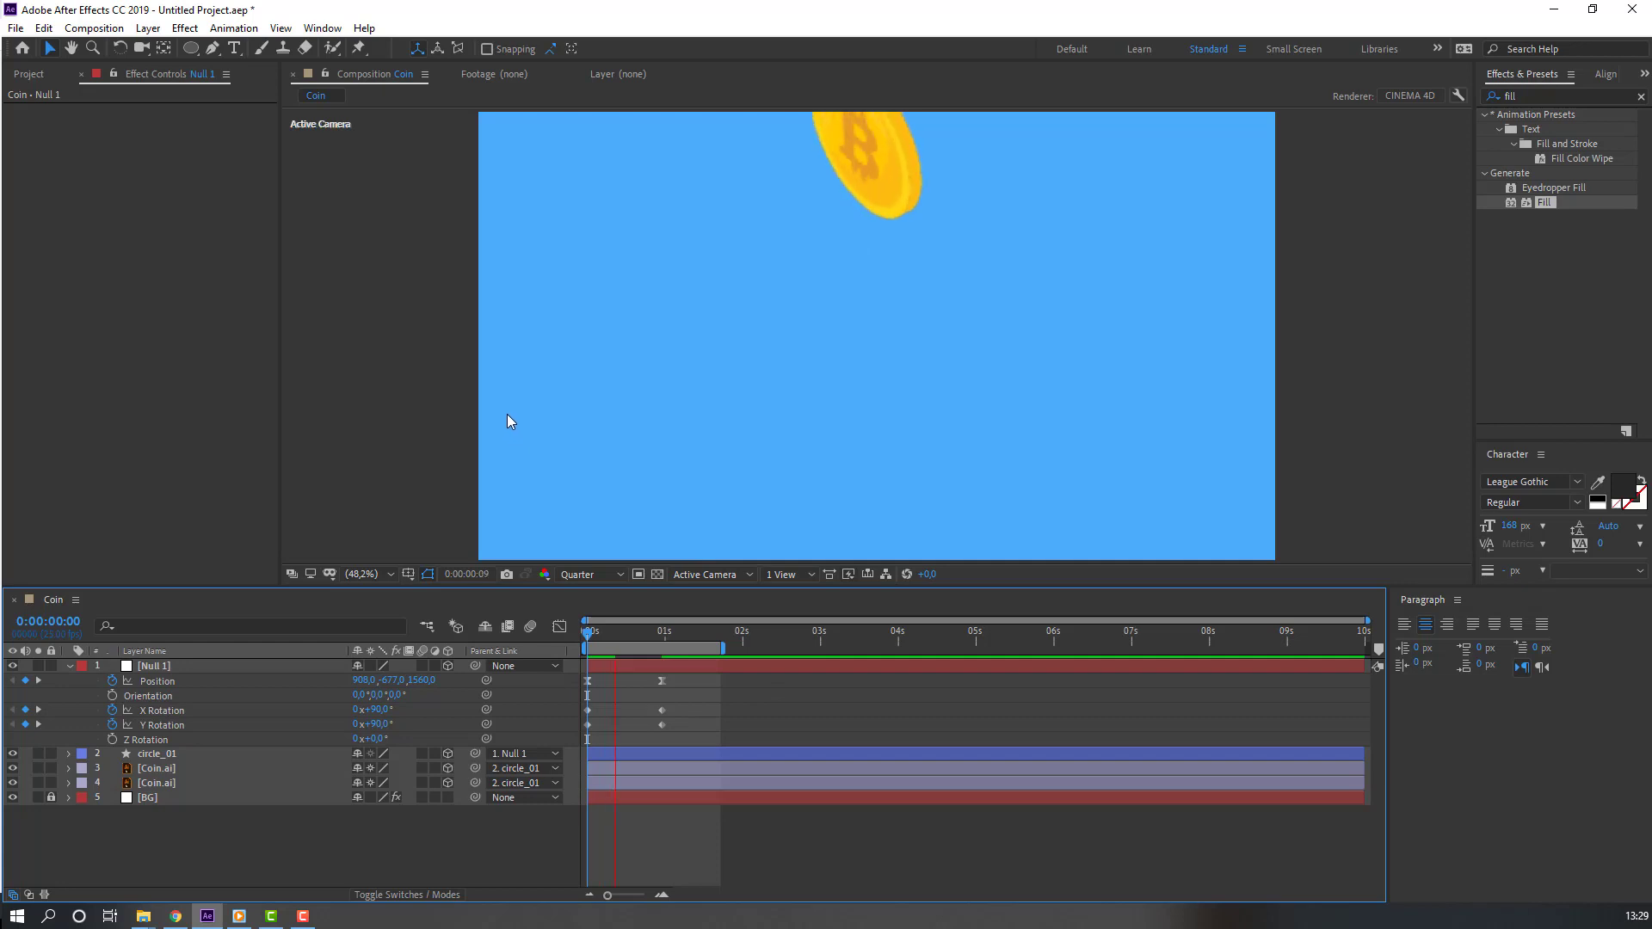
{"action": "key", "text": "space"}
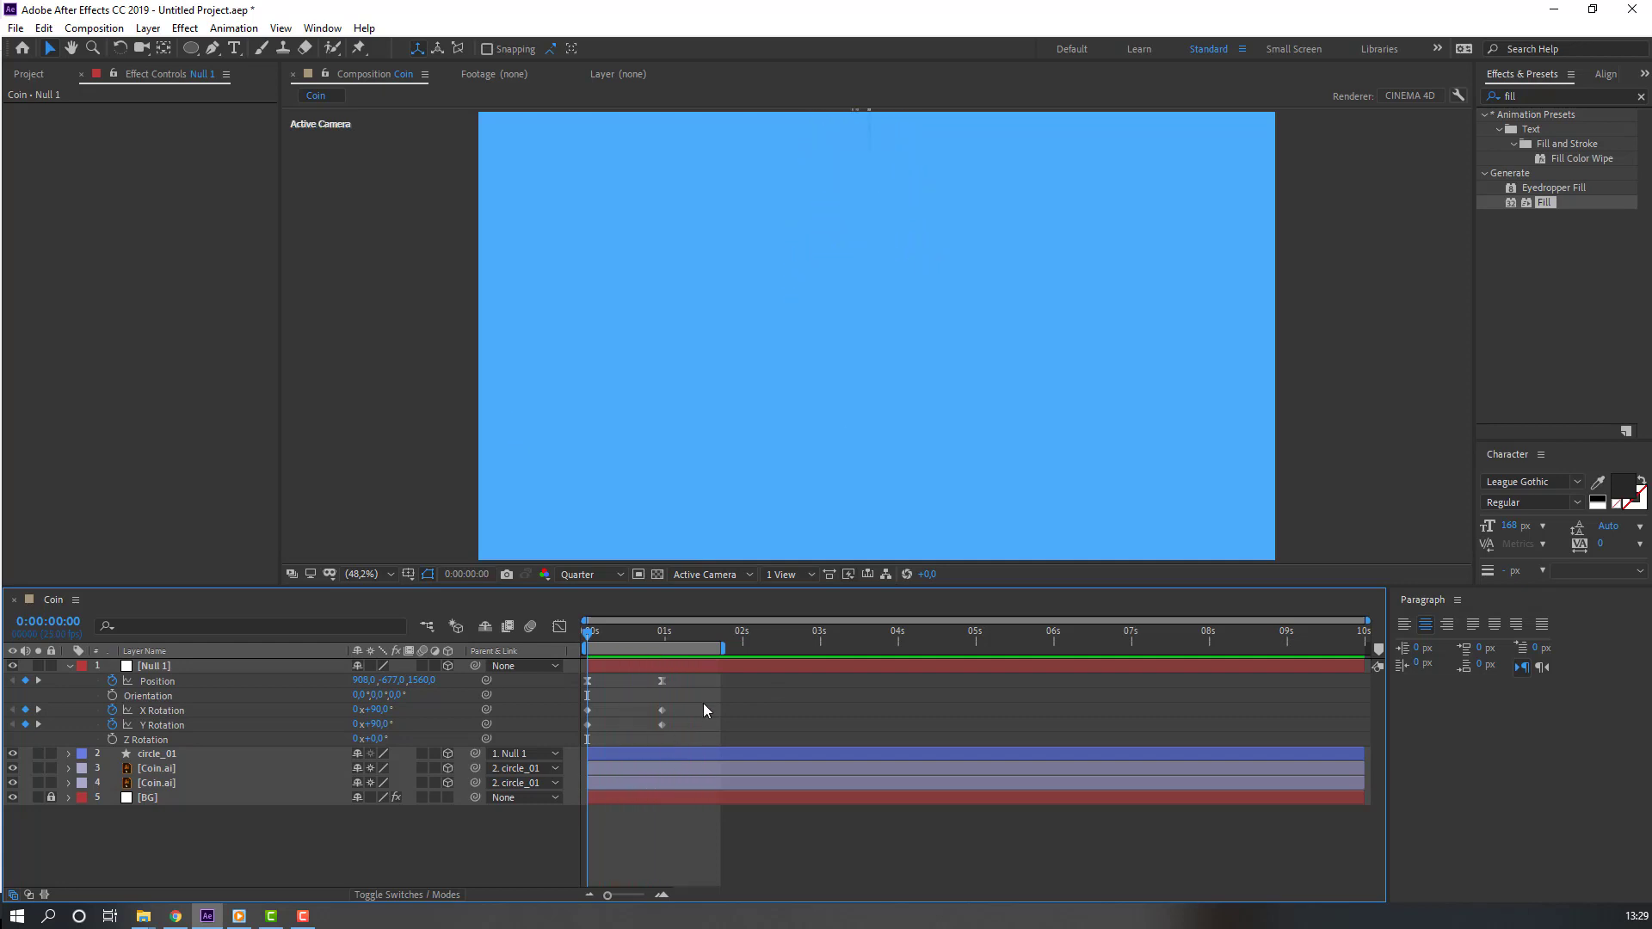
Step: Apply Easy Ease to all X and Y Rotation keyframes of Null 1 and preview the animation
{"action": "left_click_drag", "start_coordinate": [704, 703], "coordinate": [571, 735]}
{"action": "right_click", "coordinate": [662, 718]}
{"action": "mouse_move", "coordinate": [662, 718]}
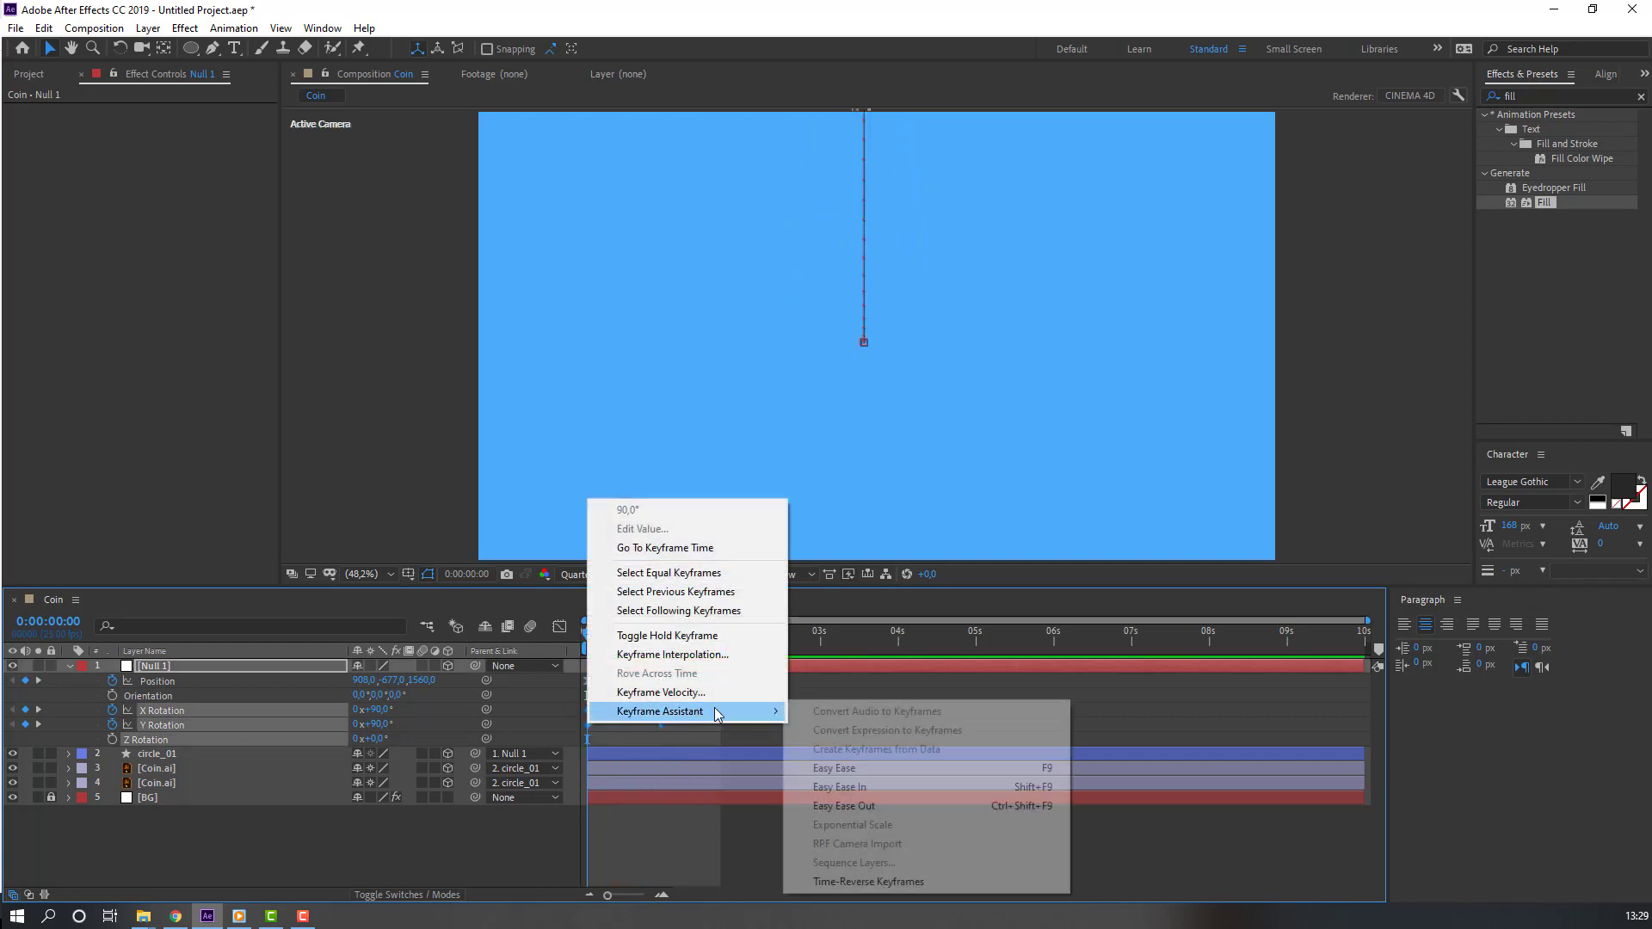
{"action": "left_click", "coordinate": [822, 767]}
{"action": "key", "text": "space"}
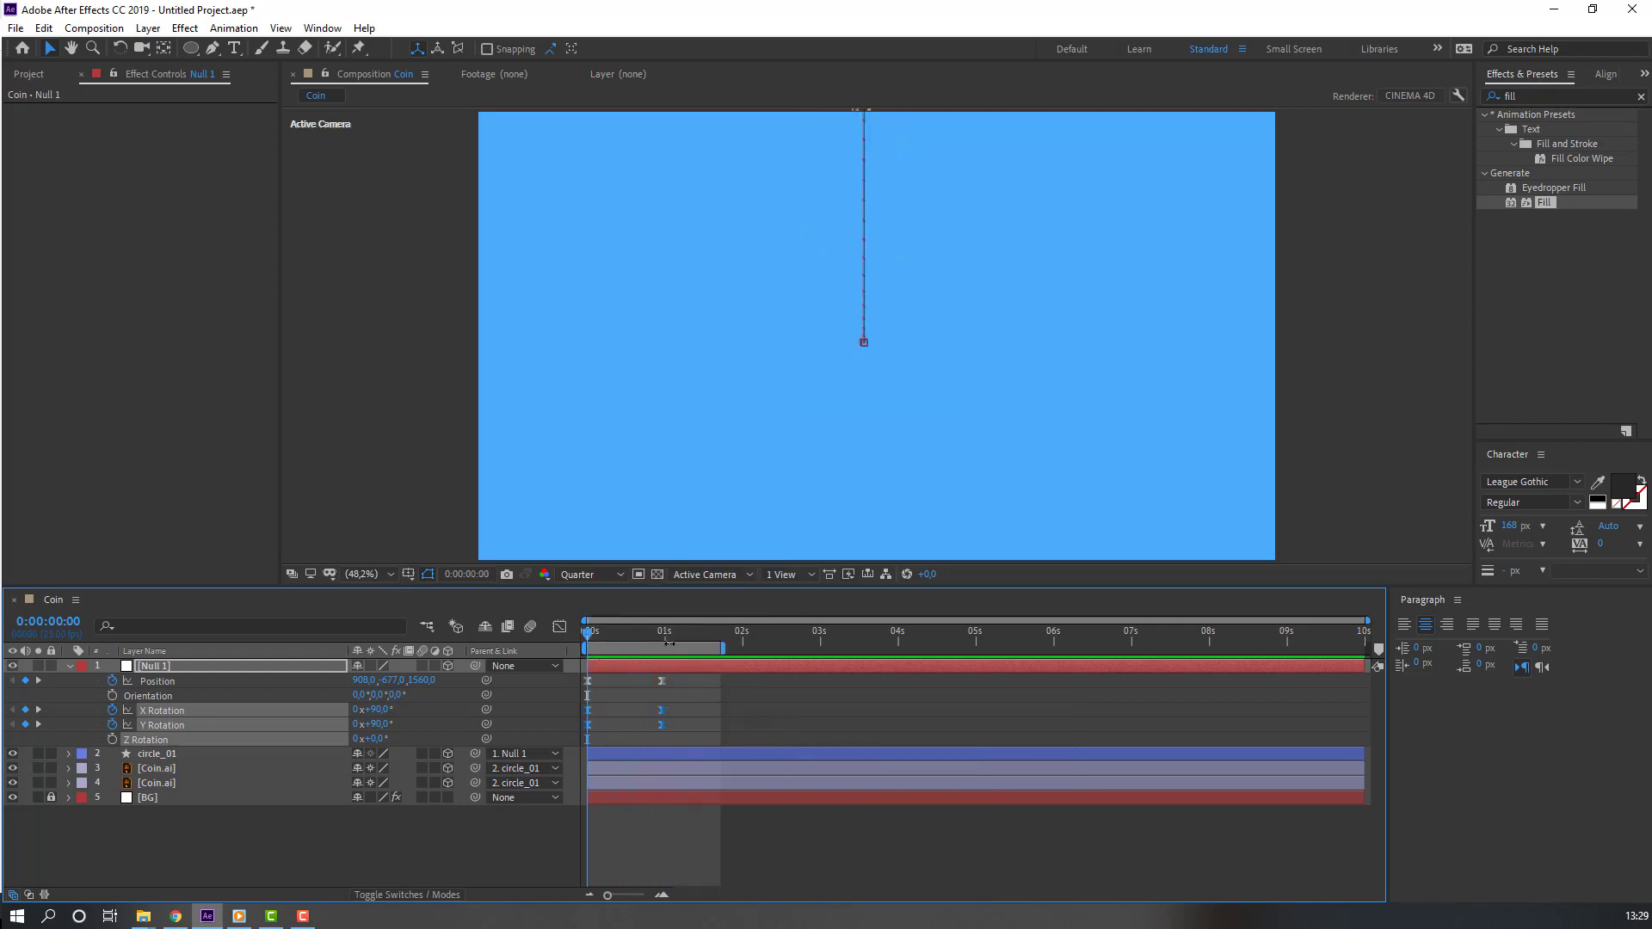
Step: Set the Y Position of Null 1 to 503 at 0:00:01:09 to lift the coin into a small bounce
{"action": "left_click", "coordinate": [775, 722]}
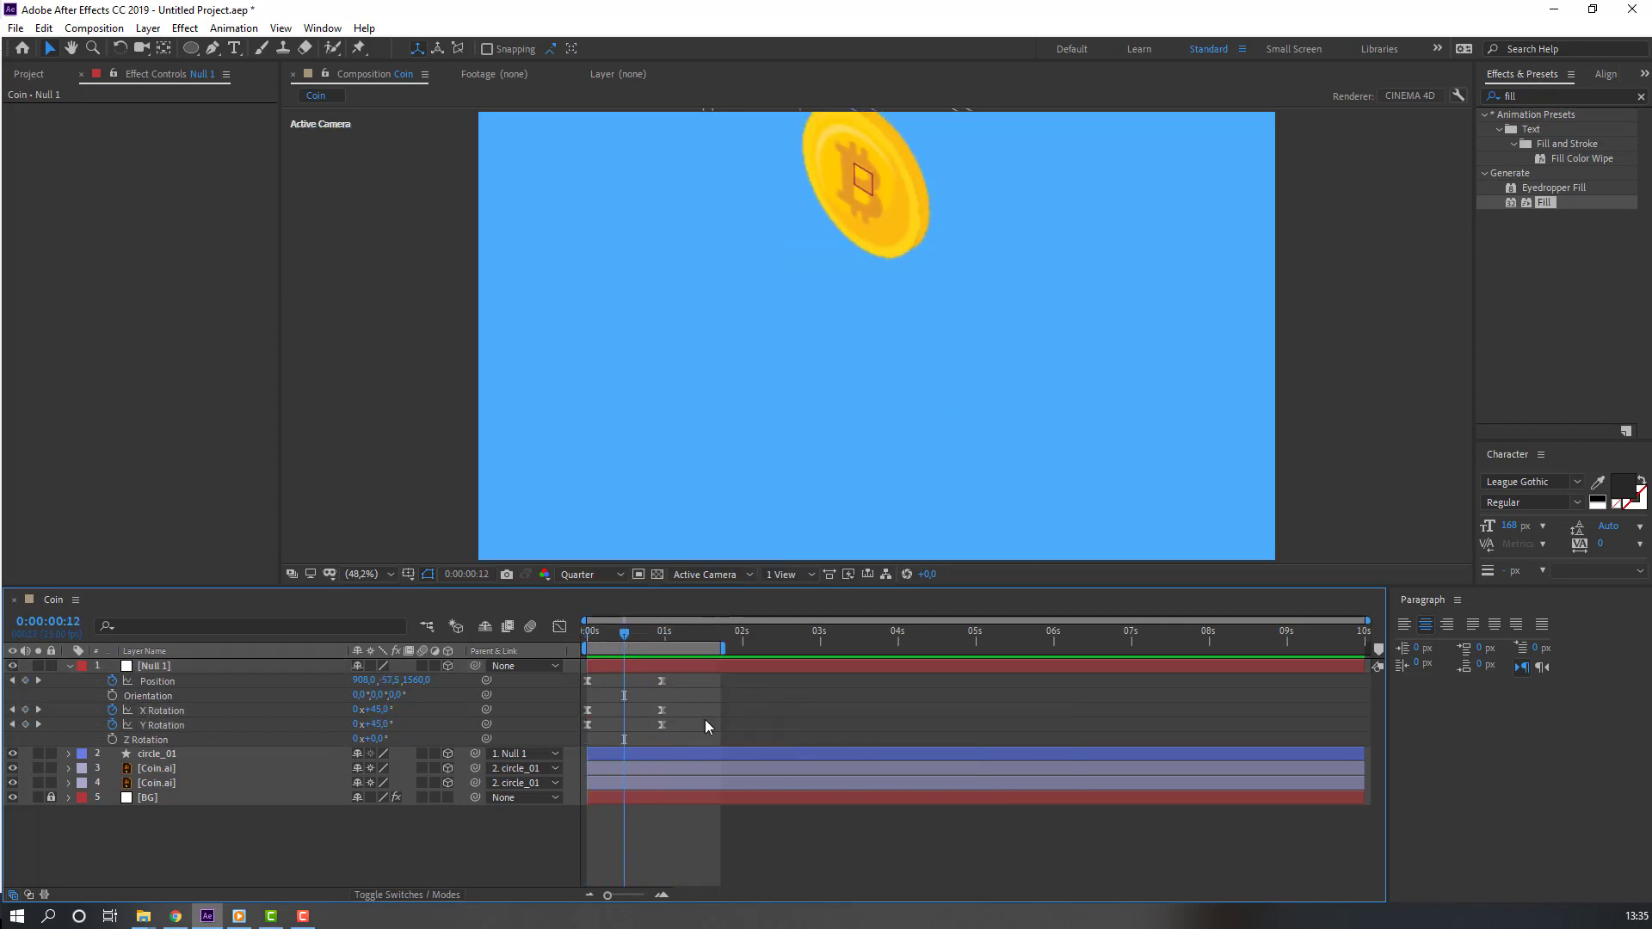
{"action": "left_click", "coordinate": [163, 671]}
{"action": "left_click_drag", "start_coordinate": [641, 636], "coordinate": [663, 636]}
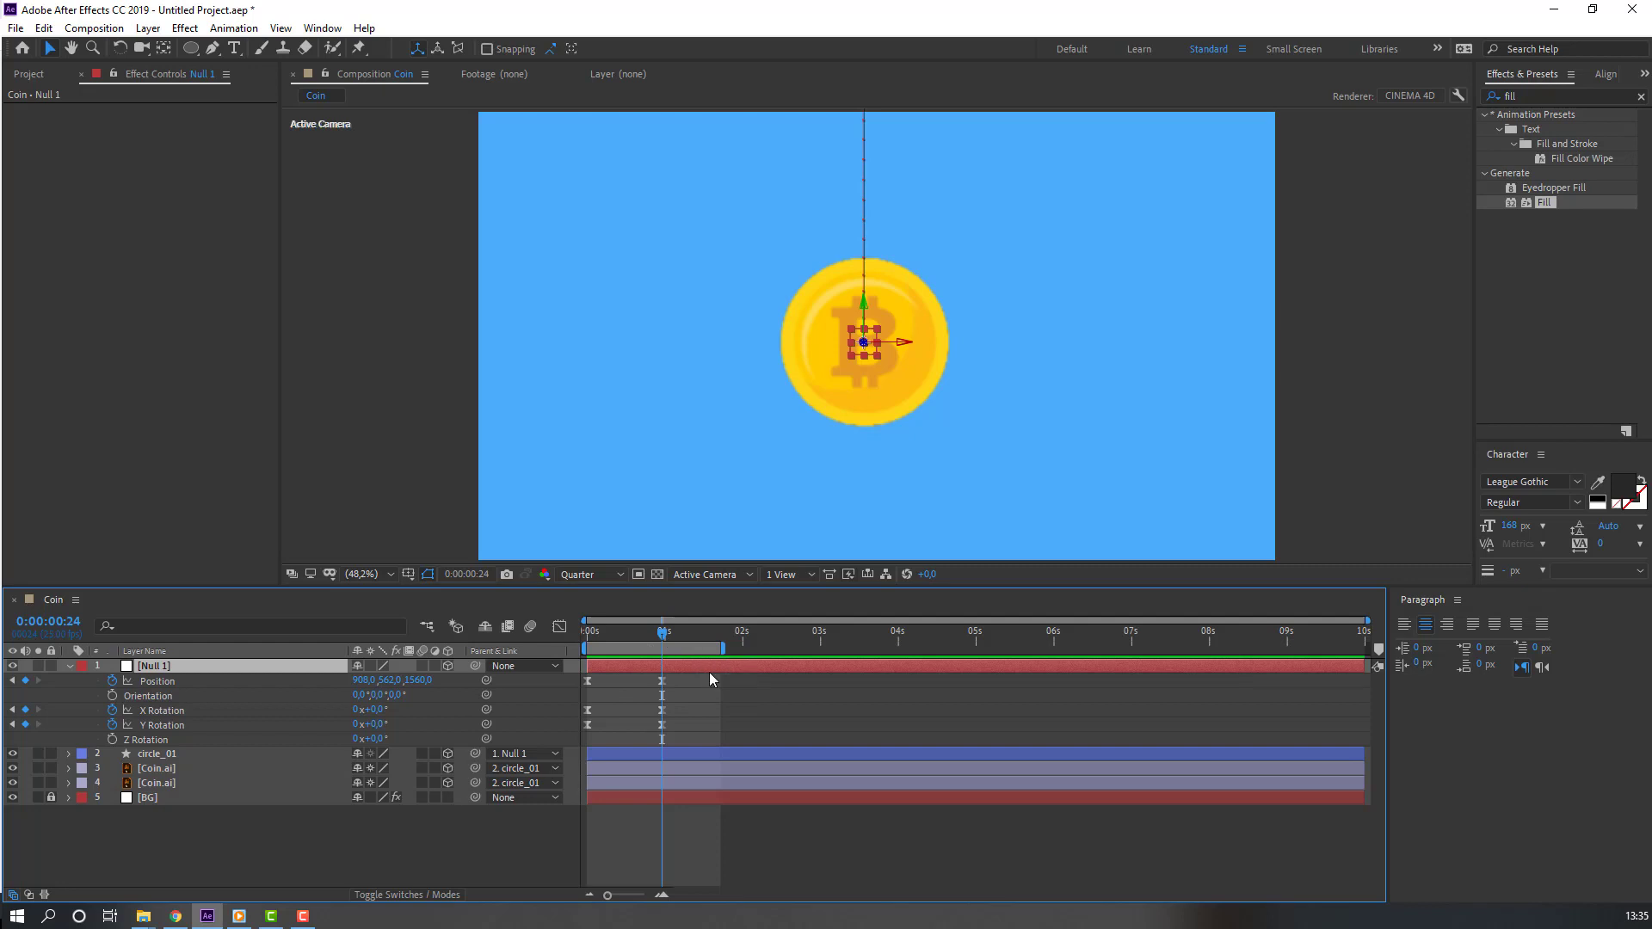
{"action": "key", "text": "space"}
{"action": "left_click", "coordinate": [421, 700]}
{"action": "left_click_drag", "start_coordinate": [391, 679], "coordinate": [344, 667]}
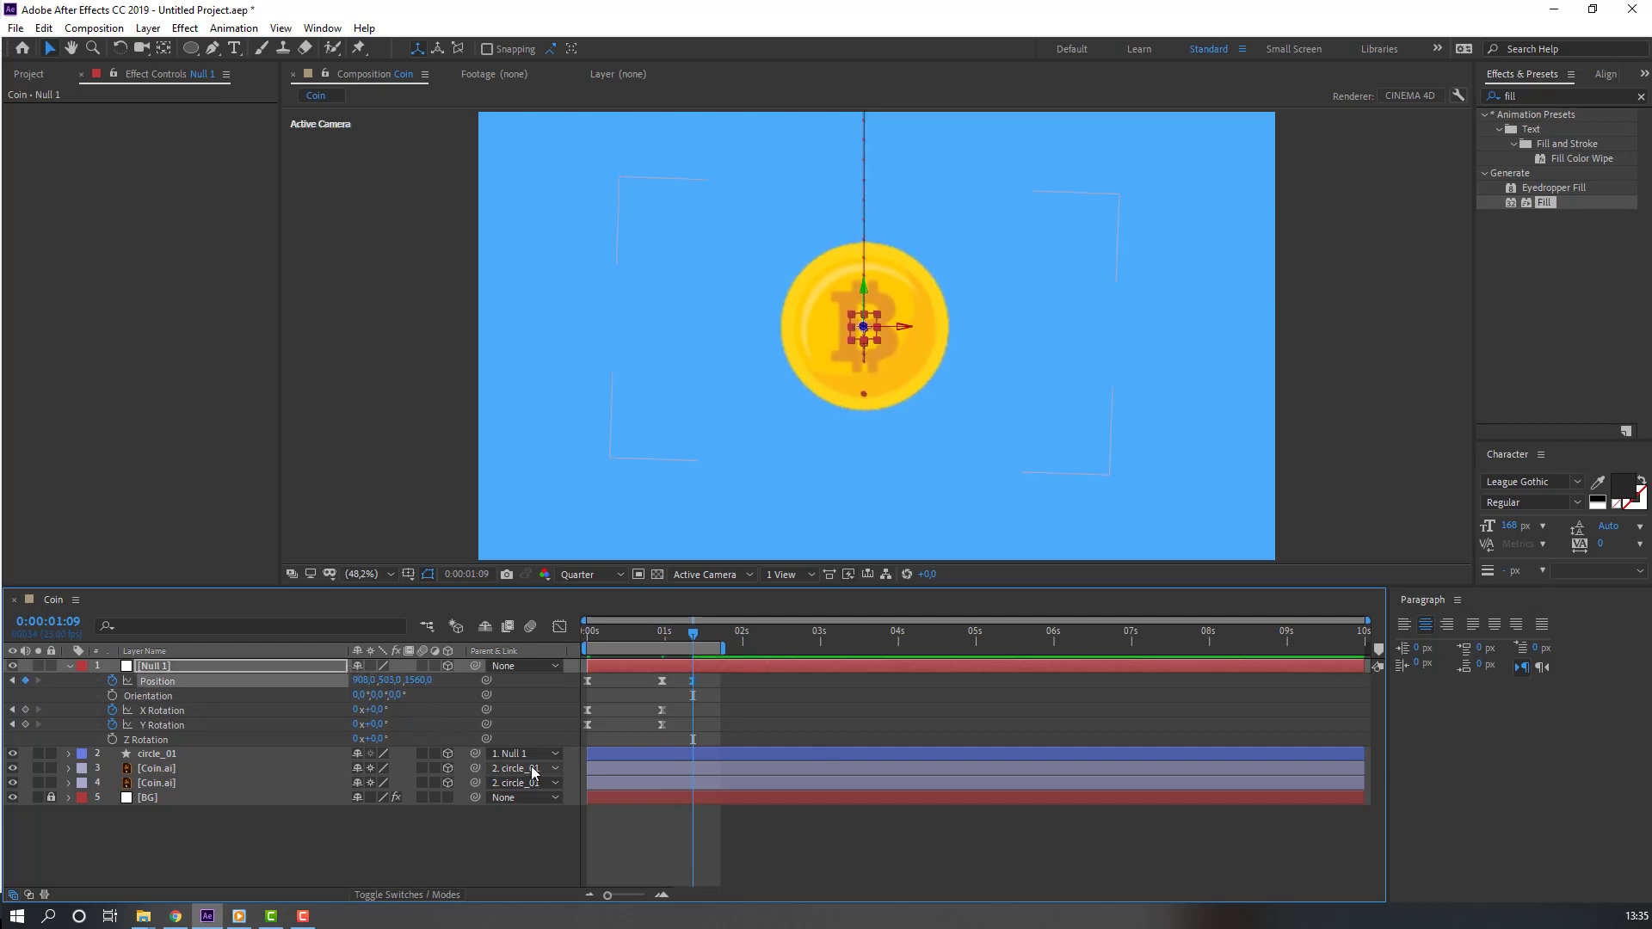
Step: Set the Y Position of Null 1 to 552 at 0:00:01:19 and extend the work area to about 2.5 seconds for a preview
{"action": "key", "text": "shift+Page_Down"}
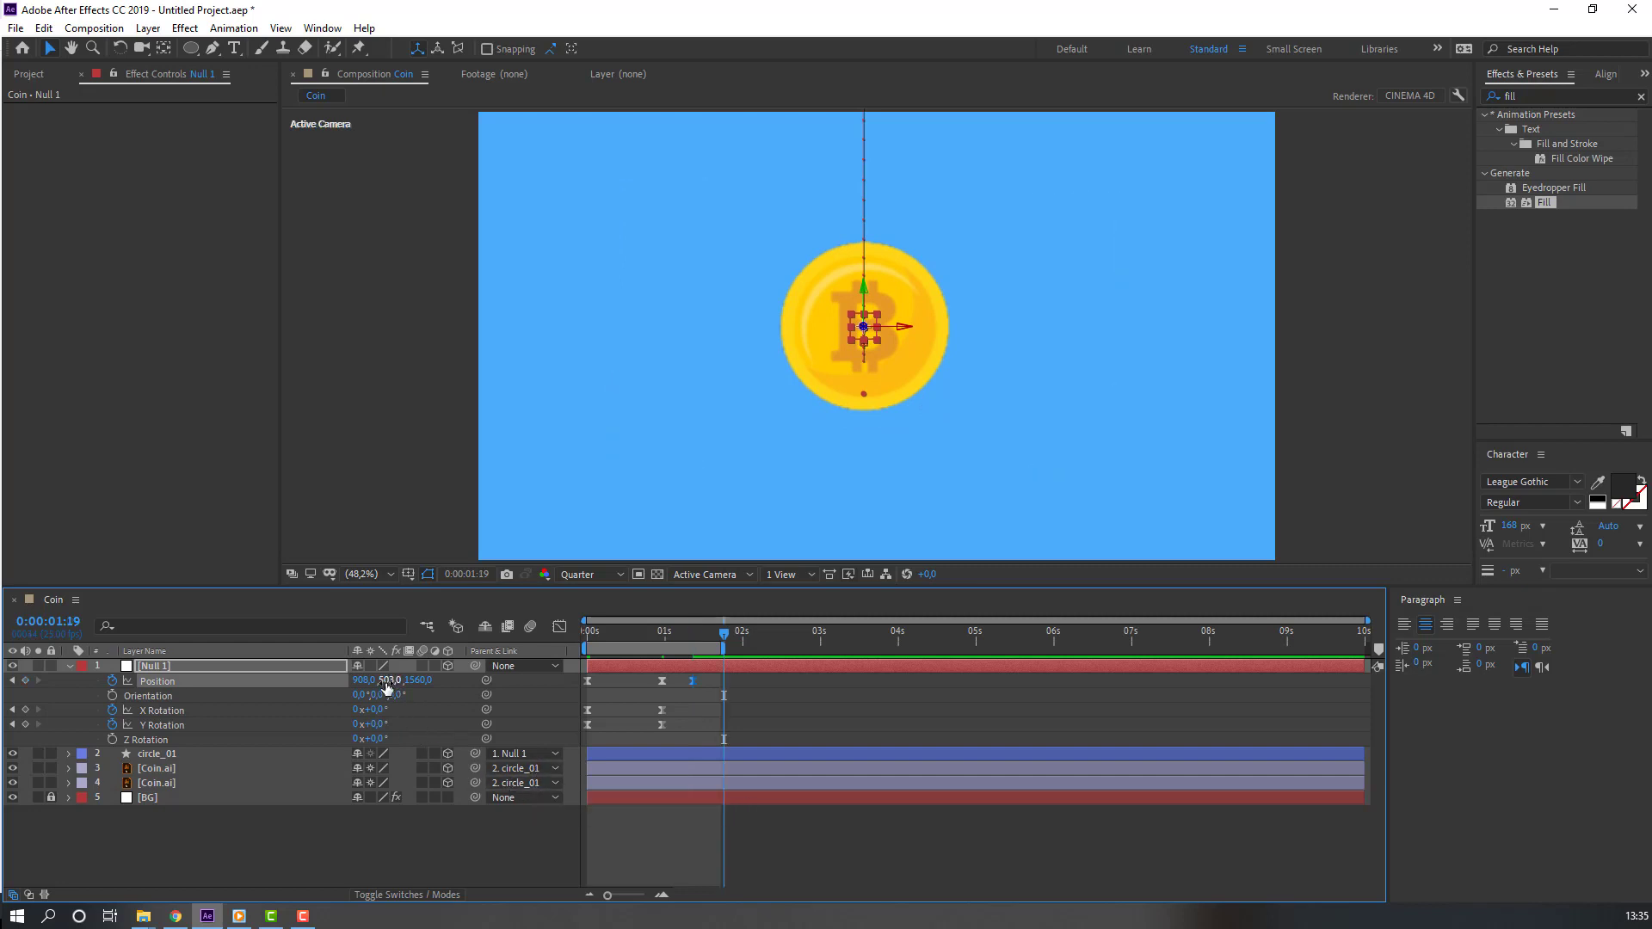
{"action": "left_click_drag", "start_coordinate": [389, 679], "coordinate": [416, 701]}
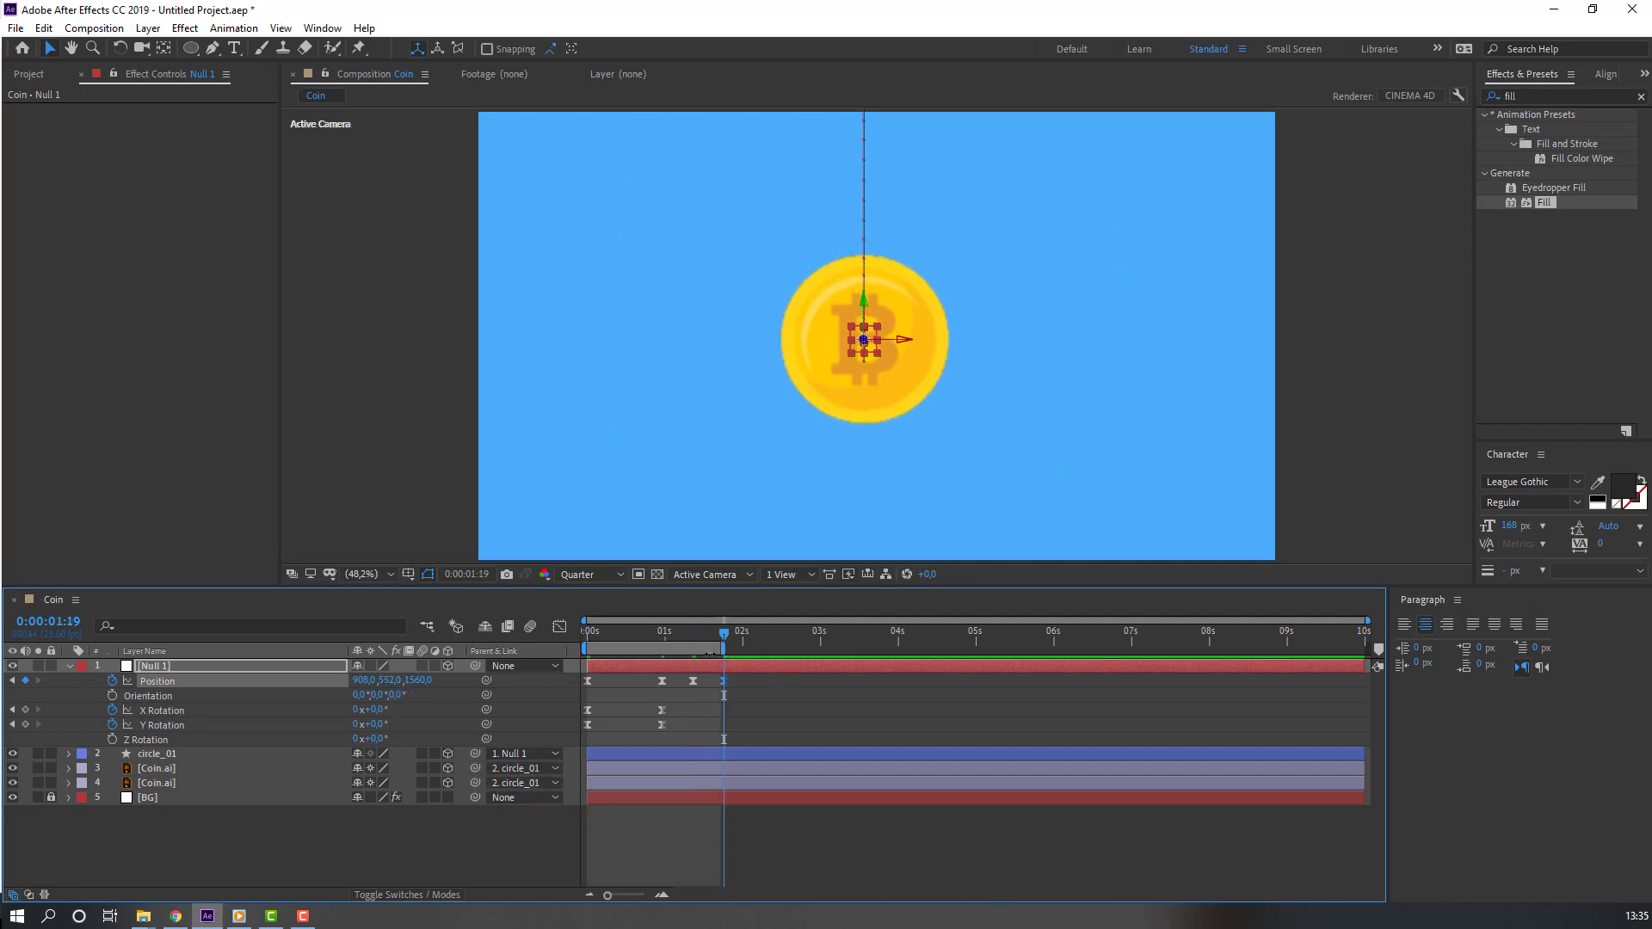
{"action": "left_click_drag", "start_coordinate": [726, 648], "coordinate": [785, 648]}
{"action": "left_click", "coordinate": [859, 719]}
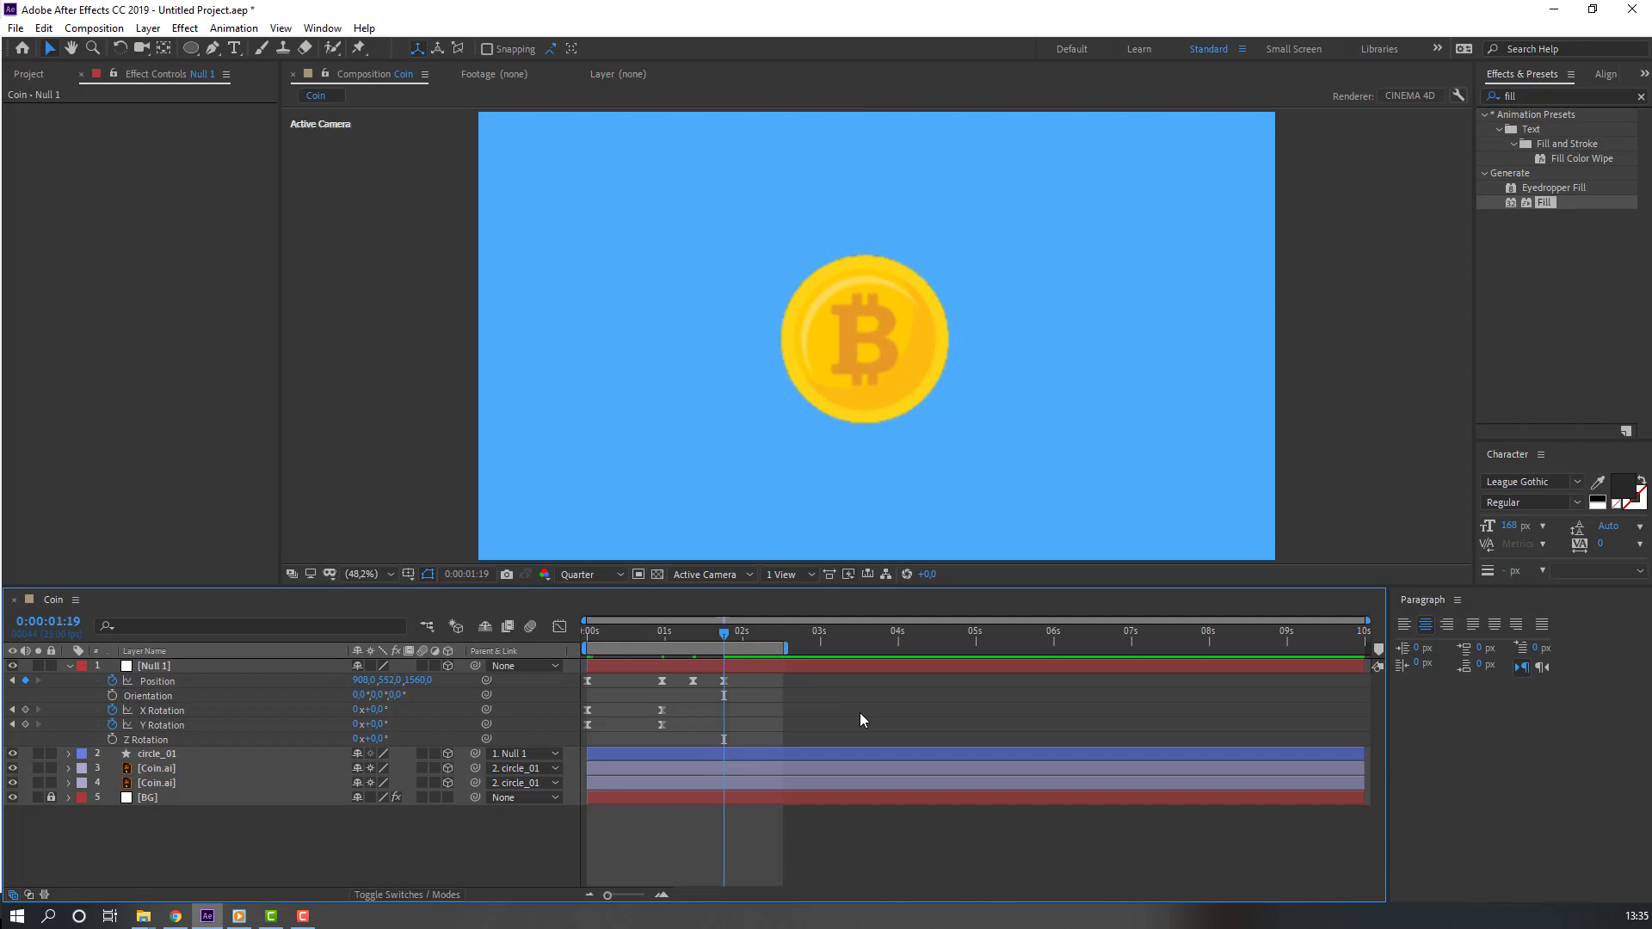
{"action": "key", "text": "space"}
{"action": "key", "text": "space"}
Step: Set the spatial interpolation of the last three Position keyframes of Null 1 to Linear and preview the bounce
{"action": "left_click_drag", "start_coordinate": [746, 679], "coordinate": [653, 676]}
{"action": "right_click", "coordinate": [662, 681]}
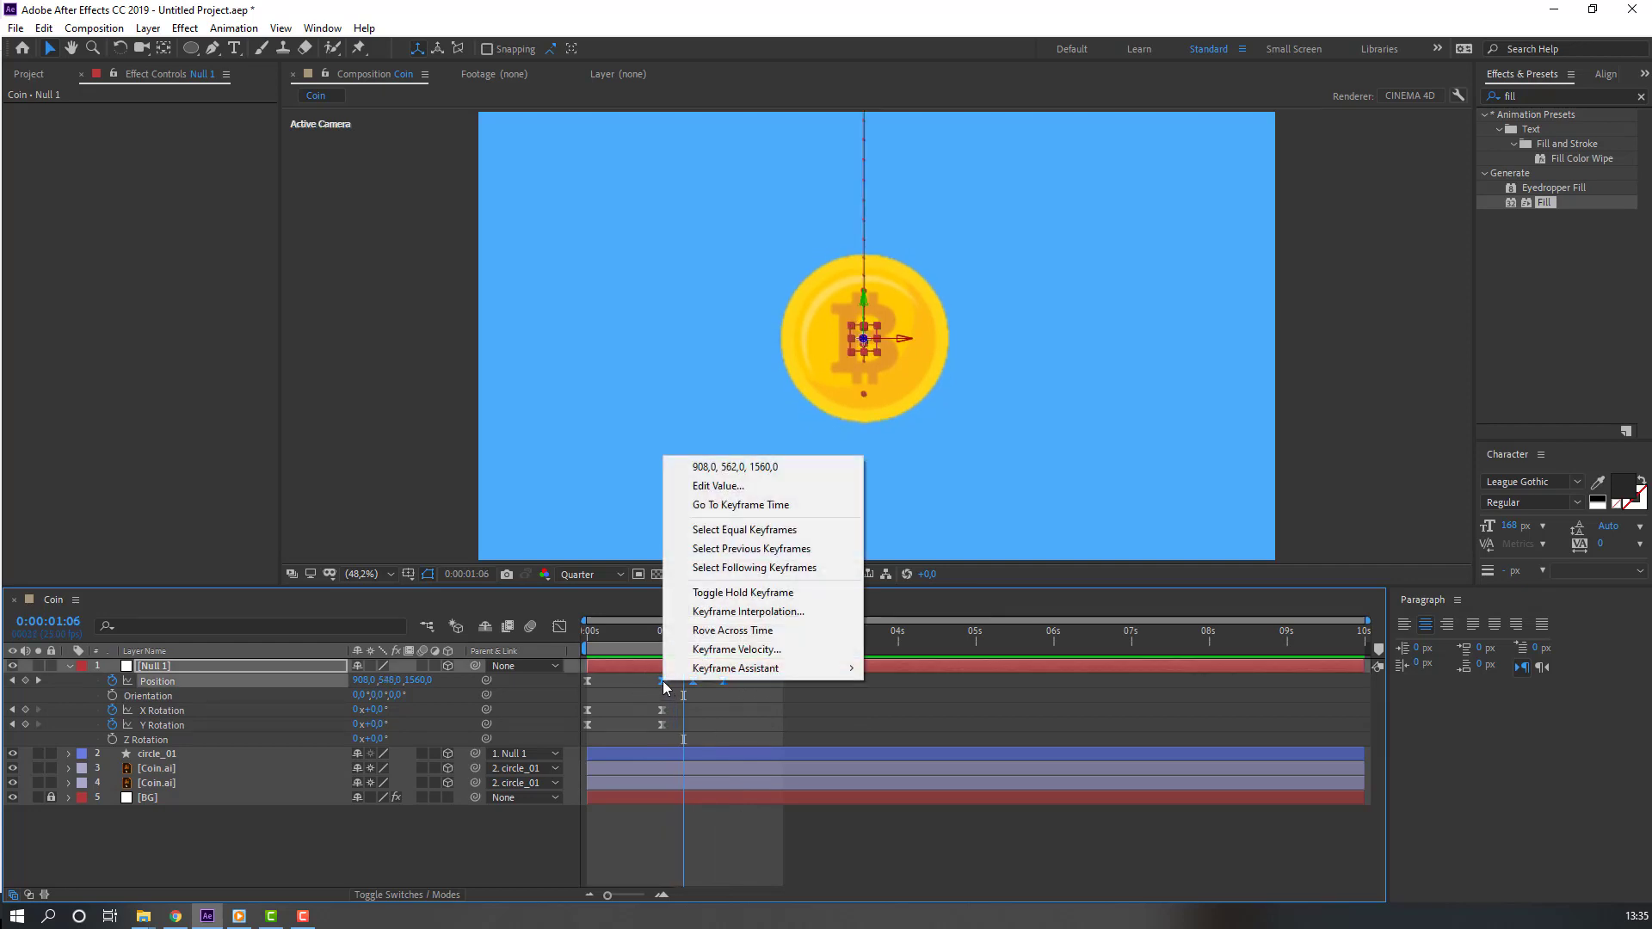
{"action": "left_click", "coordinate": [744, 612]}
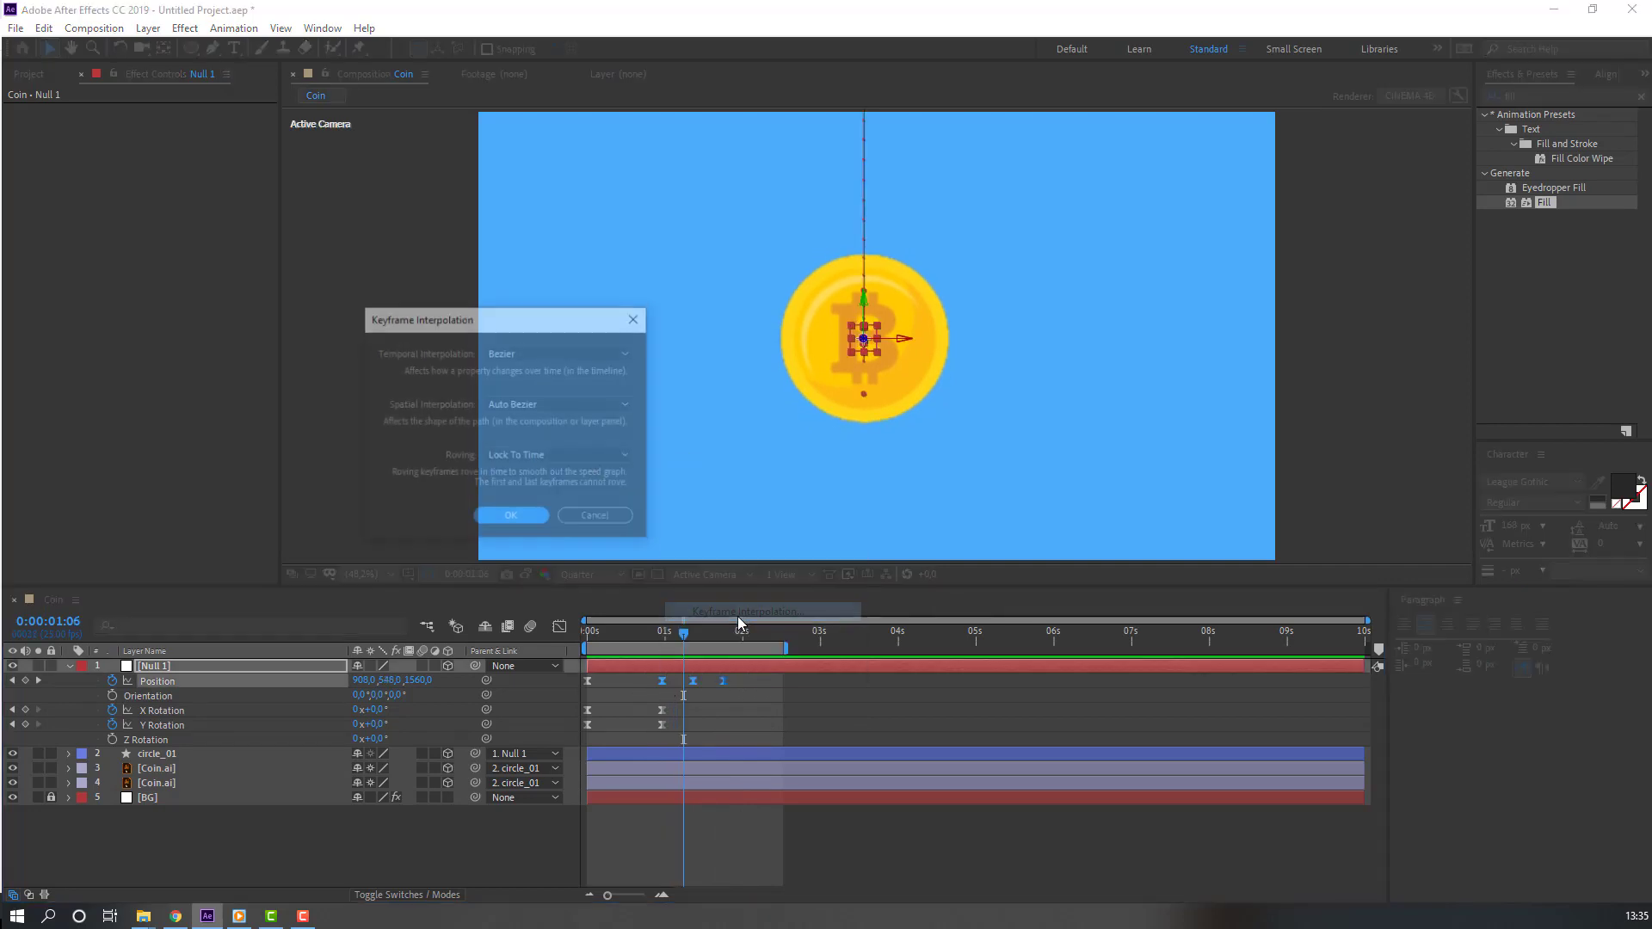
{"action": "left_click", "coordinate": [531, 406]}
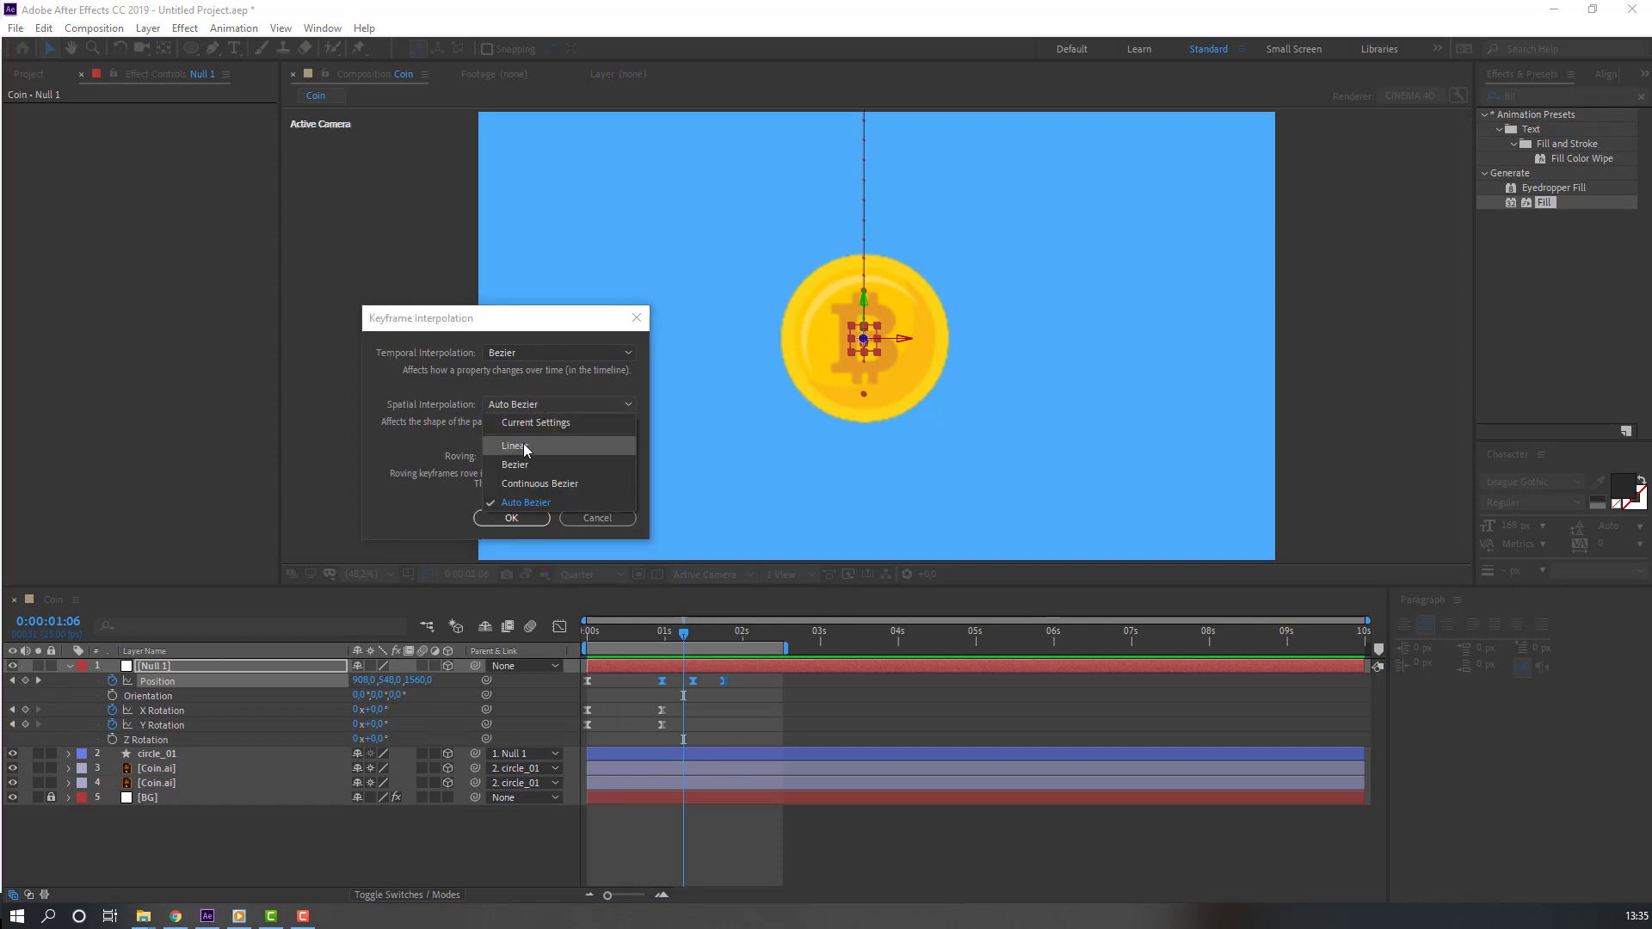
{"action": "left_click", "coordinate": [525, 447]}
{"action": "left_click", "coordinate": [511, 517]}
{"action": "left_click", "coordinate": [794, 706]}
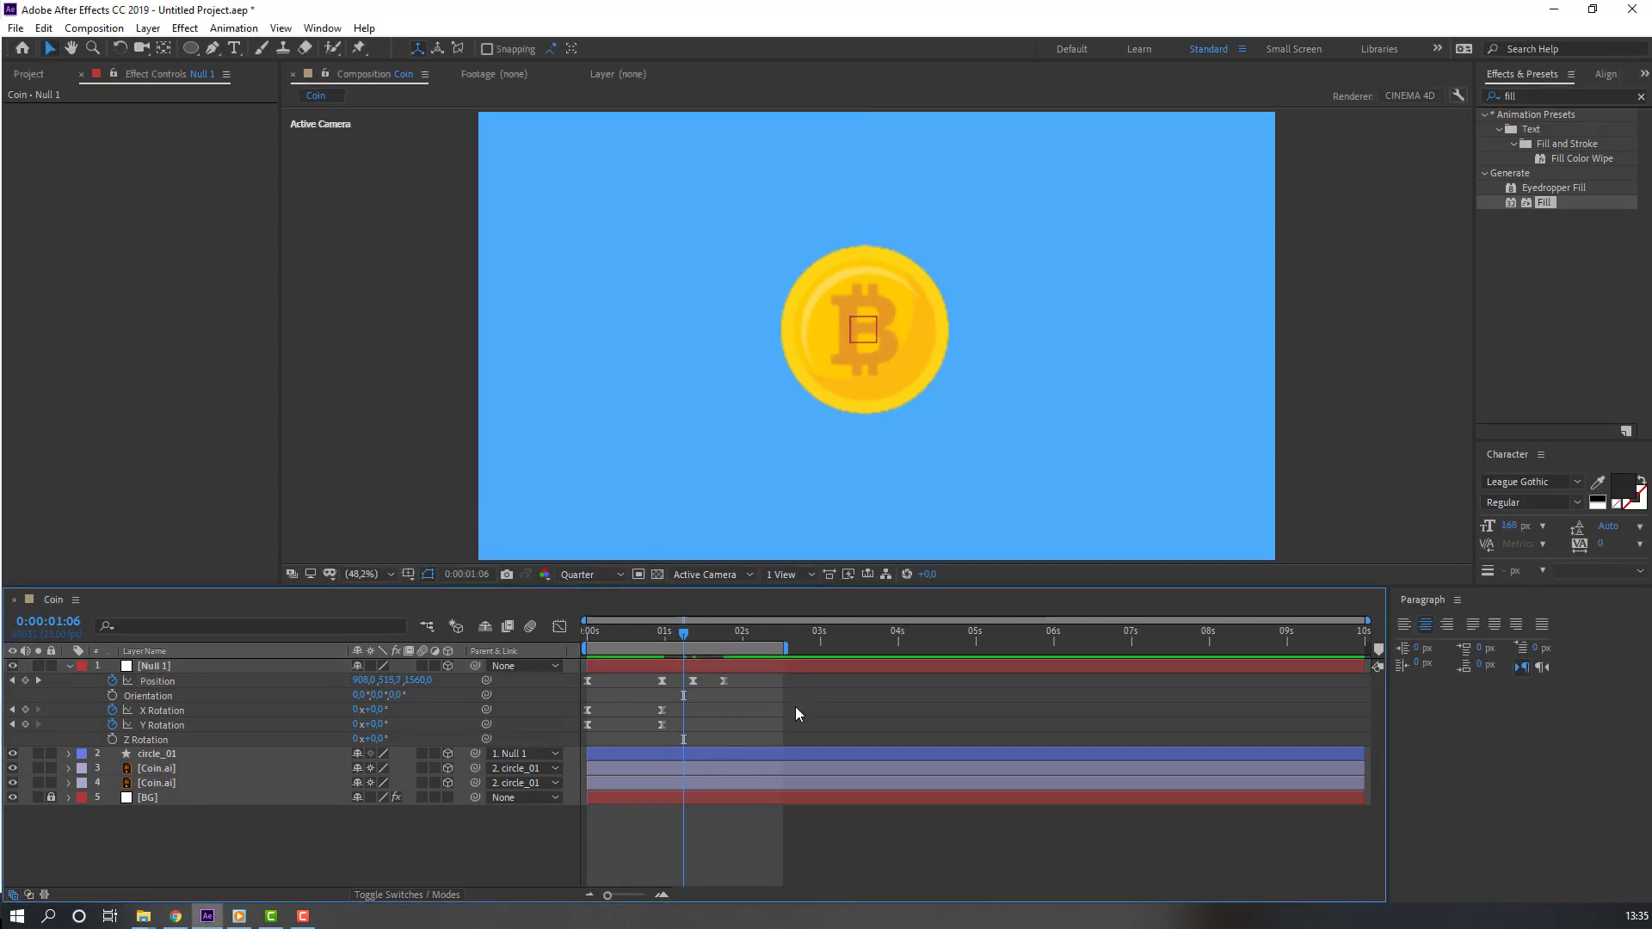
{"action": "key", "text": "space"}
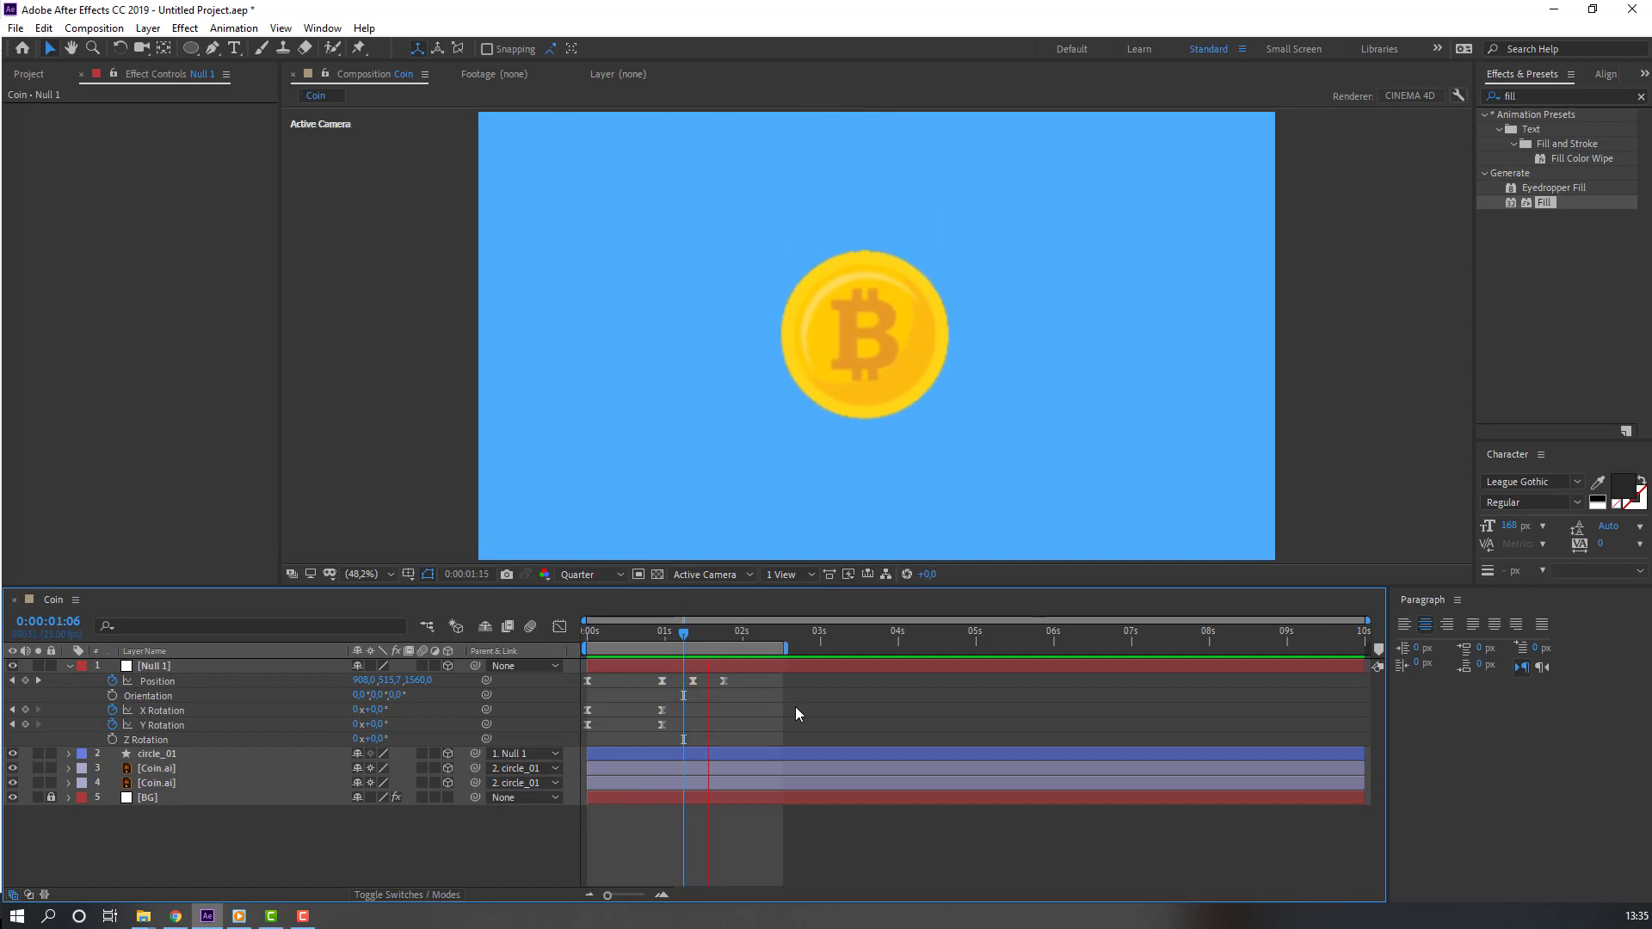
Step: Reshape the Position speed curve of Null 1 for a sharp early peak, preview it, and select the first bounce segment
{"action": "left_click_drag", "start_coordinate": [745, 676], "coordinate": [585, 685]}
{"action": "left_click", "coordinate": [561, 627]}
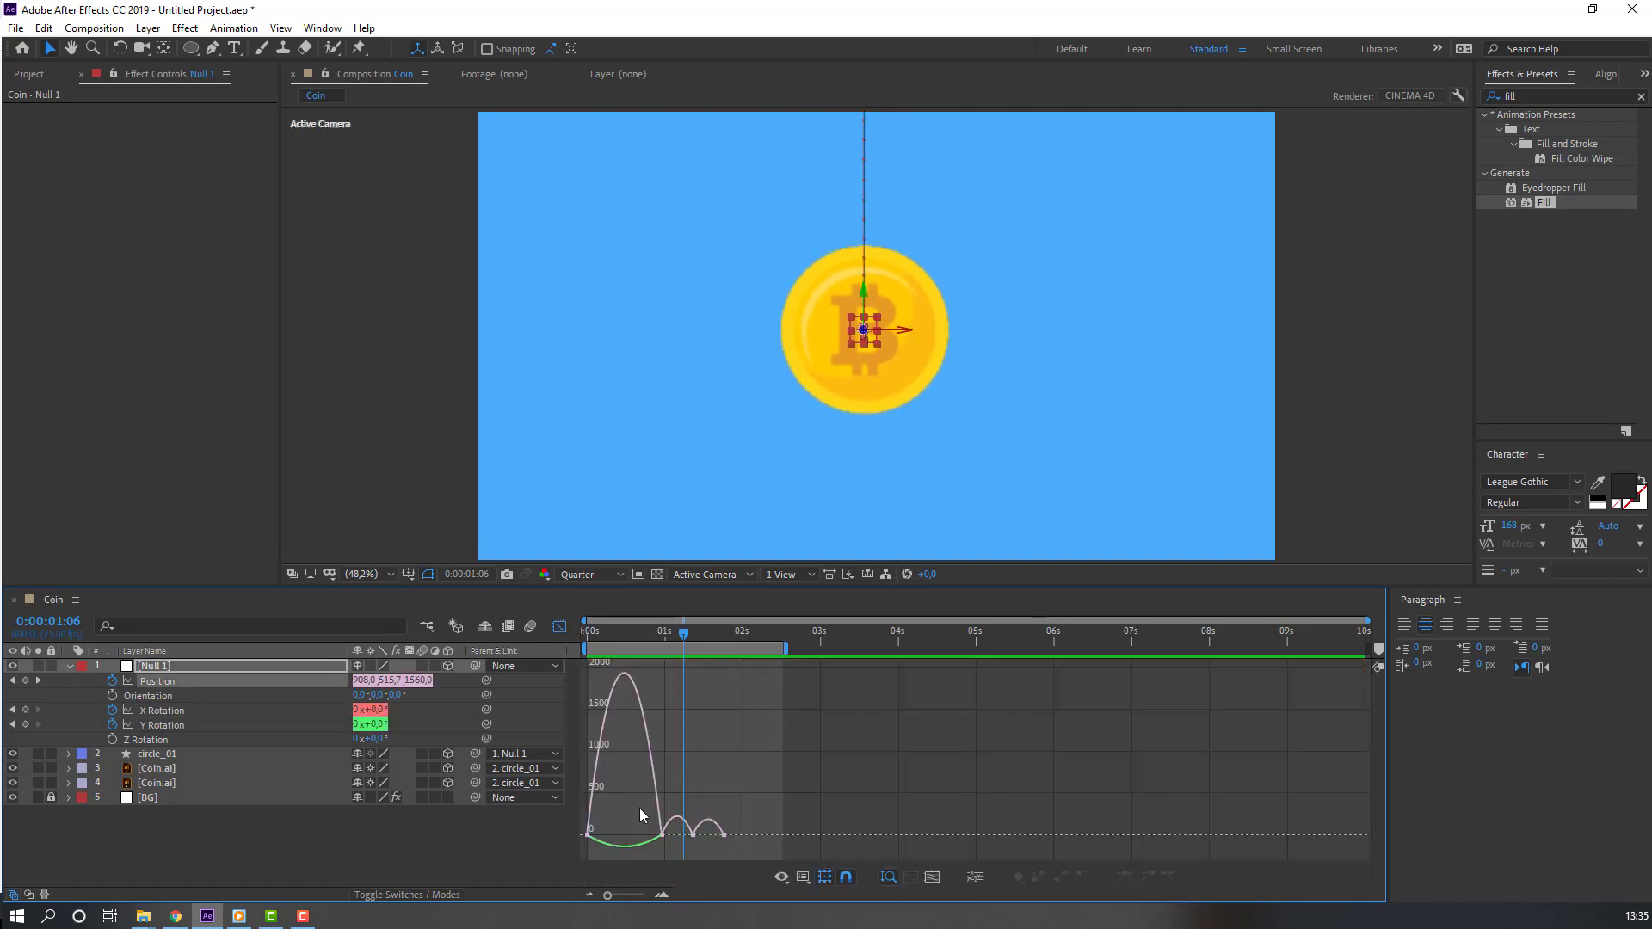
{"action": "left_click", "coordinate": [657, 790]}
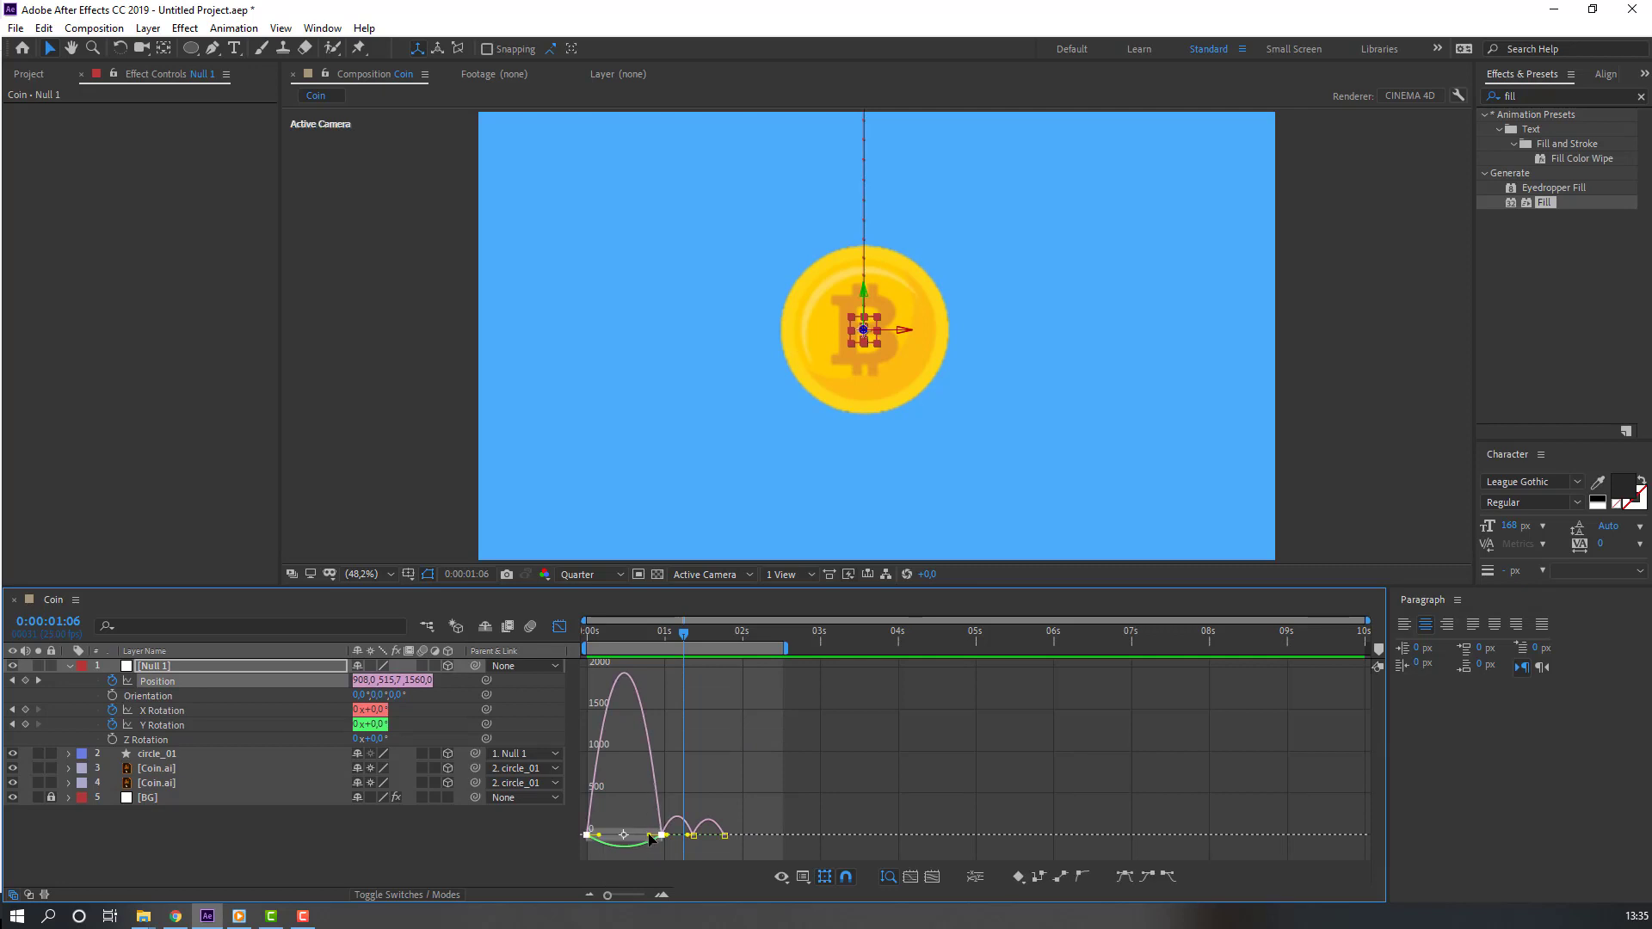
{"action": "left_click_drag", "start_coordinate": [646, 835], "coordinate": [592, 840]}
{"action": "left_click", "coordinate": [861, 752]}
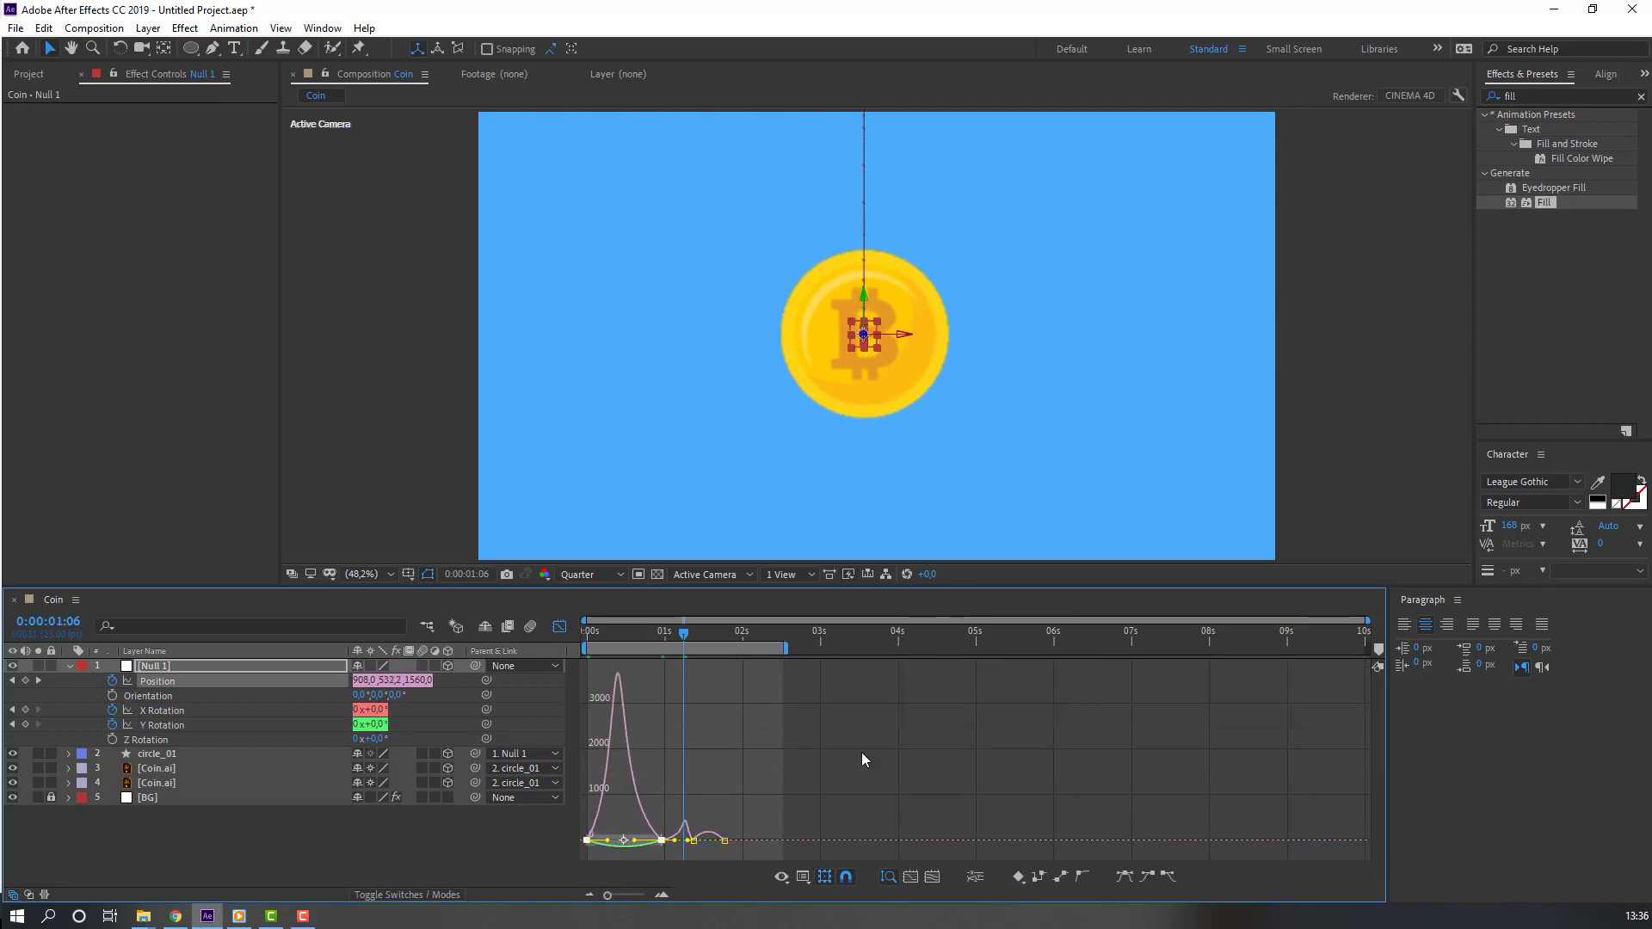
{"action": "key", "text": "space"}
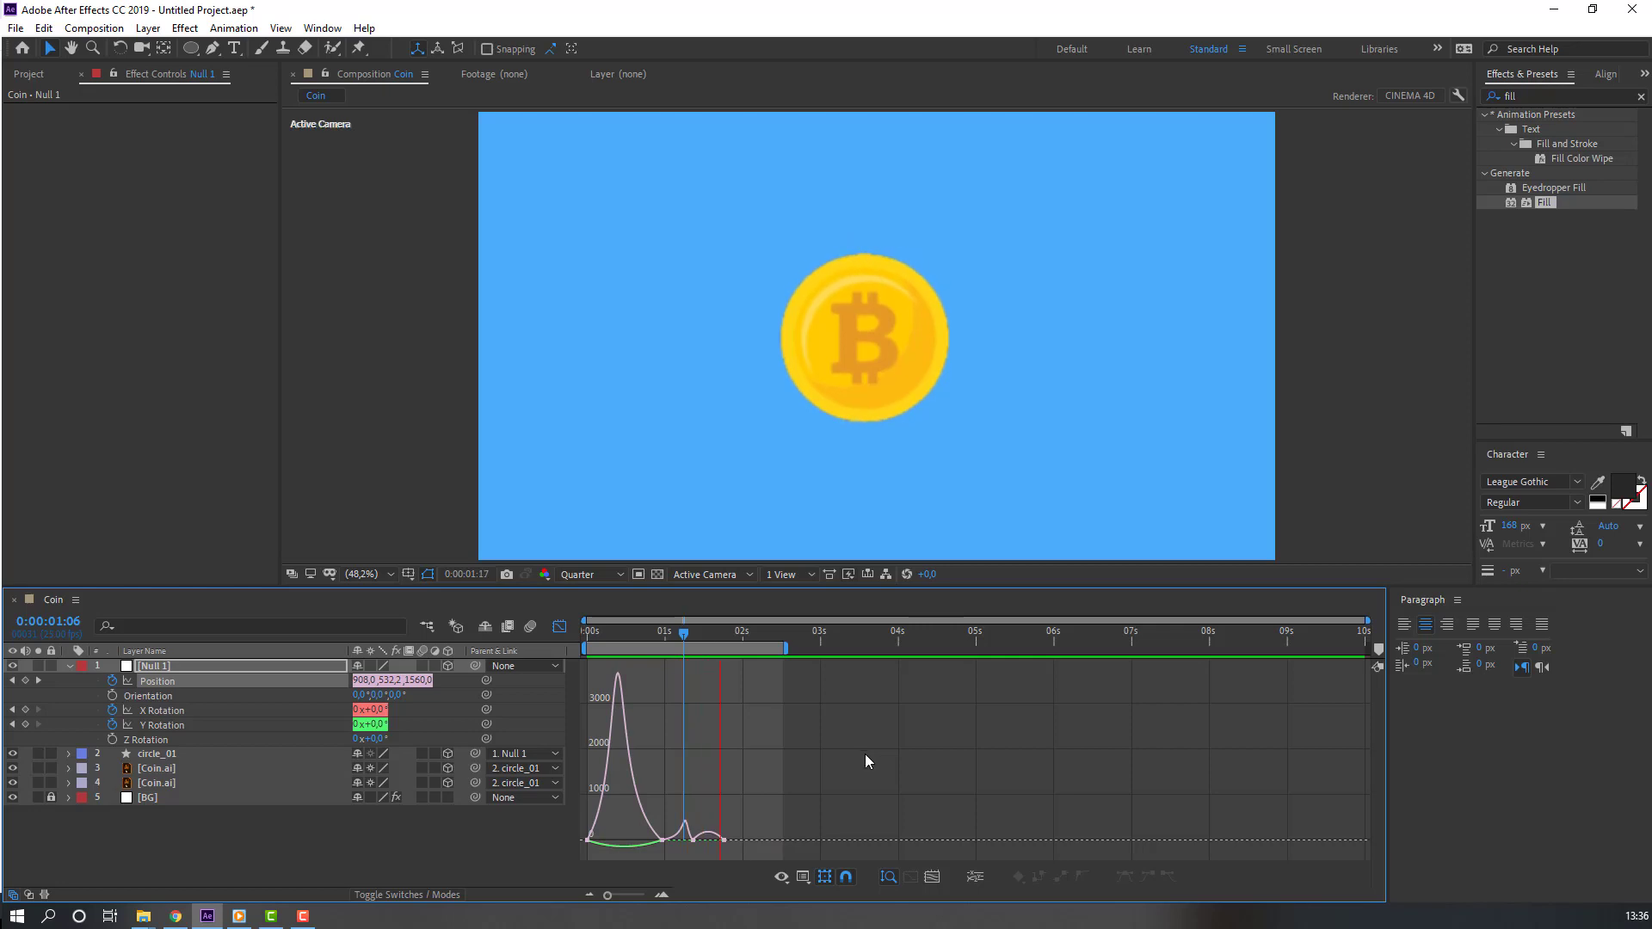
{"action": "key", "text": "space"}
{"action": "scroll", "coordinate": [765, 816], "scroll_direction": "up", "scroll_amount": 5}
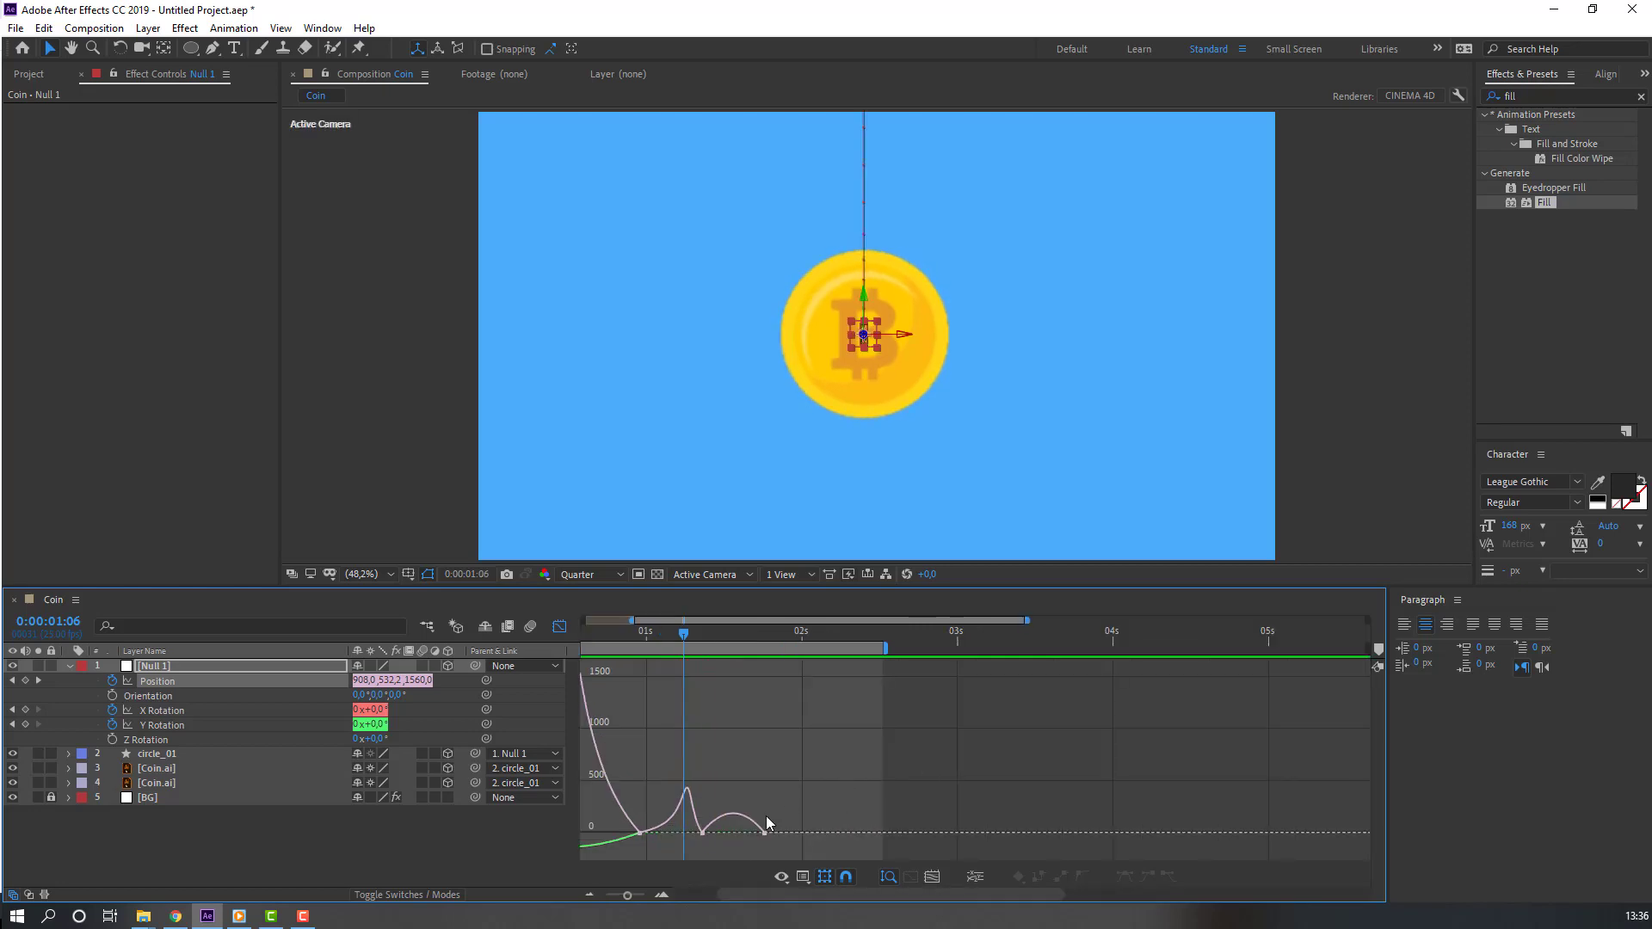
{"action": "left_click", "coordinate": [720, 826]}
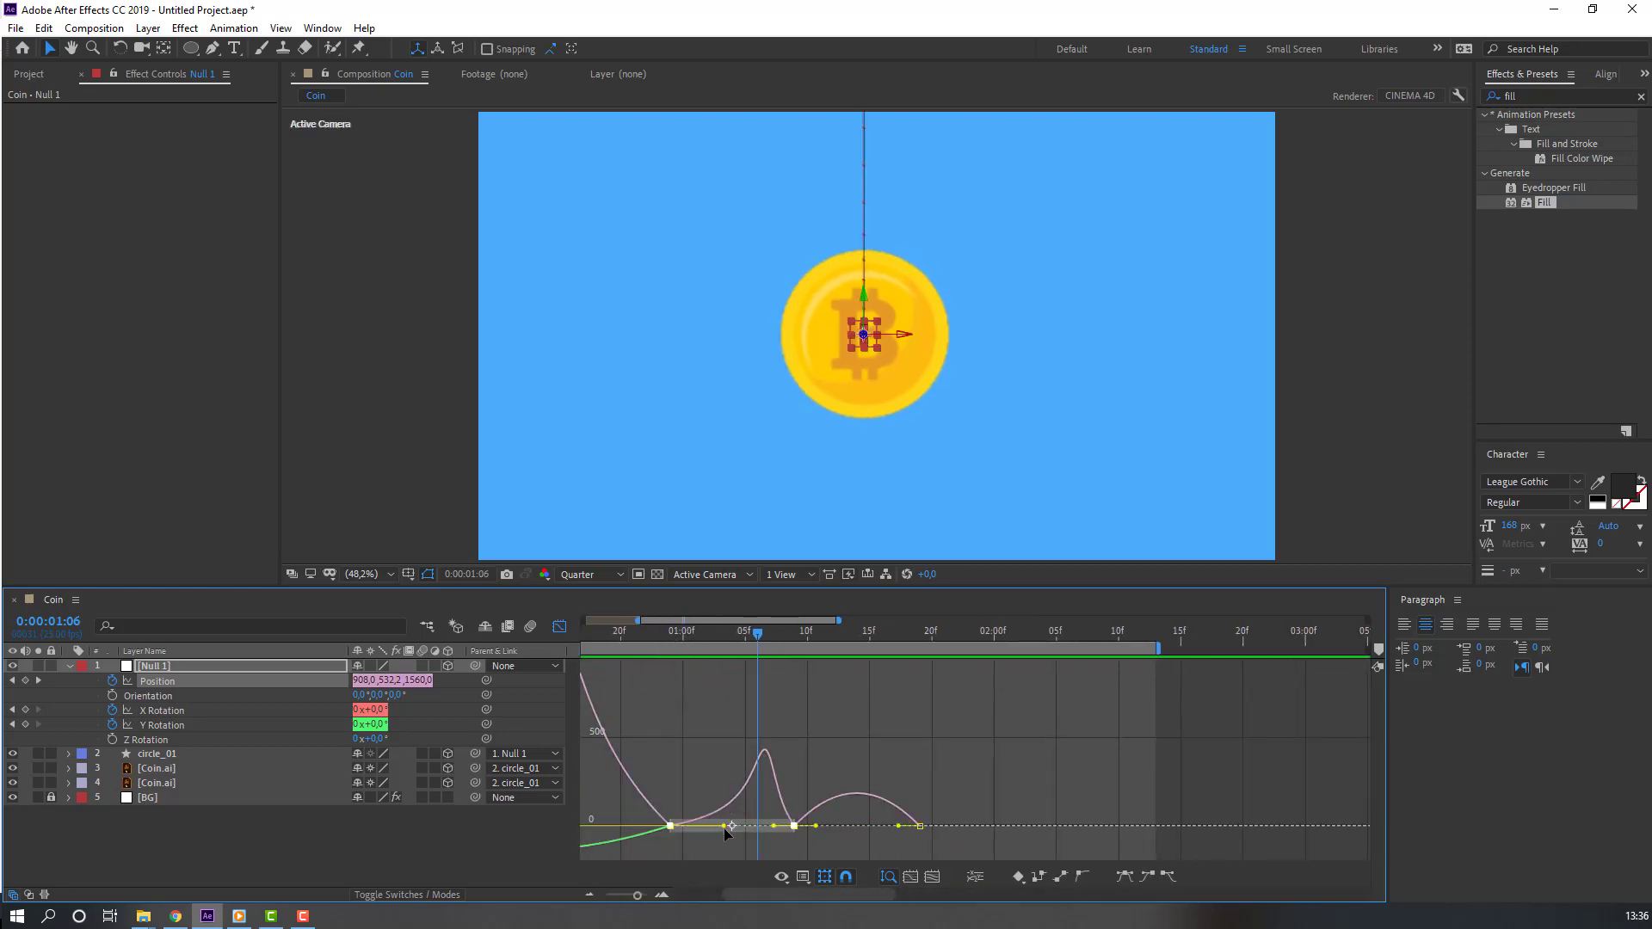
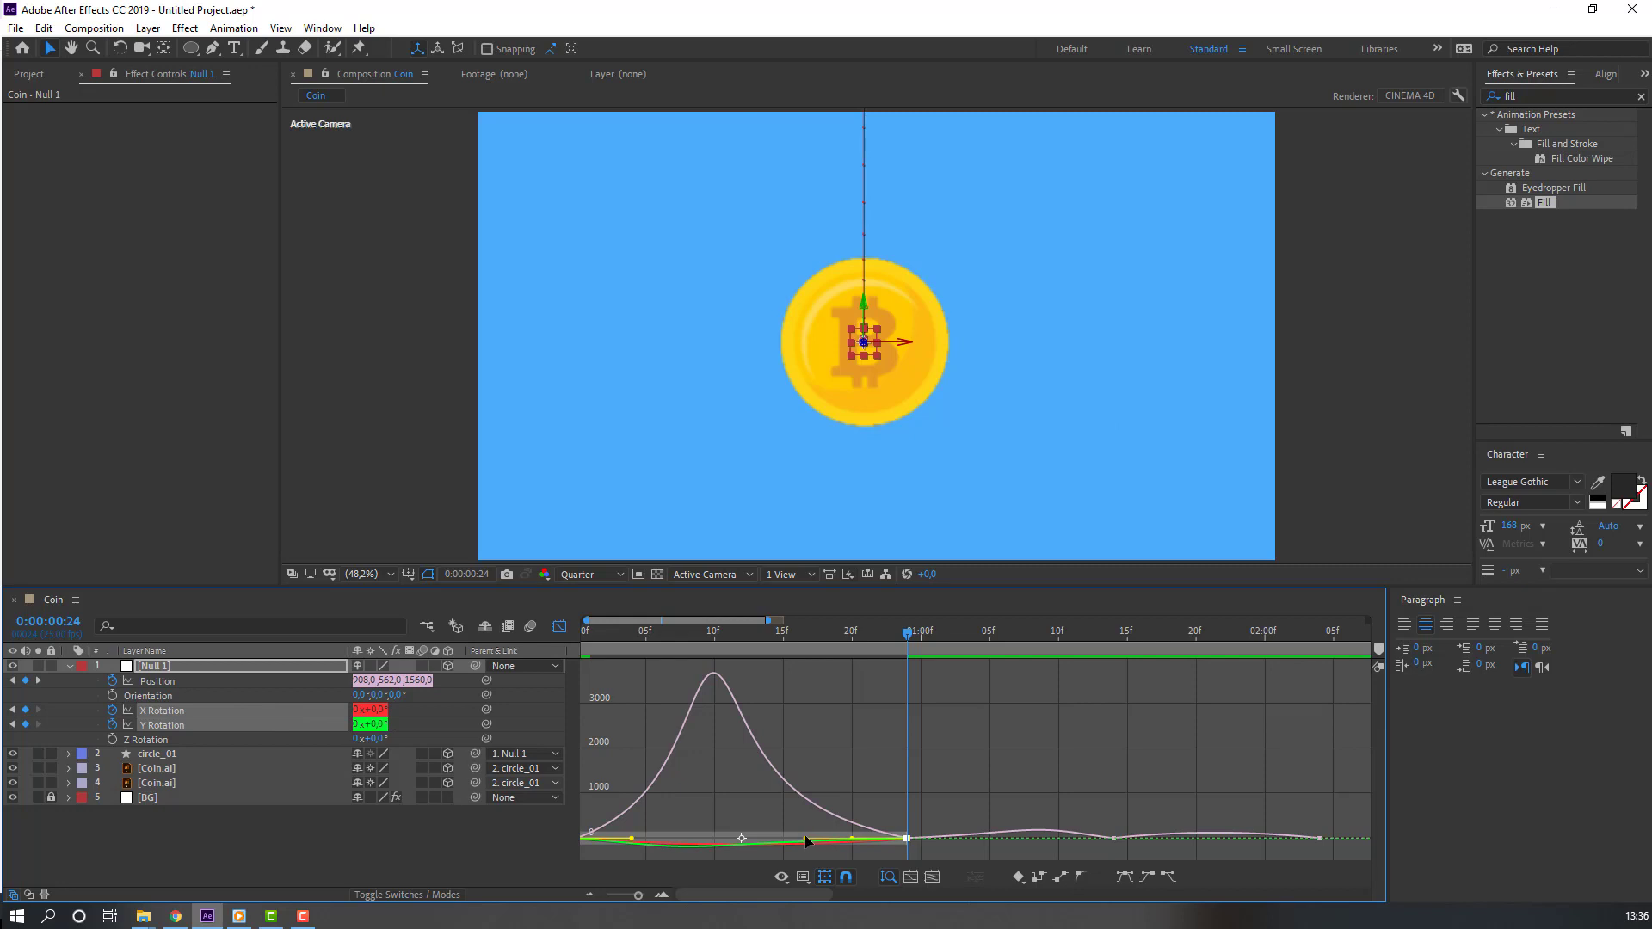
Step: Lengthen the easing into the X and Y Rotation keyframes at 0:00:00:24, preview the motion, and leave the graph editor
{"action": "left_click_drag", "start_coordinate": [807, 836], "coordinate": [777, 835]}
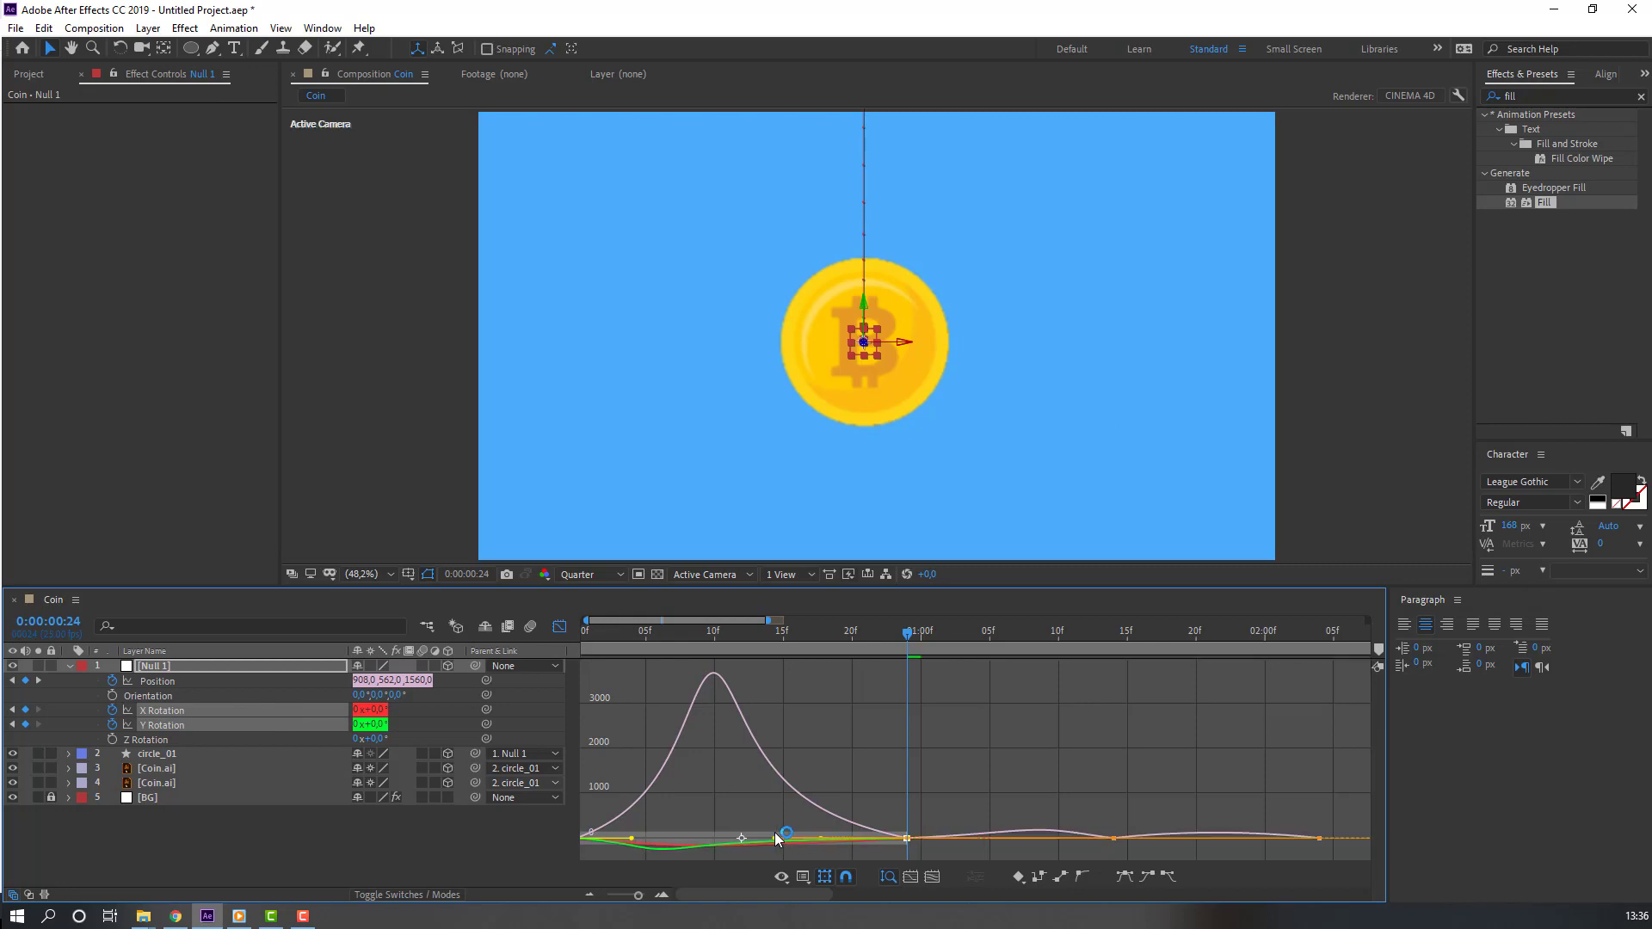
{"action": "key", "text": "space"}
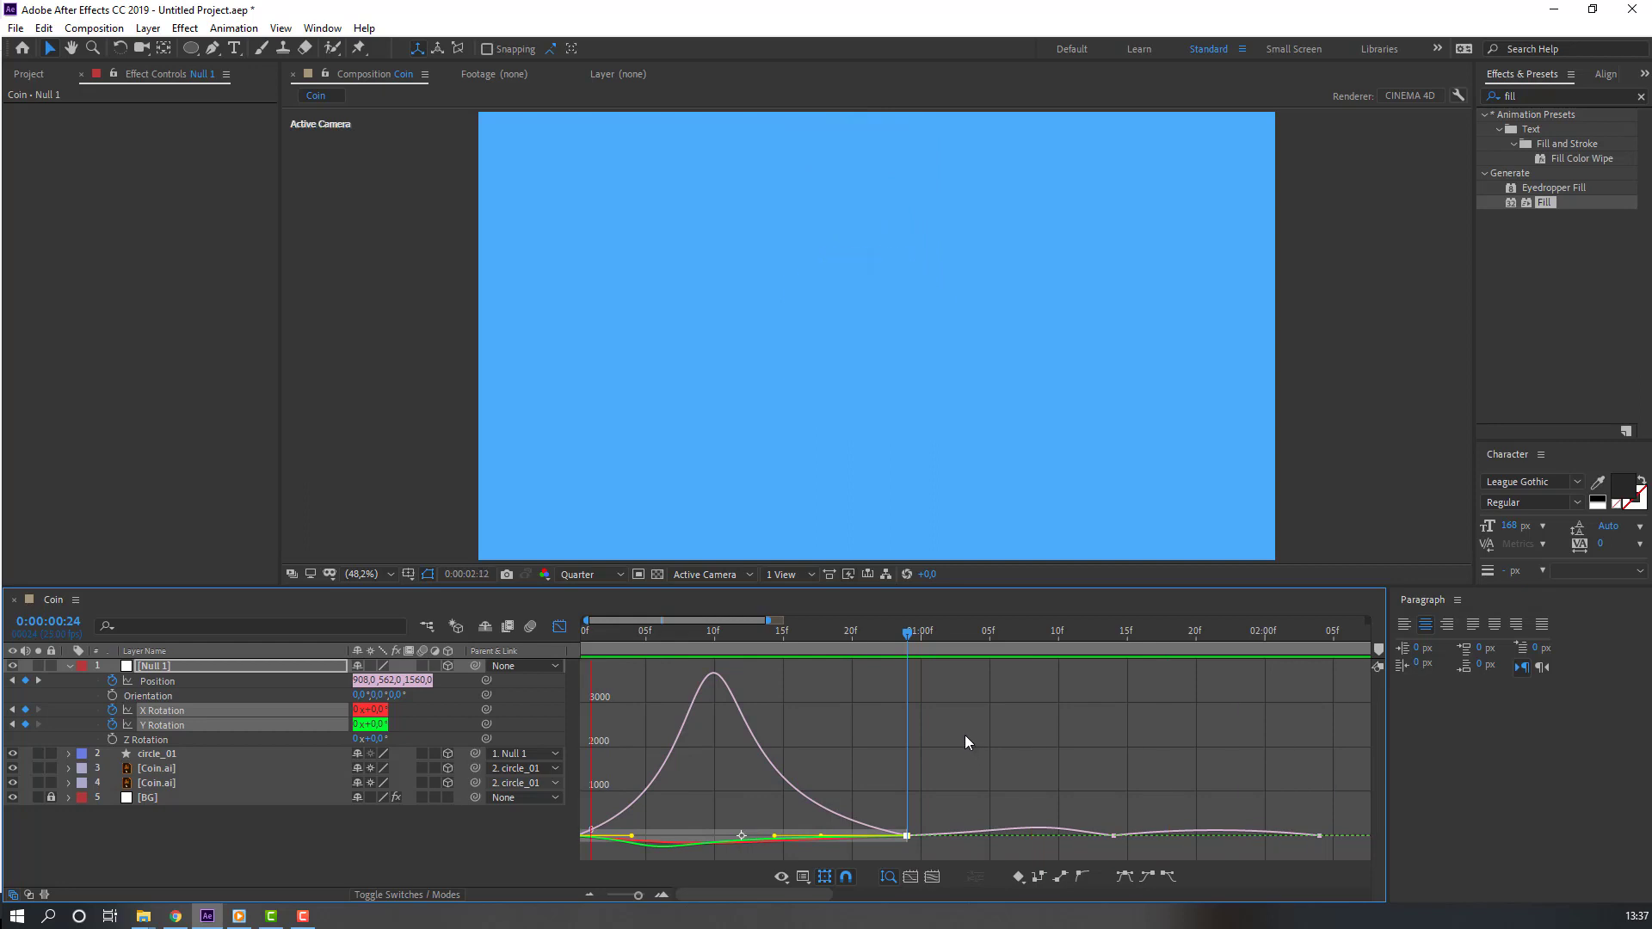
{"action": "key", "text": "minus"}
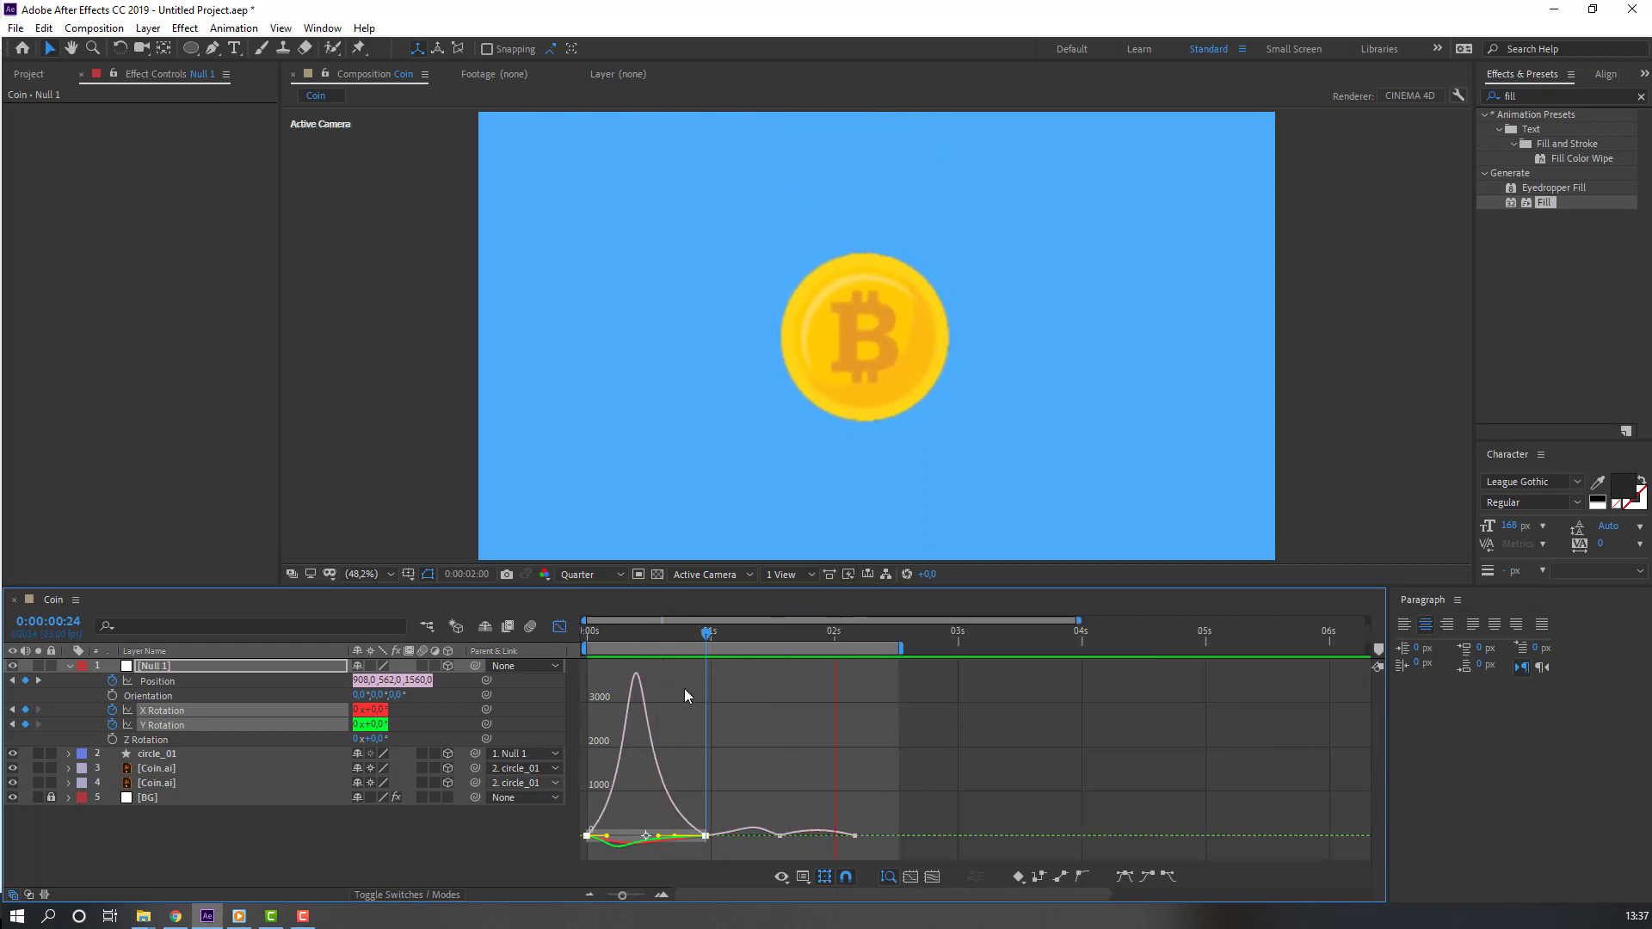
{"action": "key", "text": "space"}
{"action": "left_click", "coordinate": [559, 627]}
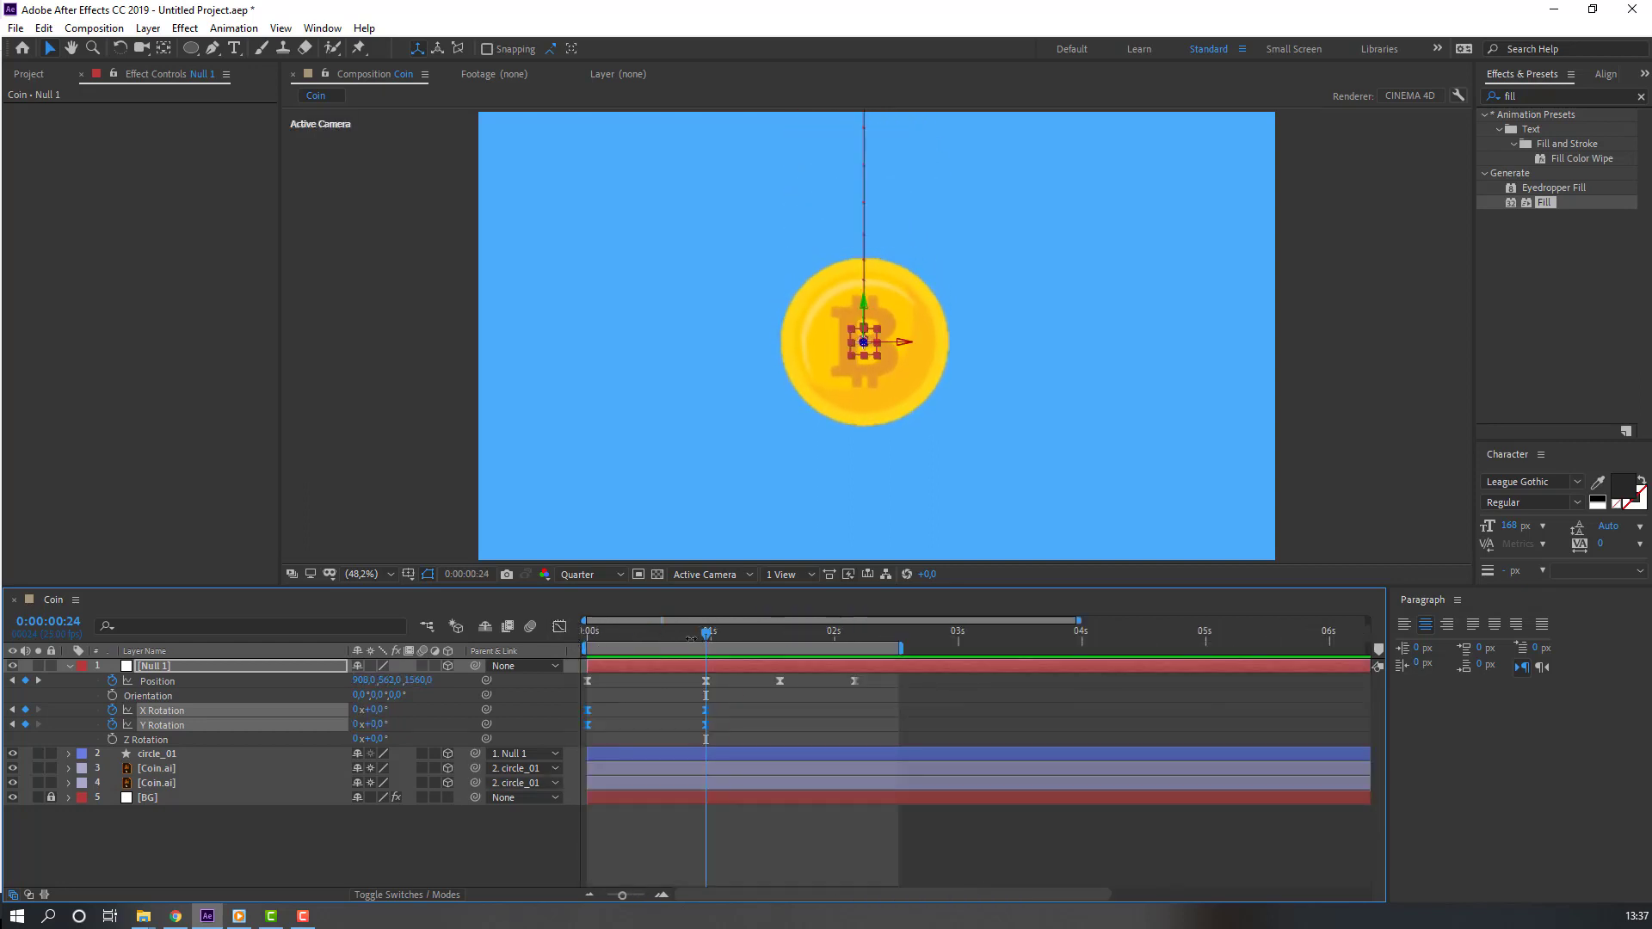
{"action": "left_click", "coordinate": [709, 651]}
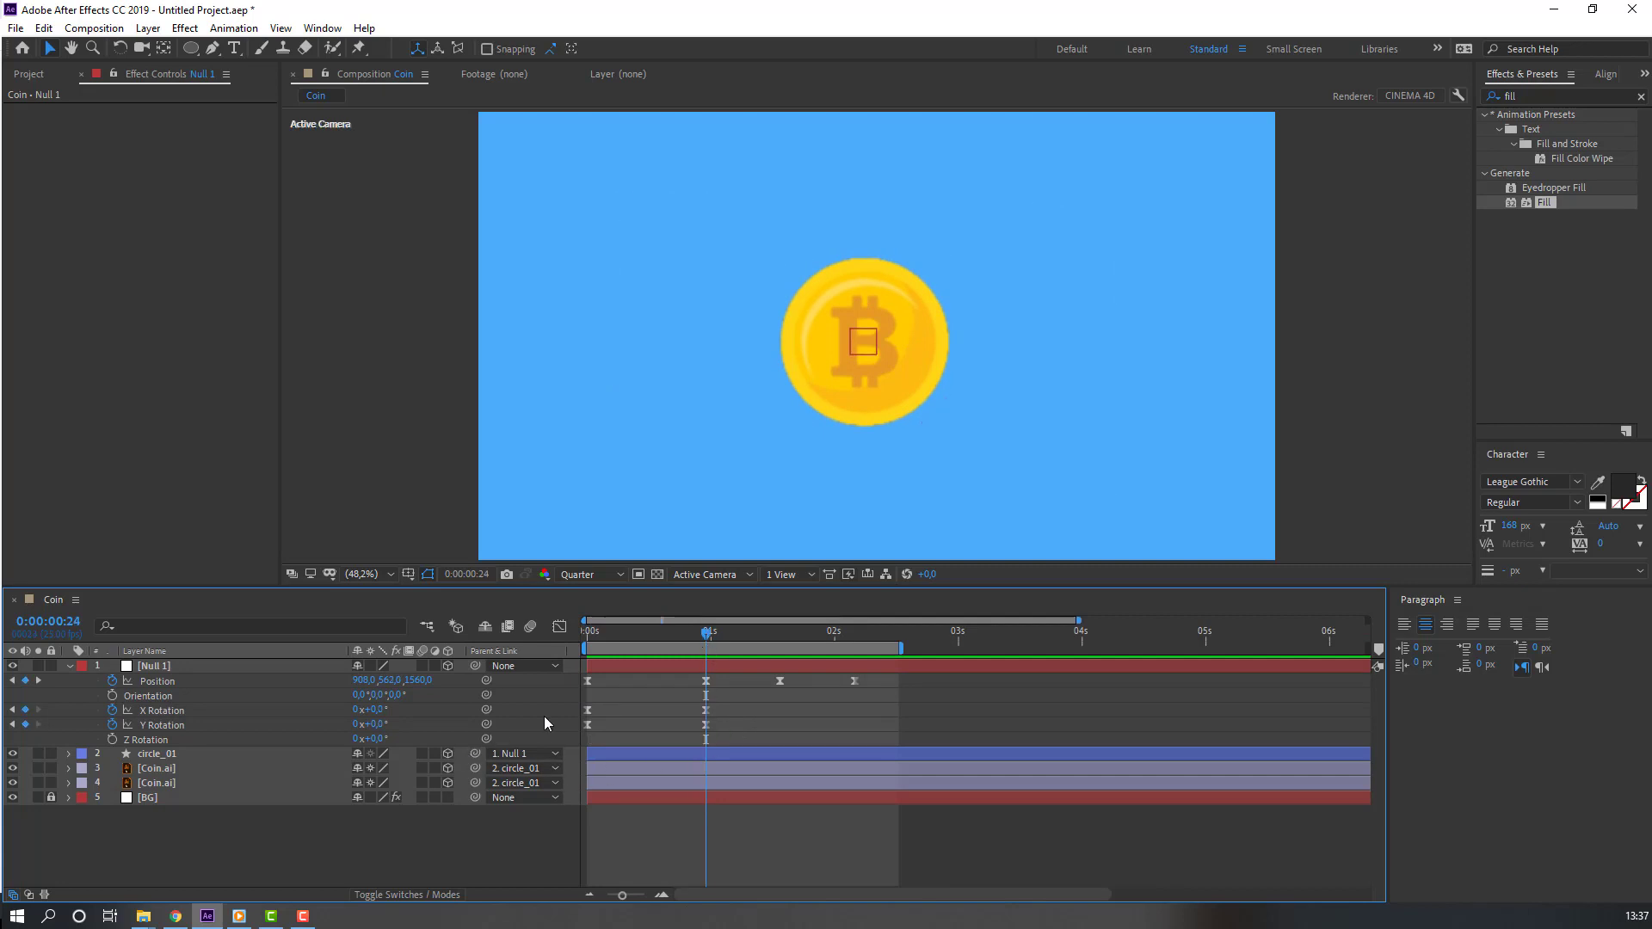
Step: Tilt the Y Rotation of Null 1 one way at 0:00:00:24 and 15° the opposite way at 0:00:01:14
{"action": "left_click_drag", "start_coordinate": [379, 724], "coordinate": [401, 747]}
{"action": "mouse_move", "coordinate": [631, 637]}
{"action": "left_mouse_down"}
{"action": "mouse_move", "coordinate": [612, 637]}
{"action": "mouse_move", "coordinate": [780, 646]}
{"action": "left_mouse_up"}
{"action": "left_click", "coordinate": [376, 724]}
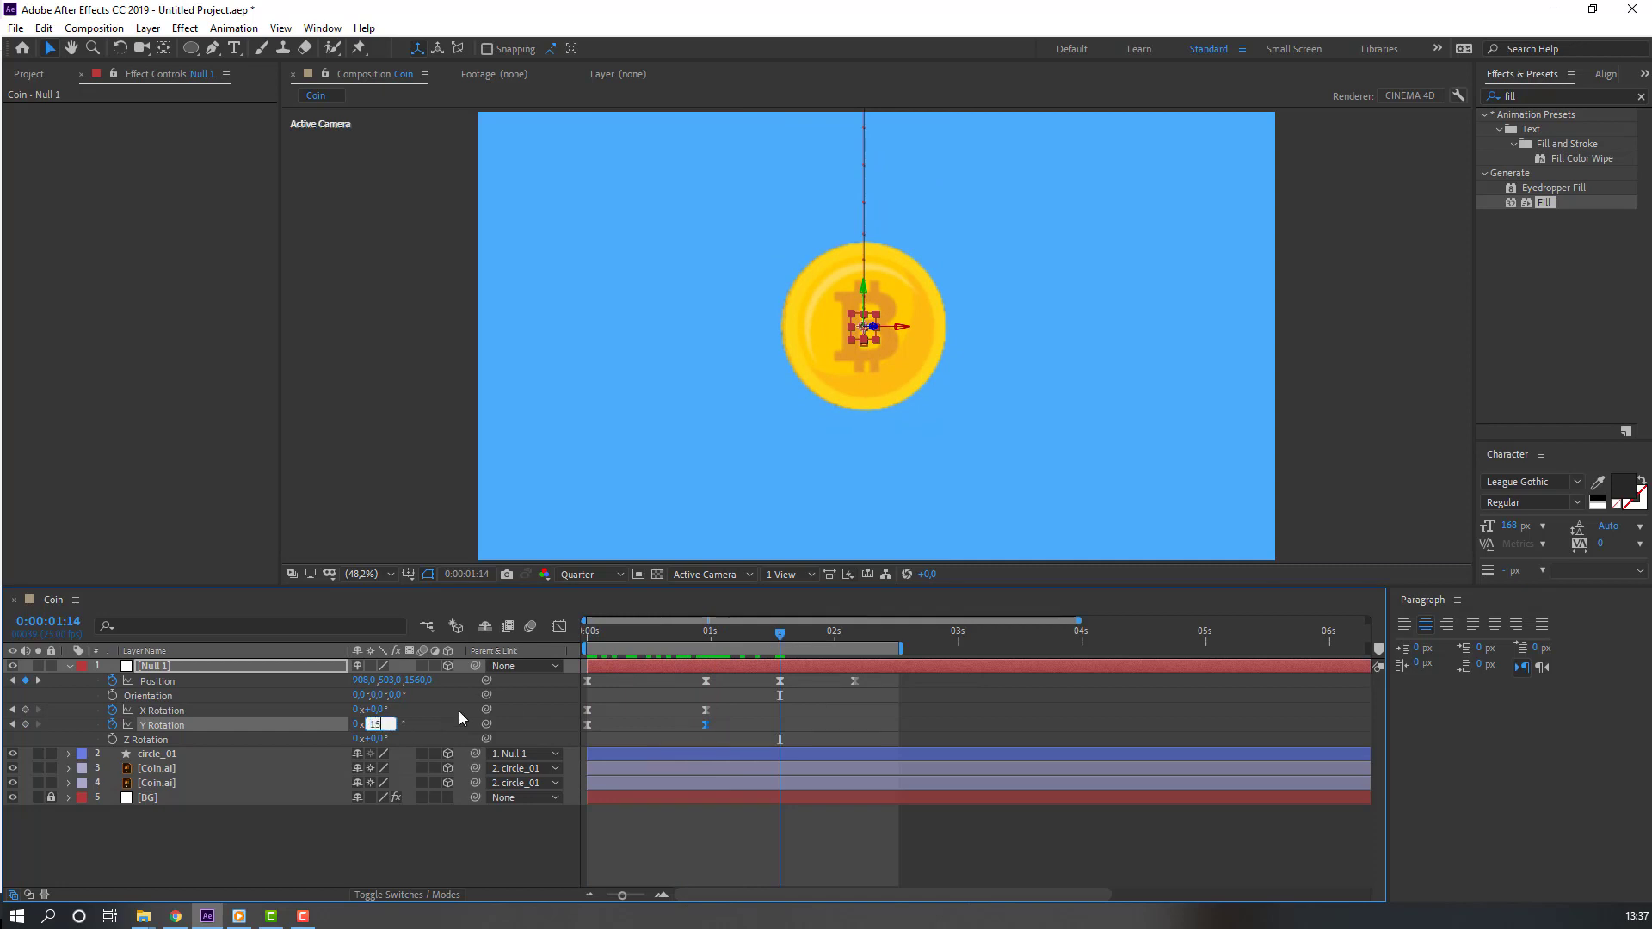
{"action": "key", "text": "Return"}
Step: Set the Y Rotation of Null 1 back to 0° at 0:00:02:03 and preview the wobble with the composition view reduced to 25%
{"action": "left_click_drag", "start_coordinate": [781, 647], "coordinate": [849, 645]}
{"action": "left_click", "coordinate": [376, 724]}
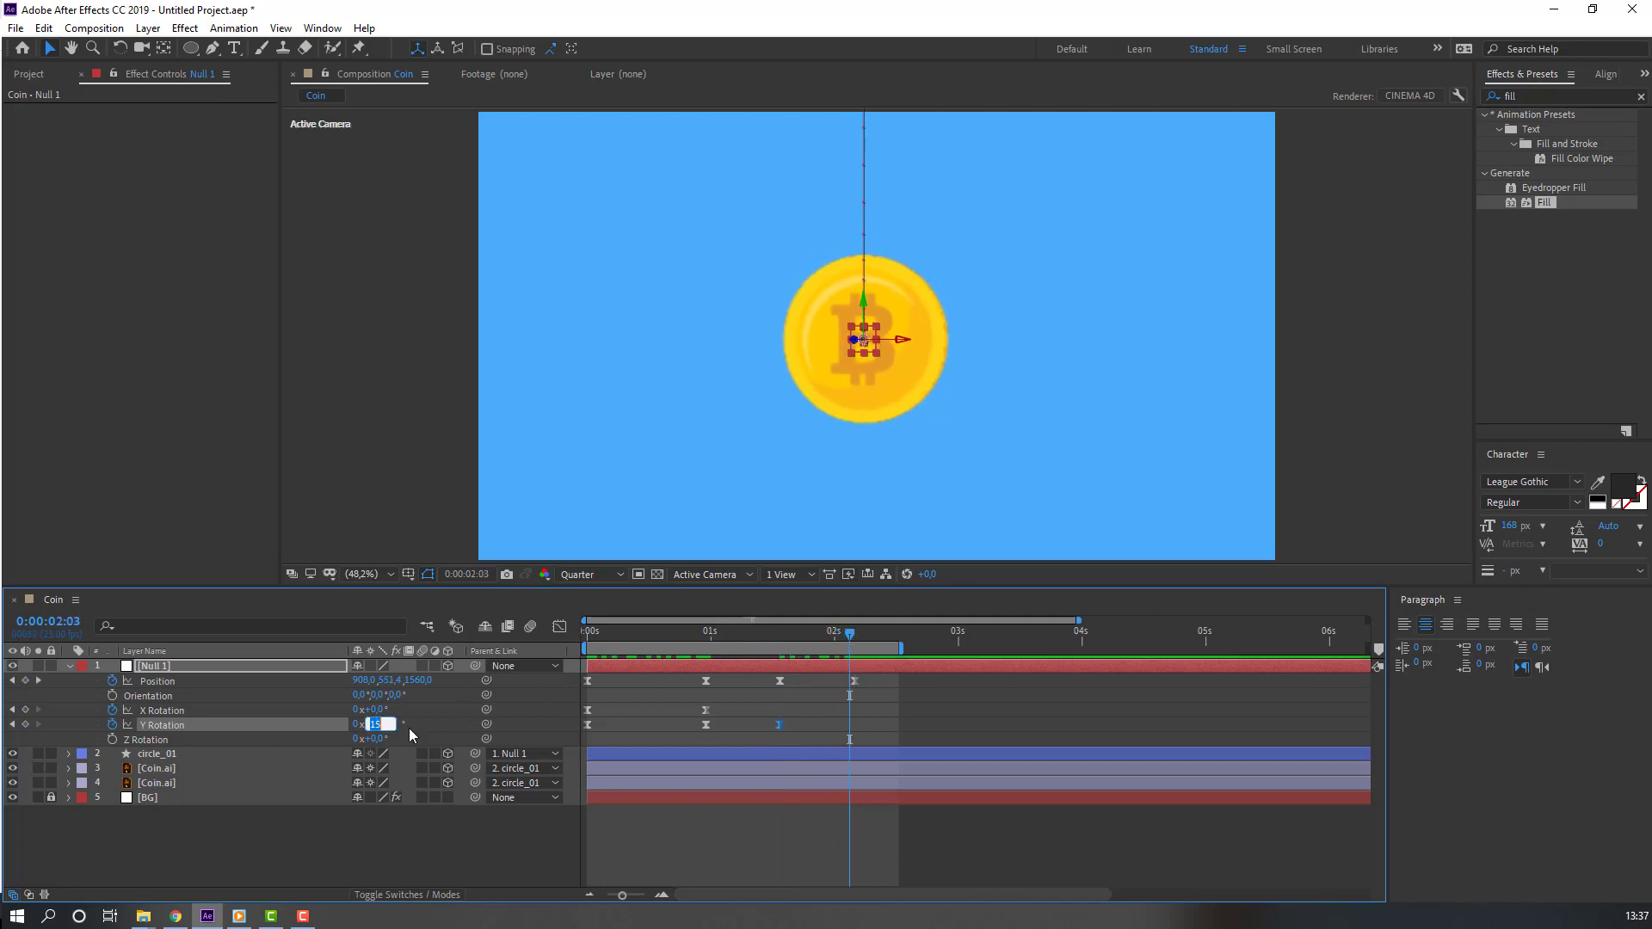
{"action": "type", "text": "0"}
{"action": "key", "text": "Return"}
{"action": "key", "text": "space"}
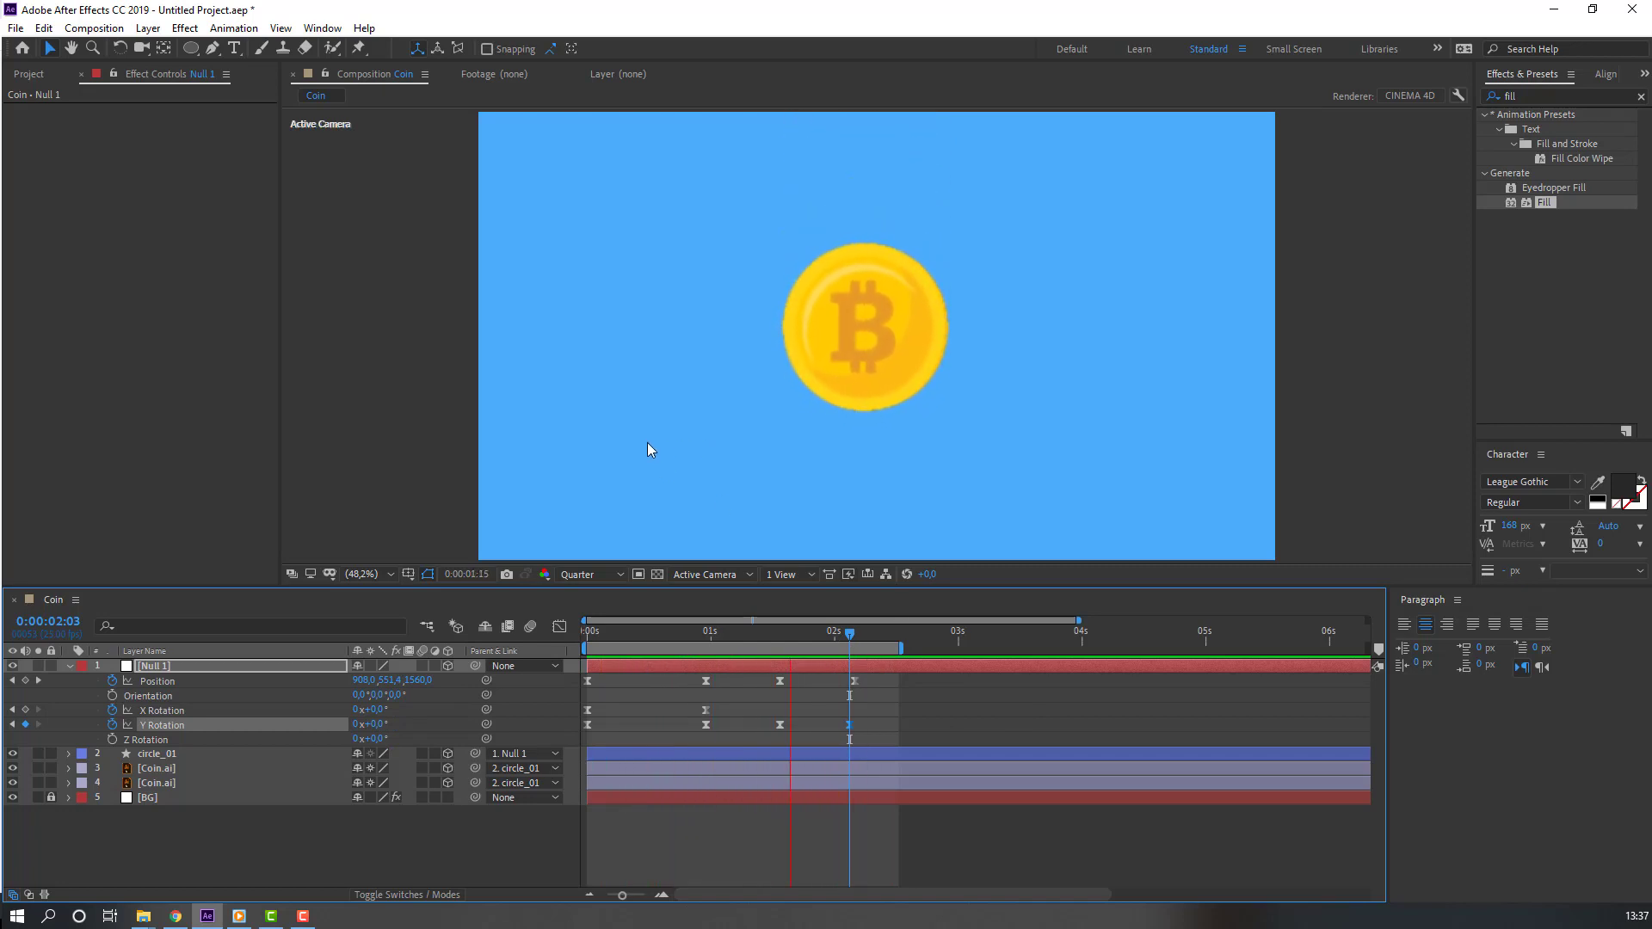
{"action": "key", "text": "comma"}
{"action": "key", "text": "comma"}
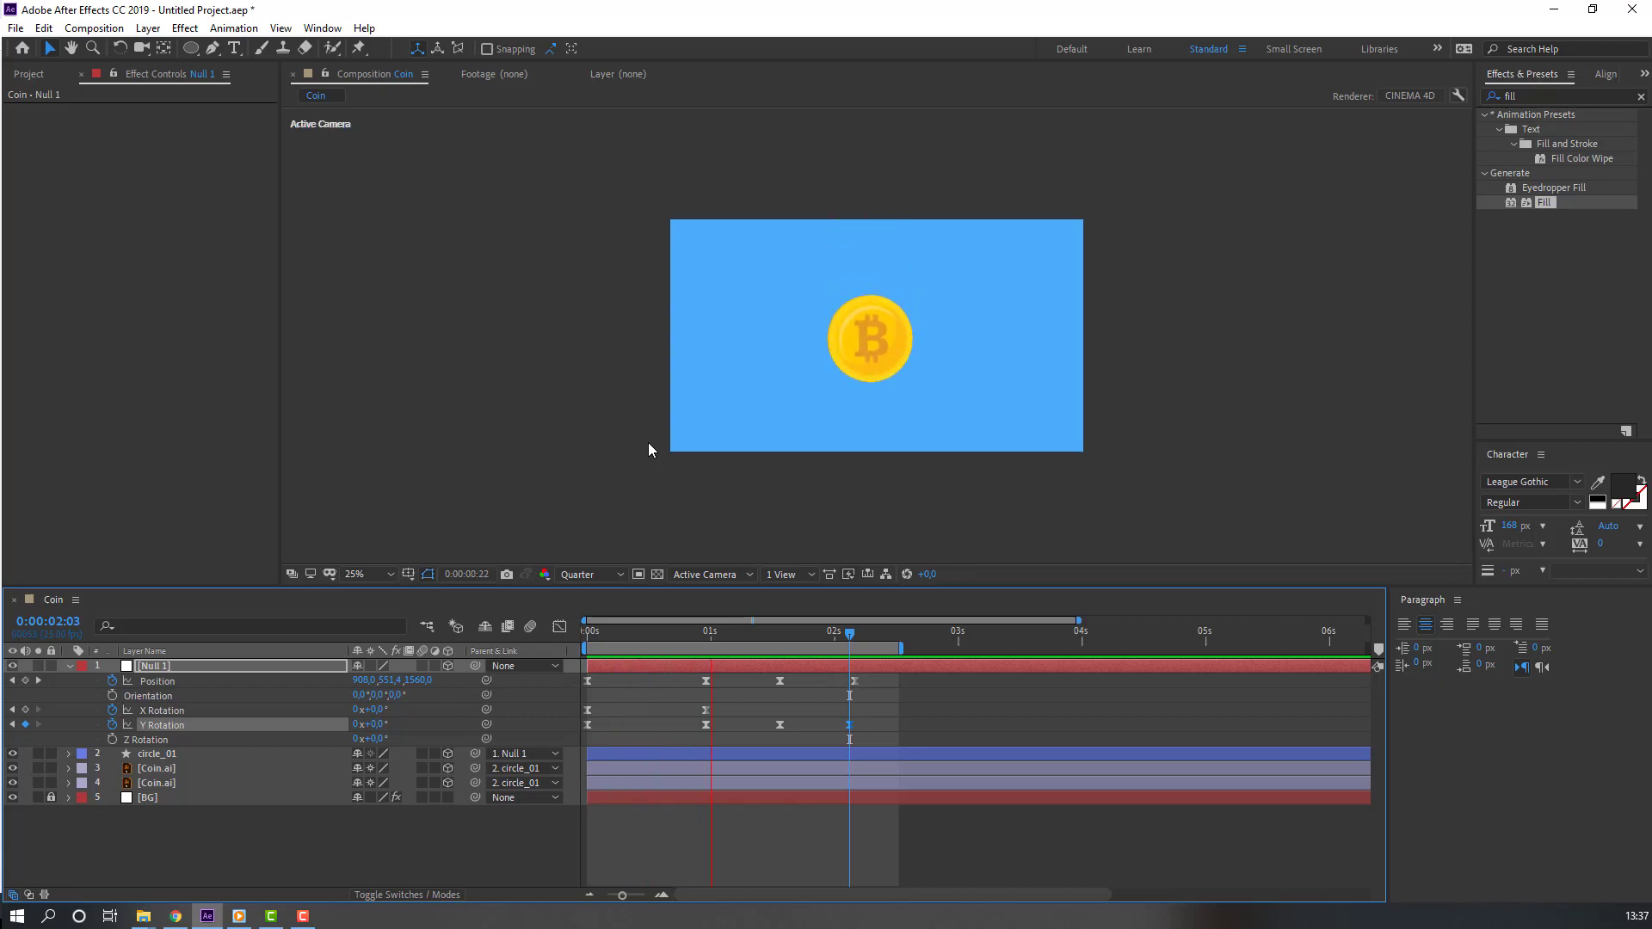
{"action": "key", "text": "space"}
Step: Move the last Y Rotation keyframe to 0:00:02:04 in line with the last Position keyframe and preview the animation
{"action": "left_click_drag", "start_coordinate": [849, 724], "coordinate": [852, 724]}
{"action": "key", "text": "space"}
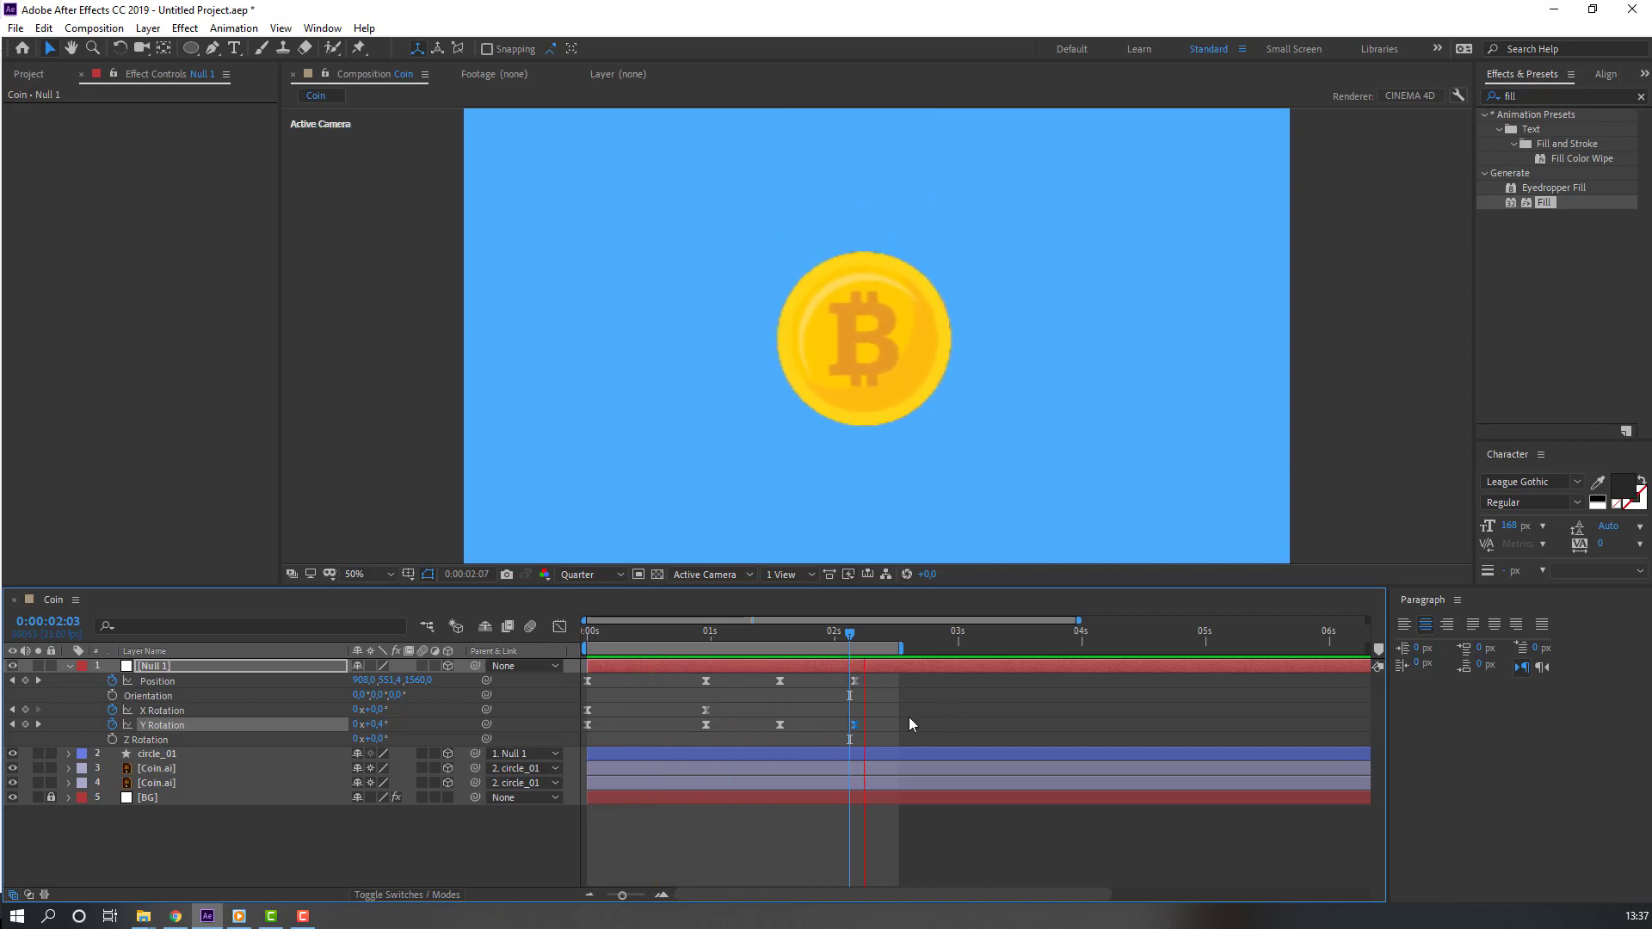
{"action": "left_click_drag", "start_coordinate": [850, 634], "coordinate": [857, 637]}
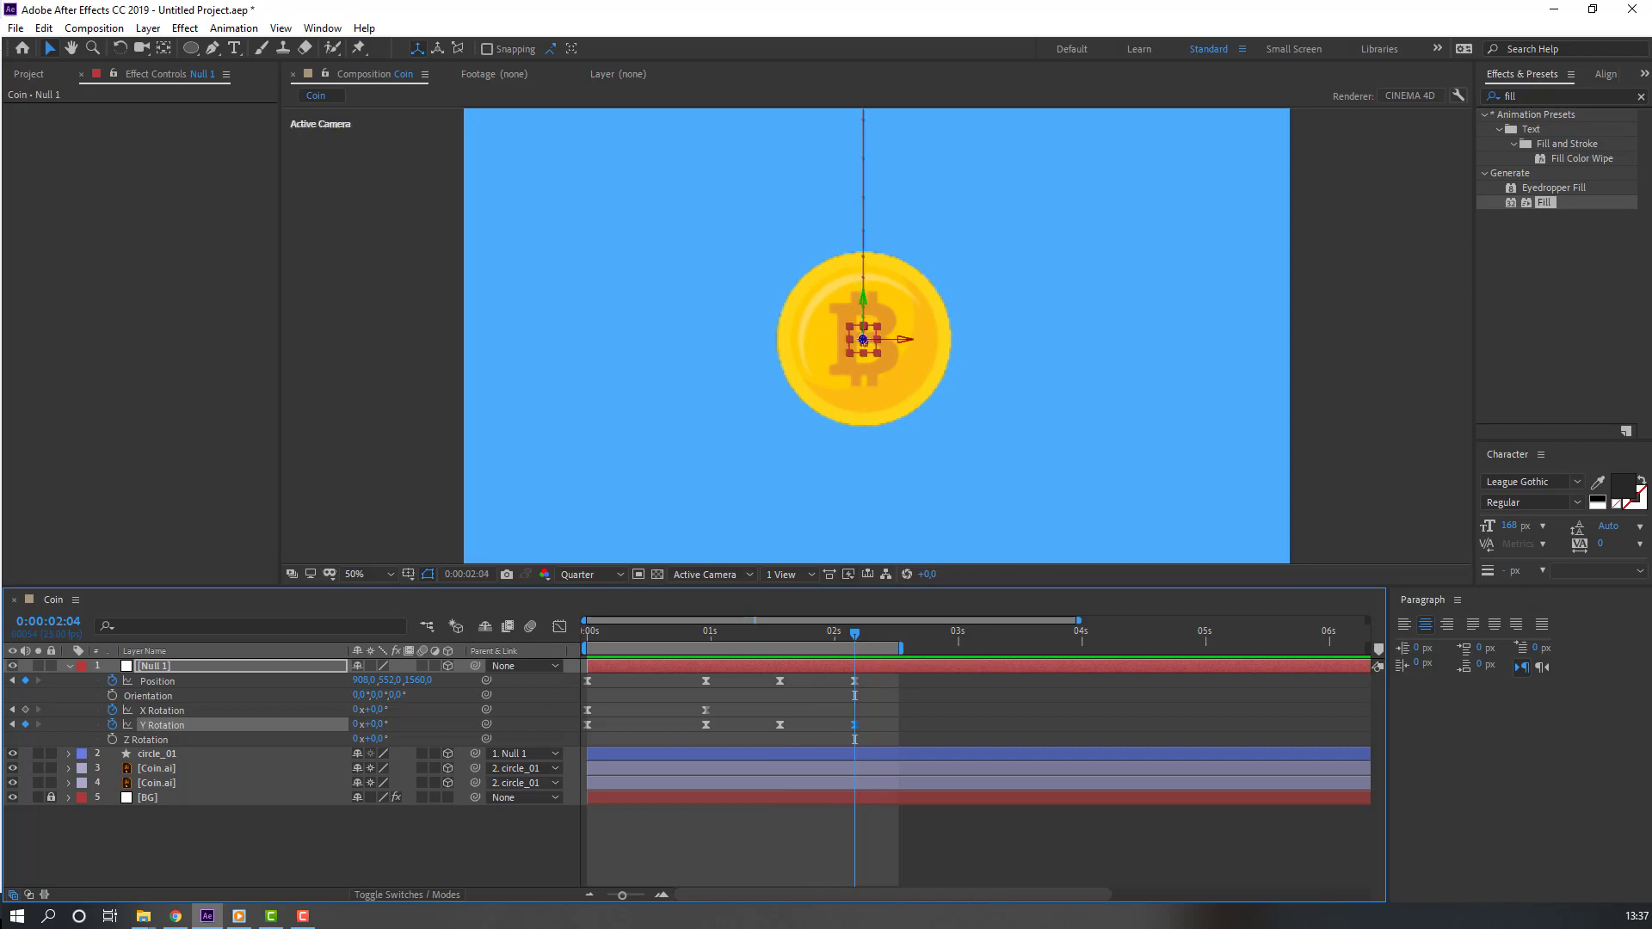
Step: Add a Position keyframe to Null 1 at 0:00:02:17, set its X Position to 150 at 0:00:03:08, and extend the work area past it
{"action": "key", "text": "minus"}
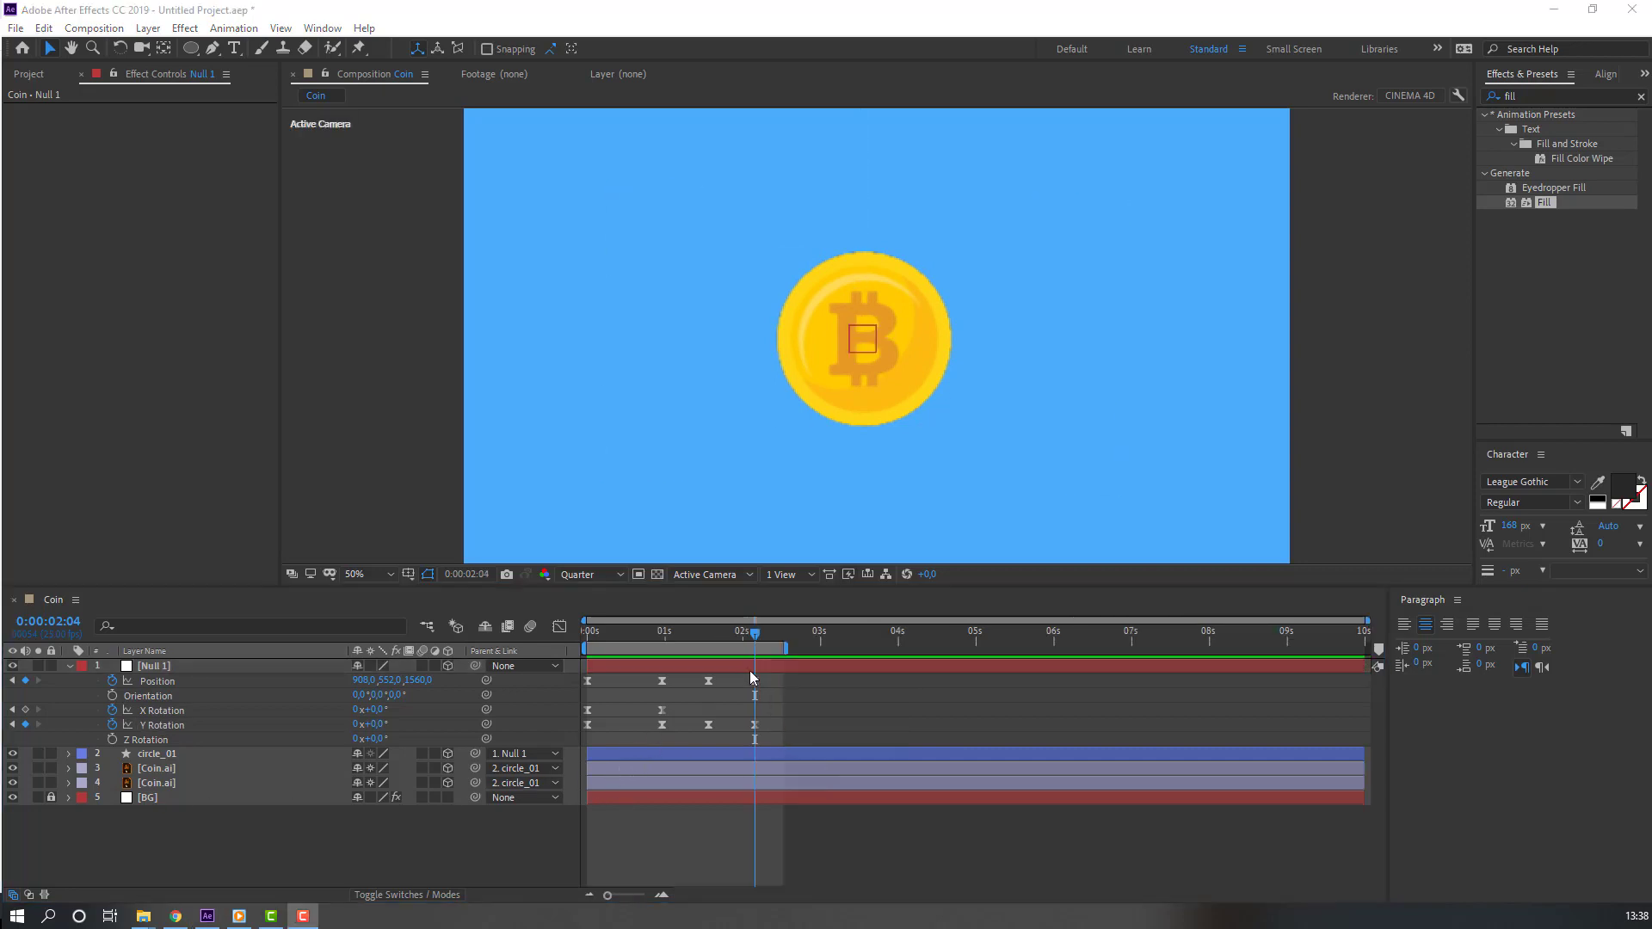
{"action": "left_click_drag", "start_coordinate": [750, 630], "coordinate": [792, 640]}
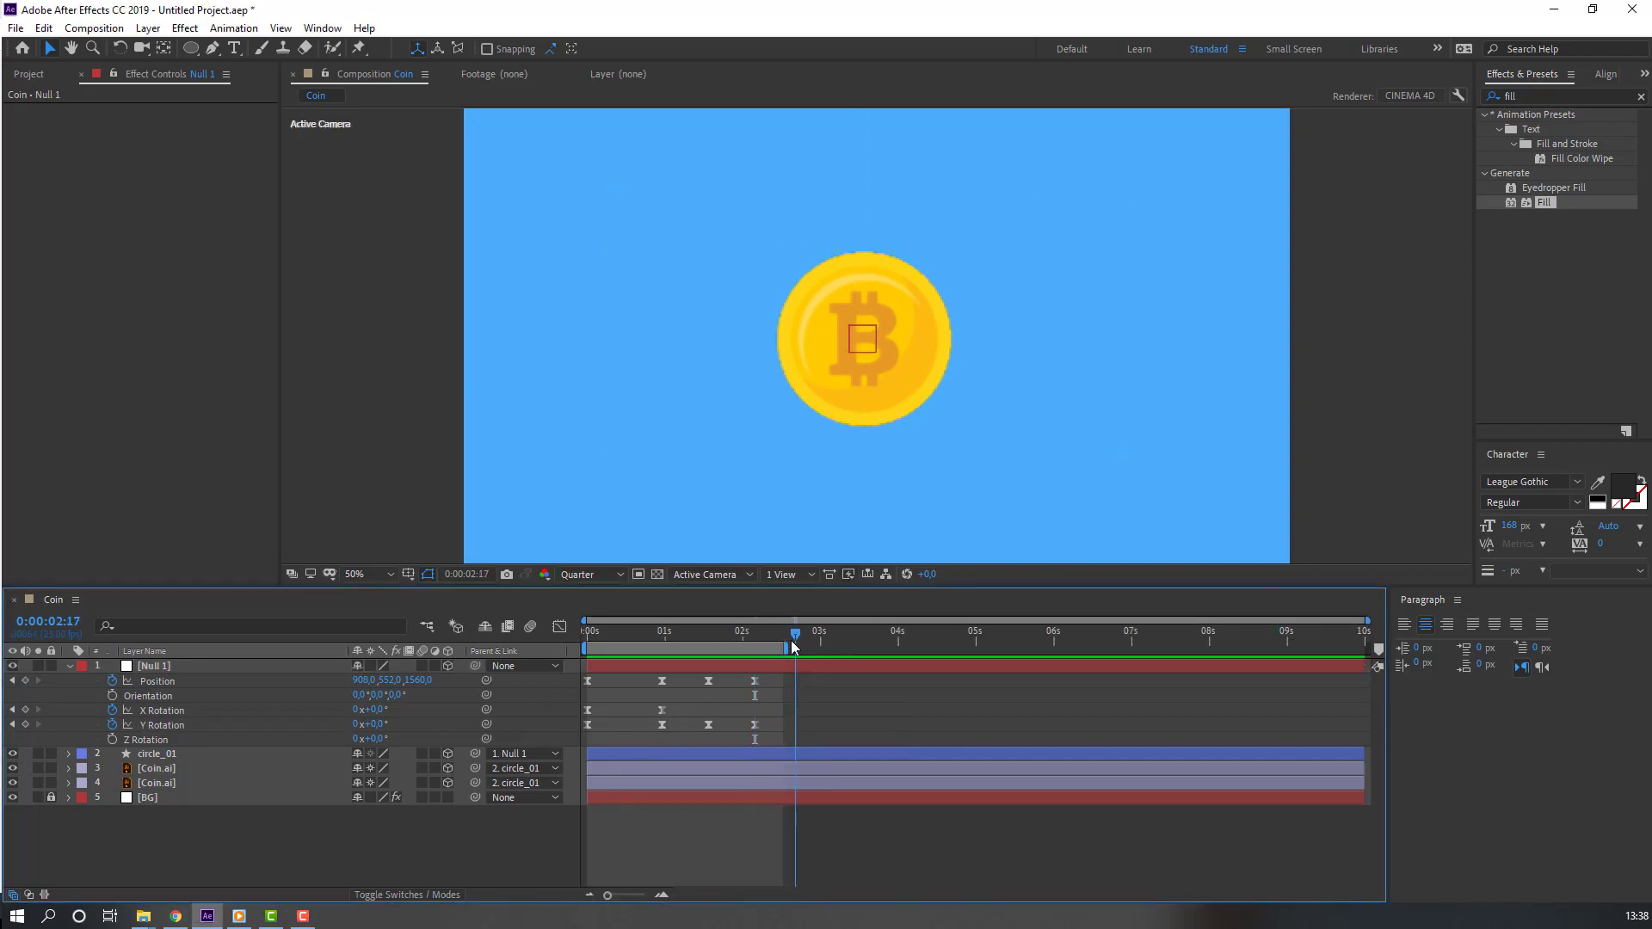
{"action": "left_click", "coordinate": [26, 681]}
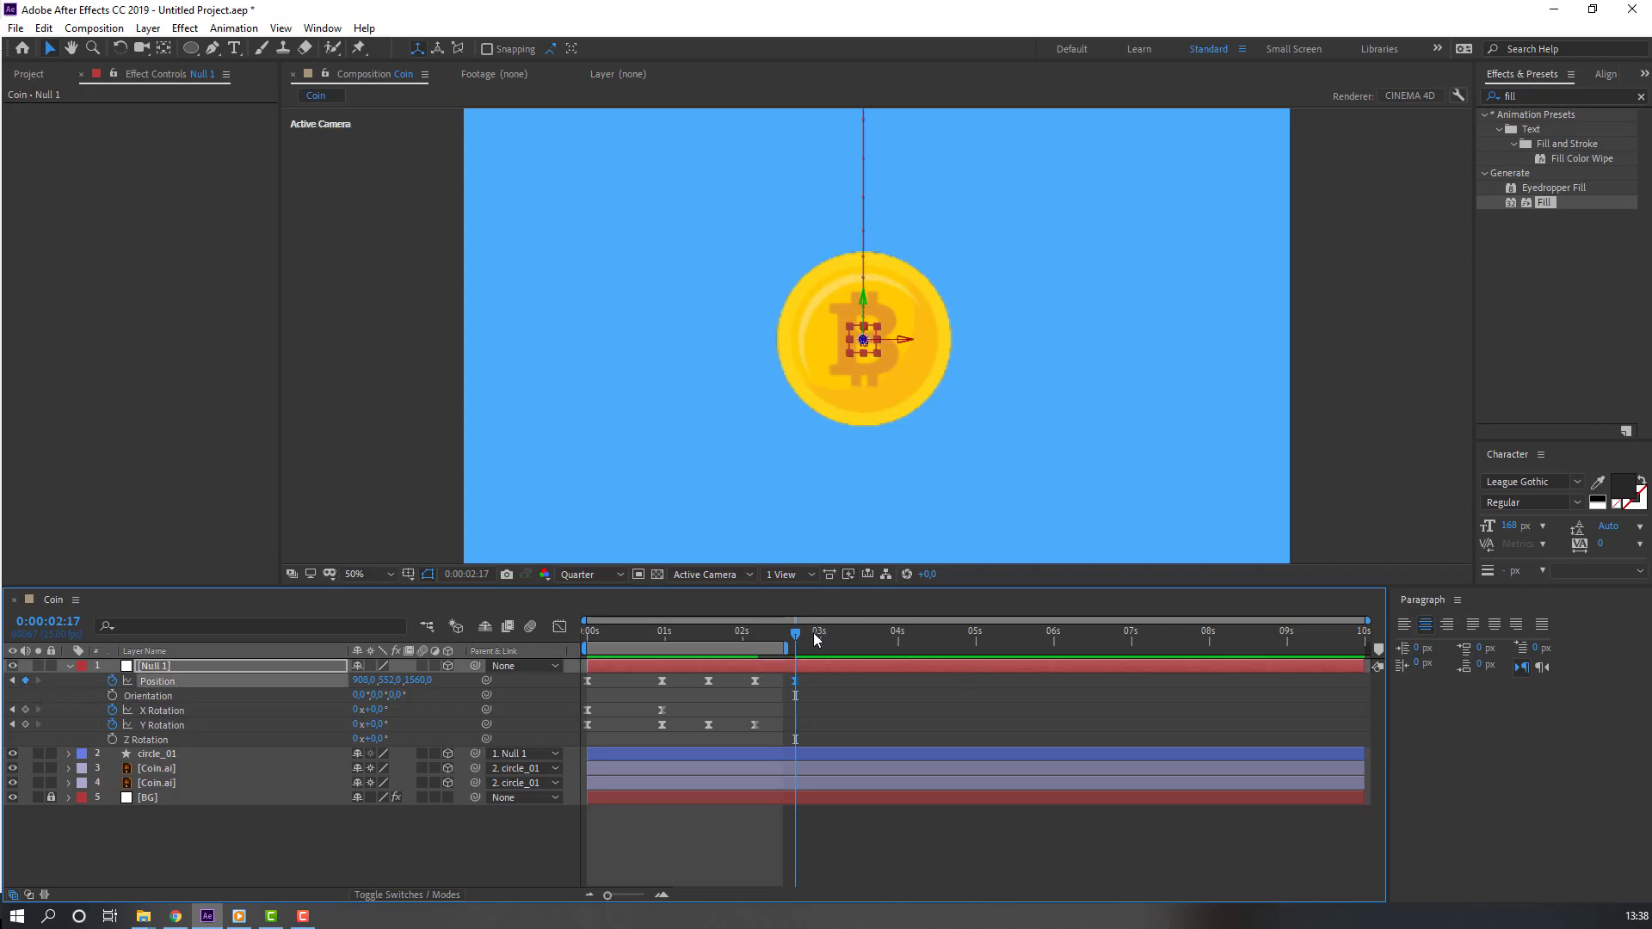
{"action": "left_click_drag", "start_coordinate": [814, 638], "coordinate": [845, 637]}
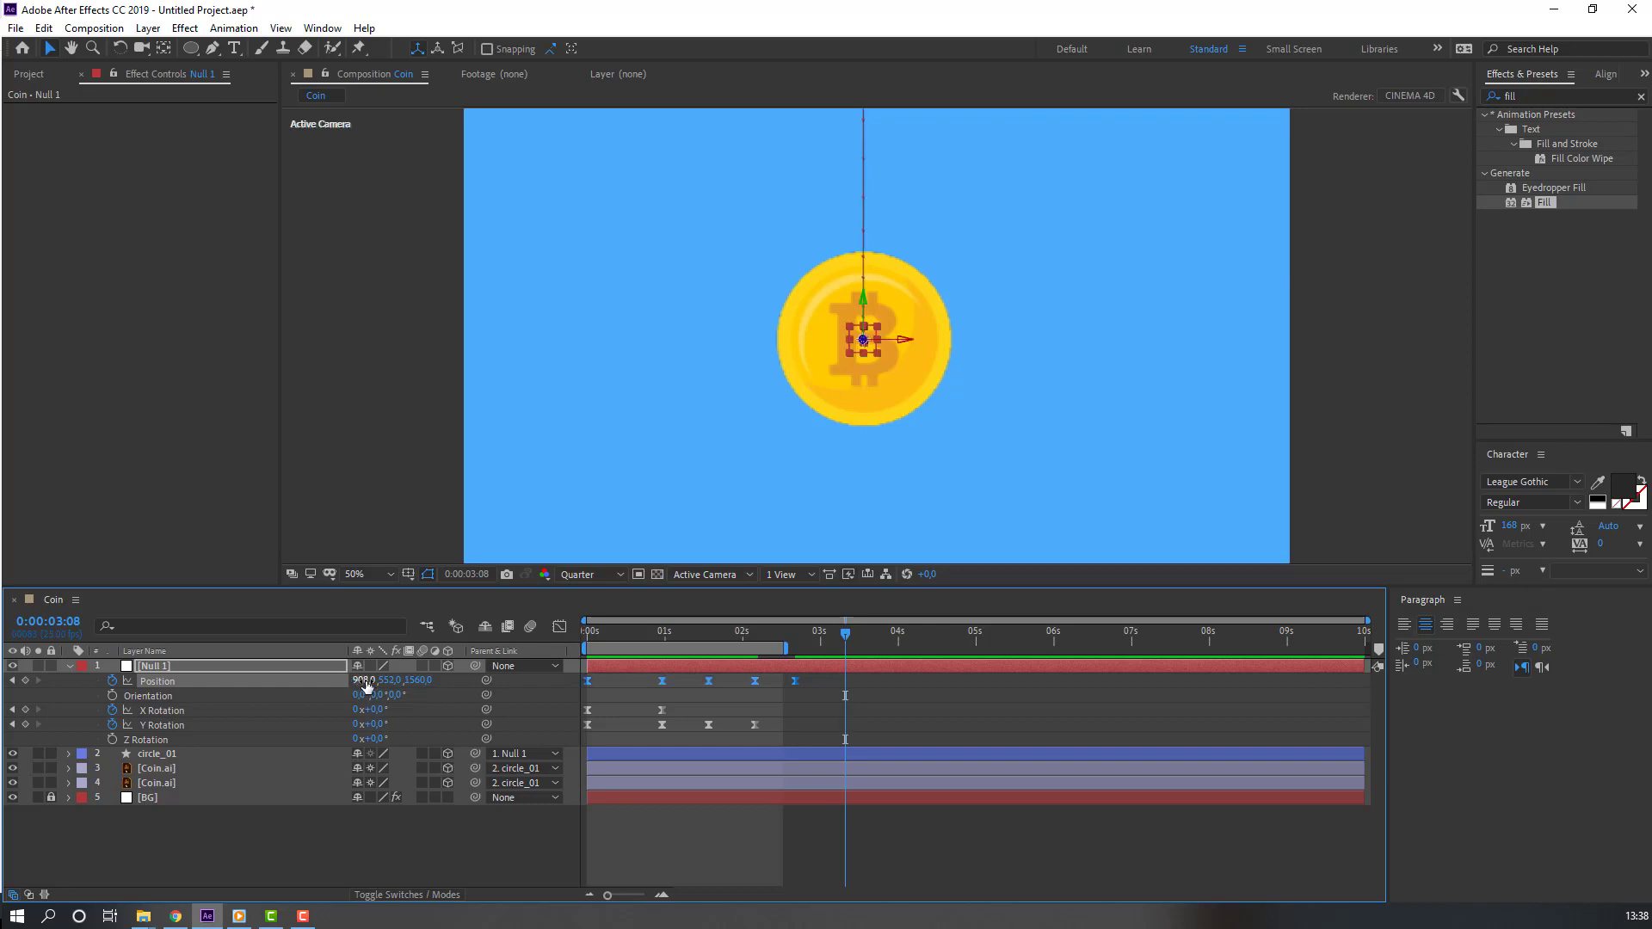
{"action": "left_click_drag", "start_coordinate": [864, 340], "coordinate": [654, 340]}
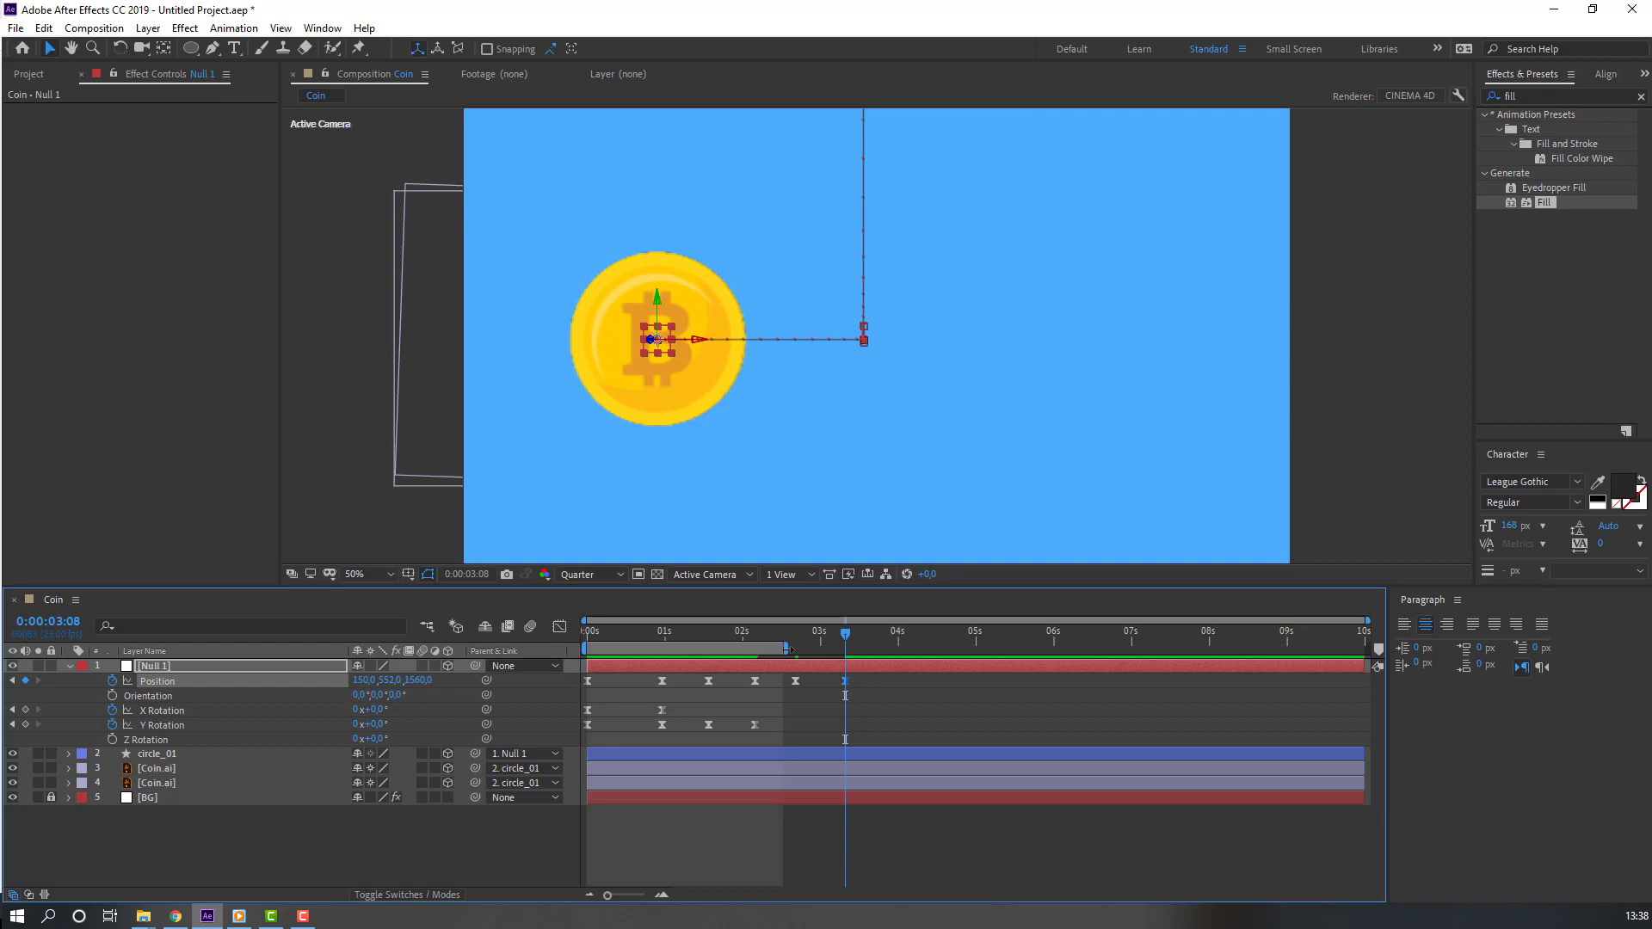
{"action": "left_click_drag", "start_coordinate": [788, 649], "coordinate": [955, 648]}
{"action": "left_click", "coordinate": [754, 644]}
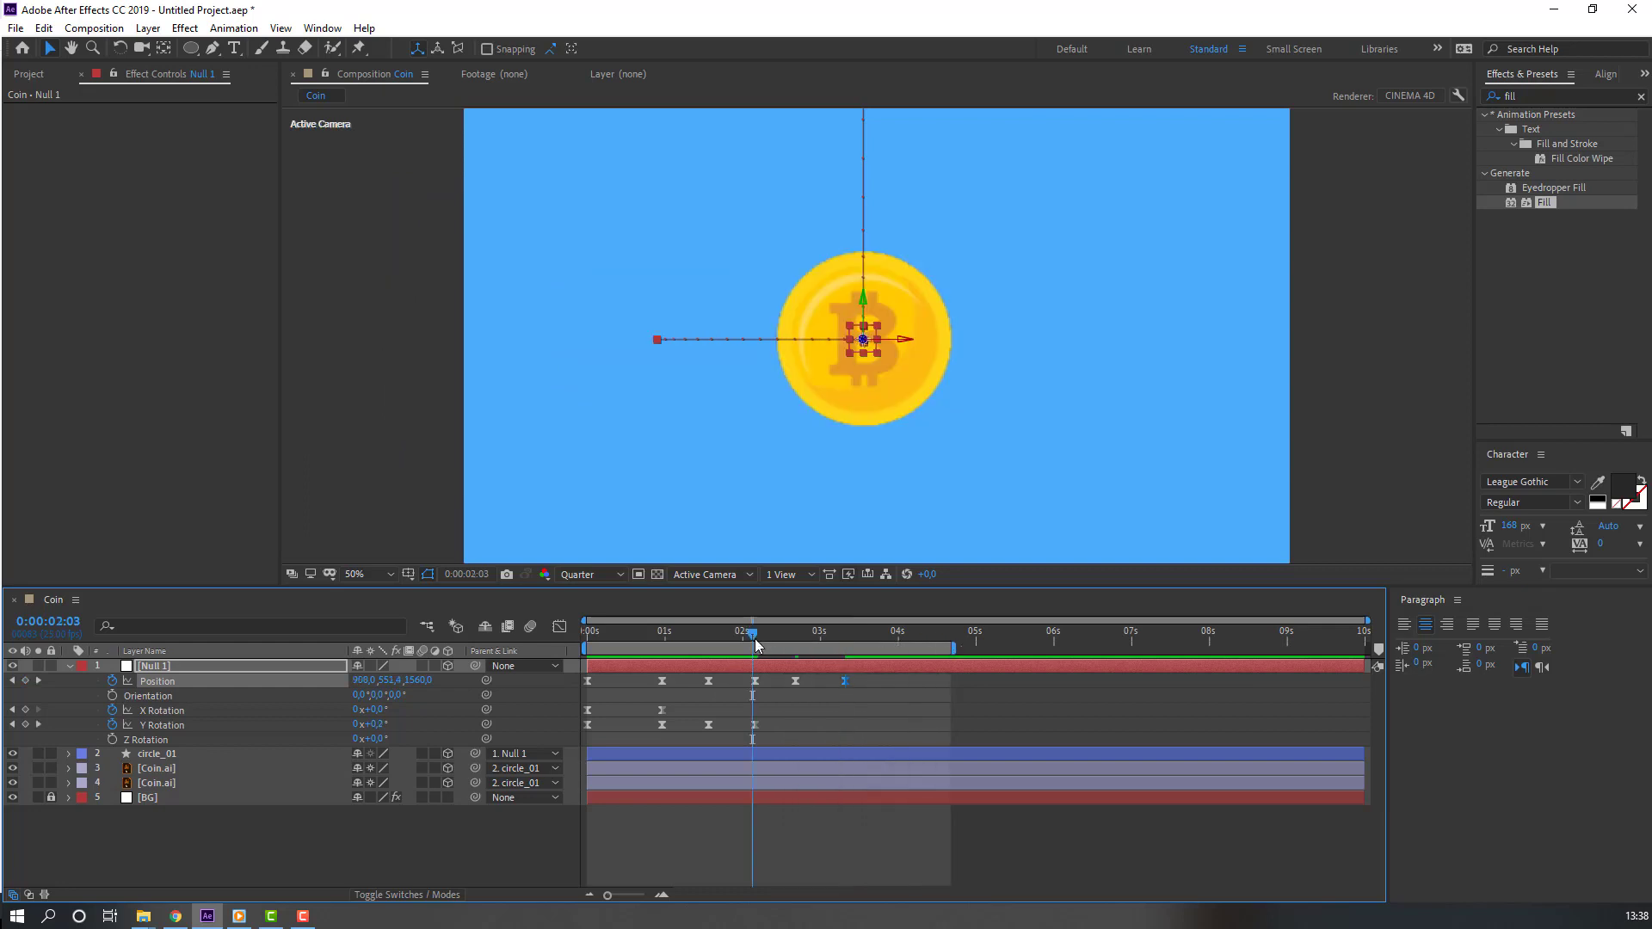
Step: Start the work area at 0:00:02:03 and preview Null 1's sideways slide
{"action": "key", "text": "b"}
{"action": "key", "text": "space"}
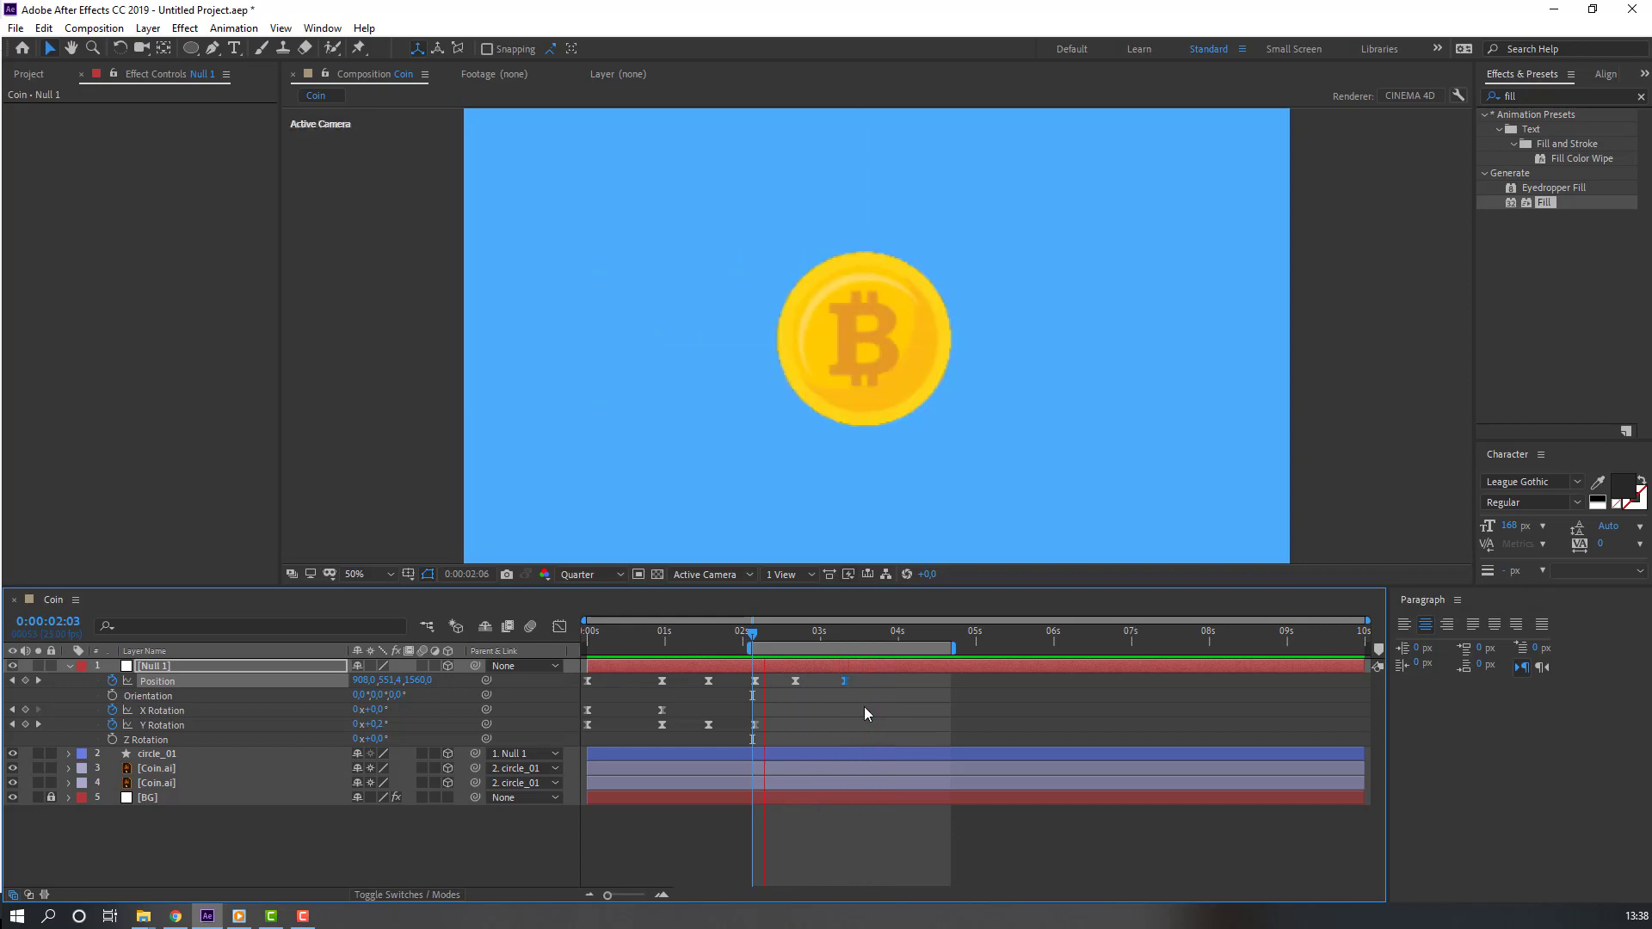
{"action": "key", "text": "space"}
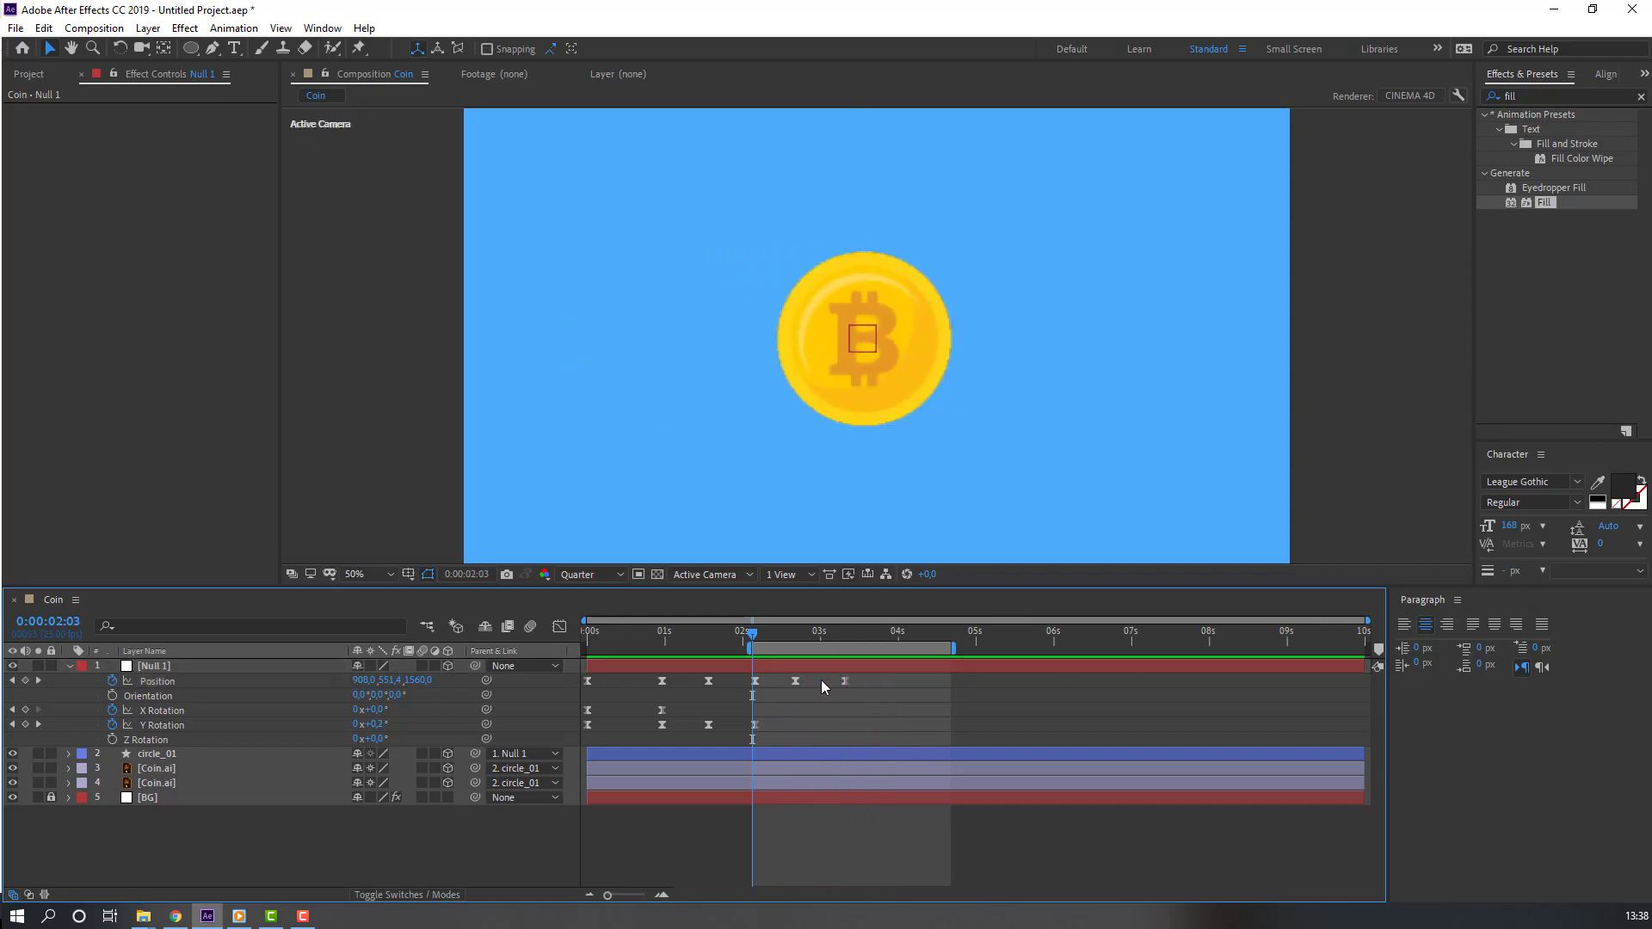
Step: Reshape the speed graph between Null 1's last two Position keyframes into a gradual acceleration with a sharp peak, and preview it
{"action": "left_click", "coordinate": [795, 680], "text": "shift"}
{"action": "left_click", "coordinate": [560, 629]}
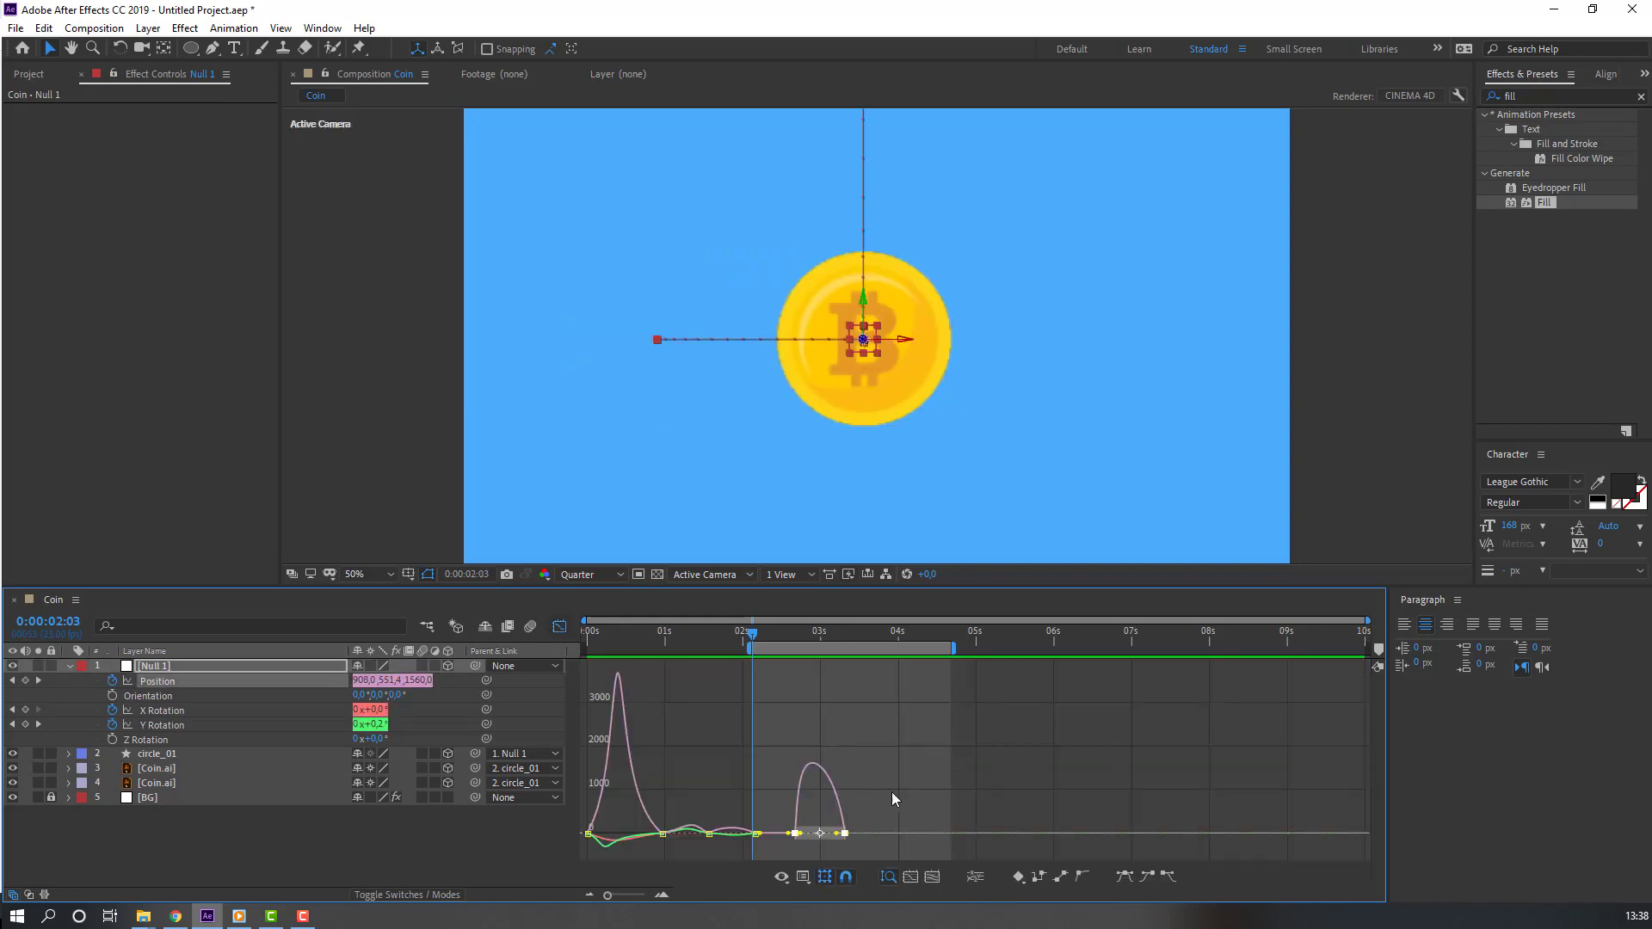
{"action": "key", "text": "equal"}
{"action": "key", "text": "equal"}
{"action": "key", "text": "equal"}
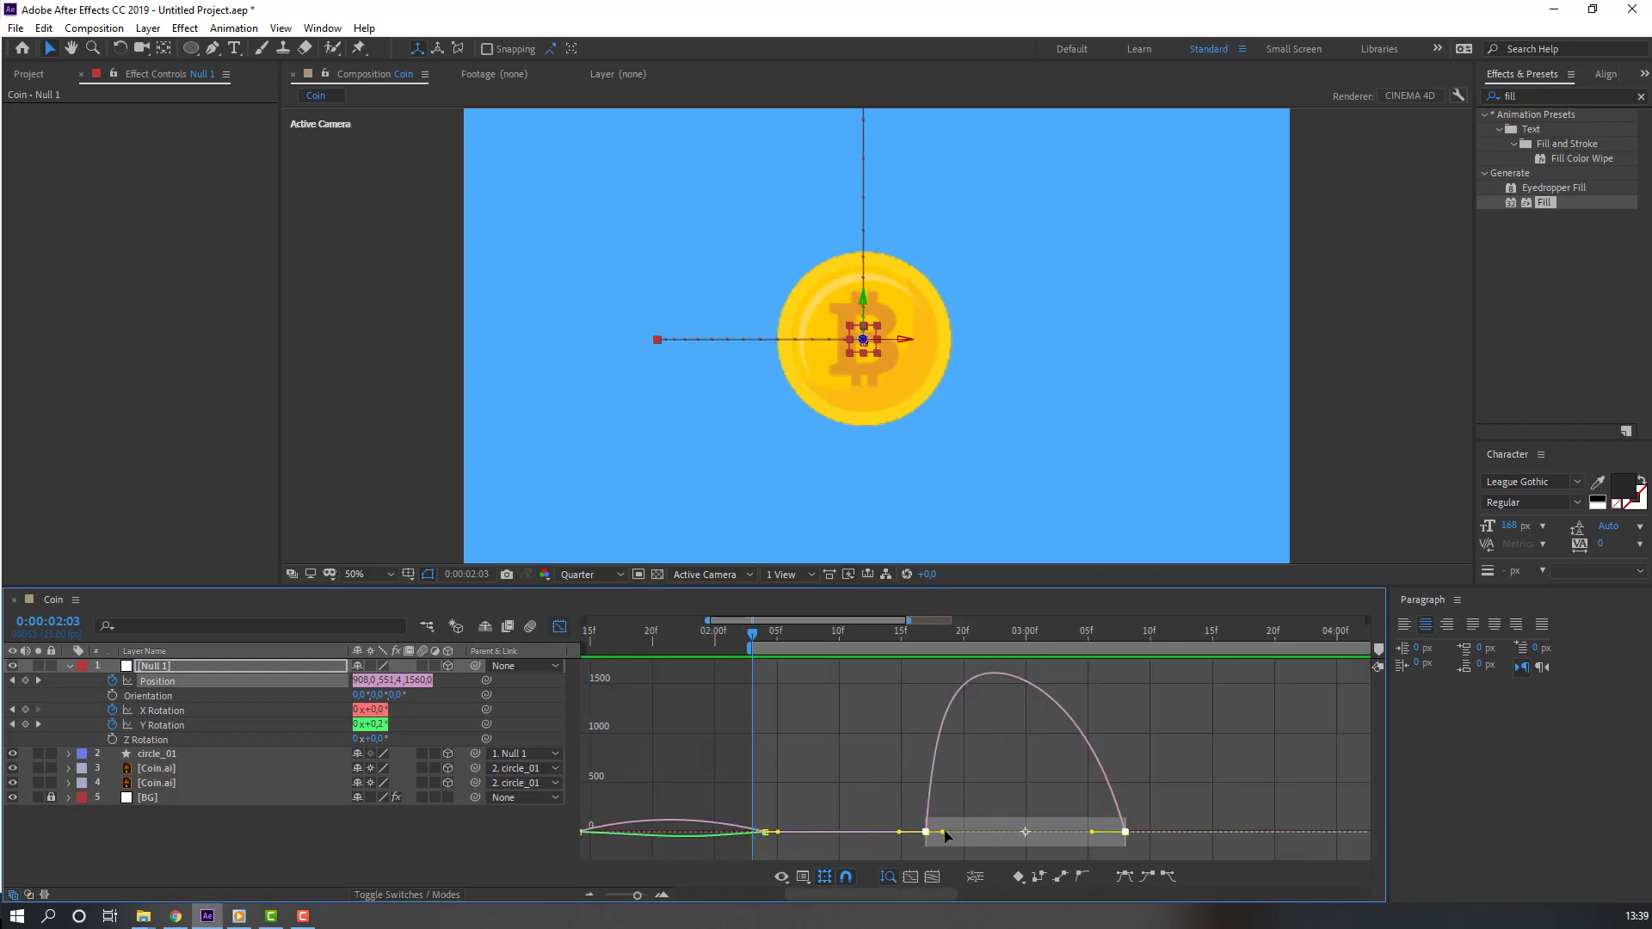
{"action": "mouse_move", "coordinate": [944, 833]}
{"action": "left_mouse_down"}
{"action": "mouse_move", "coordinate": [1000, 847]}
{"action": "mouse_move", "coordinate": [944, 841]}
{"action": "left_mouse_up"}
{"action": "key", "text": "minus"}
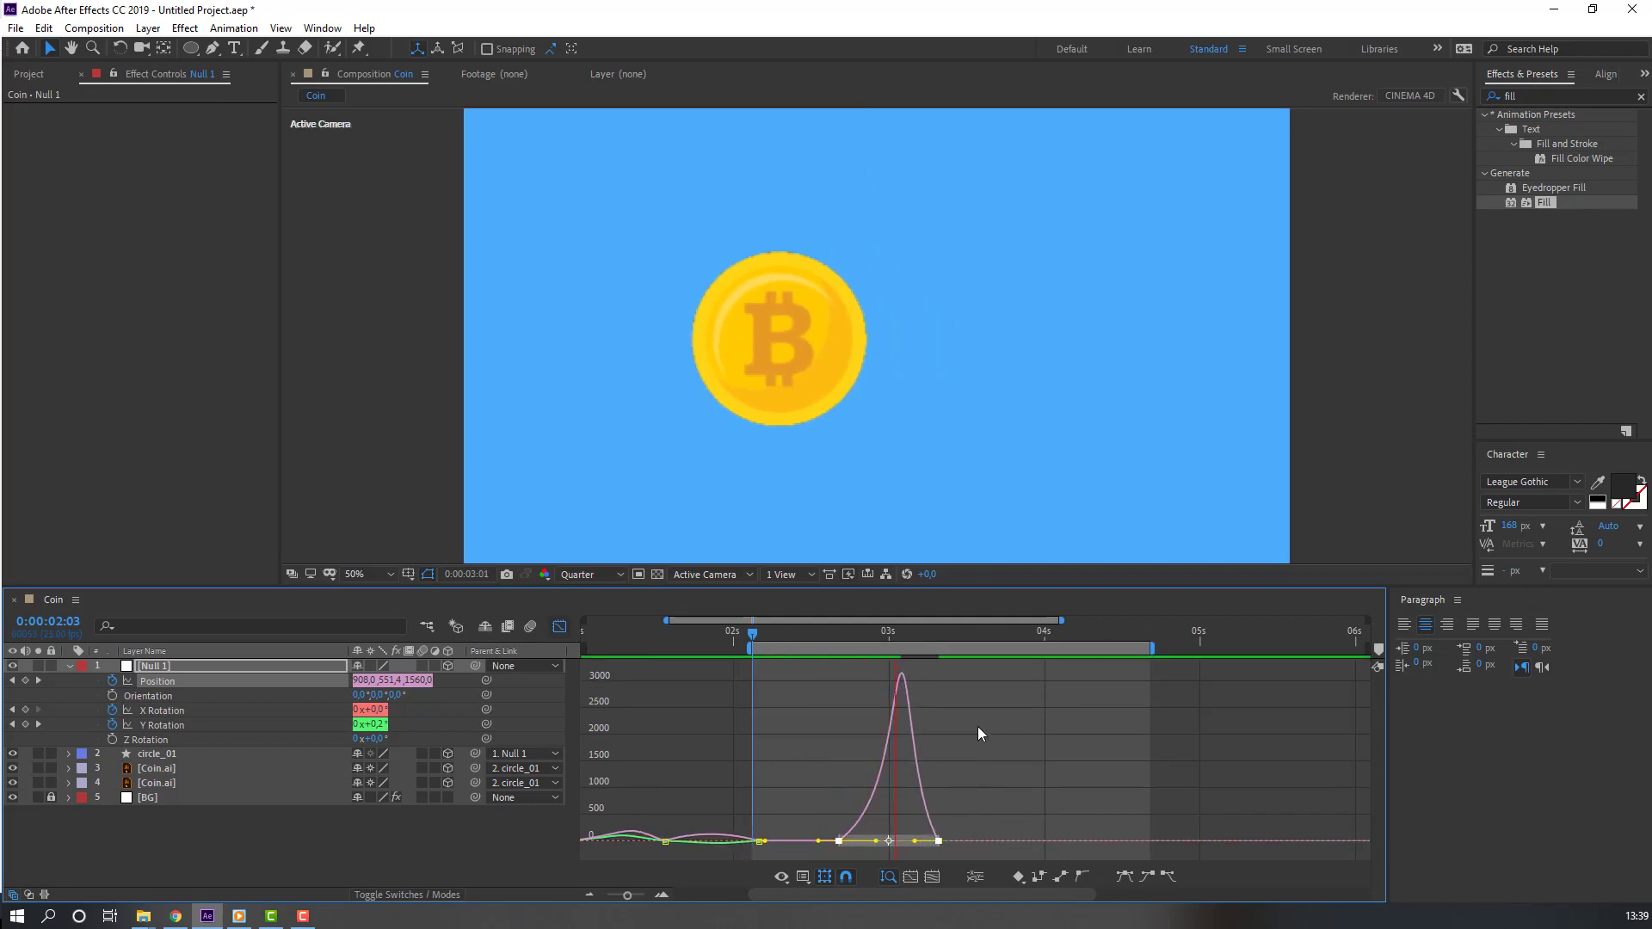
Step: Return to the keyframe view, move Null 1's last Position keyframe to 0:00:03:16 and preview the slide
{"action": "left_click", "coordinate": [559, 626]}
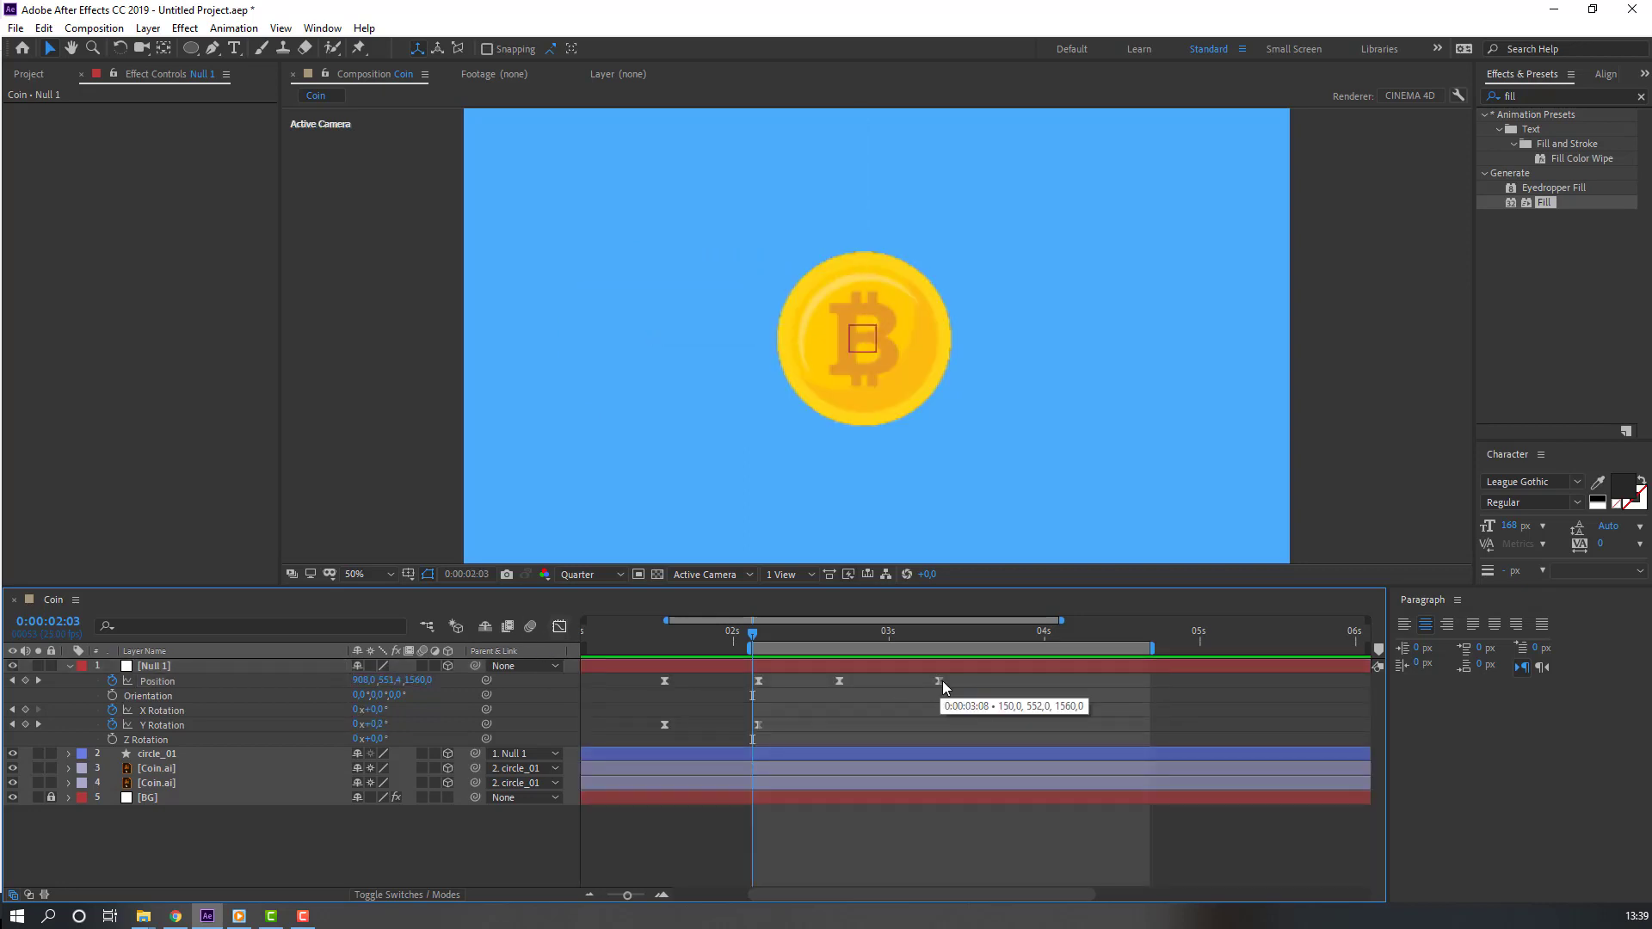
{"action": "left_click_drag", "start_coordinate": [940, 679], "coordinate": [990, 683]}
{"action": "key", "text": "space"}
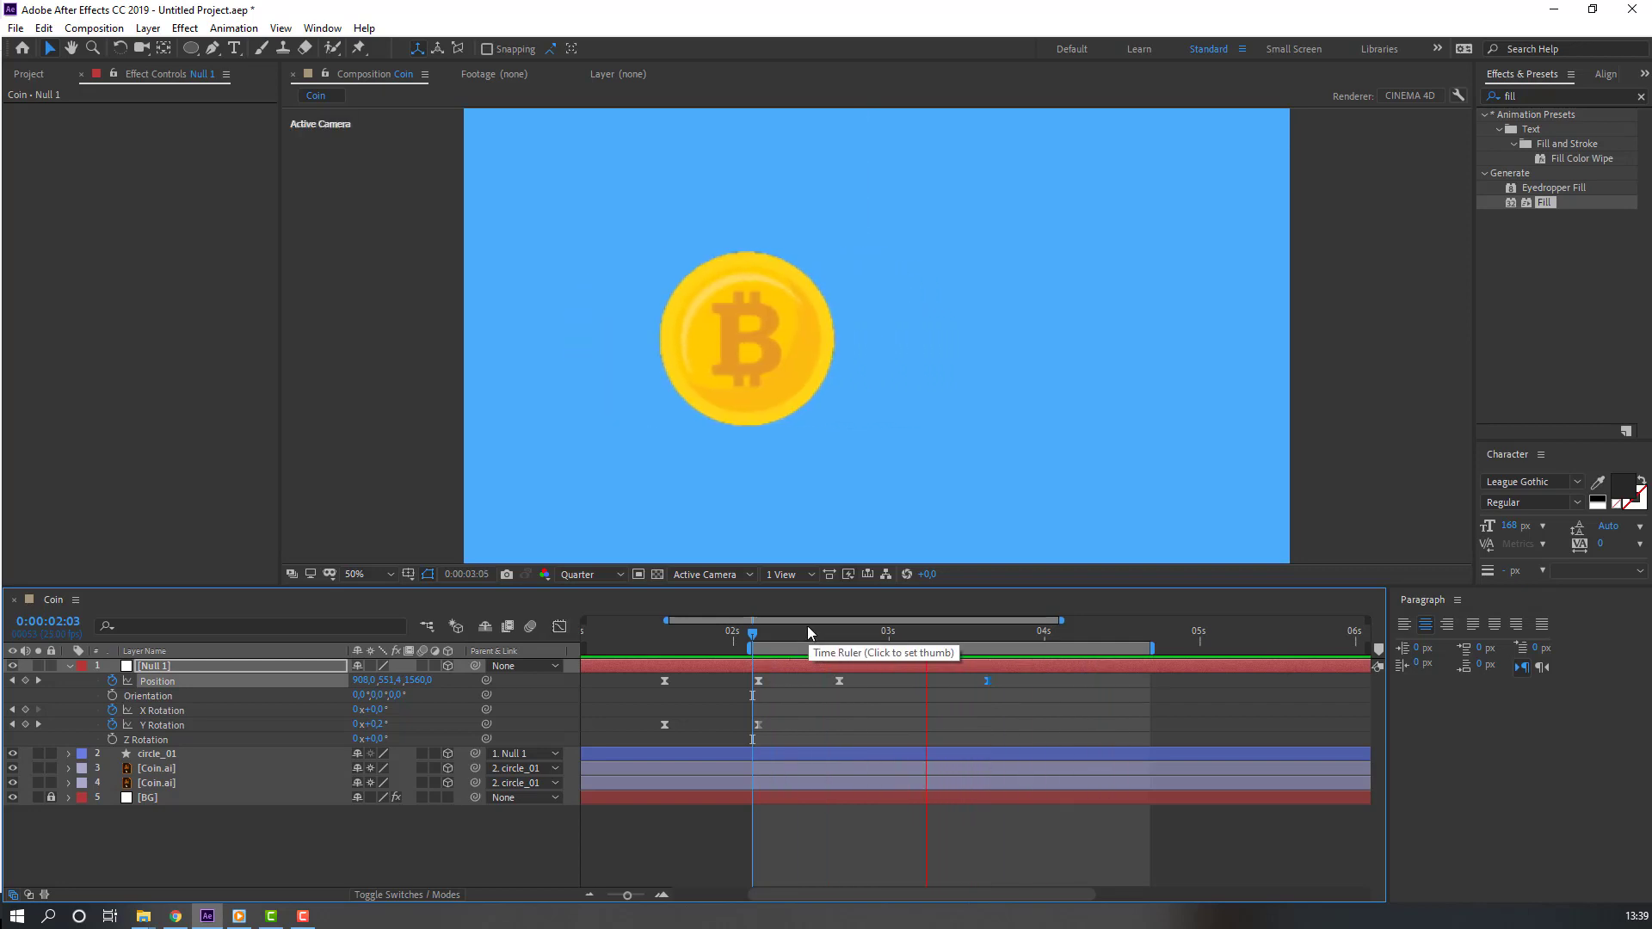
Step: Add a Y Rotation keyframe to Null 1 at 0:00:02:17, set Y Rotation to -41° at 0:00:03:16 and preview the turn
{"action": "left_click_drag", "start_coordinate": [809, 633], "coordinate": [840, 637]}
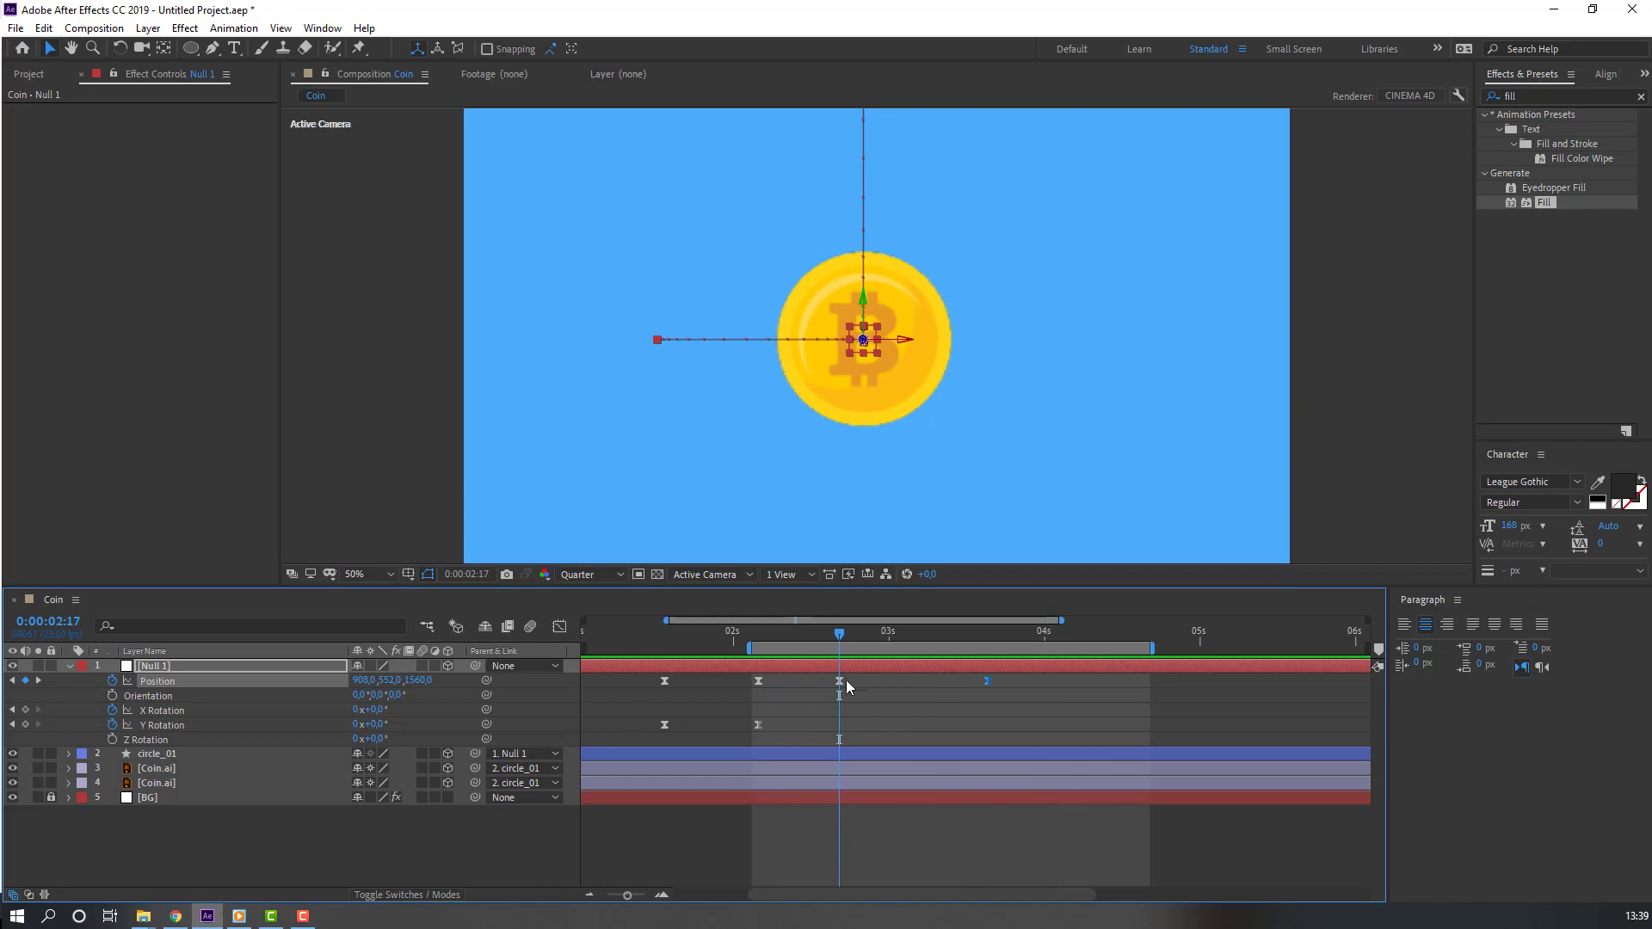
{"action": "left_click", "coordinate": [26, 724]}
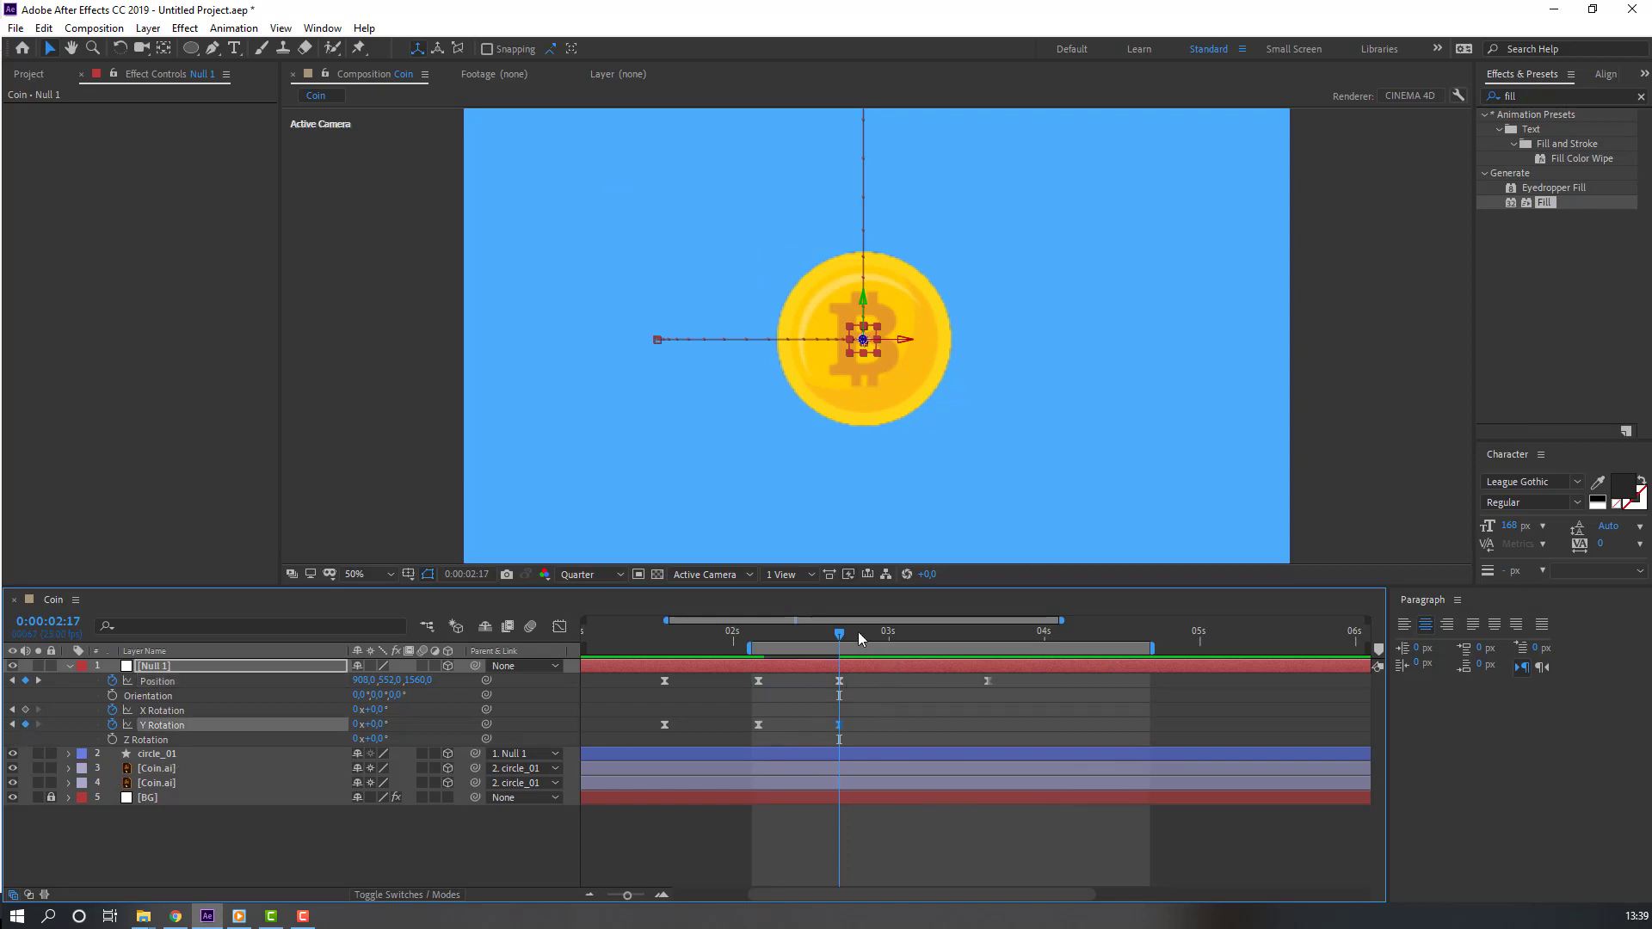
{"action": "left_click_drag", "start_coordinate": [859, 633], "coordinate": [987, 637]}
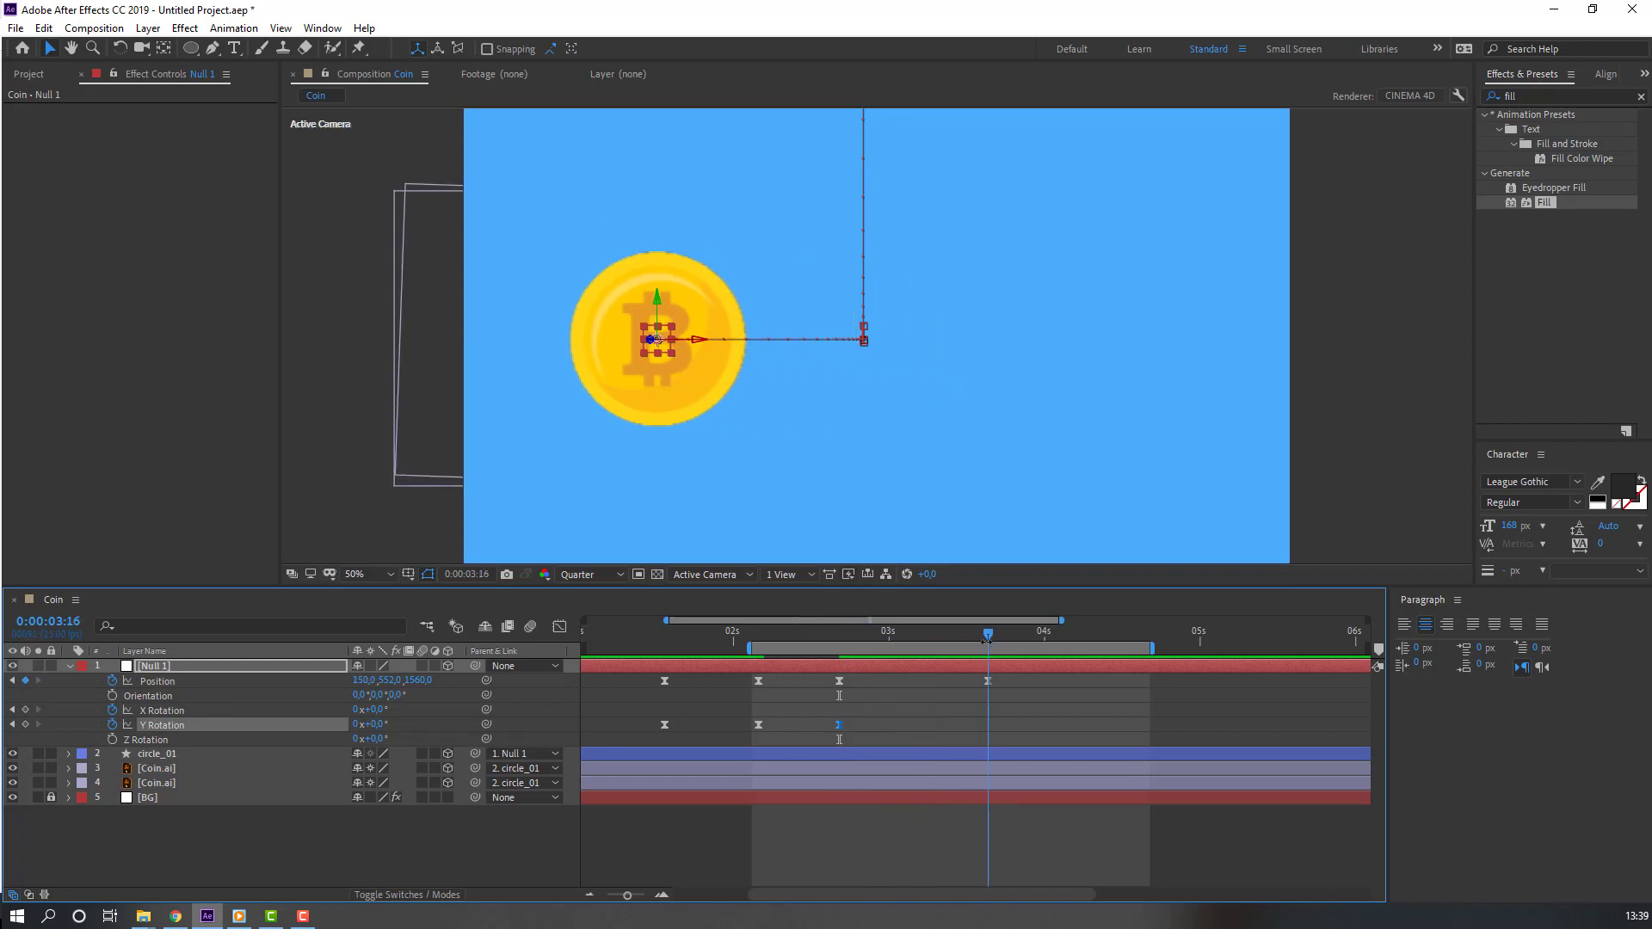
{"action": "left_click_drag", "start_coordinate": [379, 724], "coordinate": [337, 722]}
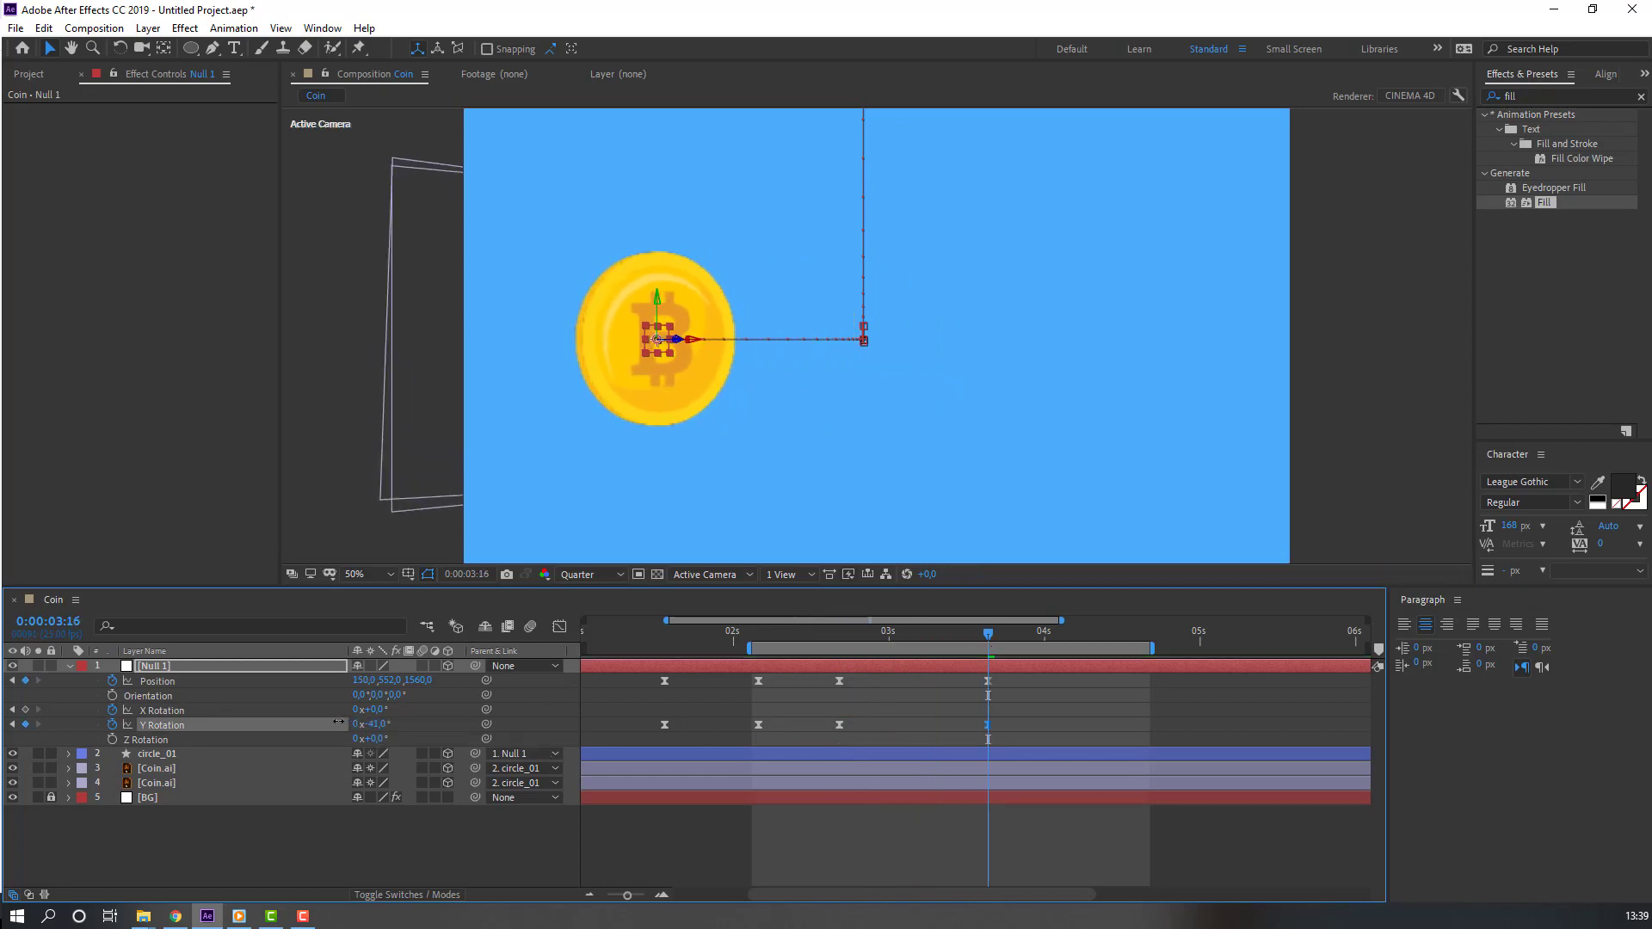
{"action": "key", "text": "space"}
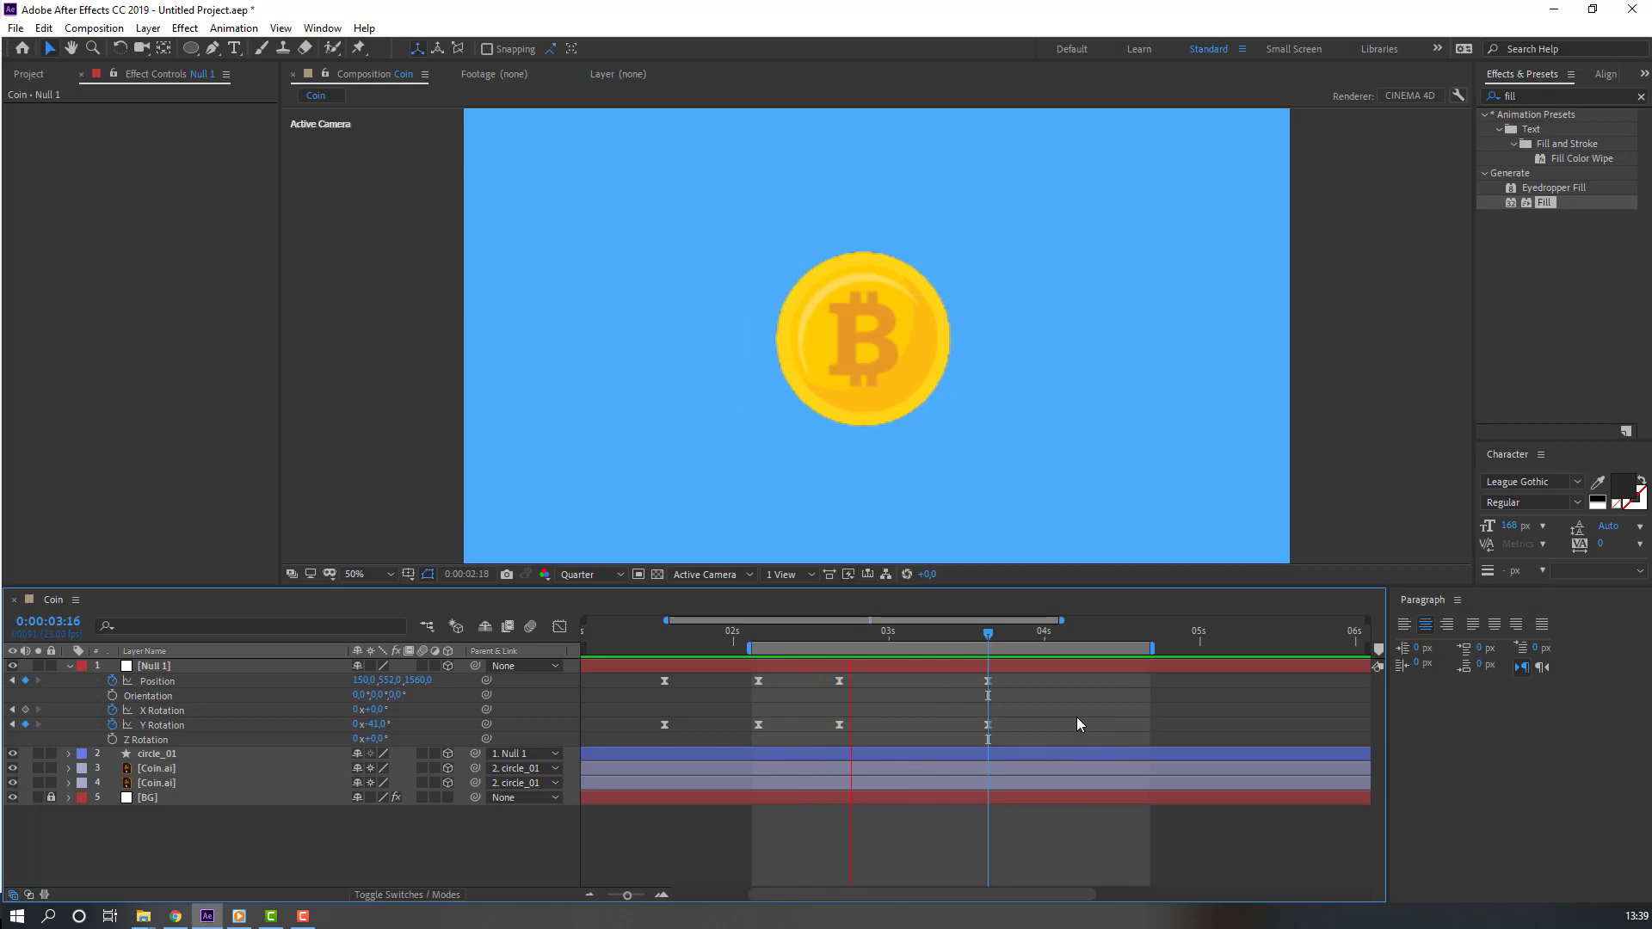
{"action": "key", "text": "comma"}
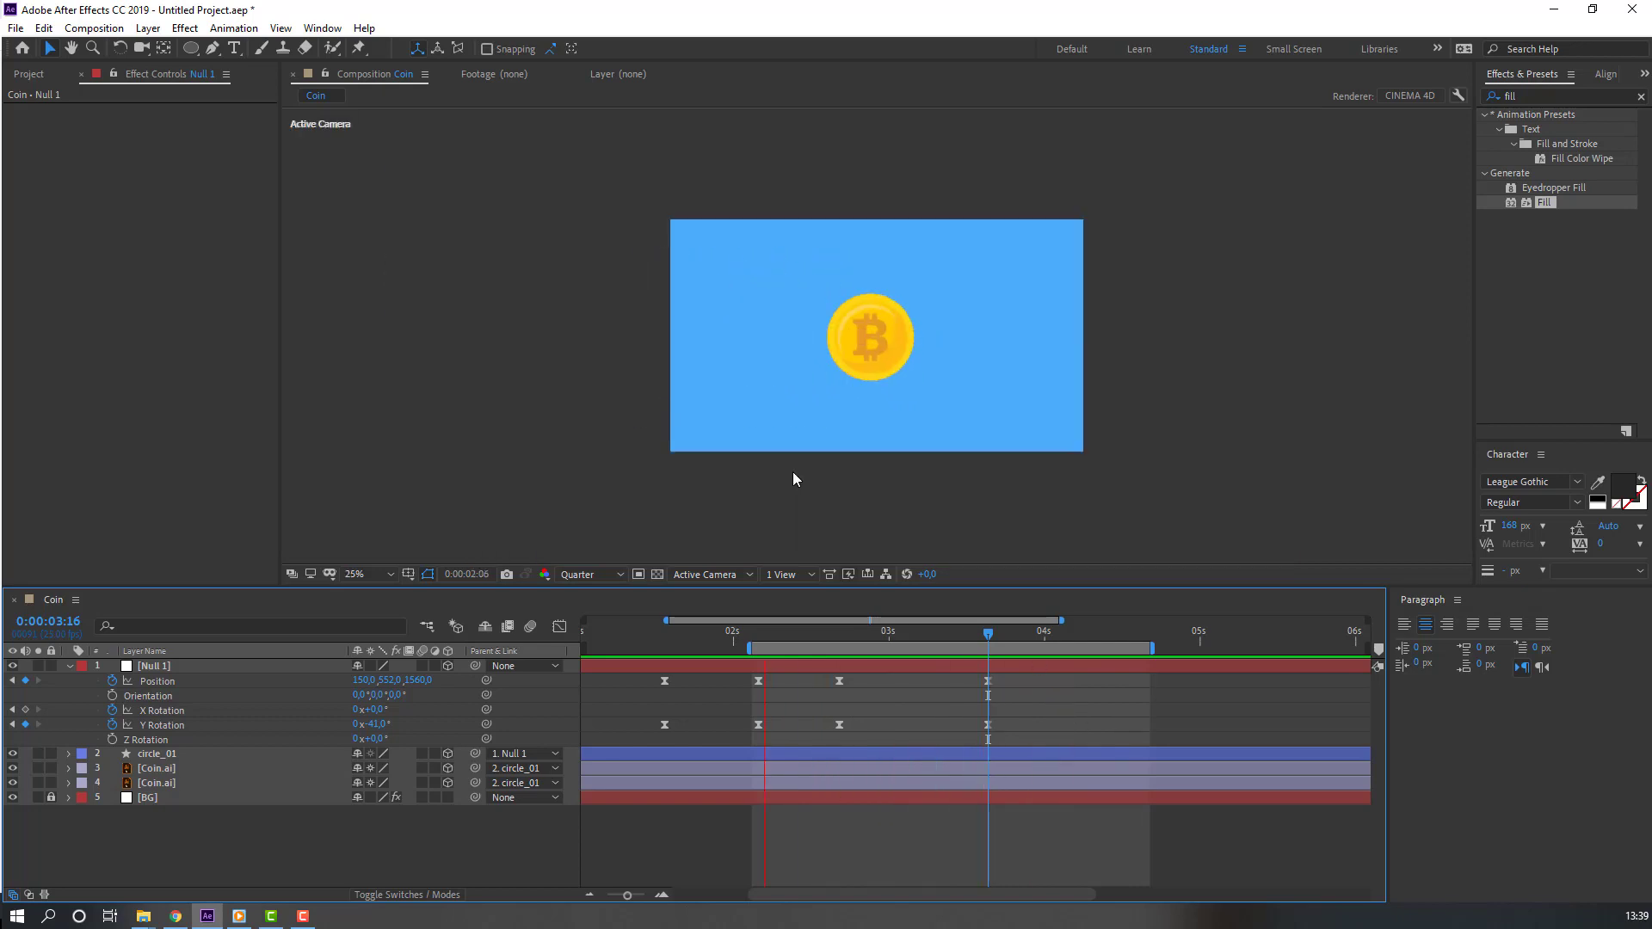
{"action": "key", "text": "space"}
{"action": "key", "text": "period"}
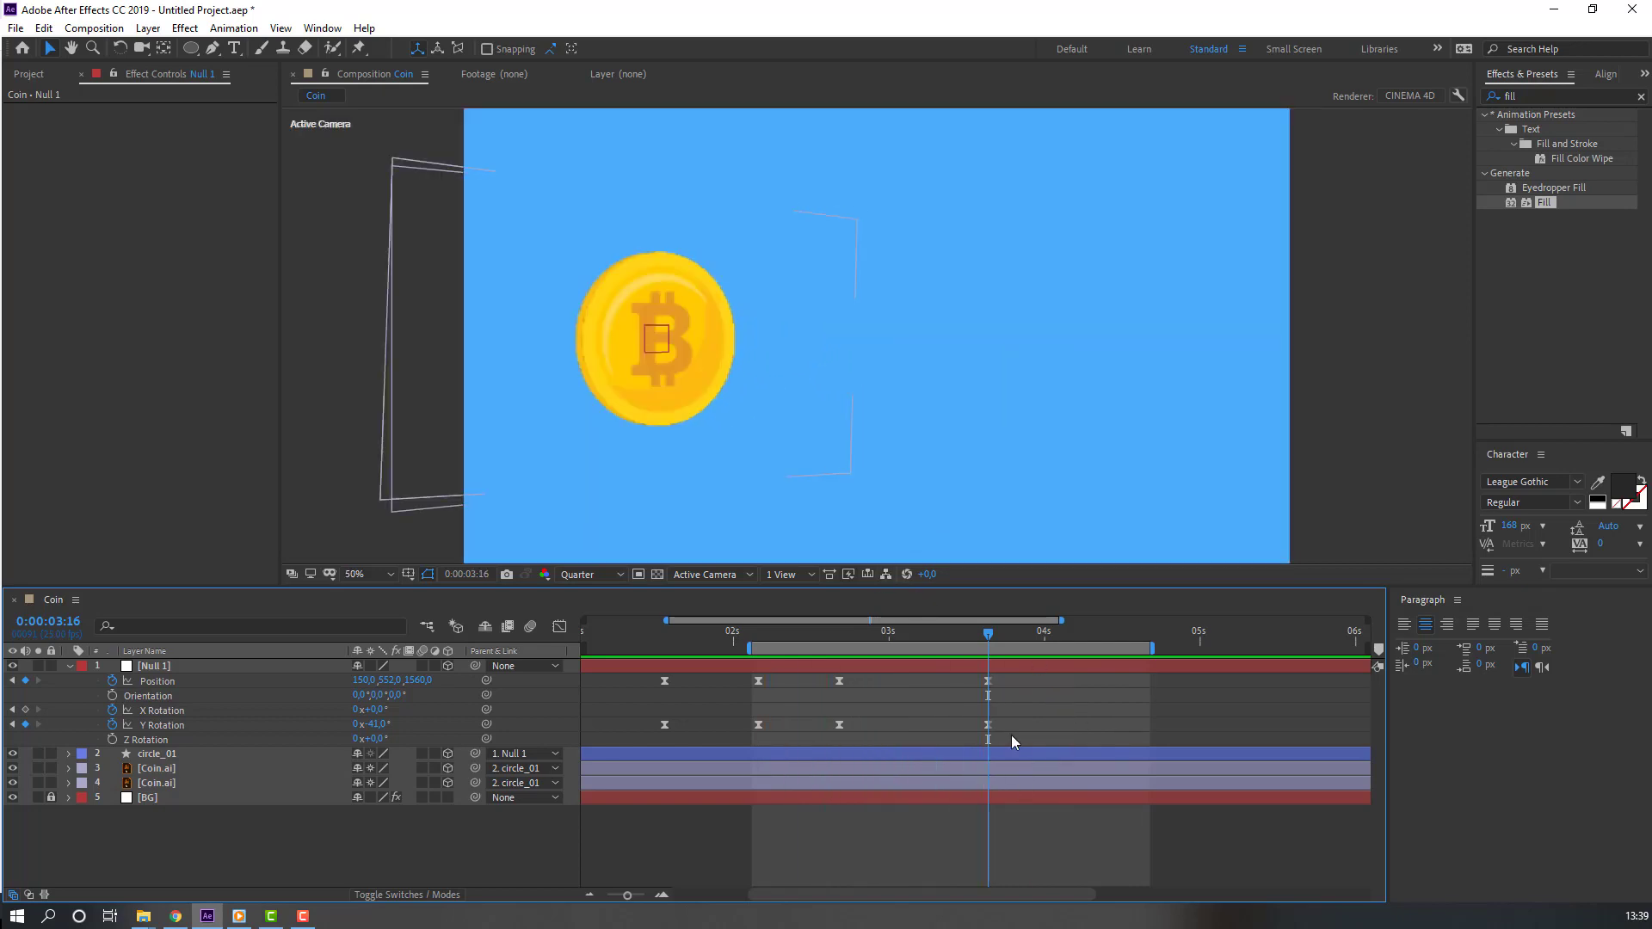
Step: Lengthen the incoming ease of Null 1's last Y Rotation keyframe in the speed graph and preview the animation
{"action": "left_click_drag", "start_coordinate": [1022, 723], "coordinate": [830, 745]}
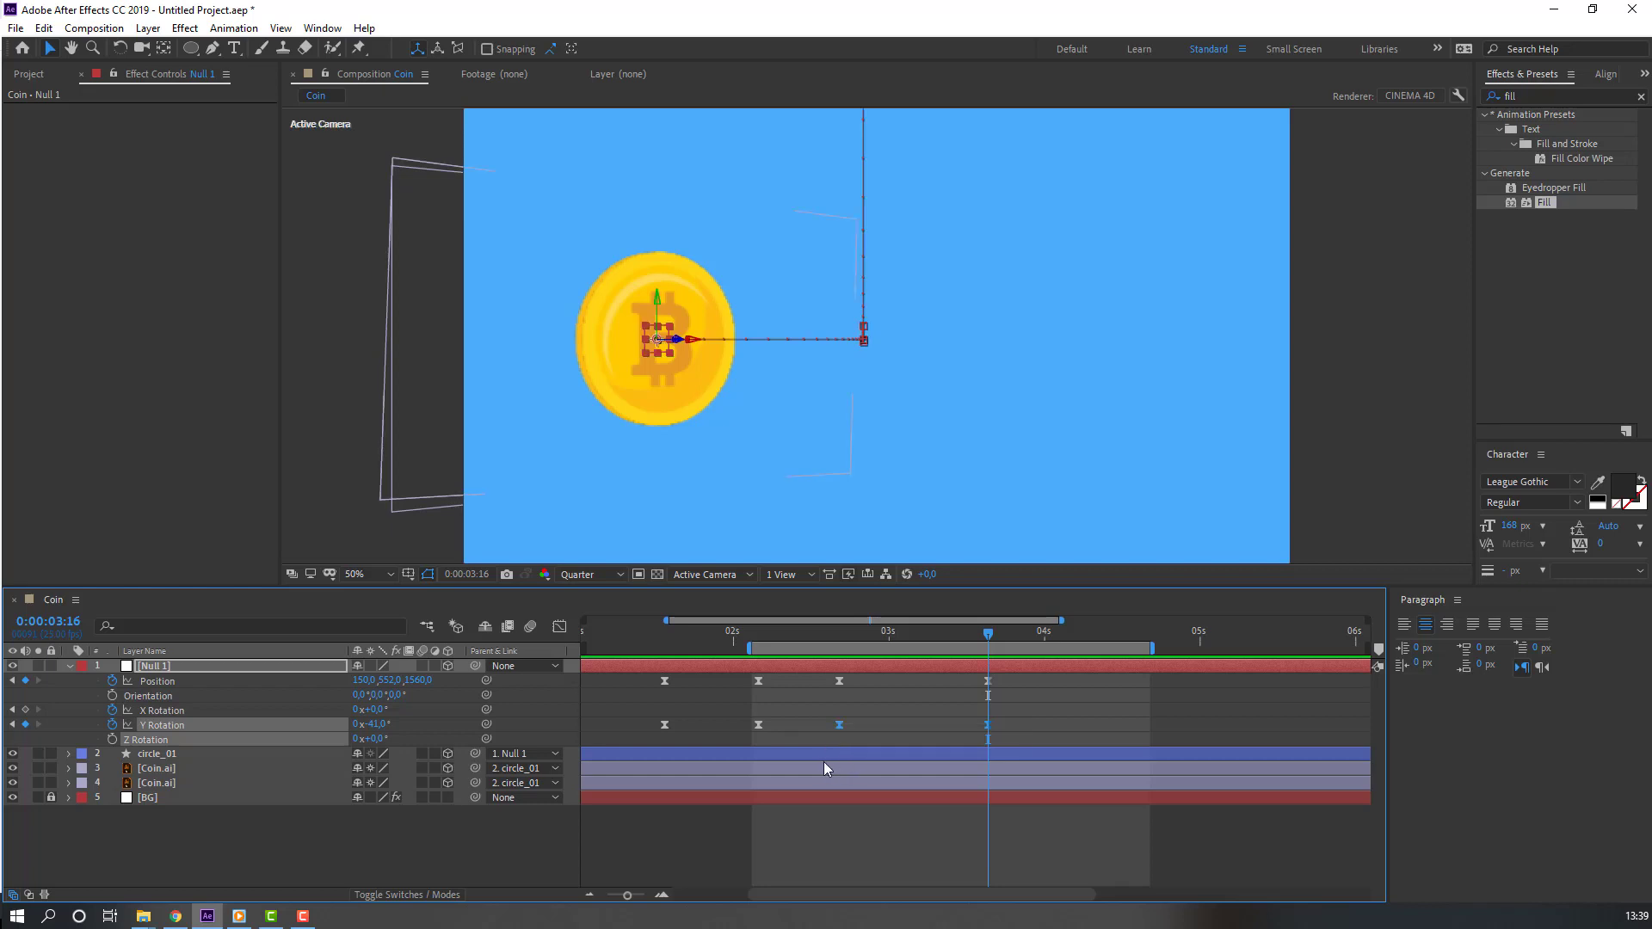
{"action": "left_click", "coordinate": [560, 627]}
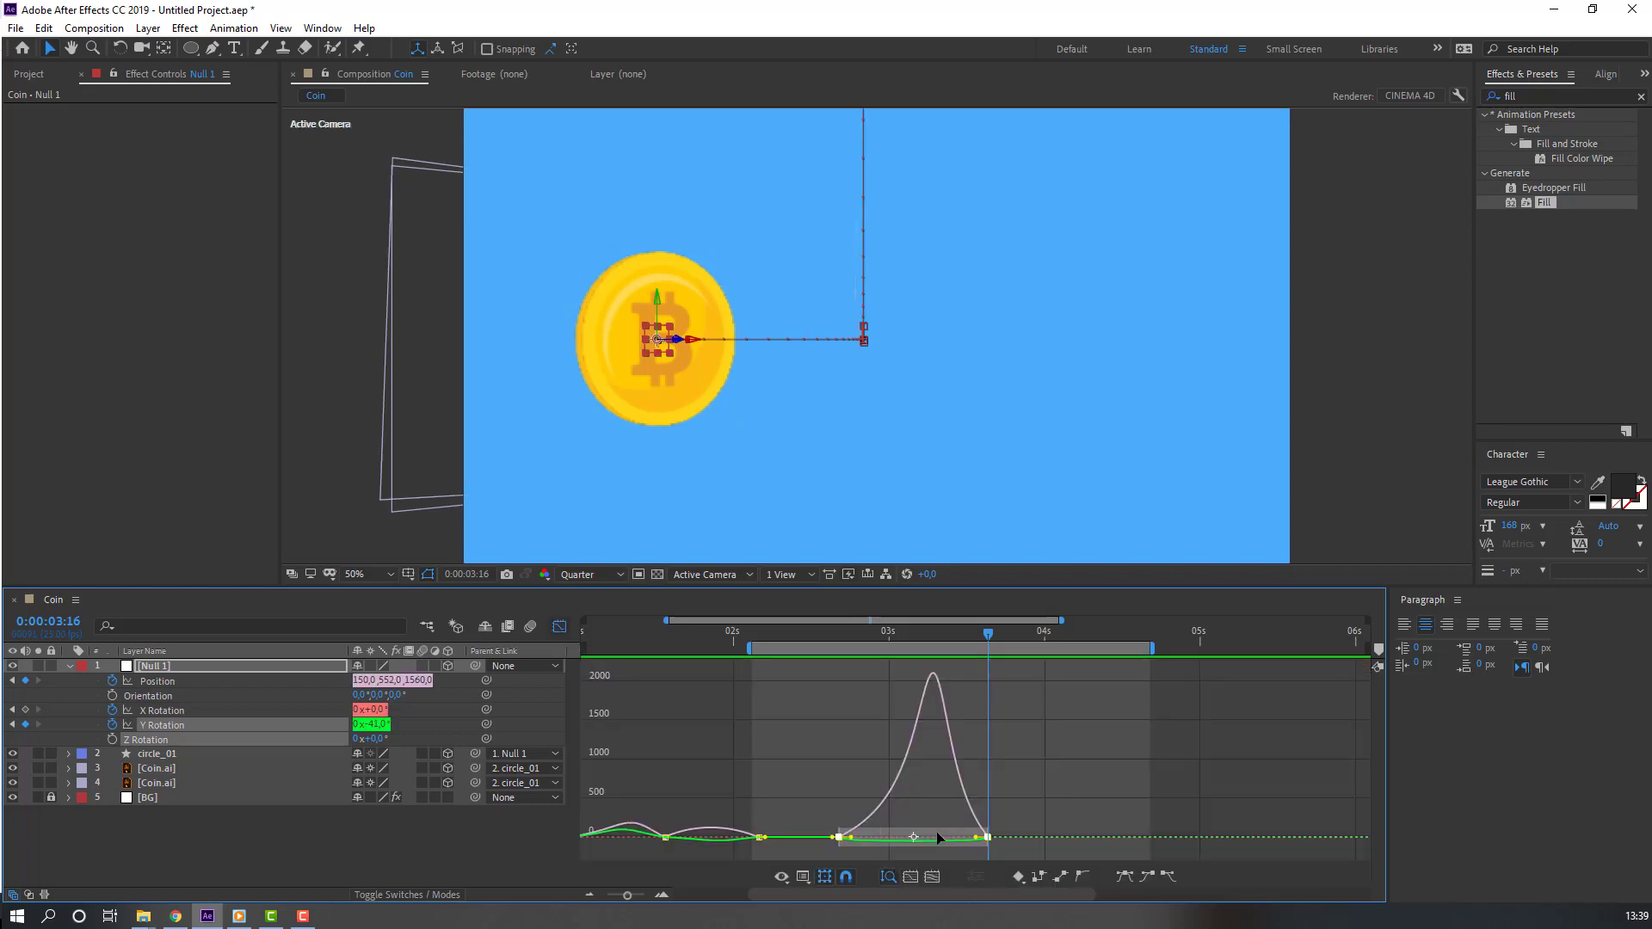
{"action": "scroll", "coordinate": [938, 833], "scroll_direction": "up", "scroll_amount": 4}
{"action": "left_click_drag", "start_coordinate": [856, 819], "coordinate": [978, 822]}
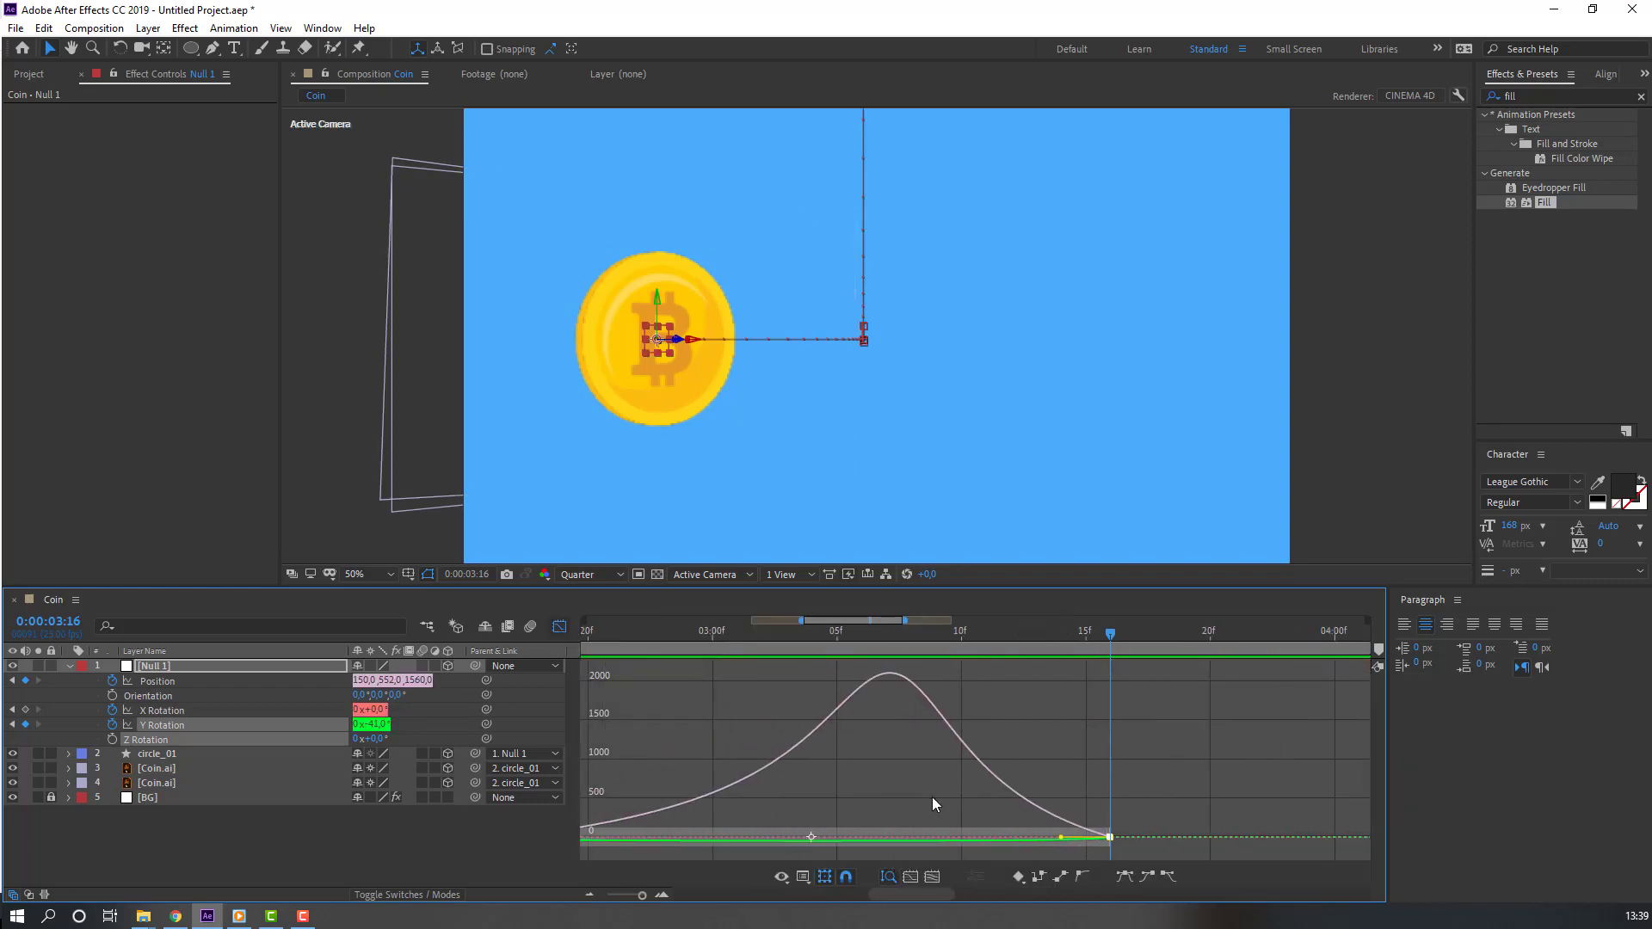
{"action": "scroll", "coordinate": [1062, 839], "scroll_direction": "down", "scroll_amount": 5}
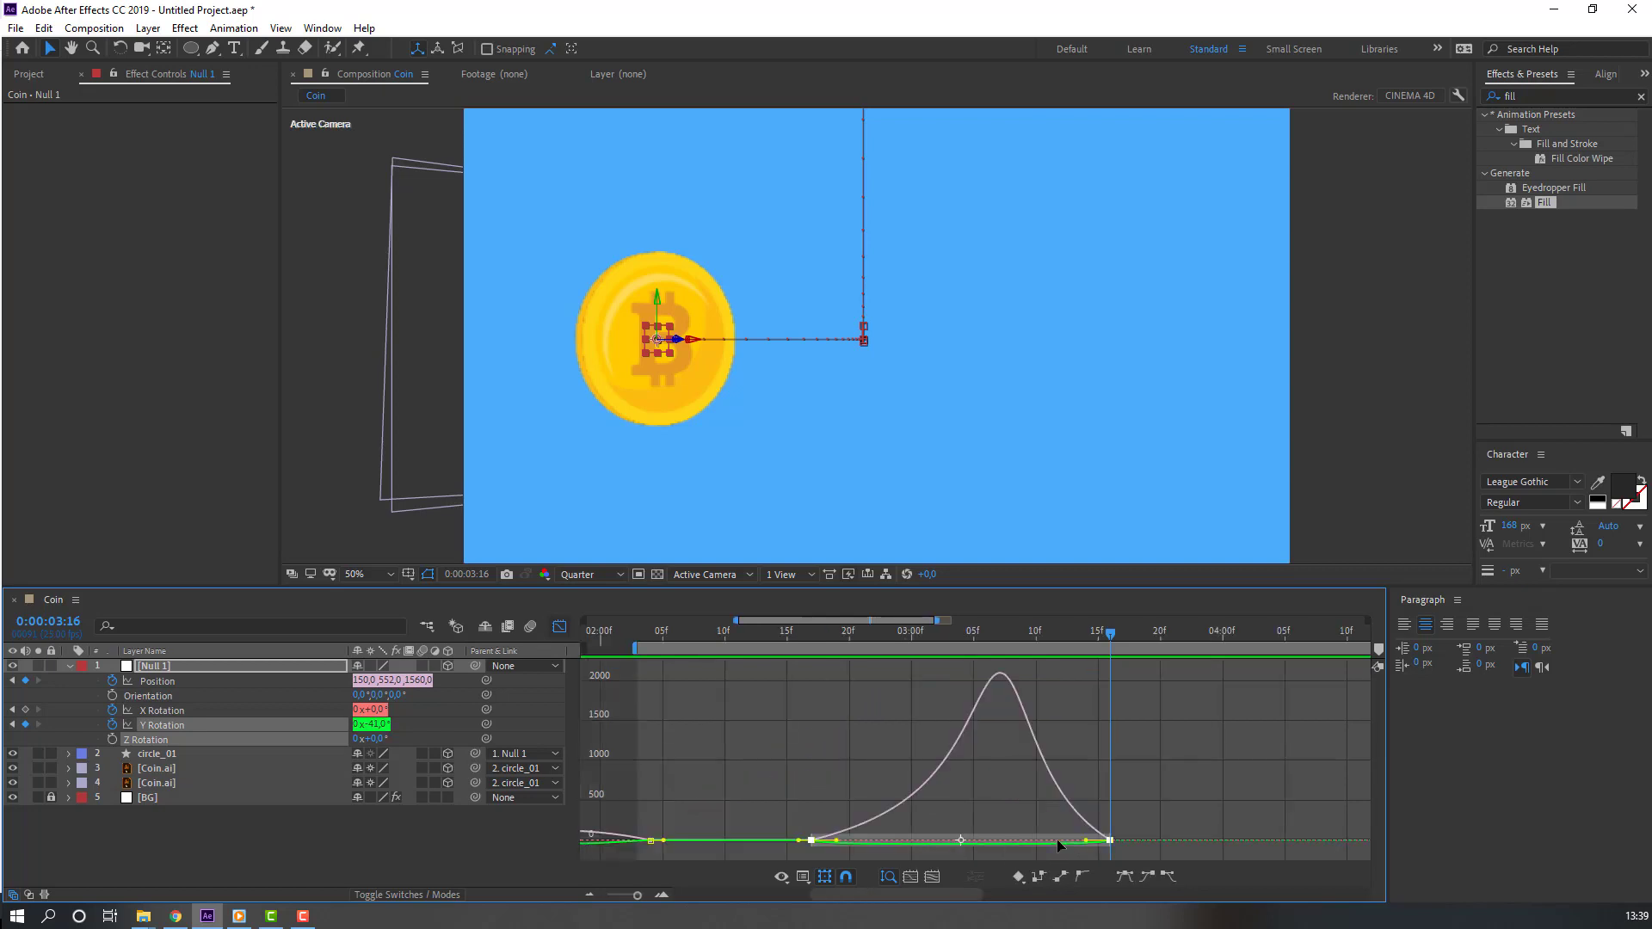
{"action": "left_click", "coordinate": [1089, 838]}
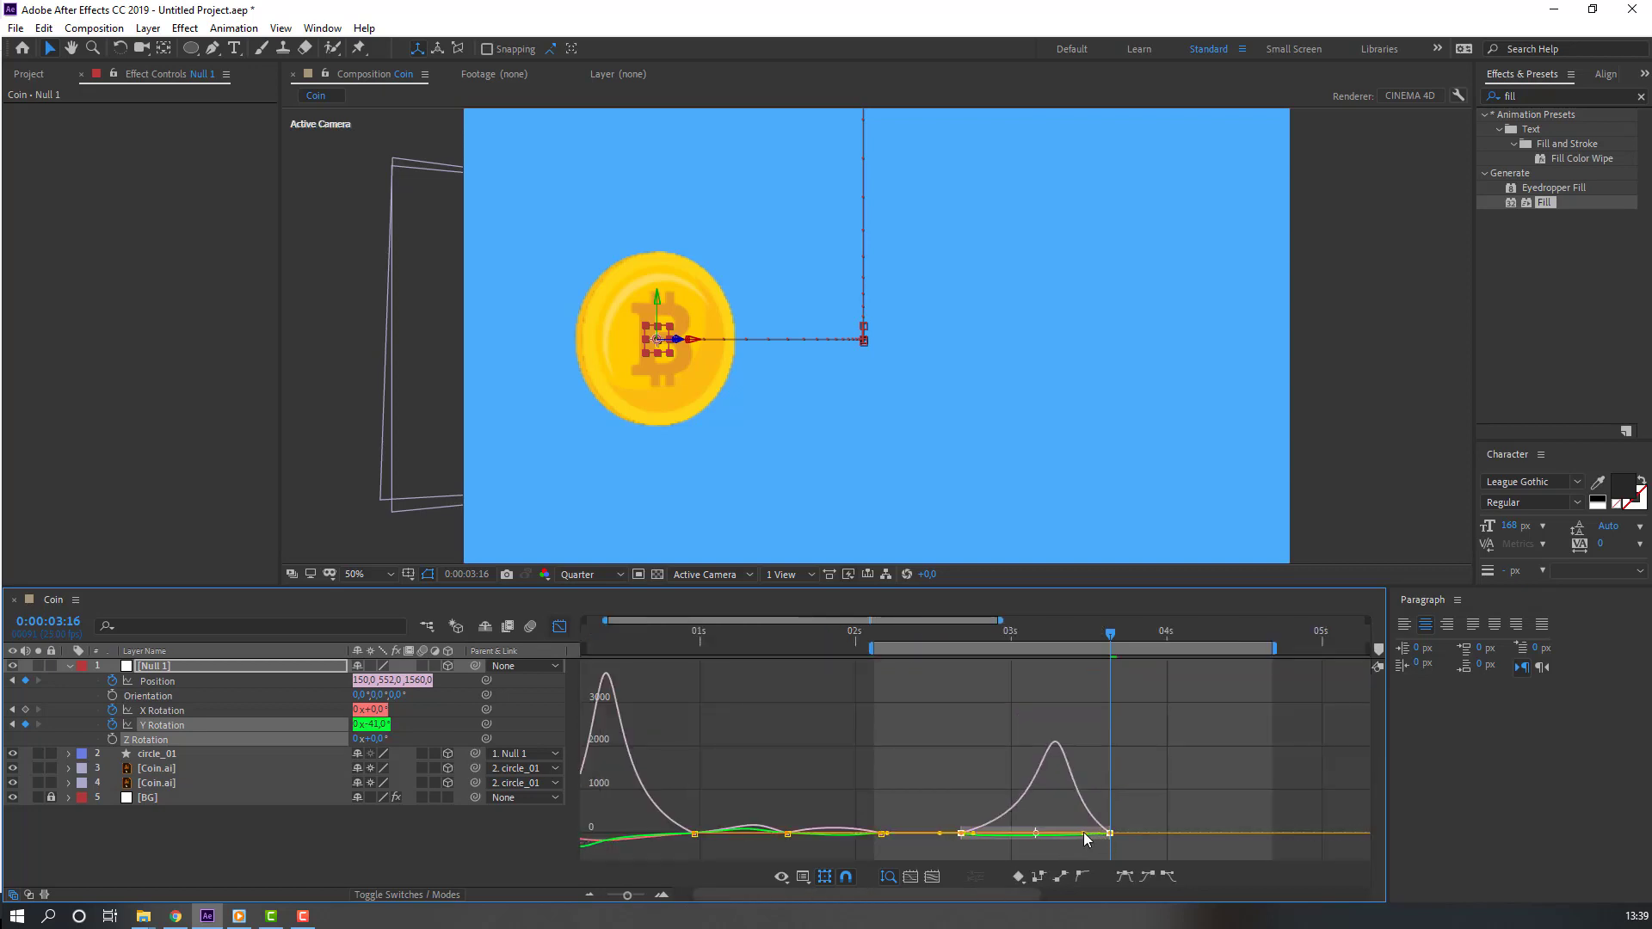
{"action": "key", "text": "space"}
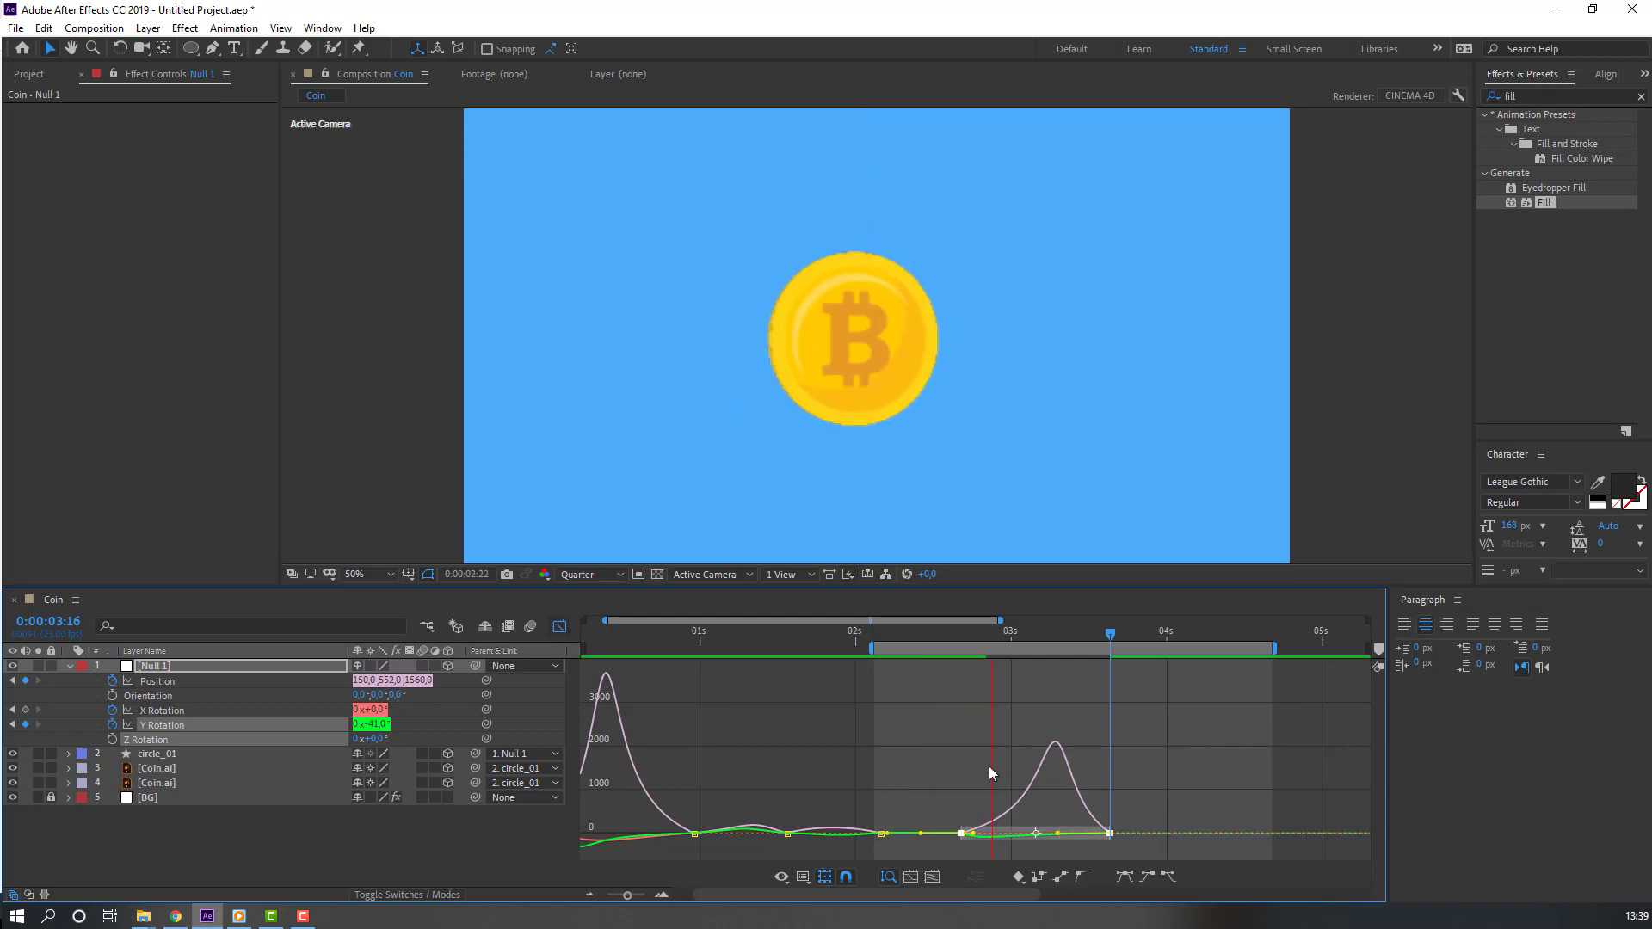
{"action": "key", "text": "space"}
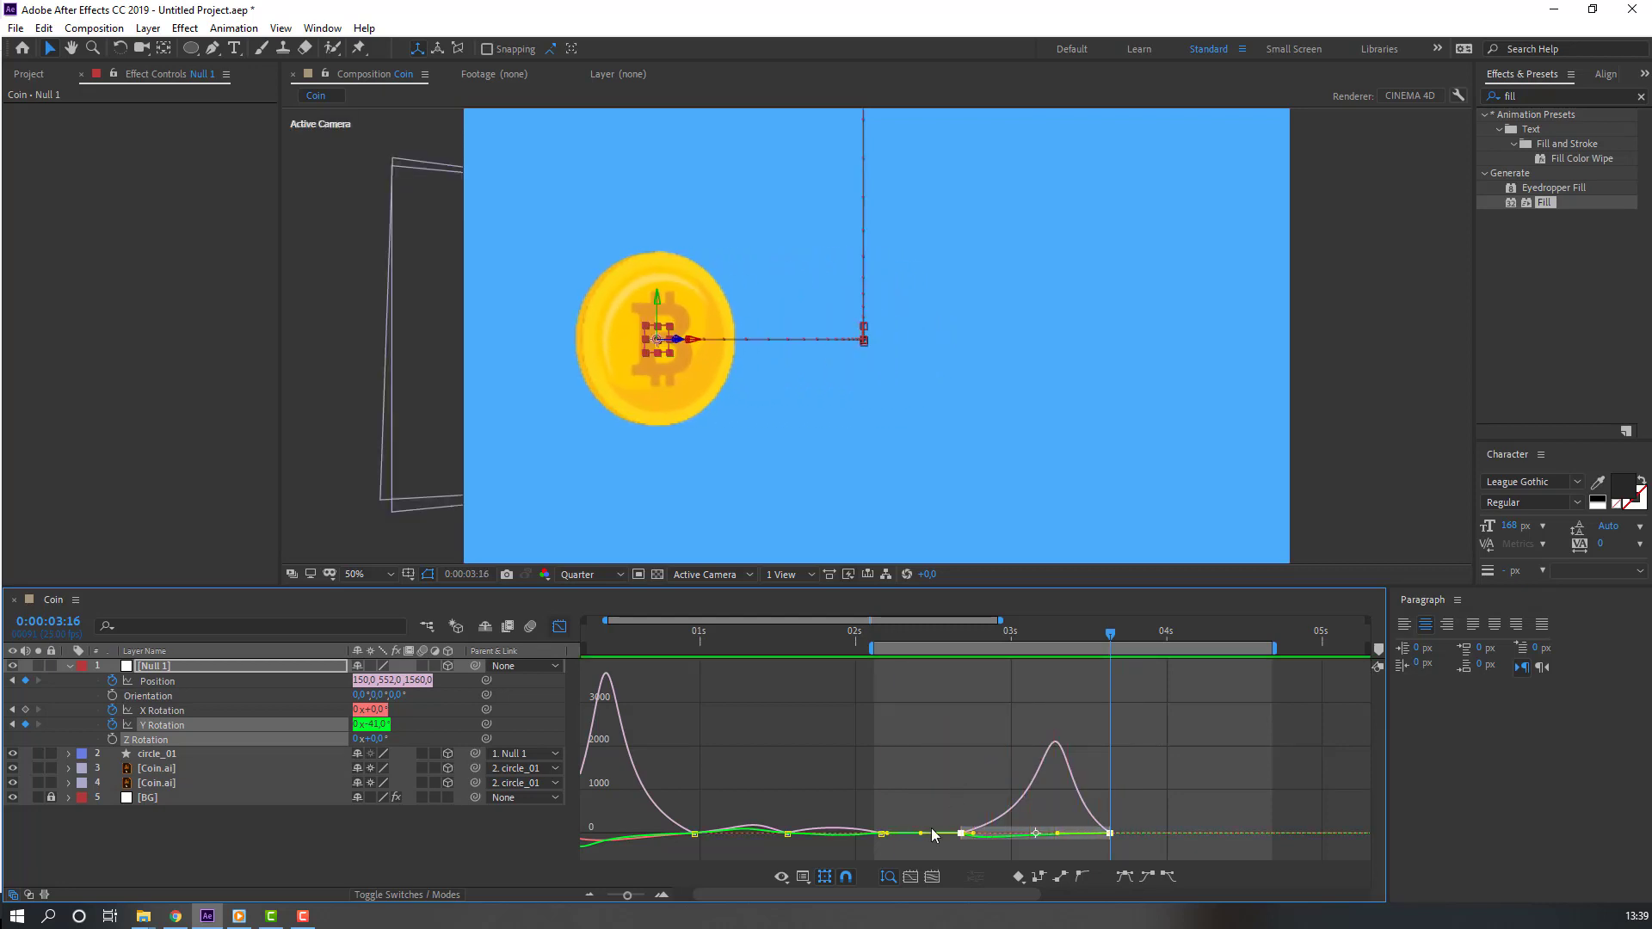
Step: Lengthen the outgoing ease of the Y Rotation keyframe at 0:00:02:17, preview it and return to the keyframe view
{"action": "key", "text": "equal"}
{"action": "left_click_drag", "start_coordinate": [840, 842], "coordinate": [889, 845]}
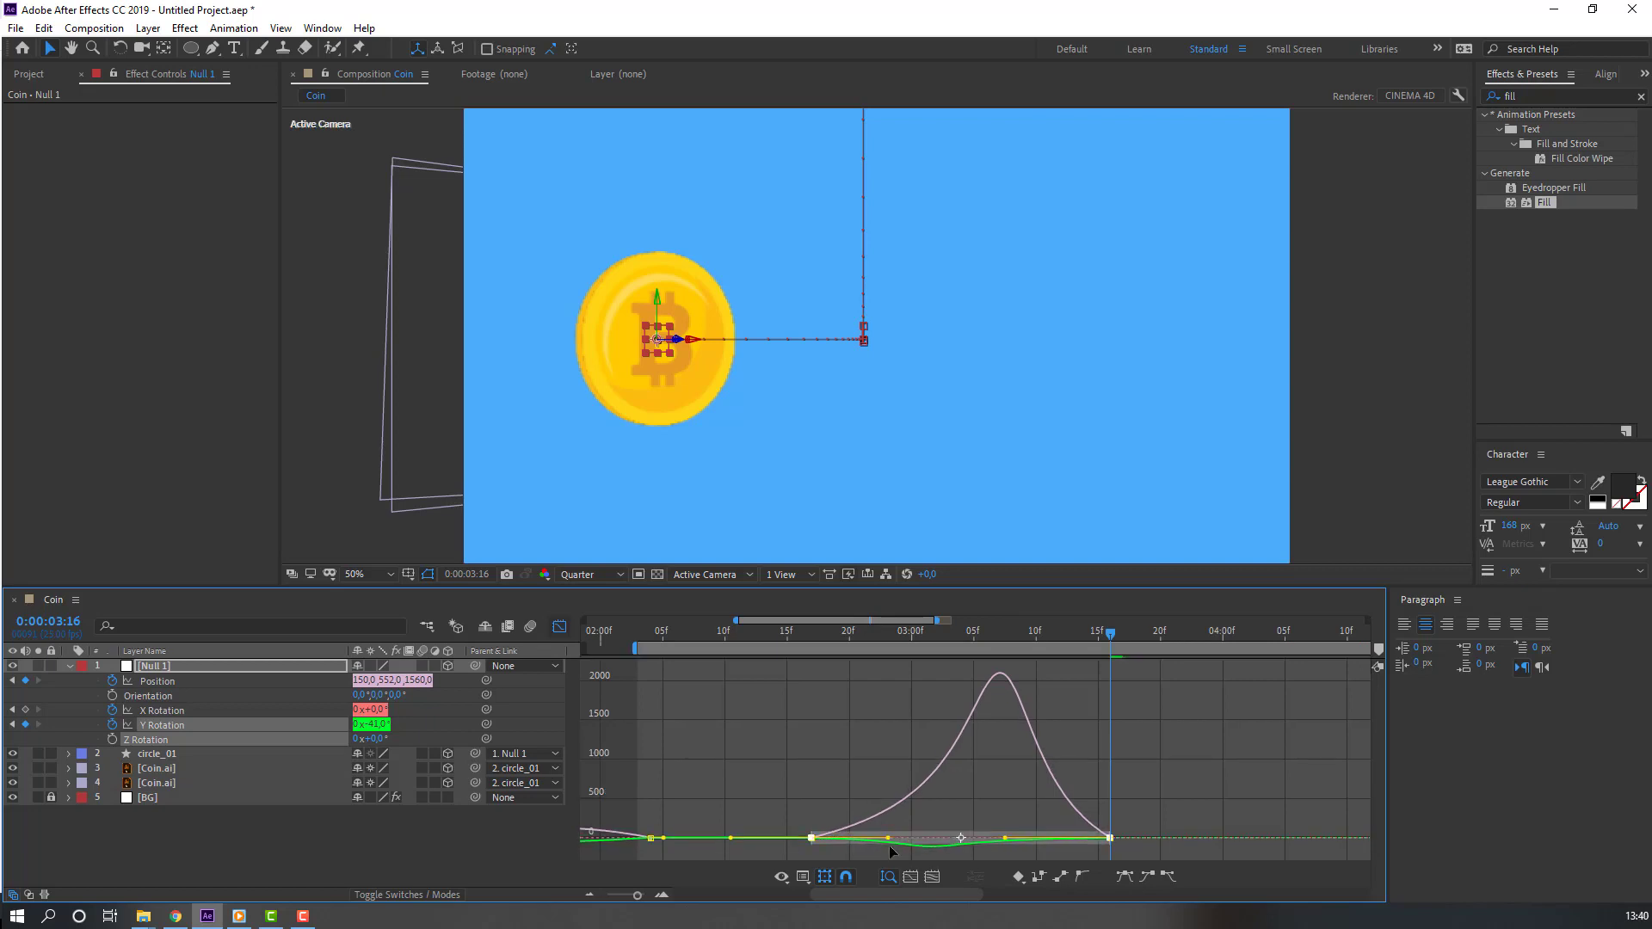
{"action": "key", "text": "minus"}
{"action": "key", "text": "space"}
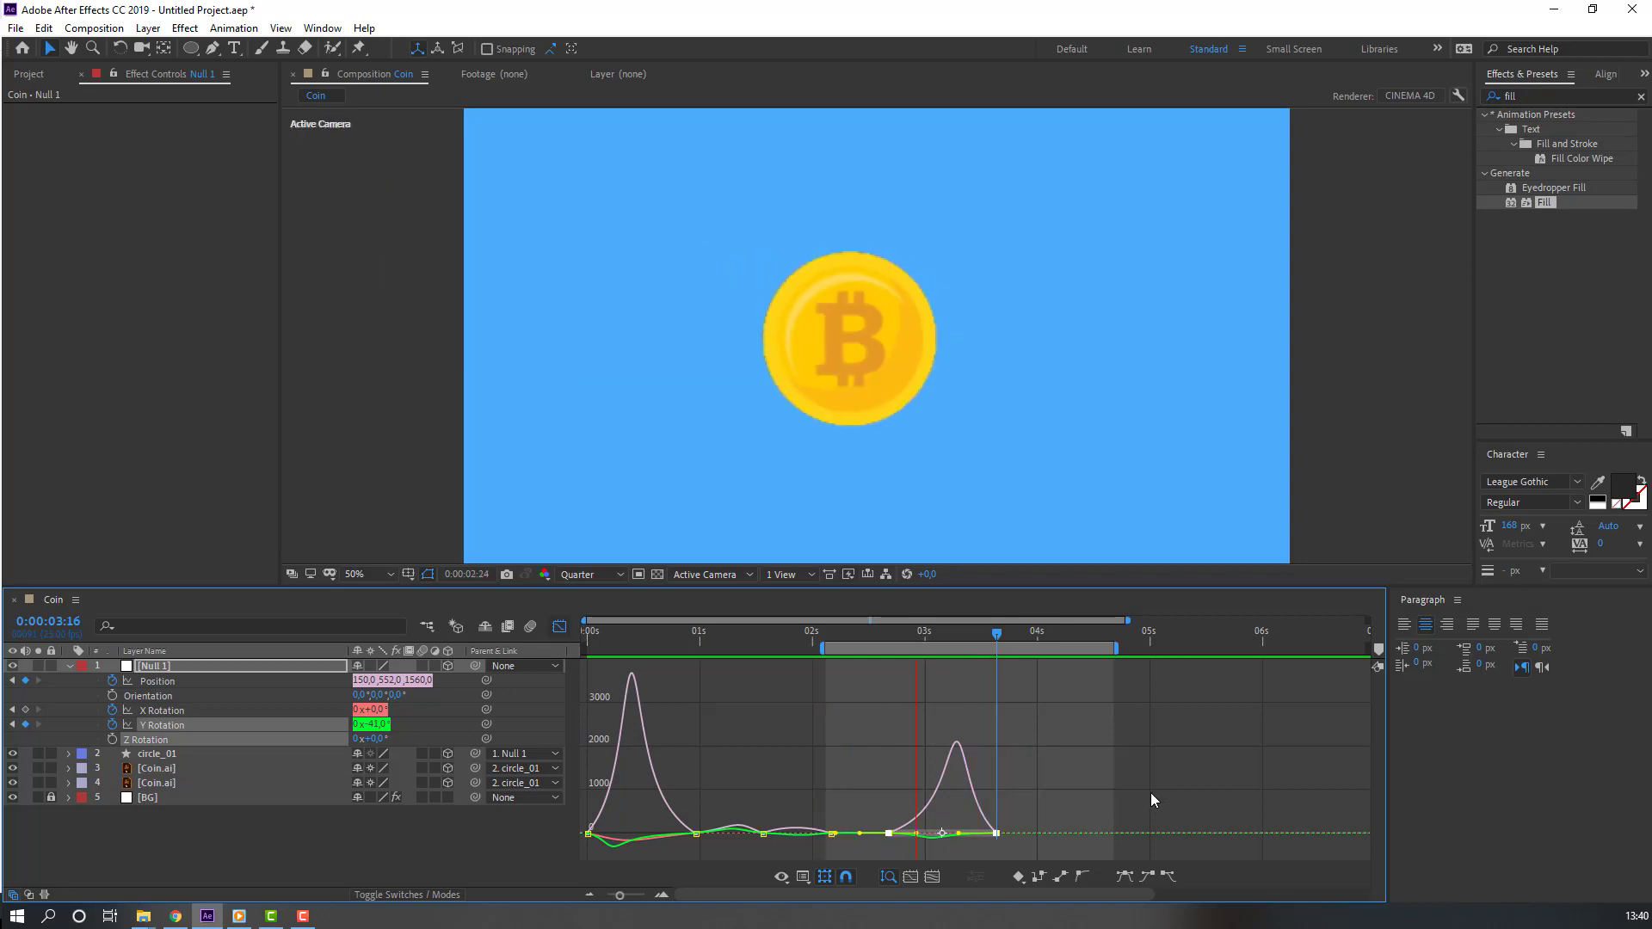
{"action": "left_click", "coordinate": [560, 626]}
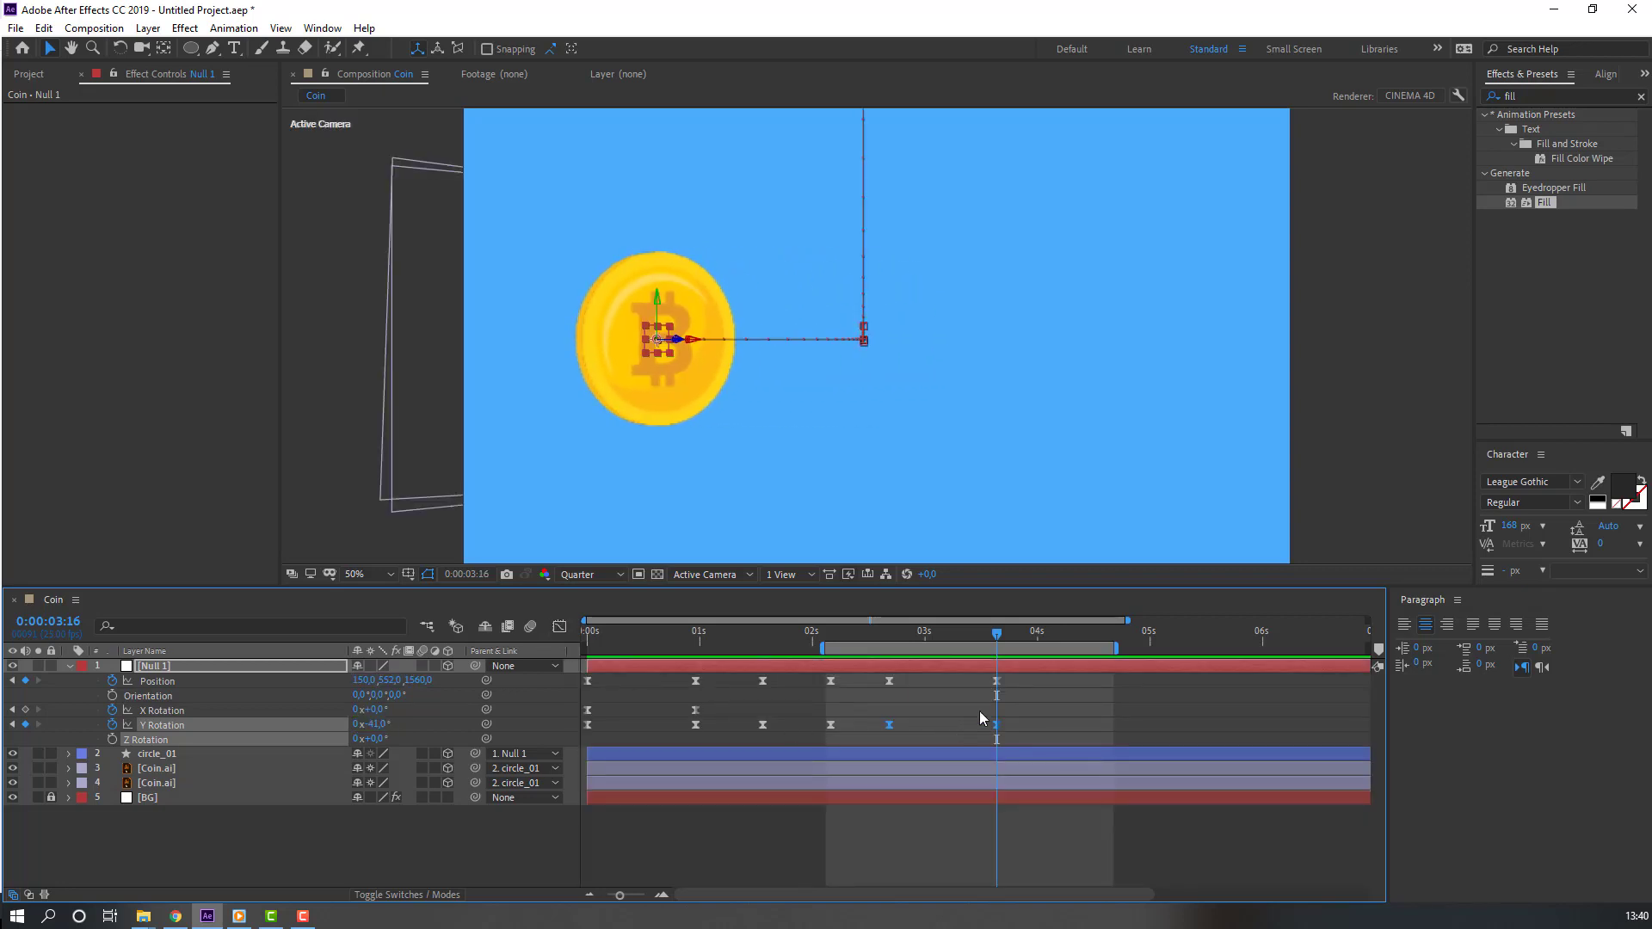
Step: Move the last Position and Y Rotation keyframes of Null 1 together a few frames past 0:00:03:16 and preview the slide
{"action": "left_click", "coordinate": [1024, 693]}
{"action": "left_click_drag", "start_coordinate": [998, 727], "coordinate": [1023, 727]}
{"action": "key", "text": "space"}
{"action": "scroll", "coordinate": [491, 419], "scroll_direction": "down", "scroll_amount": 2}
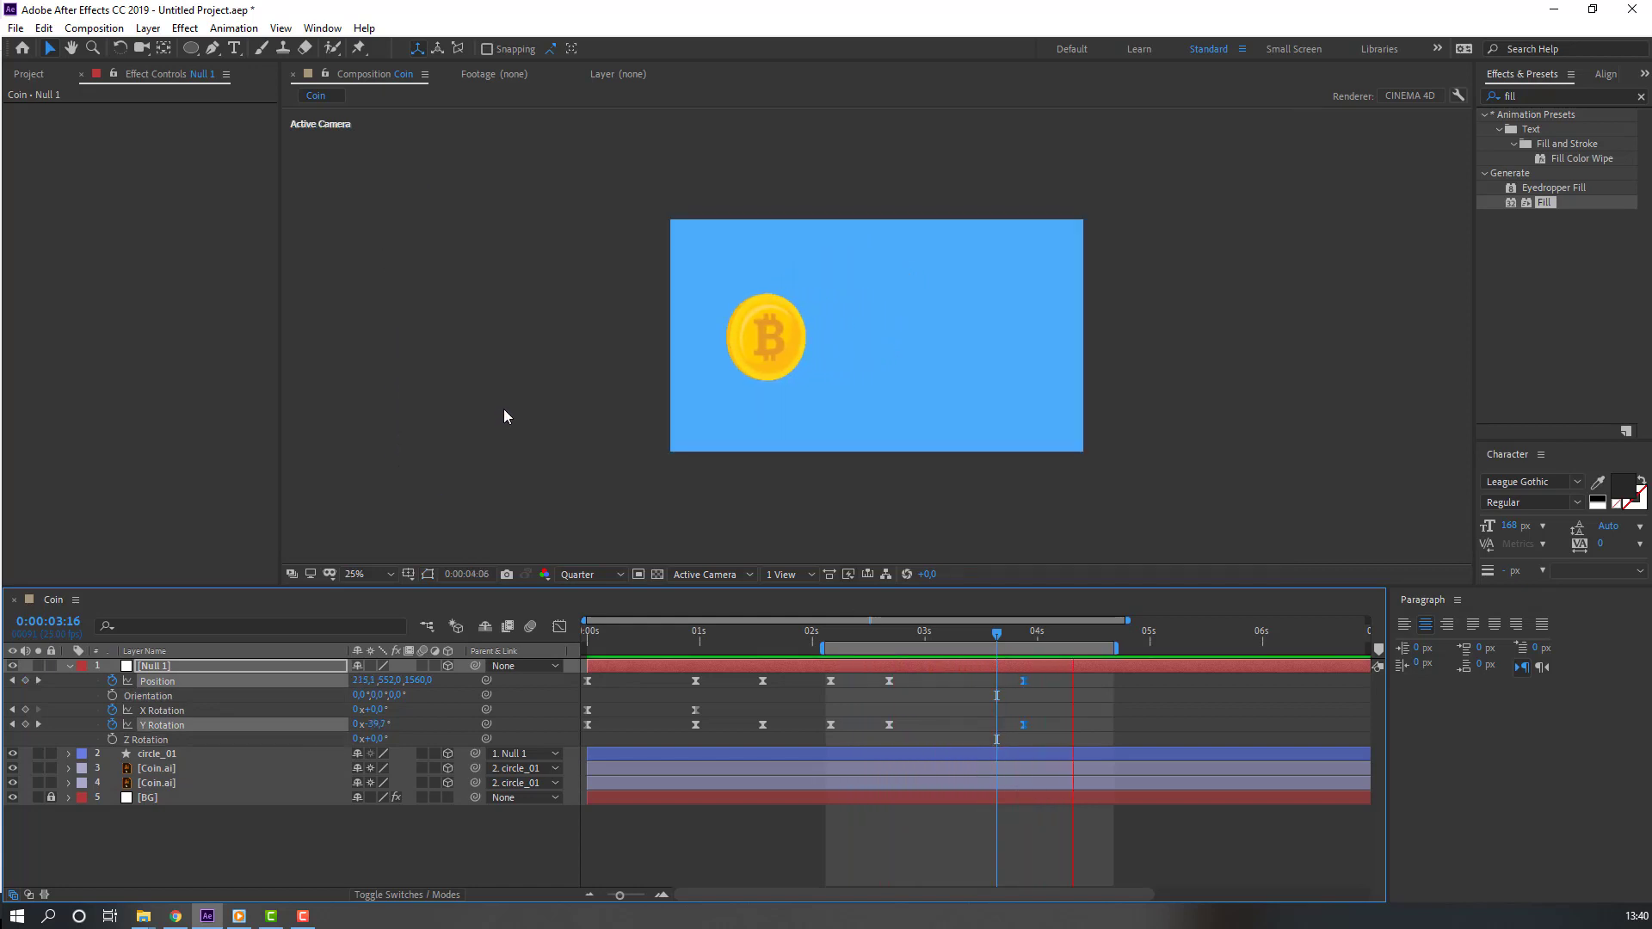
{"action": "scroll", "coordinate": [822, 512], "scroll_direction": "up", "scroll_amount": 2}
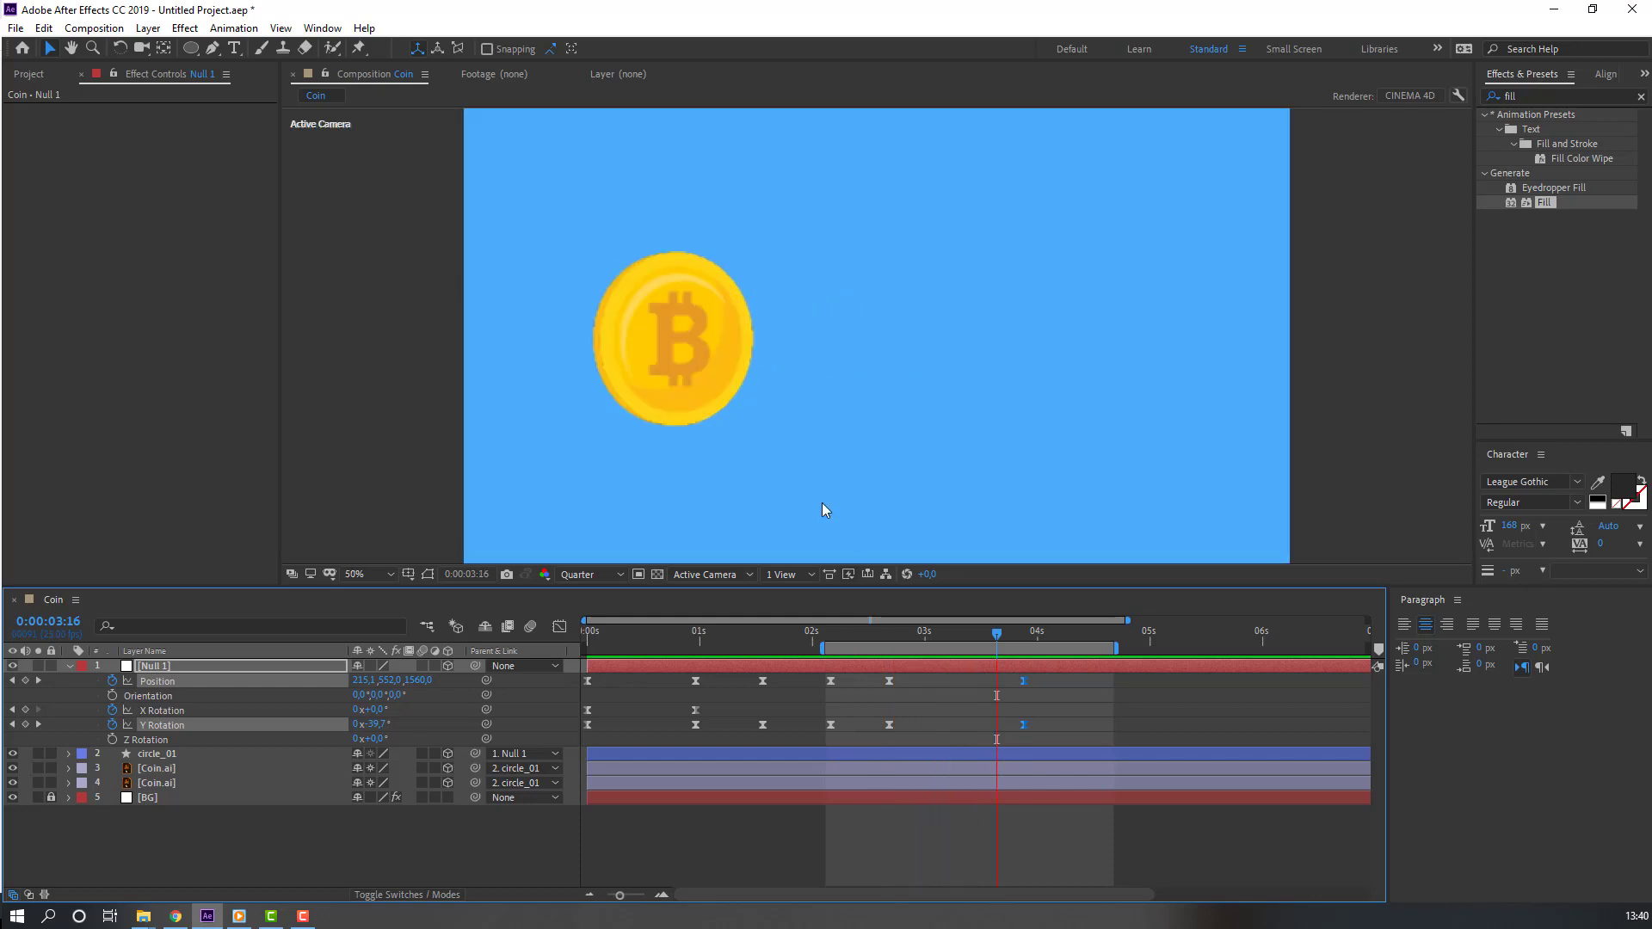
Step: Go to 0:00:03:21 and create a text layer reading "Bitcoin" above and to the right of the coin
{"action": "left_click", "coordinate": [1003, 635]}
{"action": "left_click_drag", "start_coordinate": [1005, 636], "coordinate": [1020, 636]}
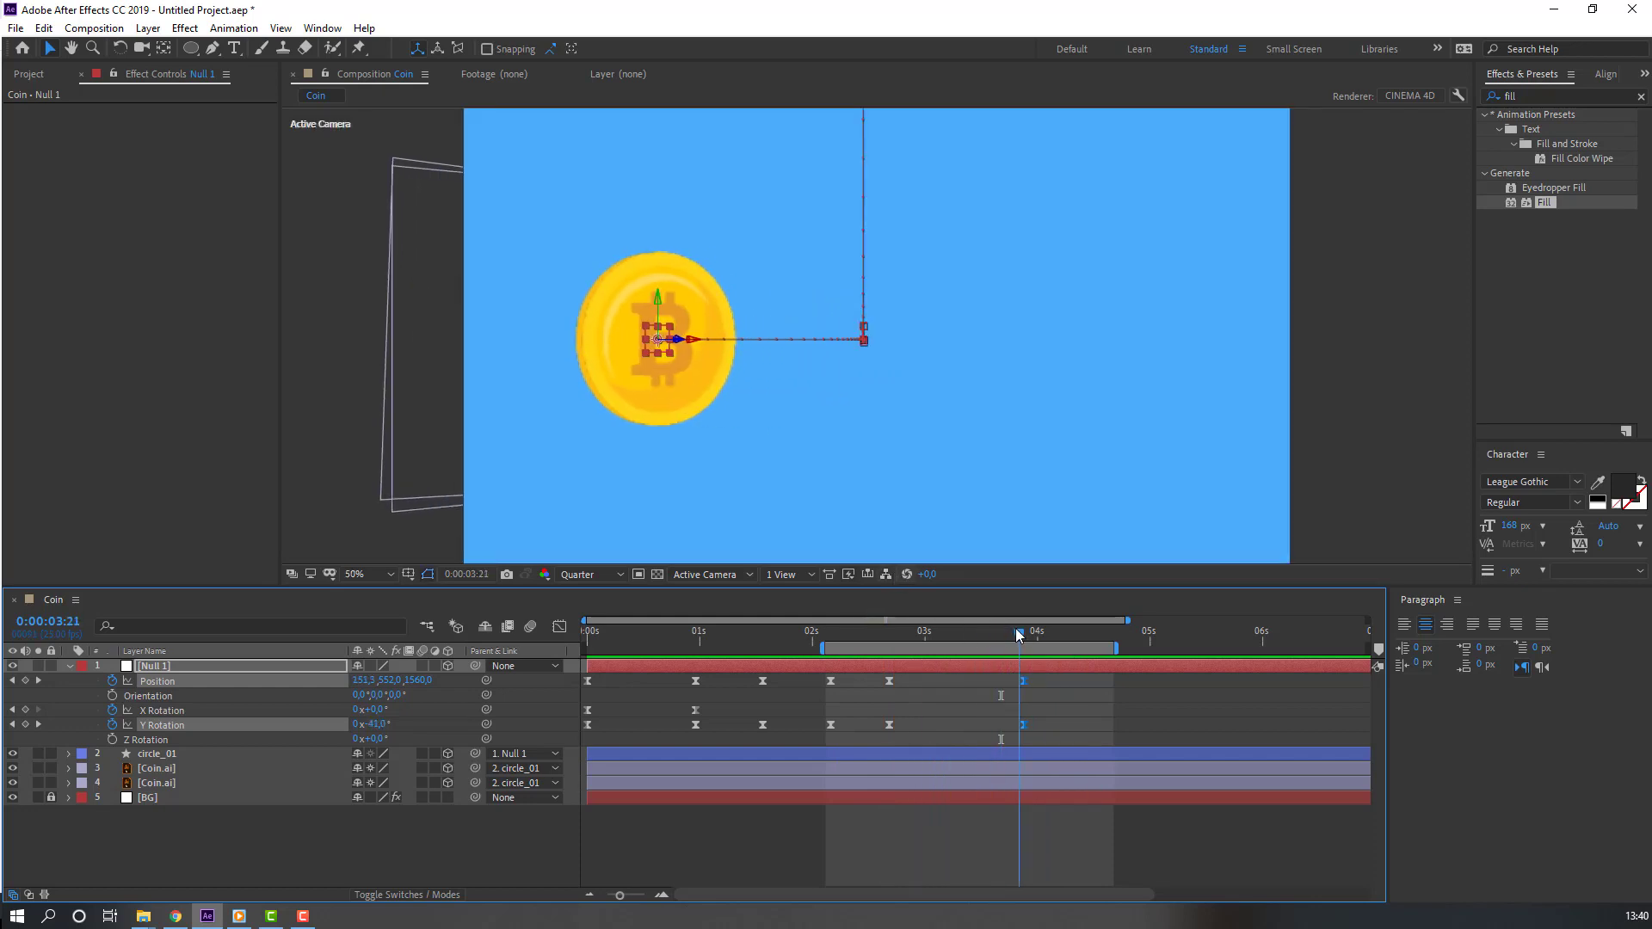
{"action": "left_click", "coordinate": [324, 856]}
{"action": "left_click", "coordinate": [234, 48]}
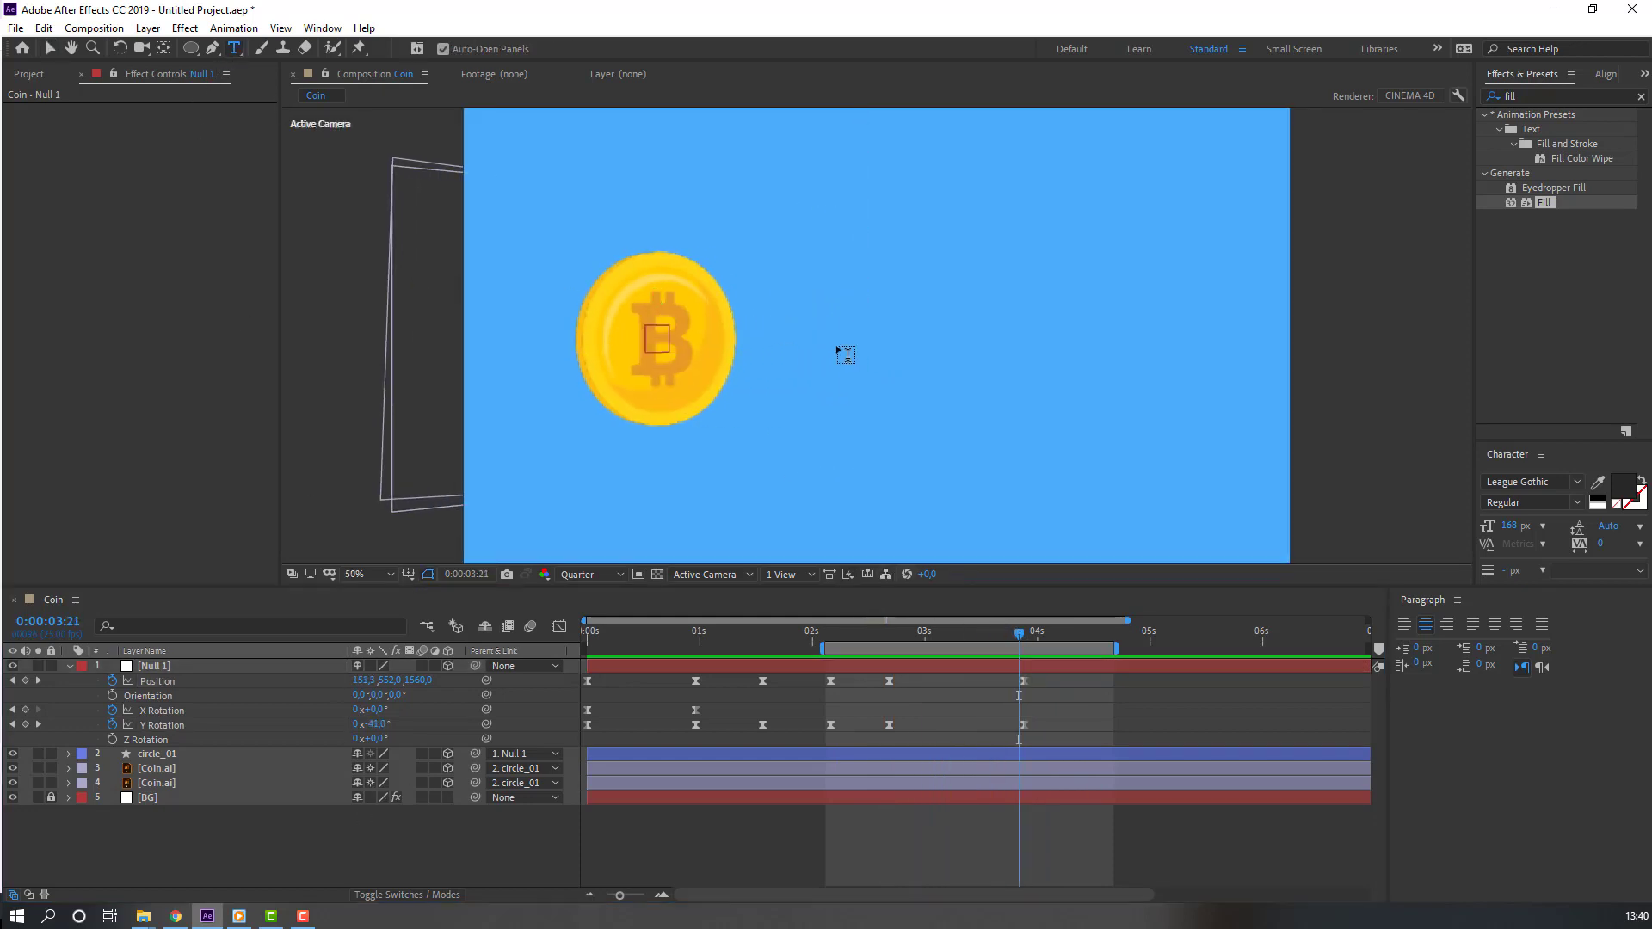
{"action": "left_click", "coordinate": [824, 272]}
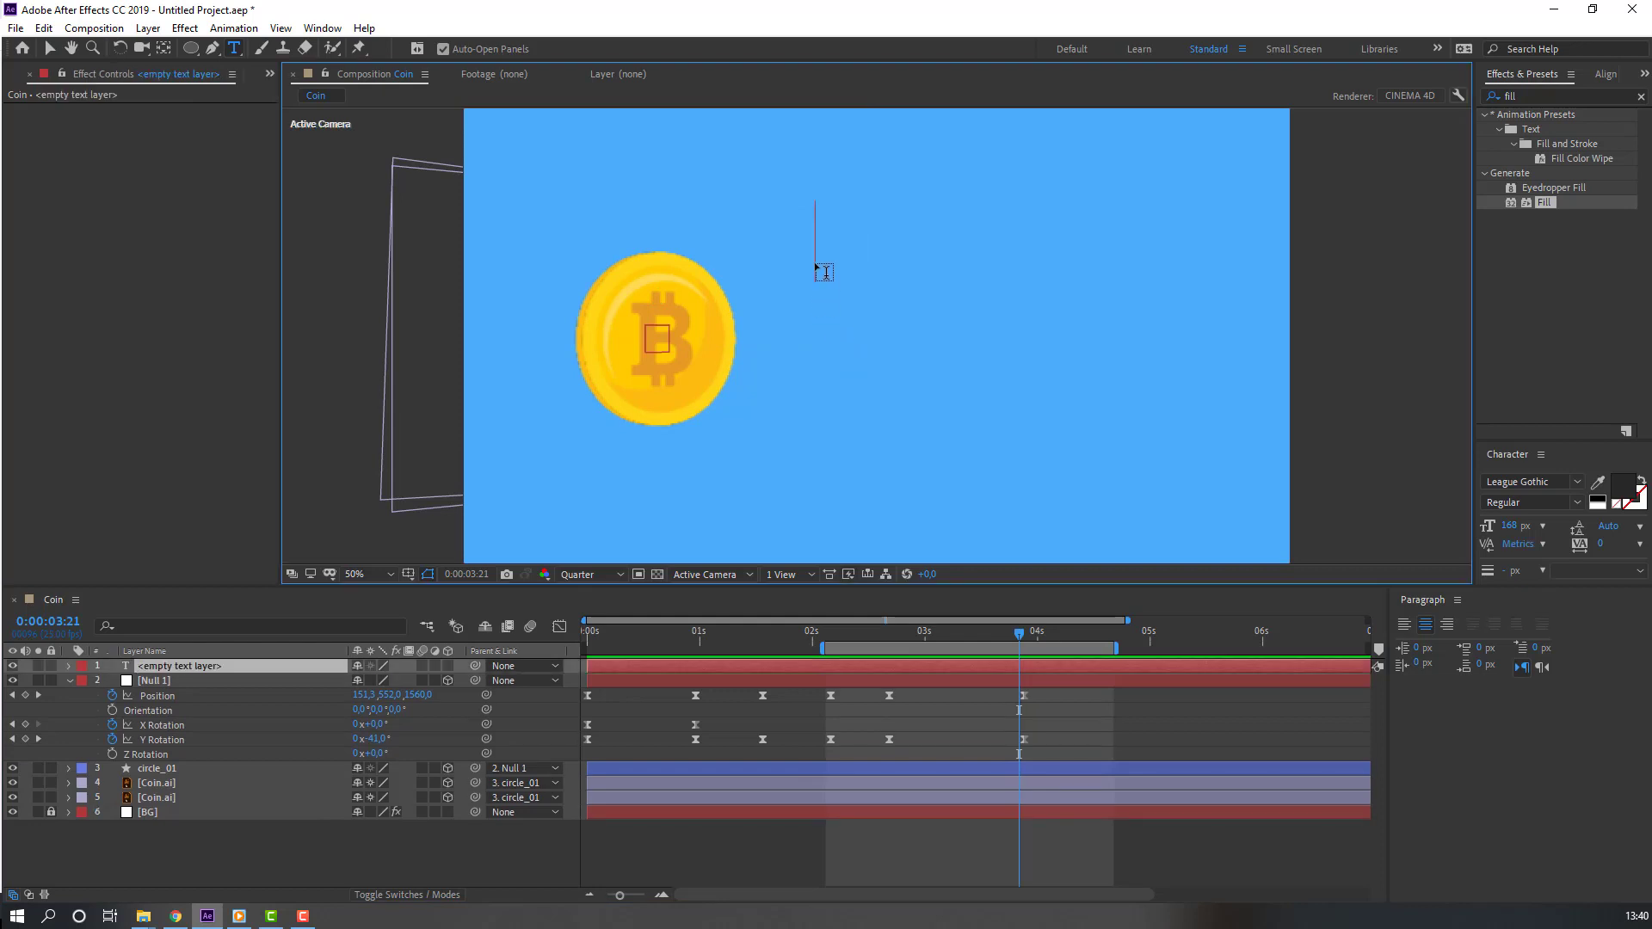
{"action": "type", "text": "Bitcoin"}
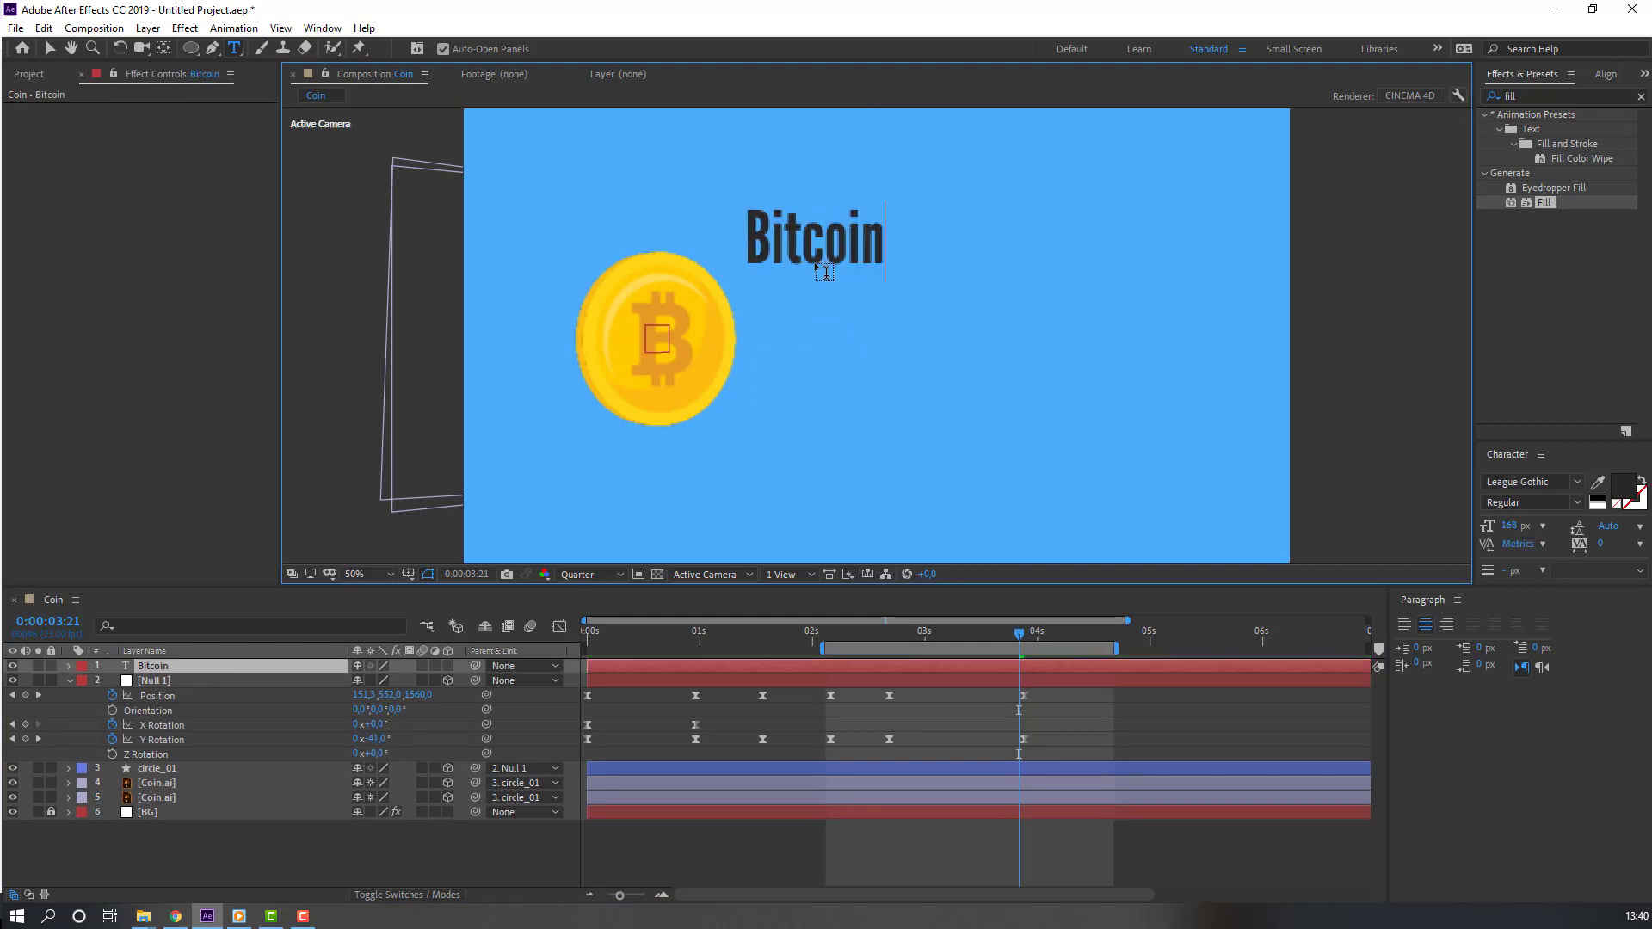
Step: Recolor the Bitcoin text with the yellow sampled from the coin and place it directly beside the coin at mid-height
{"action": "double_click", "coordinate": [818, 284]}
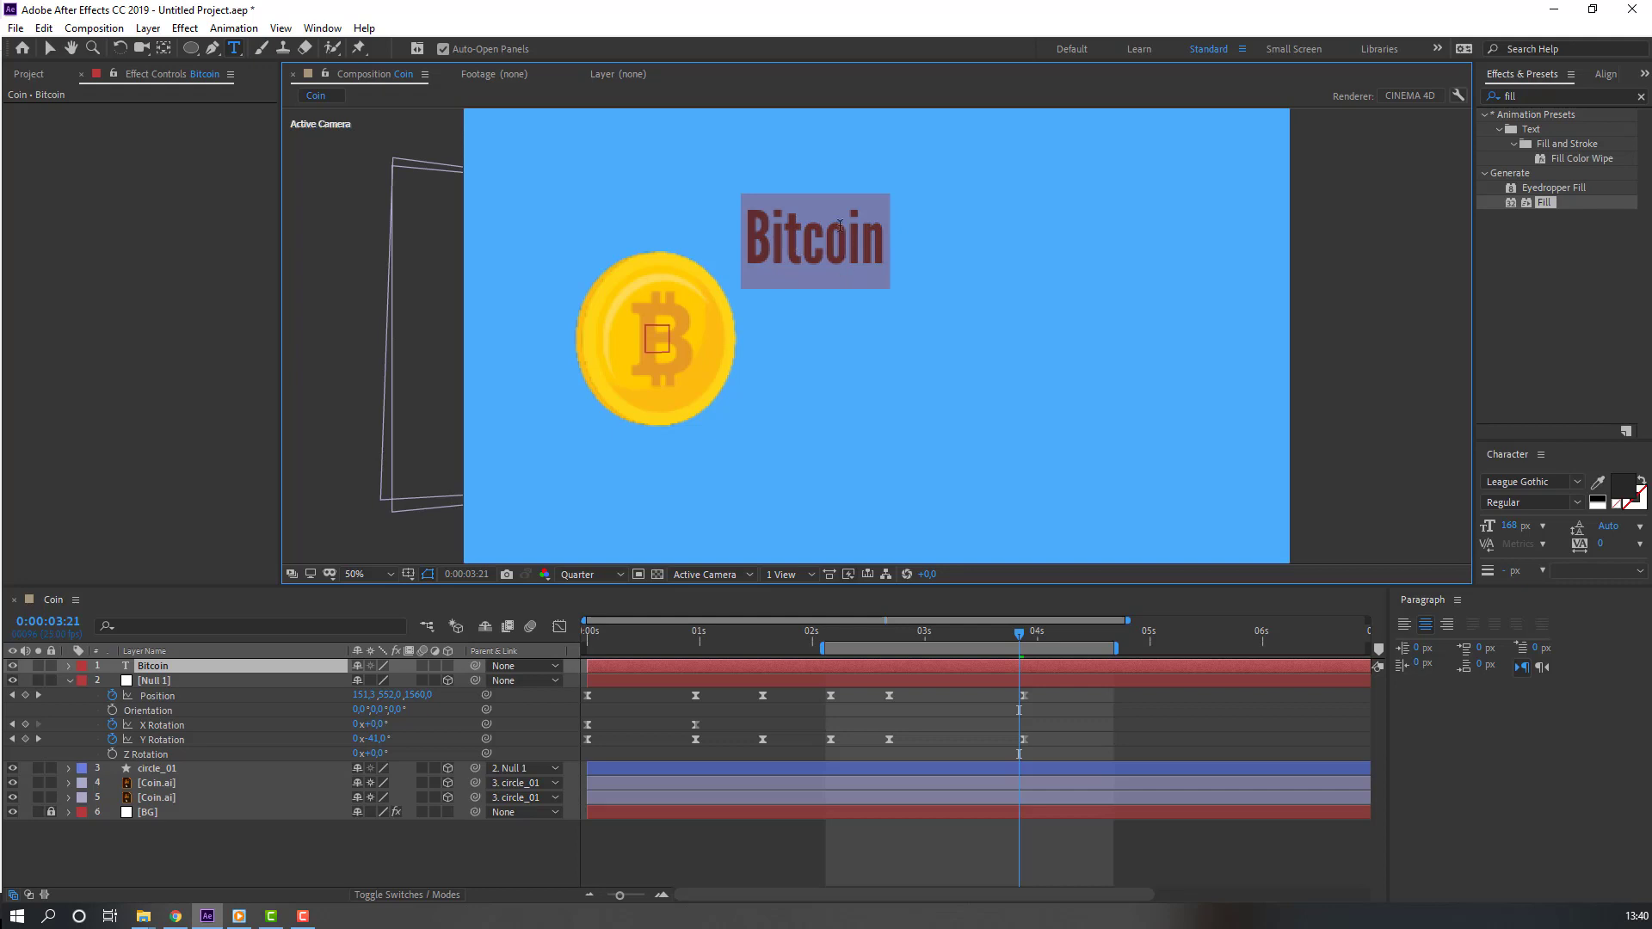
{"action": "left_click", "coordinate": [1597, 482]}
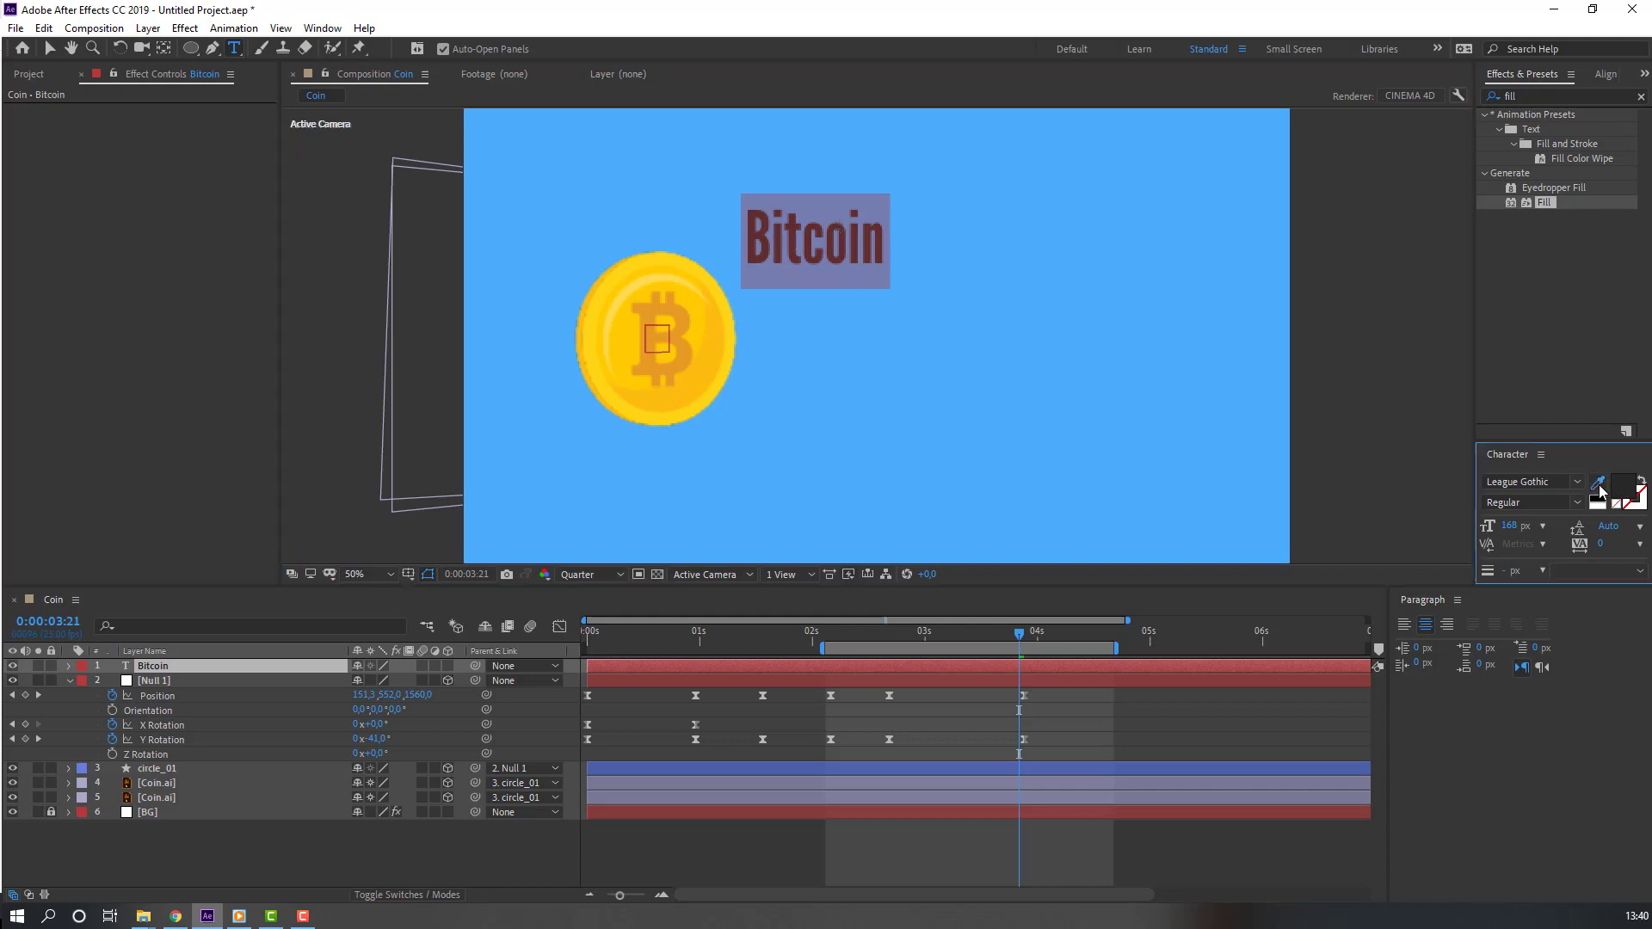
{"action": "left_click", "coordinate": [702, 311]}
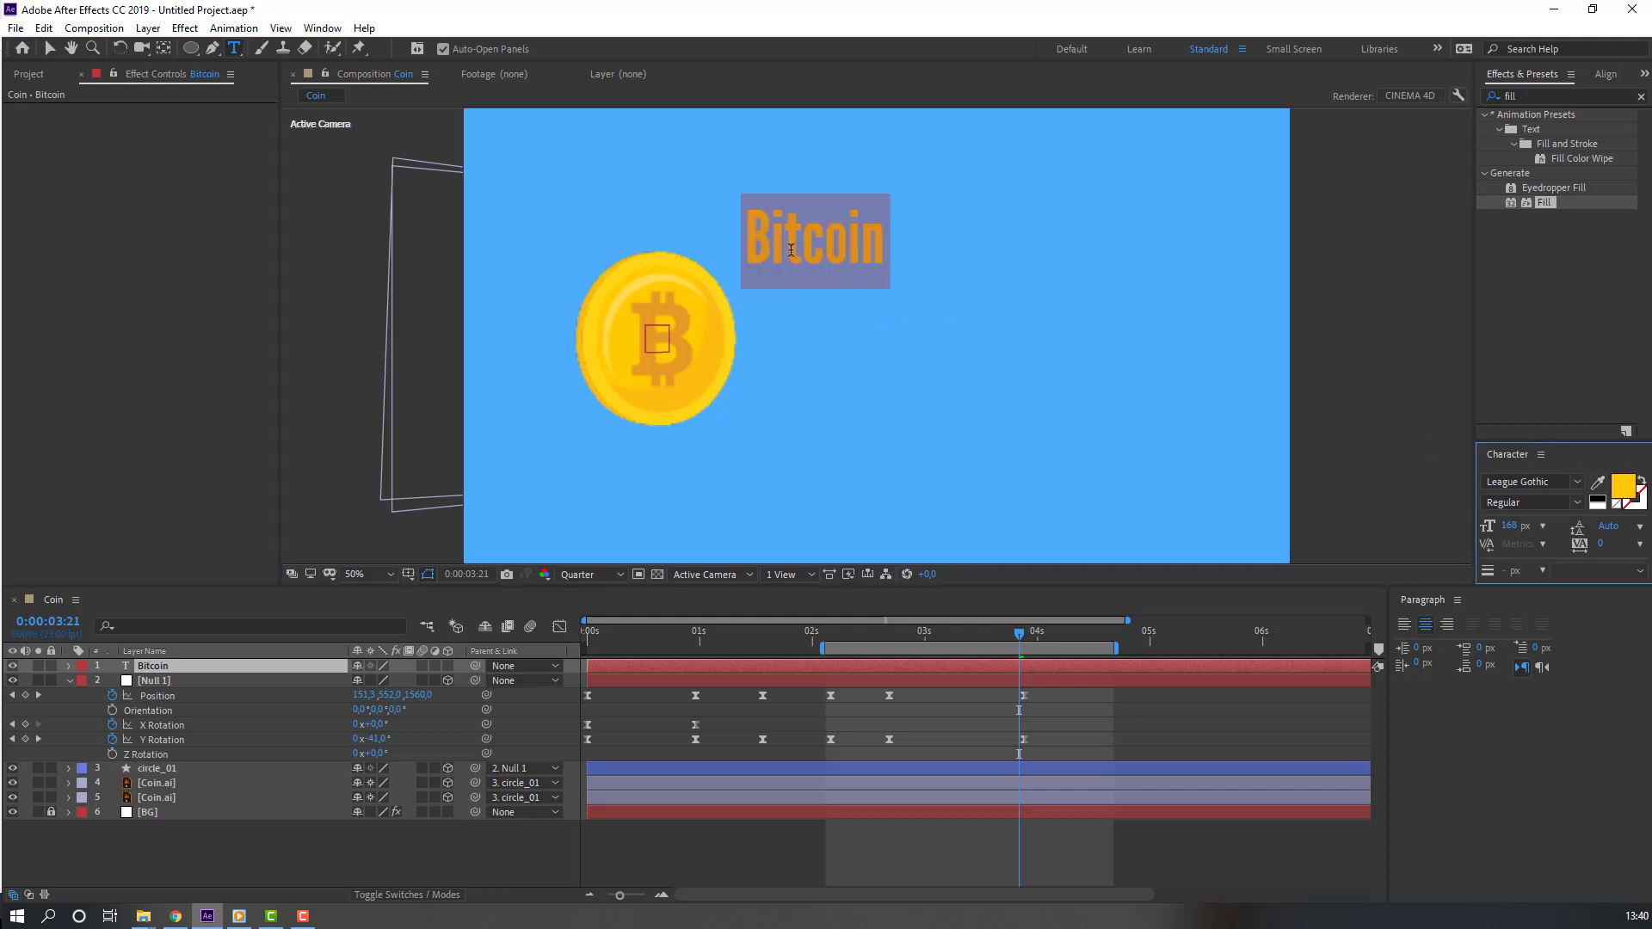
{"action": "left_click", "coordinate": [51, 49]}
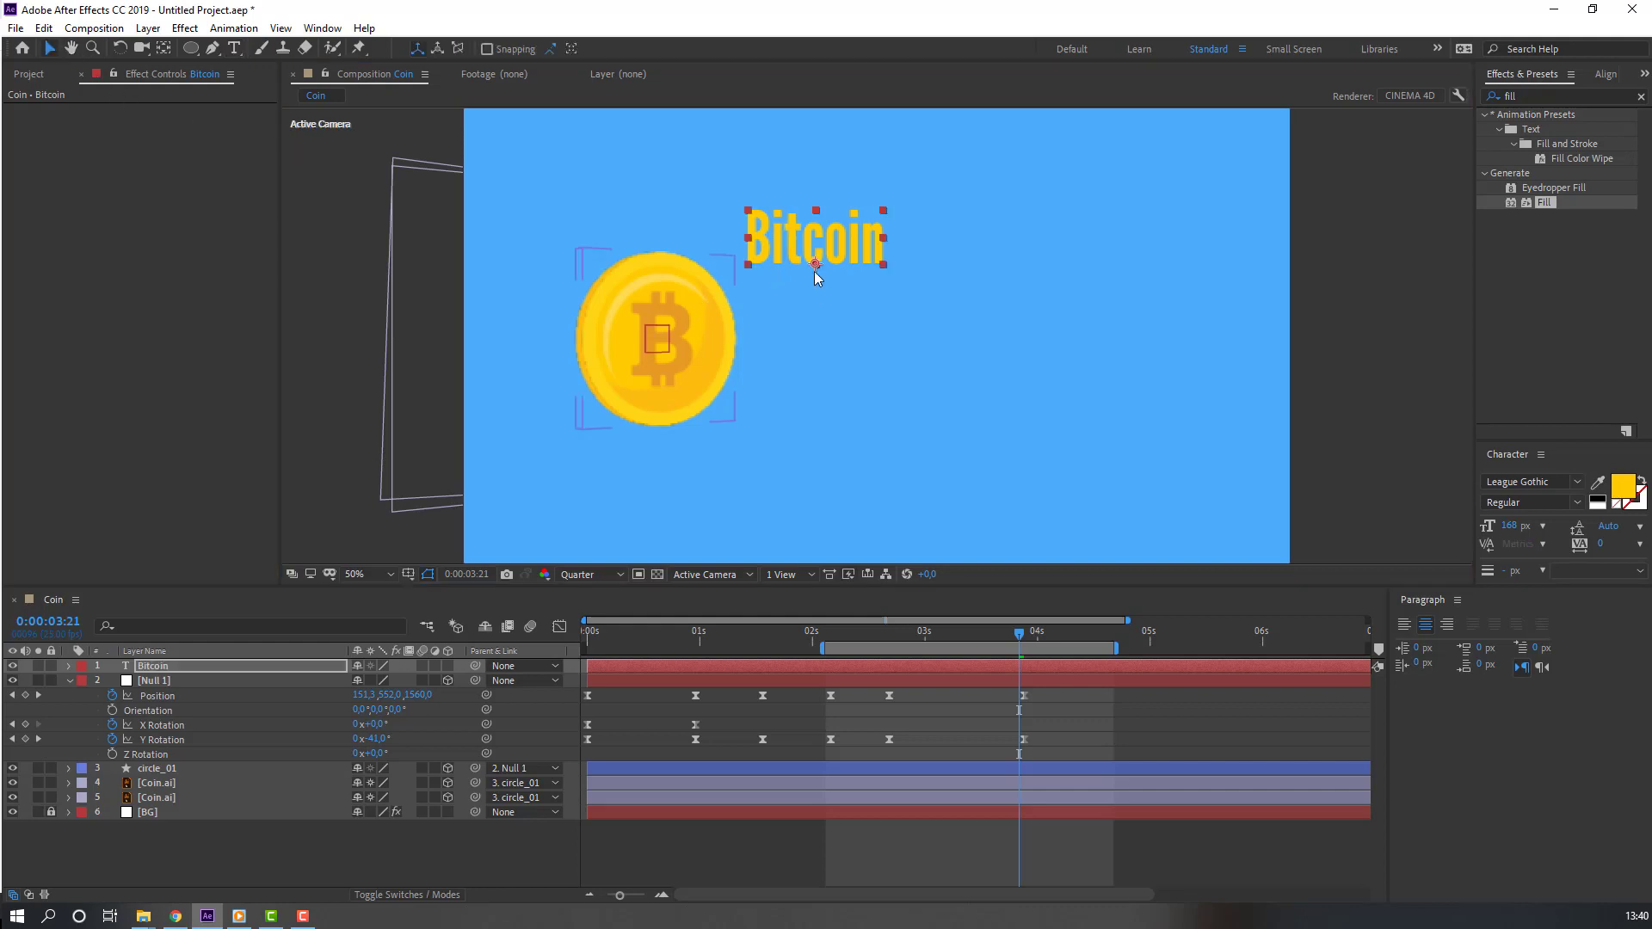
{"action": "left_click_drag", "start_coordinate": [839, 249], "coordinate": [848, 340]}
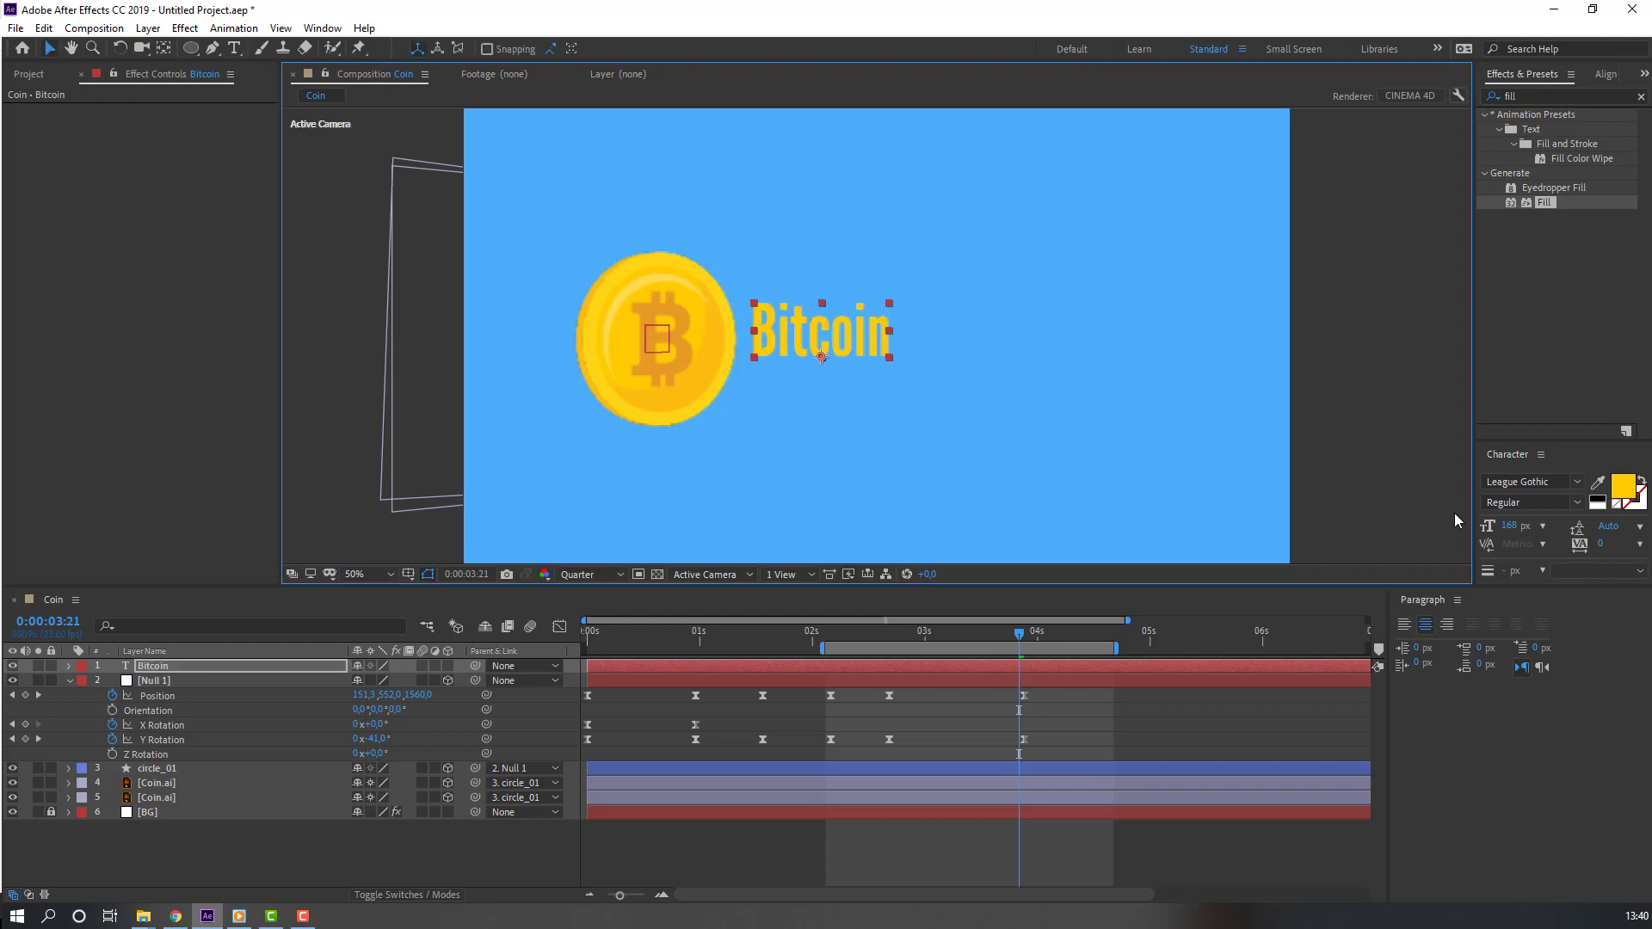
Step: Enlarge the Bitcoin text to 300 px and reposition it beside the coin
{"action": "left_click_drag", "start_coordinate": [1510, 526], "coordinate": [1626, 526]}
{"action": "left_click_drag", "start_coordinate": [806, 333], "coordinate": [834, 347]}
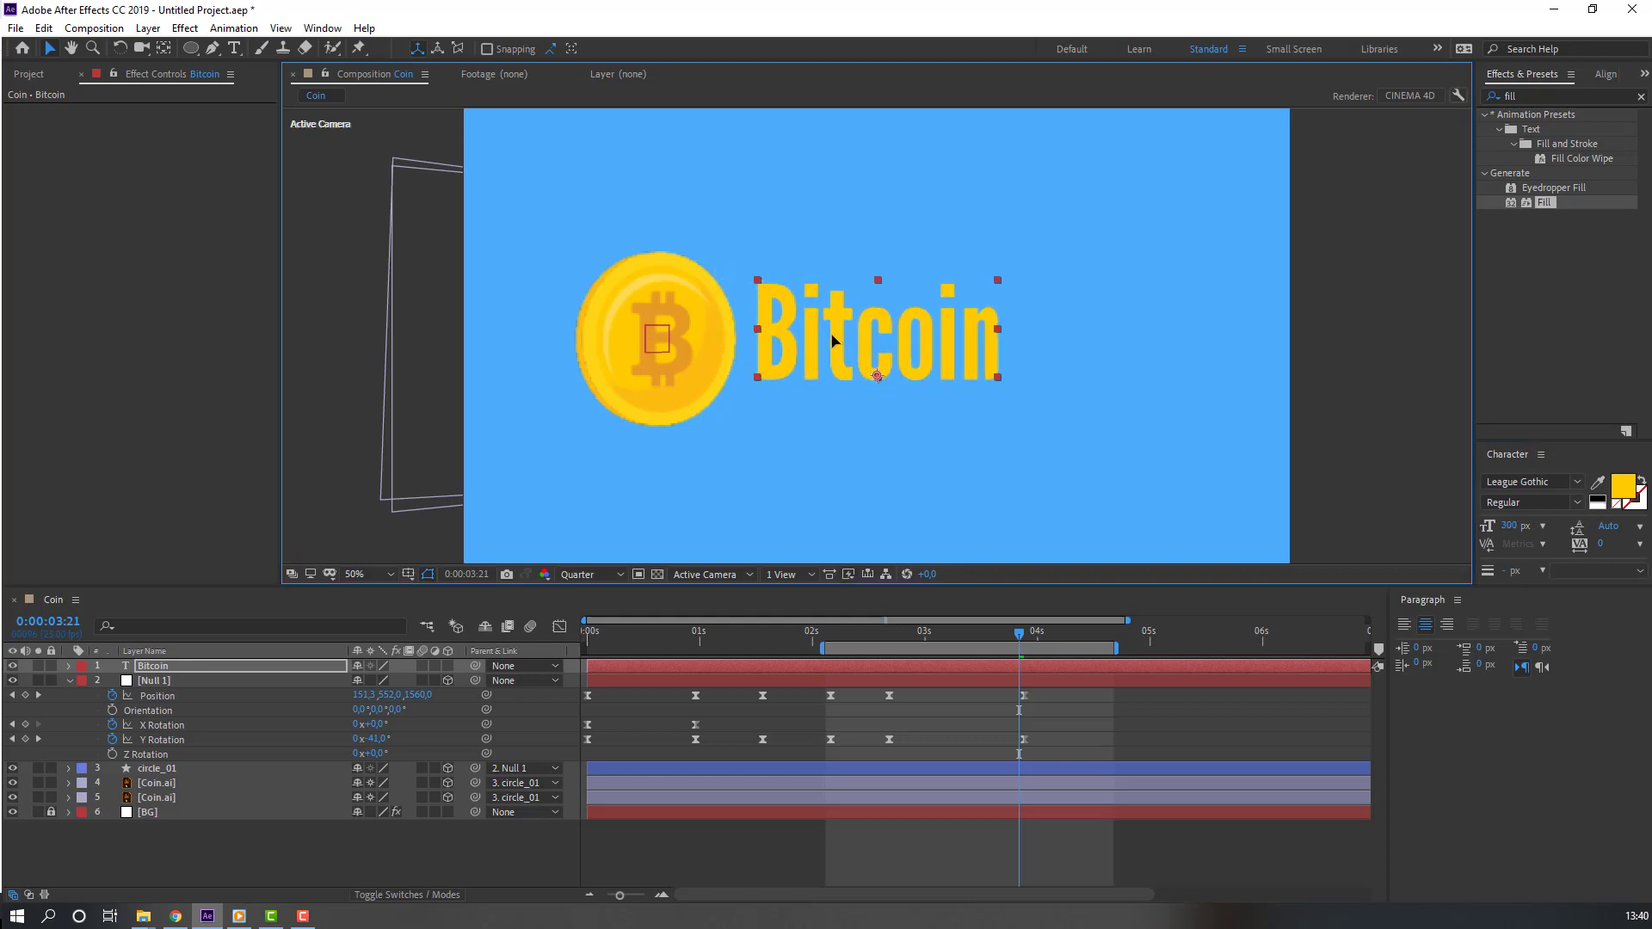
Step: Select the whole Bitcoin text for editing and close the Paragraph panel
{"action": "double_click", "coordinate": [857, 352]}
{"action": "left_click", "coordinate": [845, 313]}
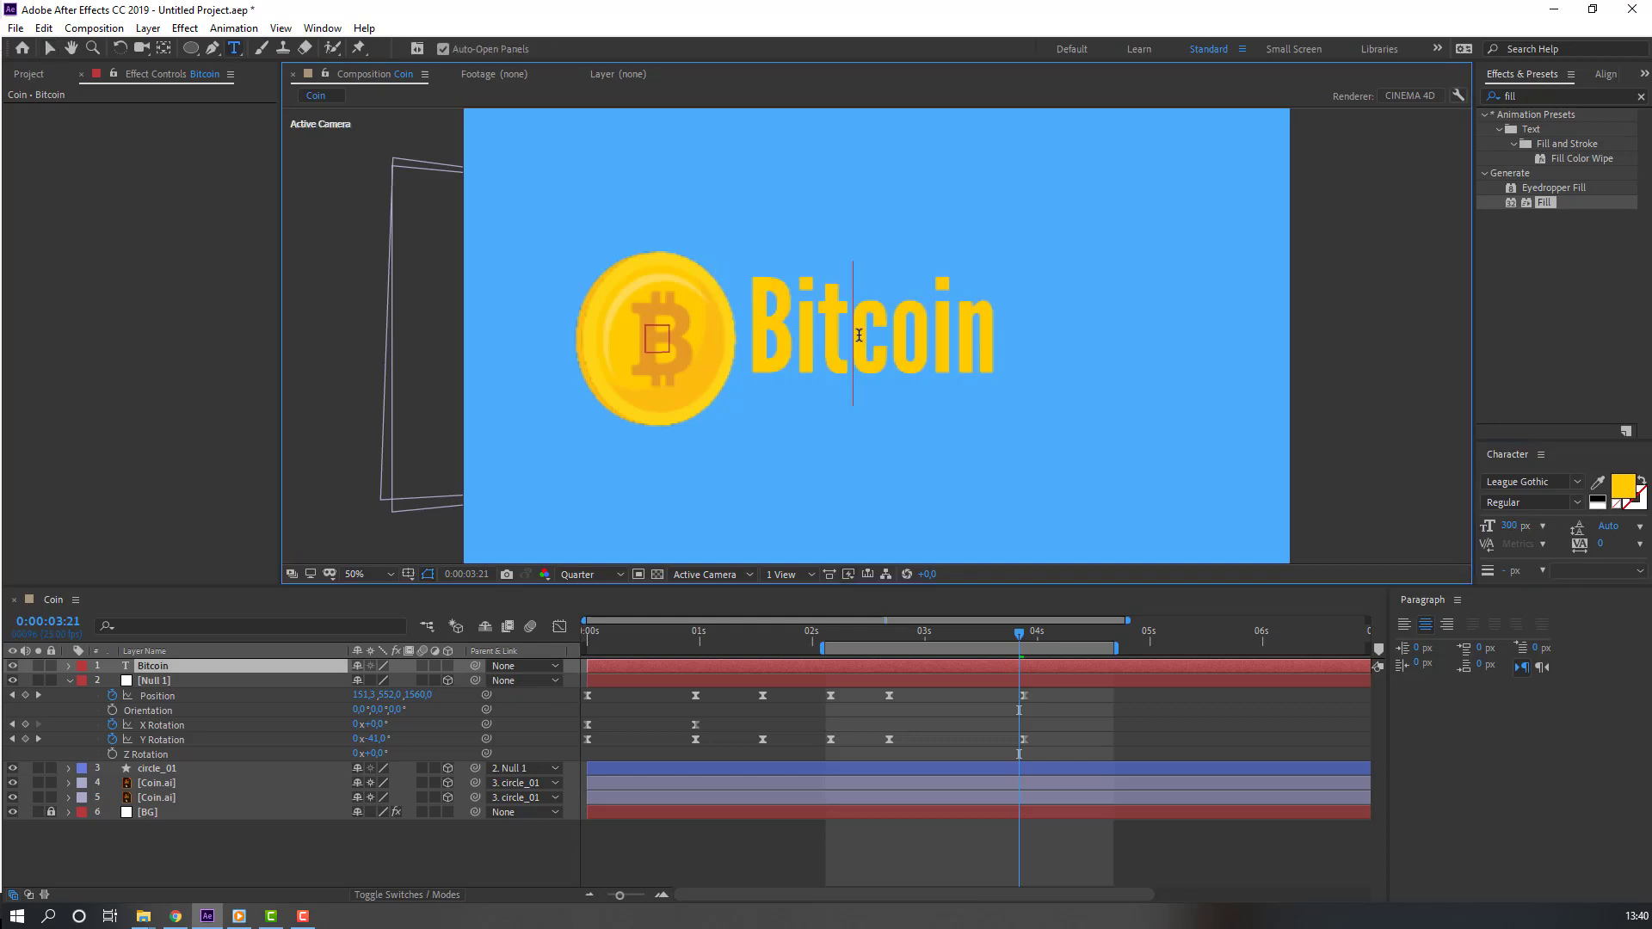
{"action": "double_click", "coordinate": [859, 336]}
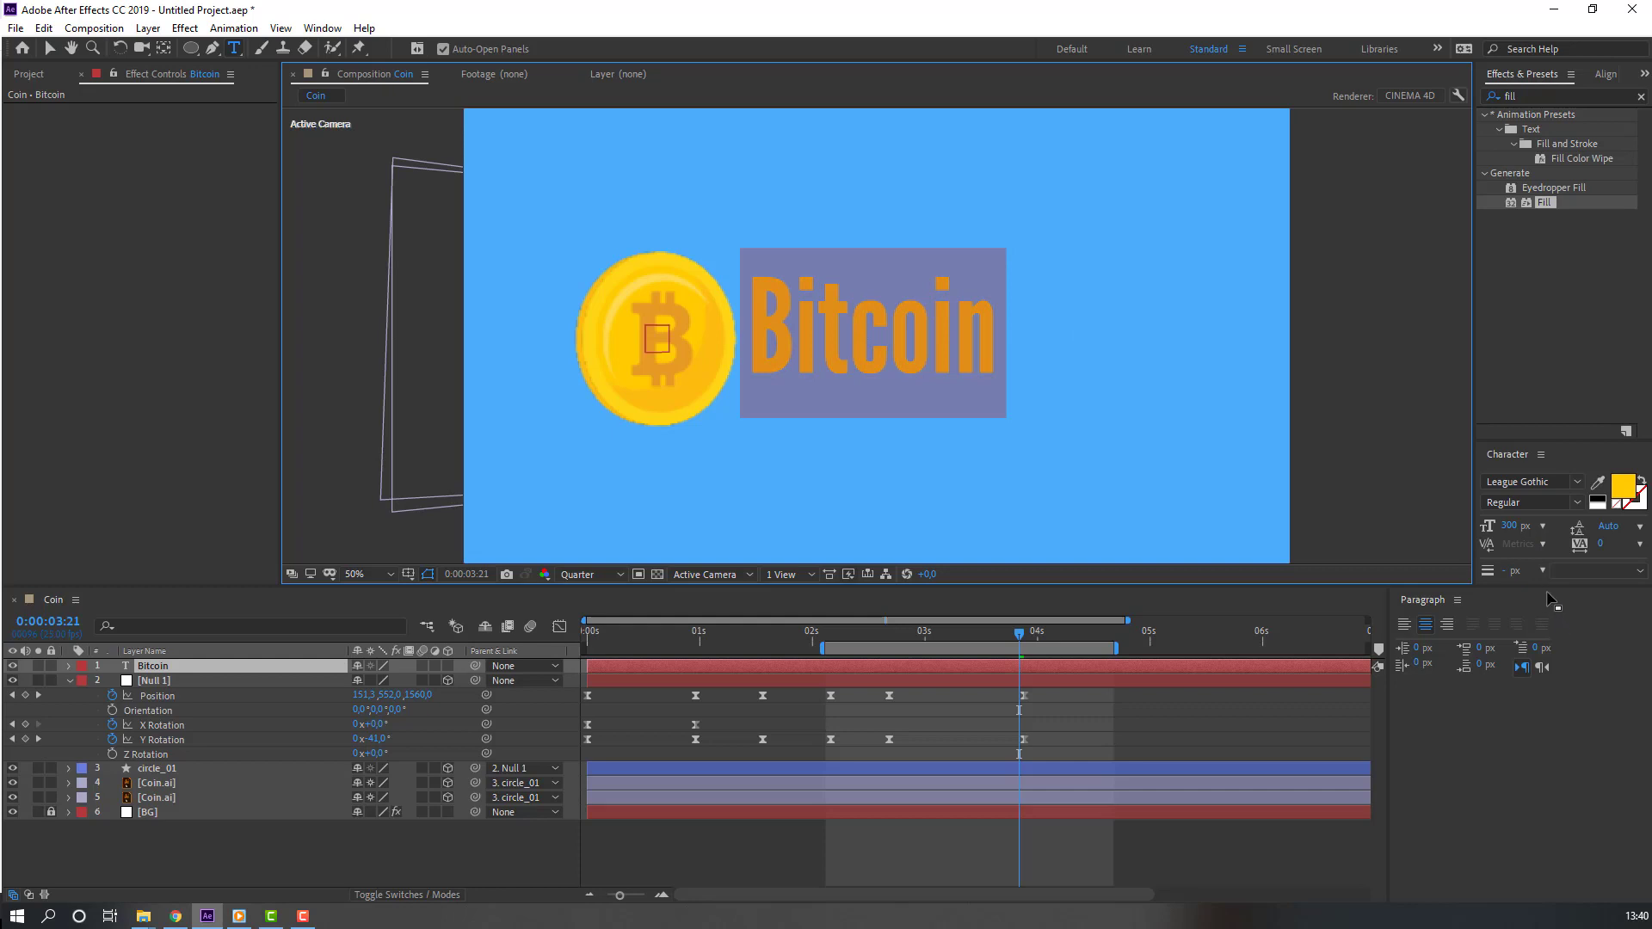
{"action": "left_click", "coordinate": [1457, 602]}
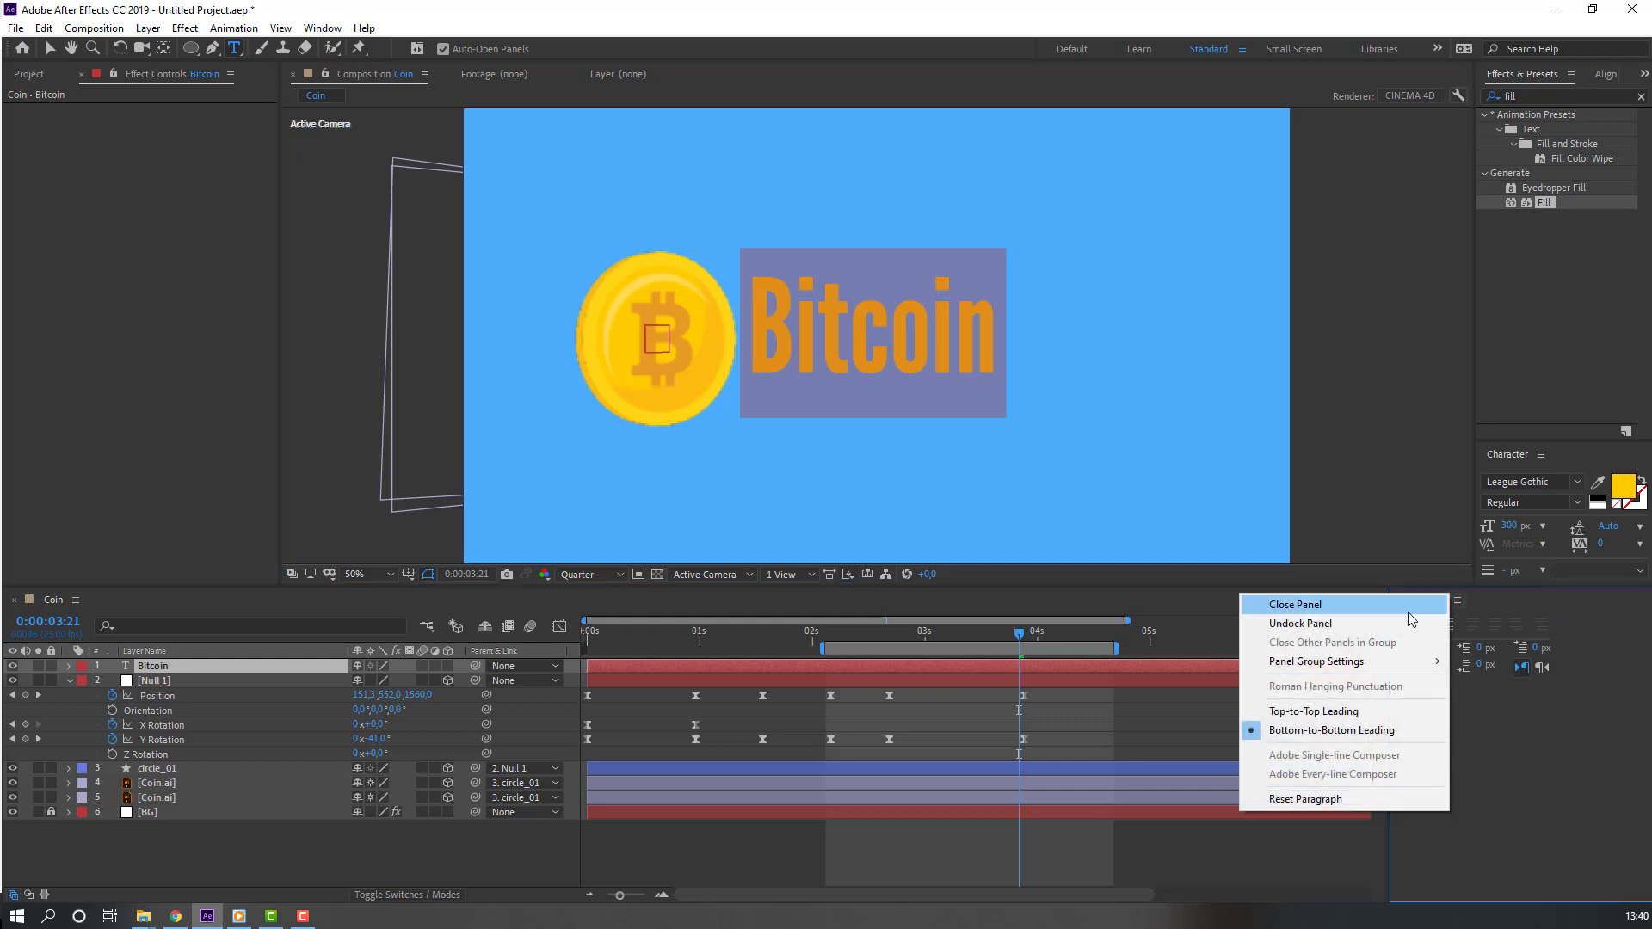
{"action": "left_click", "coordinate": [1398, 597]}
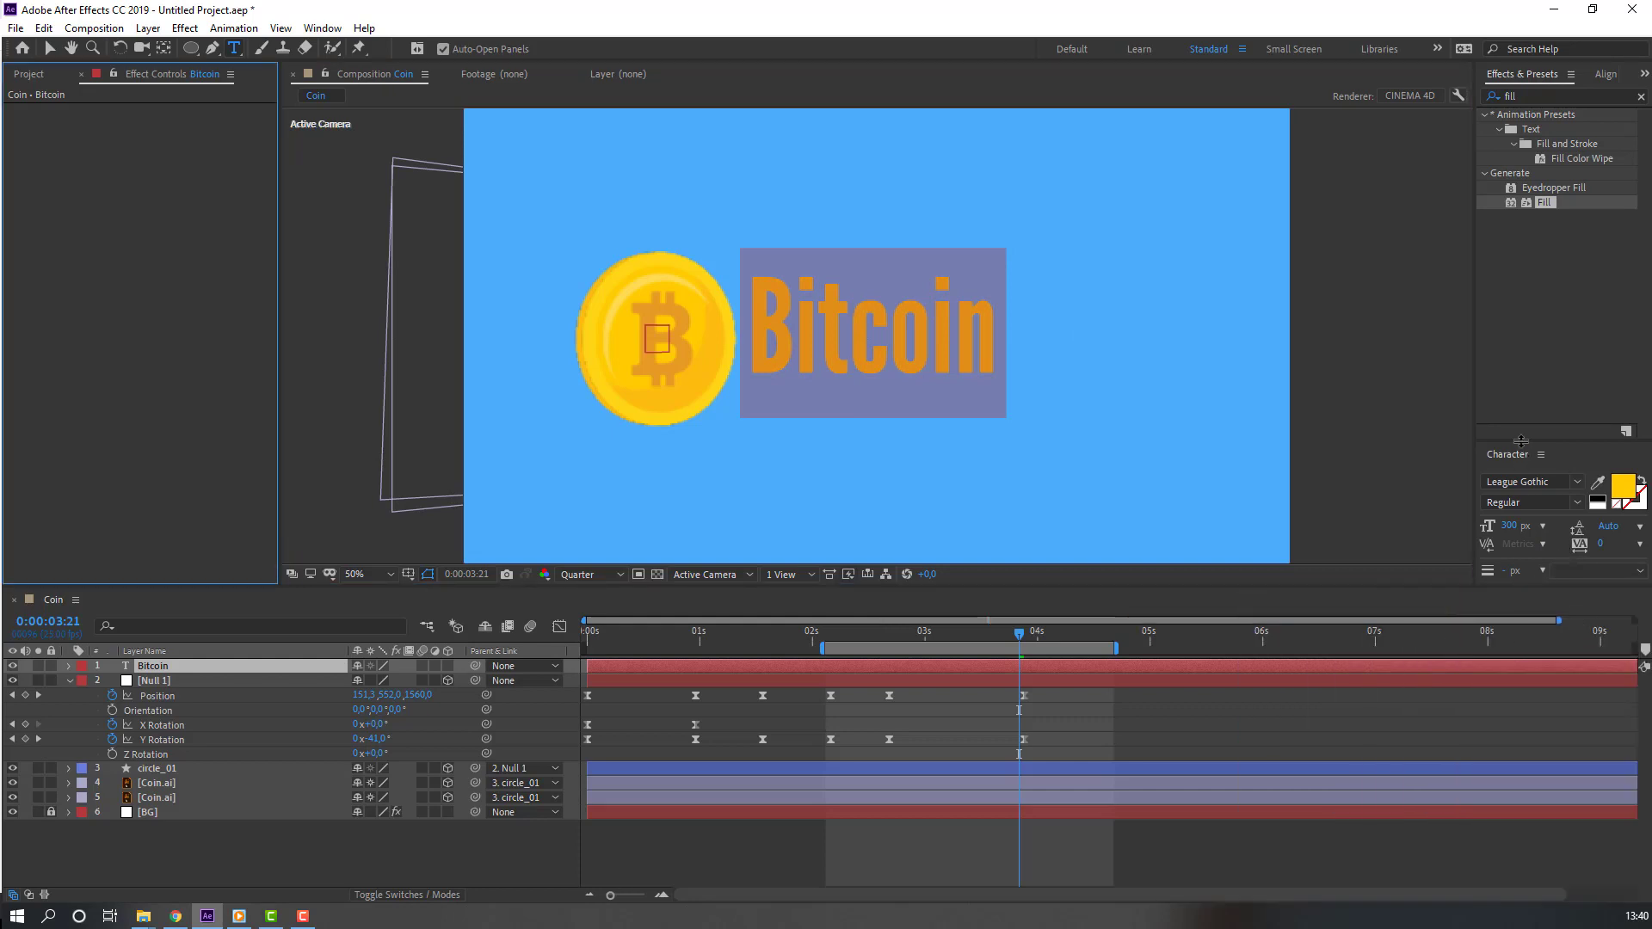
Step: Set the selected Bitcoin text to All Caps and shift it slightly away from the coin's edge
{"action": "left_click_drag", "start_coordinate": [1521, 441], "coordinate": [1521, 345]}
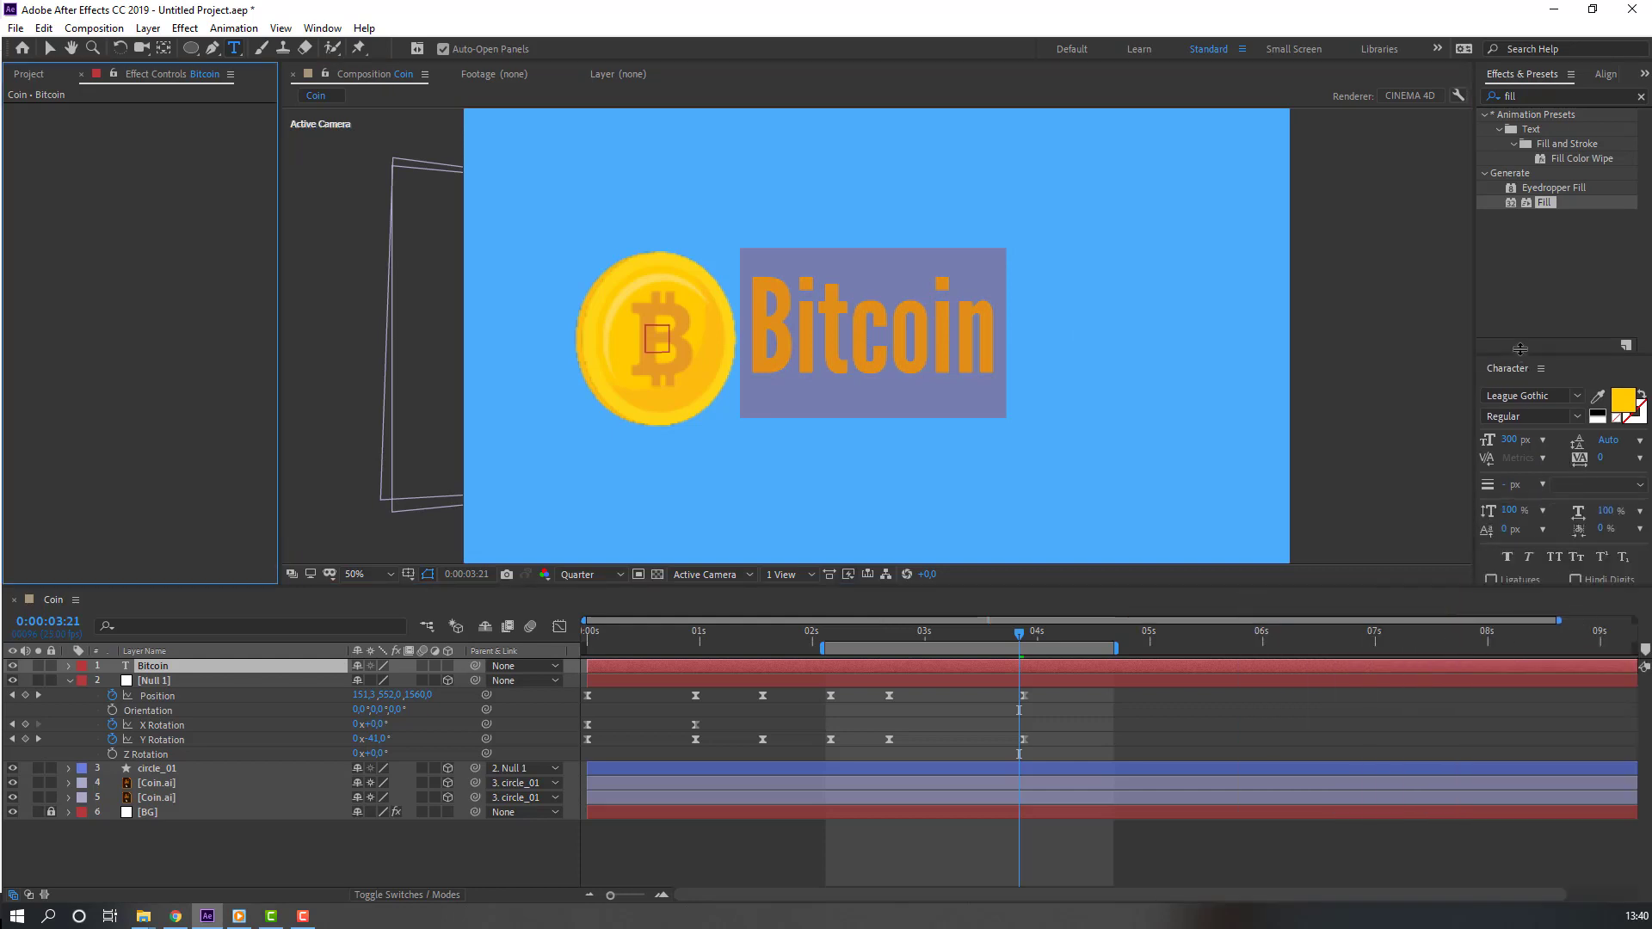
{"action": "left_click", "coordinate": [1555, 548]}
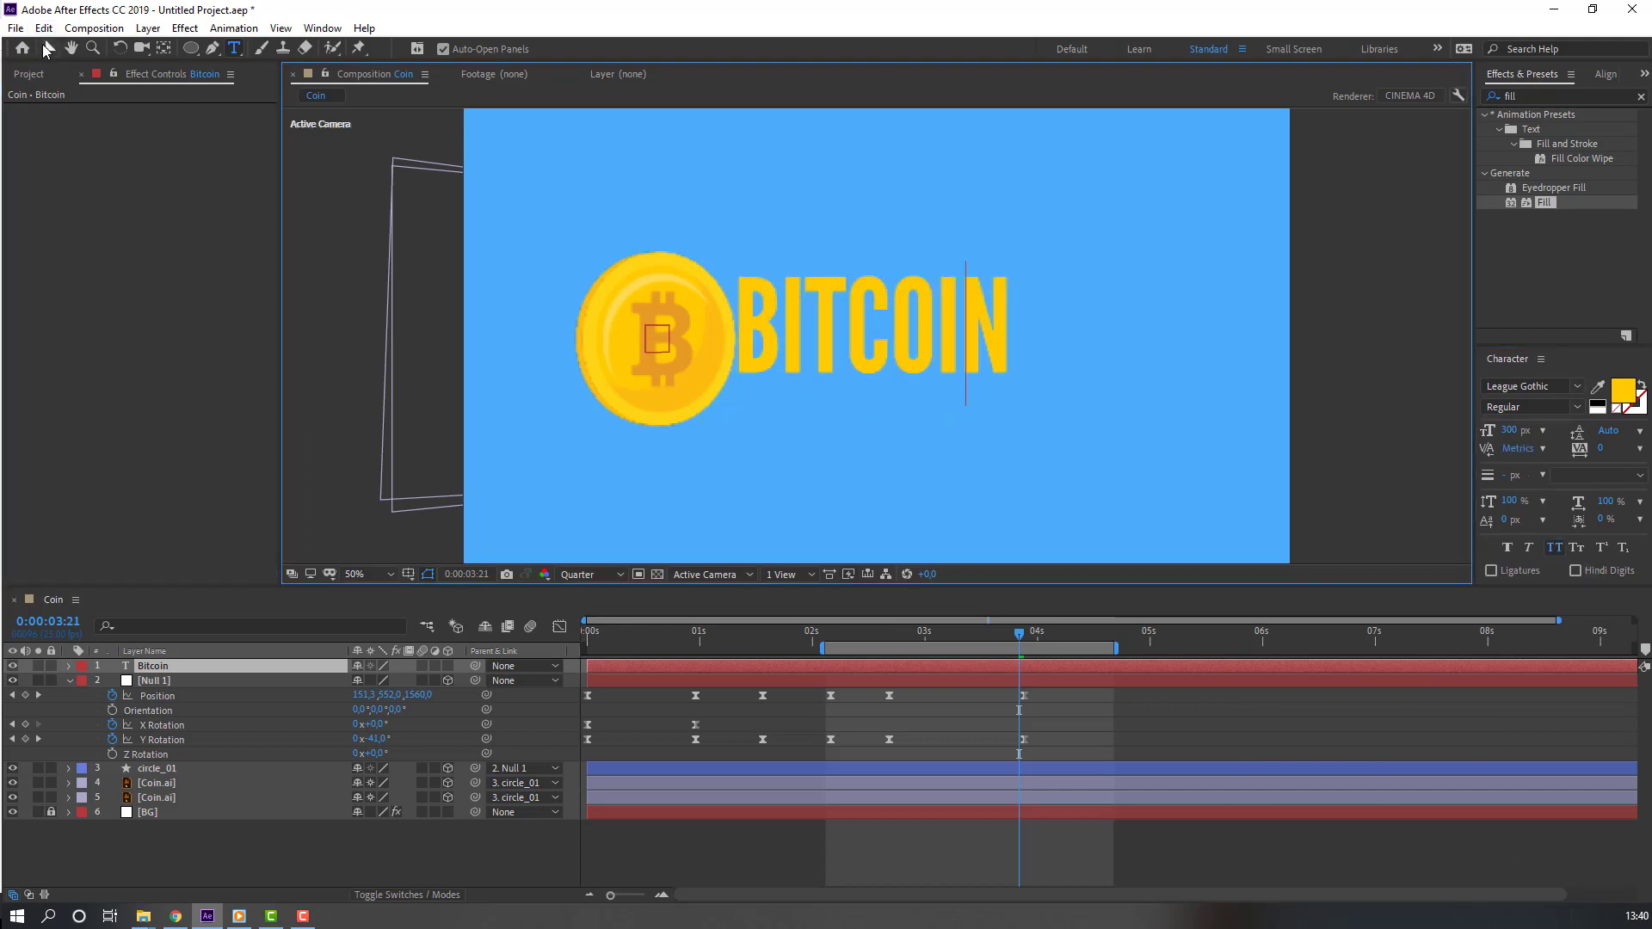
{"action": "left_click", "coordinate": [48, 48]}
{"action": "left_click_drag", "start_coordinate": [820, 342], "coordinate": [836, 354]}
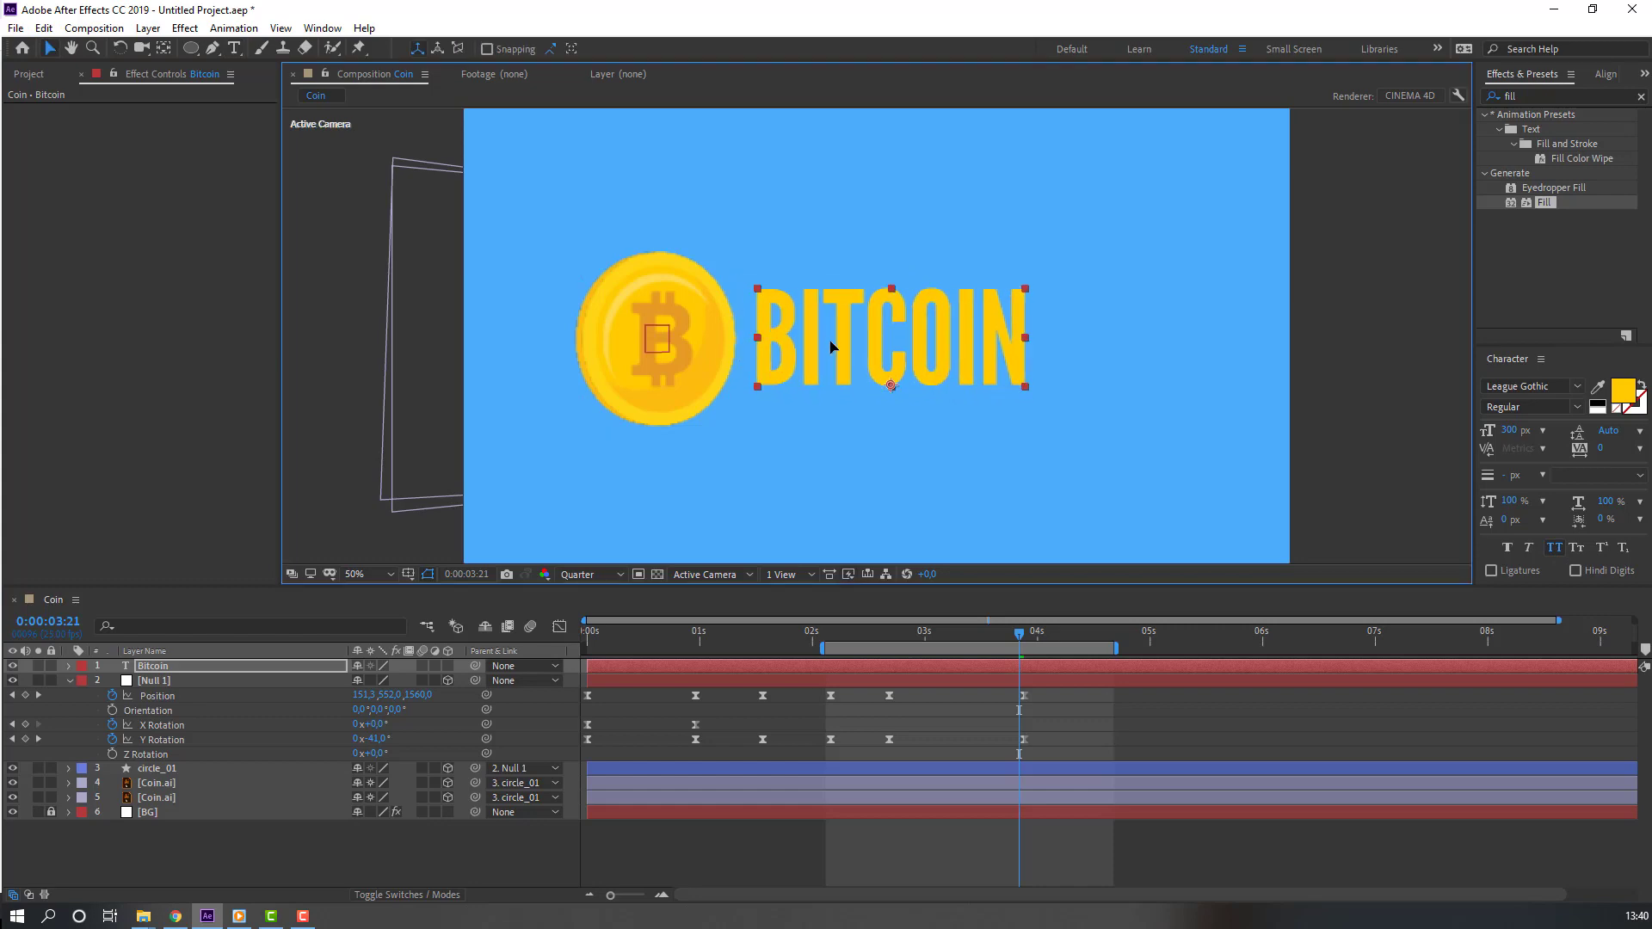
Step: Apply Animation Composer's character preset Overshoot Position & Scale, Bottom variant, to the Bitcoin text for both in and out transitions
{"action": "left_click", "coordinate": [322, 27]}
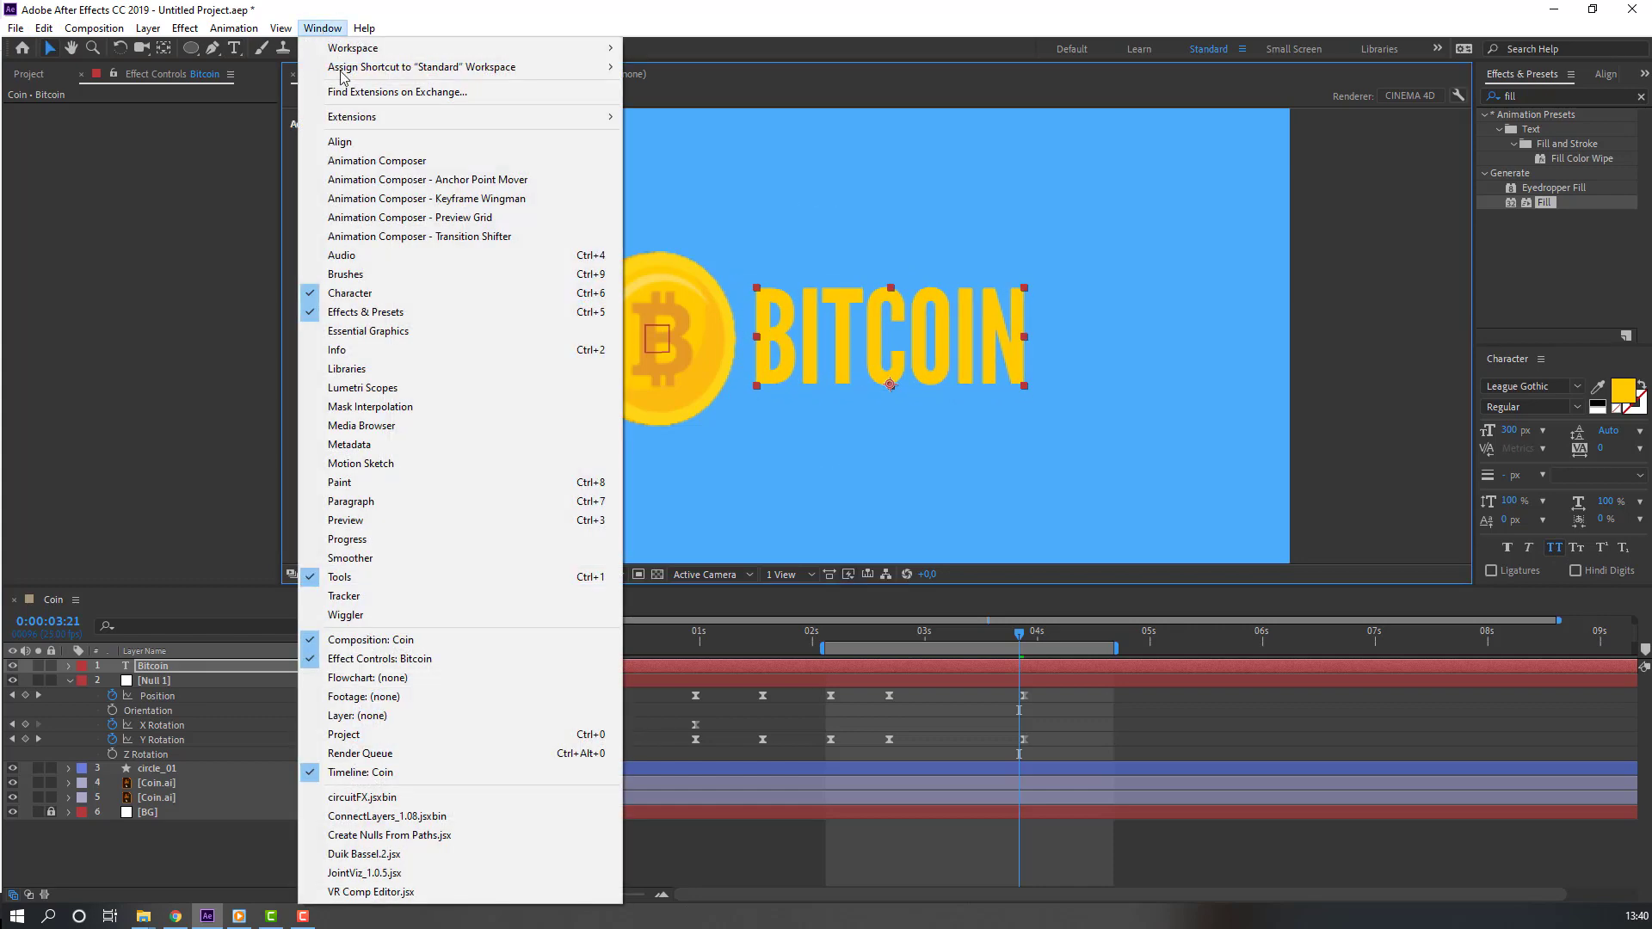
{"action": "left_click", "coordinate": [386, 165]}
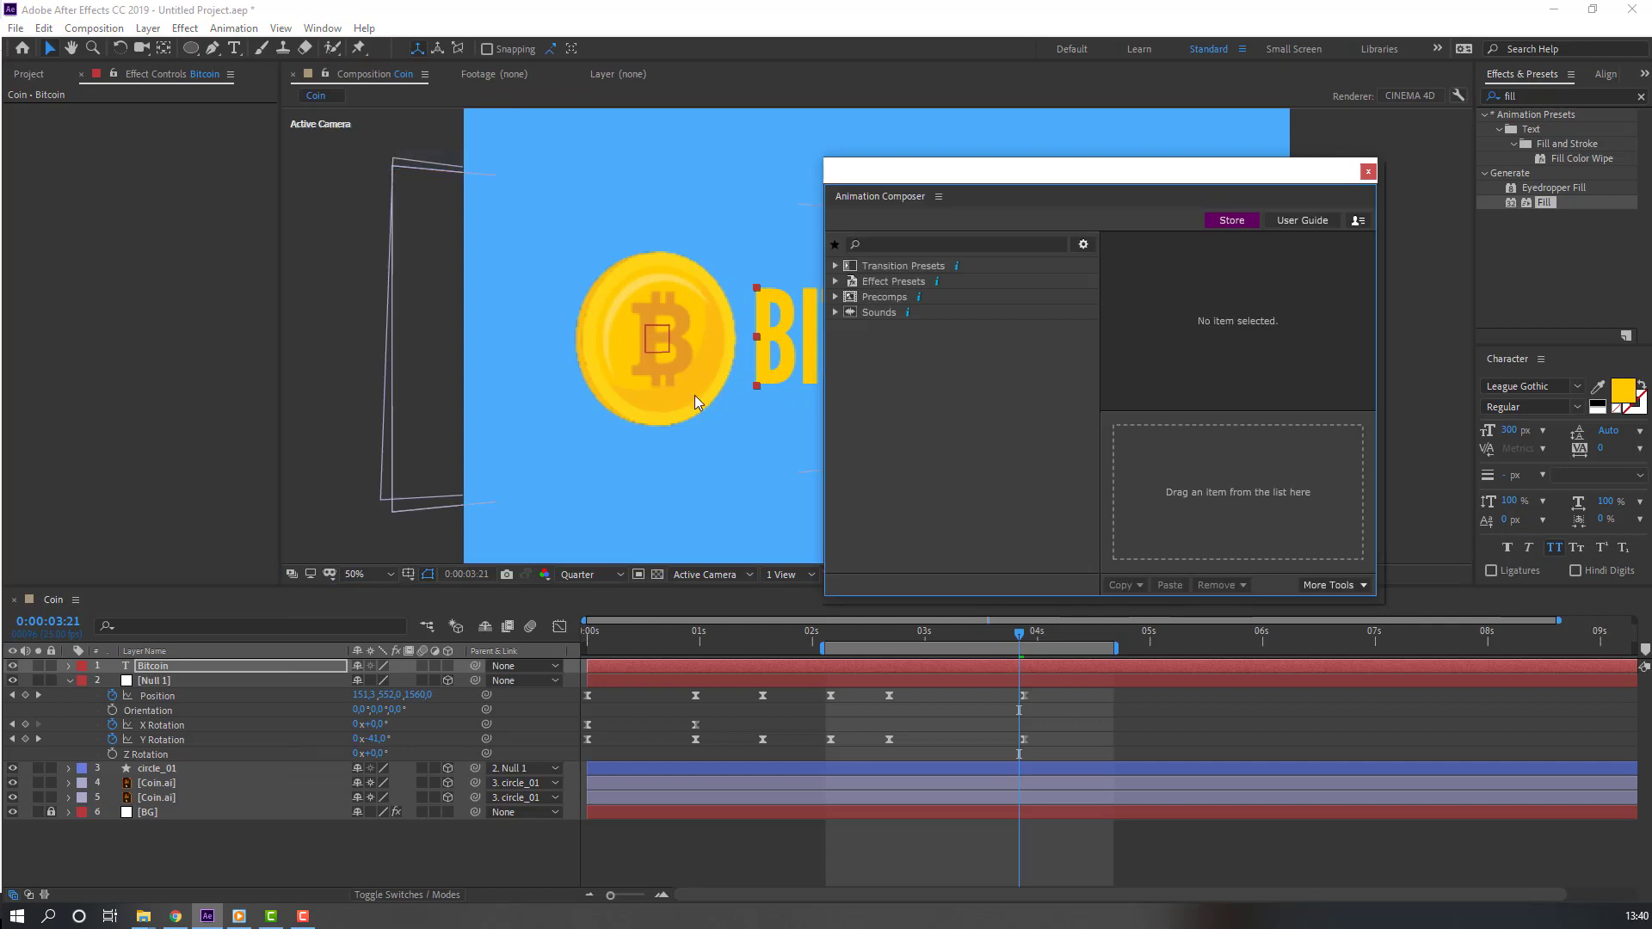
{"action": "mouse_move", "coordinate": [960, 182]}
{"action": "left_mouse_down"}
{"action": "mouse_move", "coordinate": [907, 238]}
{"action": "mouse_move", "coordinate": [974, 186]}
{"action": "left_mouse_up"}
{"action": "left_click", "coordinate": [851, 271]}
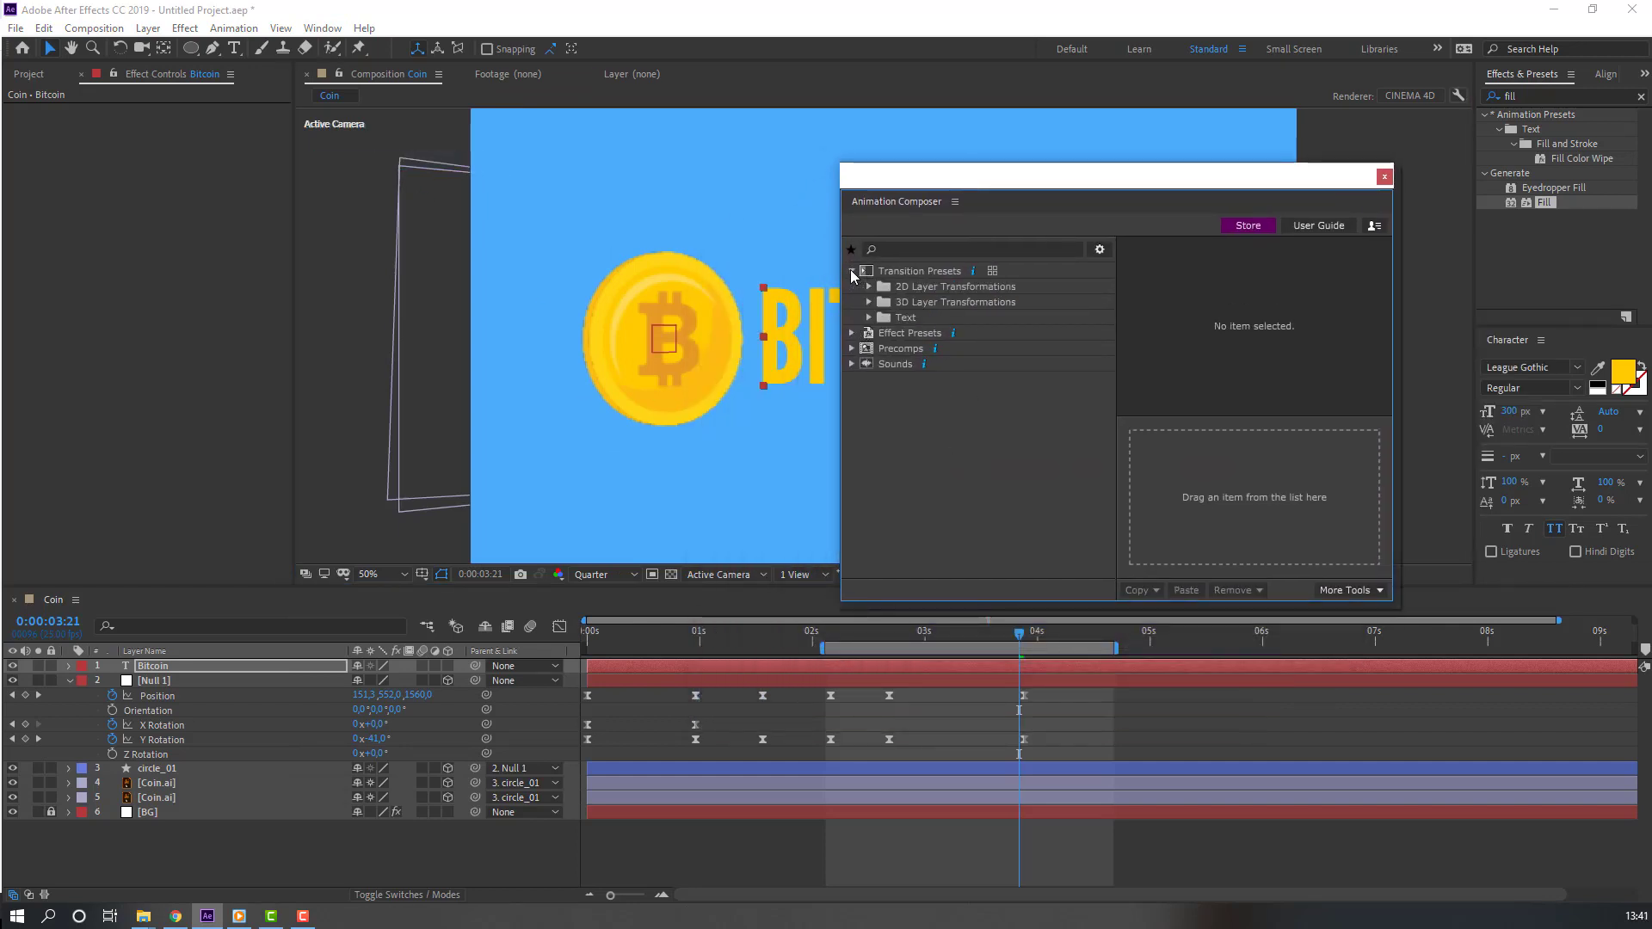
{"action": "left_click", "coordinate": [868, 318]}
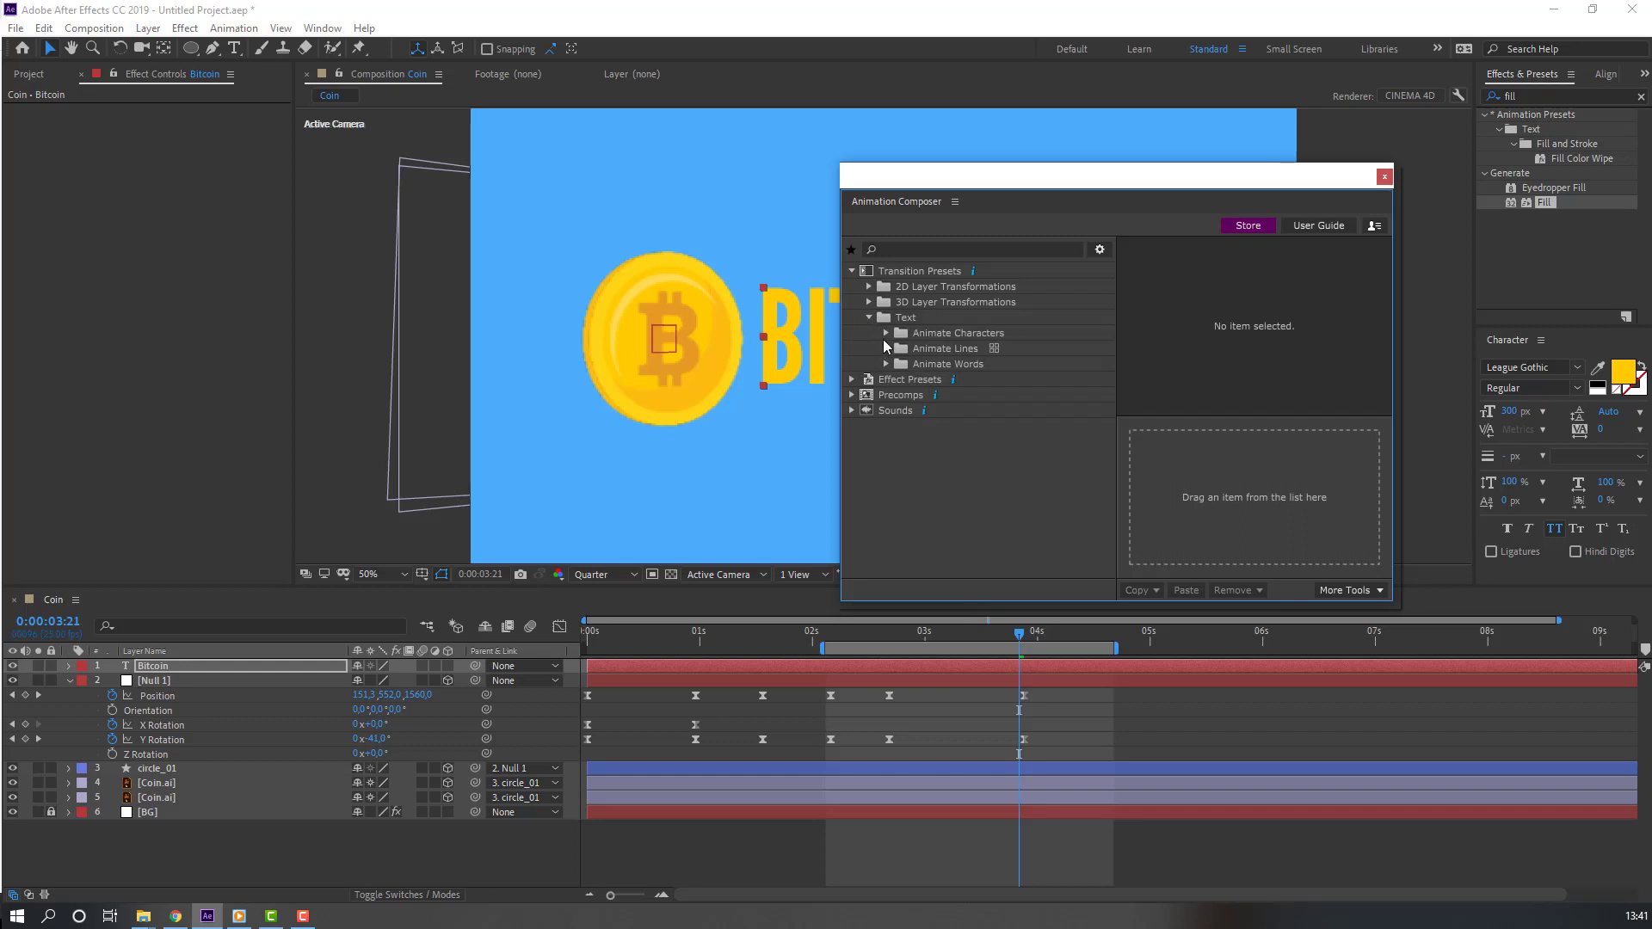
{"action": "left_click", "coordinate": [887, 333]}
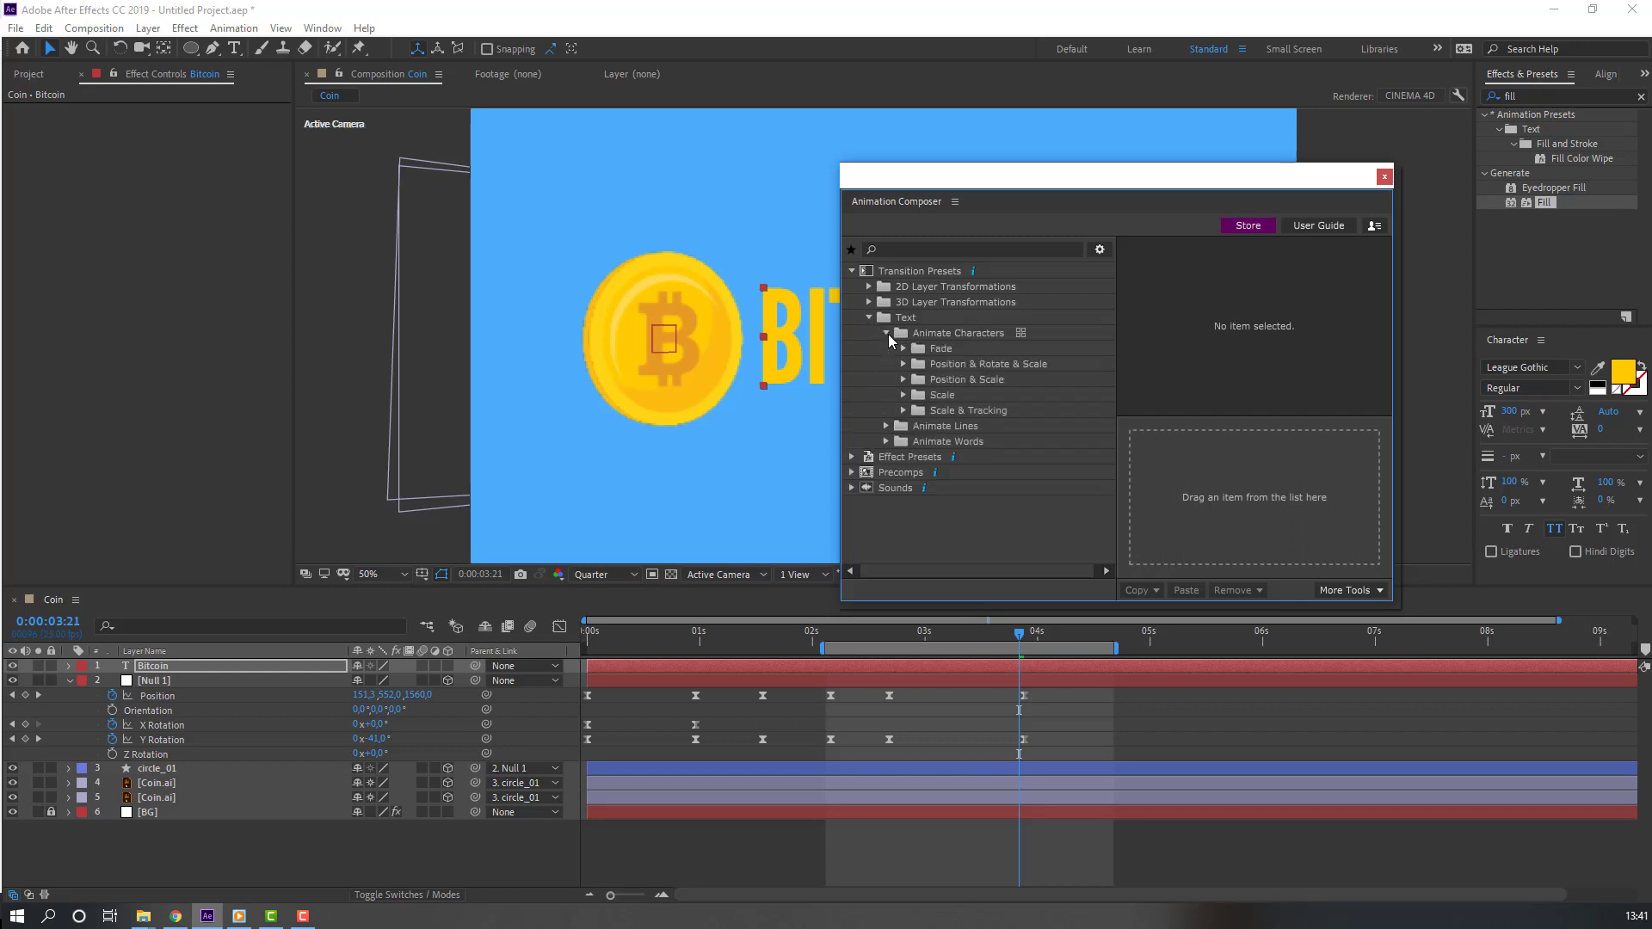
{"action": "left_click", "coordinate": [902, 380]}
{"action": "left_click", "coordinate": [920, 395]}
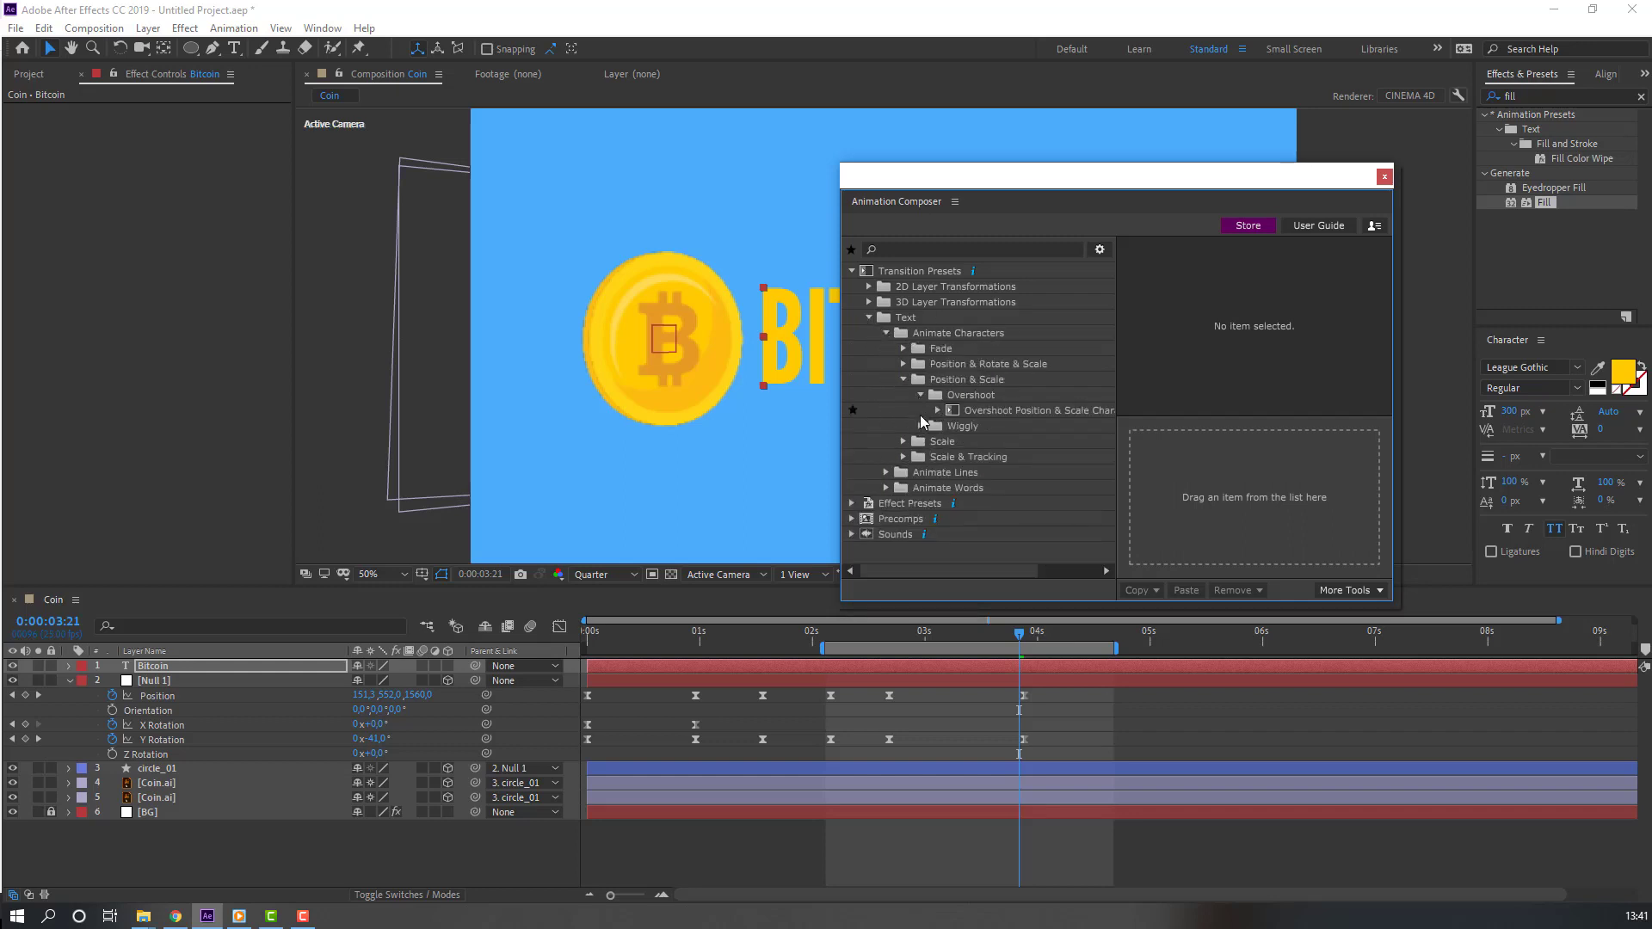
{"action": "left_click", "coordinate": [937, 410]}
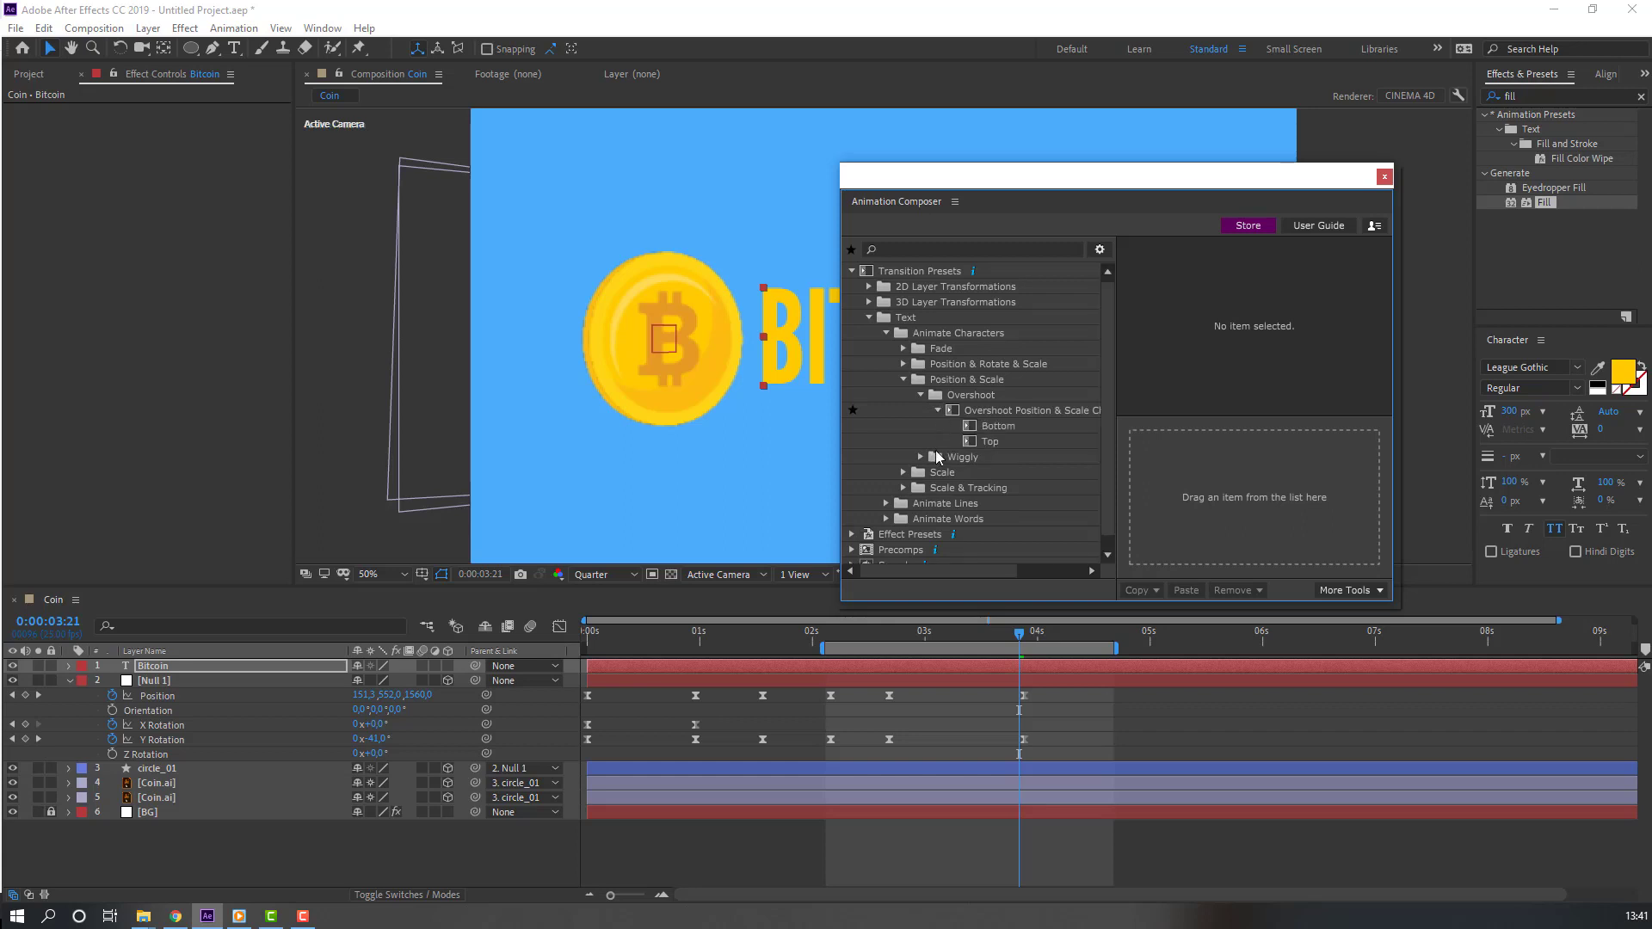
{"action": "left_click", "coordinate": [1004, 434]}
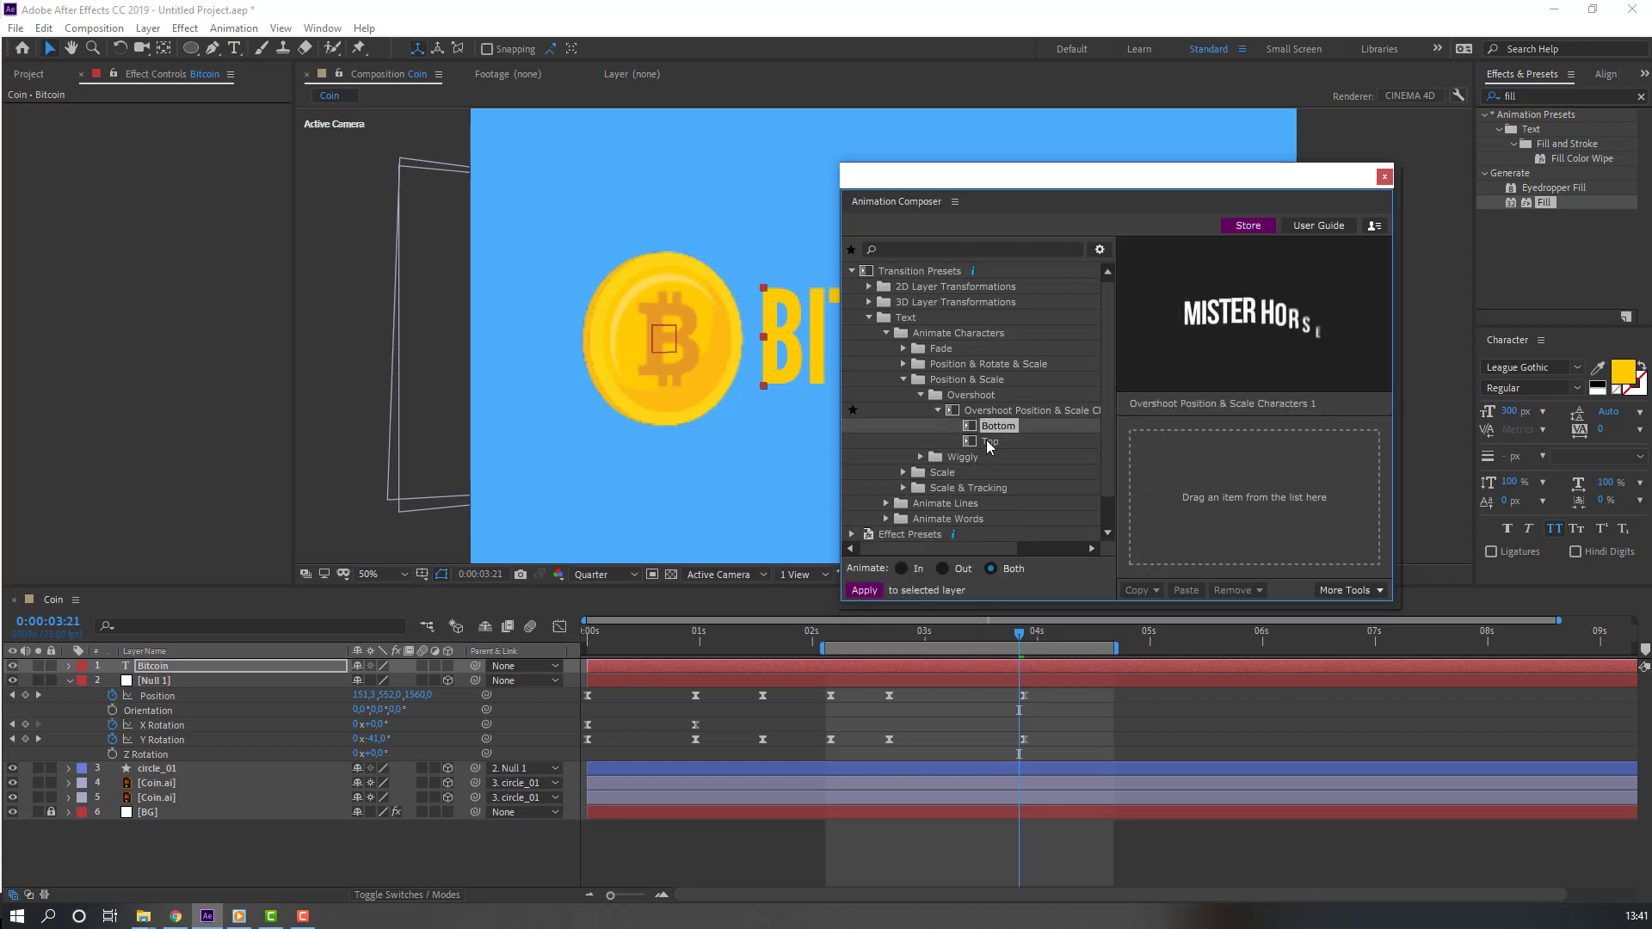
{"action": "left_click", "coordinate": [980, 426]}
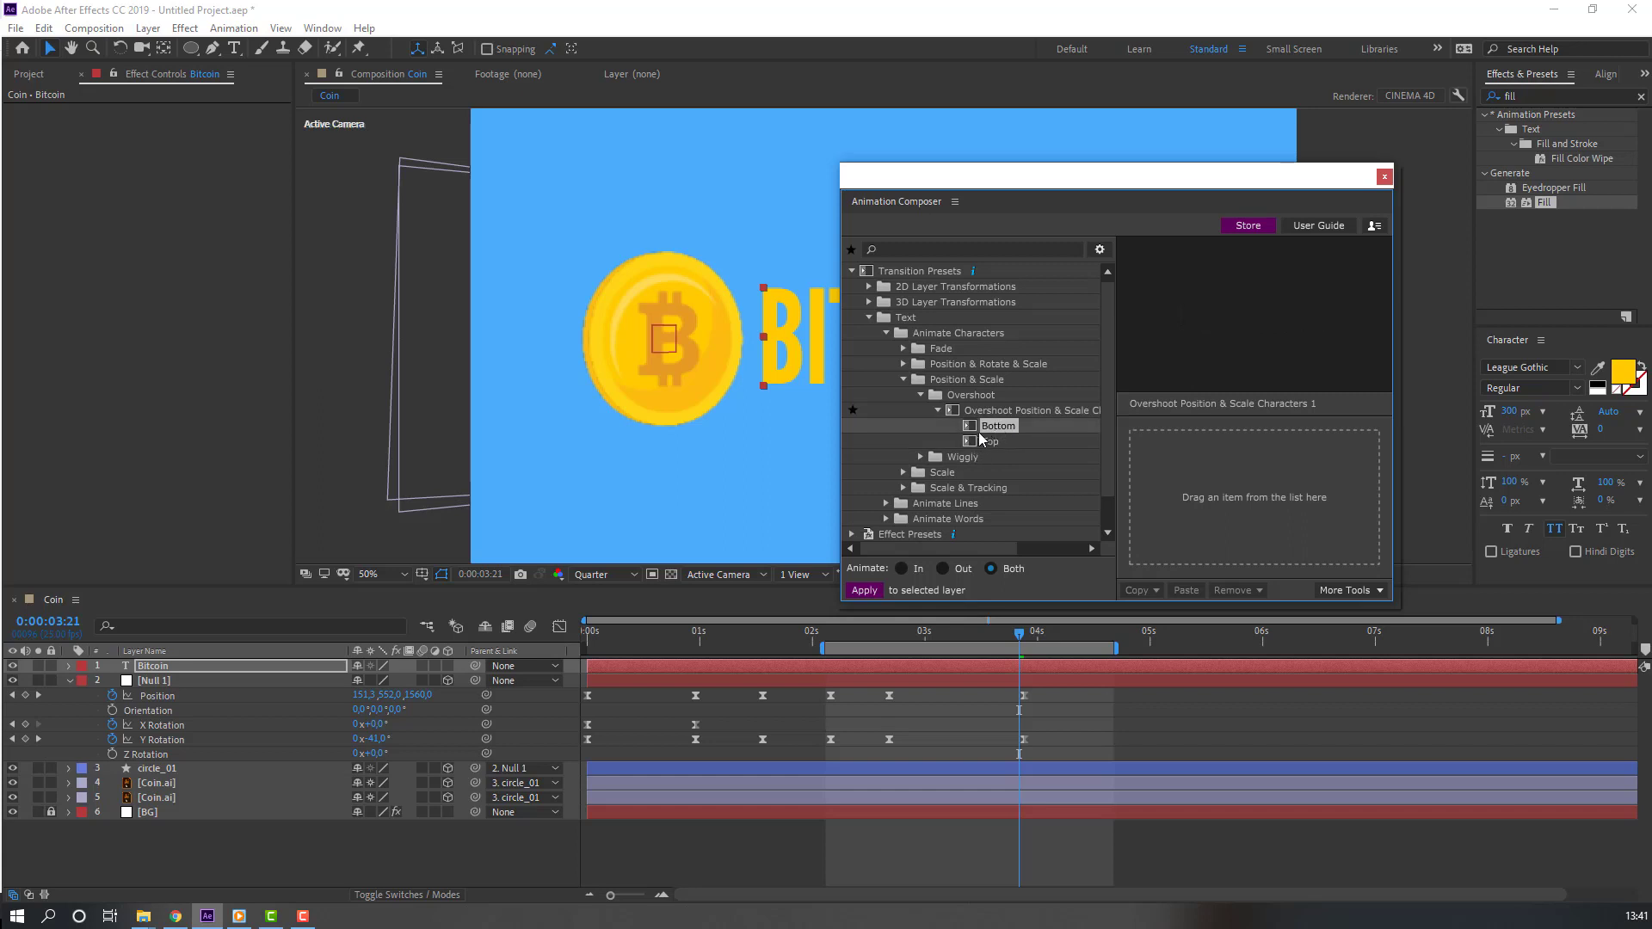
{"action": "double_click", "coordinate": [993, 430]}
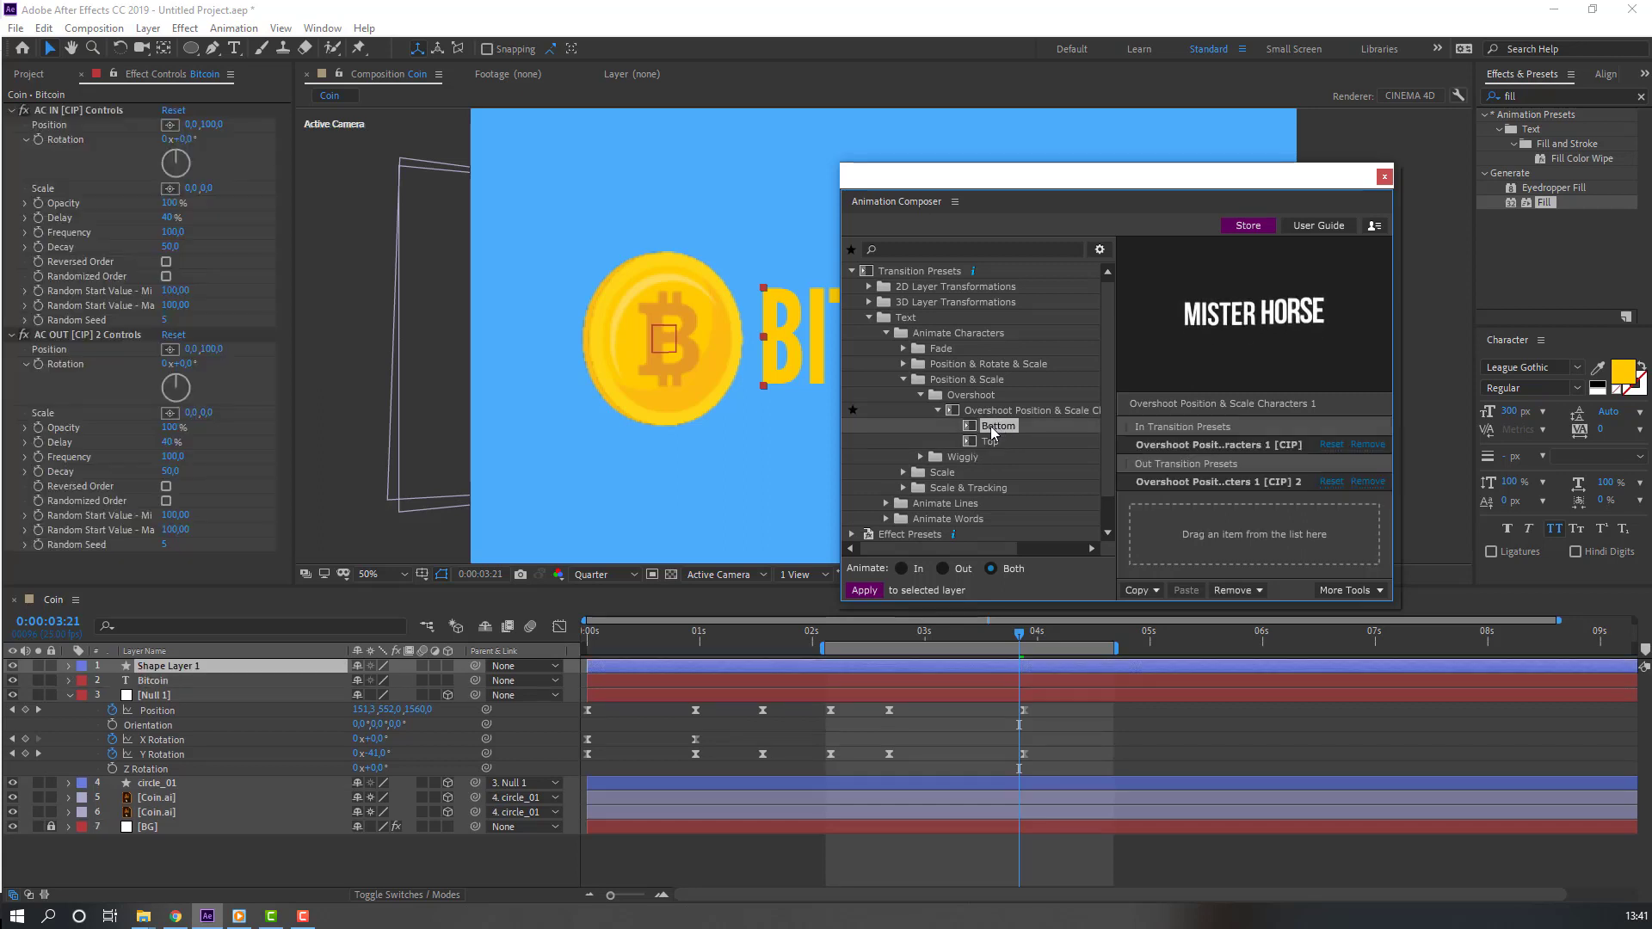
{"action": "left_click", "coordinate": [1384, 176]}
Step: Move the Bitcoin layer's start to about 0:00:03:00 and place the layer below the coin layers, directly above BG
{"action": "scroll", "coordinate": [309, 720], "scroll_direction": "up", "scroll_amount": 1}
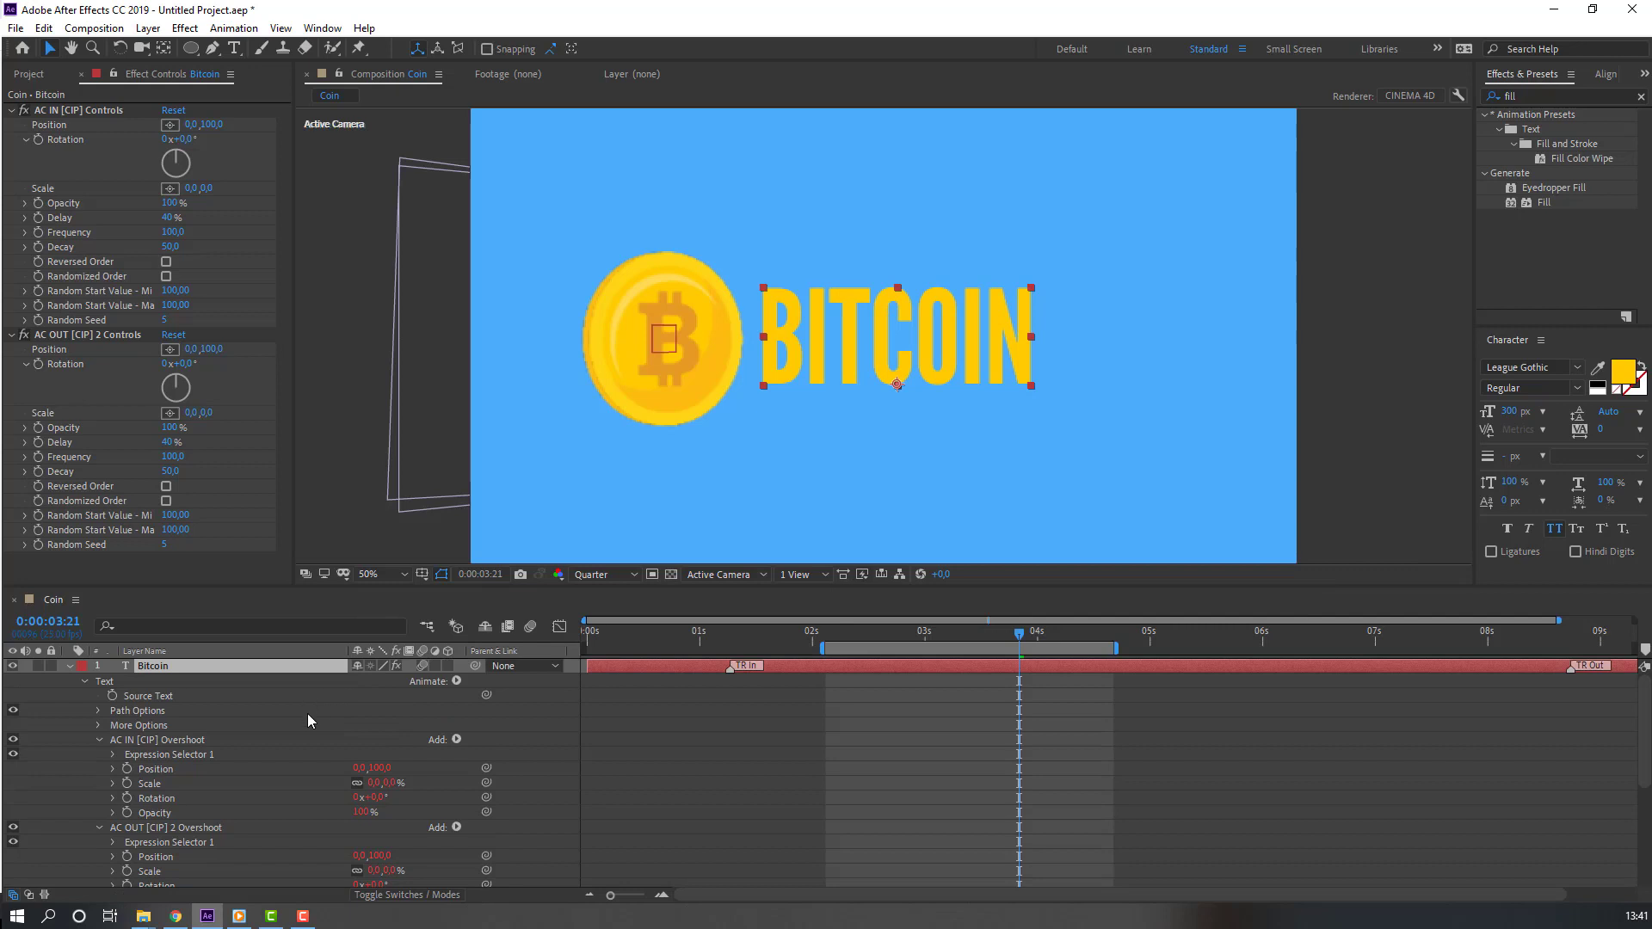
{"action": "left_click", "coordinate": [67, 668]}
{"action": "mouse_move", "coordinate": [738, 674]}
{"action": "left_mouse_down"}
{"action": "mouse_move", "coordinate": [792, 671]}
{"action": "mouse_move", "coordinate": [810, 688]}
{"action": "mouse_move", "coordinate": [1145, 671]}
{"action": "left_mouse_up"}
{"action": "left_click_drag", "start_coordinate": [1019, 635], "coordinate": [947, 635]}
{"action": "left_click_drag", "start_coordinate": [1048, 669], "coordinate": [948, 663]}
{"action": "left_click_drag", "start_coordinate": [166, 670], "coordinate": [602, 793]}
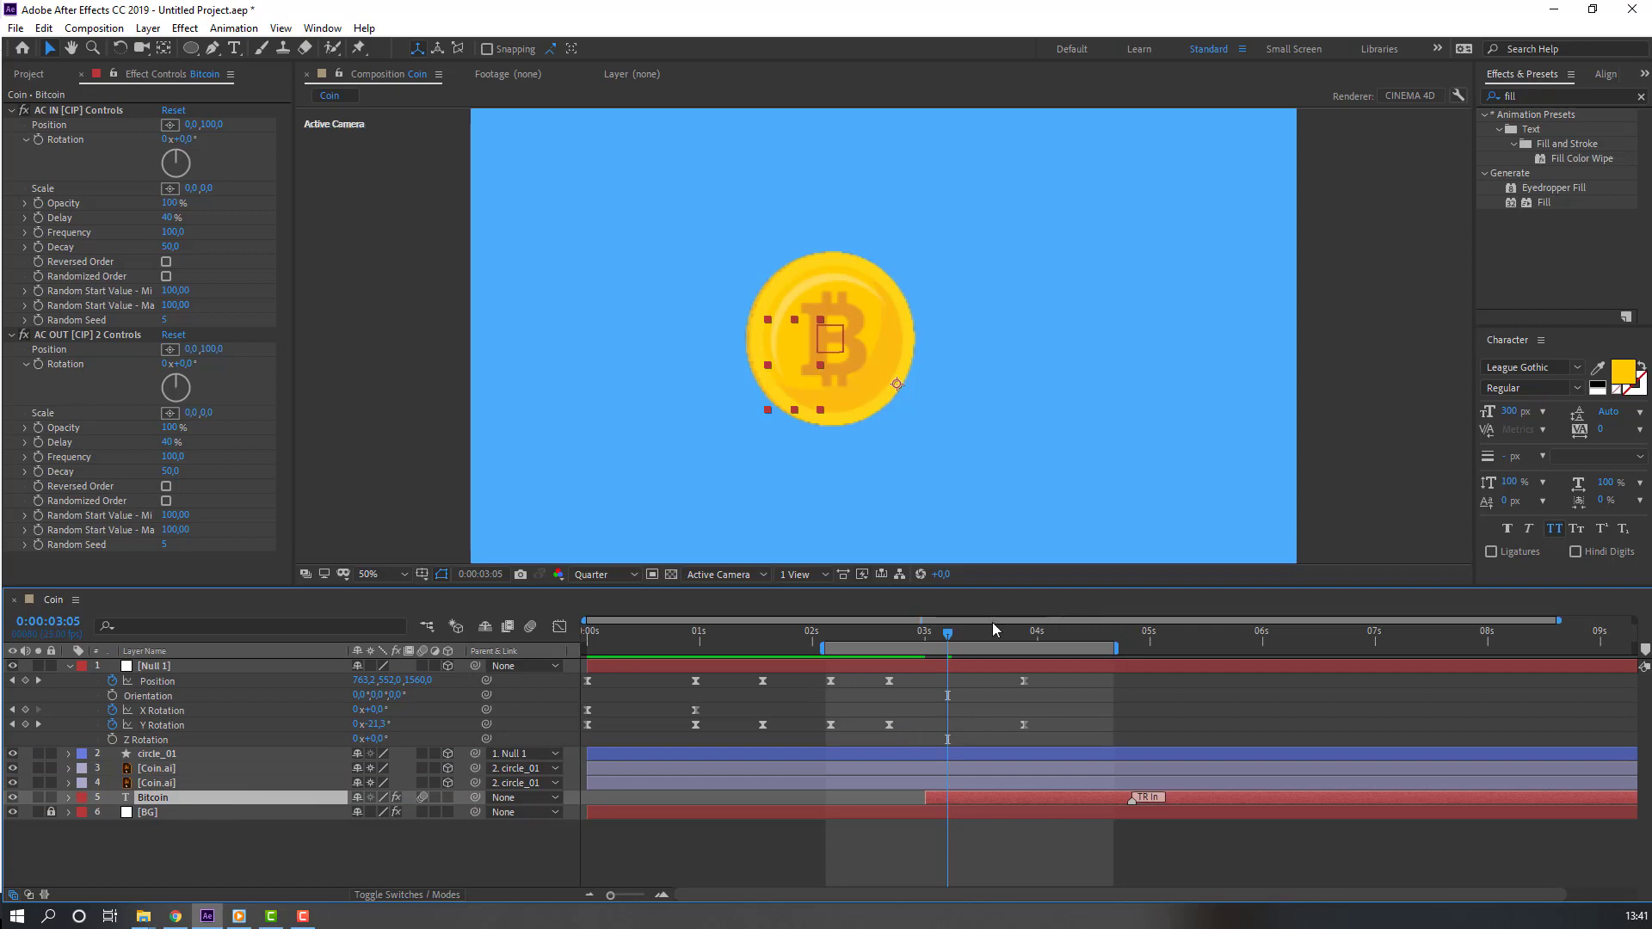
Step: Check the coin's end position at 0:00:03:23 and delay the Bitcoin layer's start to about 0:00:03:07
{"action": "left_click_drag", "start_coordinate": [947, 635], "coordinate": [1028, 641]}
{"action": "key", "text": "comma"}
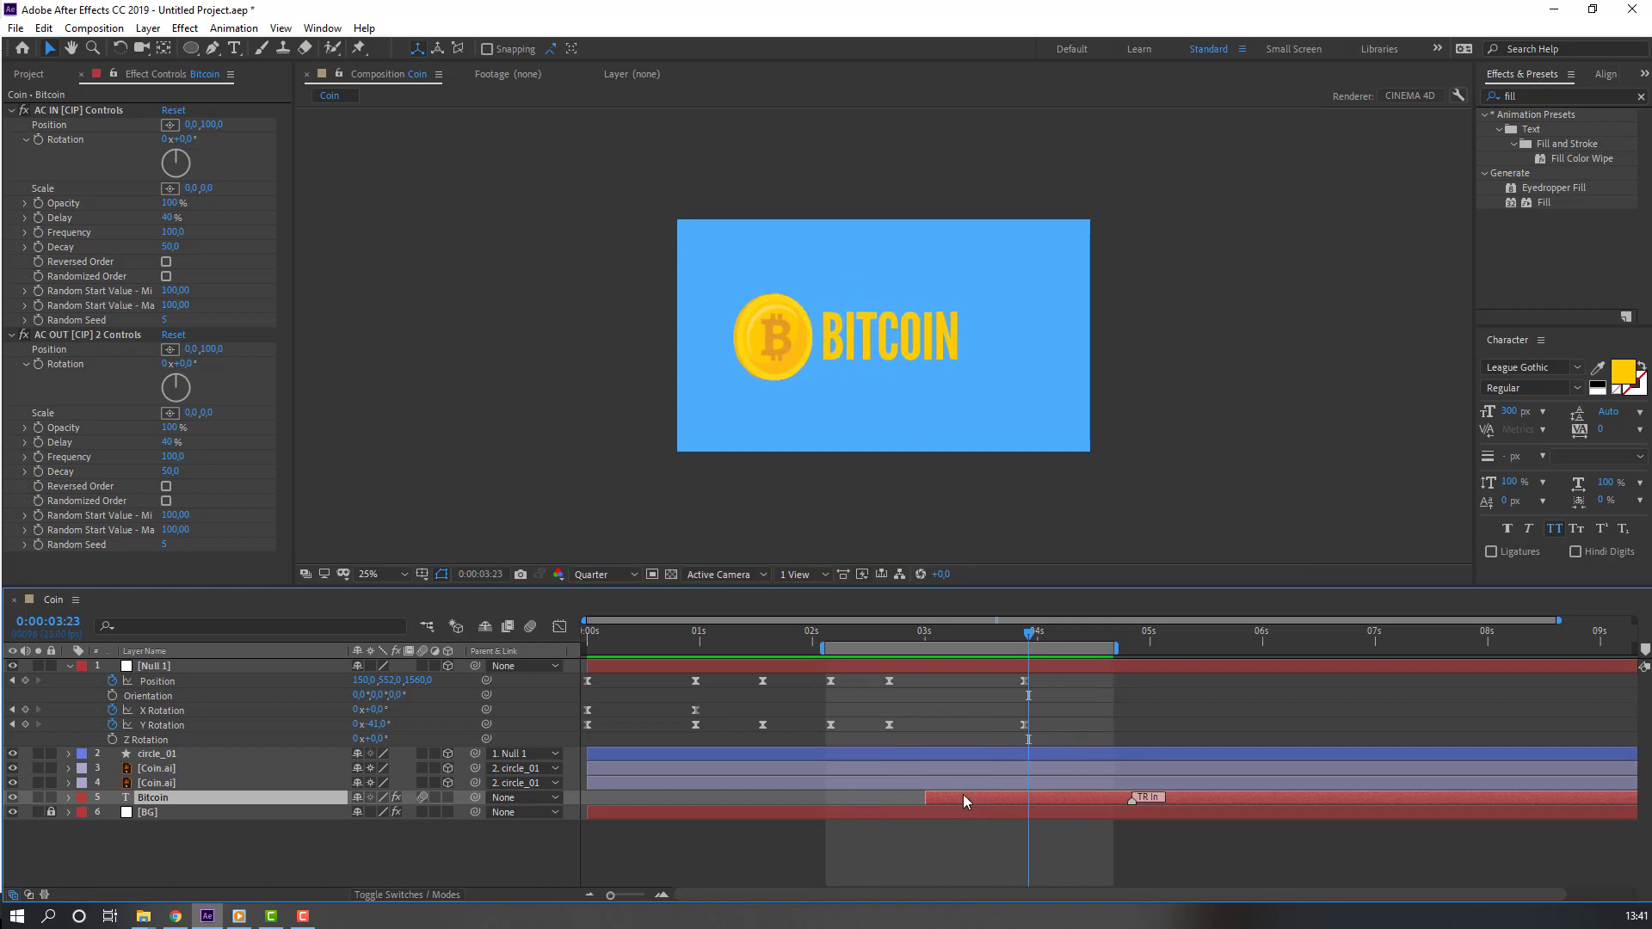
{"action": "left_click_drag", "start_coordinate": [950, 802], "coordinate": [980, 801]}
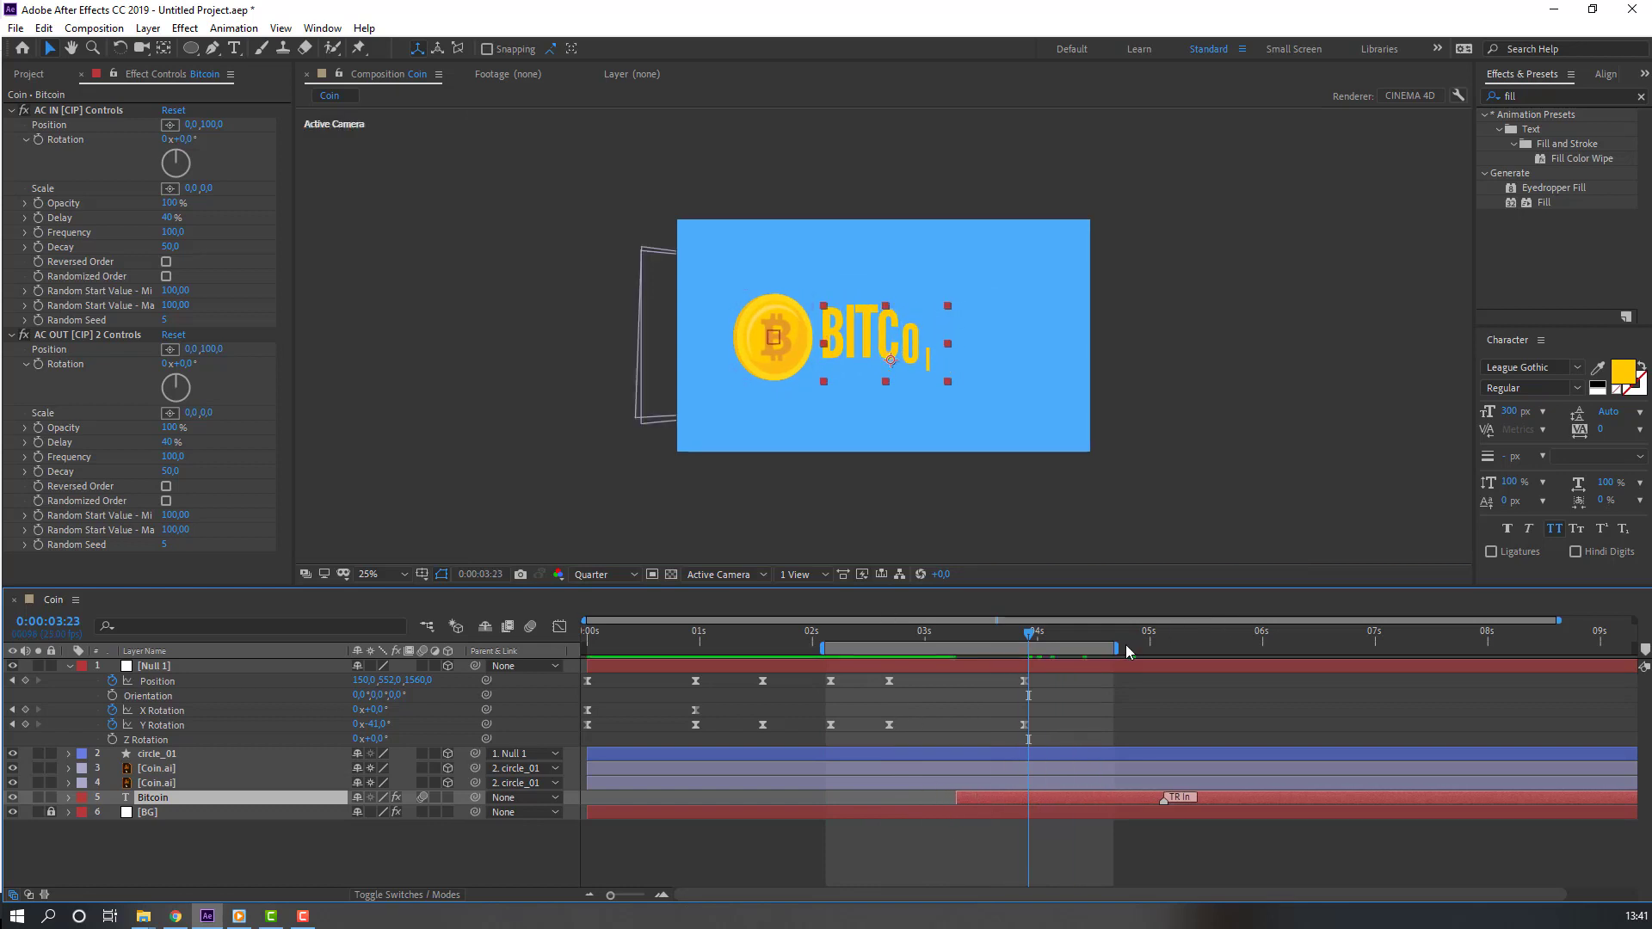
Step: Extend the work area's end to about 0:00:05:11 and preview the text reveal
{"action": "left_click_drag", "start_coordinate": [1121, 646], "coordinate": [1207, 647]}
{"action": "key", "text": "space"}
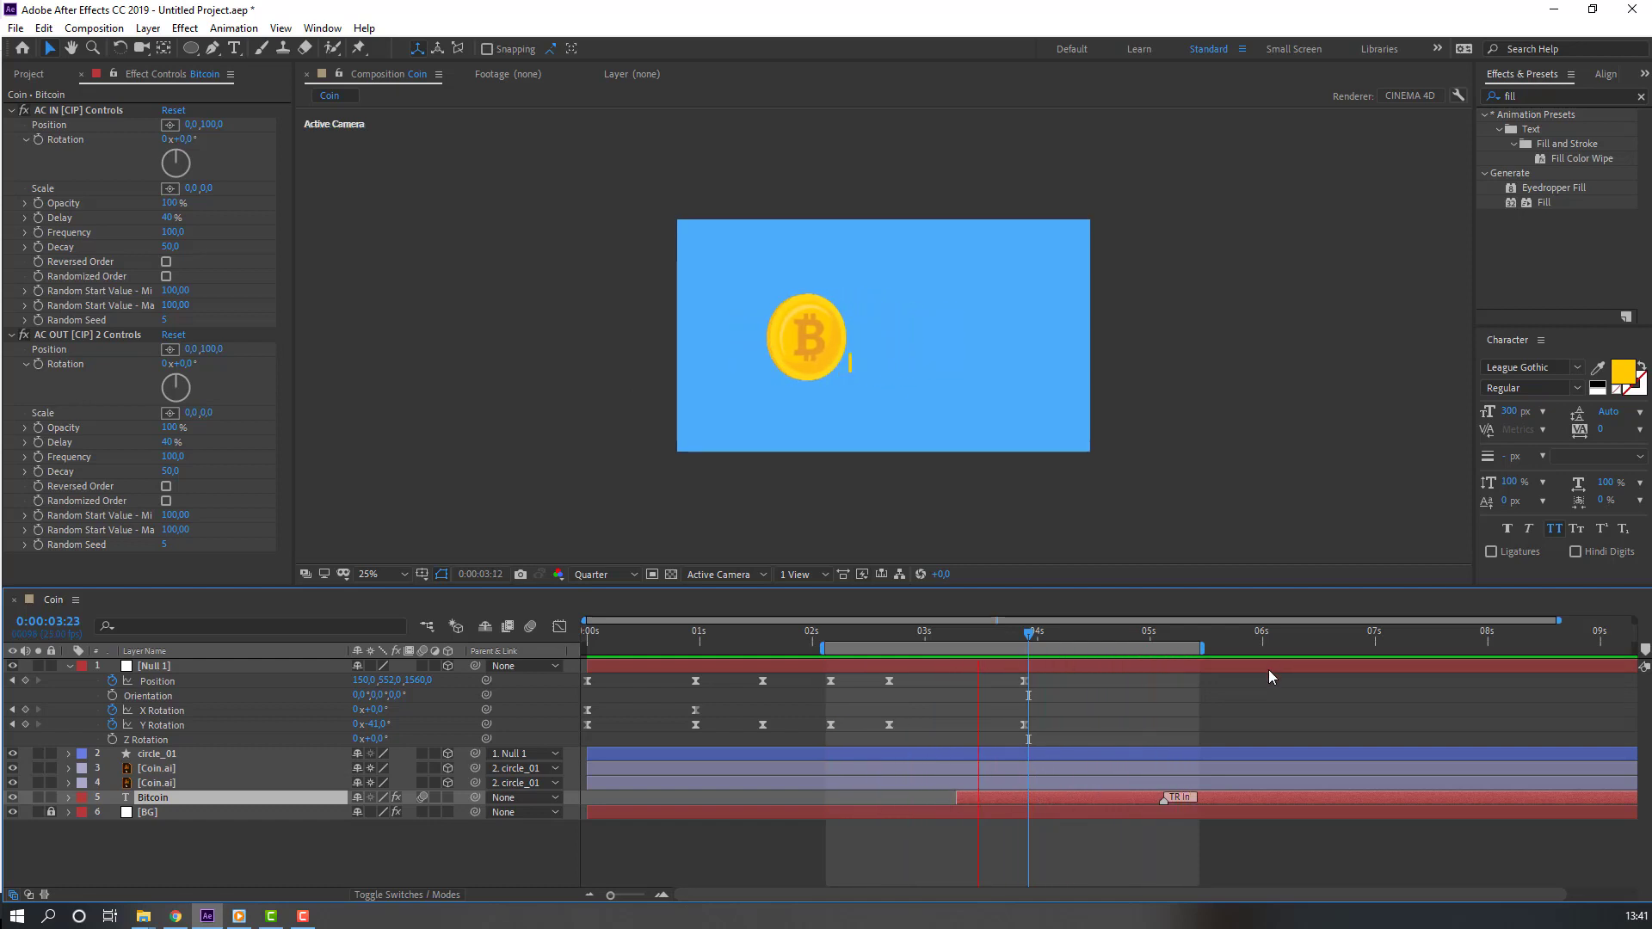
{"action": "key", "text": "period"}
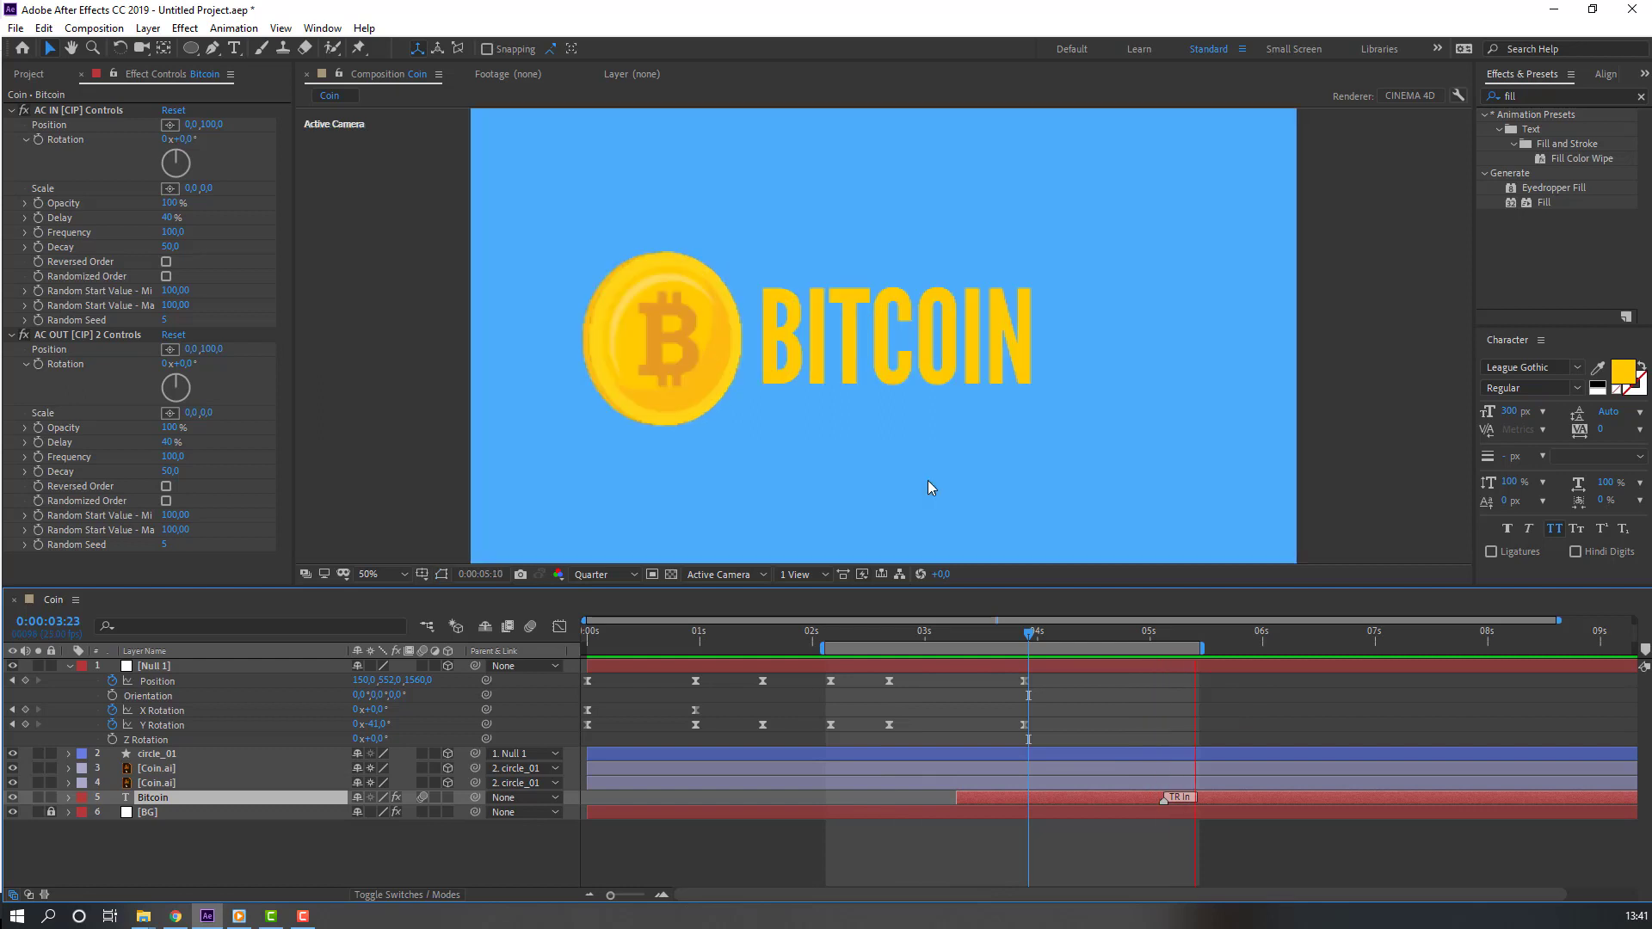
Step: At 0:00:03:24, hide the Bitcoin text layer and draw a short horizontal line beside the coin's upper part with the Pen tool
{"action": "left_click", "coordinate": [1032, 635]}
{"action": "left_click", "coordinate": [370, 830]}
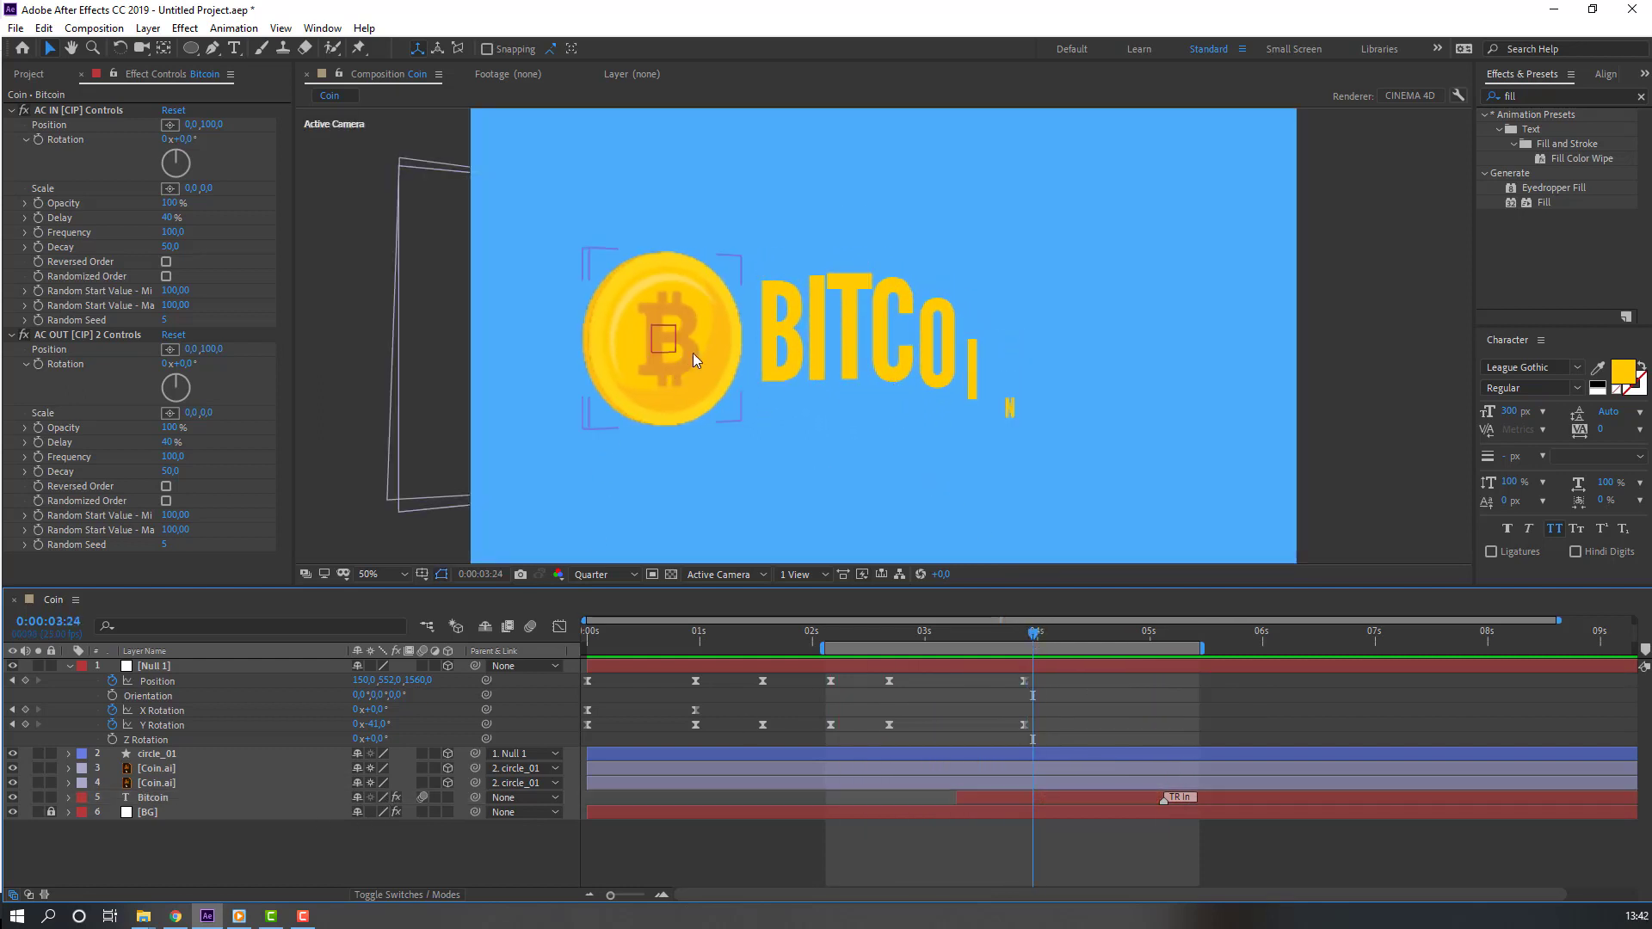
{"action": "left_click", "coordinate": [69, 666]}
{"action": "left_click", "coordinate": [212, 48]}
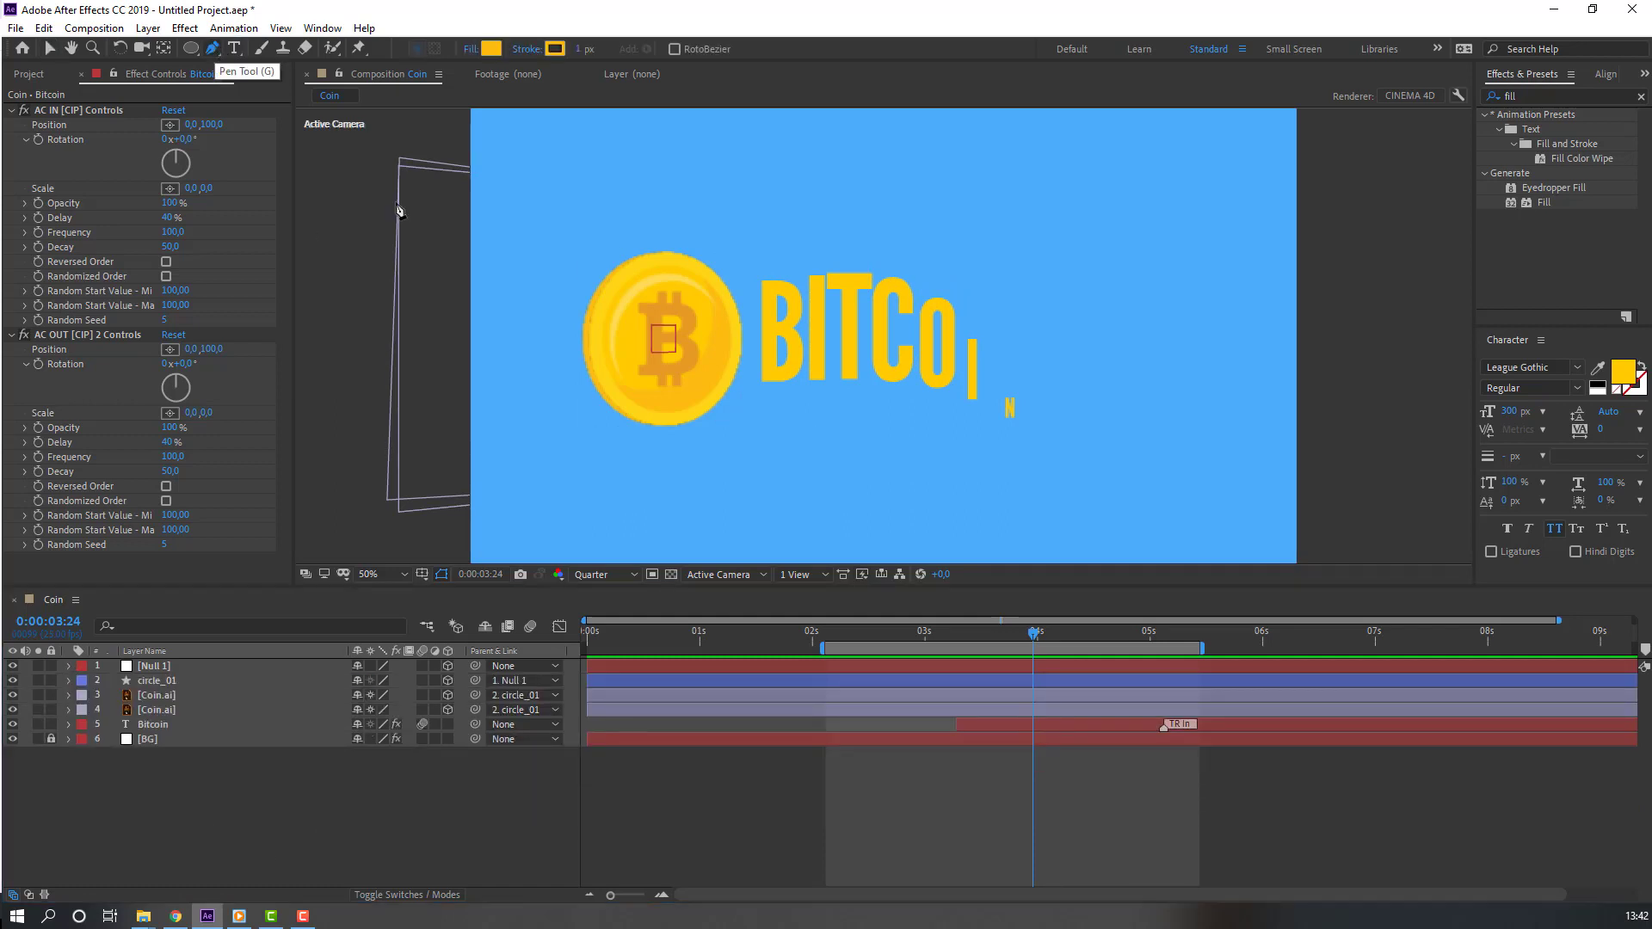
{"action": "left_click", "coordinate": [12, 724]}
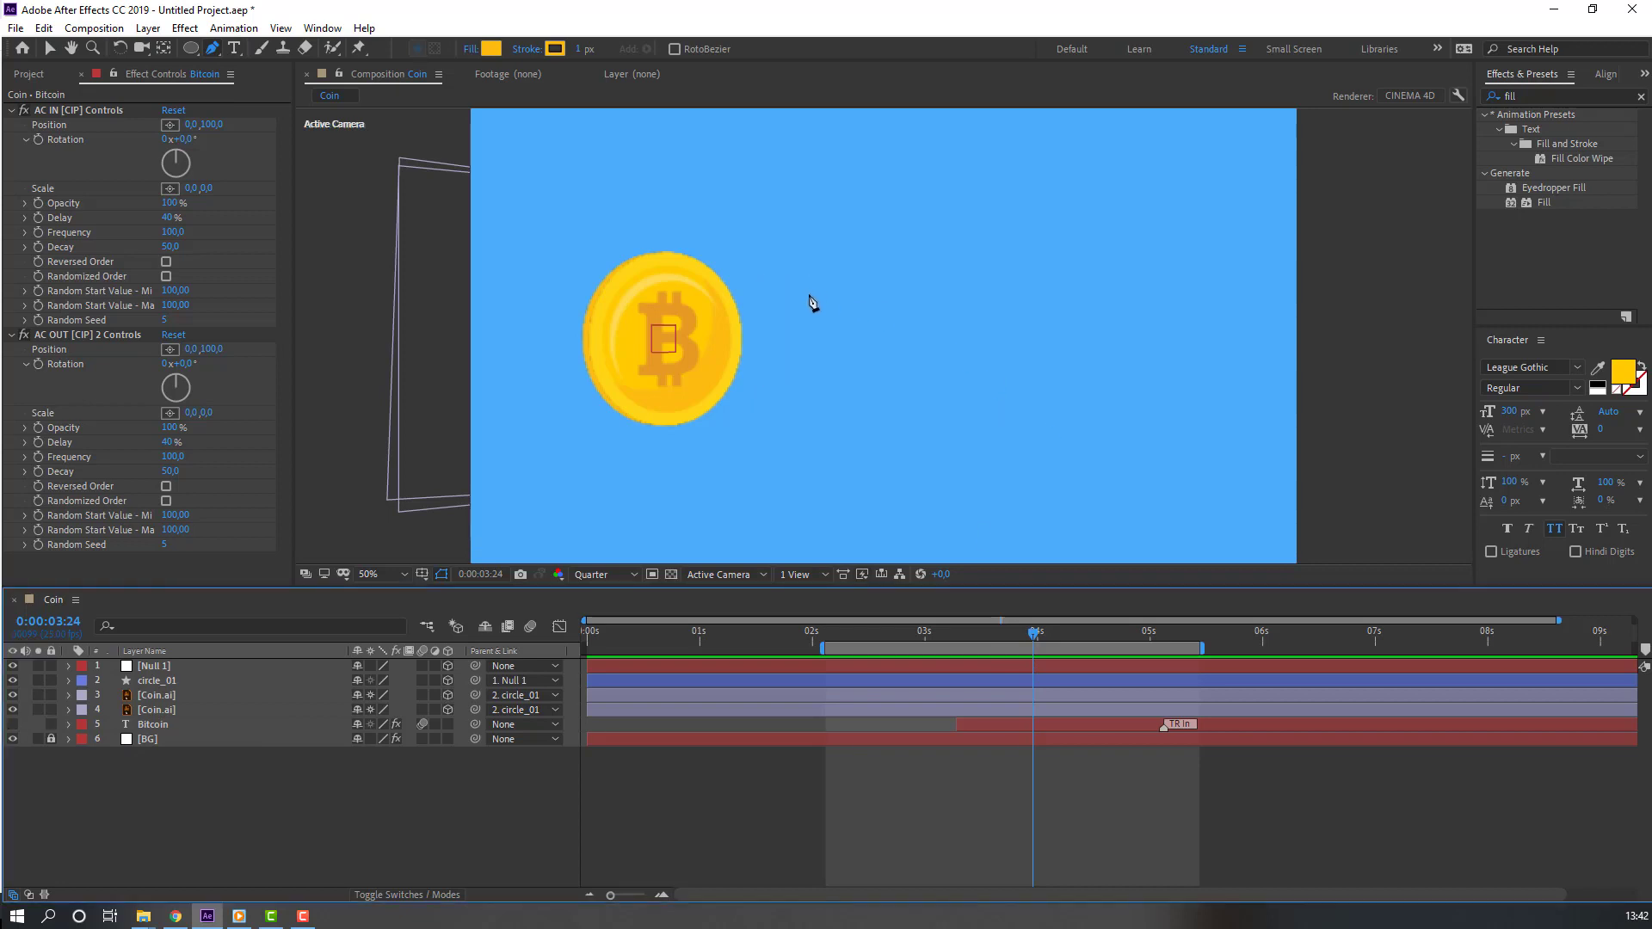
{"action": "left_click", "coordinate": [768, 291]}
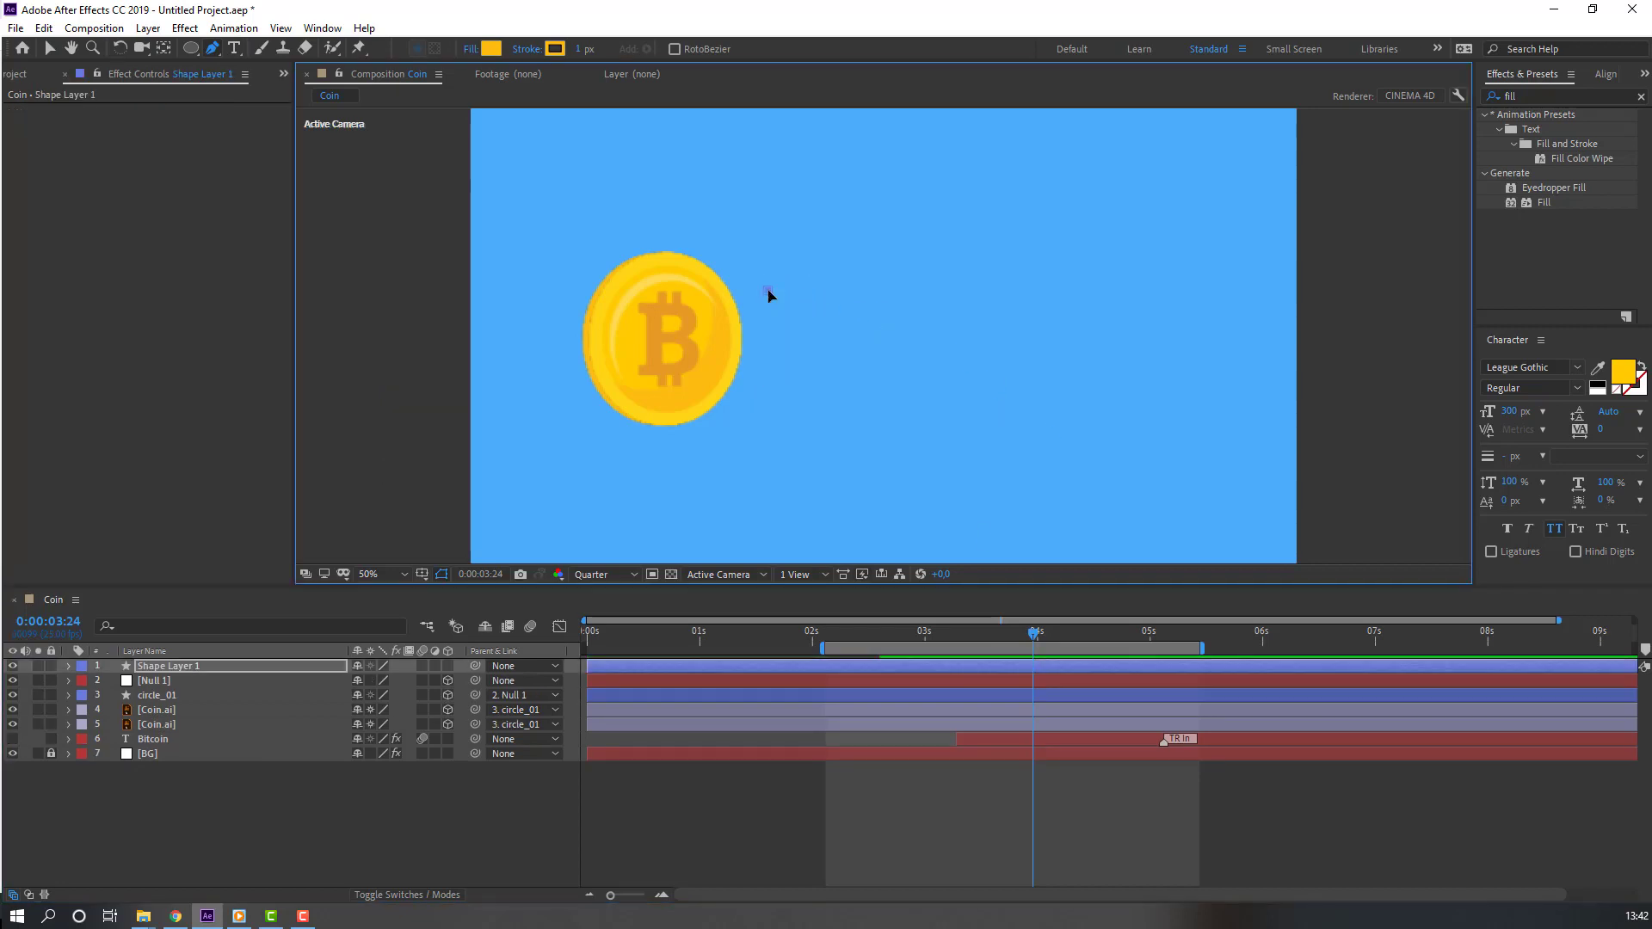
{"action": "left_click", "coordinate": [920, 291]}
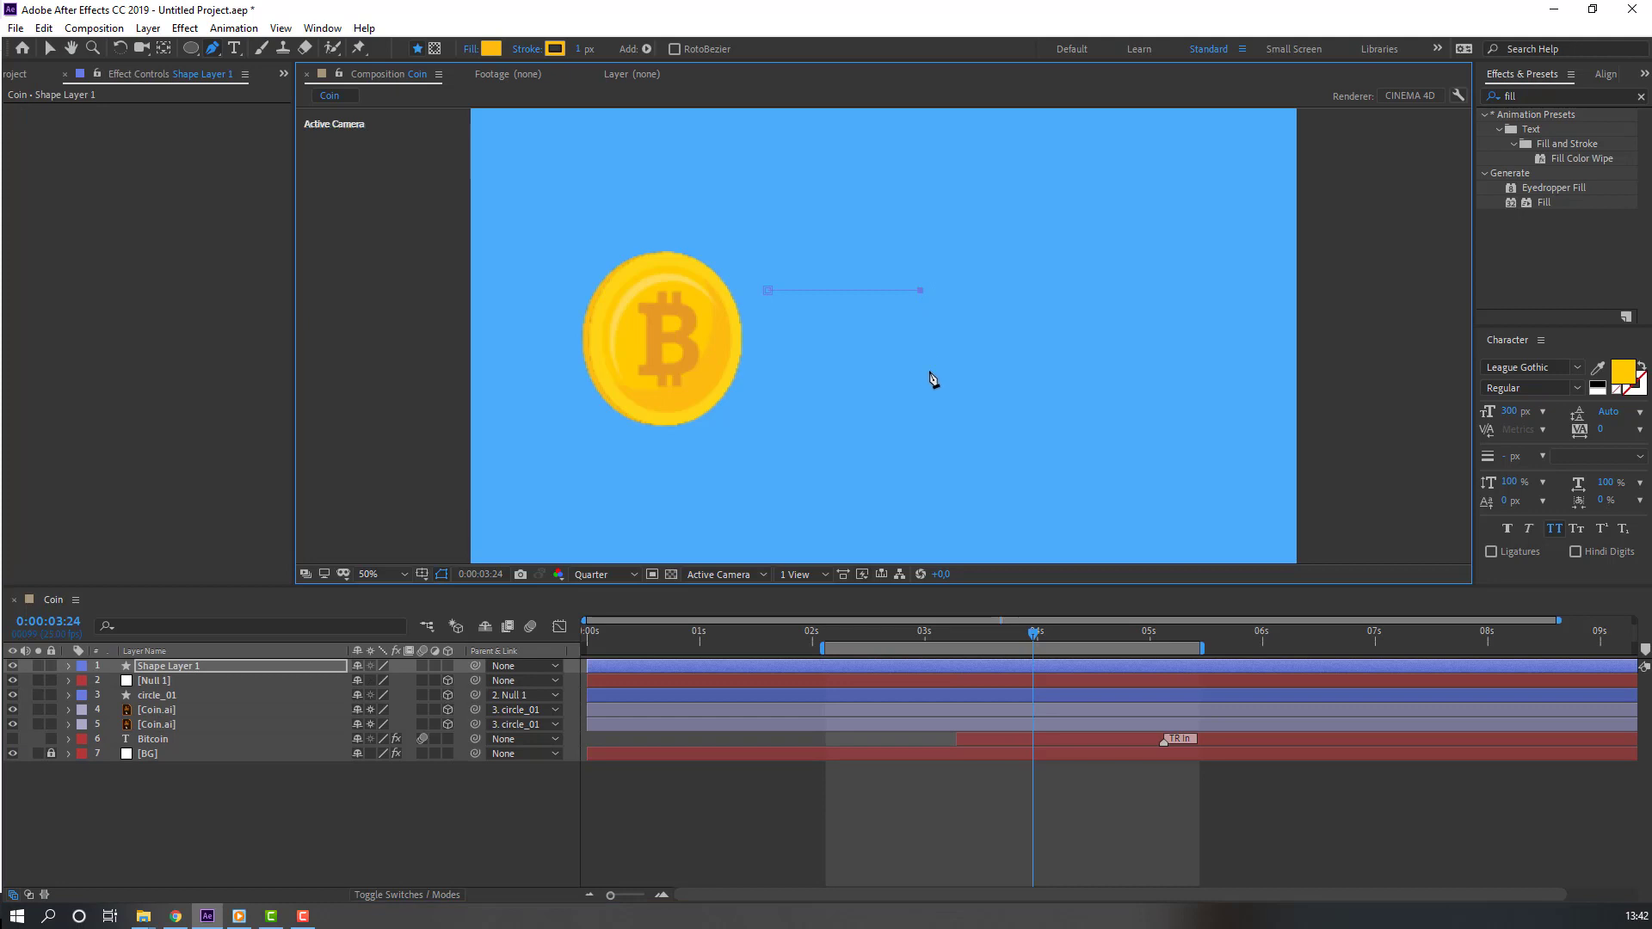
{"action": "key", "text": "v"}
{"action": "left_click", "coordinate": [227, 149]}
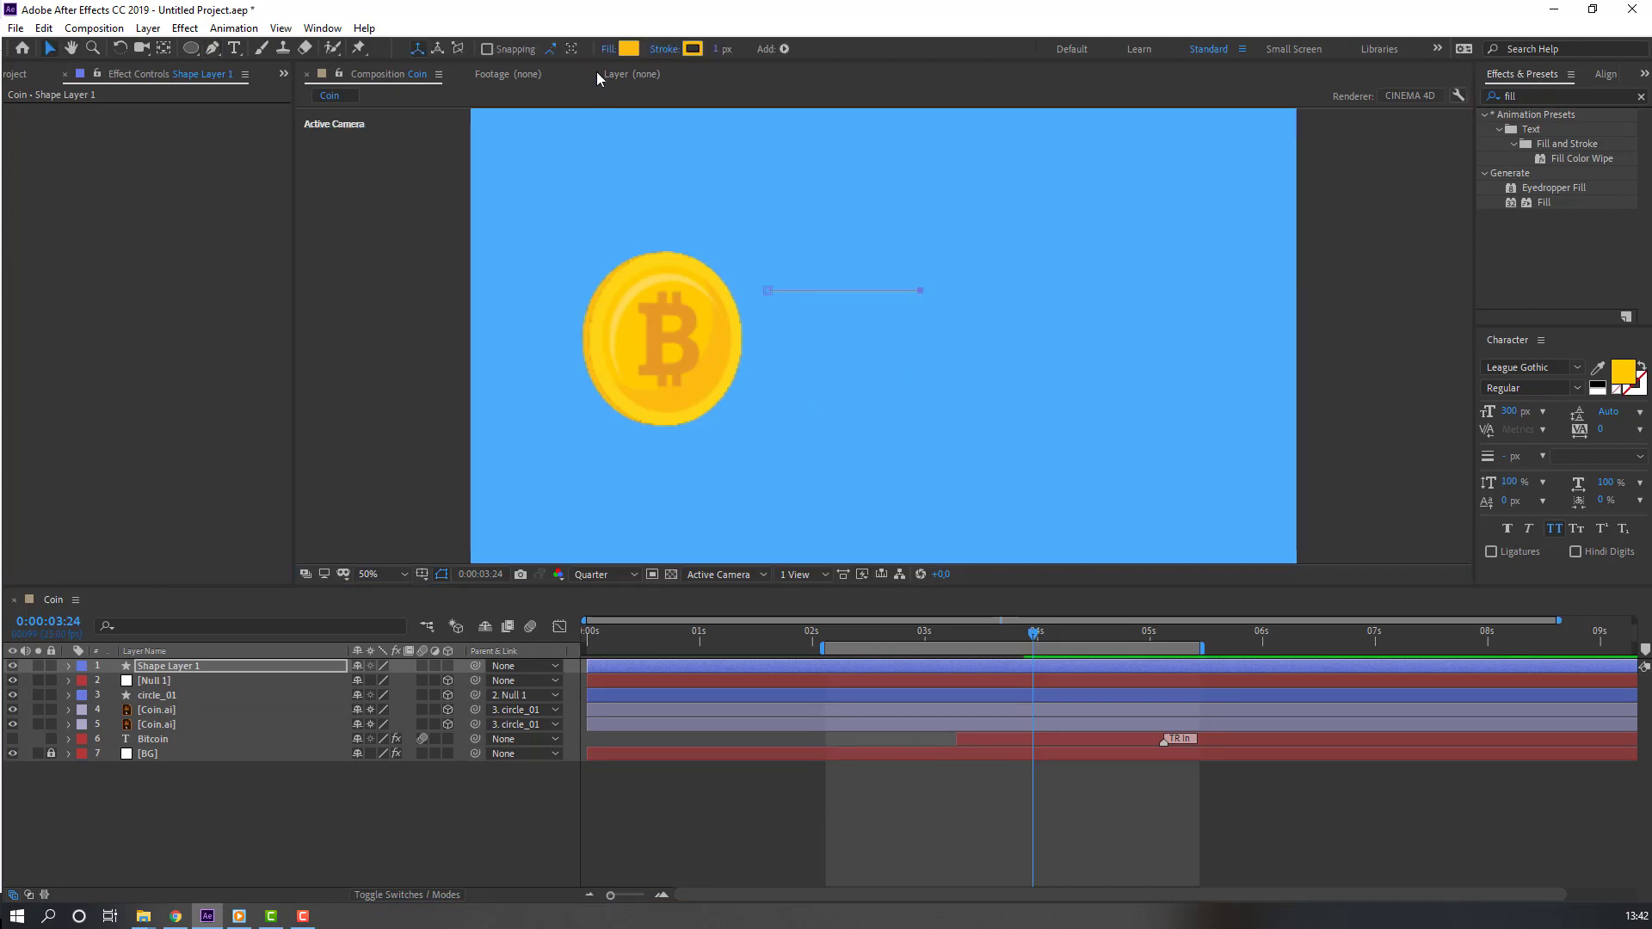
Step: Set the line shape's fill to None
{"action": "left_click", "coordinate": [606, 50]}
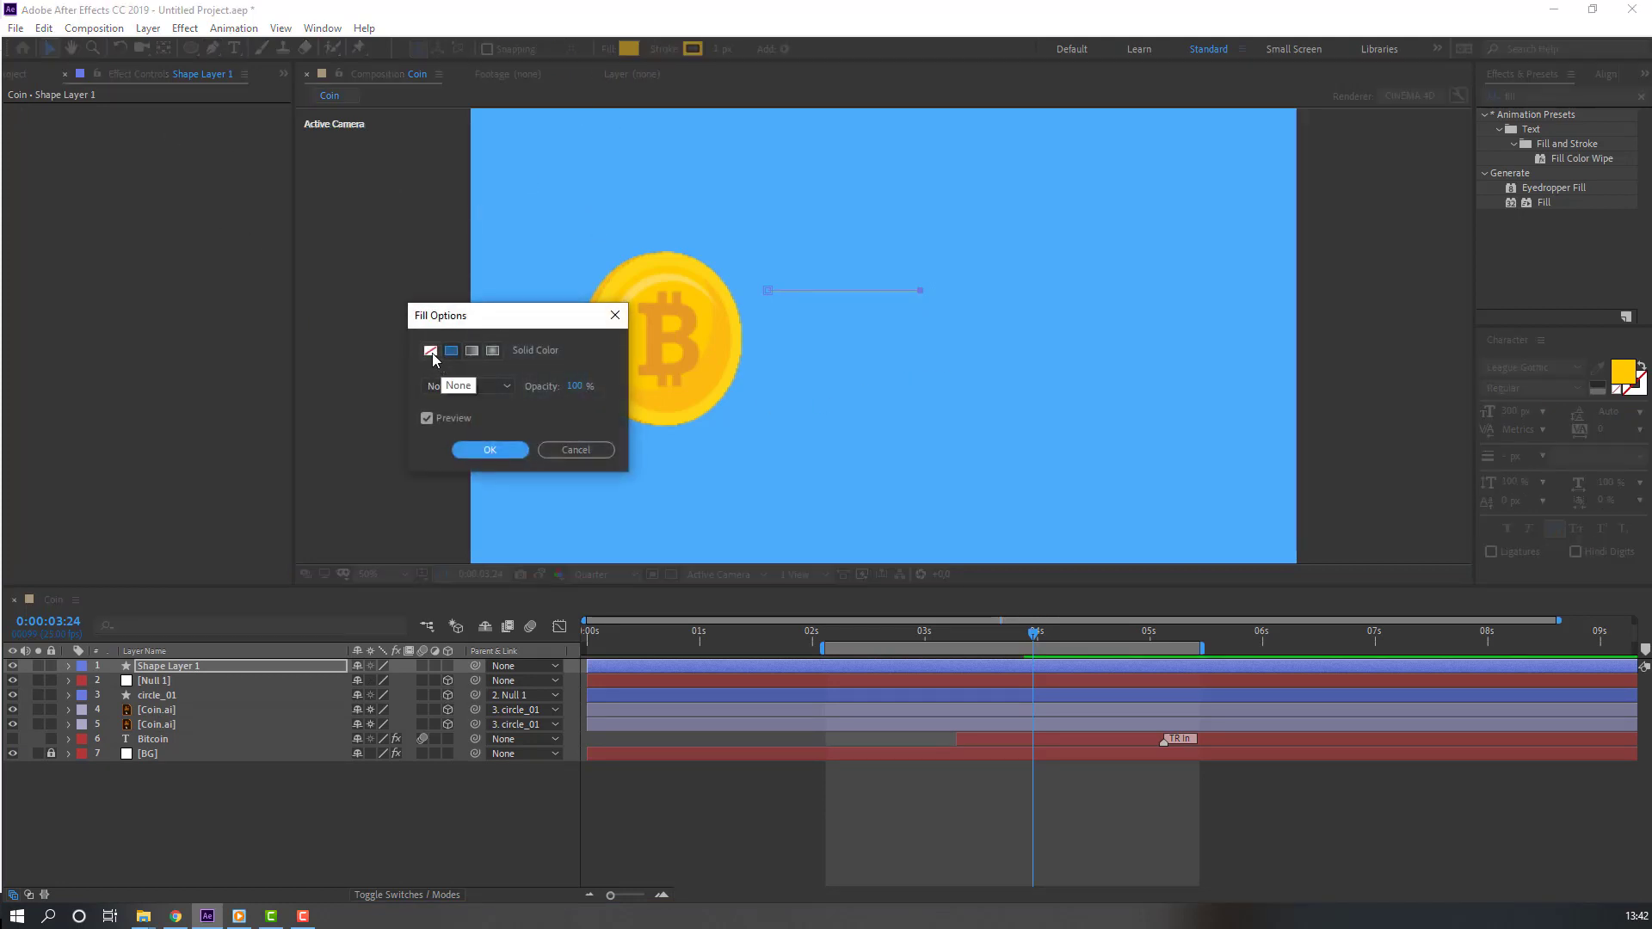
{"action": "left_click", "coordinate": [431, 352]}
{"action": "left_click", "coordinate": [490, 449]}
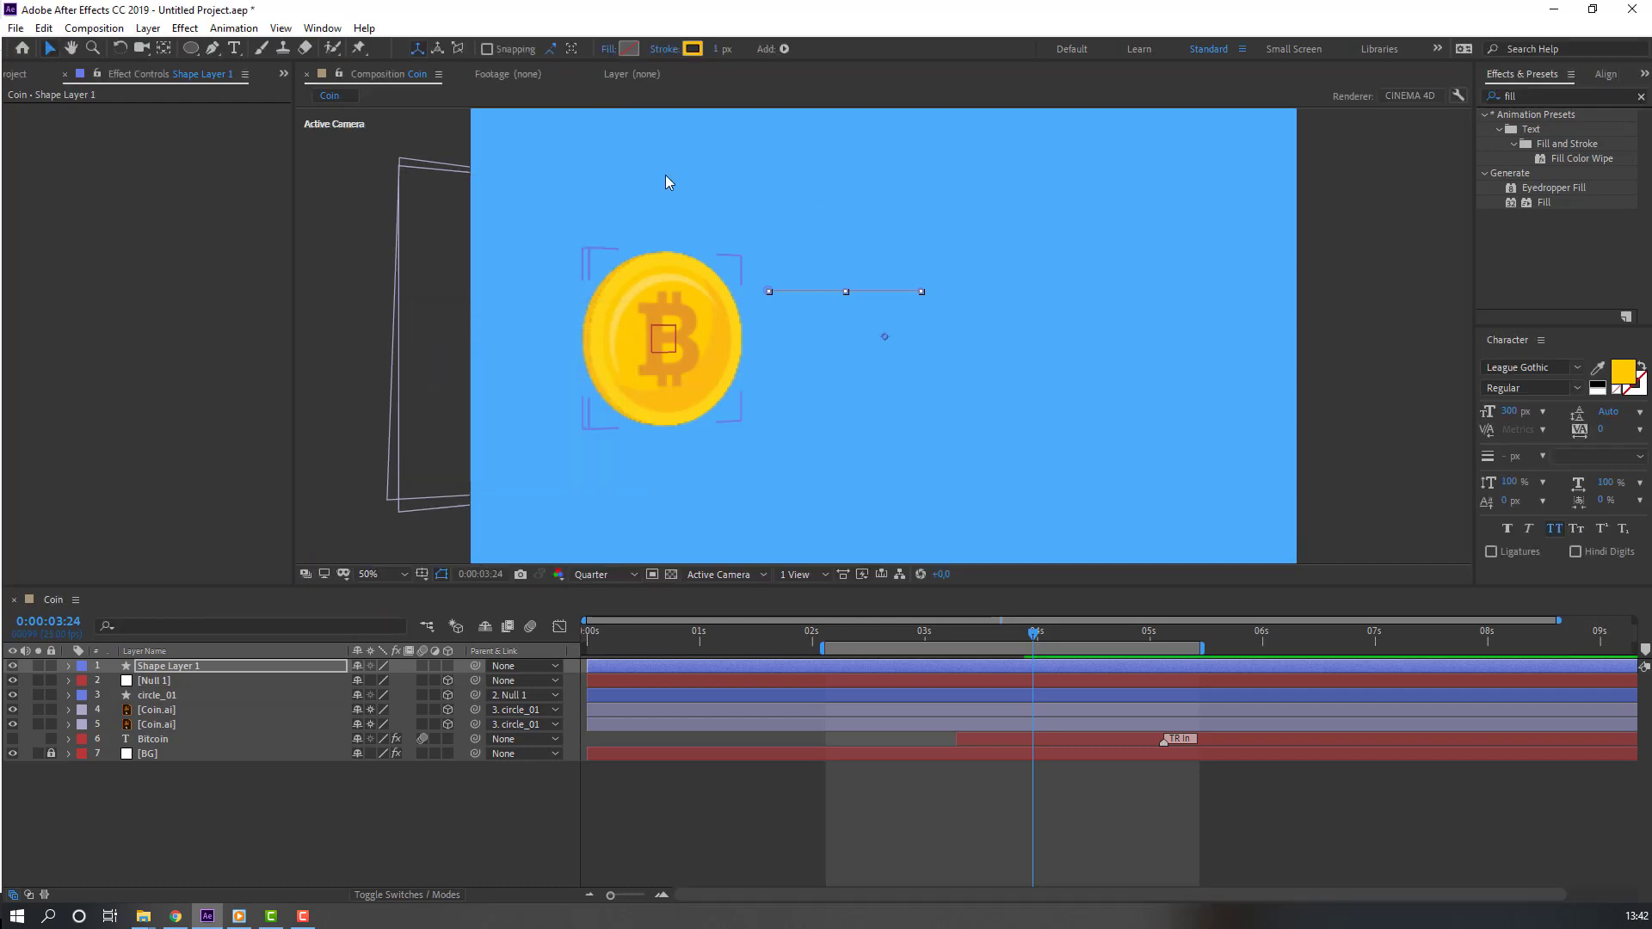
Step: Set the line's stroke width to 20 px and its stroke color to white, FFFFFF
{"action": "left_click", "coordinate": [714, 53]}
{"action": "type", "text": "10"}
{"action": "key", "text": "Return"}
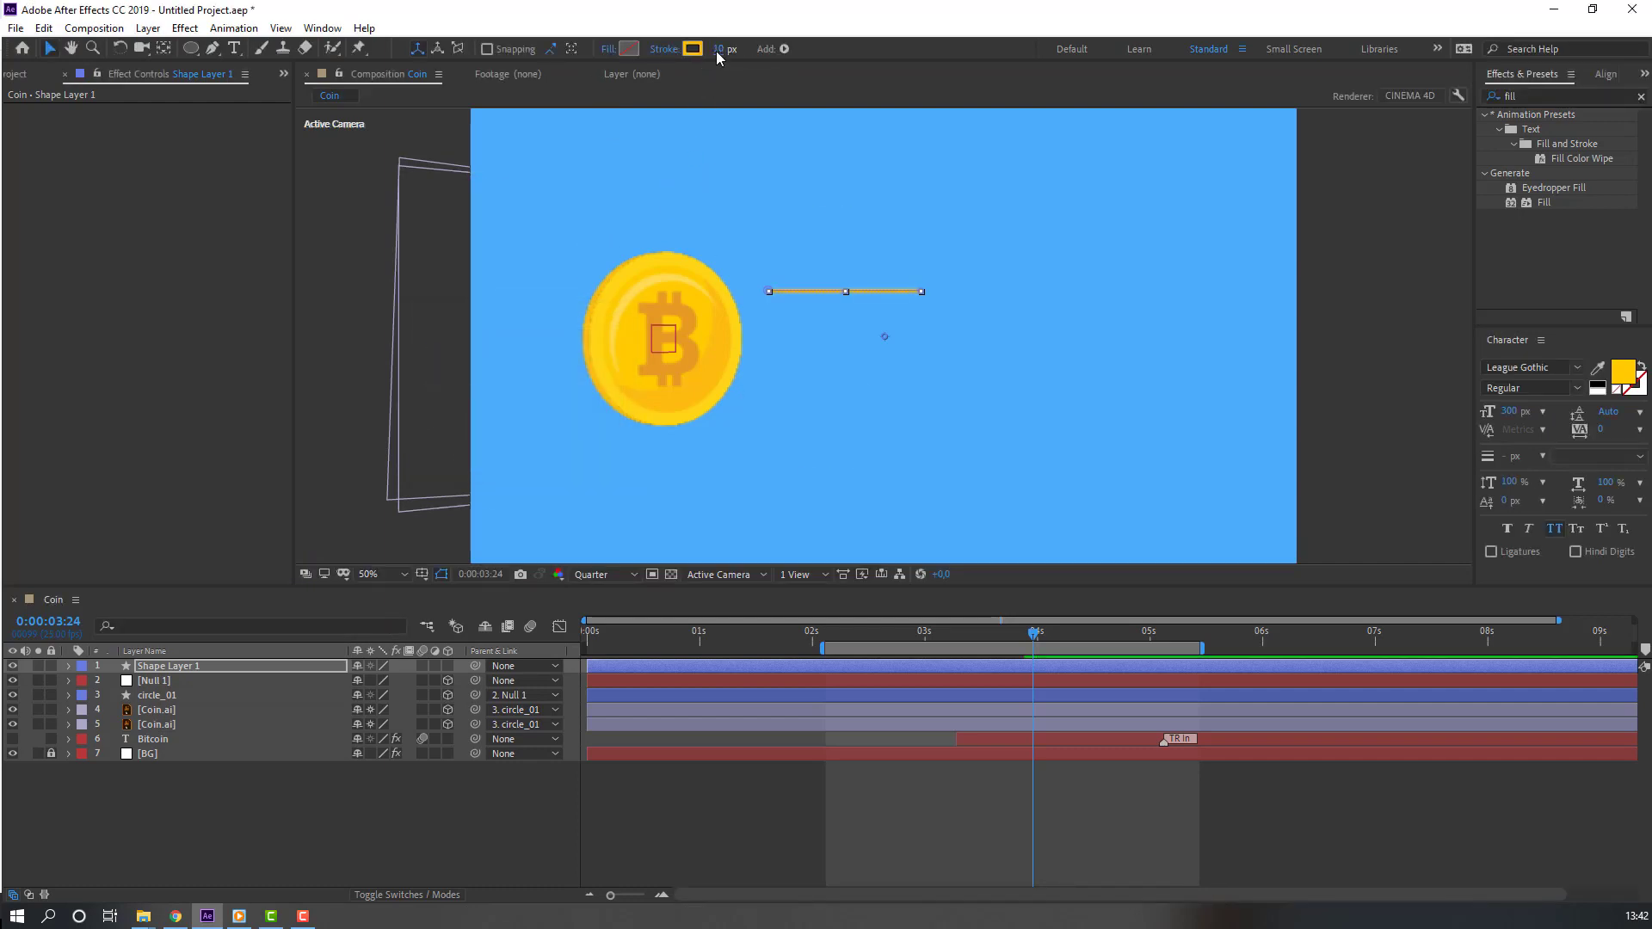
{"action": "left_click_drag", "start_coordinate": [716, 50], "coordinate": [751, 96]}
{"action": "left_click", "coordinate": [693, 49]}
{"action": "left_click_drag", "start_coordinate": [276, 442], "coordinate": [111, 395]}
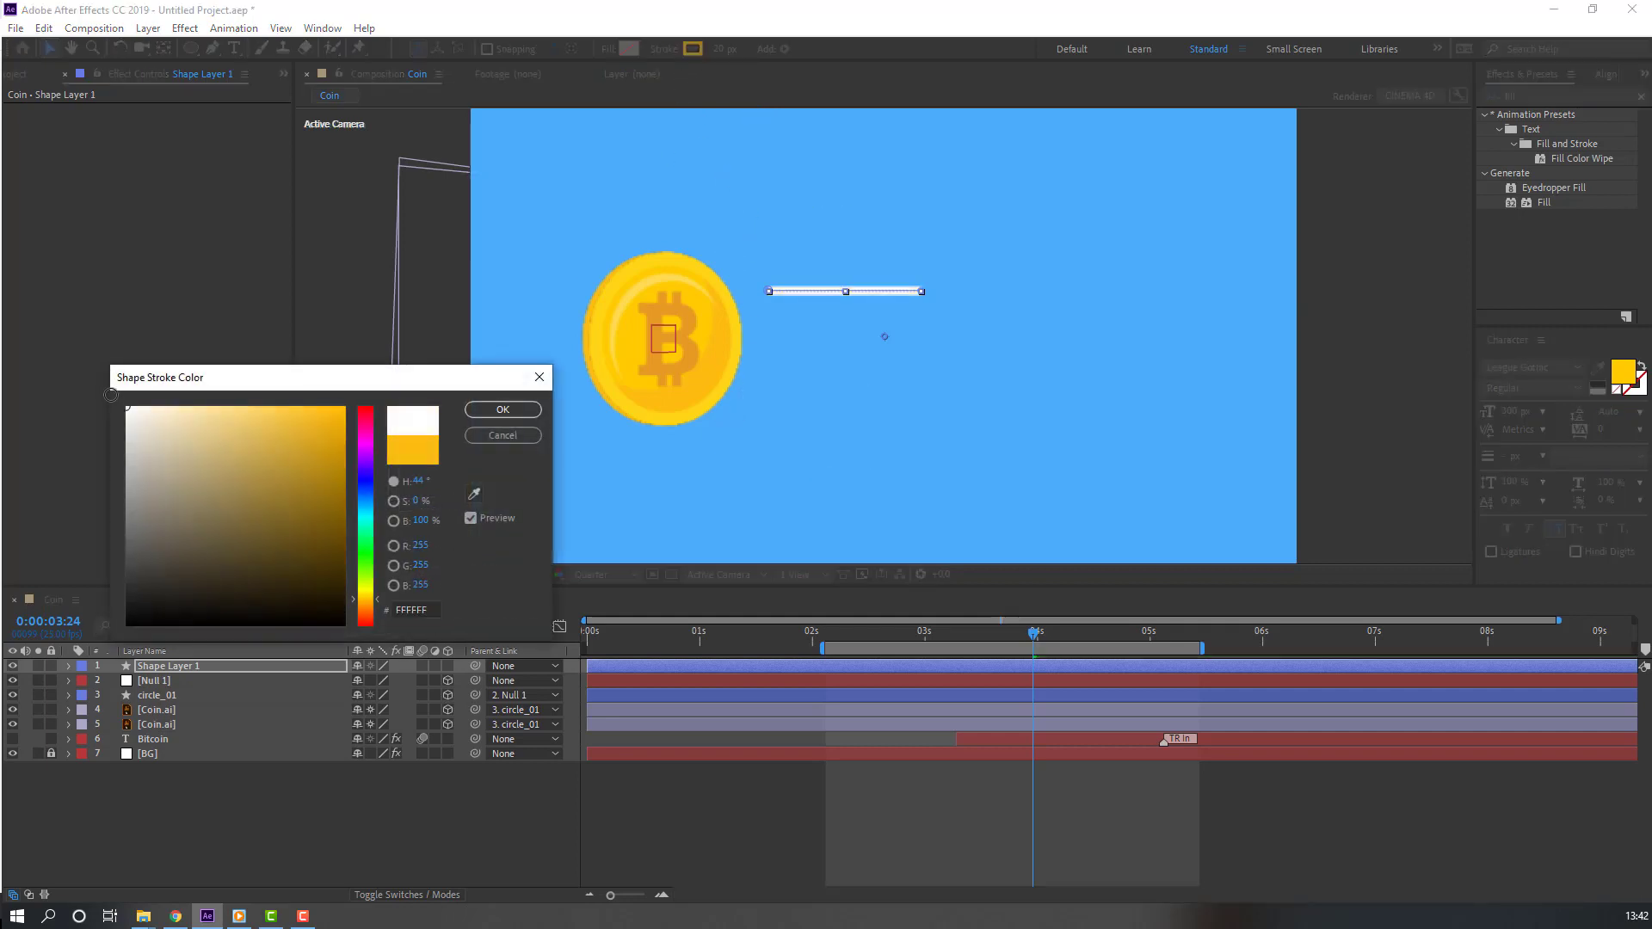
{"action": "left_click", "coordinate": [502, 409]}
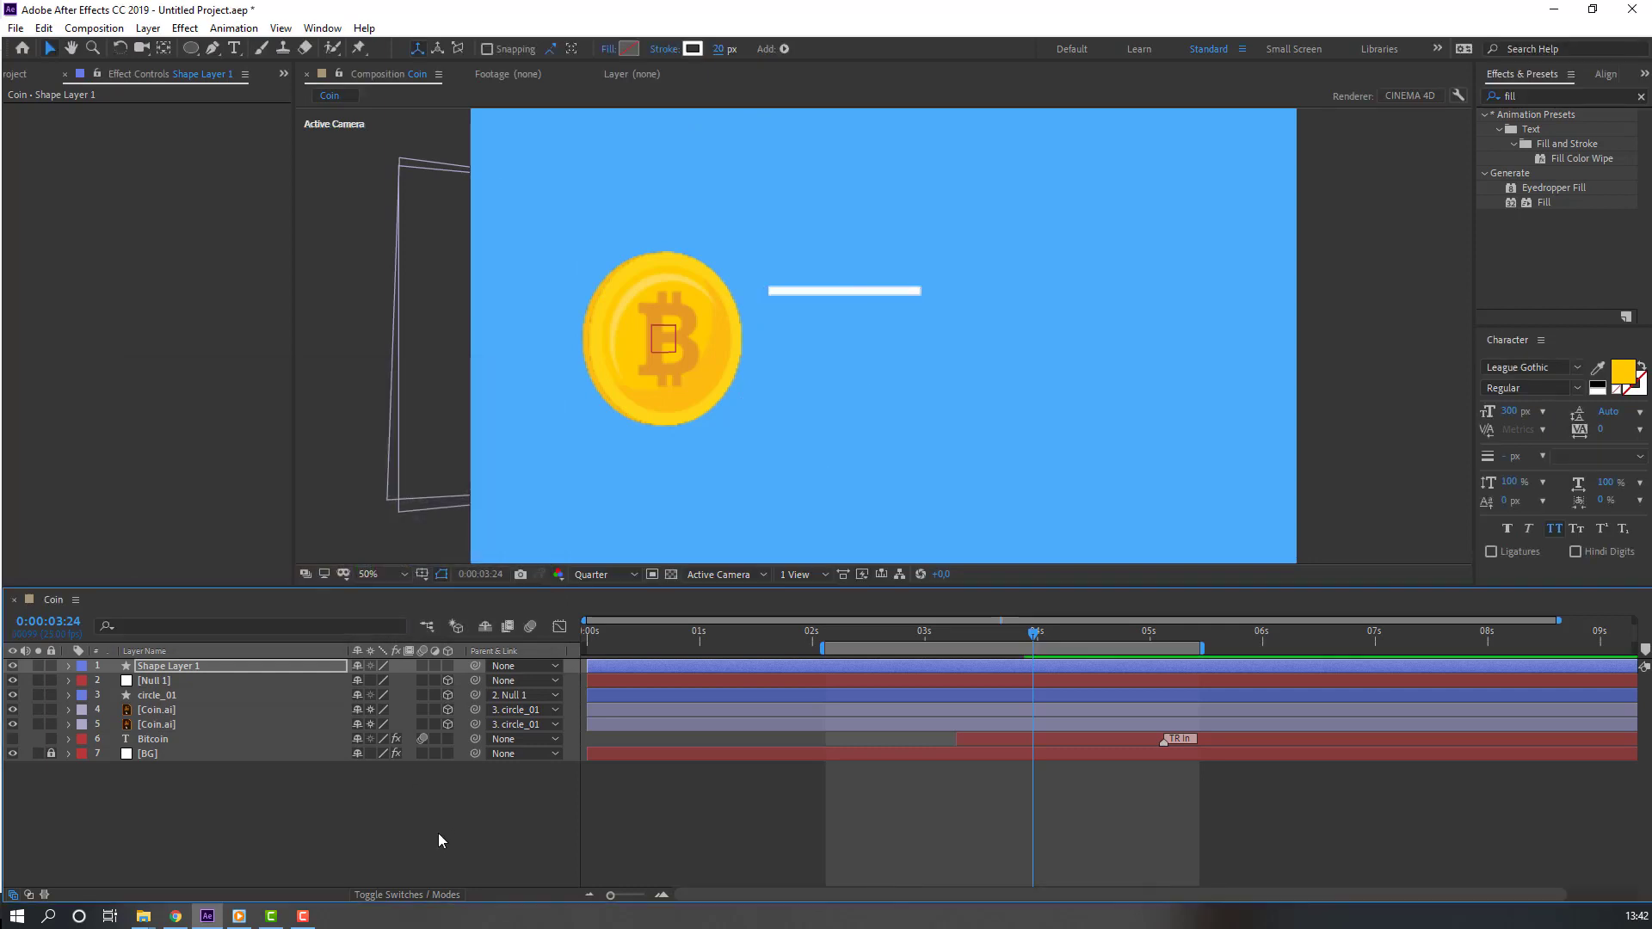
Step: Rename the new shape layer as line
{"action": "left_click", "coordinate": [153, 666]}
{"action": "key", "text": "Return"}
{"action": "type", "text": "li"}
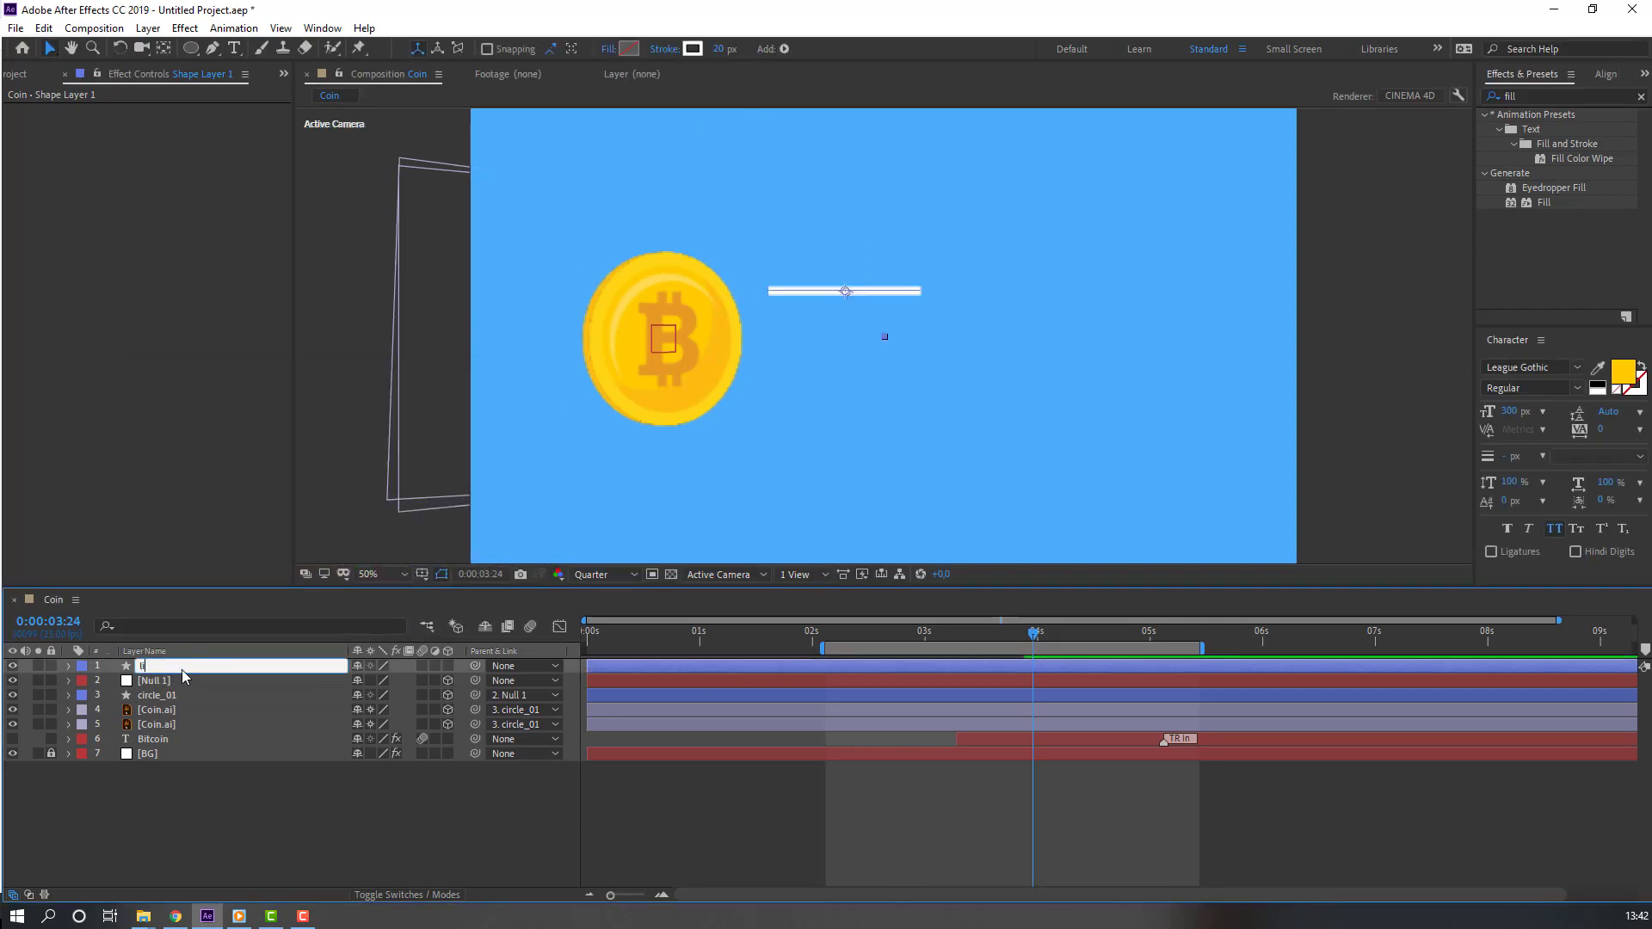
{"action": "type", "text": "ne"}
{"action": "key", "text": "Return"}
Step: Set the Line Cap of the line's stroke to Round Cap and inspect the rounded ends up close
{"action": "left_click", "coordinate": [69, 667]}
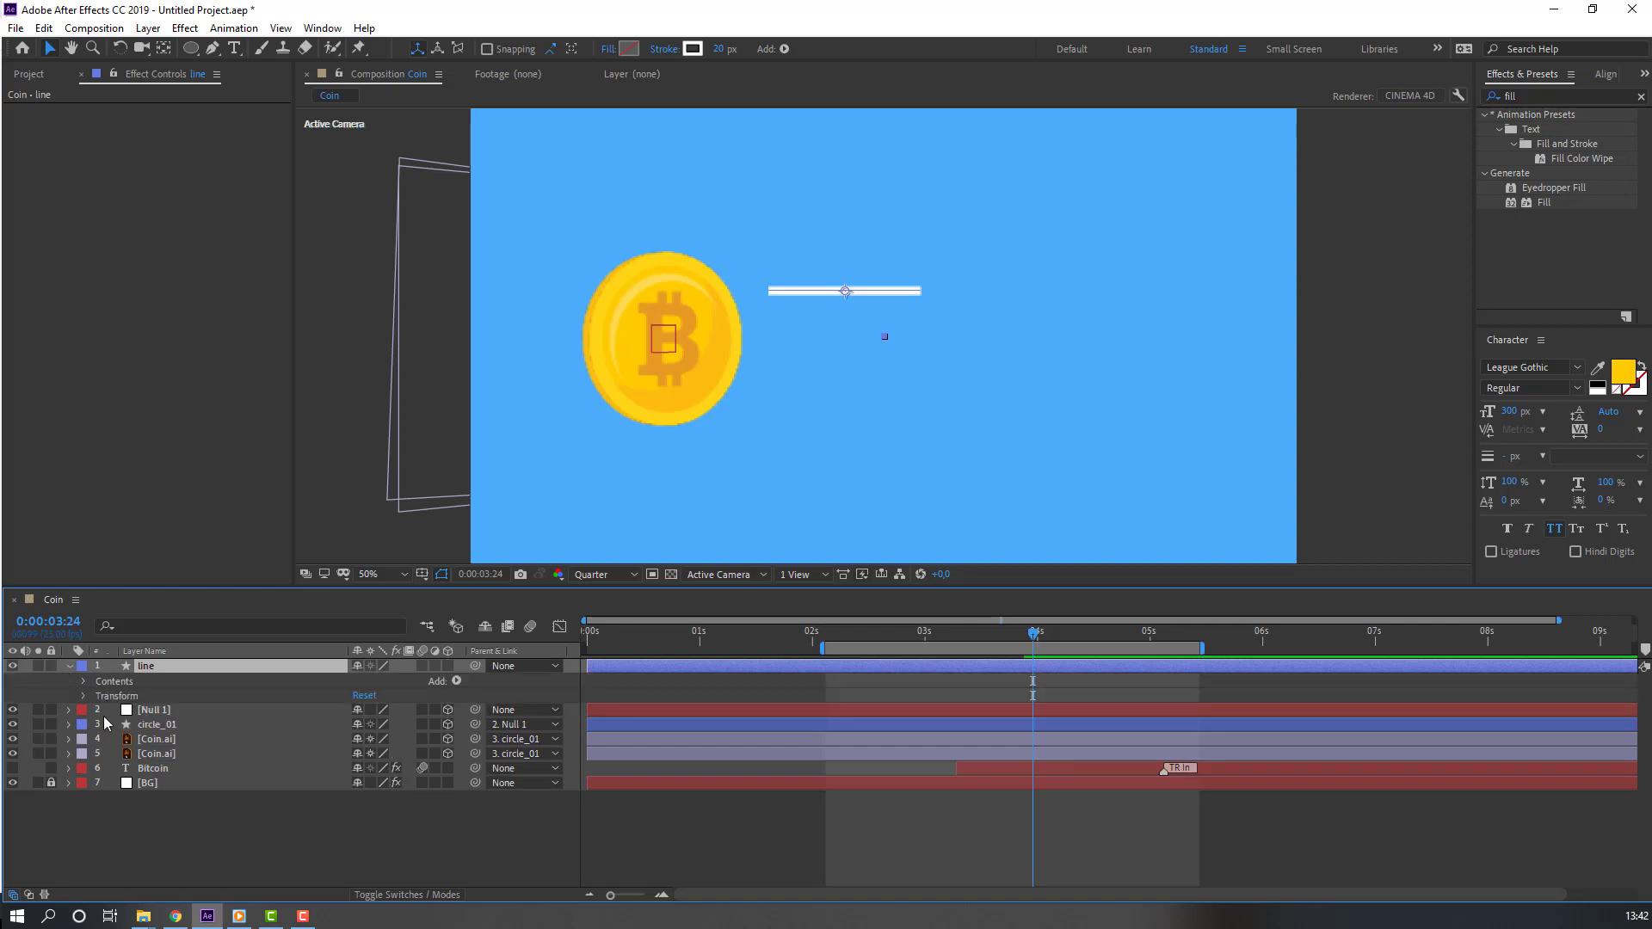
{"action": "left_click", "coordinate": [84, 681]}
{"action": "left_click", "coordinate": [98, 696]}
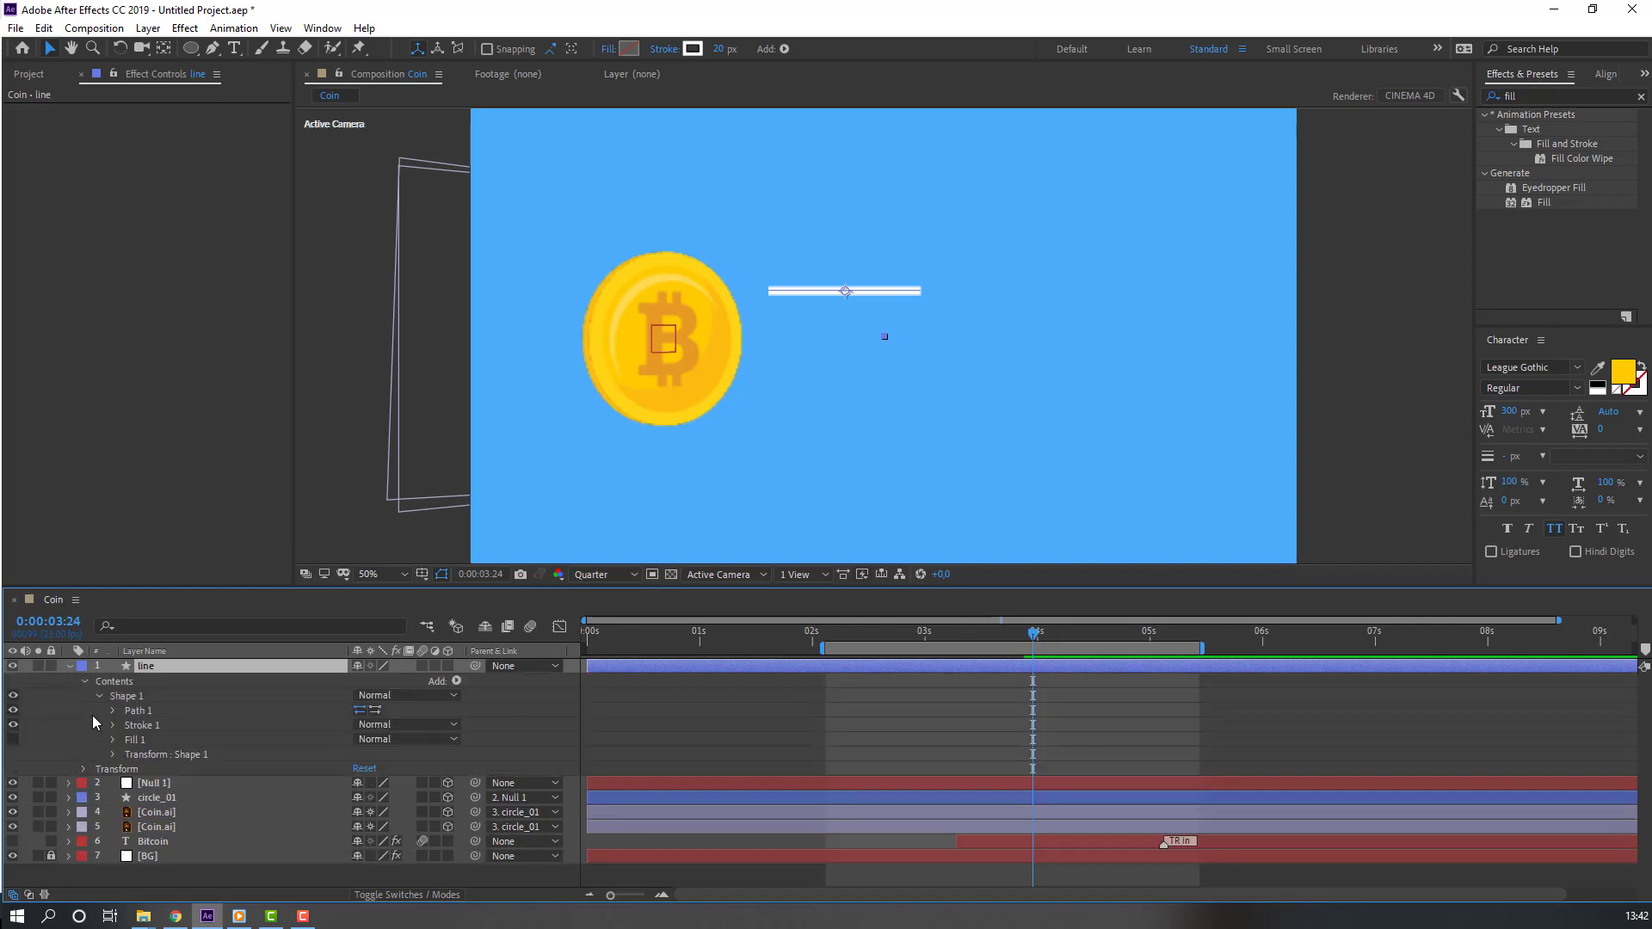
{"action": "left_click", "coordinate": [112, 725]}
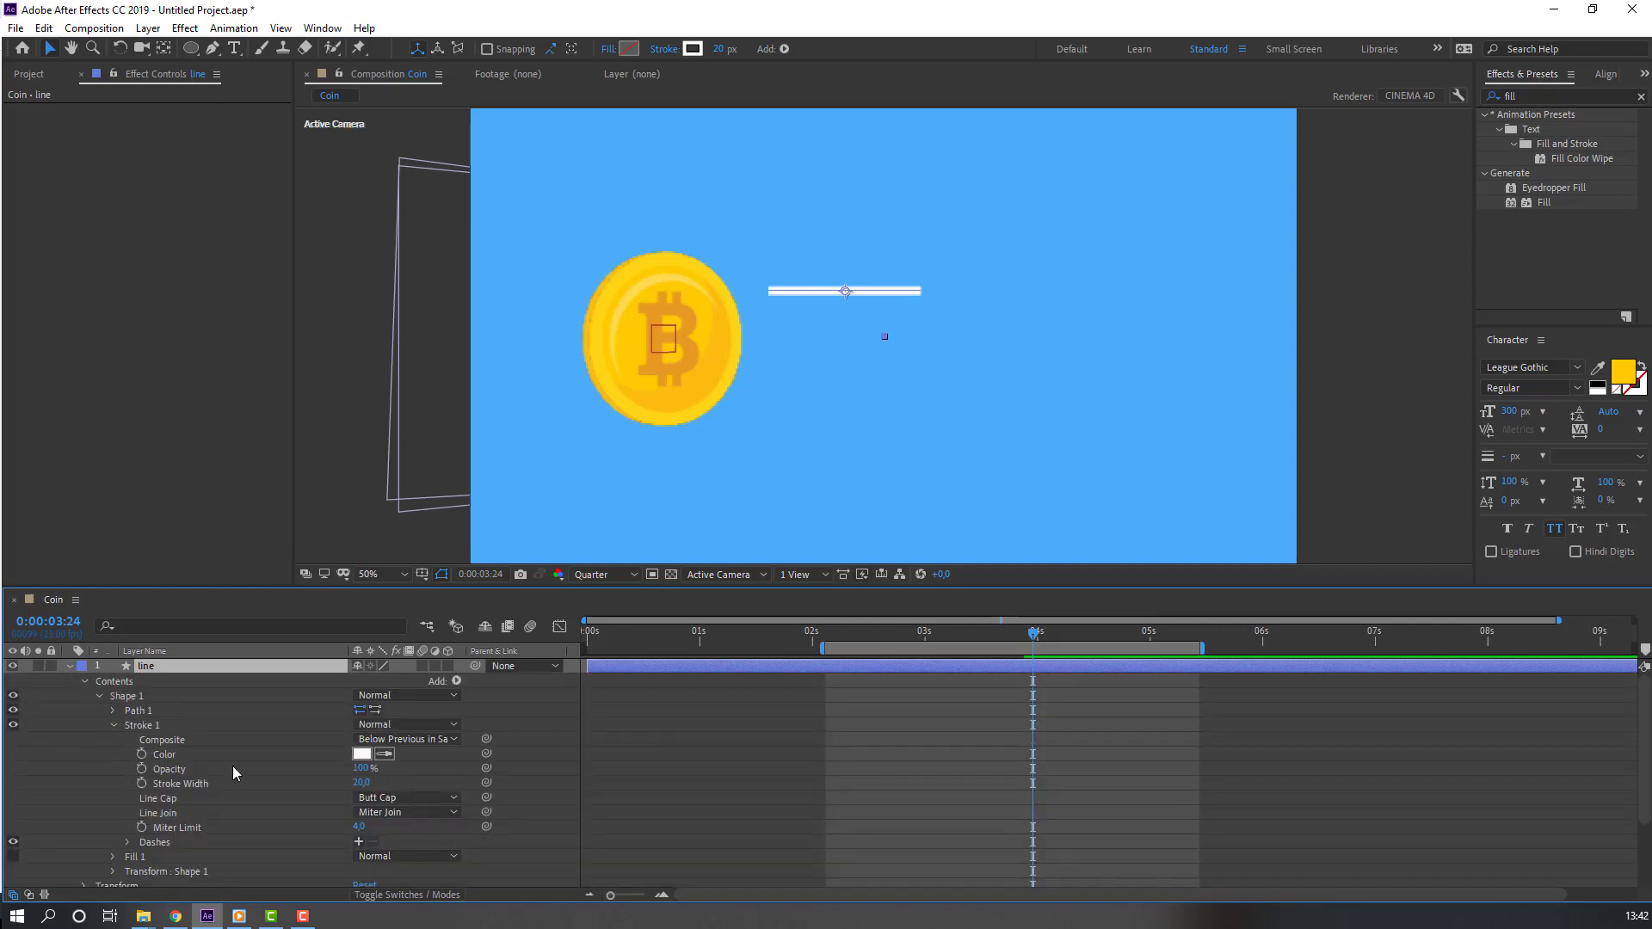
{"action": "left_click", "coordinate": [419, 799]}
{"action": "left_click", "coordinate": [398, 836]}
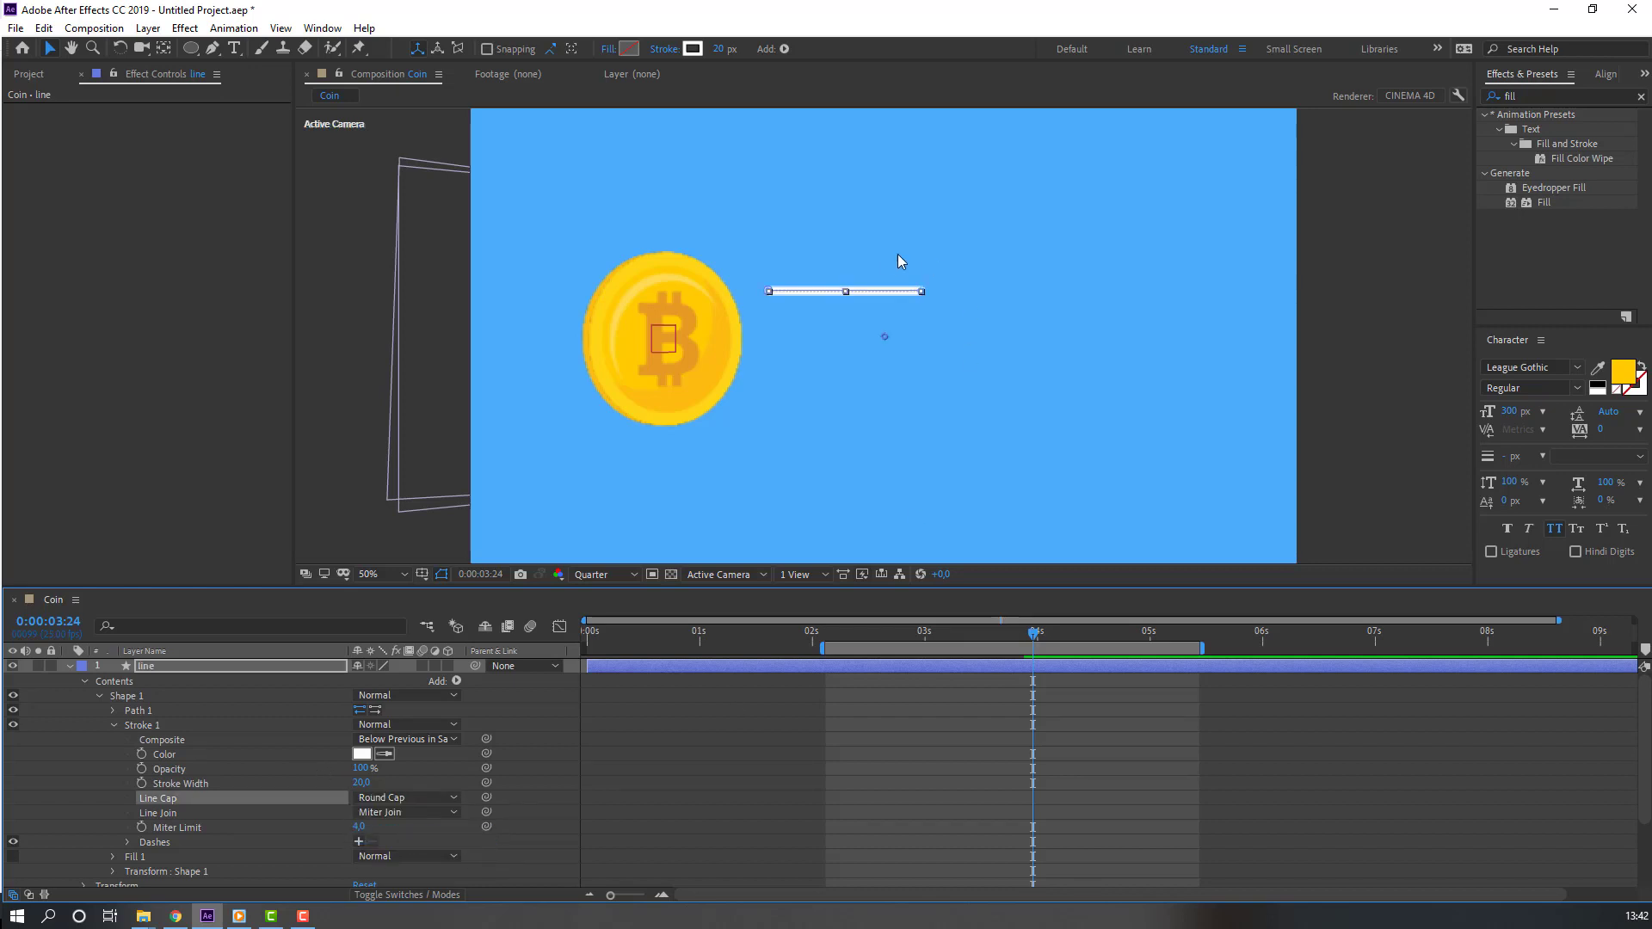
{"action": "key", "text": "period"}
{"action": "left_click", "coordinate": [601, 621]}
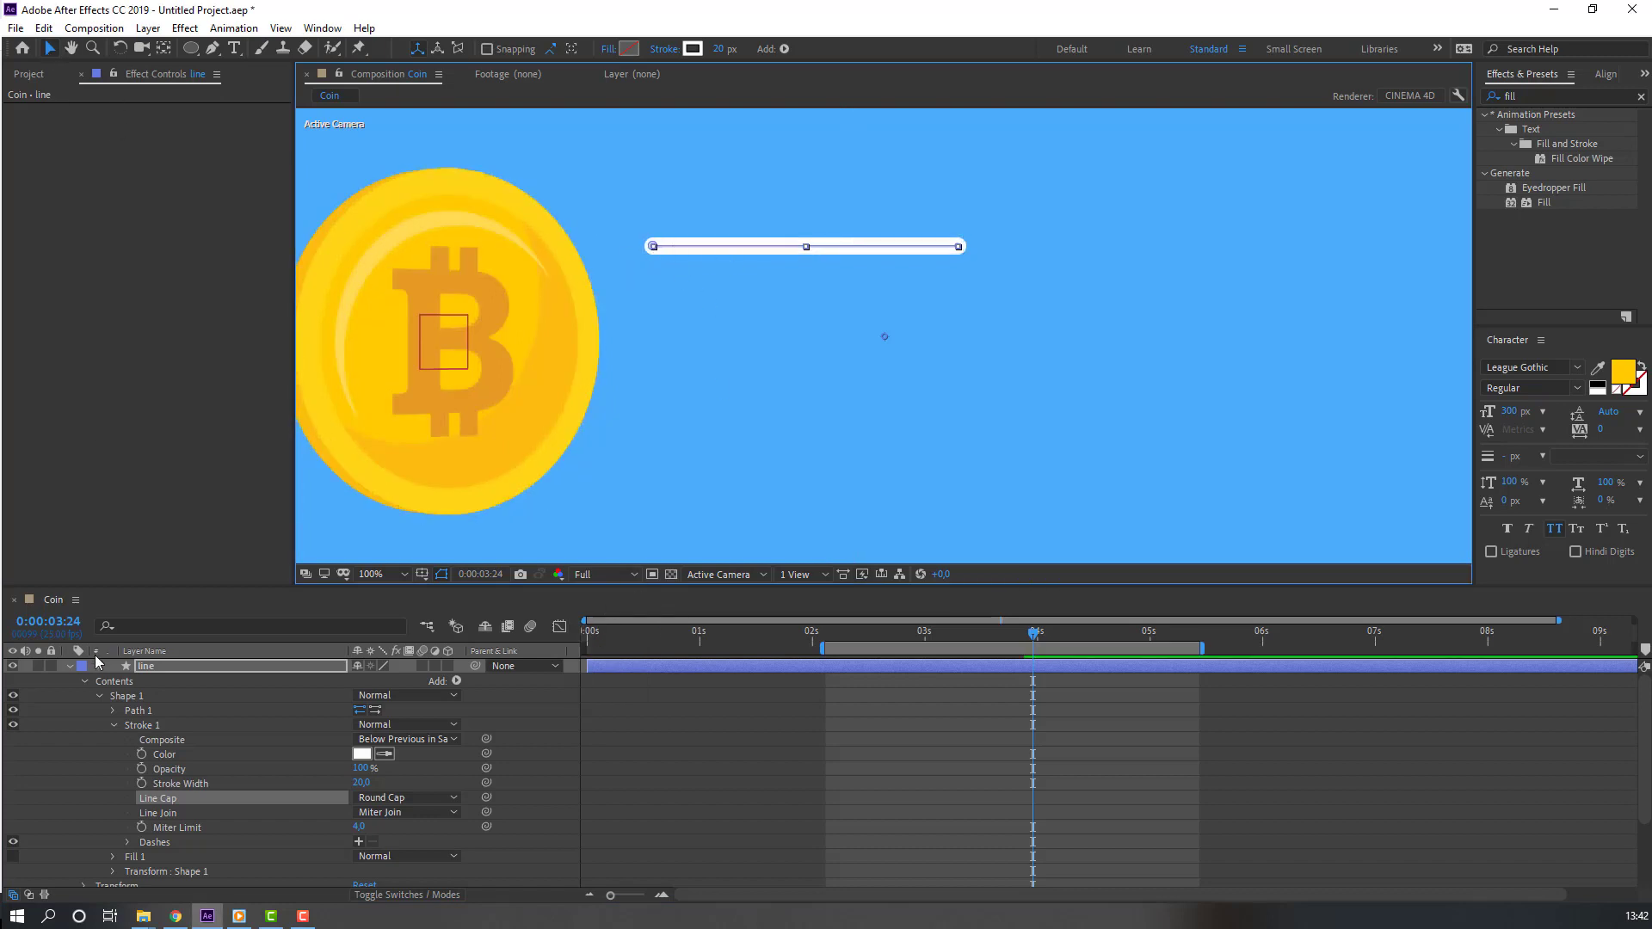
Step: Solo the line layer and add Trim Paths to it
{"action": "left_click", "coordinate": [38, 665]}
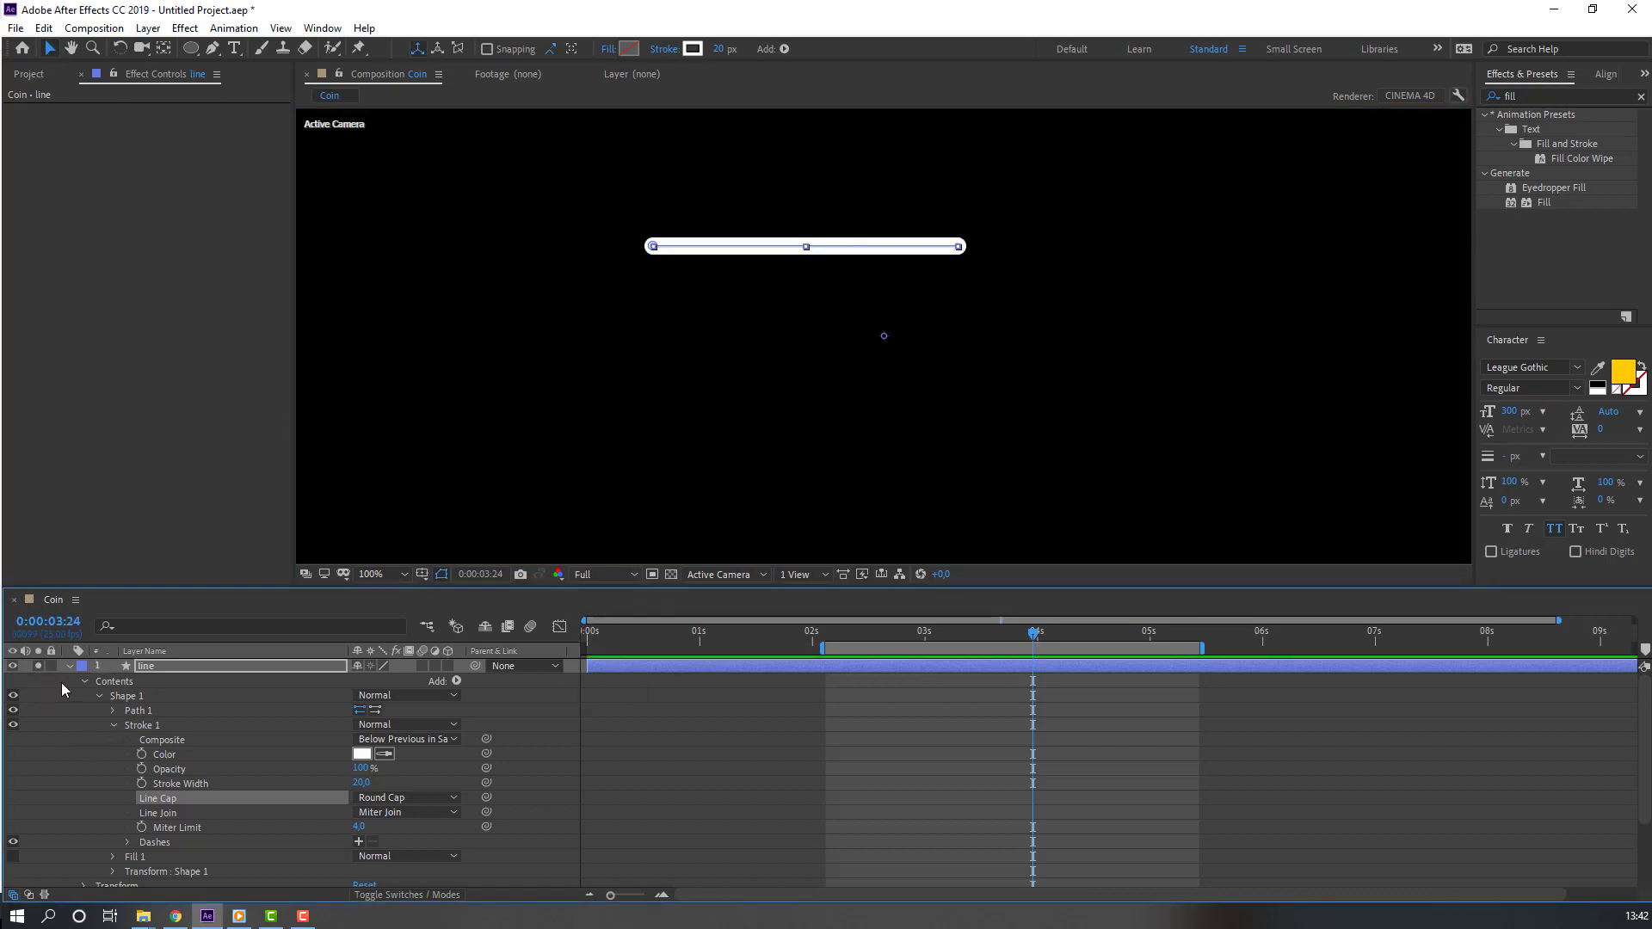
{"action": "key", "text": "comma"}
{"action": "left_click", "coordinate": [69, 666]}
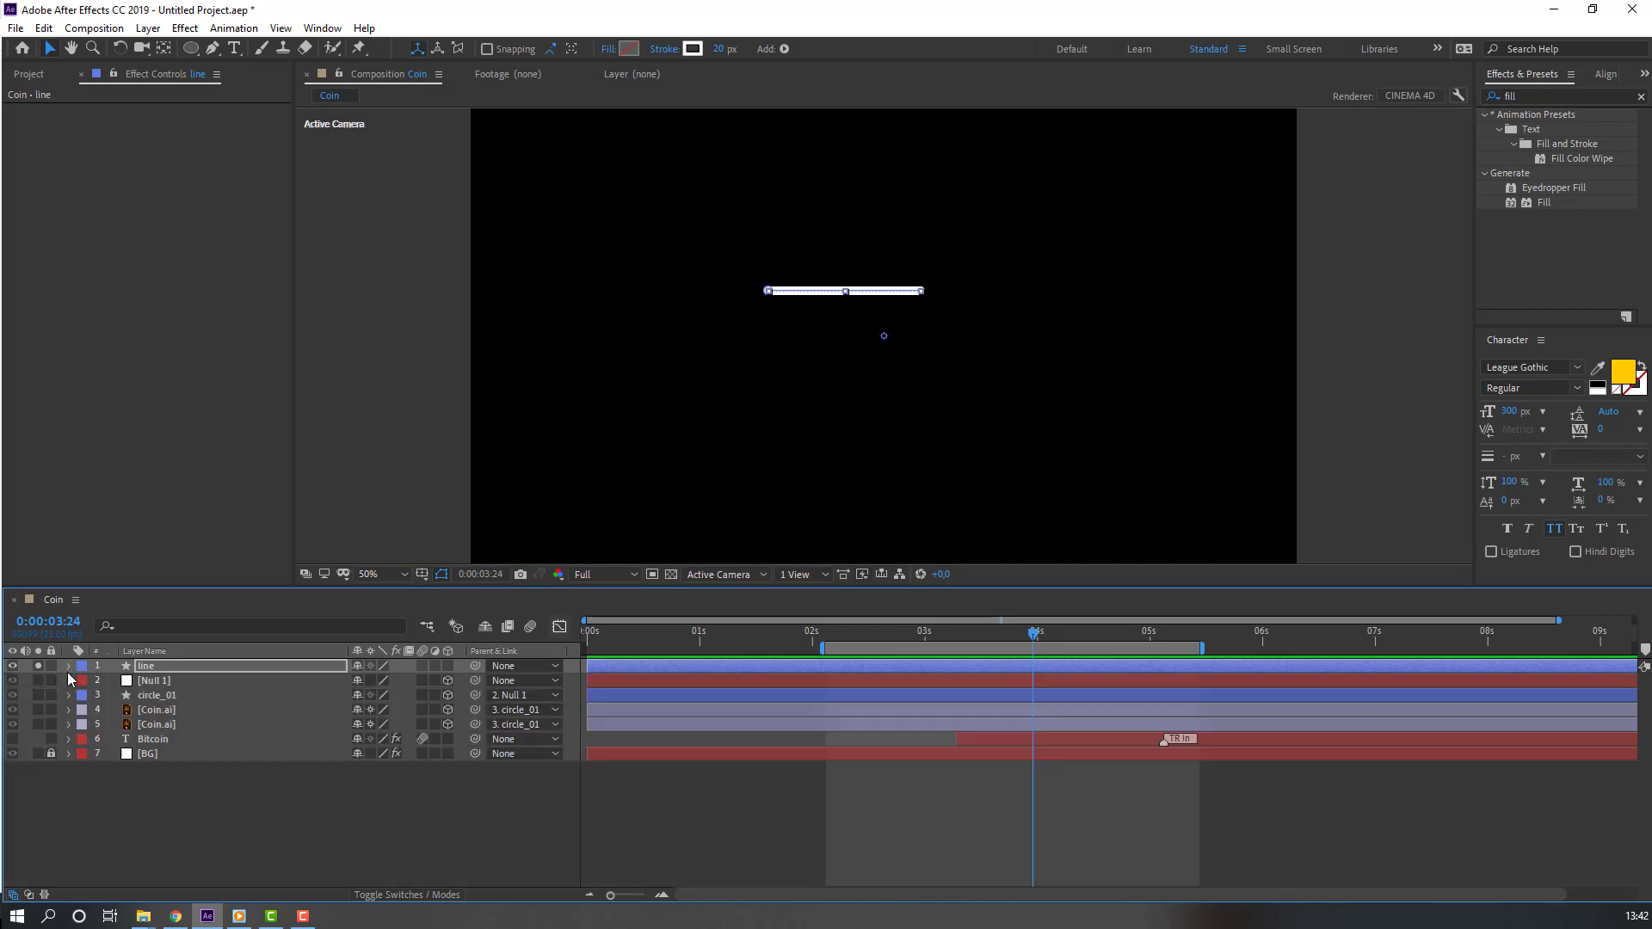
{"action": "left_click", "coordinate": [187, 669]}
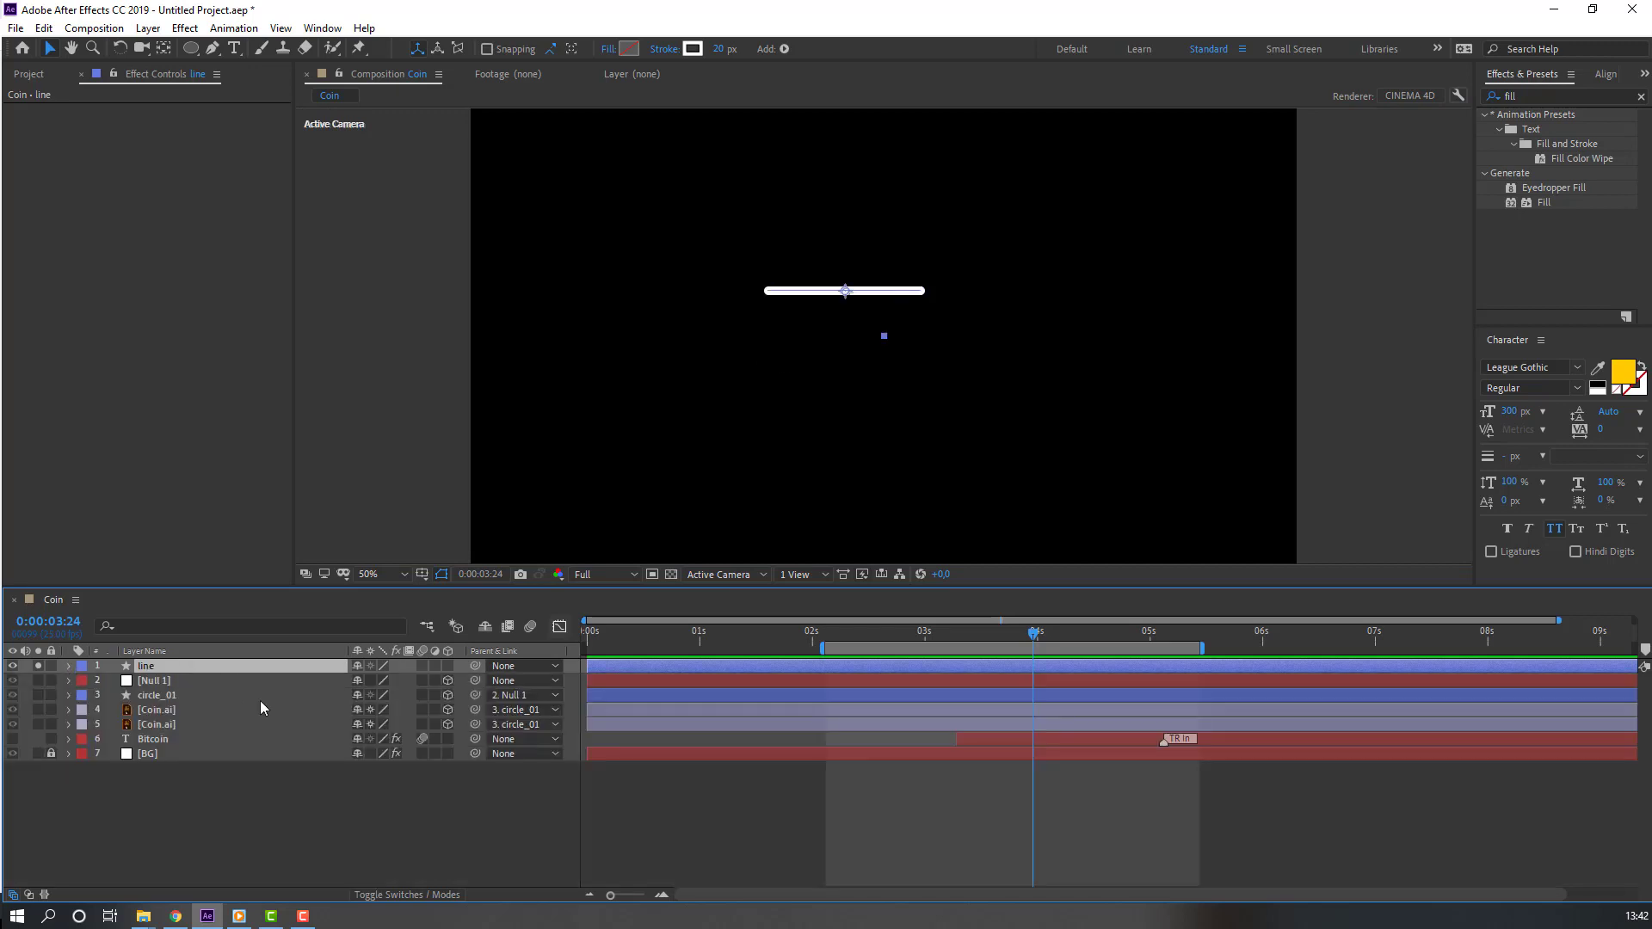
{"action": "left_click", "coordinate": [784, 48]}
{"action": "left_click", "coordinate": [852, 336]}
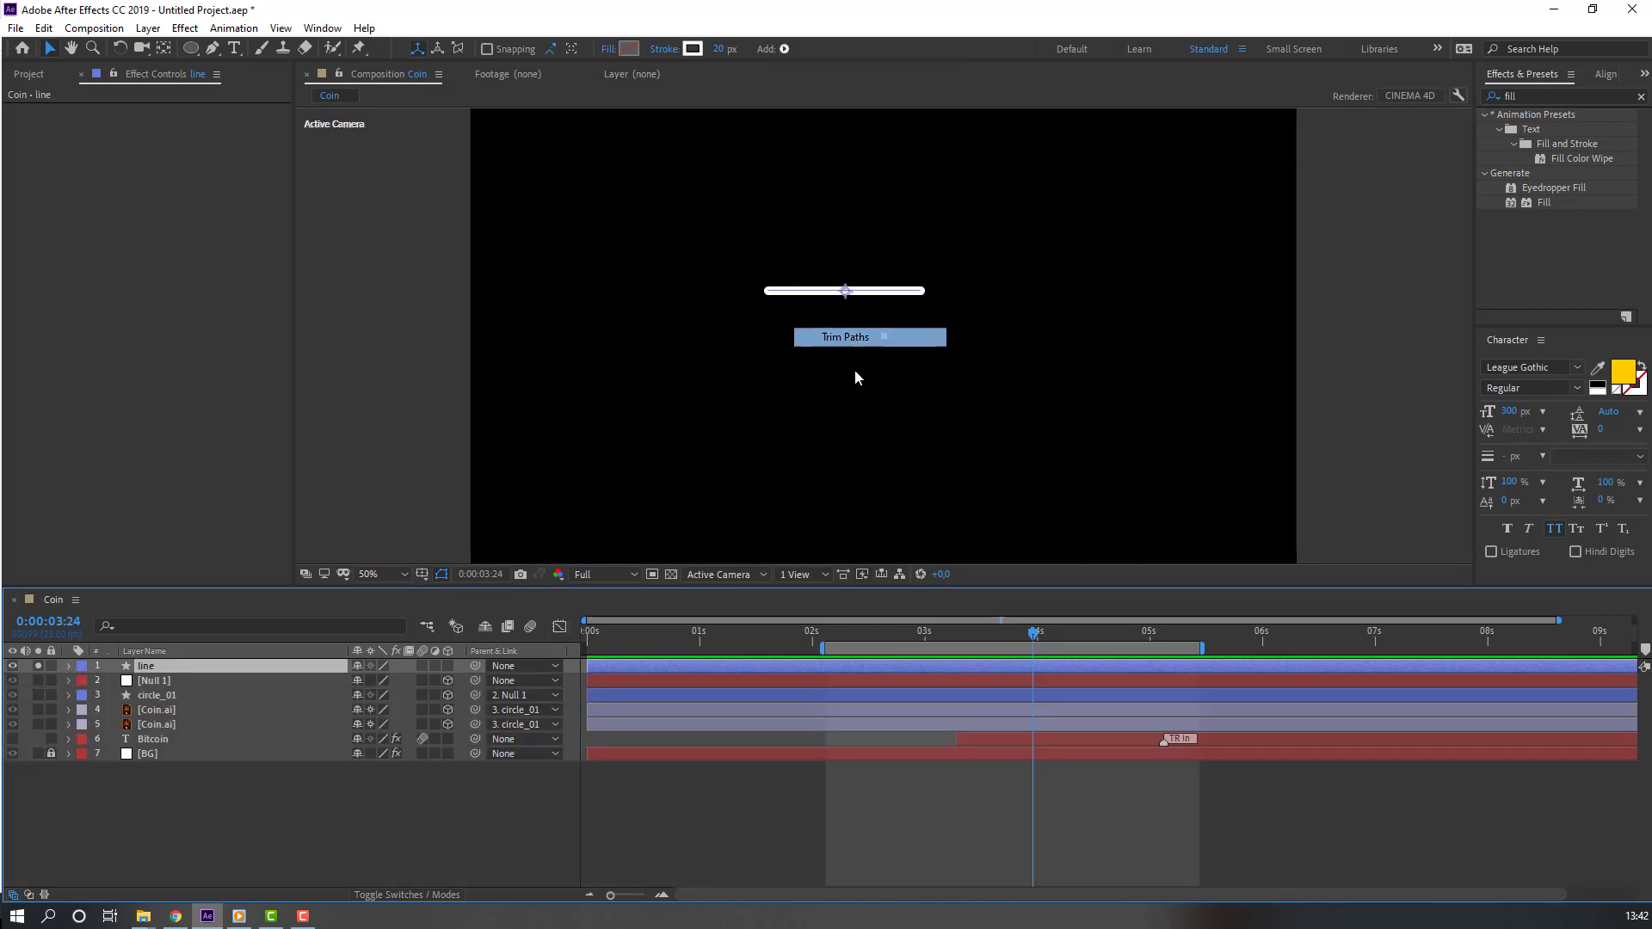
{"action": "scroll", "coordinate": [154, 785], "scroll_direction": "down", "scroll_amount": 2}
{"action": "scroll", "coordinate": [788, 789], "scroll_direction": "up", "scroll_amount": 2}
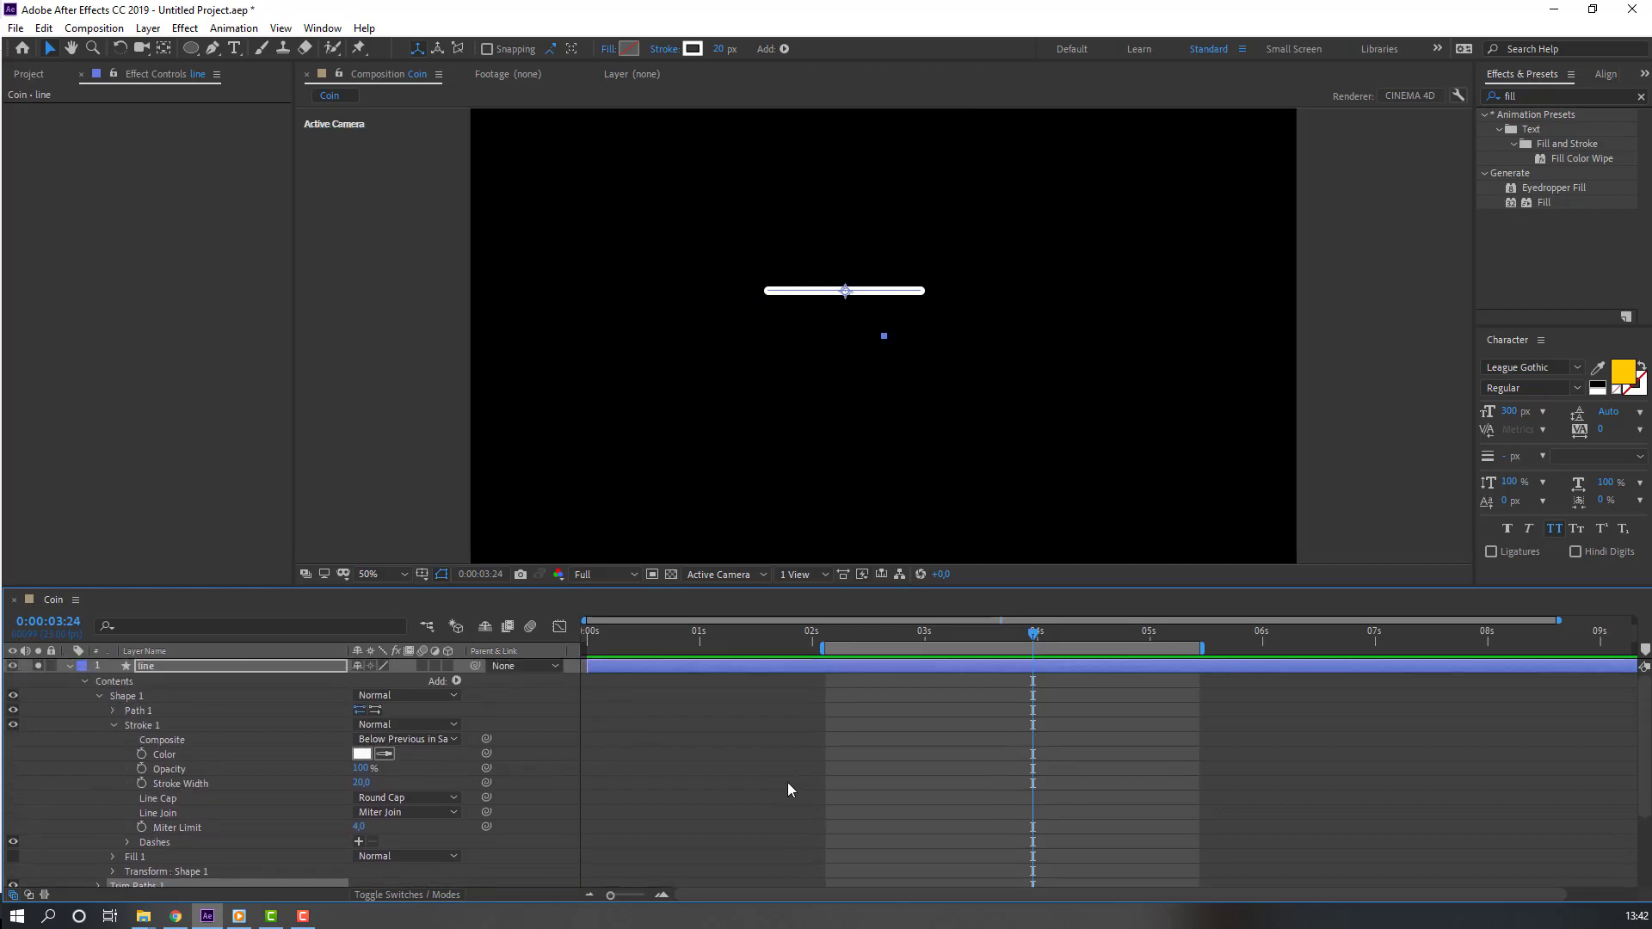
Step: Return the current time to 0:00:00:00 and move the work area to the start of the timeline
{"action": "left_click_drag", "start_coordinate": [667, 640], "coordinate": [577, 640]}
{"action": "scroll", "coordinate": [648, 771], "scroll_direction": "down", "scroll_amount": 2}
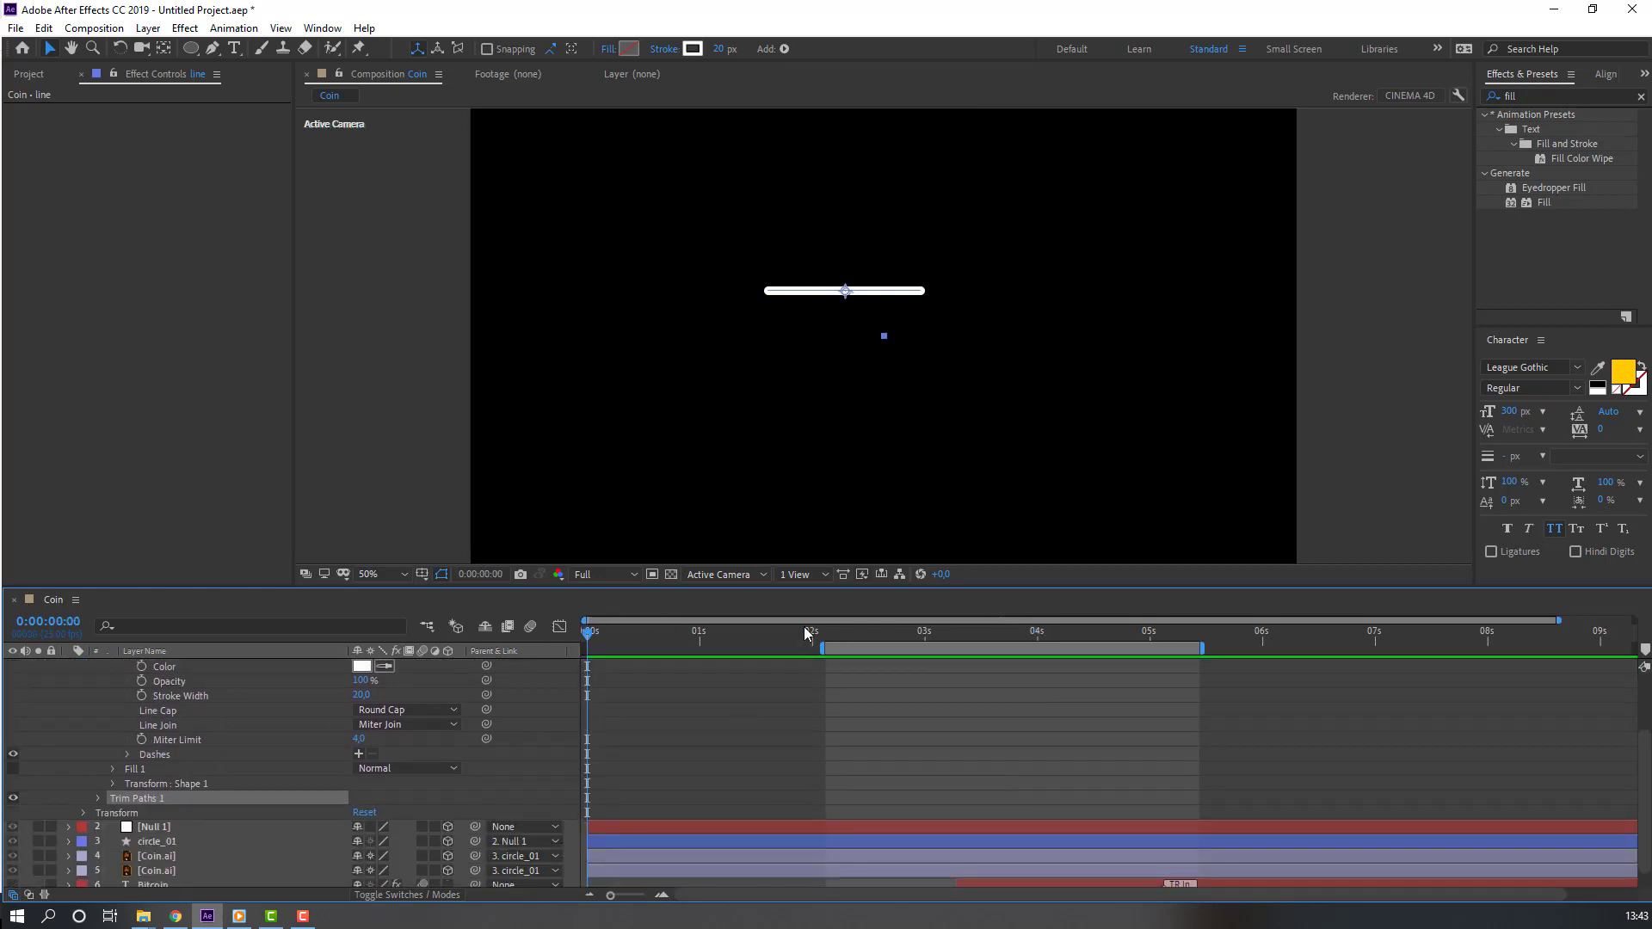
{"action": "left_click_drag", "start_coordinate": [860, 648], "coordinate": [626, 648]}
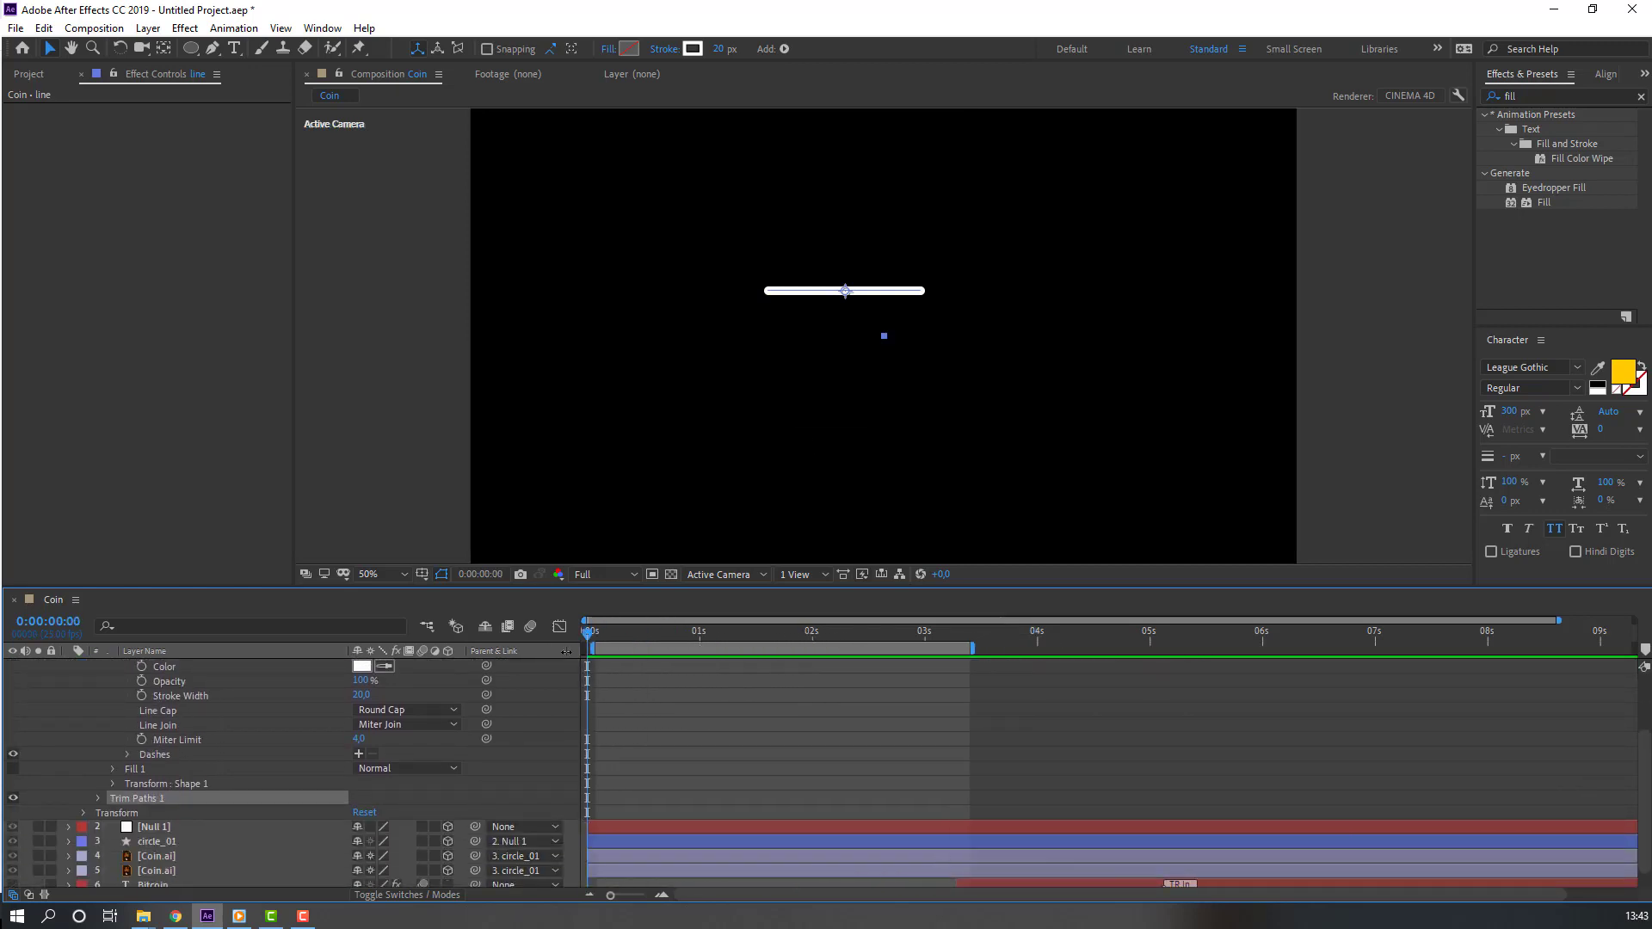
{"action": "left_click", "coordinate": [59, 822]}
Step: Set the Trim Paths End to 0% and keyframe it at 0:00:00:00
{"action": "left_click", "coordinate": [98, 798]}
{"action": "scroll", "coordinate": [74, 803], "scroll_direction": "down", "scroll_amount": 1}
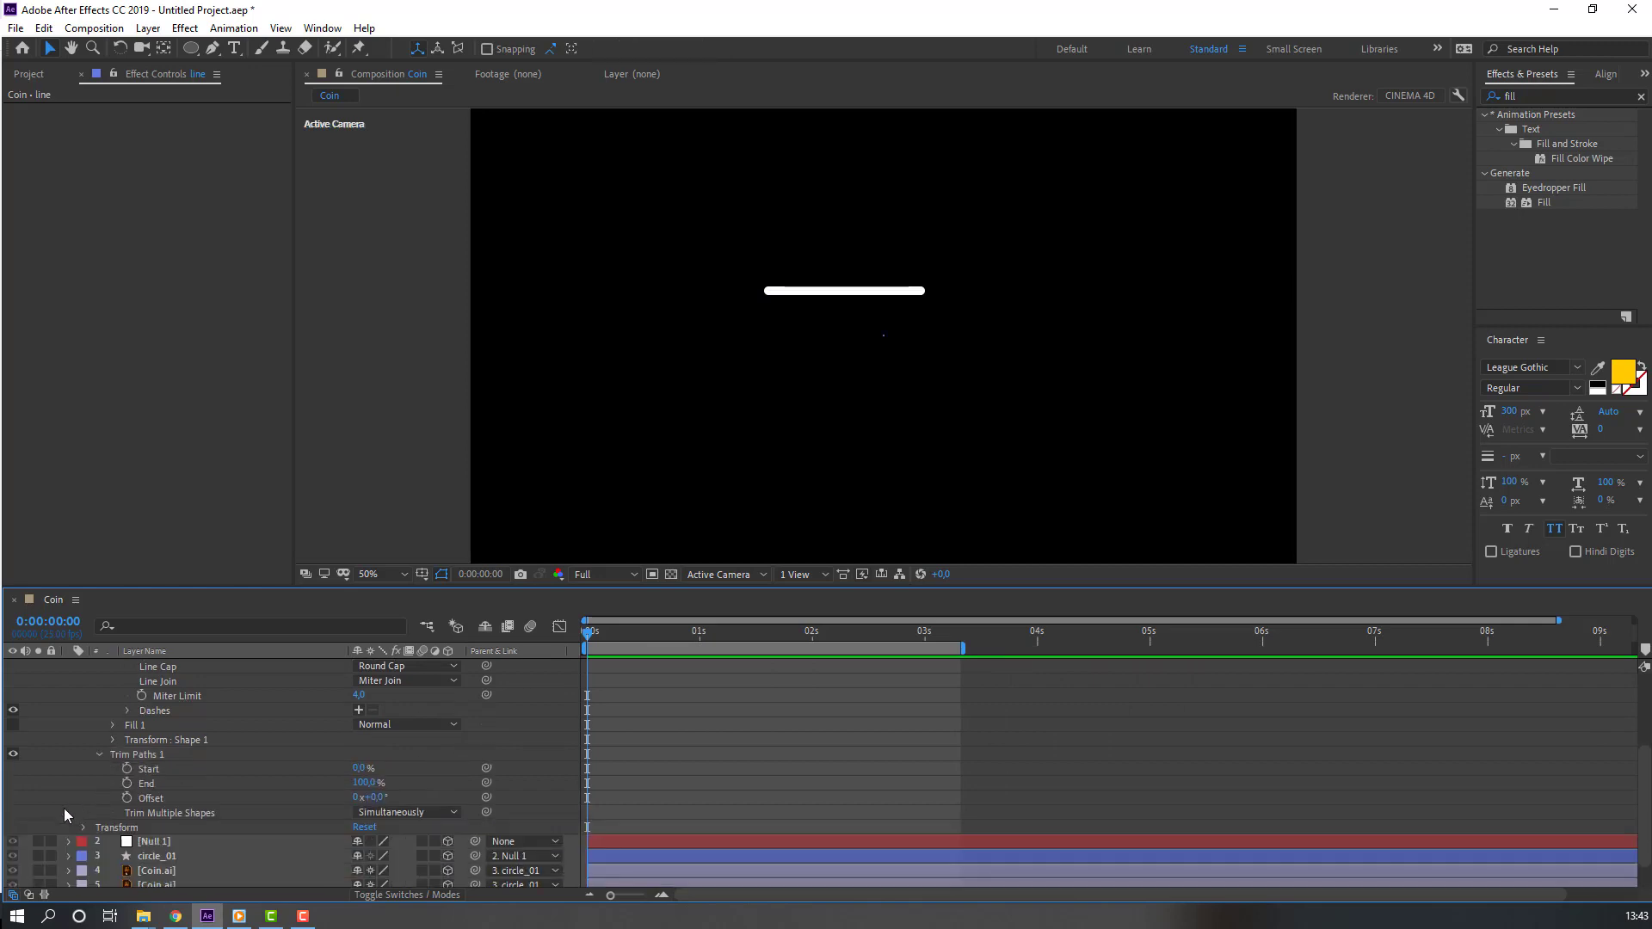
{"action": "left_click", "coordinate": [365, 783]}
{"action": "type", "text": "0"}
{"action": "key", "text": "Return"}
{"action": "left_click", "coordinate": [126, 783]}
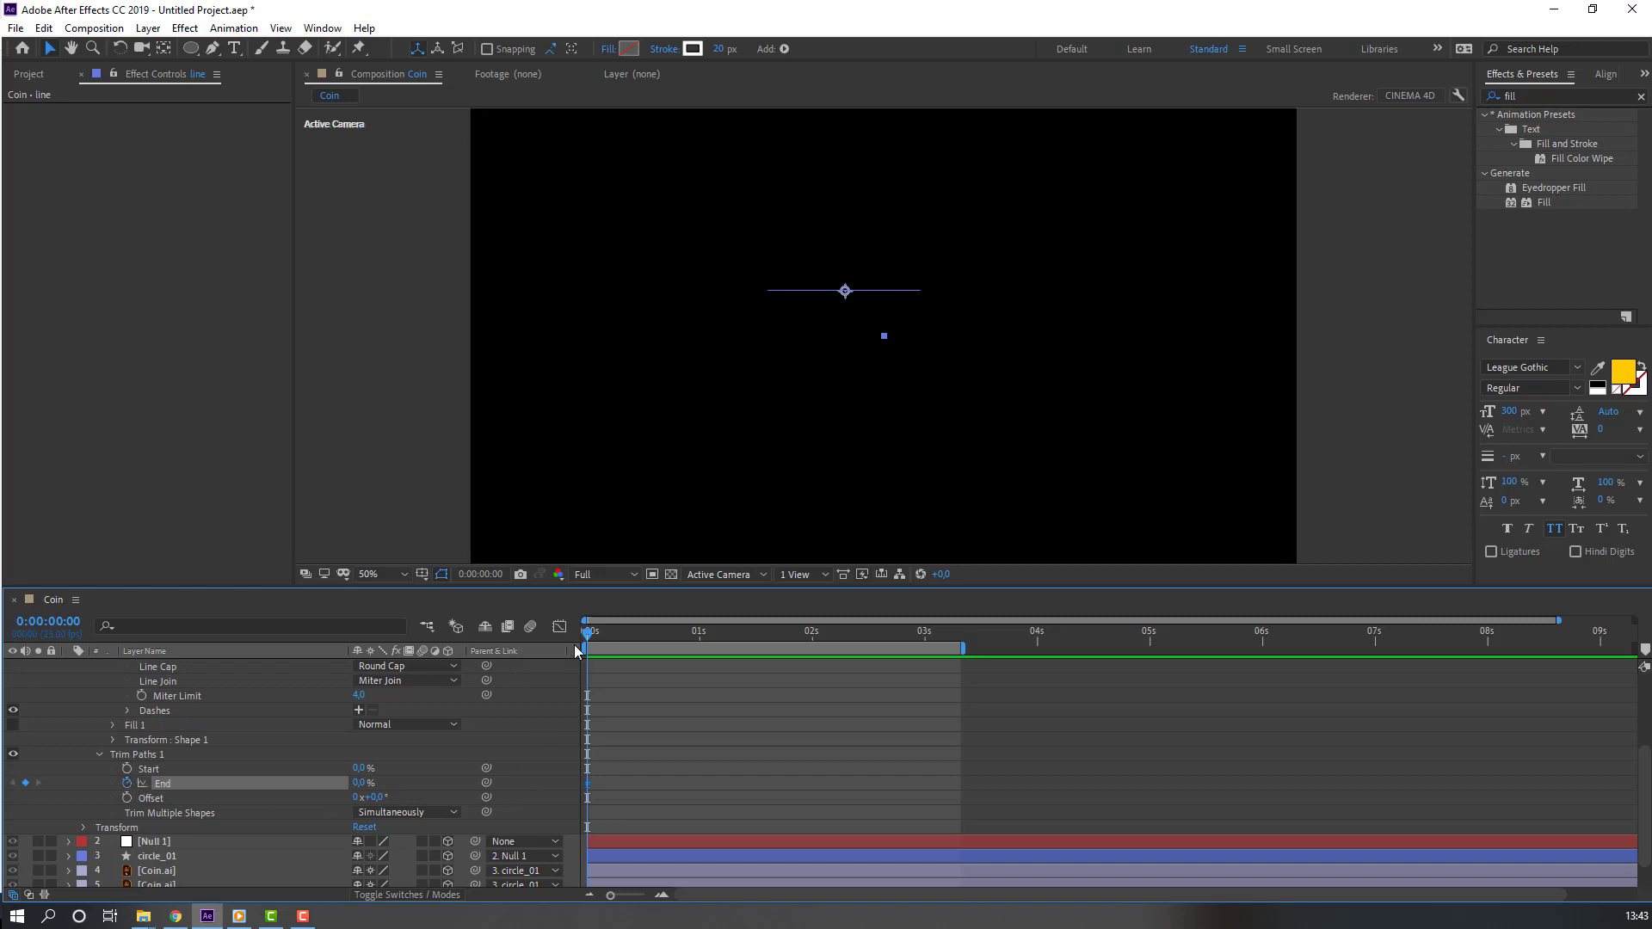
Step: At 0:00:00:10, set the Trim Paths End to 100%
{"action": "left_click_drag", "start_coordinate": [588, 645], "coordinate": [628, 647]}
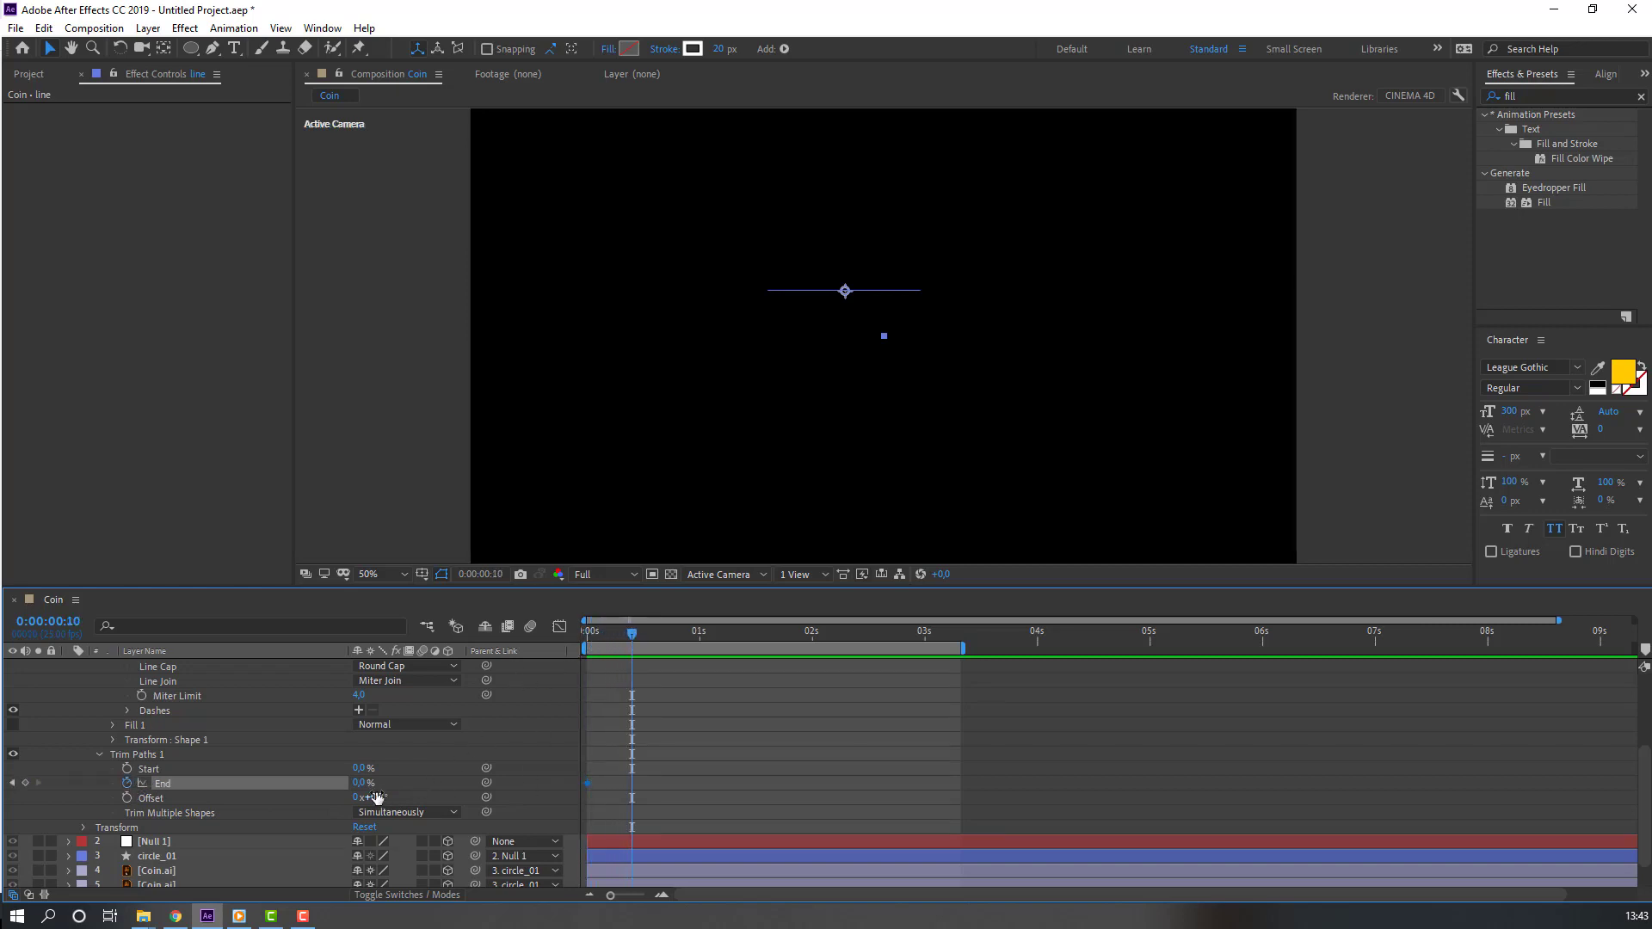
{"action": "left_click", "coordinate": [361, 783]}
{"action": "type", "text": "100"}
{"action": "key", "text": "Return"}
Step: Keyframe the Trim Paths Start from 0% at about 0:00:00:06 to 100% at 0:00:00:15
{"action": "mouse_move", "coordinate": [625, 633]}
{"action": "left_mouse_down"}
{"action": "mouse_move", "coordinate": [580, 635]}
{"action": "mouse_move", "coordinate": [655, 638]}
{"action": "left_mouse_up"}
{"action": "left_click", "coordinate": [126, 770]}
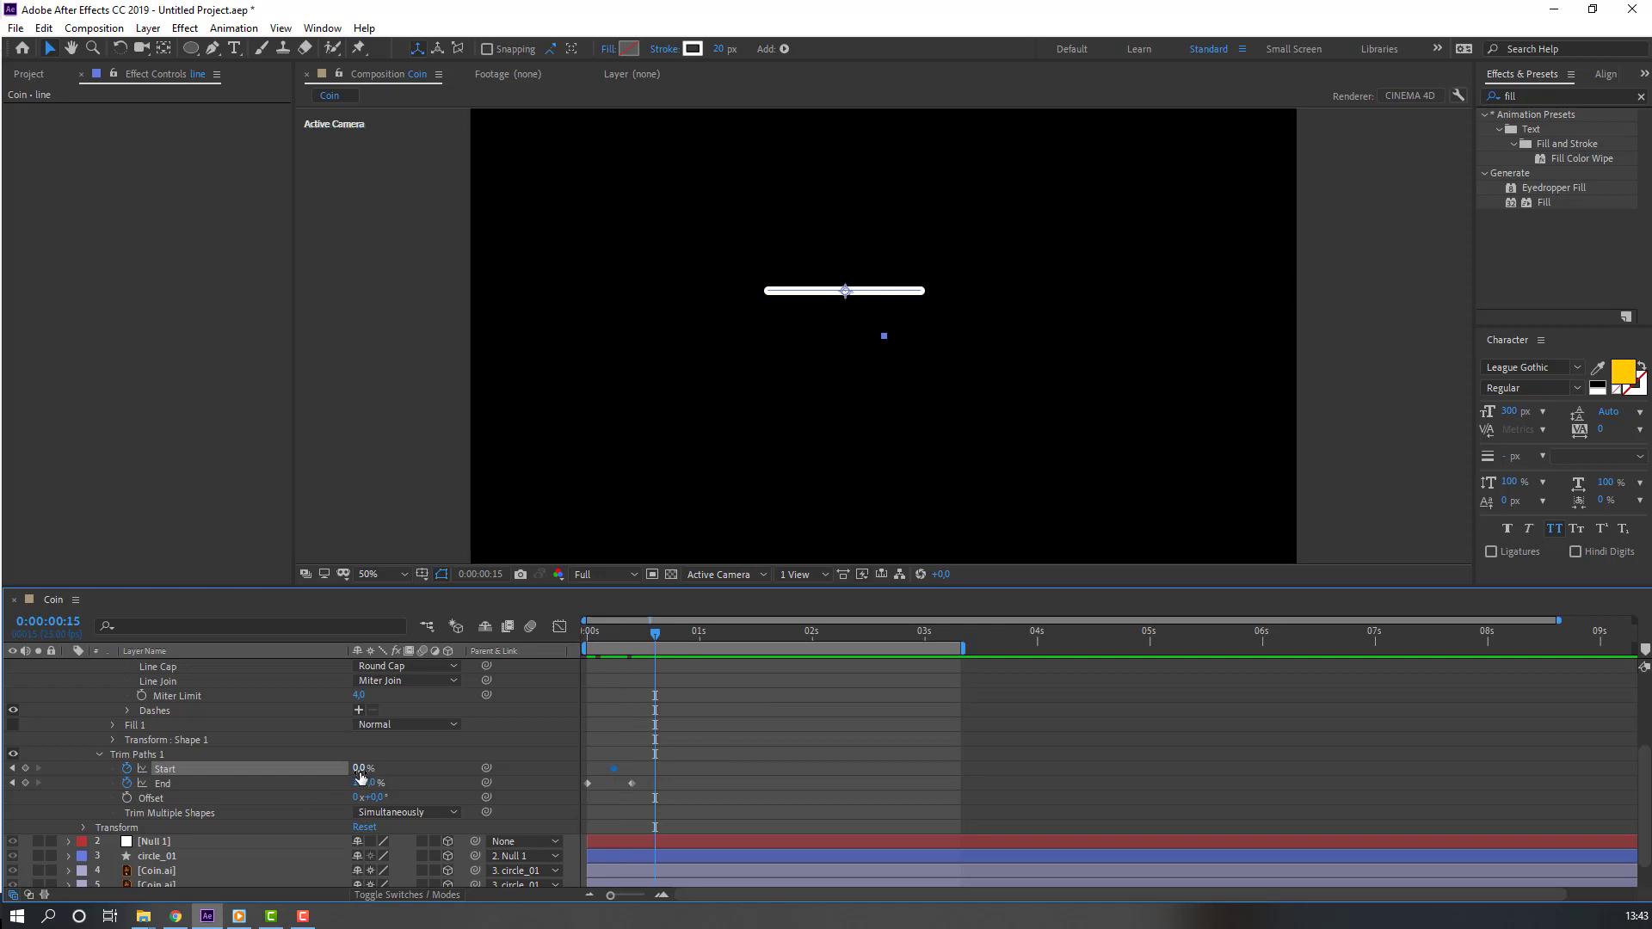
{"action": "left_click", "coordinate": [359, 770]}
{"action": "type", "text": "100"}
{"action": "key", "text": "Return"}
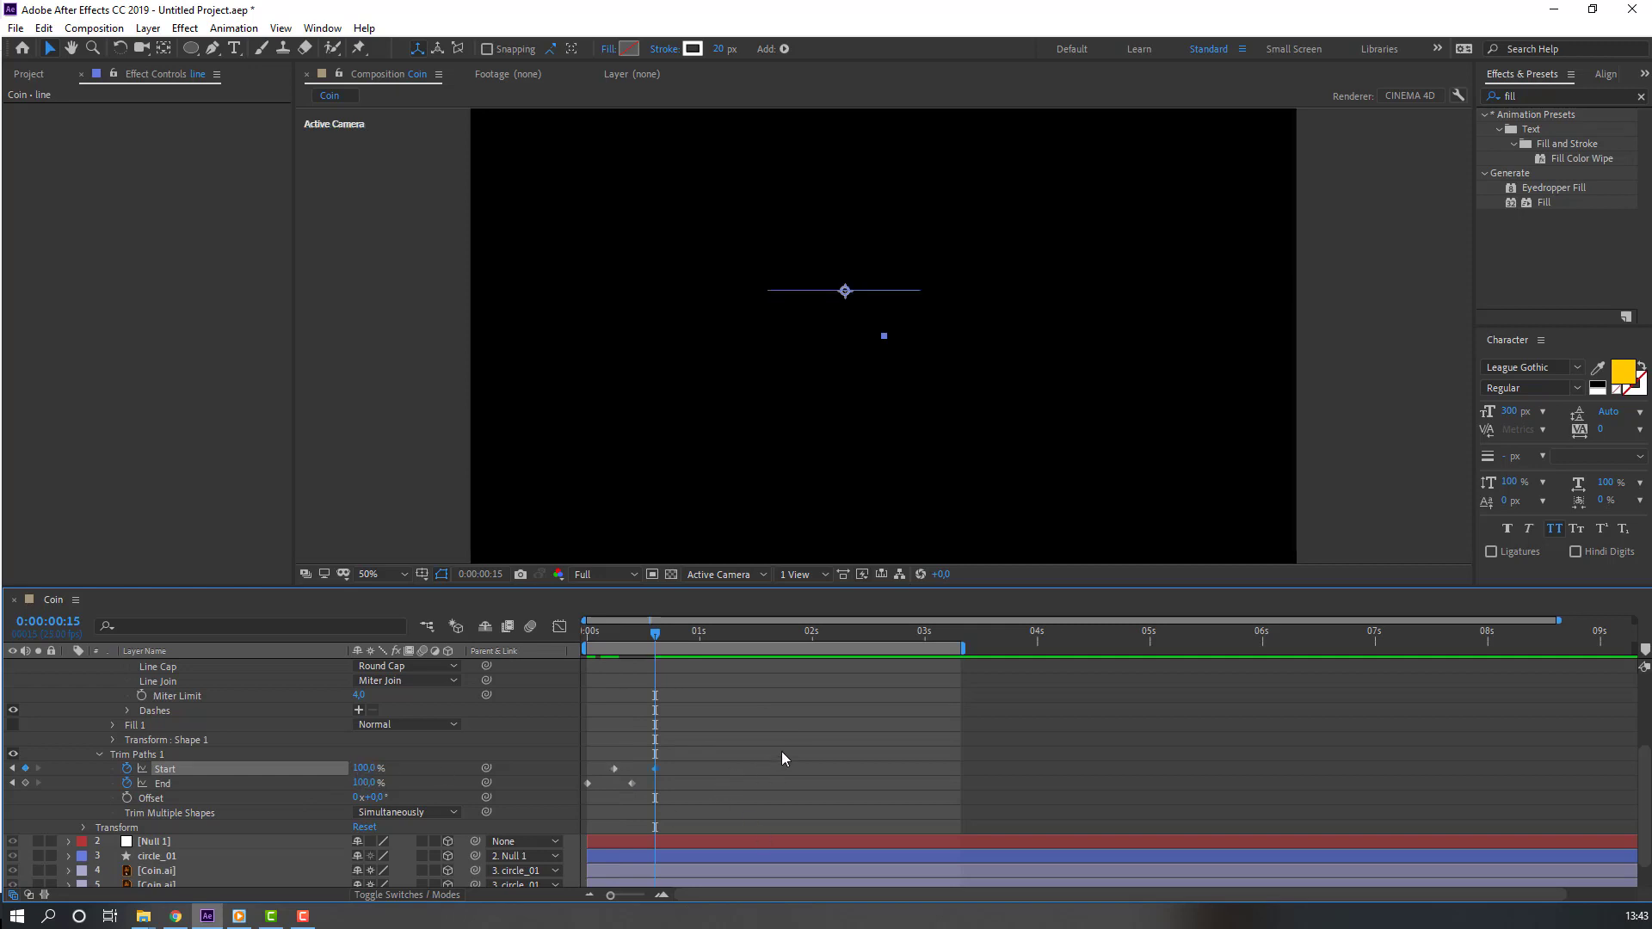
Step: Apply Easy Ease to all Trim Paths Start and End keyframes and preview the line animation
{"action": "left_click_drag", "start_coordinate": [782, 757], "coordinate": [586, 786]}
{"action": "right_click", "coordinate": [586, 786]}
{"action": "mouse_move", "coordinate": [740, 774]}
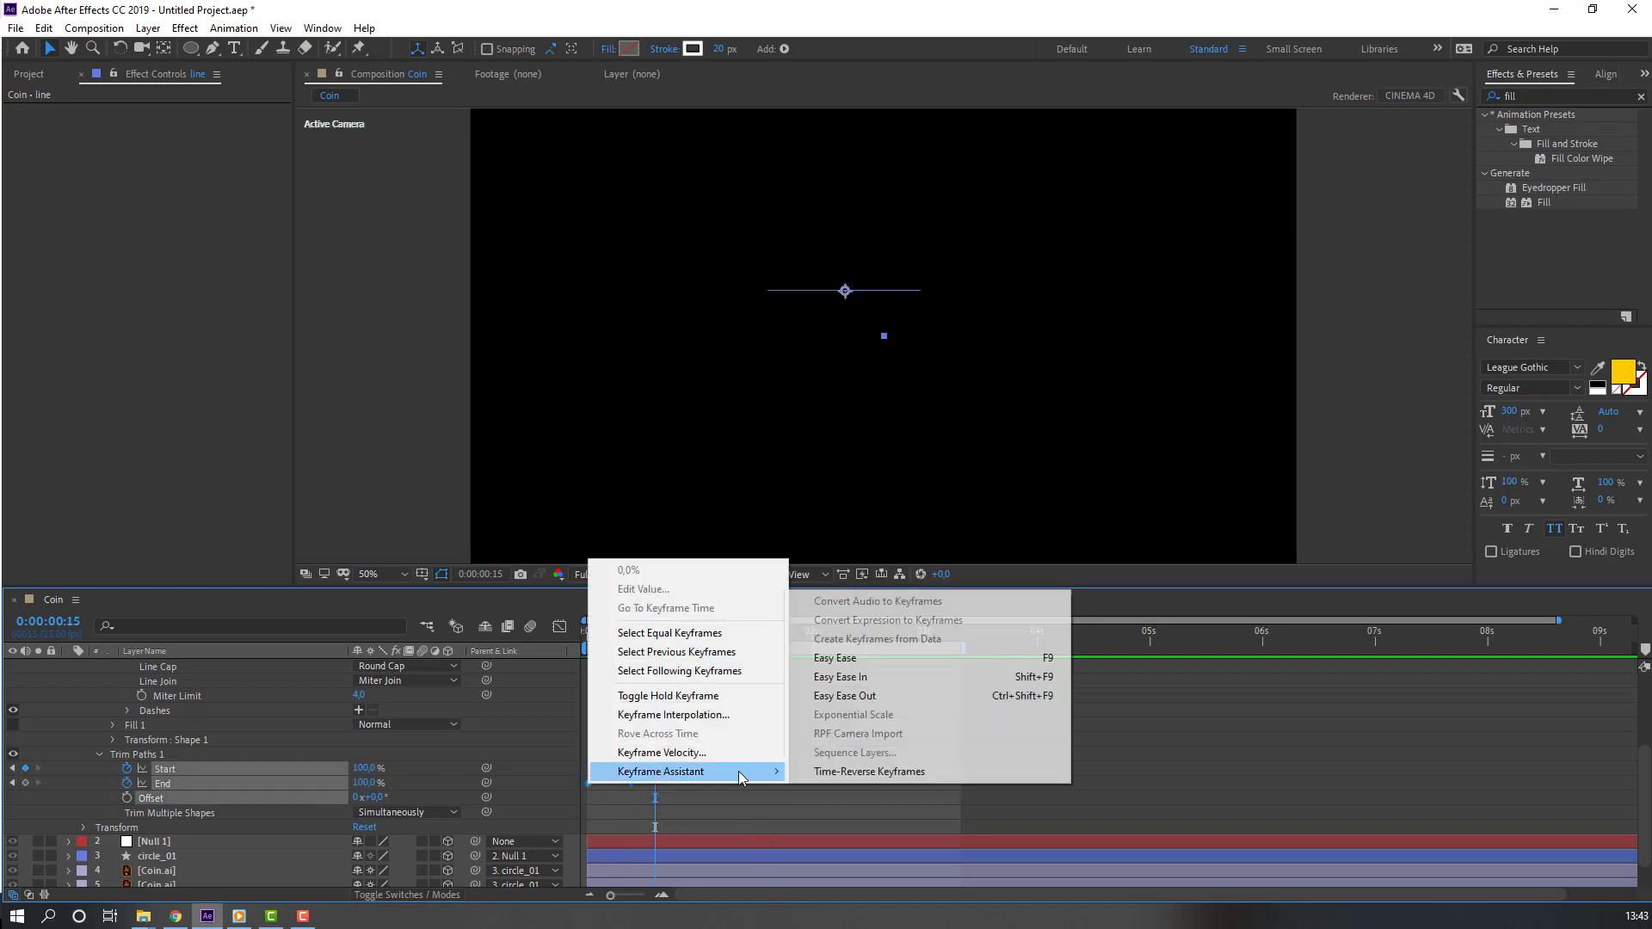
{"action": "left_click", "coordinate": [864, 658]}
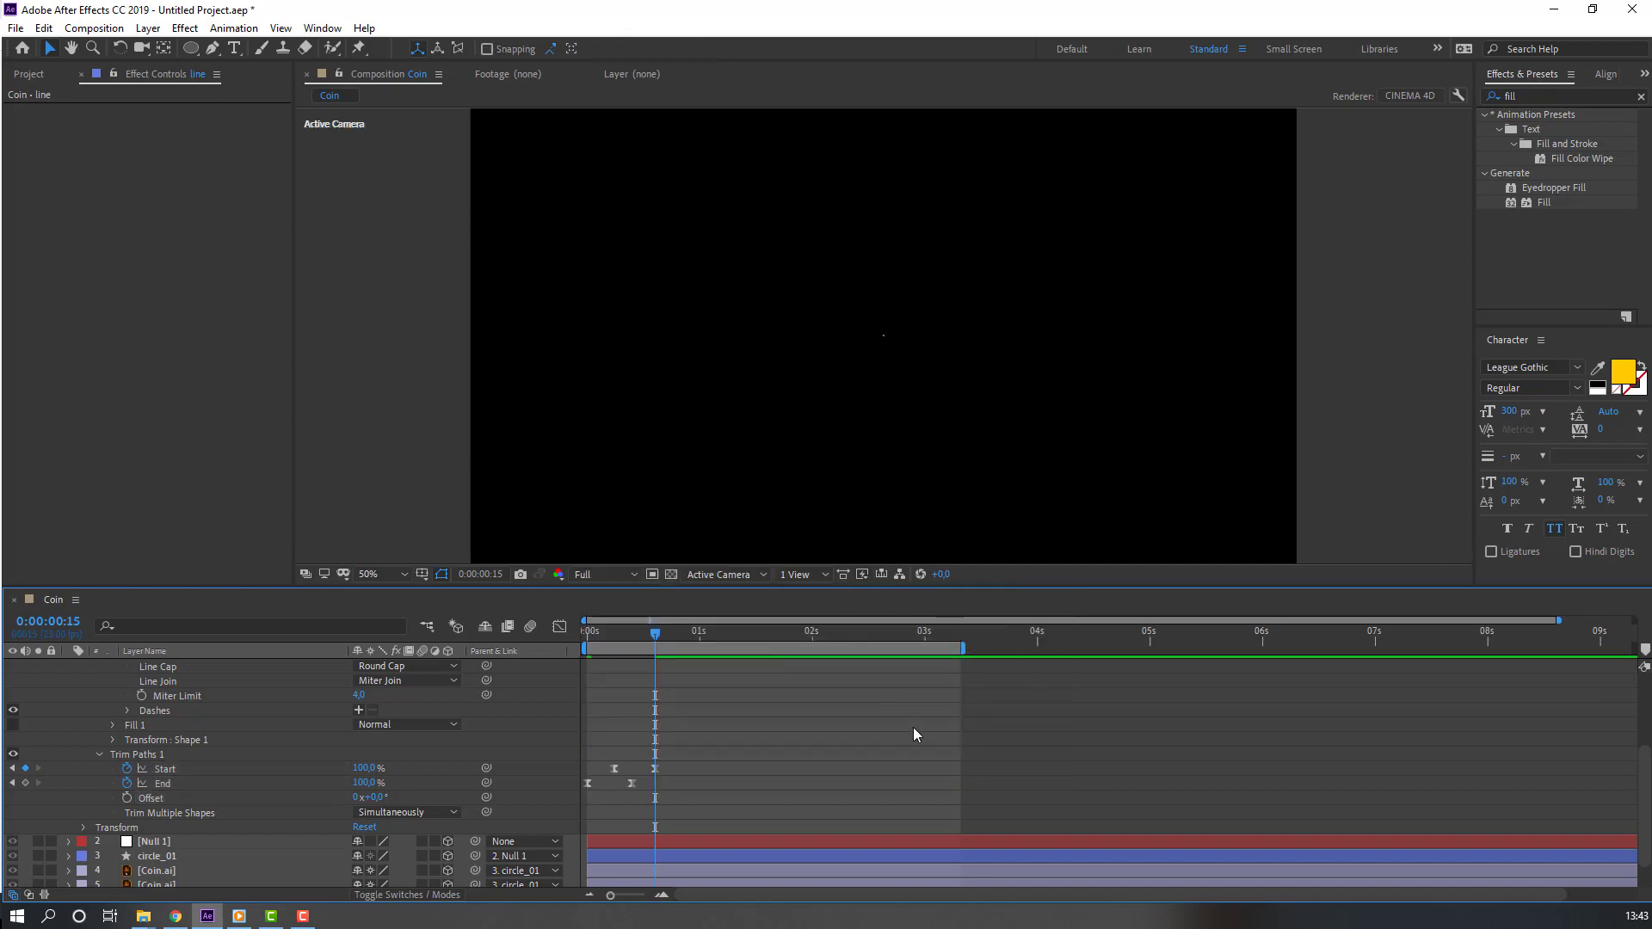
{"action": "key", "text": "space"}
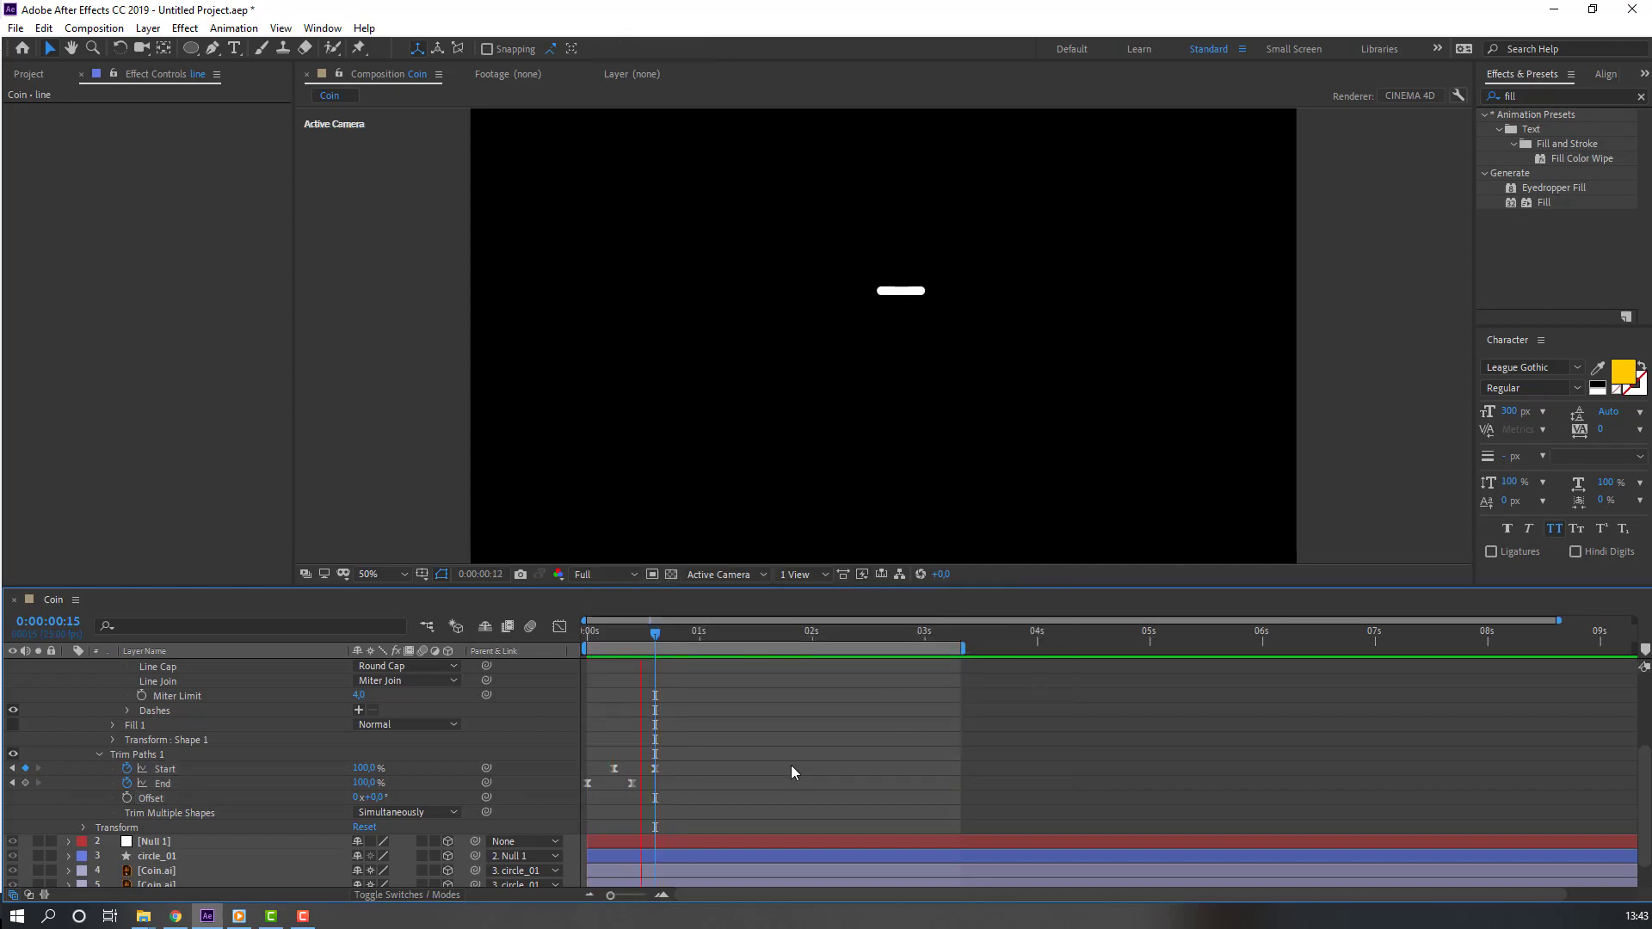
{"action": "key", "text": "space"}
{"action": "left_click_drag", "start_coordinate": [628, 637], "coordinate": [587, 628]}
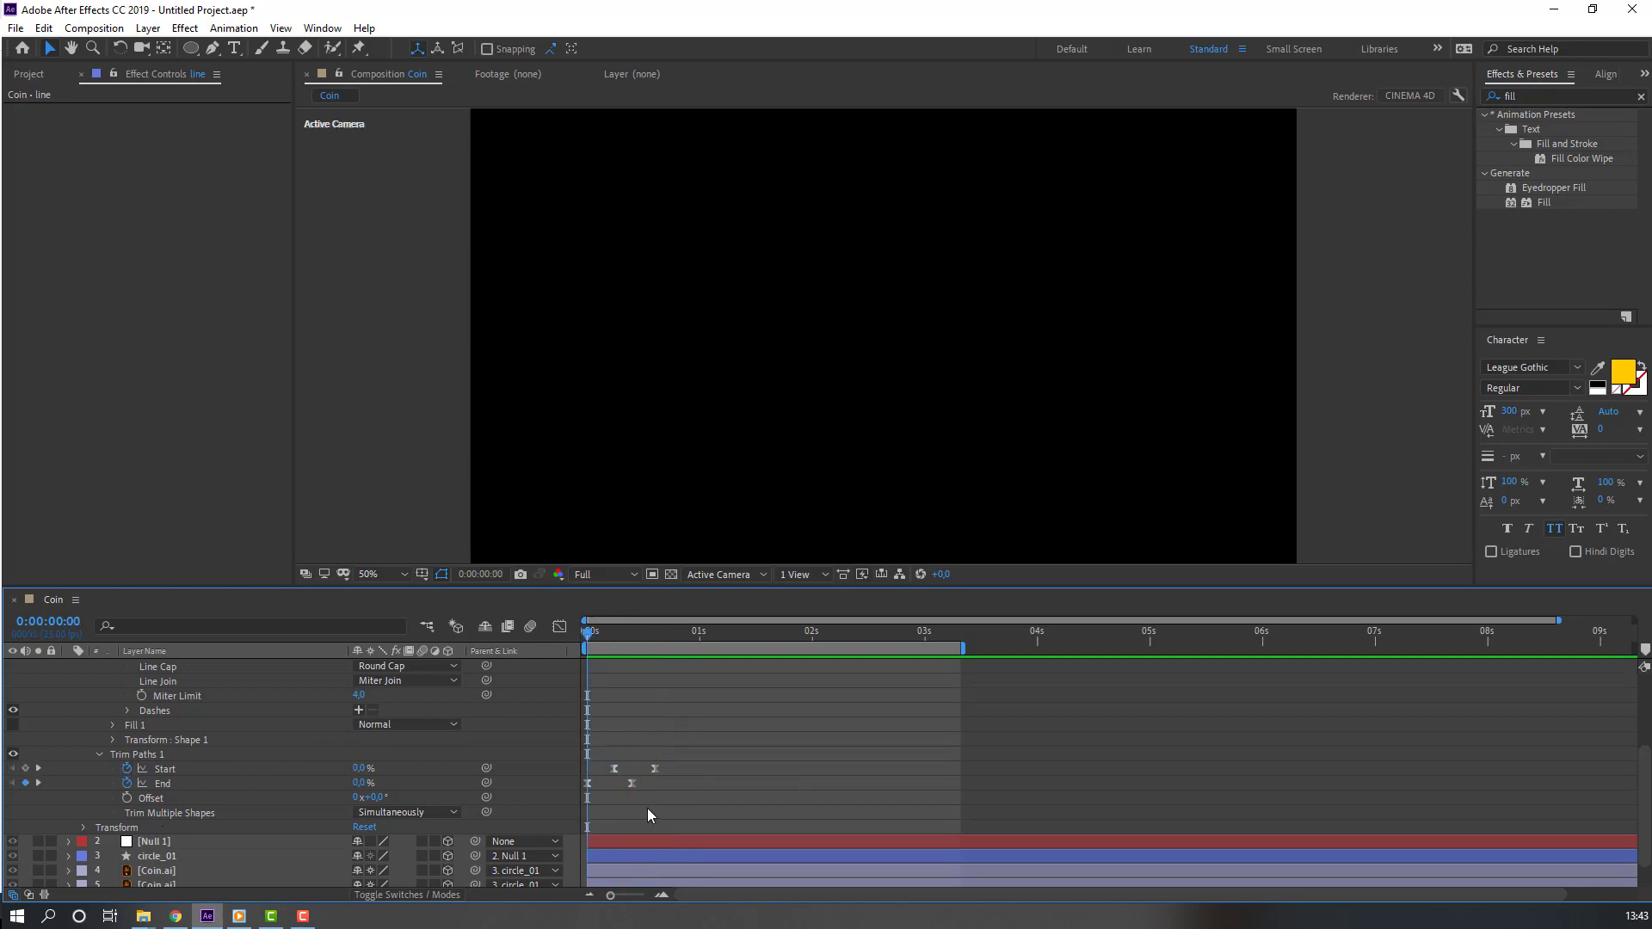
{"action": "mouse_move", "coordinate": [607, 631]}
{"action": "left_mouse_down"}
{"action": "mouse_move", "coordinate": [654, 632]}
{"action": "mouse_move", "coordinate": [605, 631]}
{"action": "left_mouse_up"}
{"action": "key", "text": "space"}
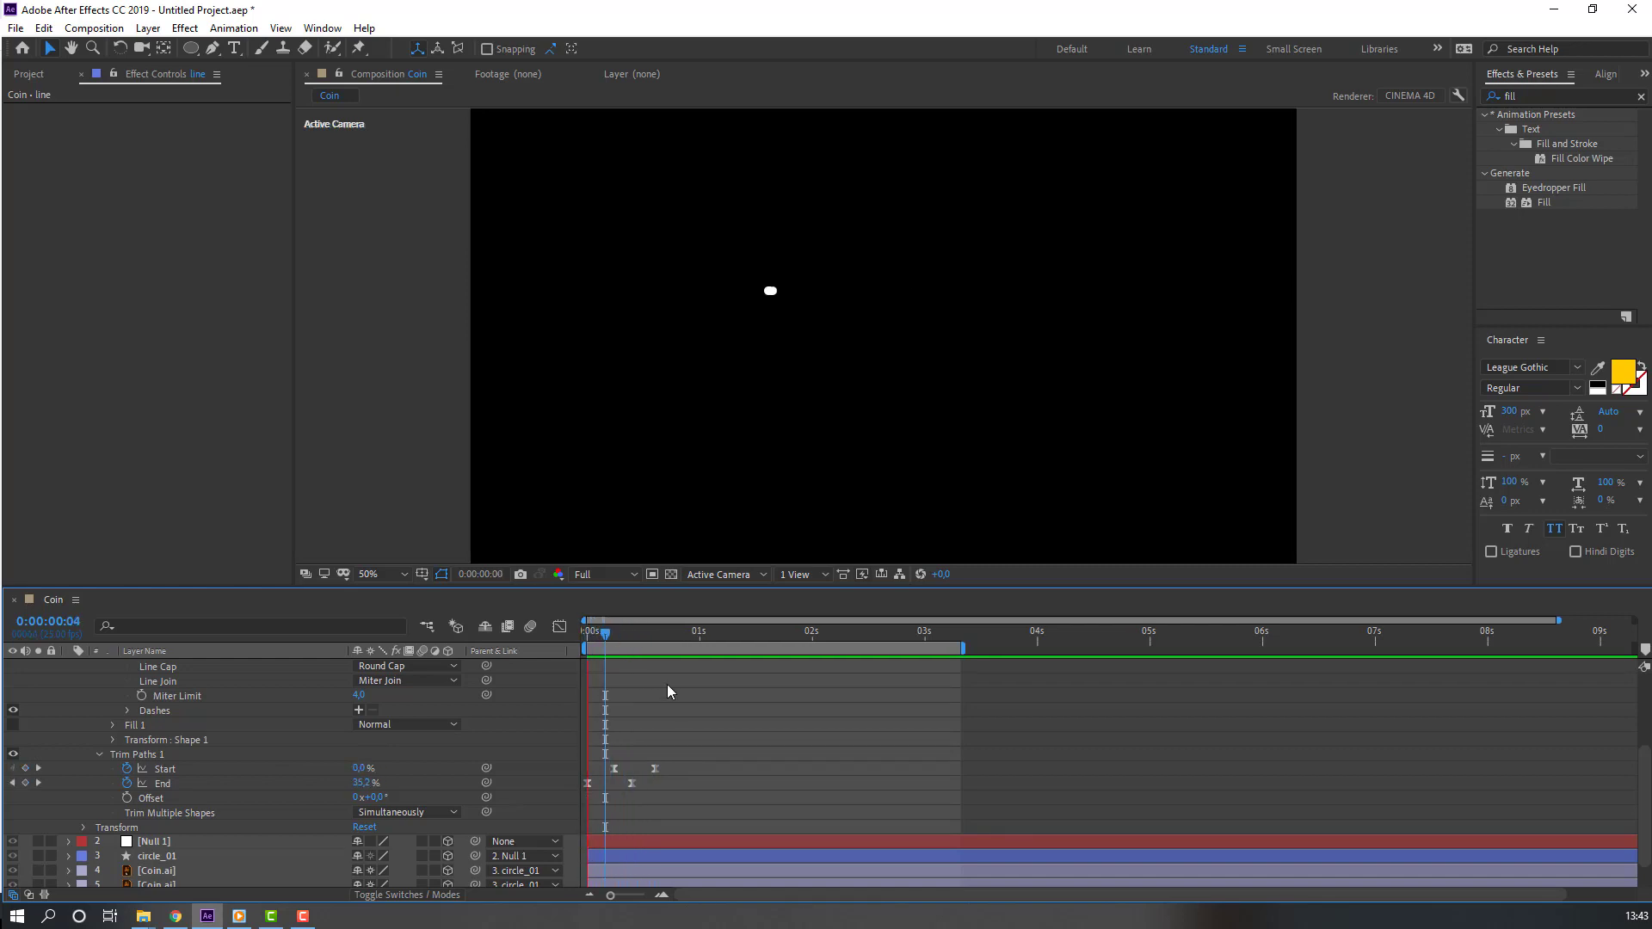
{"action": "key", "text": "space"}
Step: Reshape the Start and End speed curves in the Graph Editor so both begin slowly and peak later
{"action": "left_click_drag", "start_coordinate": [736, 759], "coordinate": [557, 803]}
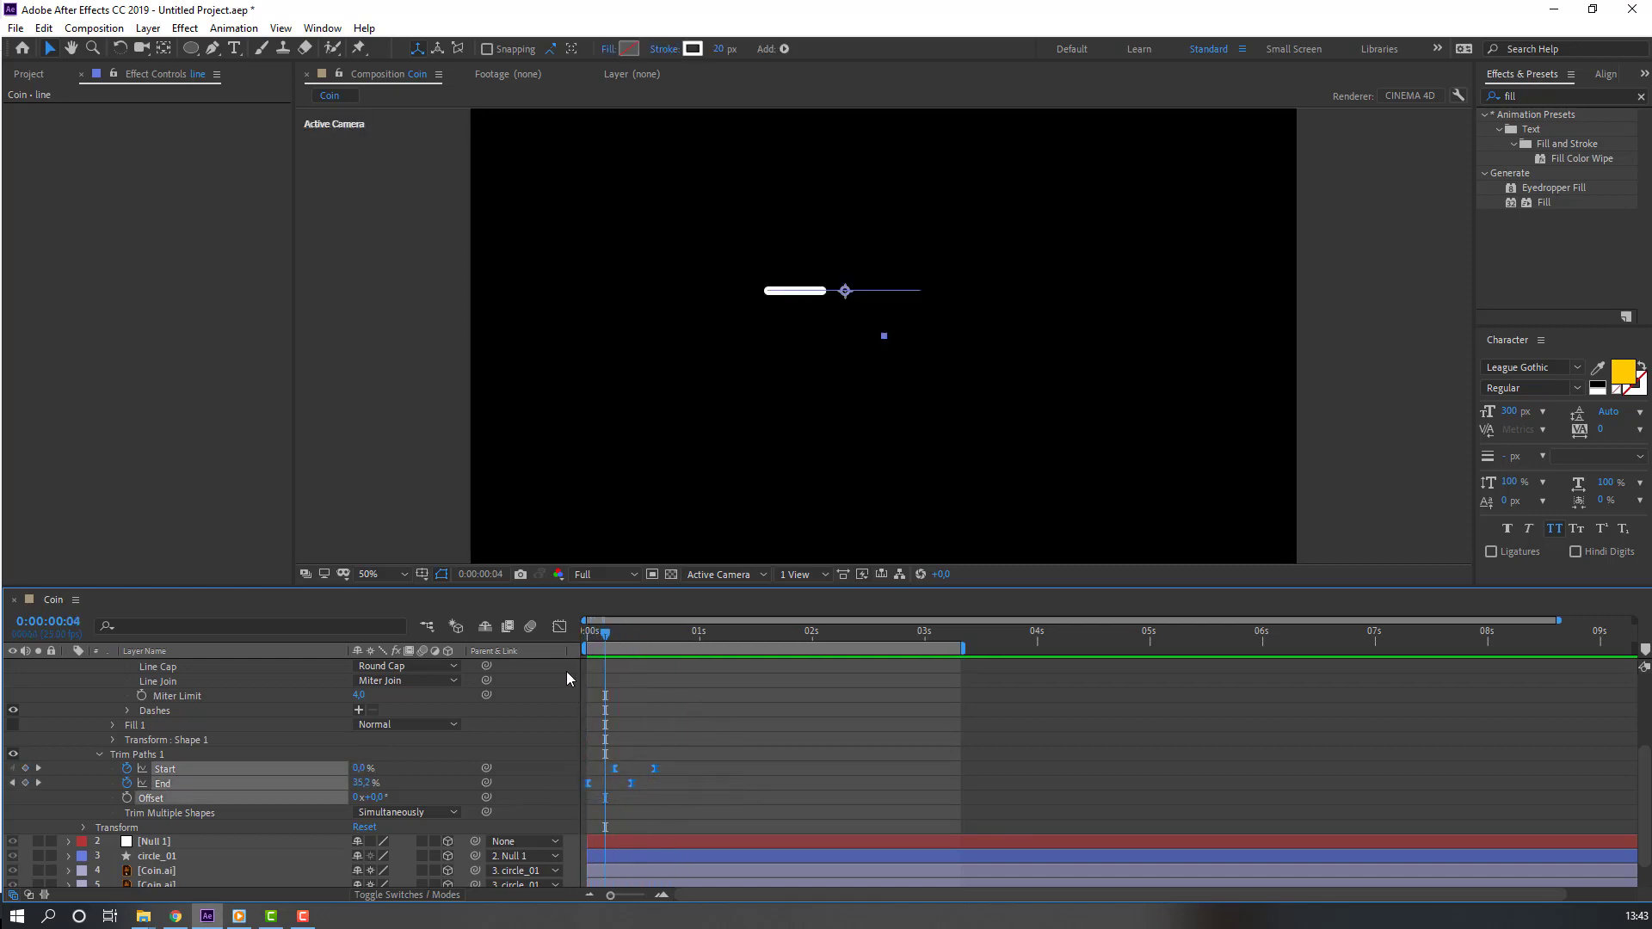
{"action": "key", "text": "shift+F3"}
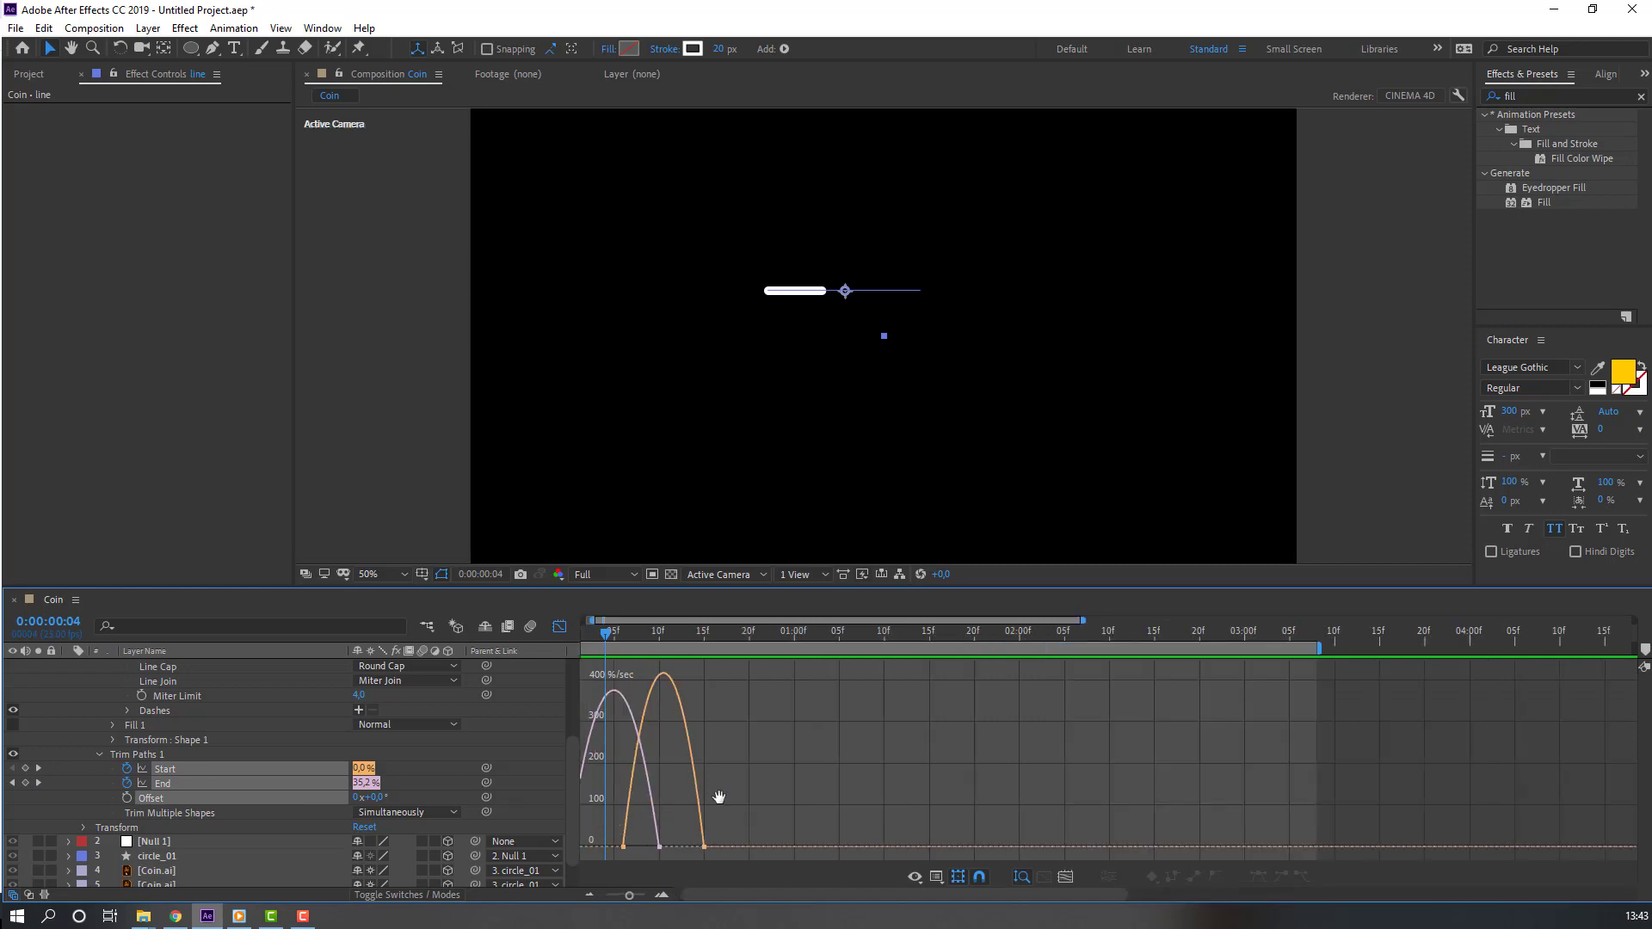
{"action": "left_click_drag", "start_coordinate": [719, 797], "coordinate": [737, 798]}
{"action": "mouse_move", "coordinate": [636, 843]}
{"action": "left_mouse_down"}
{"action": "mouse_move", "coordinate": [621, 859]}
{"action": "mouse_move", "coordinate": [616, 842]}
{"action": "left_mouse_up"}
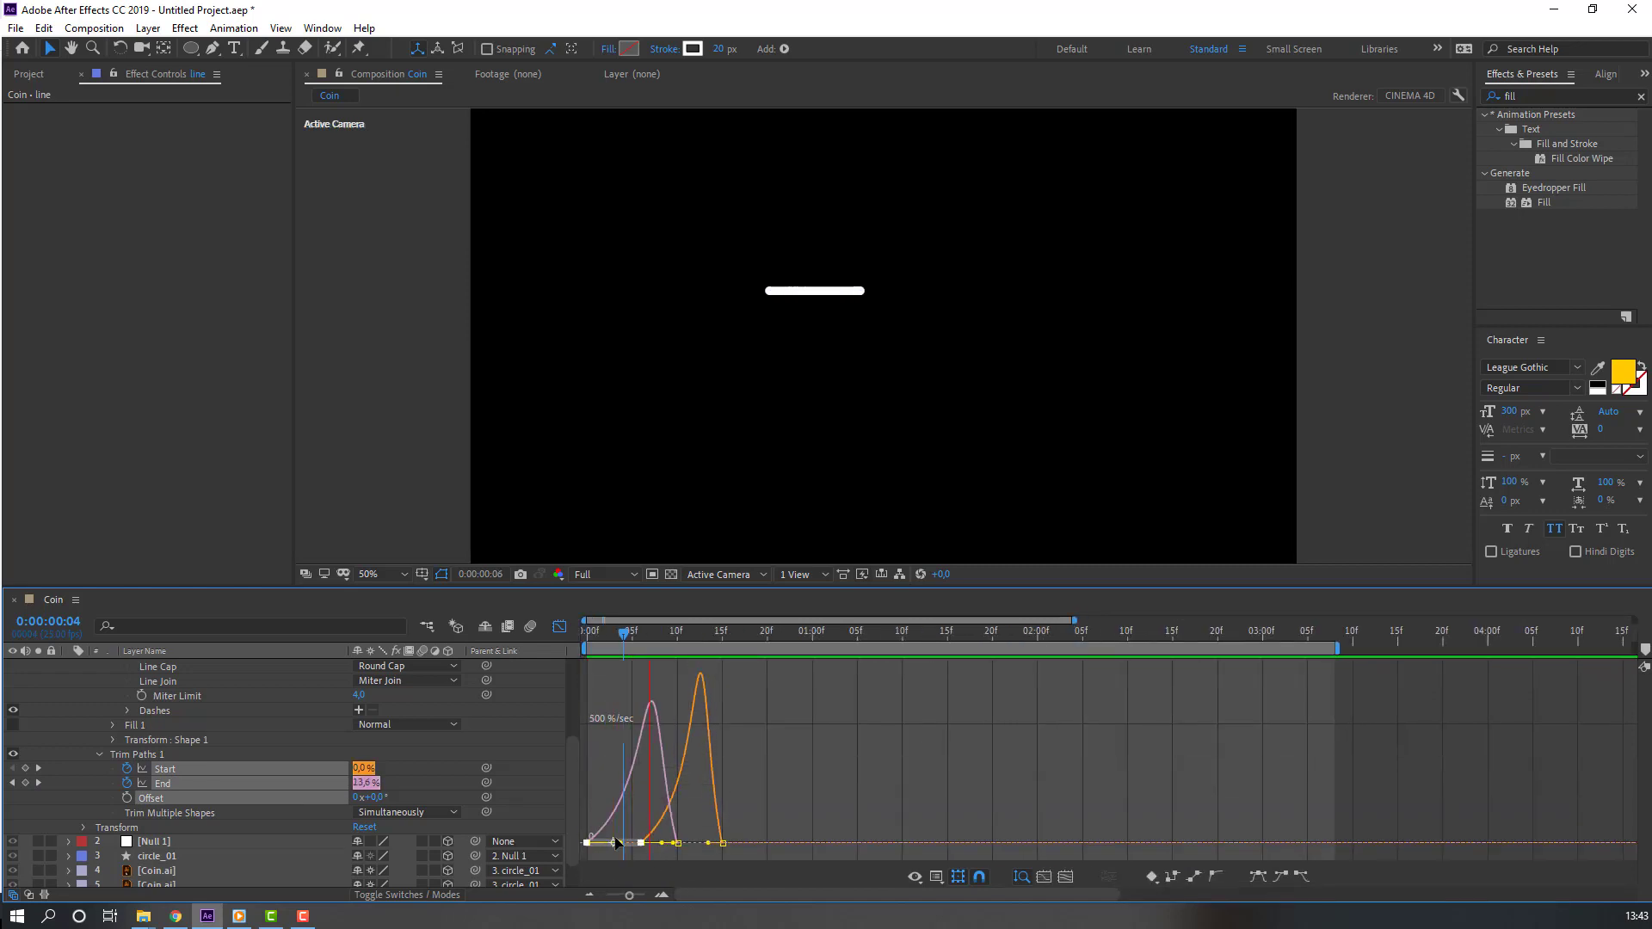
{"action": "left_click_drag", "start_coordinate": [791, 829], "coordinate": [714, 843]}
{"action": "left_click", "coordinate": [559, 626]}
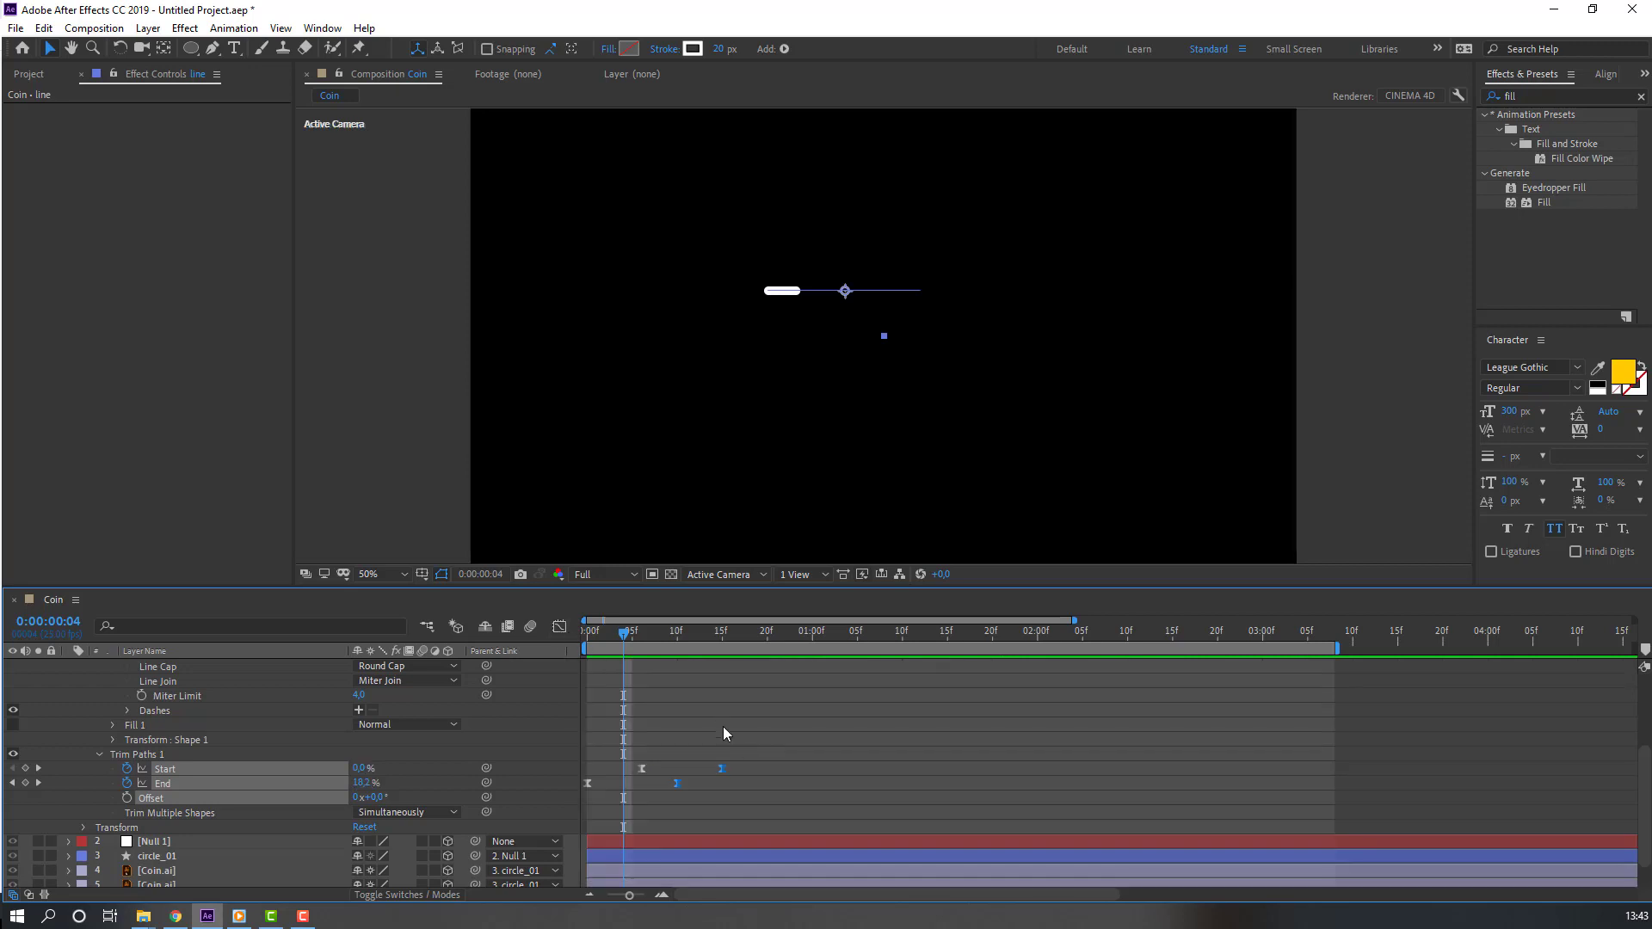
{"action": "left_click", "coordinate": [718, 771]}
{"action": "left_click_drag", "start_coordinate": [723, 769], "coordinate": [696, 769]}
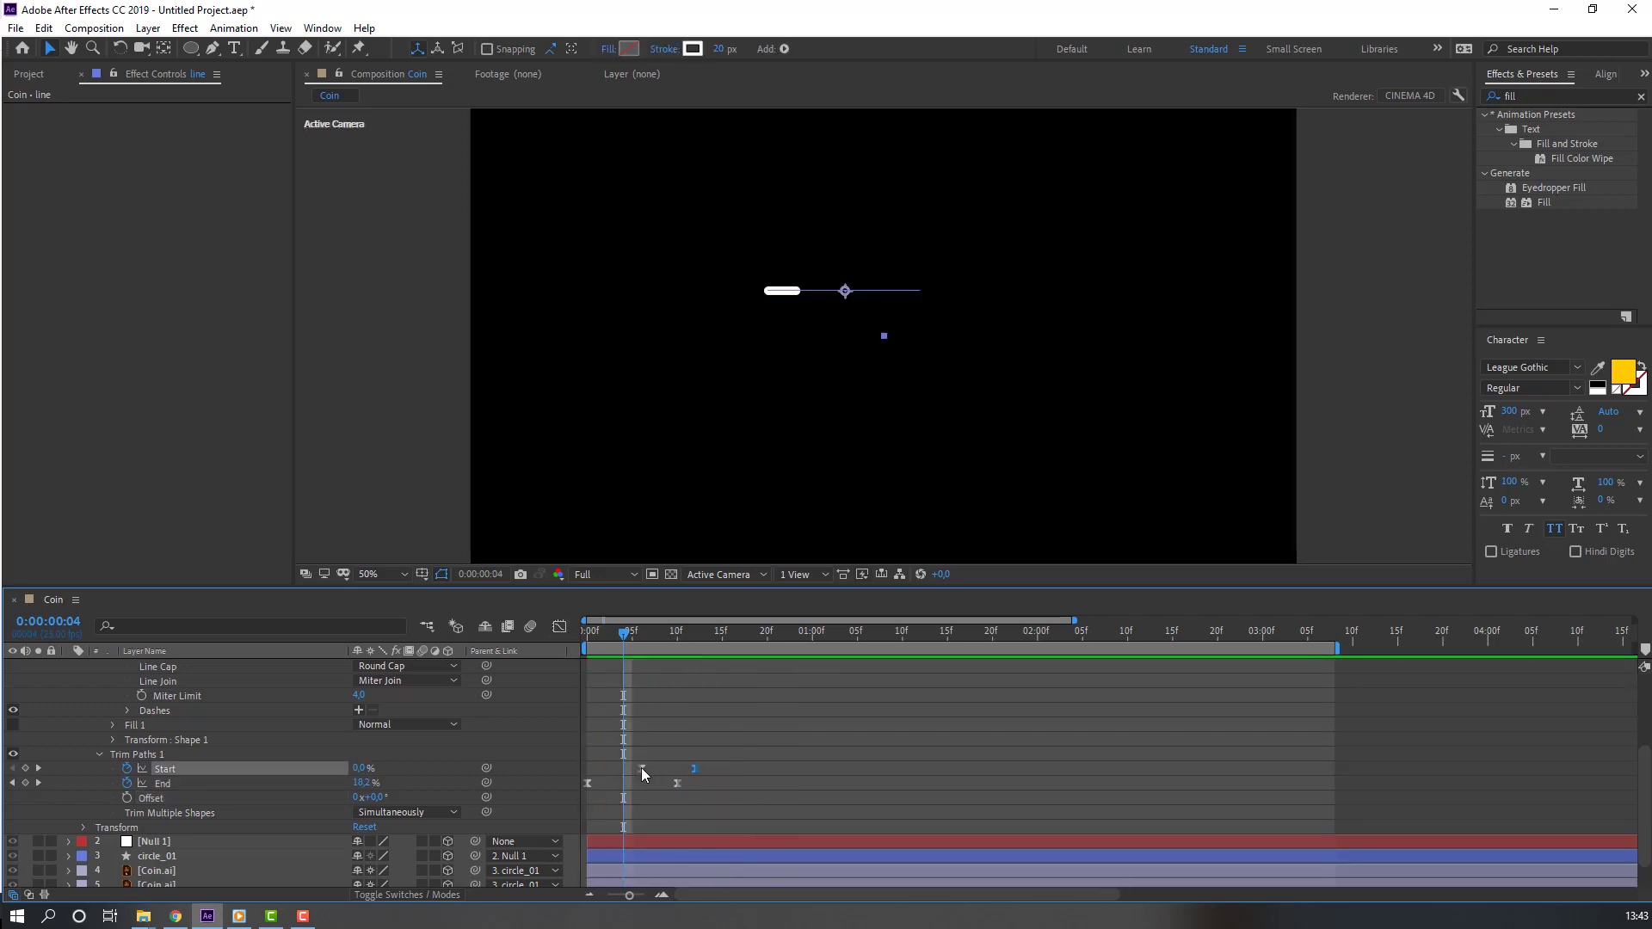
{"action": "key", "text": "ctrl+z"}
Step: Preview the line animation, and turn off the line layer's solo with its properties collapsed
{"action": "key", "text": "space"}
{"action": "left_click_drag", "start_coordinate": [623, 769], "coordinate": [633, 769]}
{"action": "scroll", "coordinate": [215, 723], "scroll_direction": "up", "scroll_amount": 3}
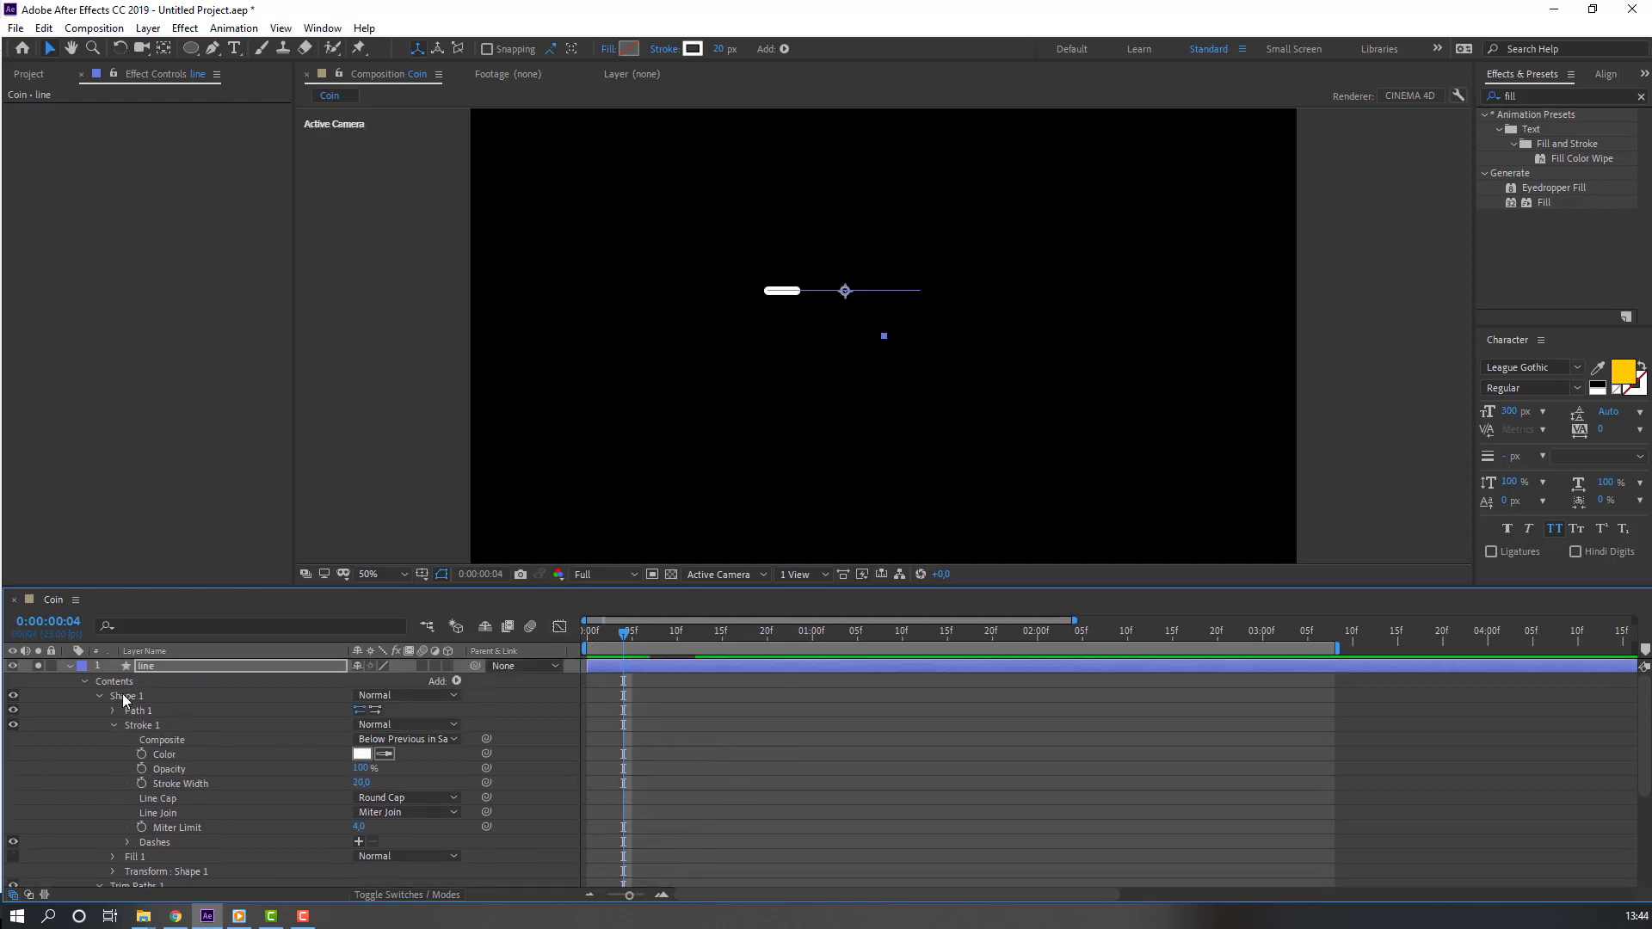
{"action": "left_click", "coordinate": [68, 667]}
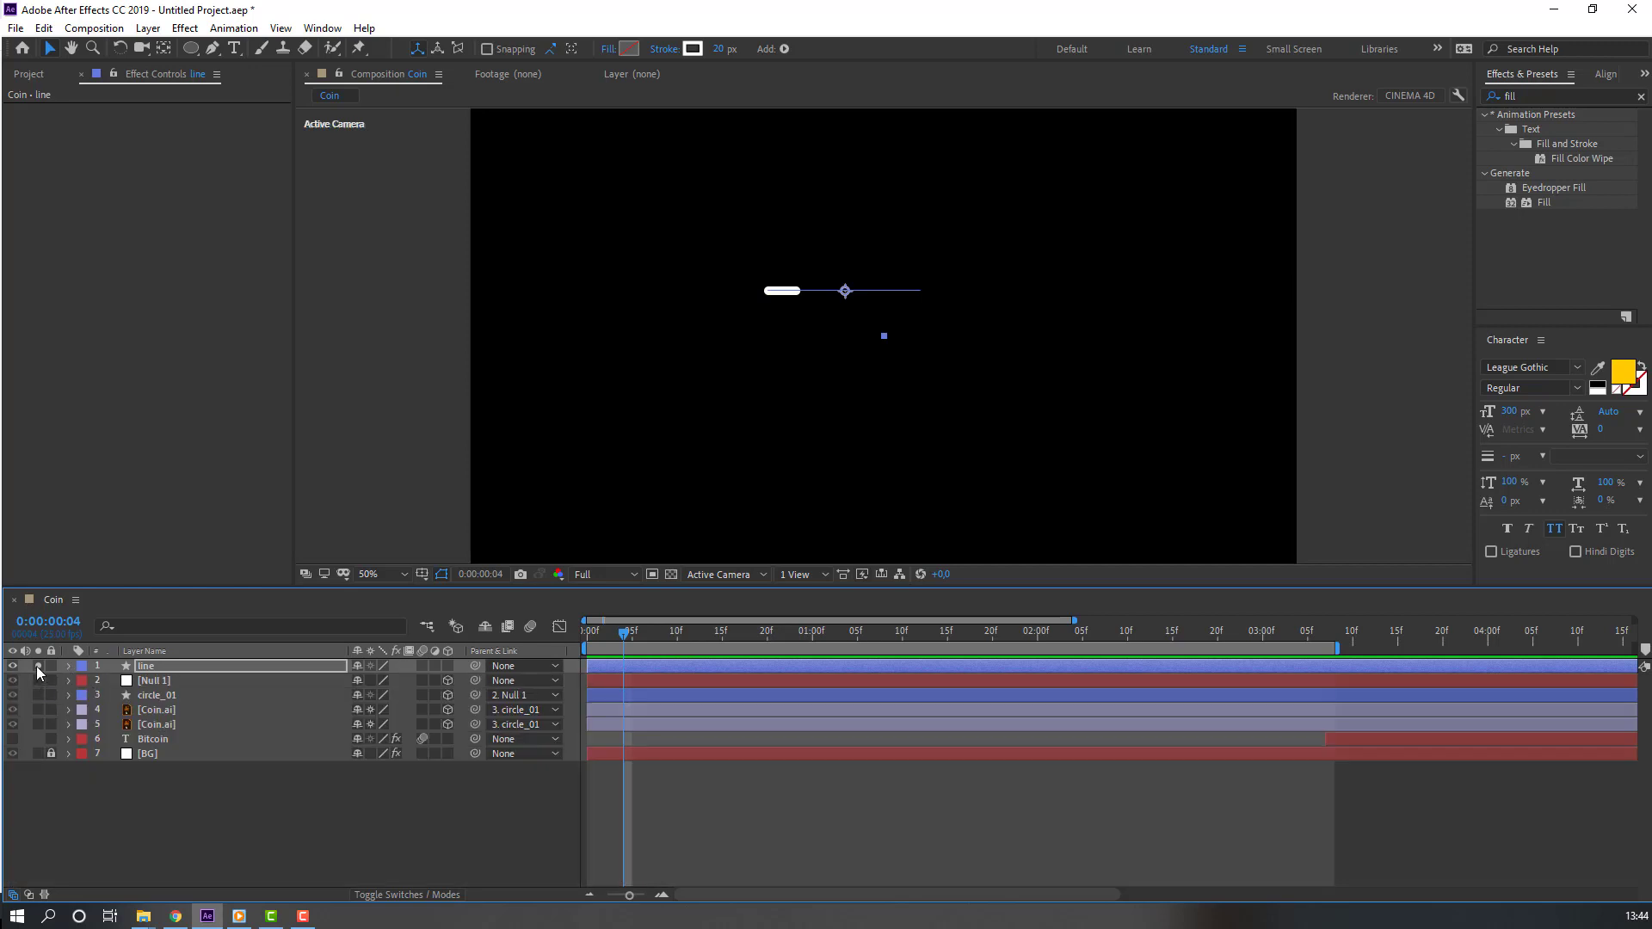
{"action": "left_click", "coordinate": [37, 666]}
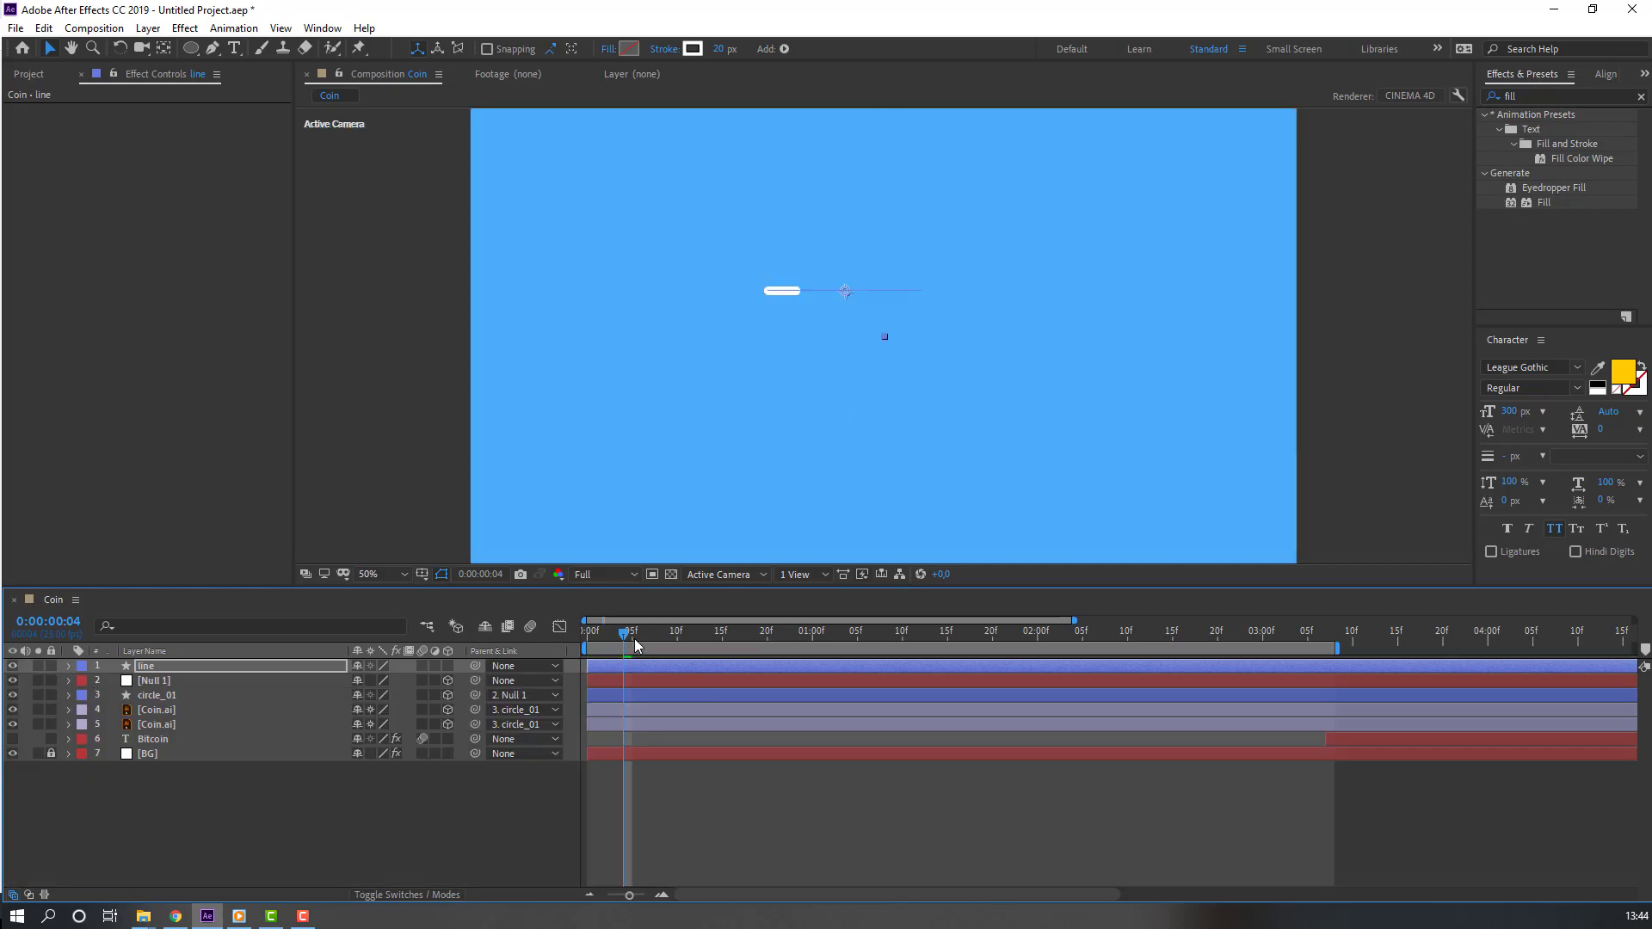
Step: Set the composition's preview resolution to Quarter
{"action": "key", "text": "space"}
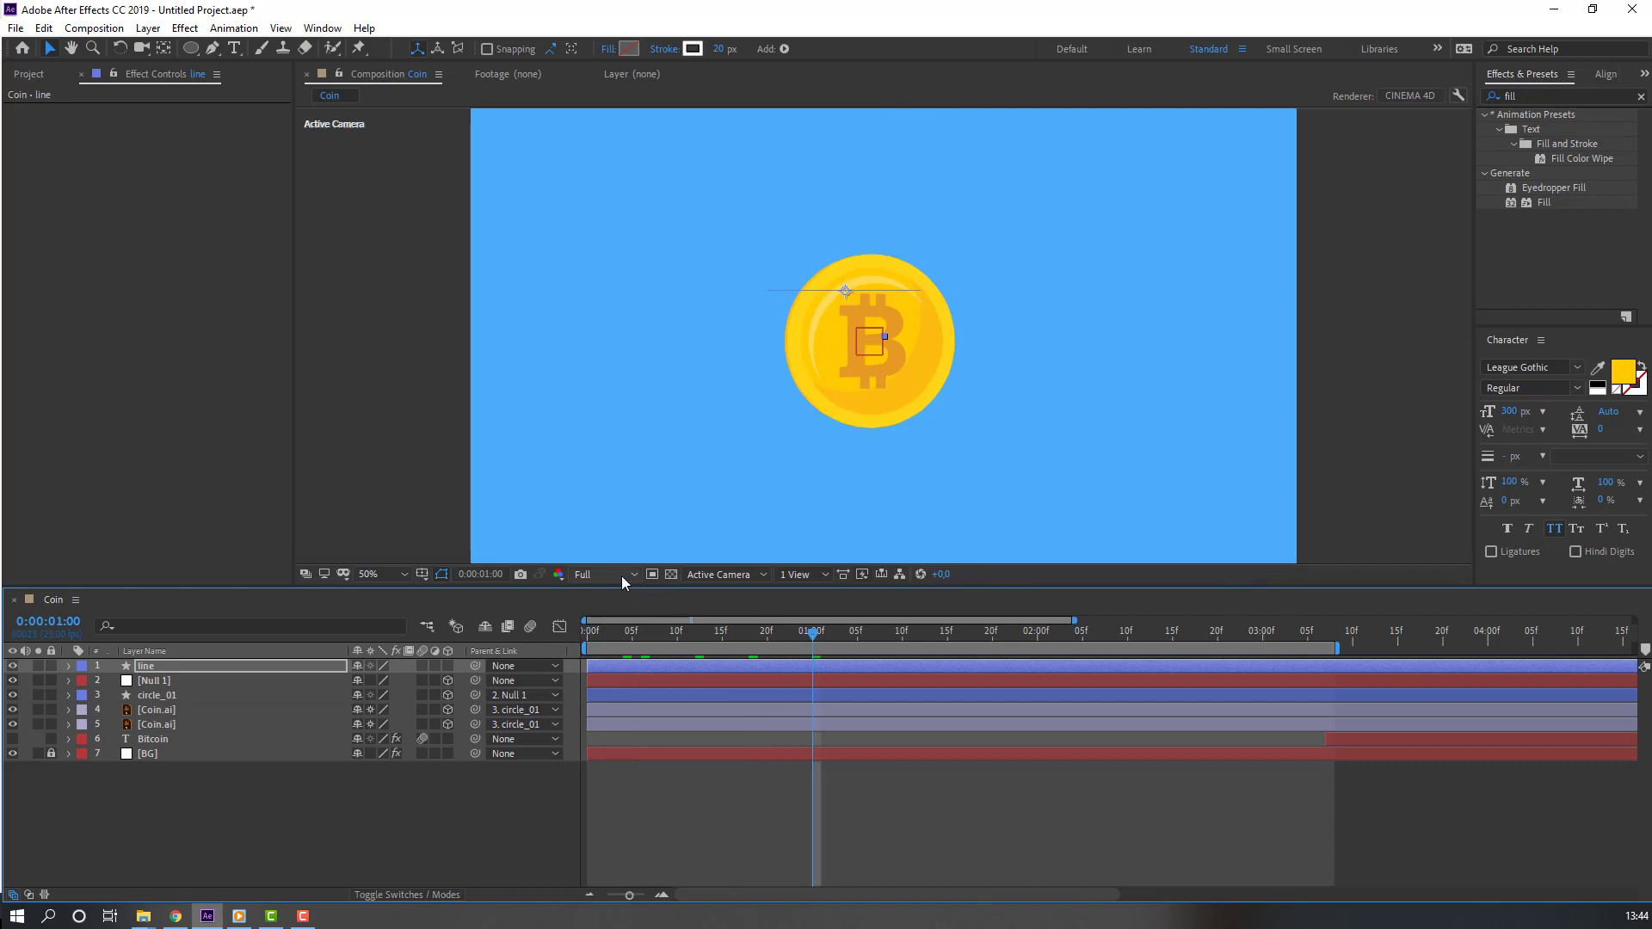
{"action": "left_click", "coordinate": [625, 578]}
{"action": "left_click", "coordinate": [612, 675]}
Step: At 0:00:03:13, reposition the line beside the coin and shift its layer to start at about 0:00:03:06
{"action": "left_click_drag", "start_coordinate": [826, 645], "coordinate": [1379, 628]}
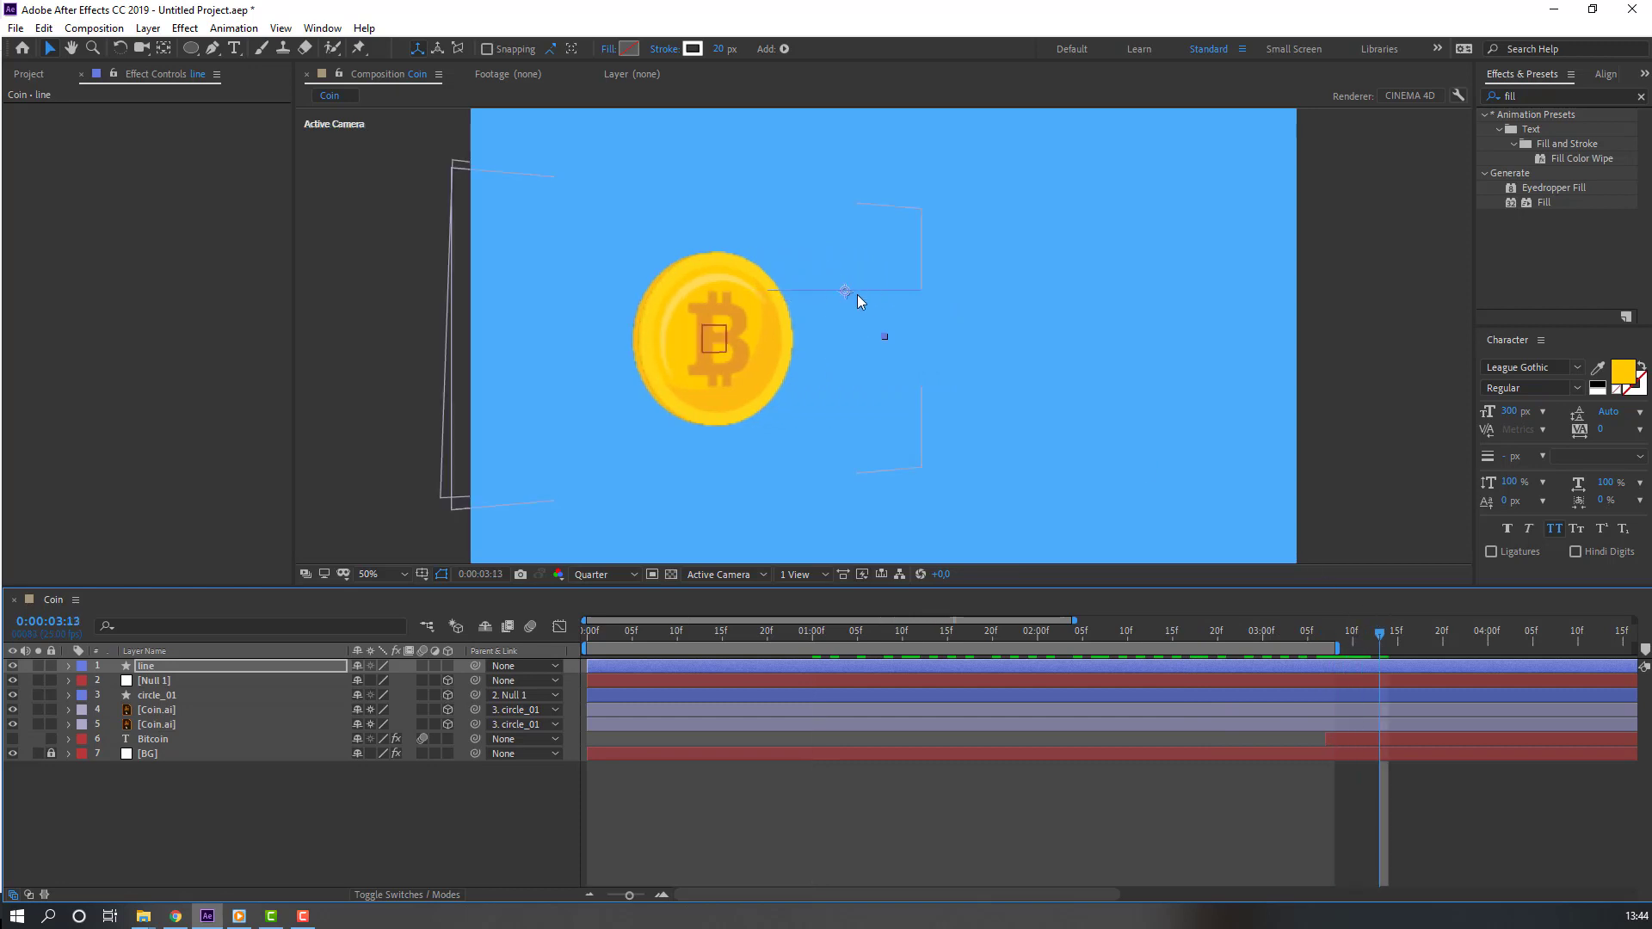
{"action": "left_click_drag", "start_coordinate": [848, 296], "coordinate": [926, 318]}
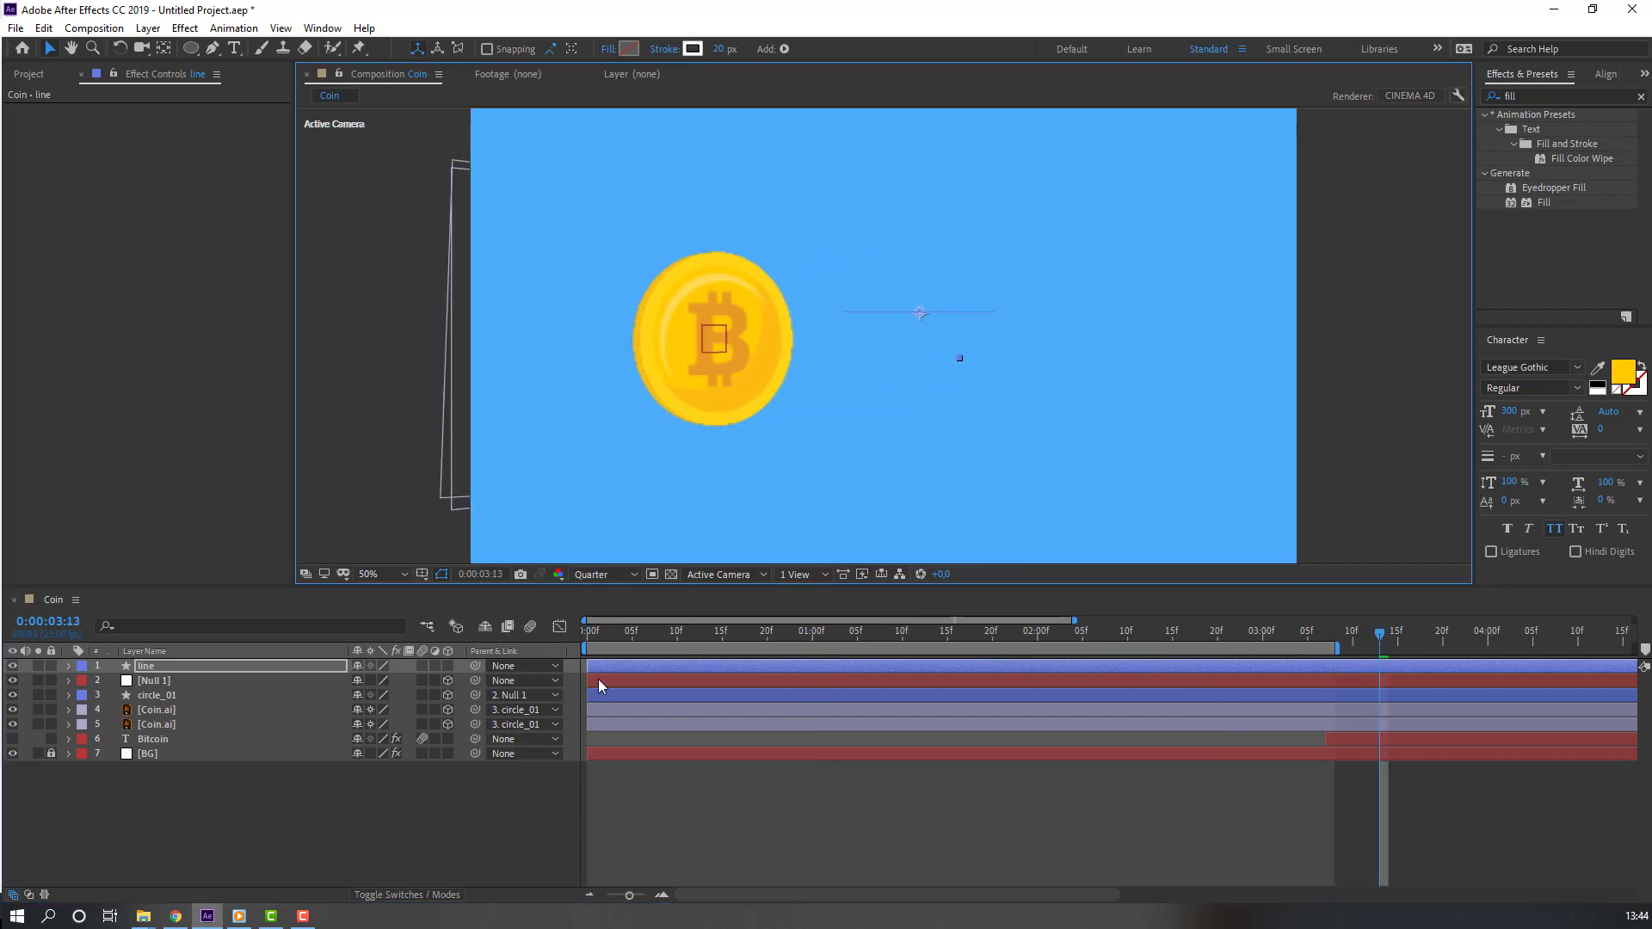
{"action": "left_click_drag", "start_coordinate": [601, 672], "coordinate": [1318, 678]}
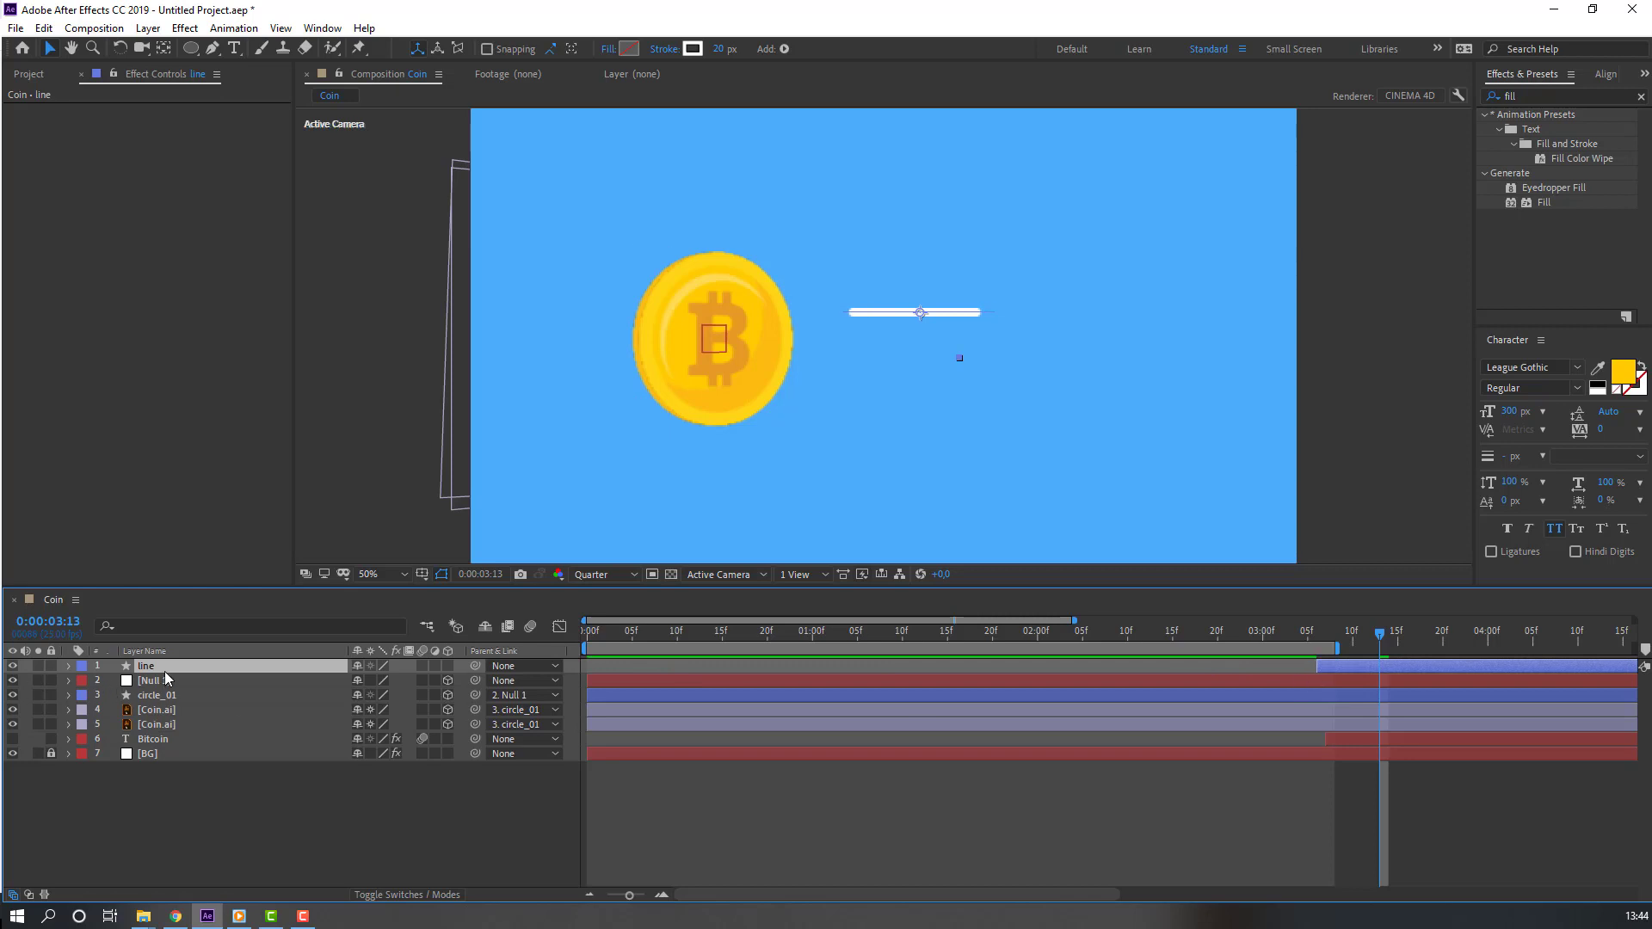
Step: Duplicate the line layer and move the copy 80 px down and 100 px right of the original
{"action": "key", "text": "ctrl+d"}
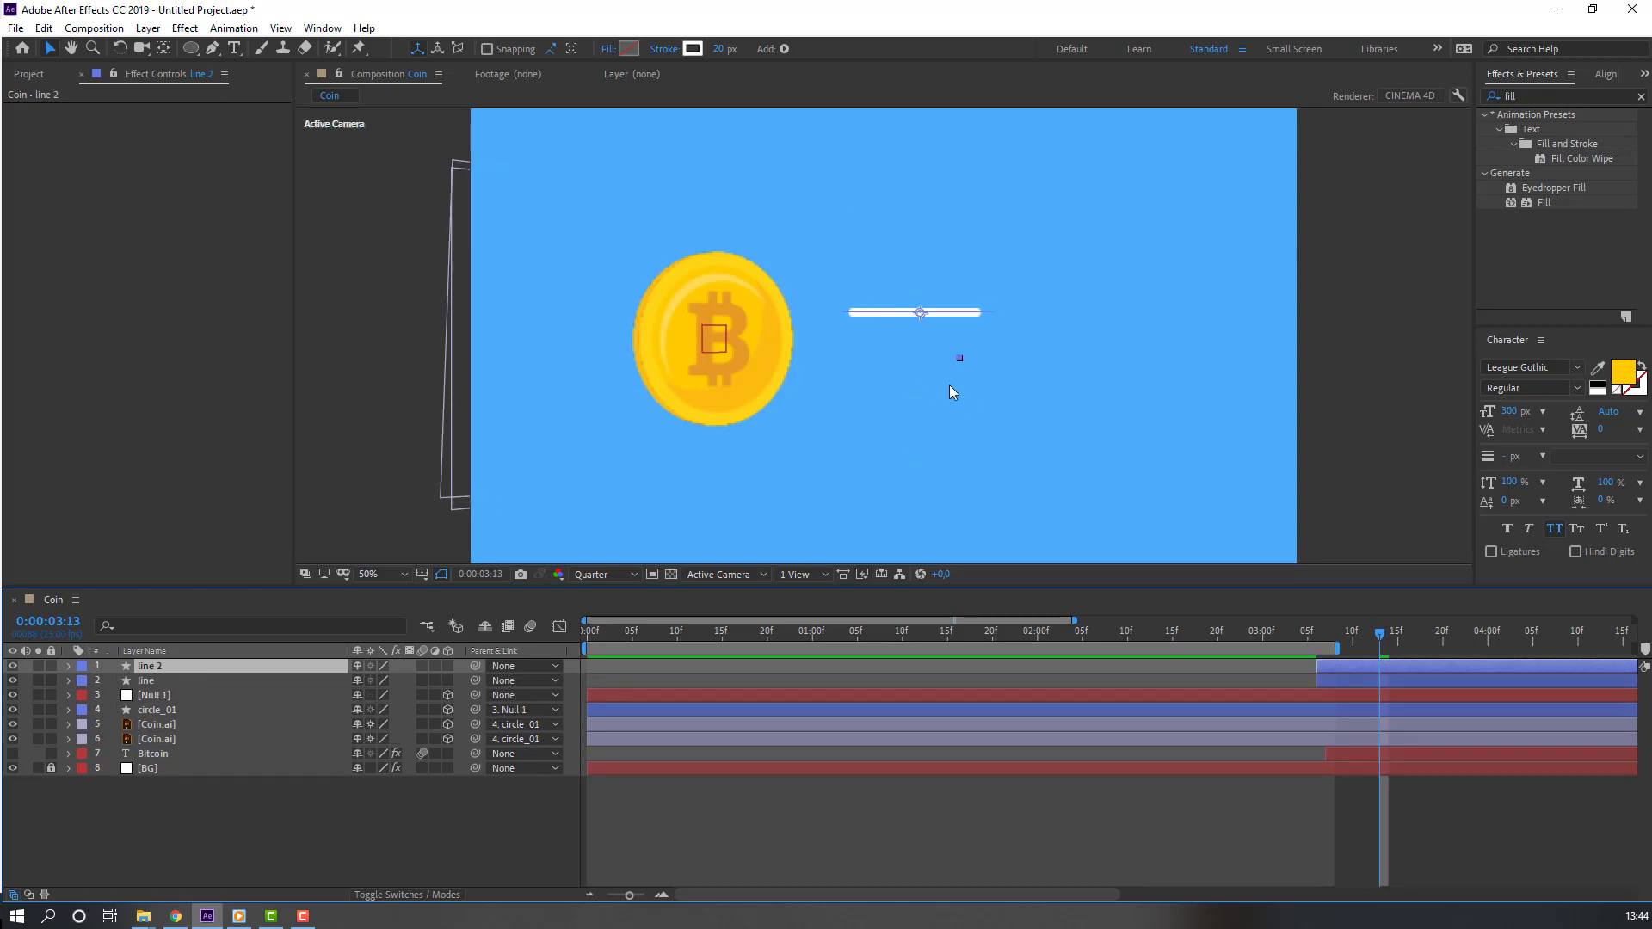
{"action": "key", "text": "shift+Down"}
{"action": "key", "text": "shift+Down"}
{"action": "key", "text": "shift+Down"}
{"action": "key", "text": "shift+Down"}
{"action": "key", "text": "shift+Down"}
{"action": "key", "text": "shift+Down"}
{"action": "key", "text": "shift+Down"}
{"action": "key", "text": "shift+Down"}
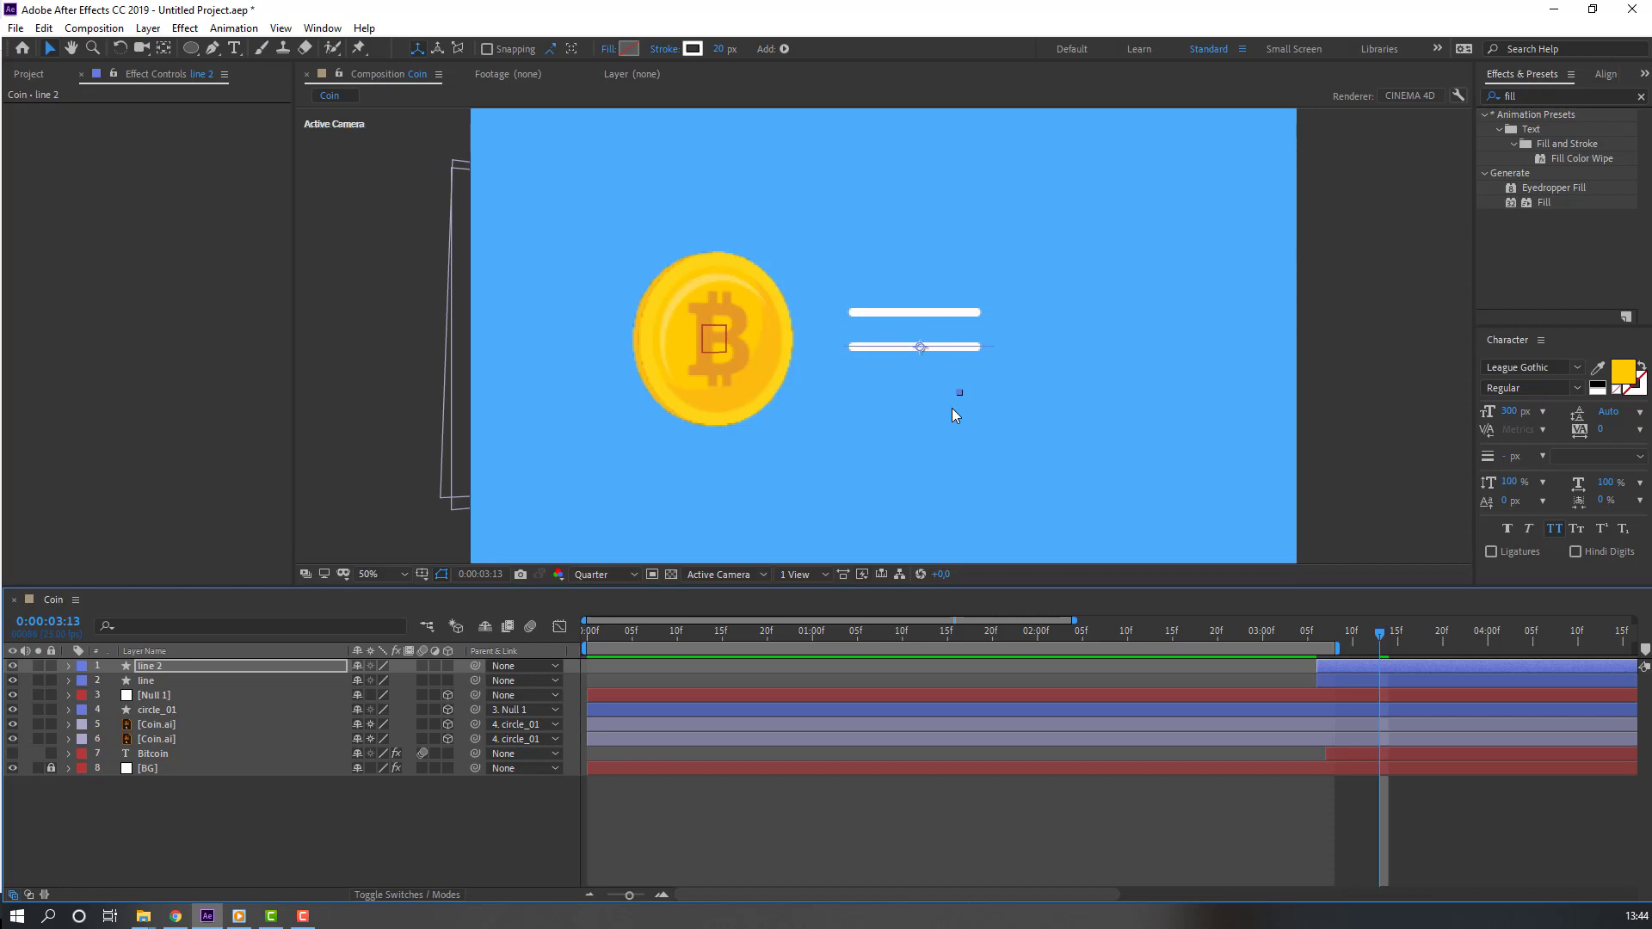
{"action": "key", "text": "shift+Right"}
{"action": "key", "text": "shift+Right"}
{"action": "key", "text": "shift+Right"}
{"action": "key", "text": "shift+Right"}
{"action": "key", "text": "shift+Right"}
{"action": "key", "text": "shift+Right"}
{"action": "key", "text": "shift+Right"}
{"action": "key", "text": "shift+Right"}
{"action": "key", "text": "shift+Right"}
{"action": "key", "text": "shift+Right"}
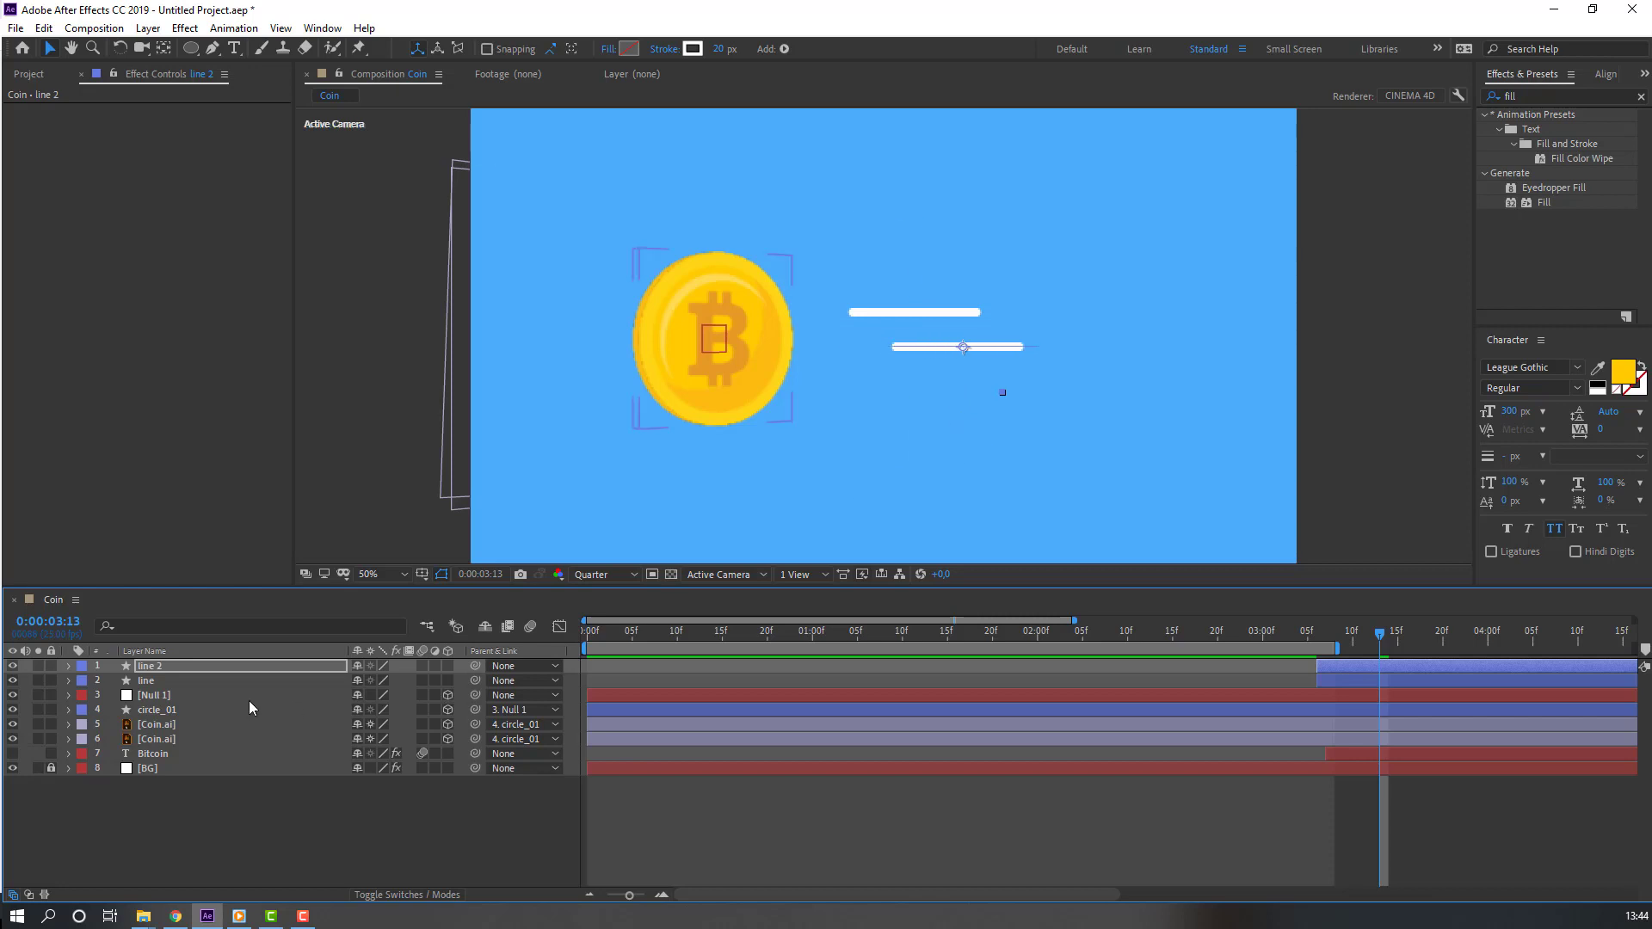
Step: Duplicate line 2 and offset the new copy 80 px down and about 120 px left
{"action": "key", "text": "ctrl+d"}
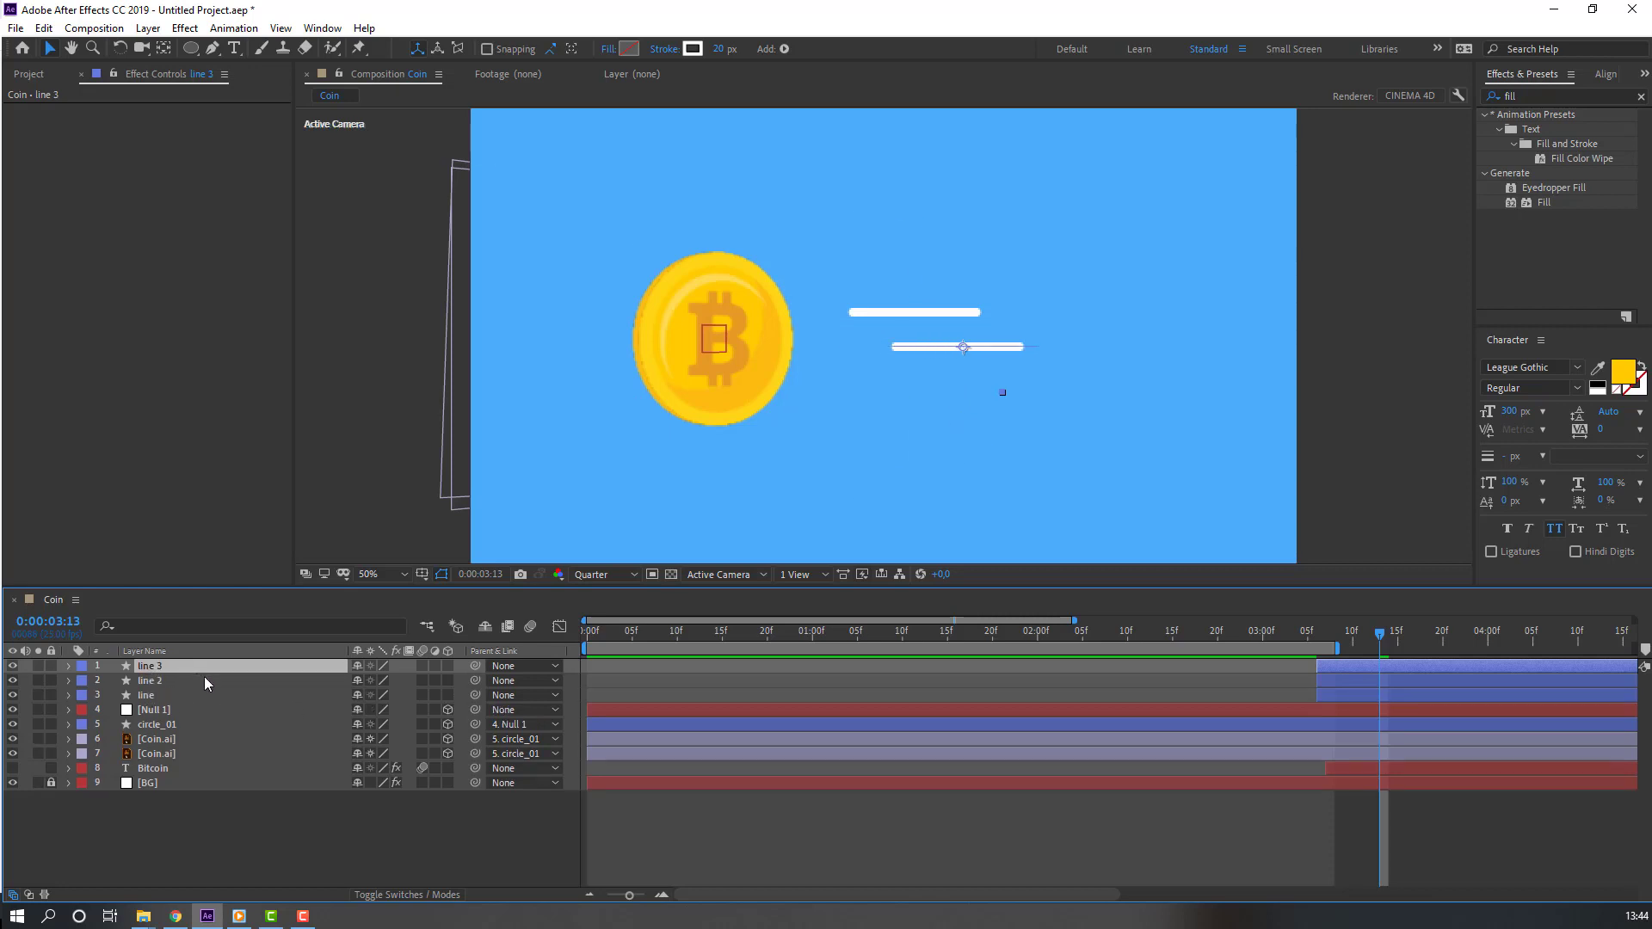
{"action": "key", "text": "shift+Down"}
{"action": "key", "text": "shift+Down"}
{"action": "key", "text": "shift+Down"}
{"action": "key", "text": "shift+Down"}
{"action": "key", "text": "shift+Down"}
{"action": "key", "text": "shift+Down"}
{"action": "key", "text": "shift+Down"}
{"action": "key", "text": "shift+Down"}
{"action": "key", "text": "shift+Left"}
{"action": "key", "text": "shift+Left"}
{"action": "key", "text": "shift+Left"}
{"action": "key", "text": "shift+Left"}
{"action": "key", "text": "shift+Left"}
{"action": "key", "text": "shift+Left"}
{"action": "key", "text": "shift+Left"}
{"action": "key", "text": "shift+Left"}
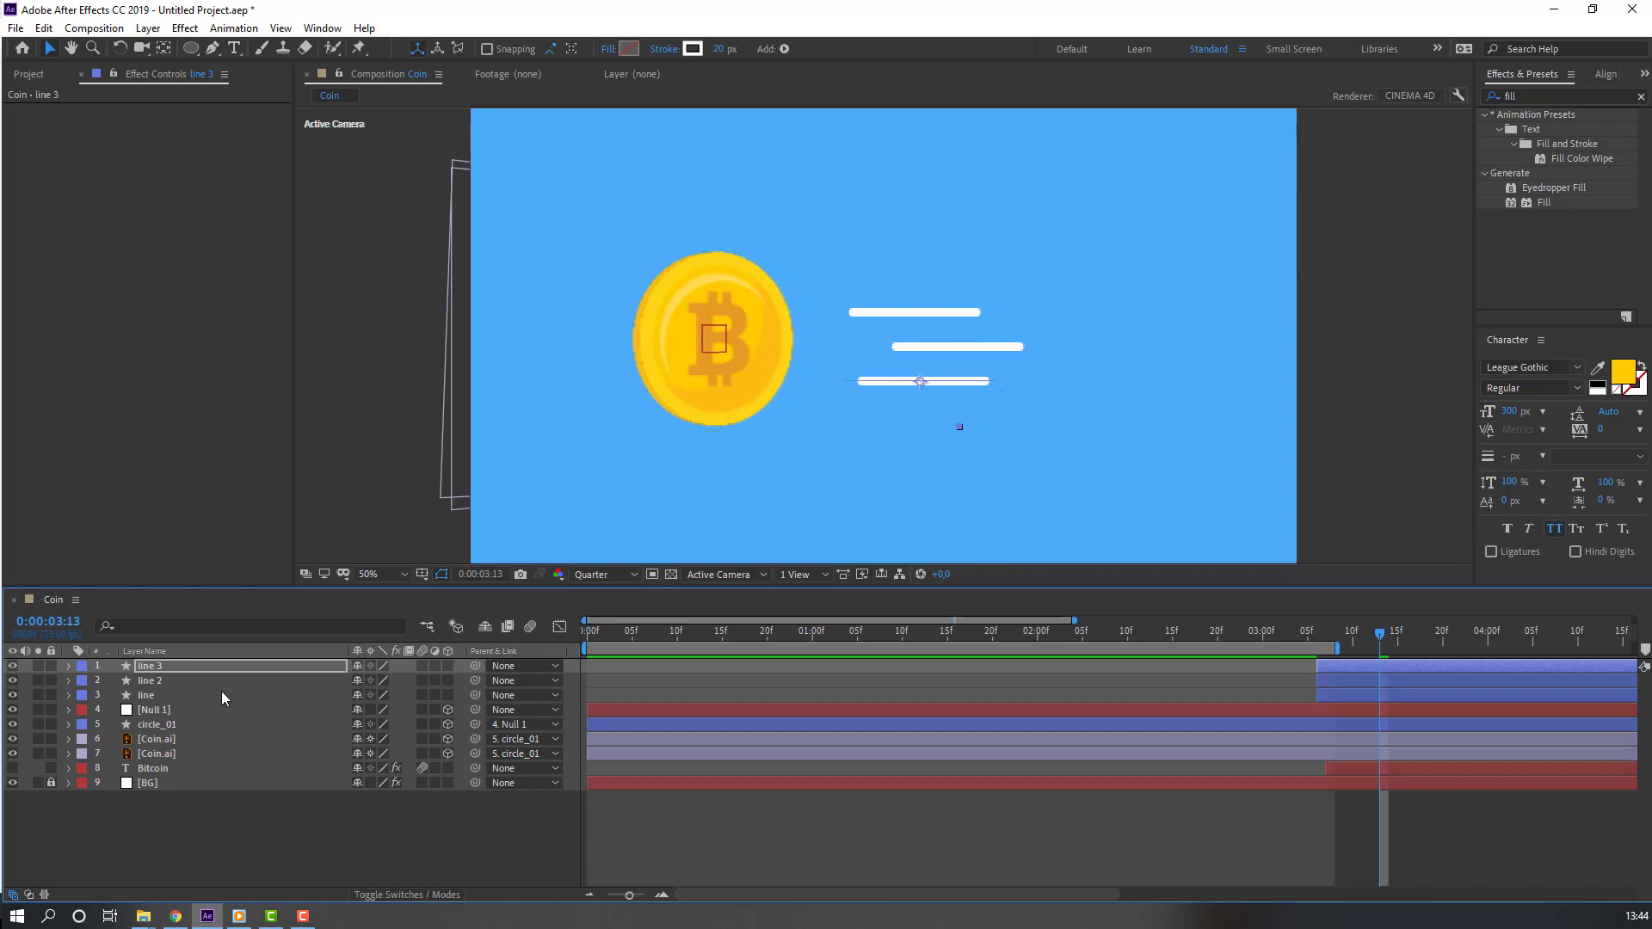
{"action": "key", "text": "shift+Left"}
{"action": "key", "text": "shift+Left"}
Step: Change the stroke colour of line and line 3 to a yellow sampled from the coin
{"action": "left_click", "coordinate": [152, 695]}
{"action": "left_click", "coordinate": [158, 669], "text": "ctrl"}
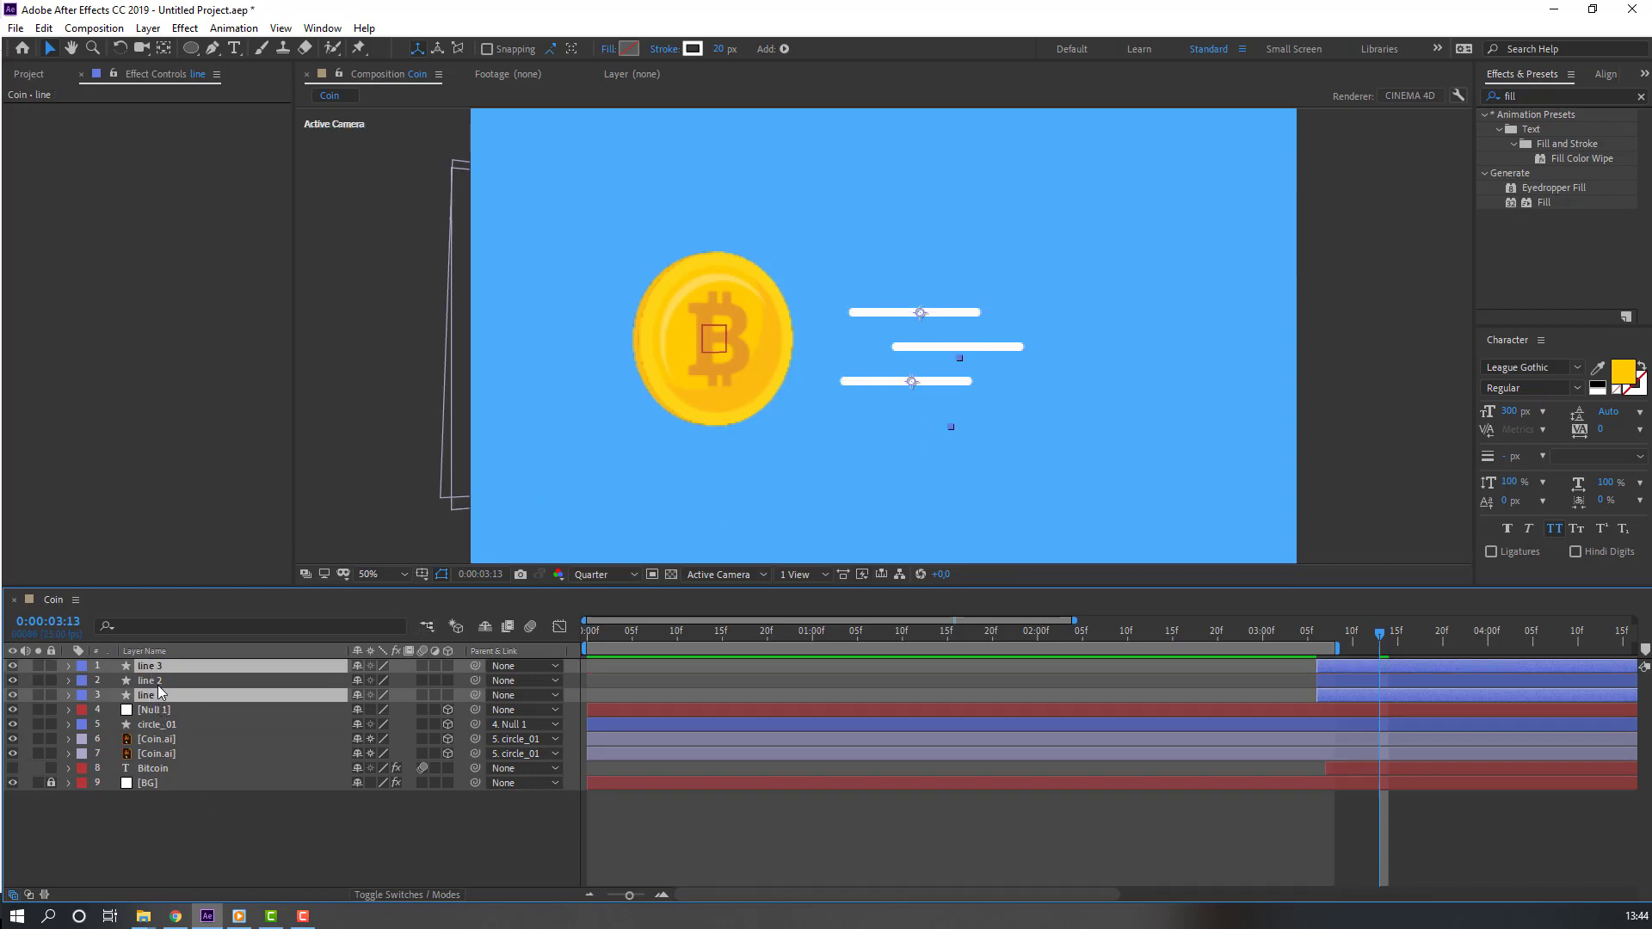
{"action": "left_click", "coordinate": [693, 49]}
{"action": "left_click", "coordinate": [475, 496]}
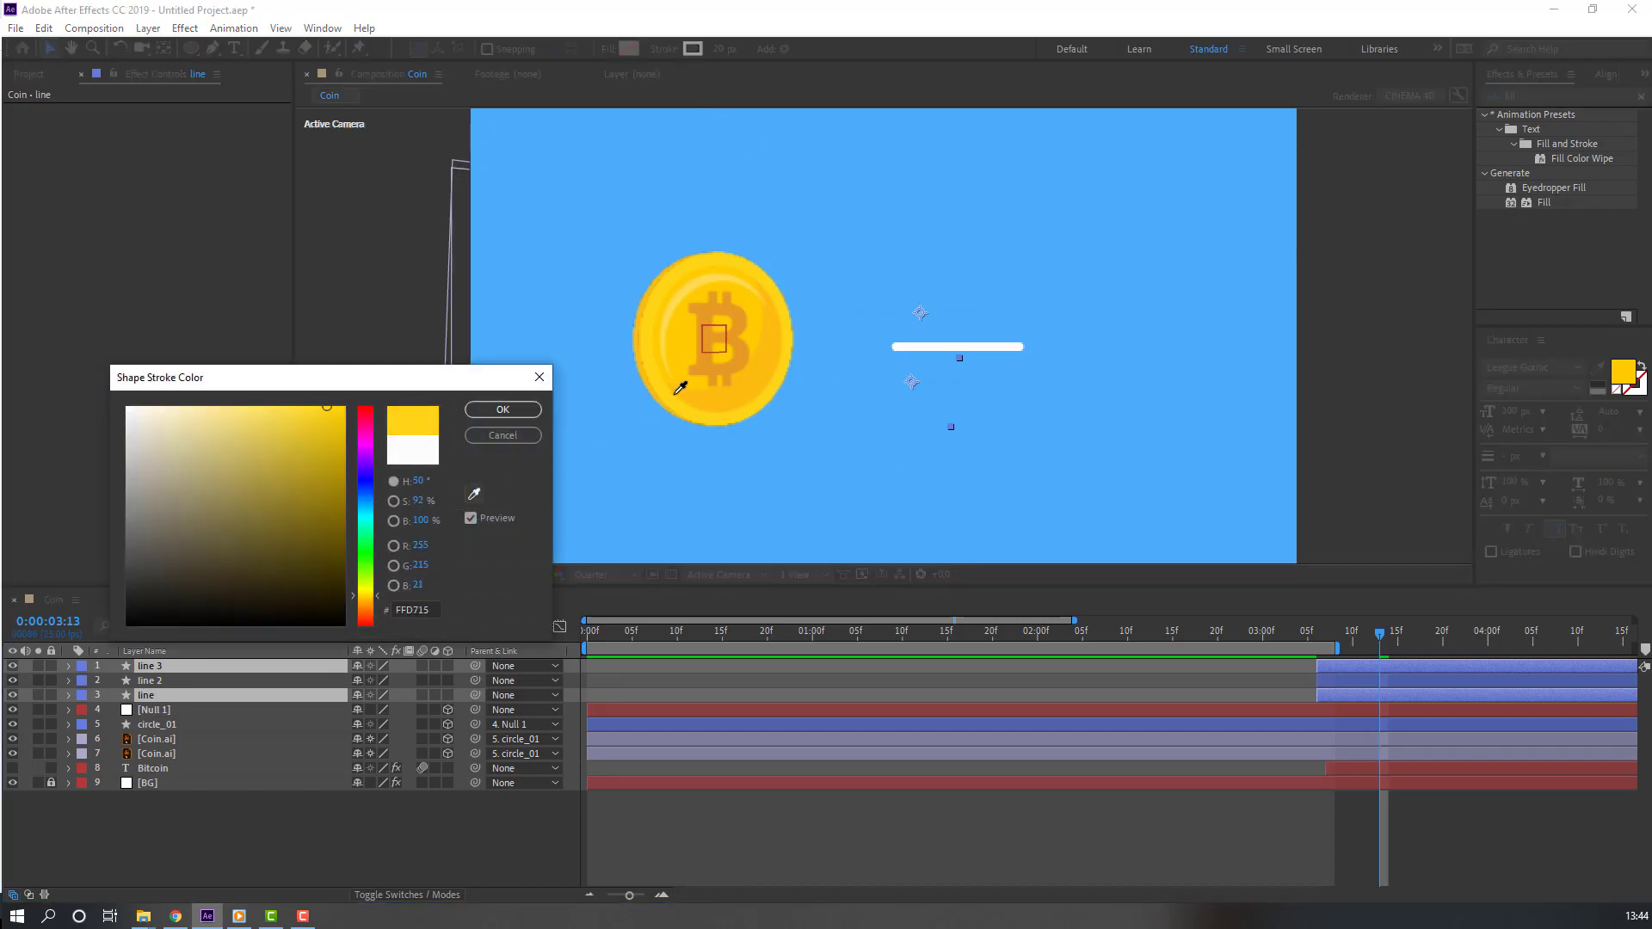
{"action": "left_click", "coordinate": [679, 303]}
{"action": "left_click", "coordinate": [507, 411]}
{"action": "left_click", "coordinate": [1030, 870]}
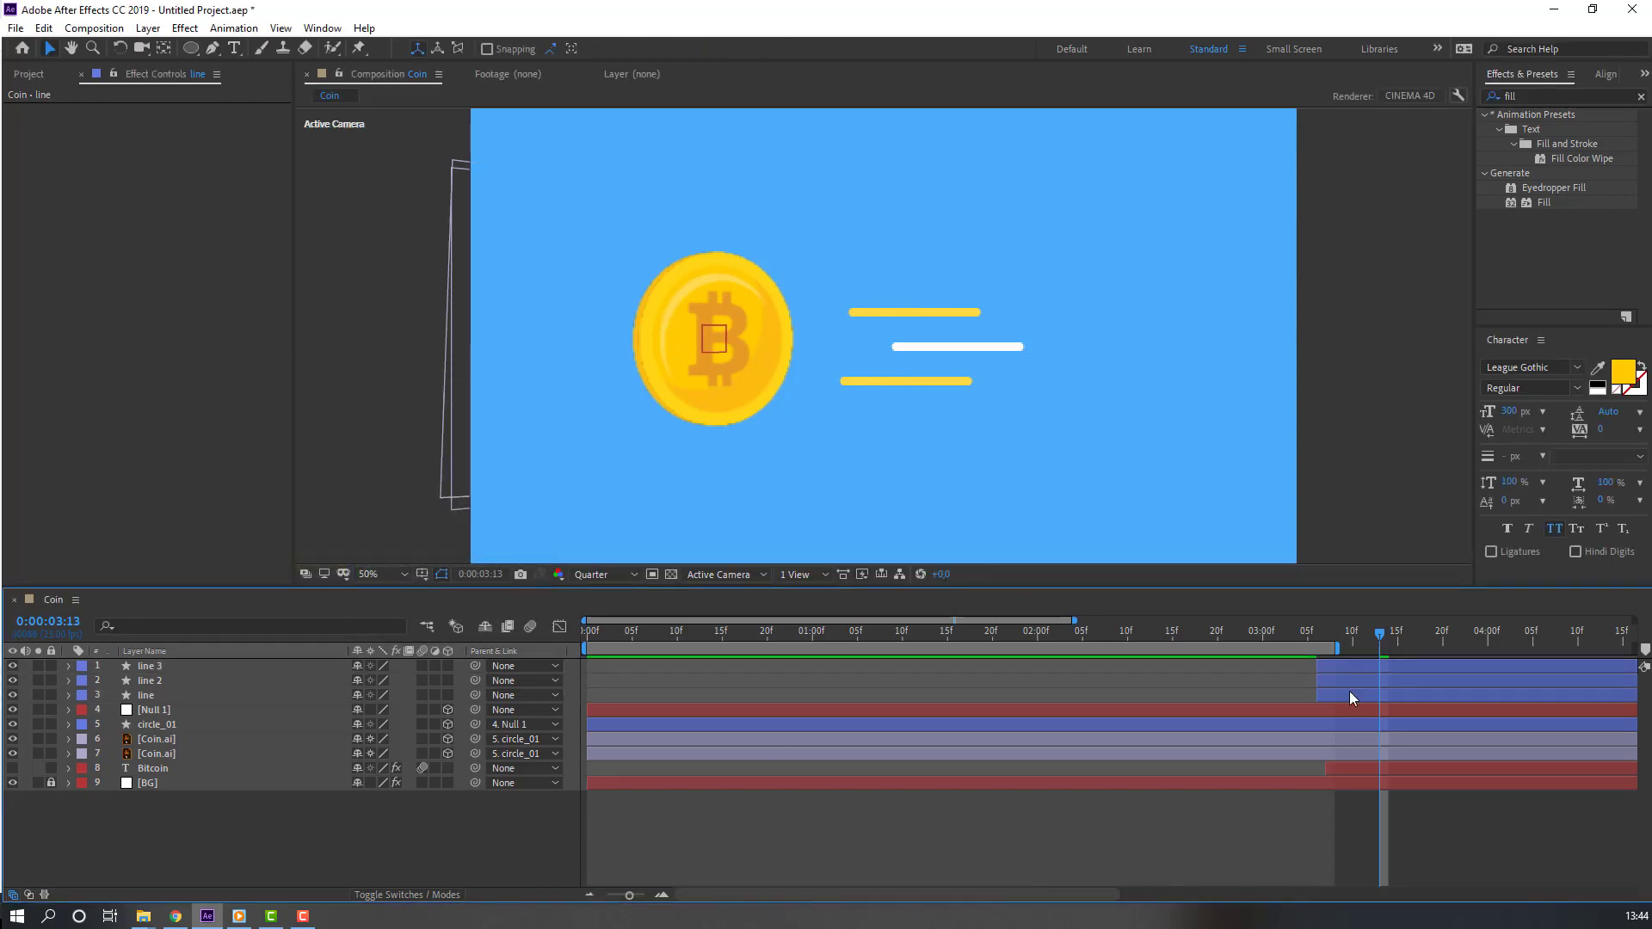
Step: Stagger the line layers by starting line 3 at about 0:00:03:07 and line 2 at about 0:00:03:09
{"action": "left_click", "coordinate": [1334, 679]}
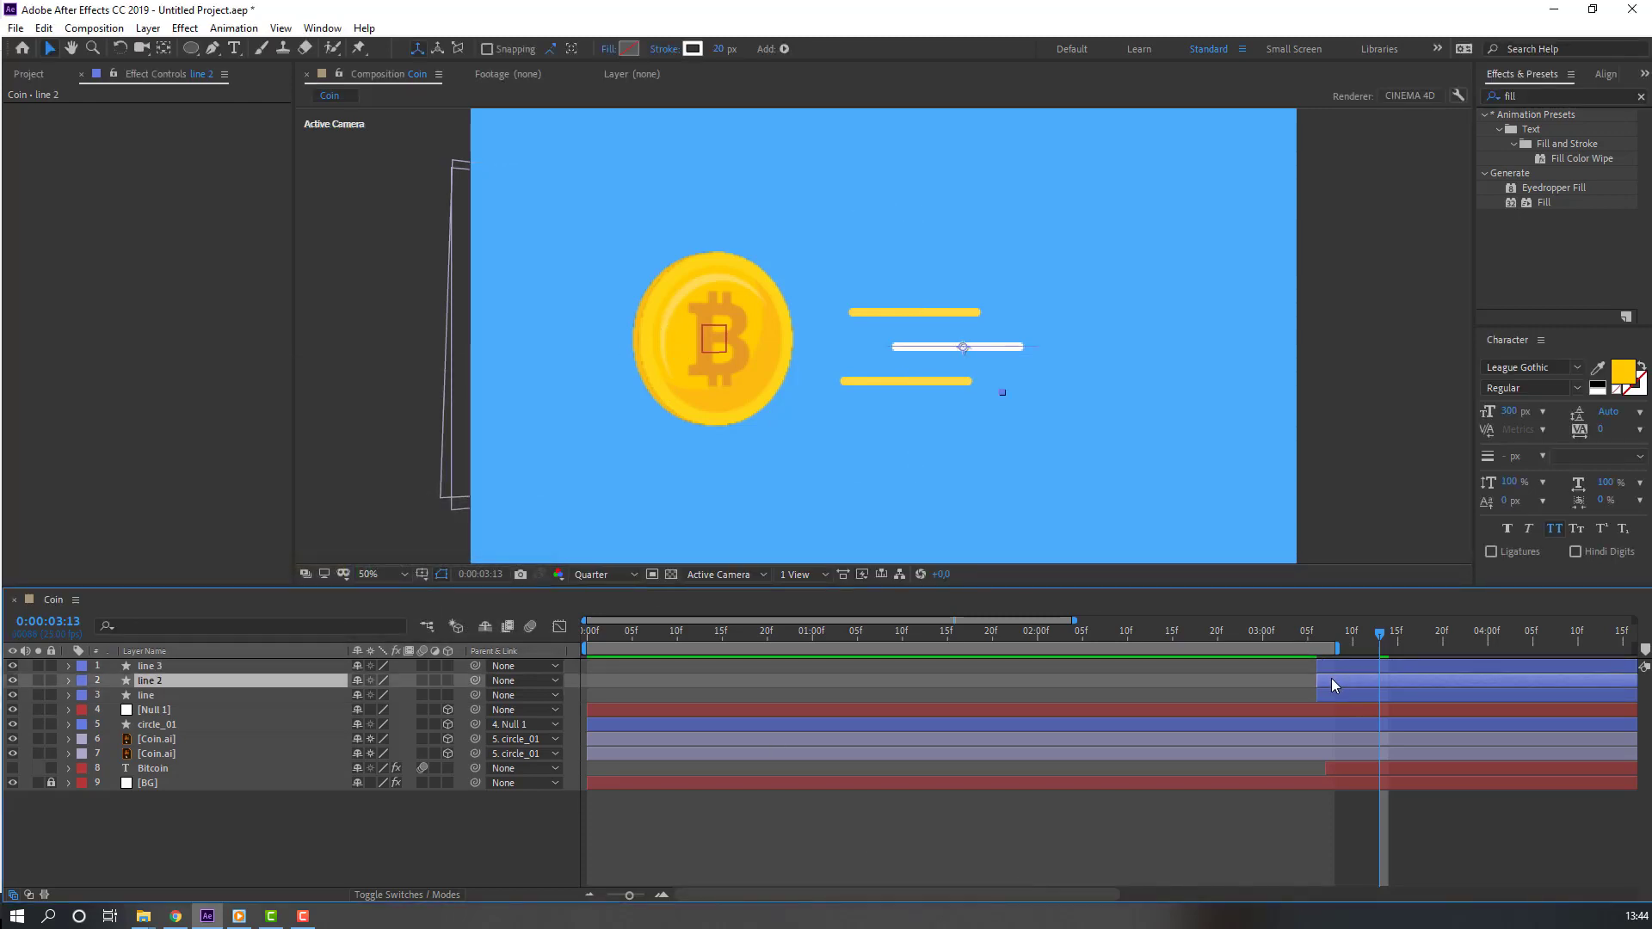
{"action": "left_click_drag", "start_coordinate": [1340, 666], "coordinate": [1372, 643]}
Step: Pre-compose the three line layers into a composition named Lines, moving all attributes into it
{"action": "left_click", "coordinate": [145, 695]}
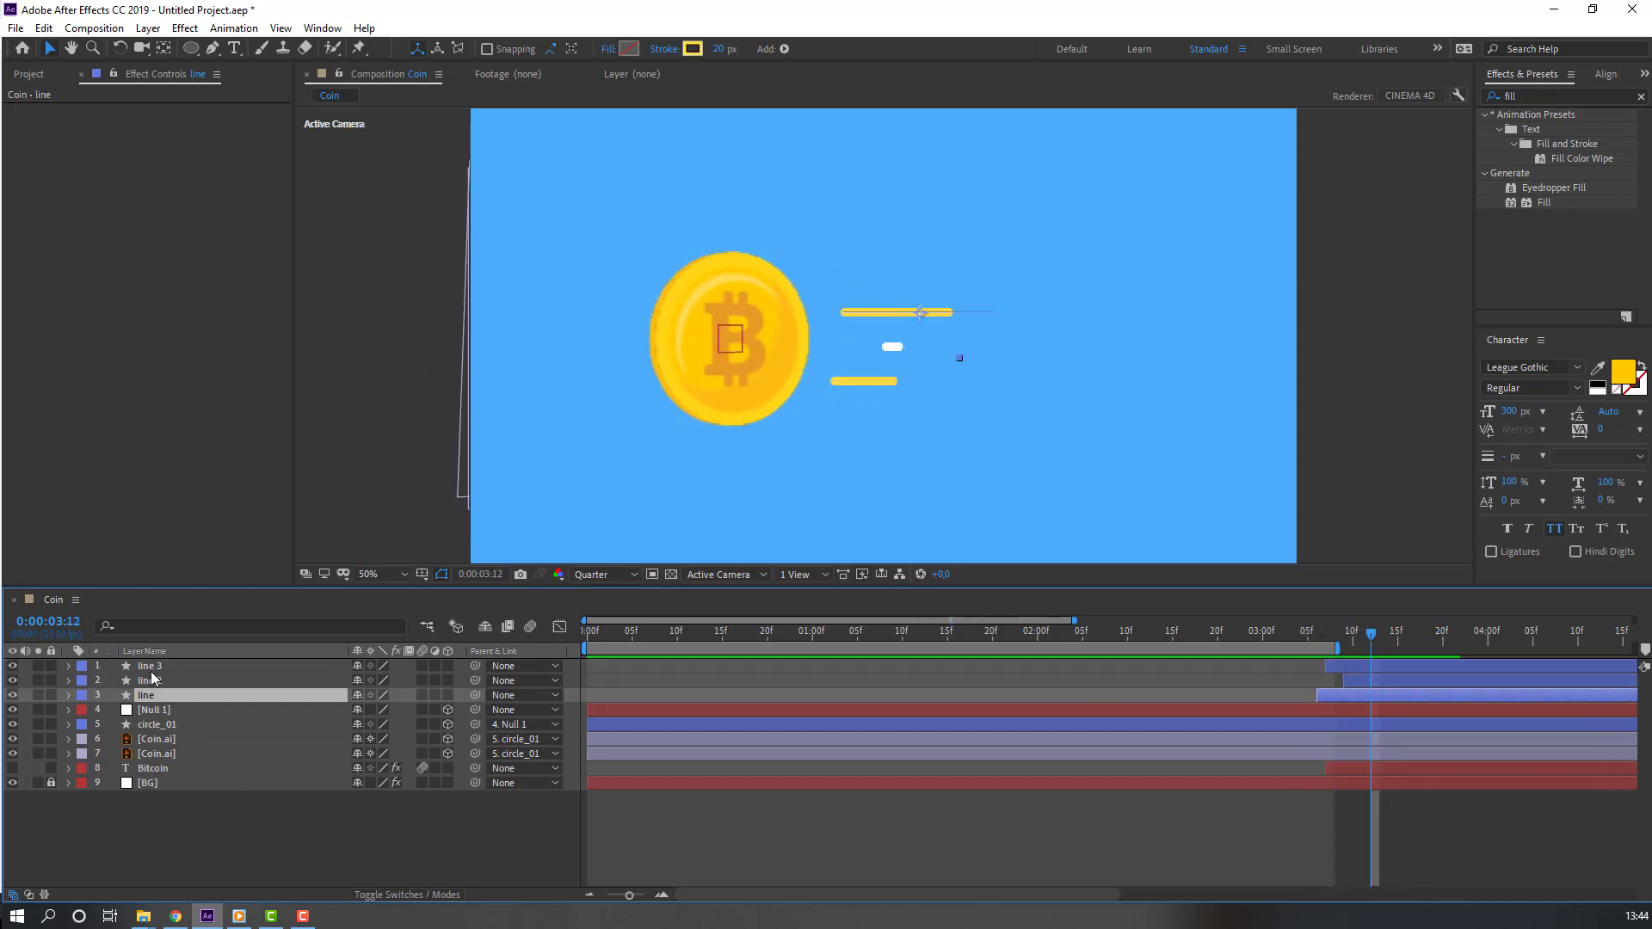
{"action": "left_click", "coordinate": [151, 669], "text": "shift"}
{"action": "right_click", "coordinate": [151, 684]}
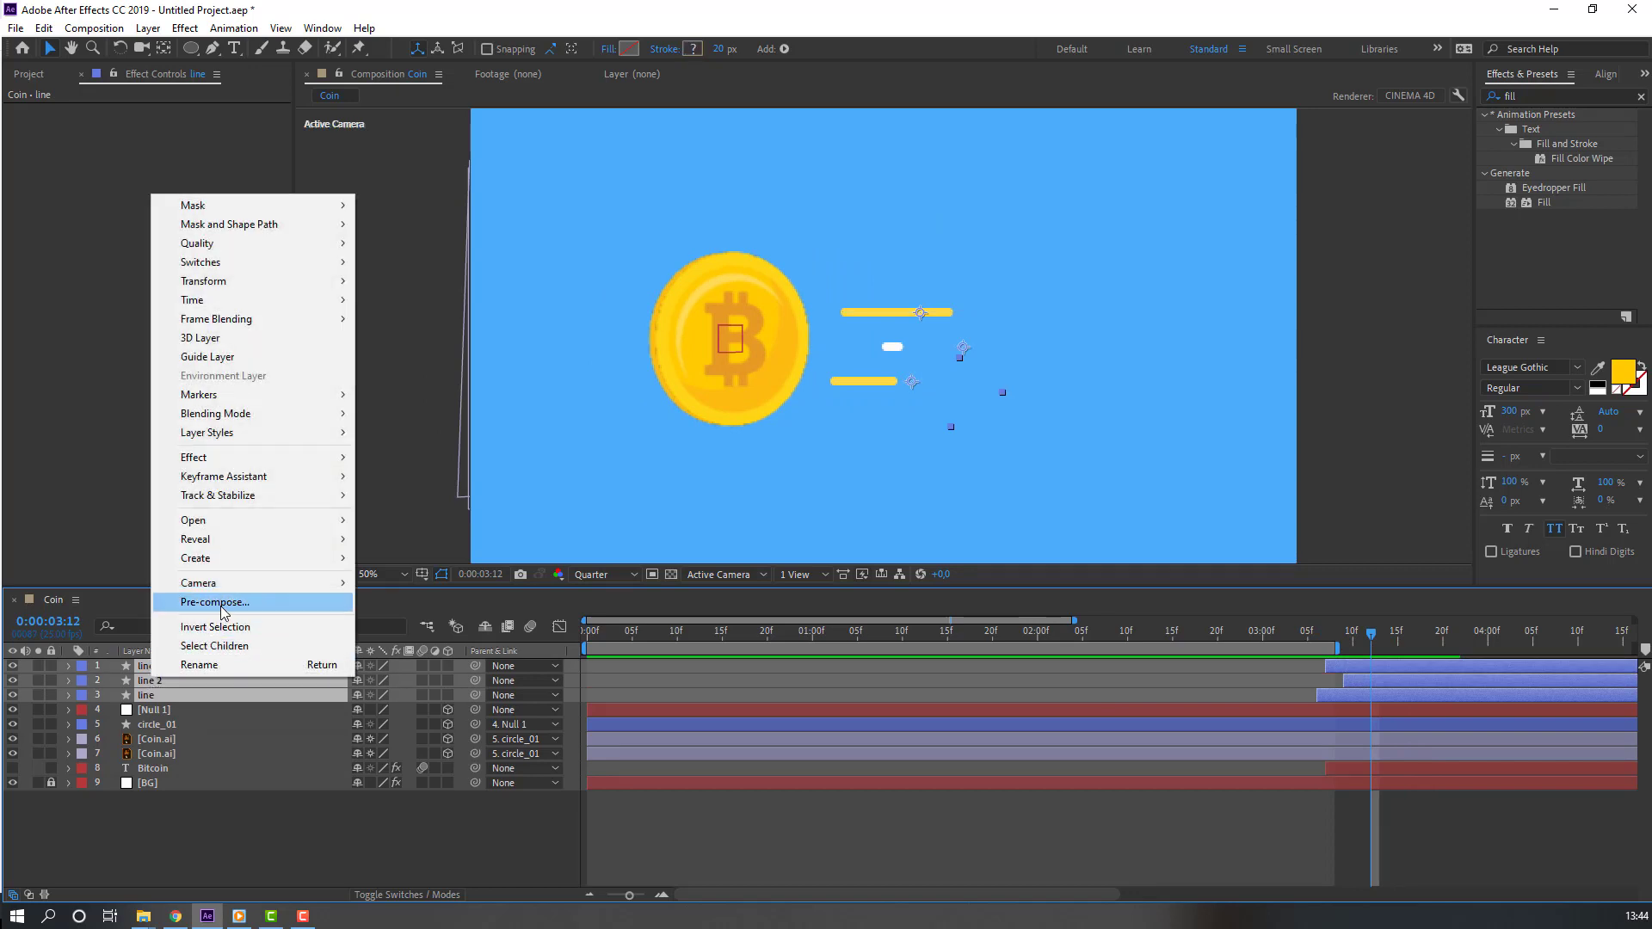
{"action": "left_click", "coordinate": [220, 606]}
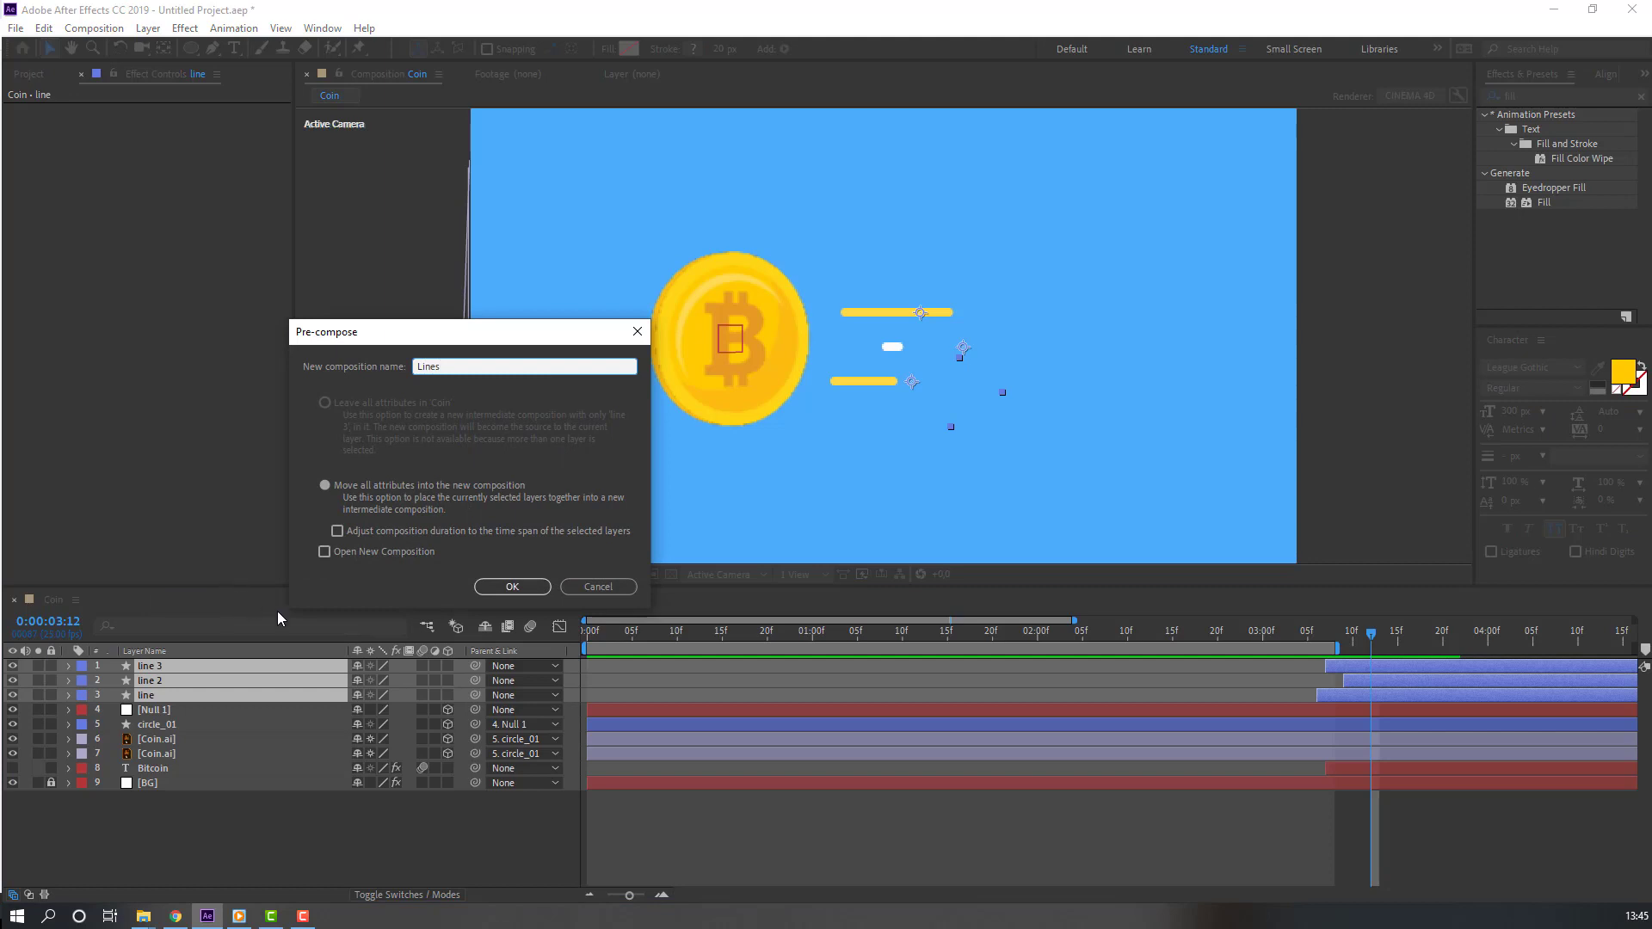
{"action": "type", "text": "Lines"}
{"action": "left_click", "coordinate": [533, 588]}
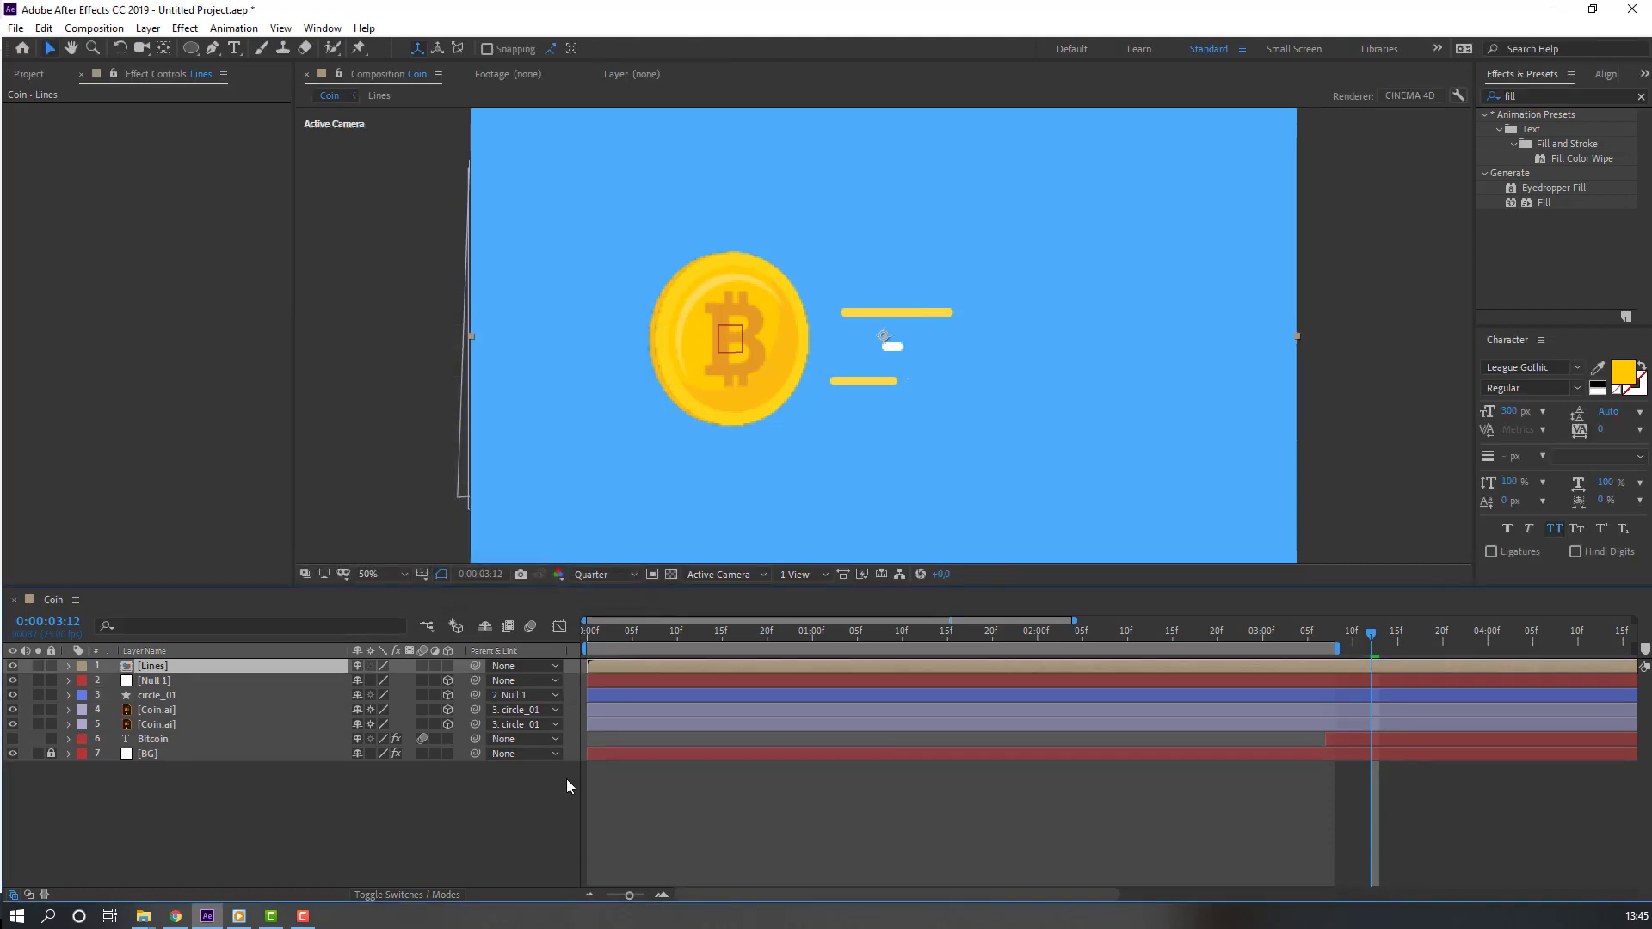
Step: Open the Lines composition and set its work area from about 0:00:03:05 to 0:00:03:21
{"action": "double_click", "coordinate": [156, 670]}
{"action": "left_click_drag", "start_coordinate": [593, 649], "coordinate": [941, 646]}
{"action": "key", "text": "space"}
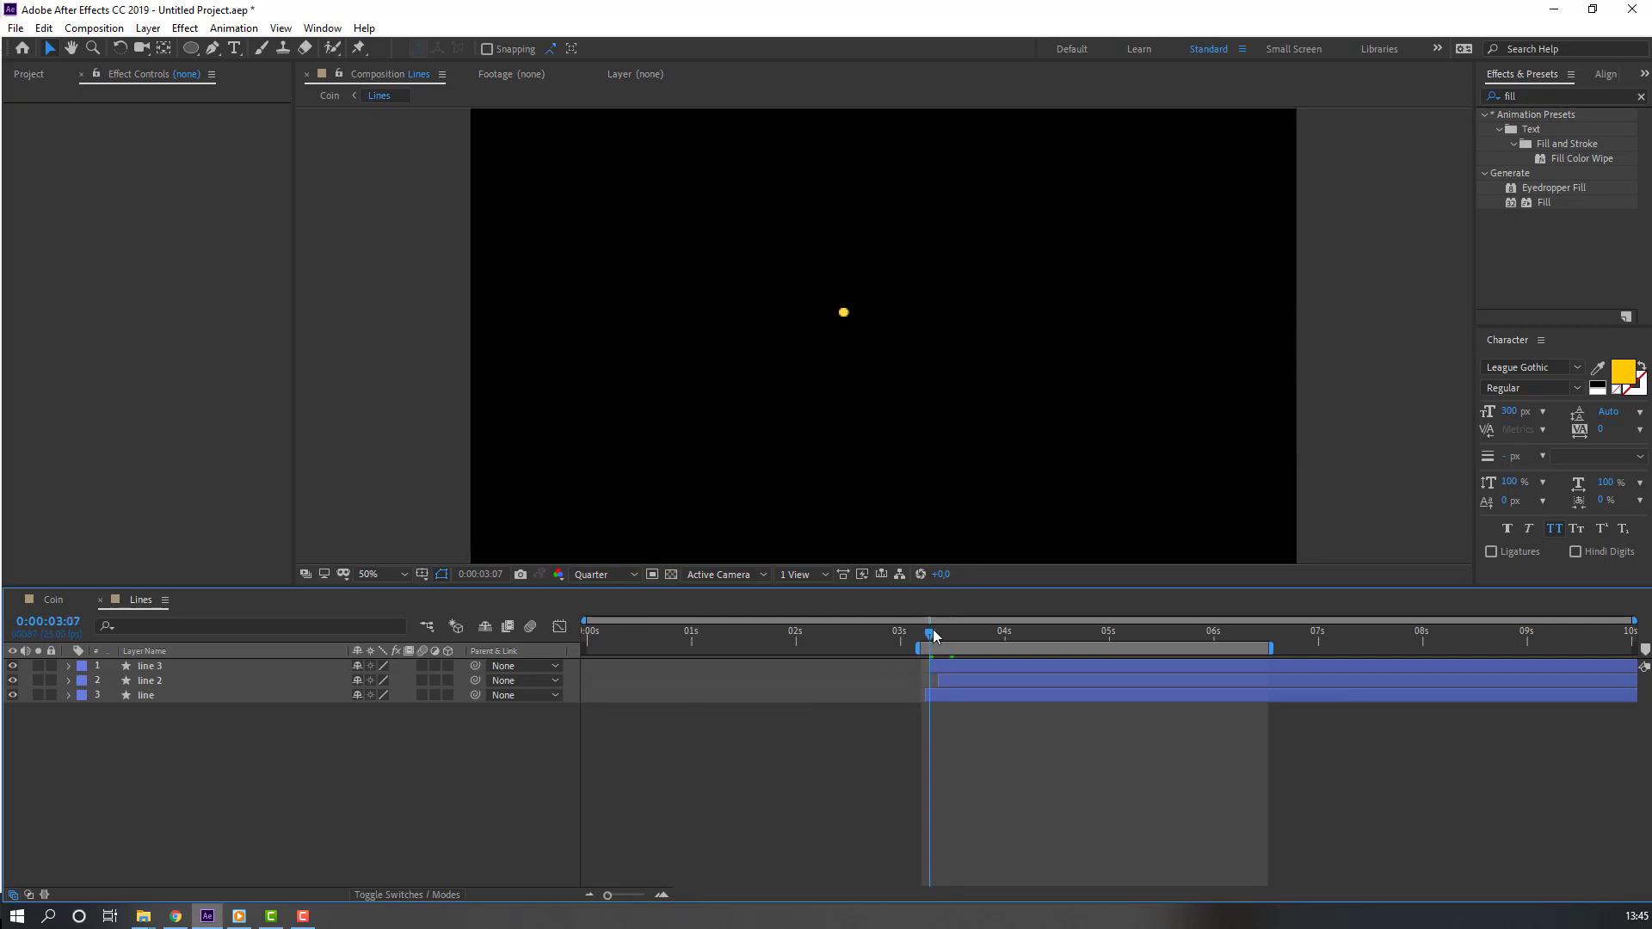
{"action": "left_click", "coordinate": [990, 621]}
{"action": "left_click_drag", "start_coordinate": [990, 617], "coordinate": [988, 618]}
{"action": "key", "text": "n"}
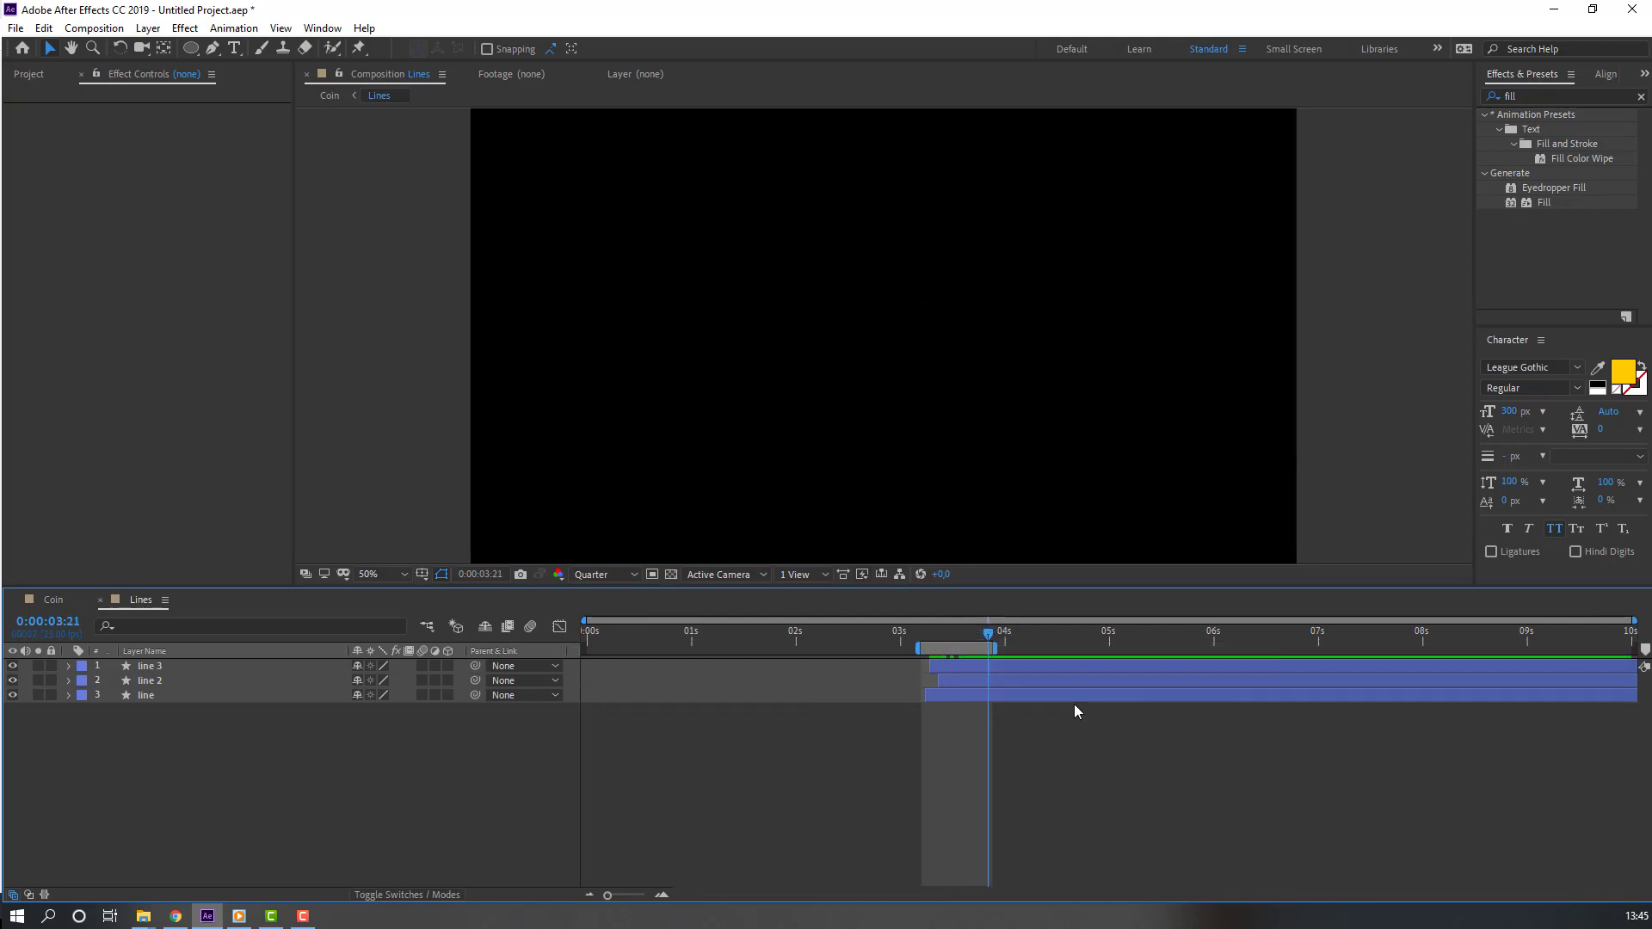
Step: Trim the Lines composition to its work area and return to the Coin composition
{"action": "right_click", "coordinate": [962, 647]}
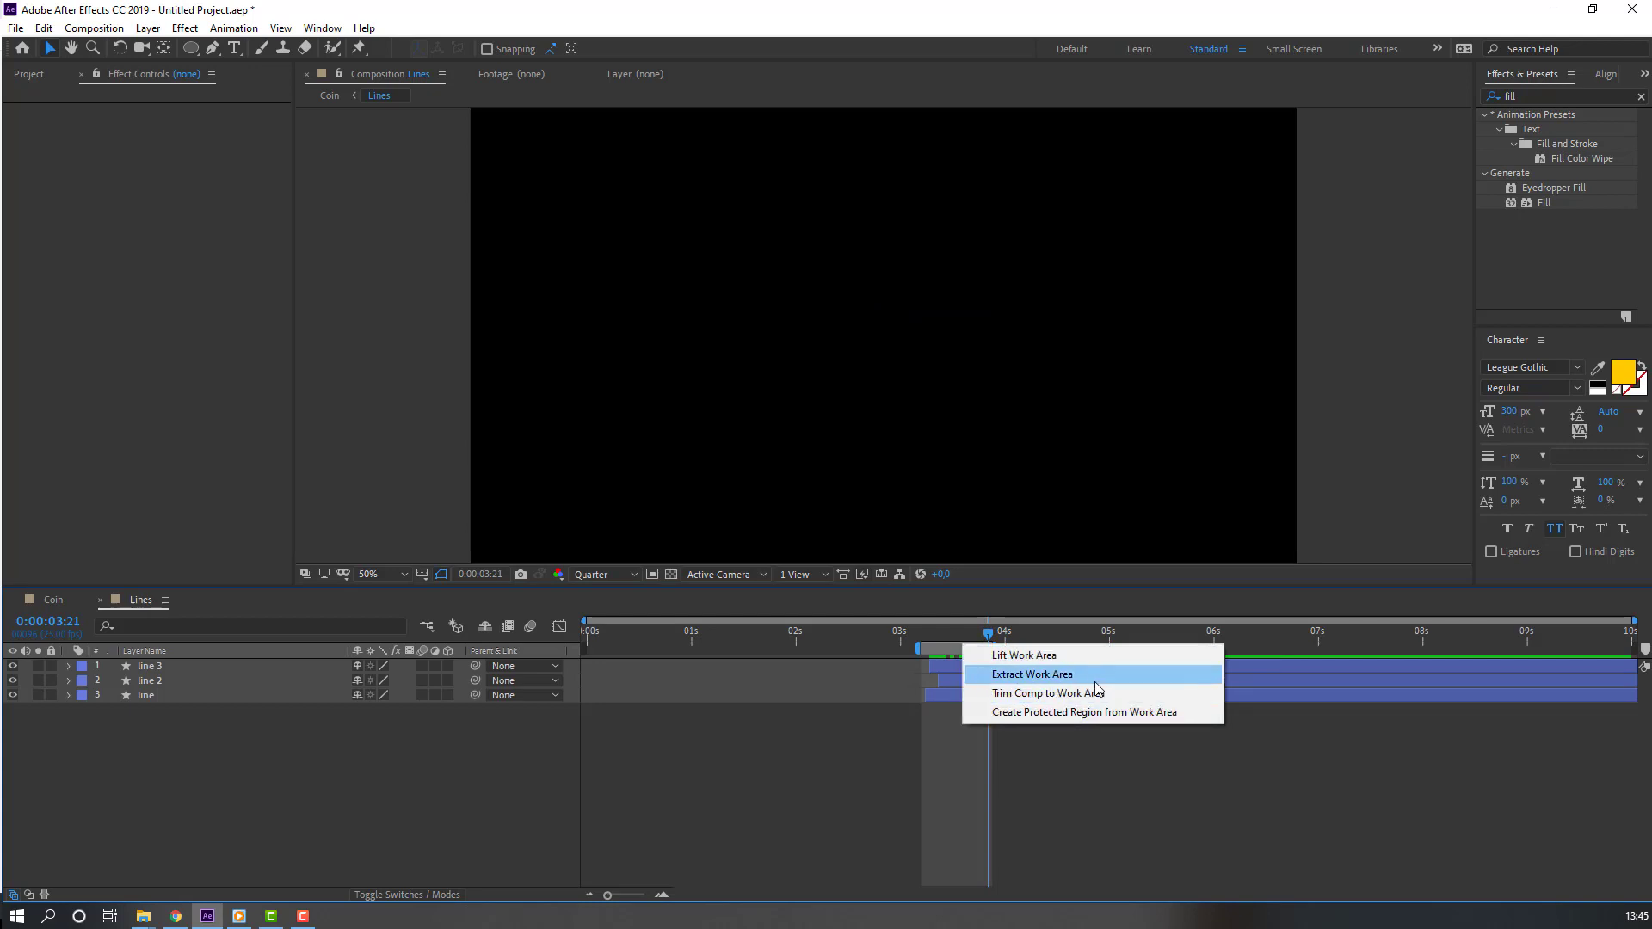
{"action": "left_click", "coordinate": [1118, 693]}
{"action": "key", "text": "Home"}
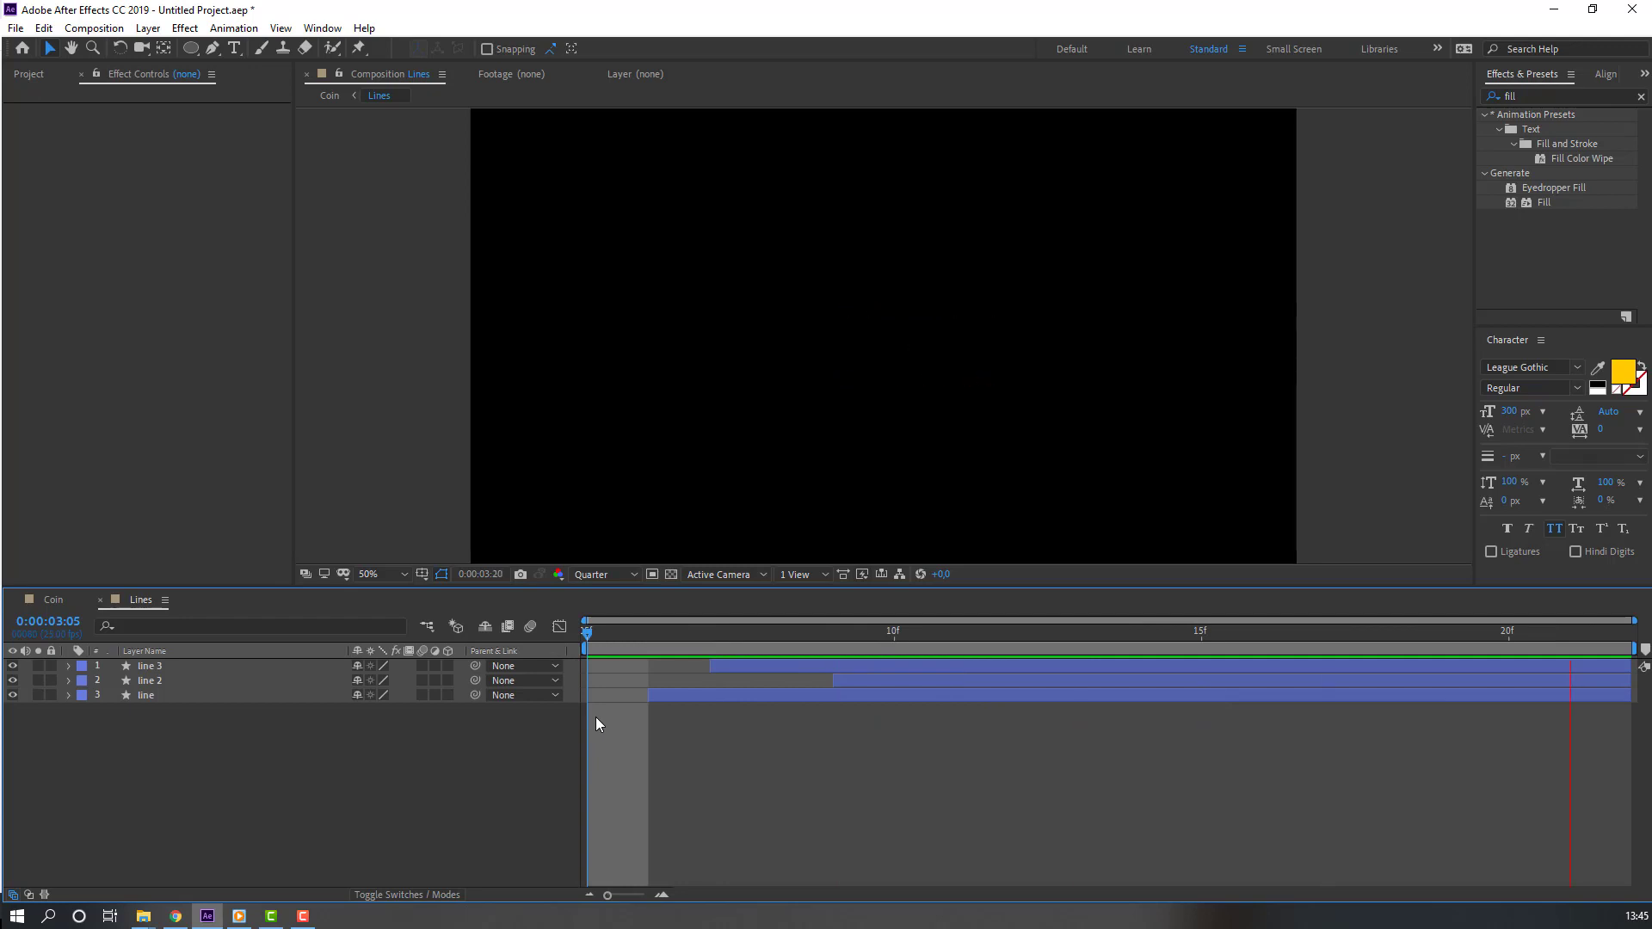
{"action": "left_click", "coordinate": [101, 599]}
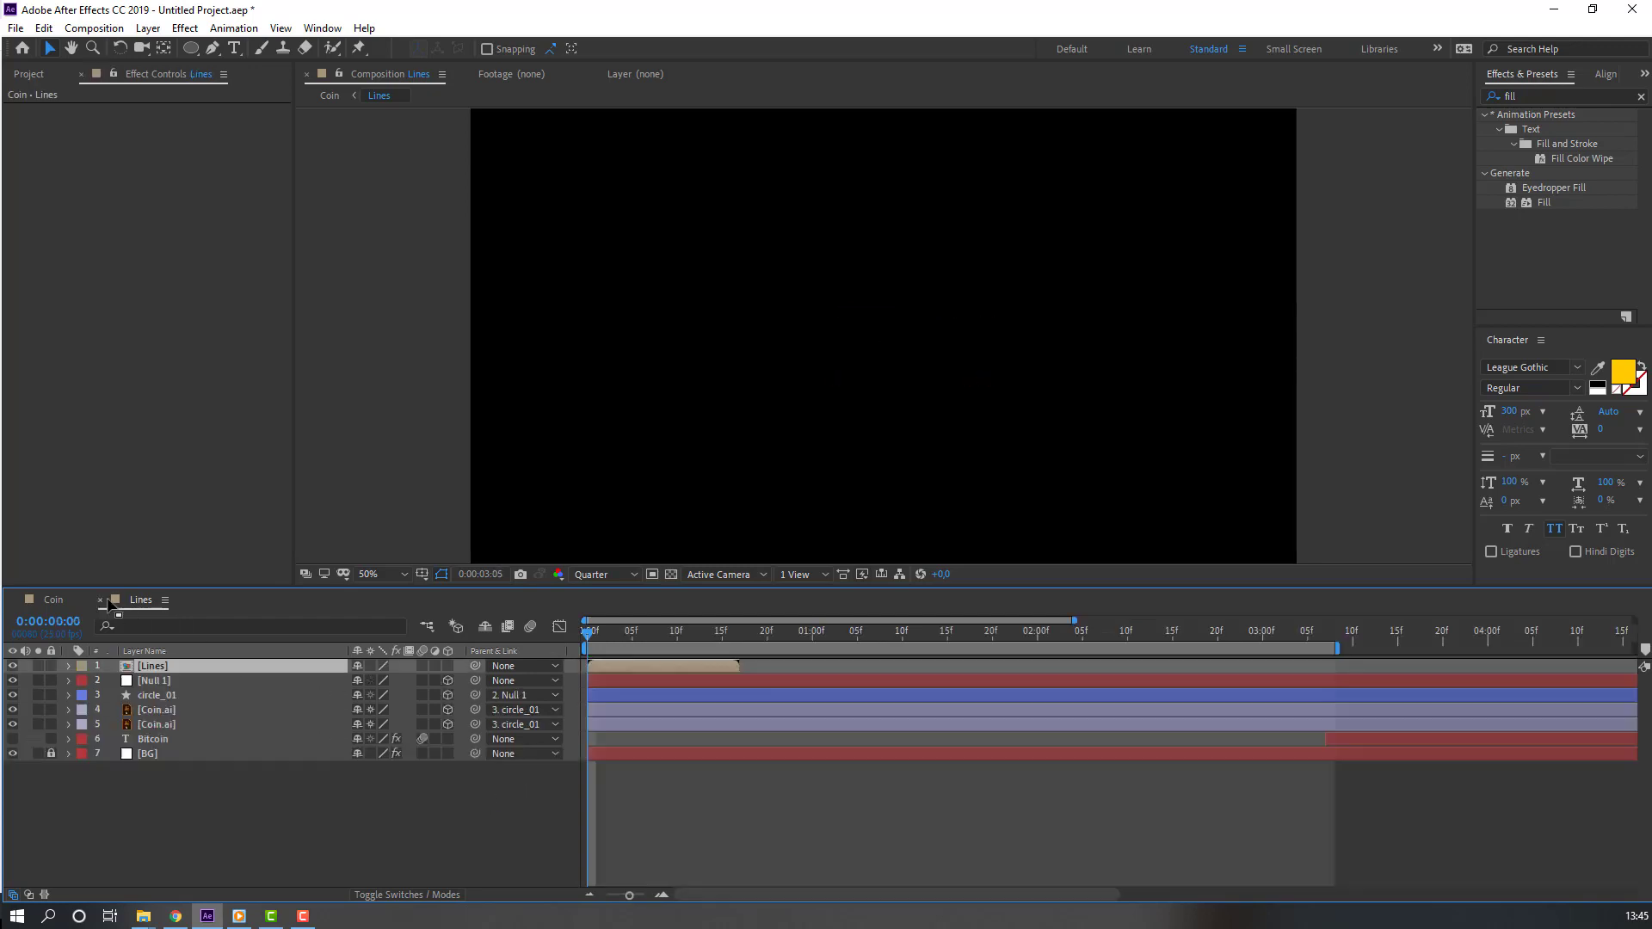
Step: Shift the Lines layer to start at about 0:00:02:18 and place the current time there
{"action": "left_click_drag", "start_coordinate": [607, 628], "coordinate": [1237, 616]}
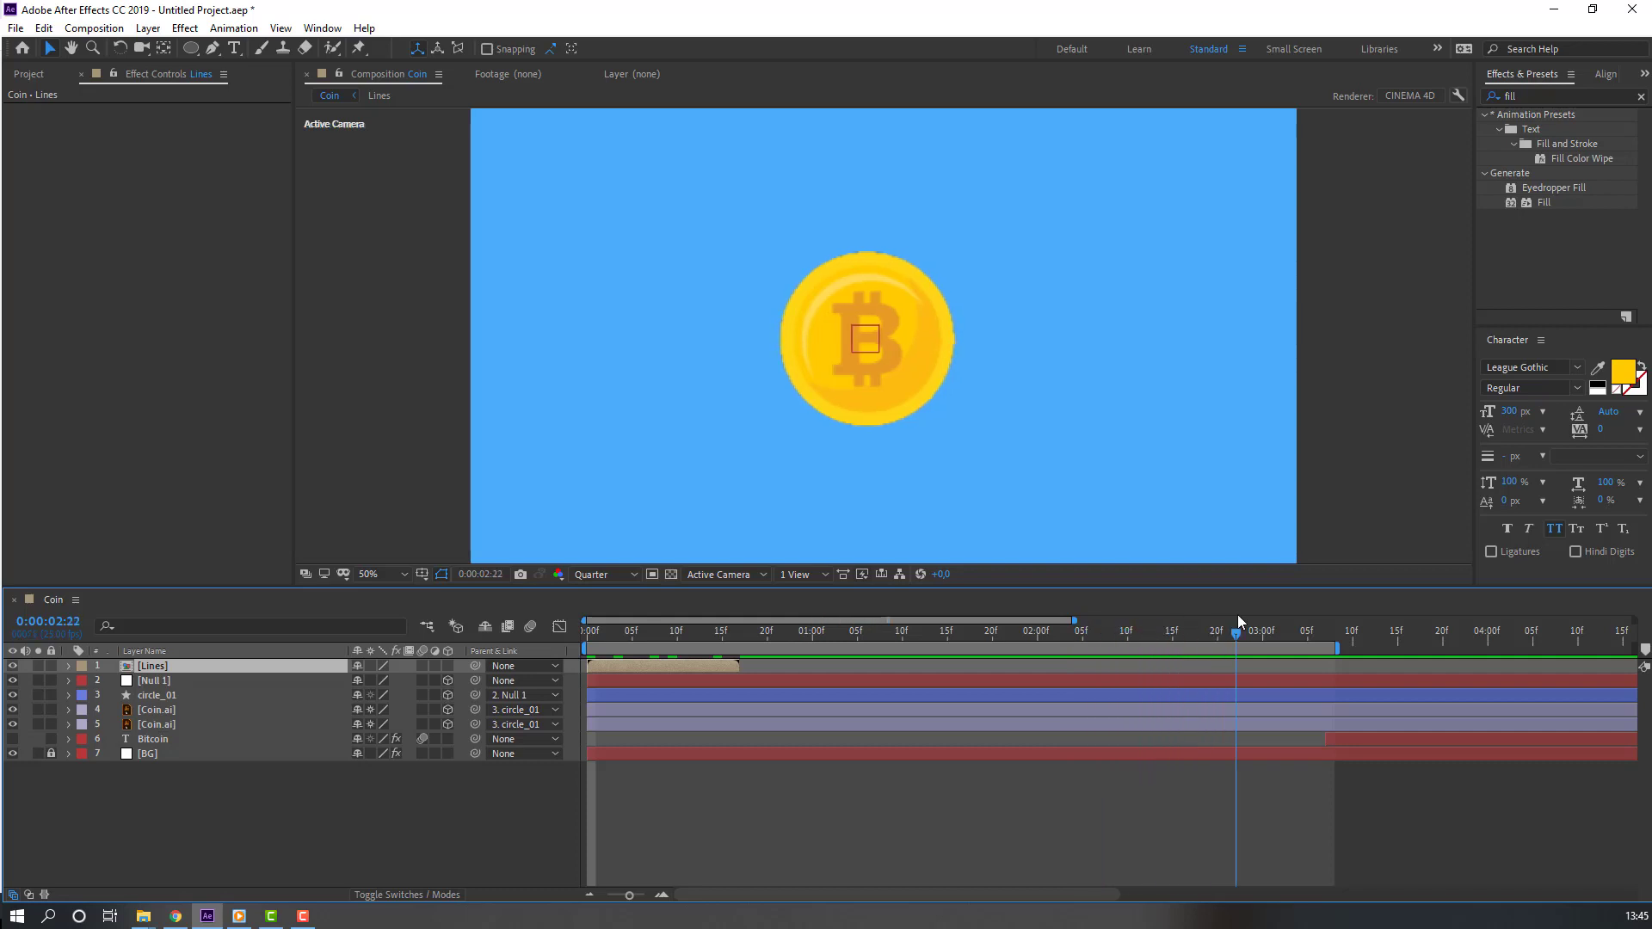
{"action": "left_click_drag", "start_coordinate": [636, 667], "coordinate": [1249, 664]}
{"action": "left_click", "coordinate": [1201, 636]}
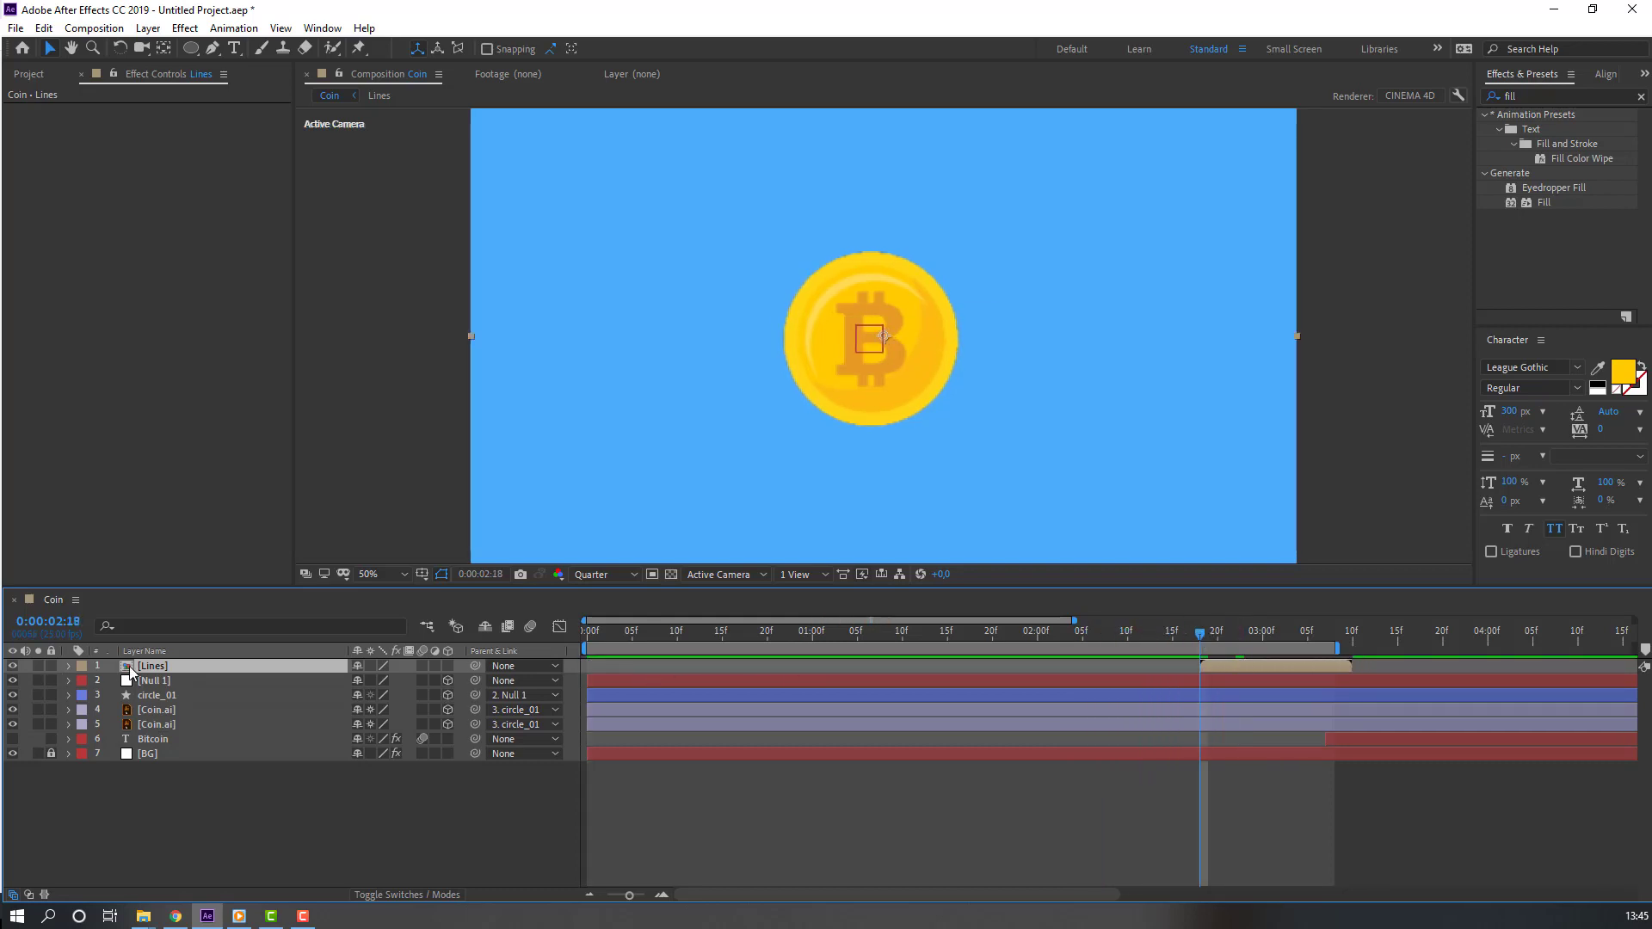
Step: Duplicate the Lines layer and shift the lower copy to start at about 0:00:00:01
{"action": "key", "text": "ctrl+d"}
{"action": "left_click", "coordinate": [1274, 680]}
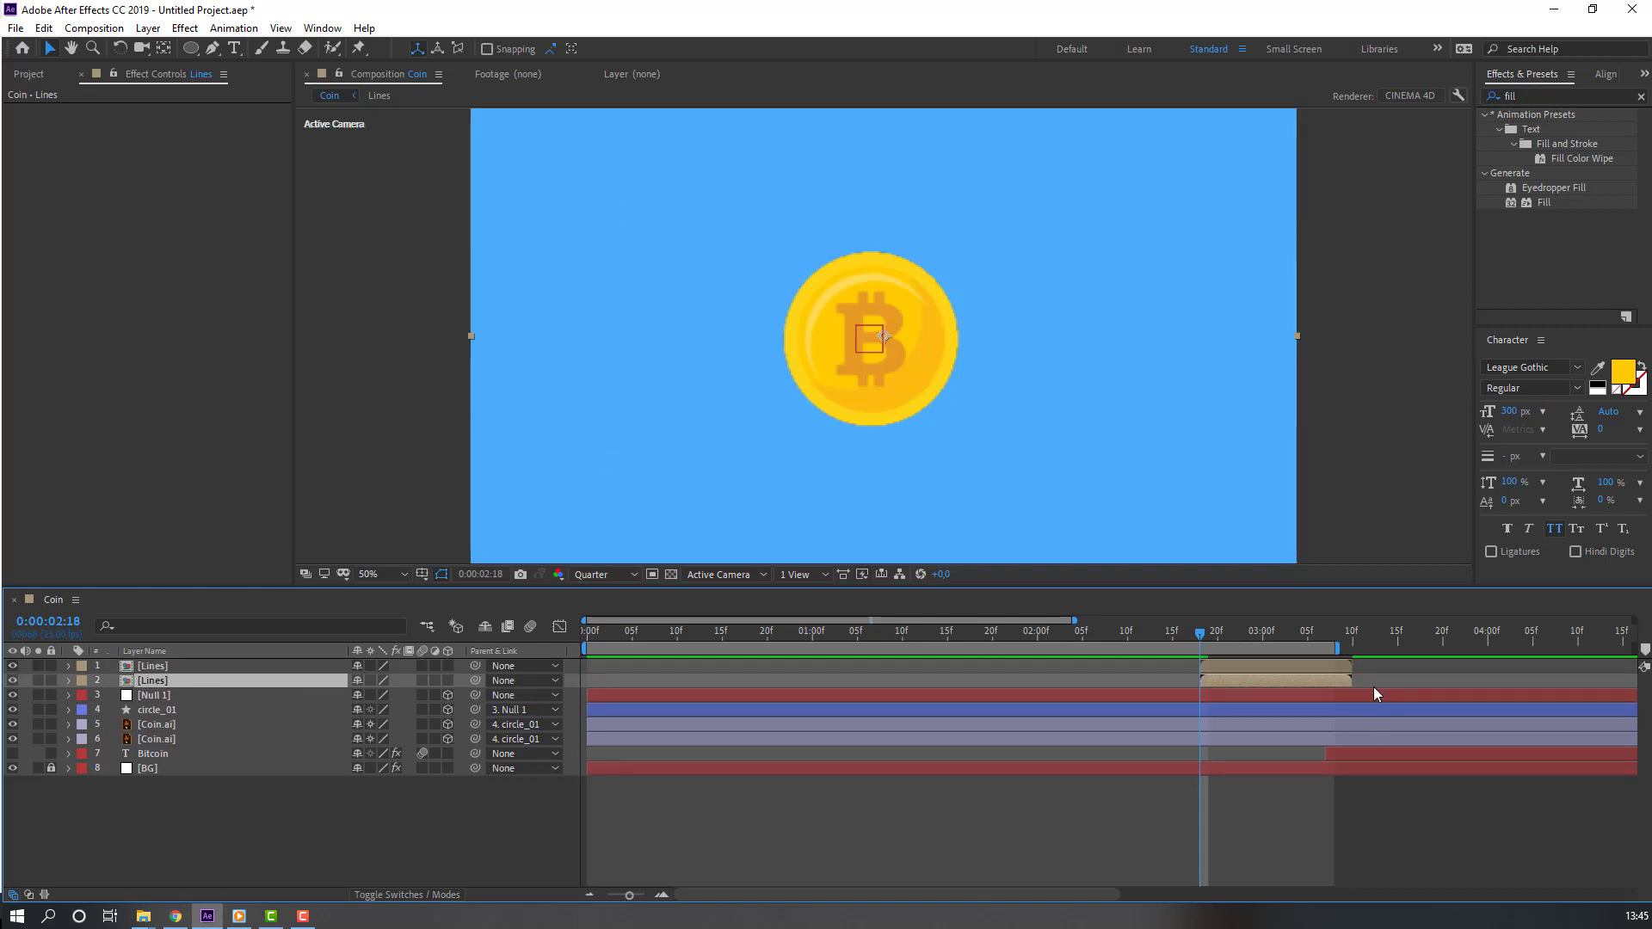
{"action": "left_click_drag", "start_coordinate": [1241, 683], "coordinate": [730, 684]}
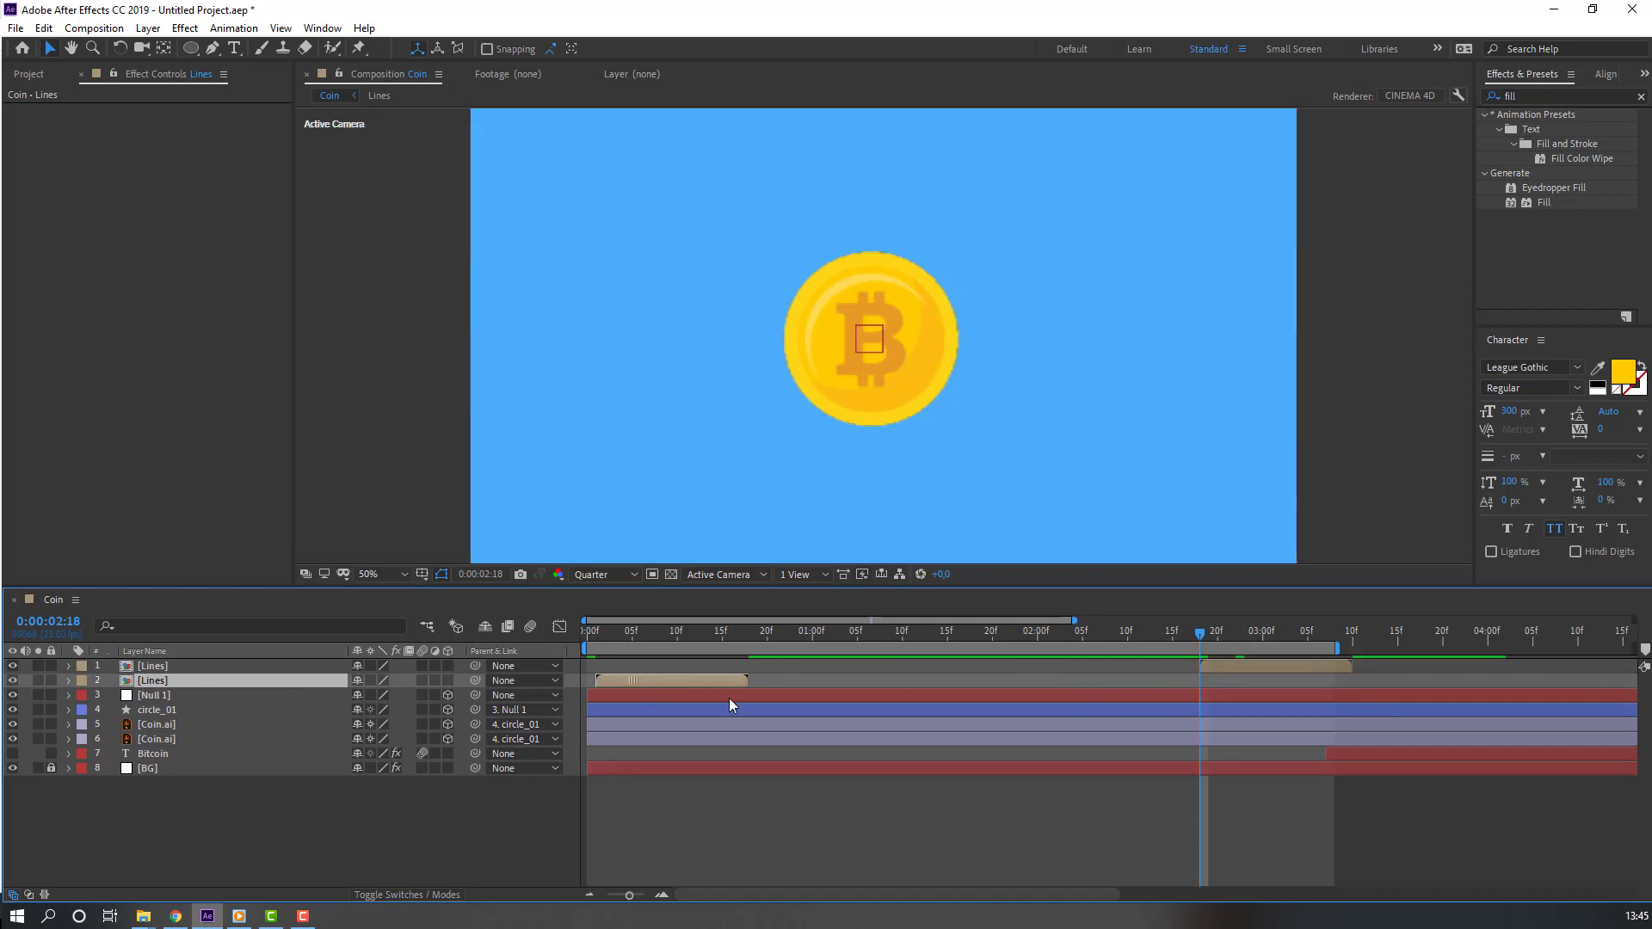
Step: Time-reverse the Lines layer that starts at 0:00:02:18
{"action": "left_click", "coordinate": [1246, 669]}
{"action": "left_click_drag", "start_coordinate": [1226, 630], "coordinate": [1280, 640]}
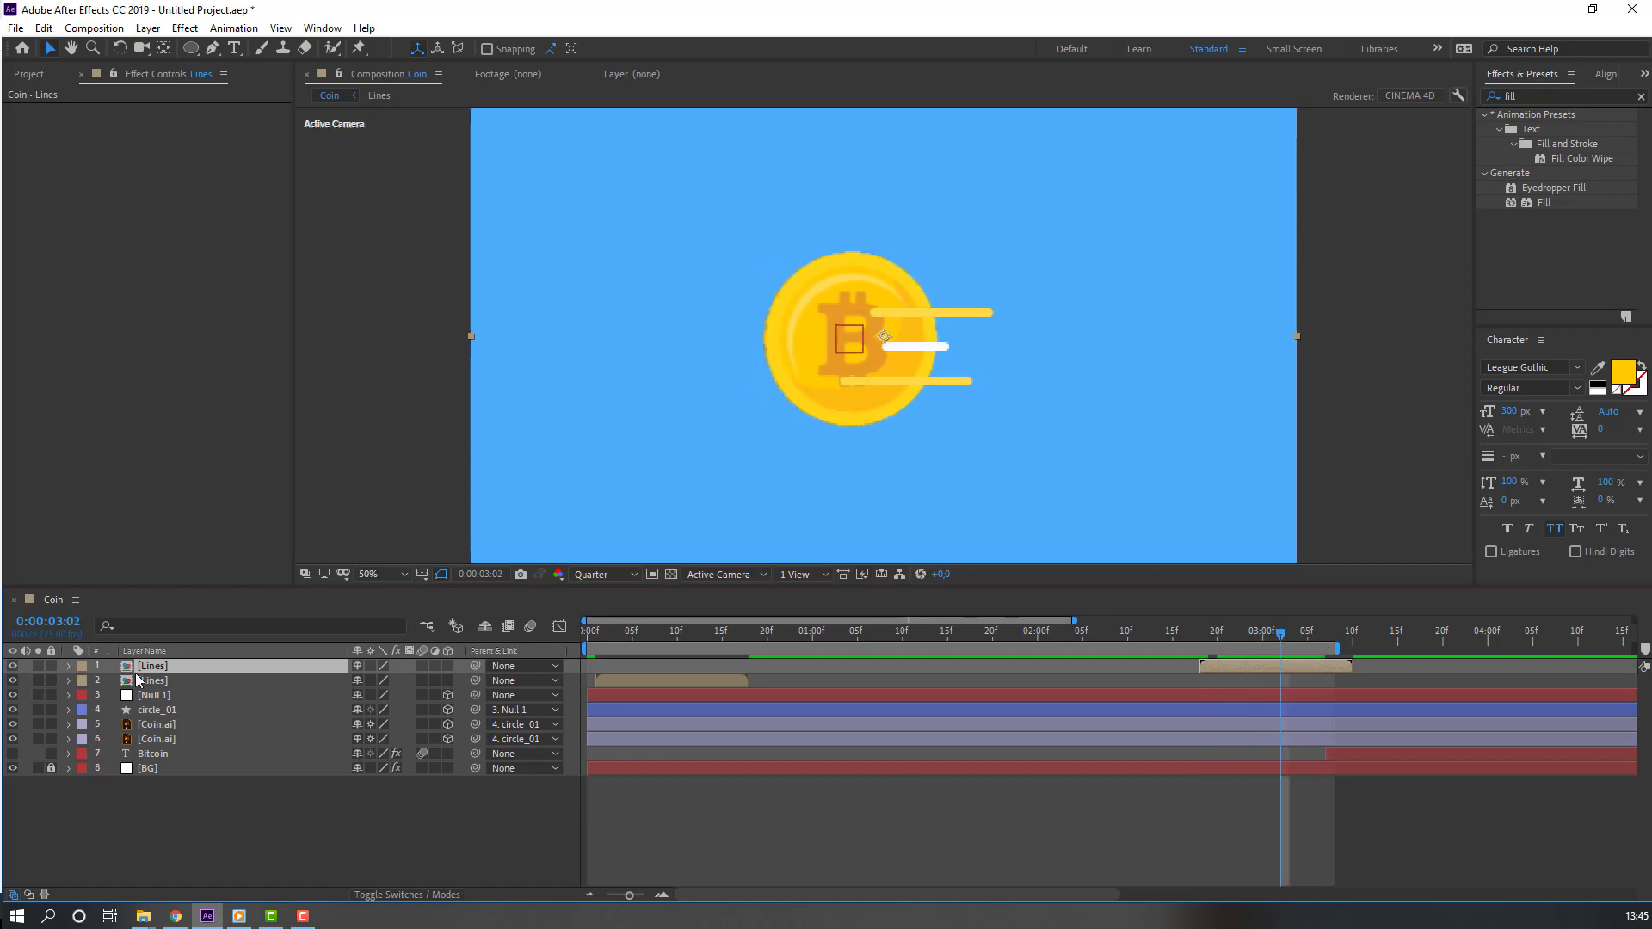
{"action": "right_click", "coordinate": [162, 666]}
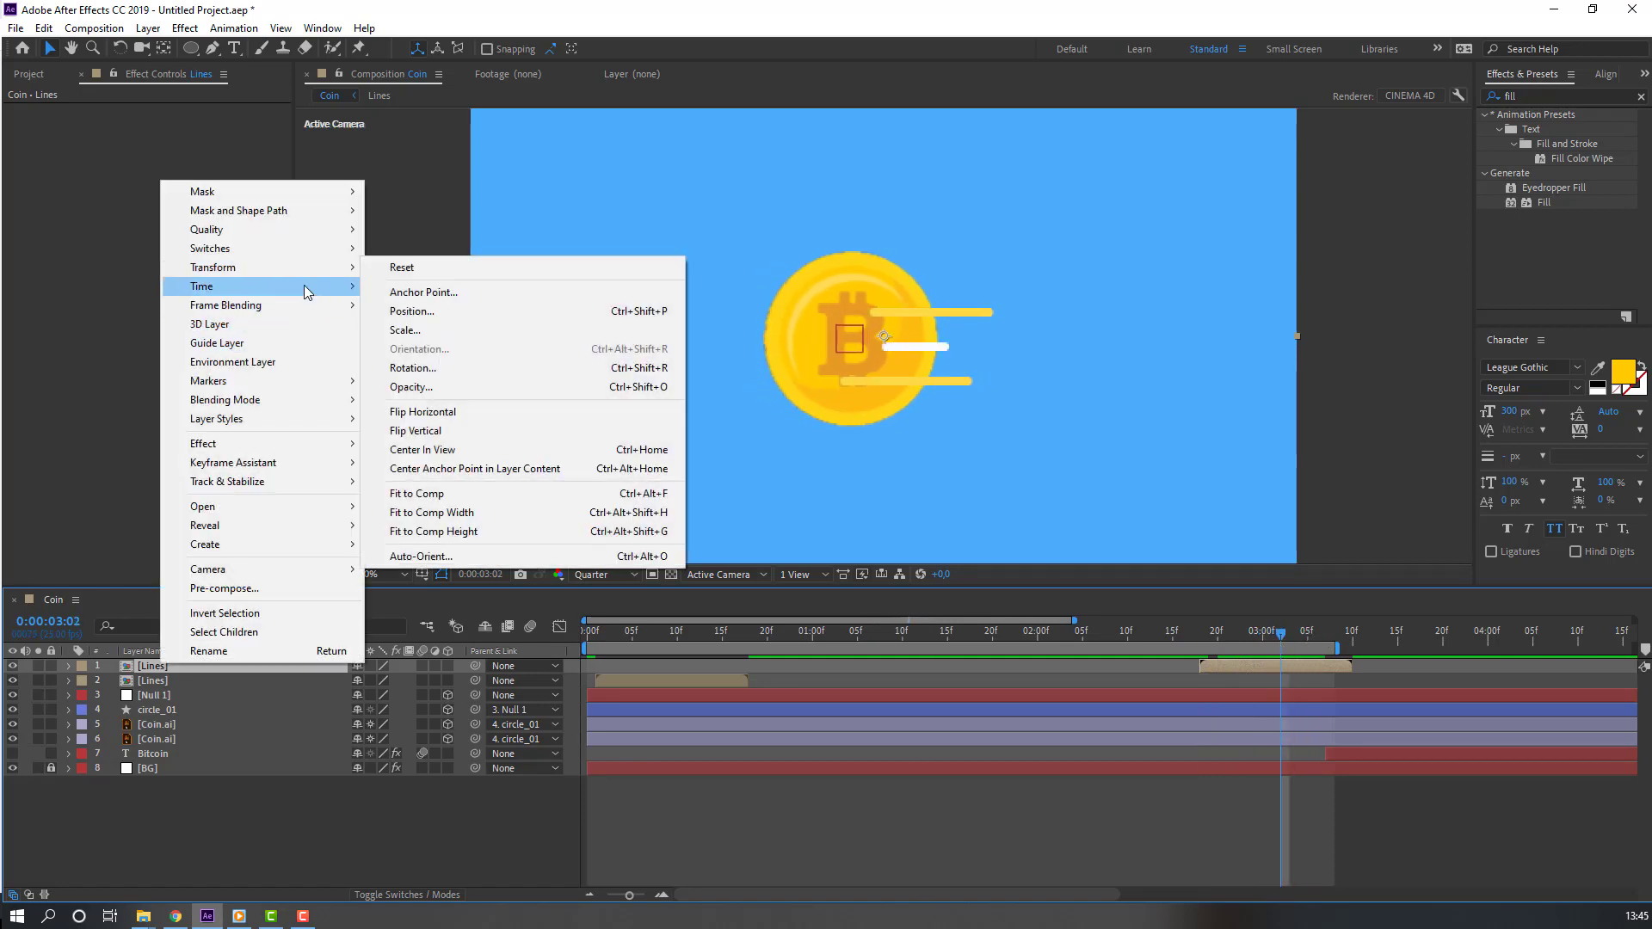
{"action": "mouse_move", "coordinate": [303, 286]}
{"action": "left_click", "coordinate": [458, 305]}
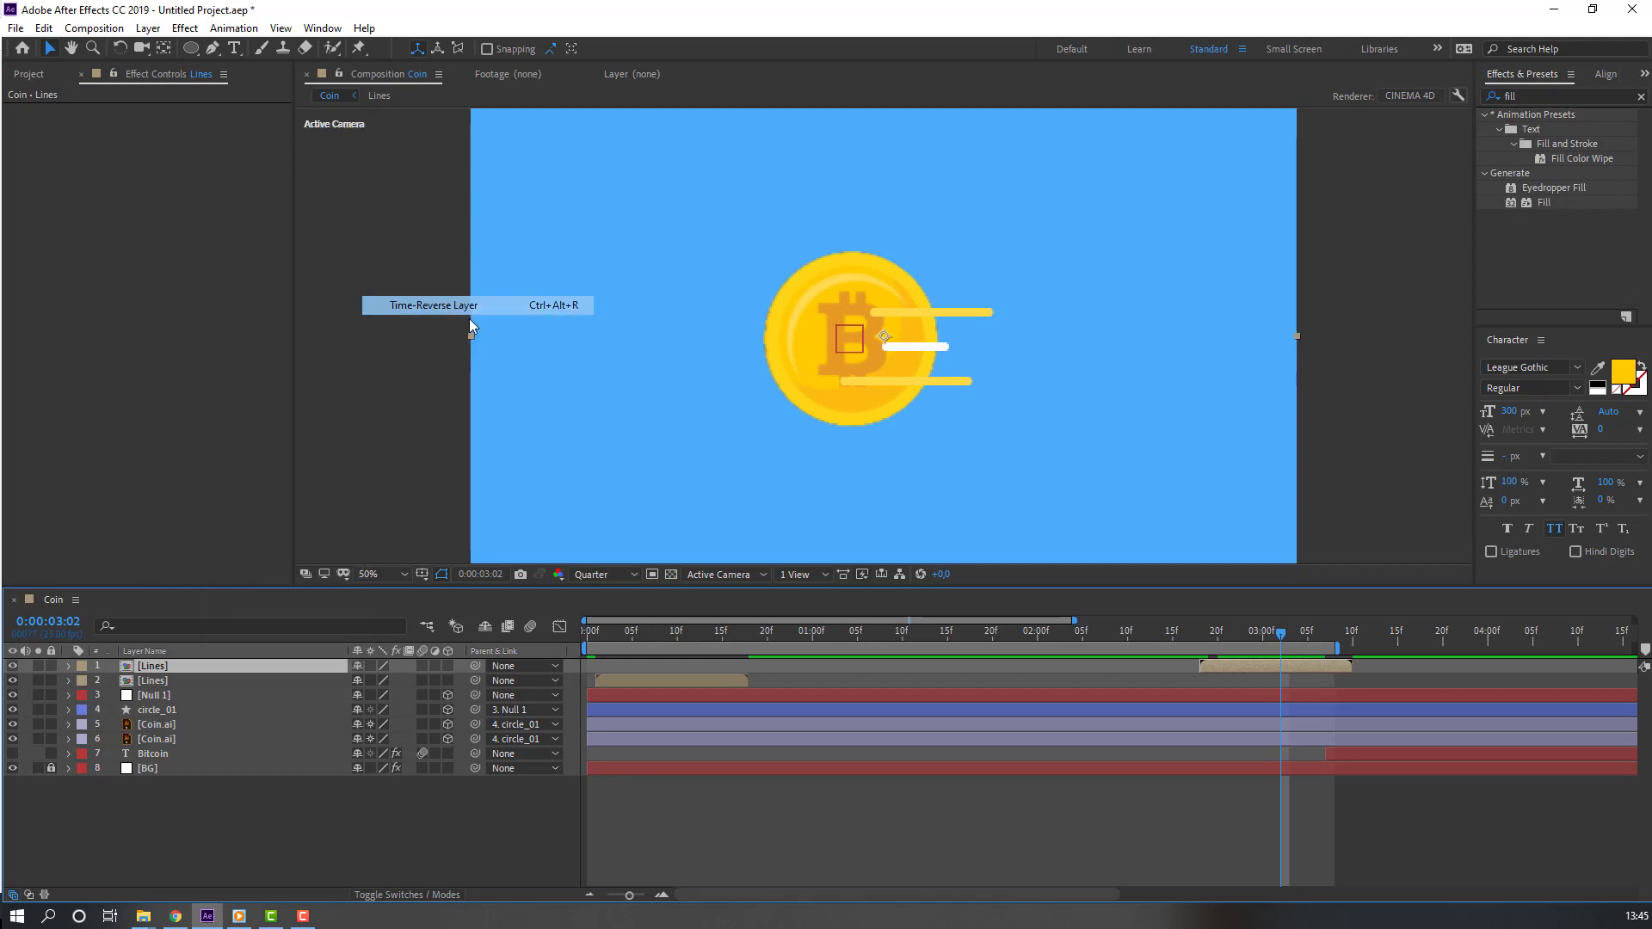
Step: Shift the reversed Lines layer to start at about 0:00:02:21 and place it between the Coin.ai layers and Bitcoin
{"action": "left_click_drag", "start_coordinate": [1196, 638], "coordinate": [1266, 664]}
{"action": "left_click", "coordinate": [1226, 638]}
{"action": "left_click_drag", "start_coordinate": [165, 665], "coordinate": [235, 742]}
{"action": "left_click_drag", "start_coordinate": [1222, 634], "coordinate": [1298, 645]}
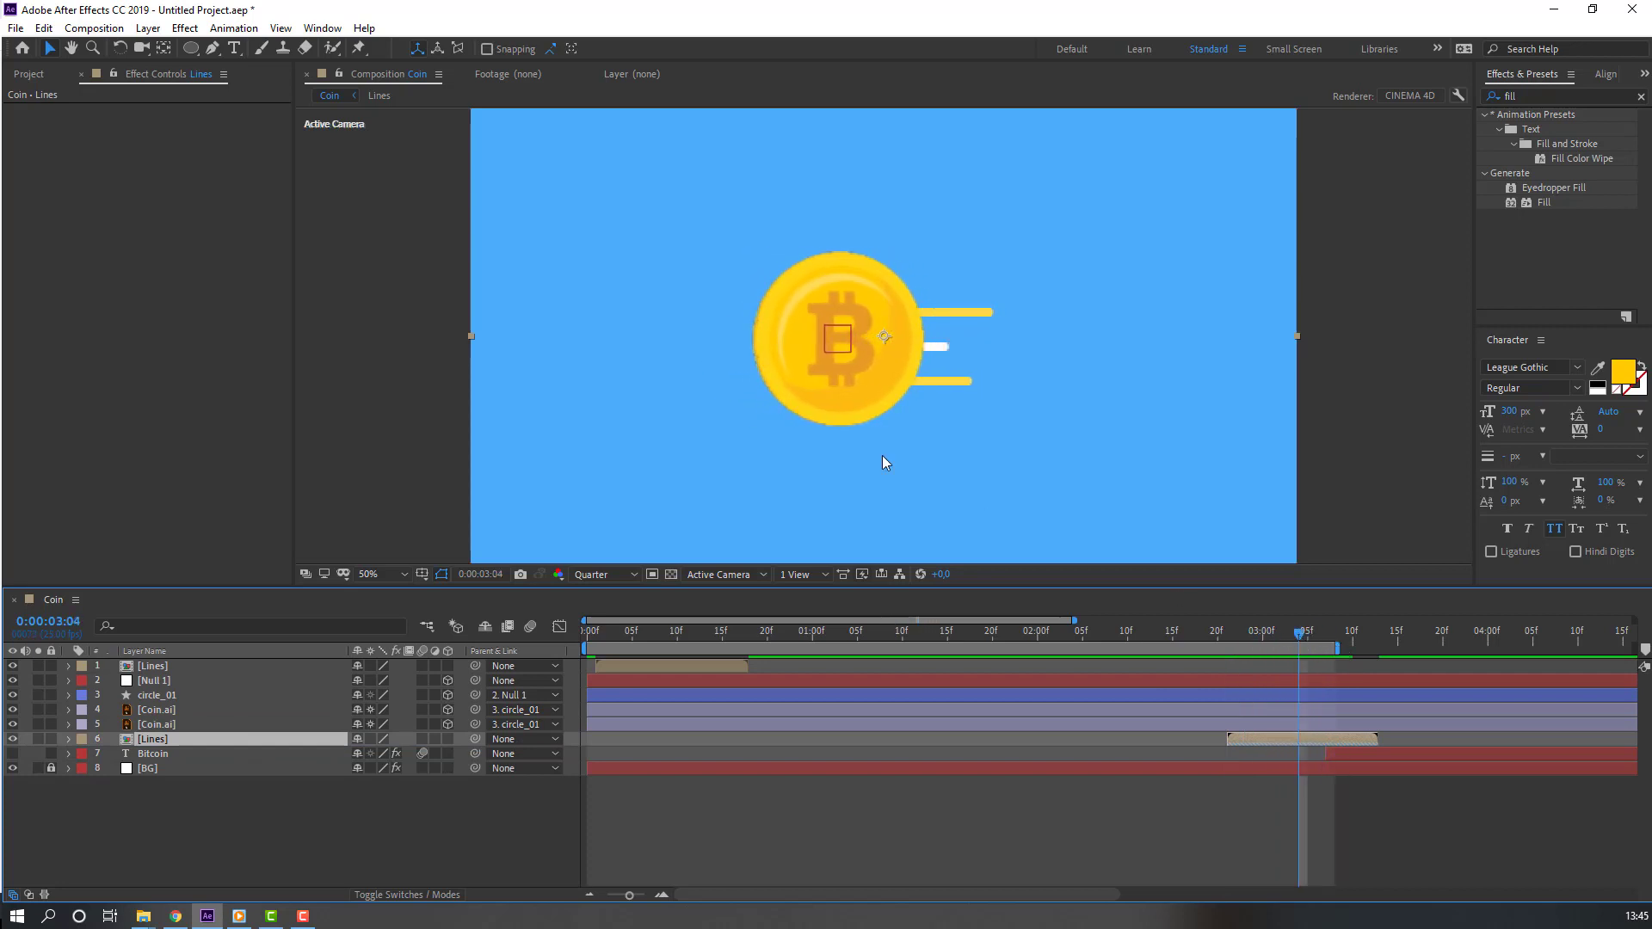
Step: Delay the reversed Lines layer to start at about 0:00:02:23 and move its lines left toward the coin
{"action": "left_click_drag", "start_coordinate": [1247, 736], "coordinate": [1267, 738]}
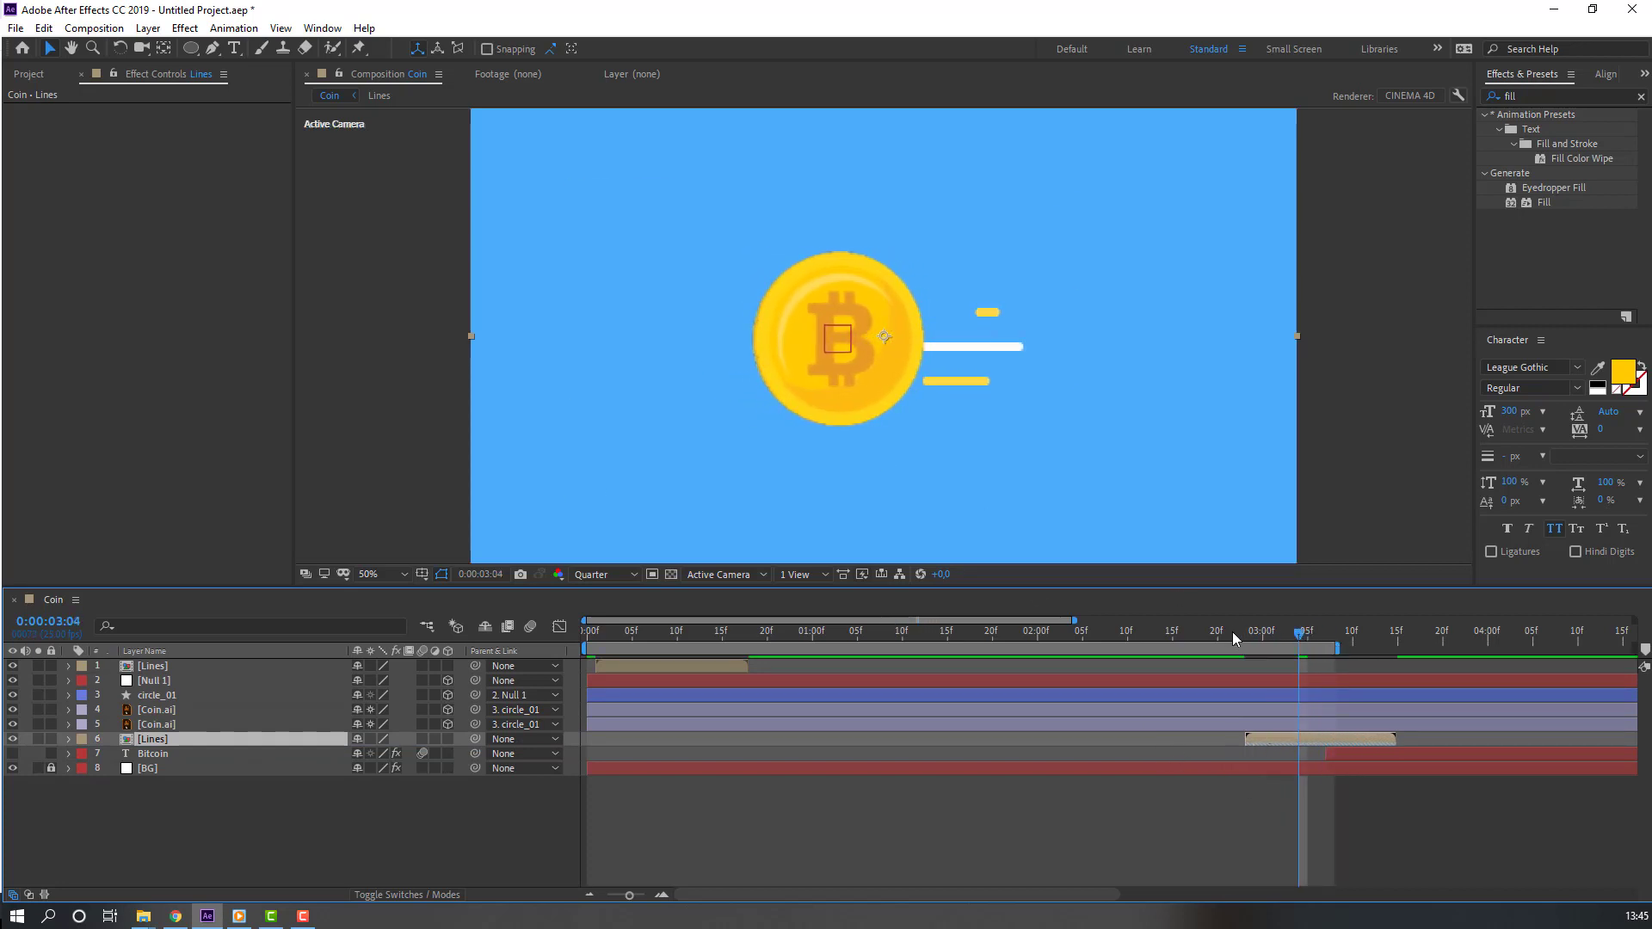
{"action": "left_click_drag", "start_coordinate": [1232, 632], "coordinate": [1307, 643]}
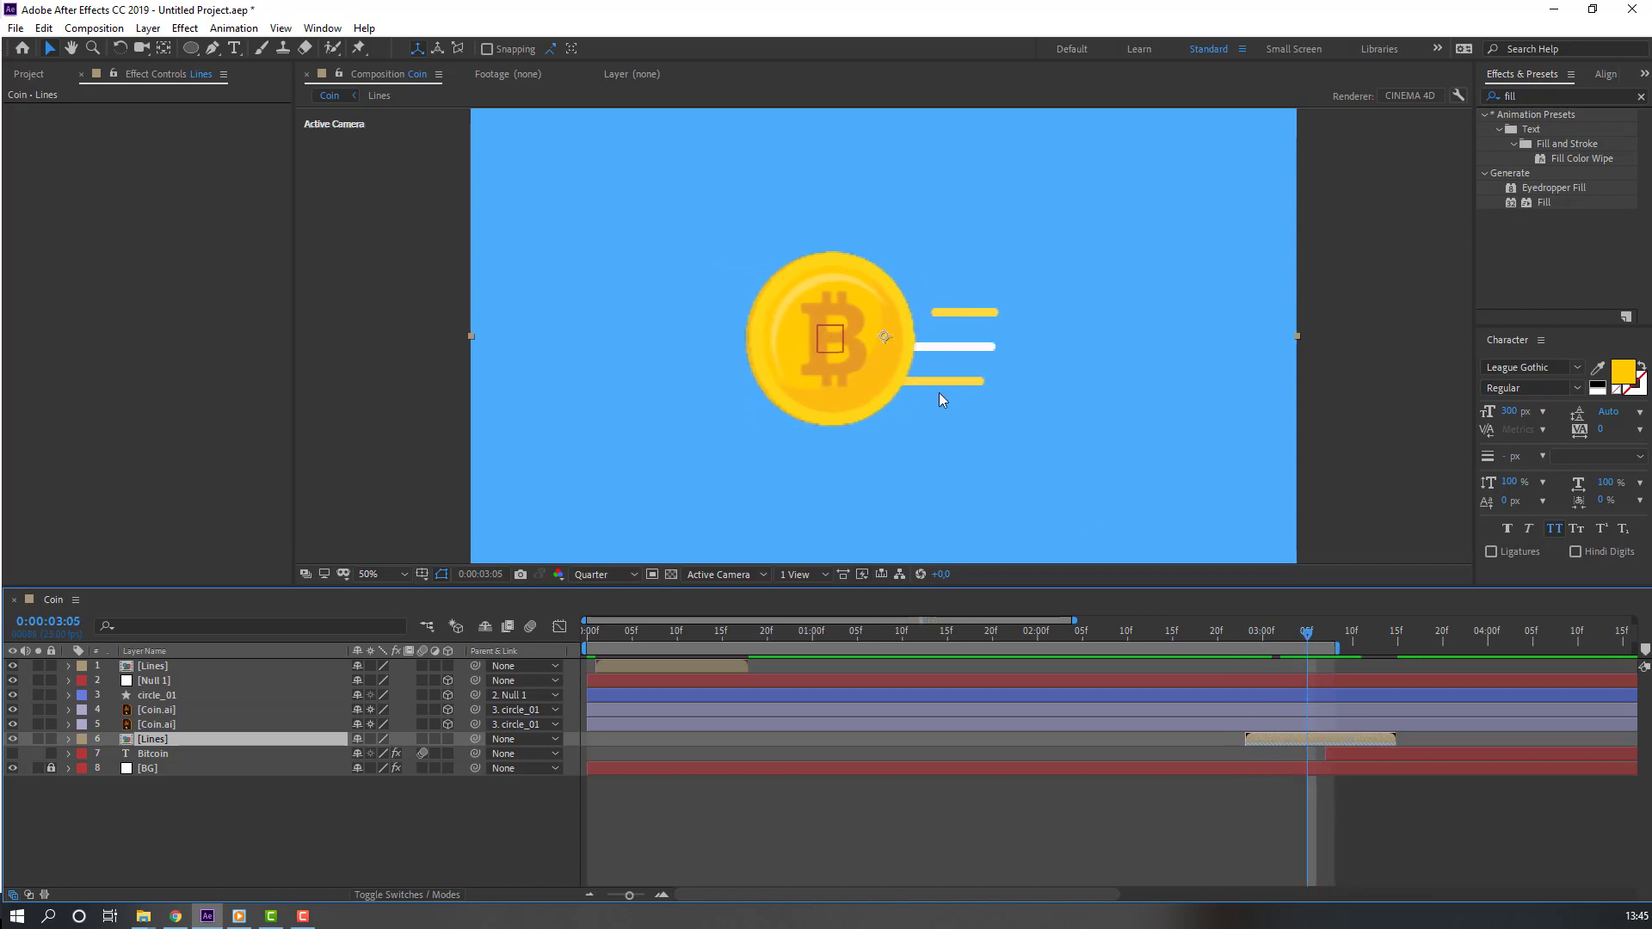
{"action": "left_click", "coordinate": [938, 380]}
{"action": "left_click_drag", "start_coordinate": [937, 380], "coordinate": [894, 379]}
{"action": "left_click", "coordinate": [1272, 812]}
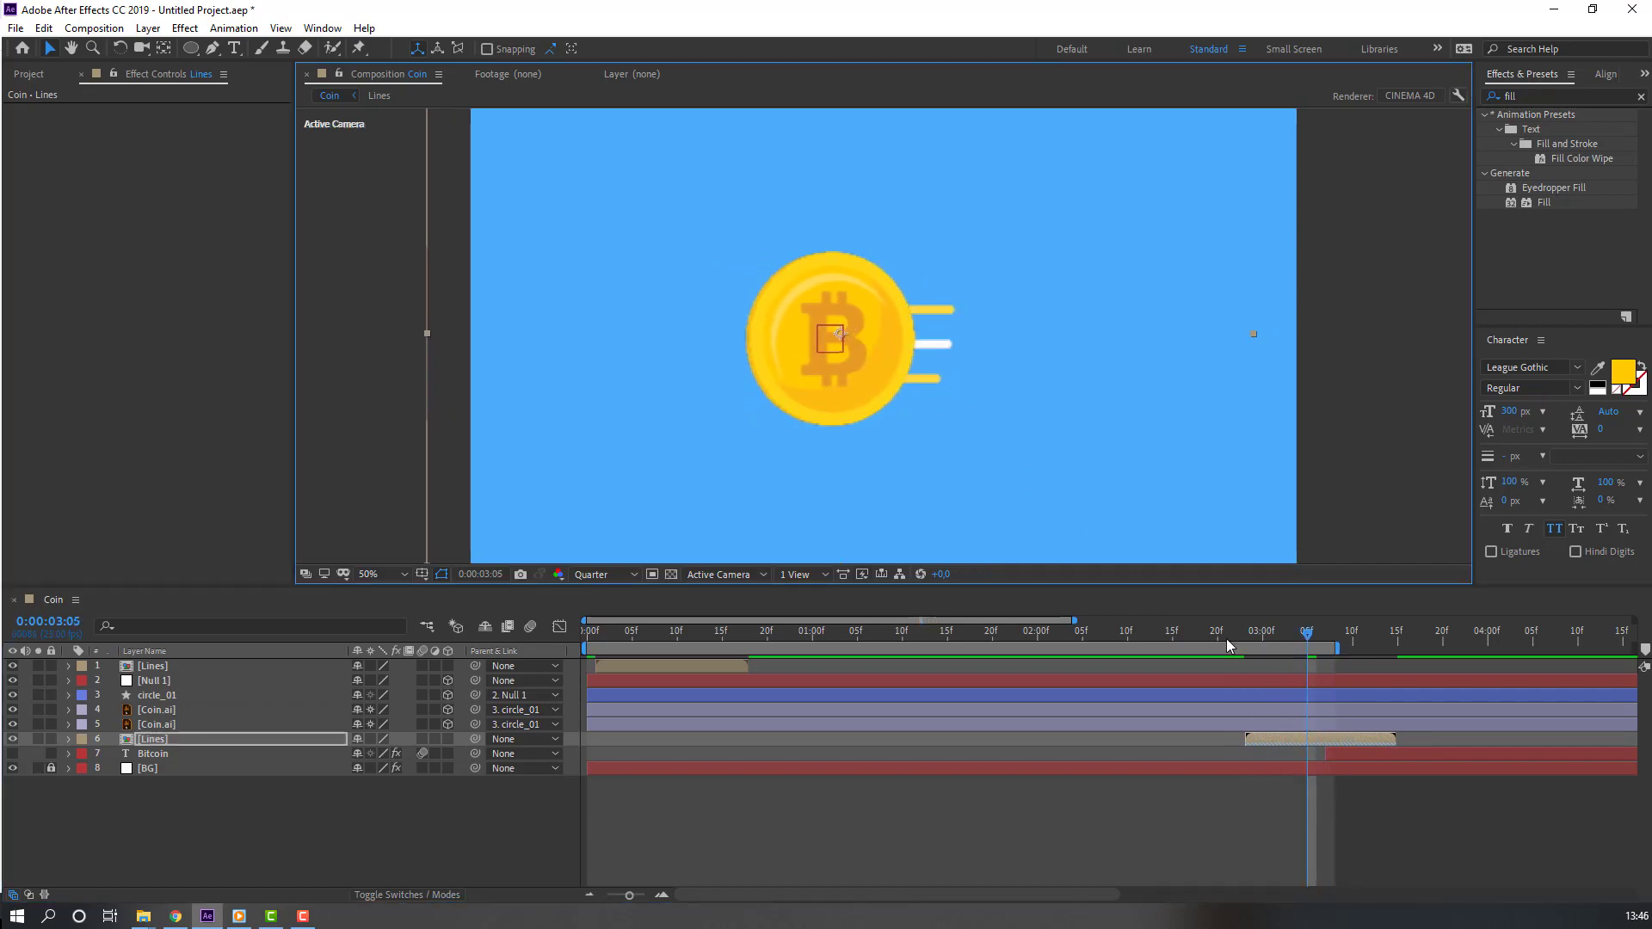
Step: Show the Bitcoin text layer and extend the work area's end to about 0:00:04:15
{"action": "left_click_drag", "start_coordinate": [1226, 638], "coordinate": [1289, 661]}
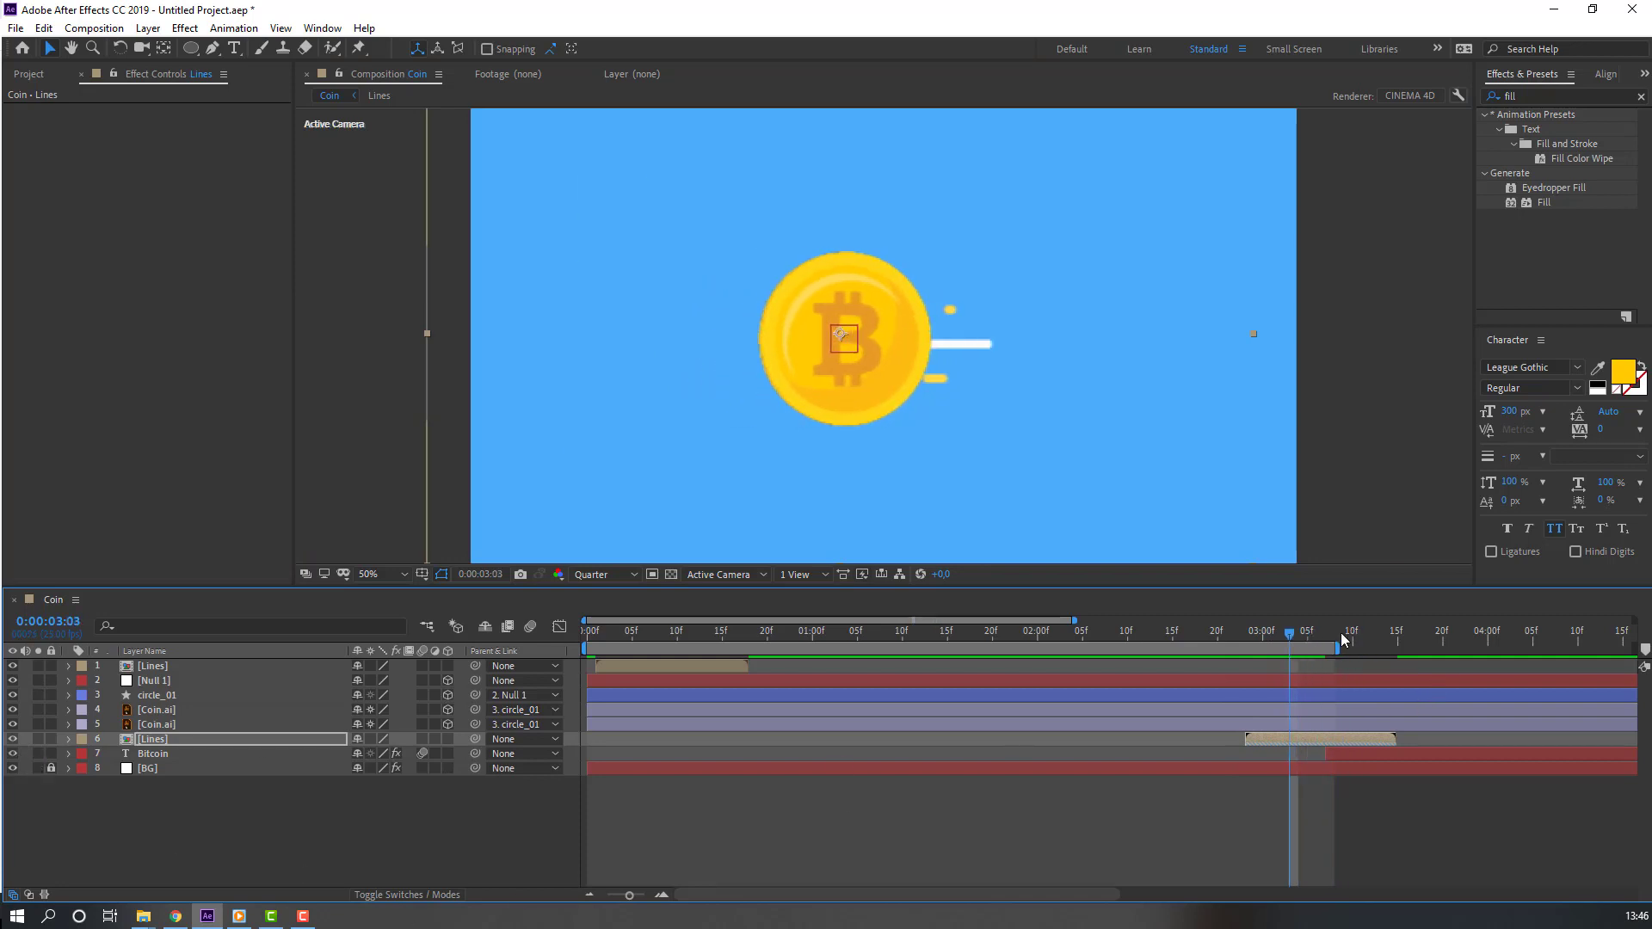
{"action": "left_click_drag", "start_coordinate": [1226, 643], "coordinate": [1609, 643]}
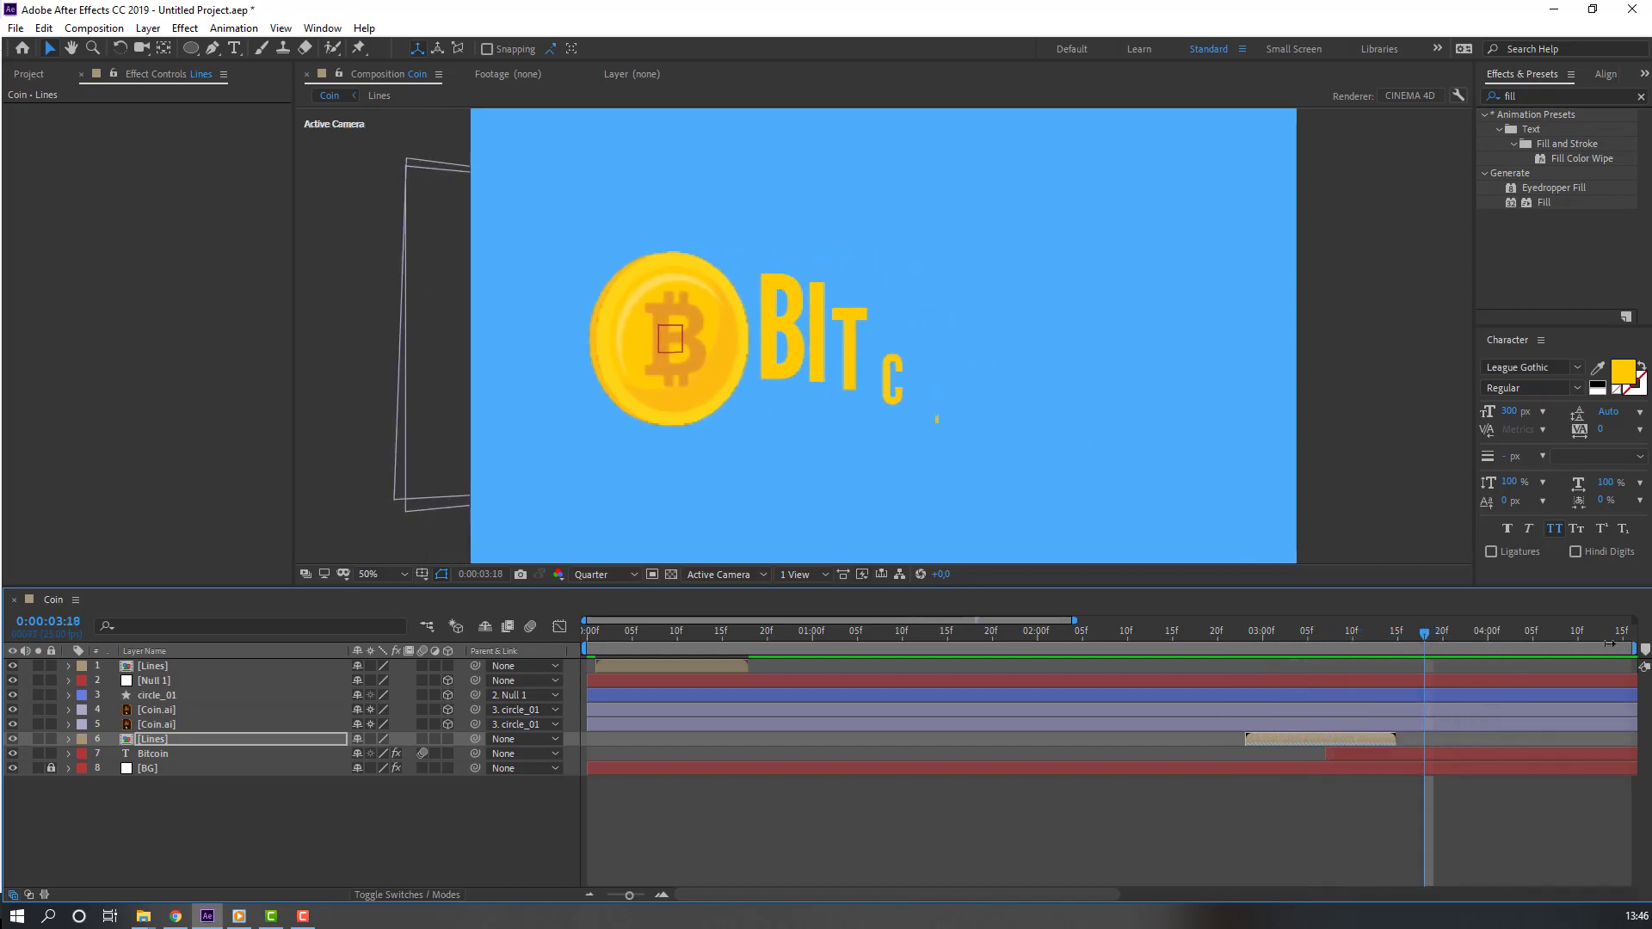
Step: Duplicate the reversed Lines layer, start the copy at about 0:00:03:07 and nudge it left in the composition
{"action": "left_click_drag", "start_coordinate": [1231, 634], "coordinate": [1344, 640]}
{"action": "left_click", "coordinate": [166, 742]}
{"action": "key", "text": "ctrl+d"}
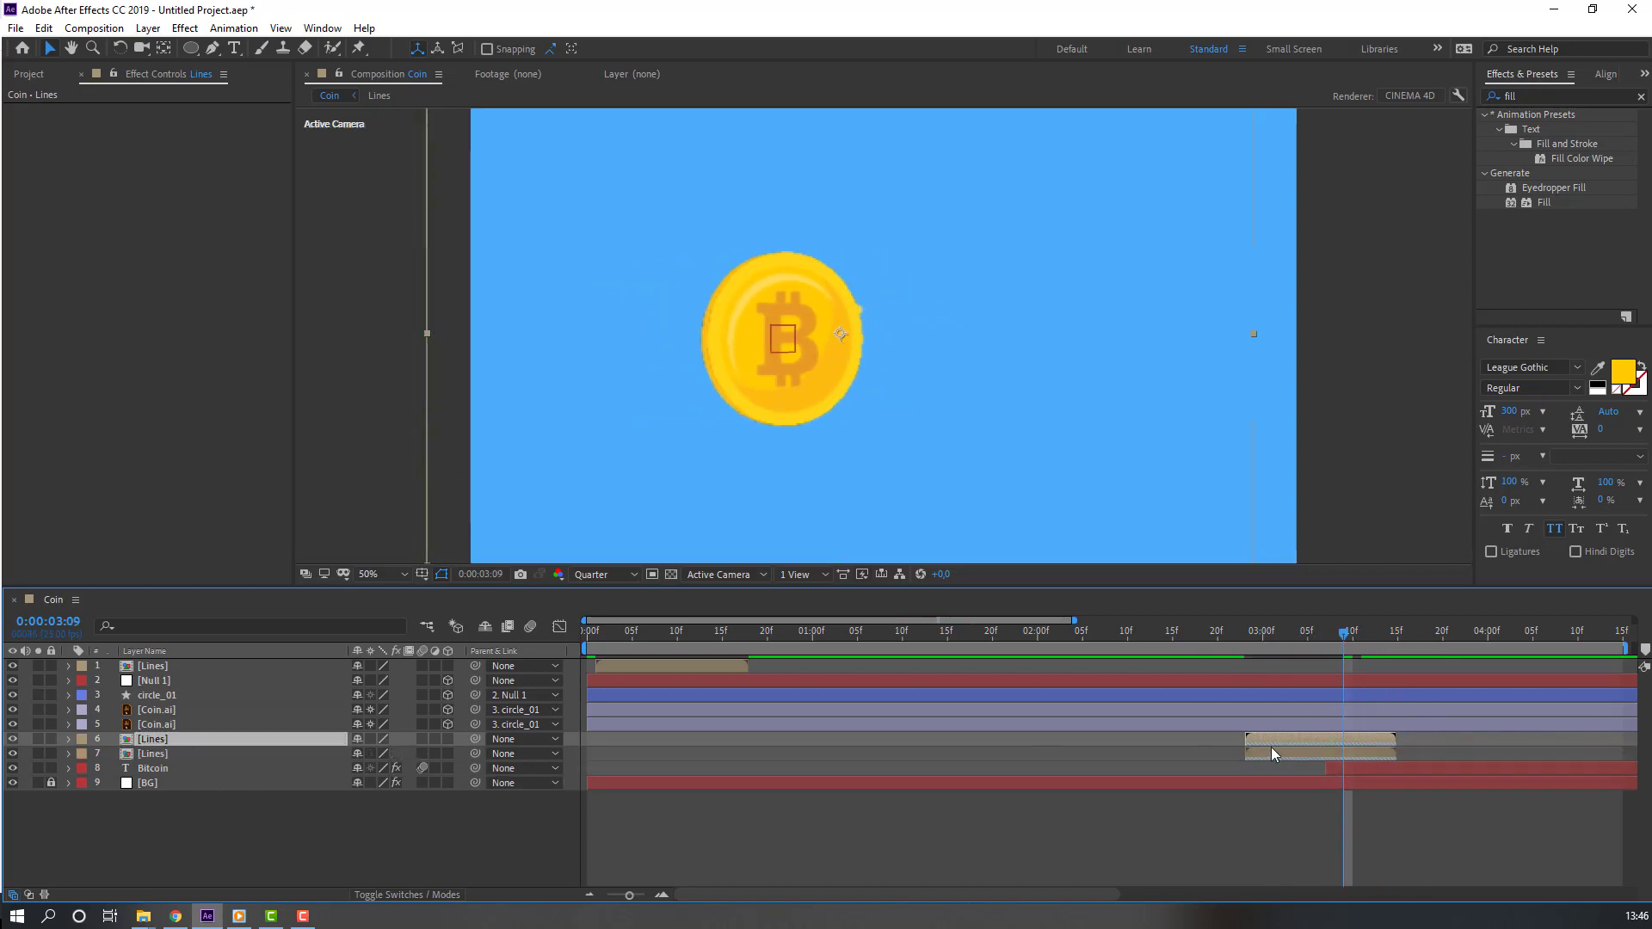
{"action": "left_click_drag", "start_coordinate": [1325, 745], "coordinate": [1379, 745]}
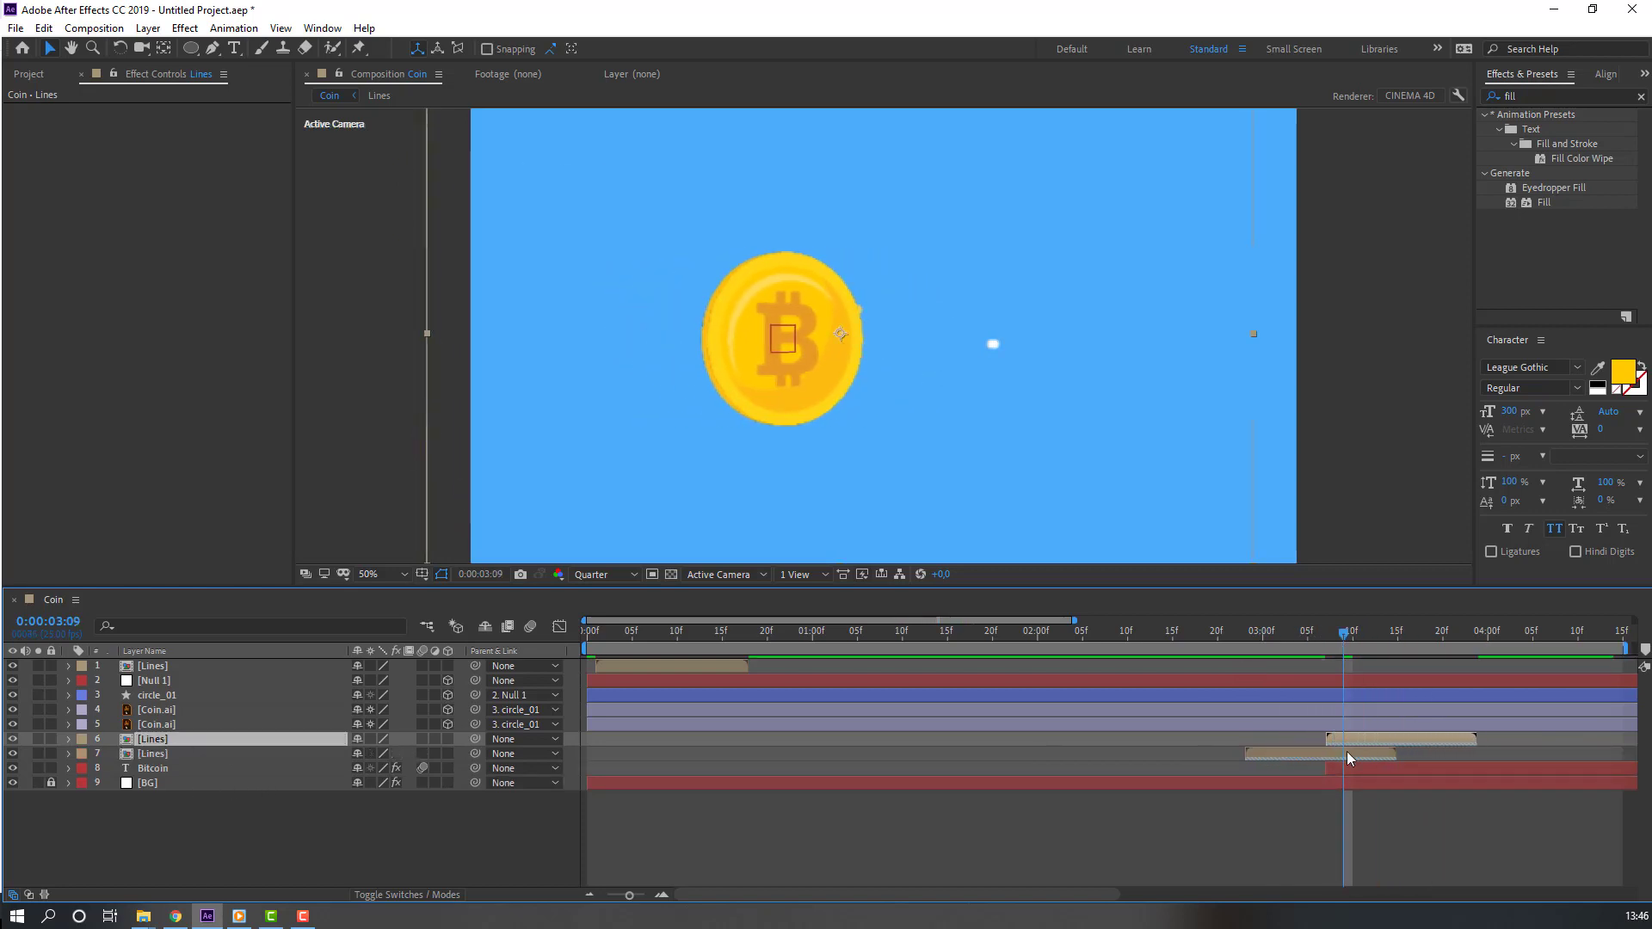
{"action": "left_click", "coordinate": [1003, 400]}
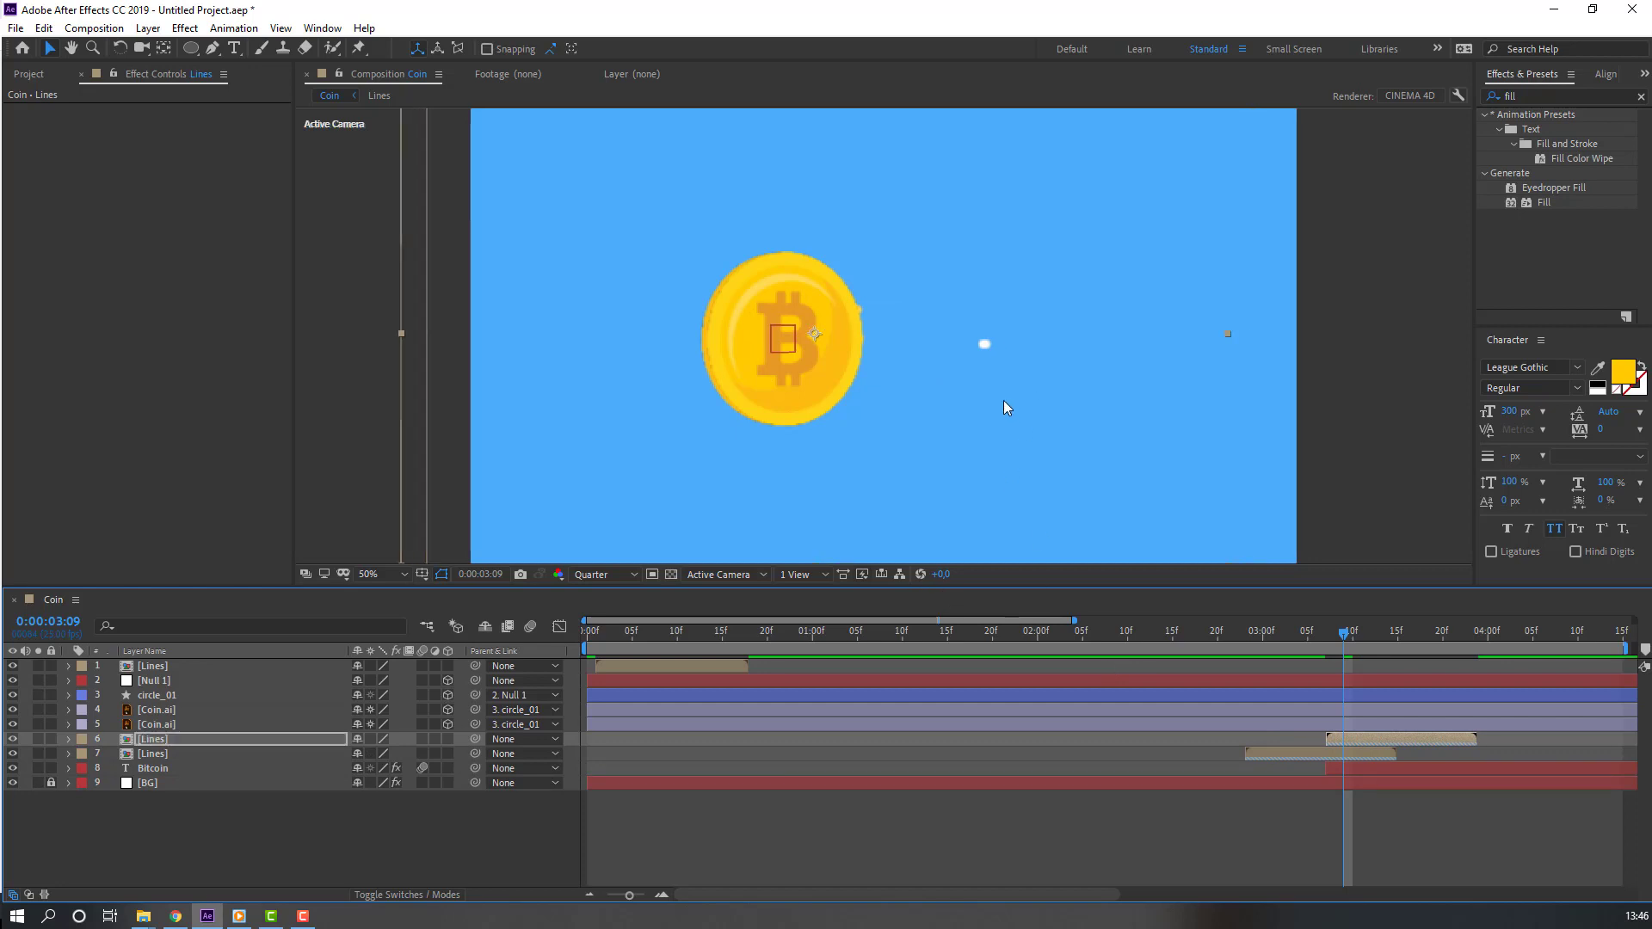
Step: Set the start of the Coin composition's work area to 0:00:02:16
{"action": "left_click_drag", "start_coordinate": [1296, 632], "coordinate": [1180, 702]}
{"action": "key", "text": "b"}
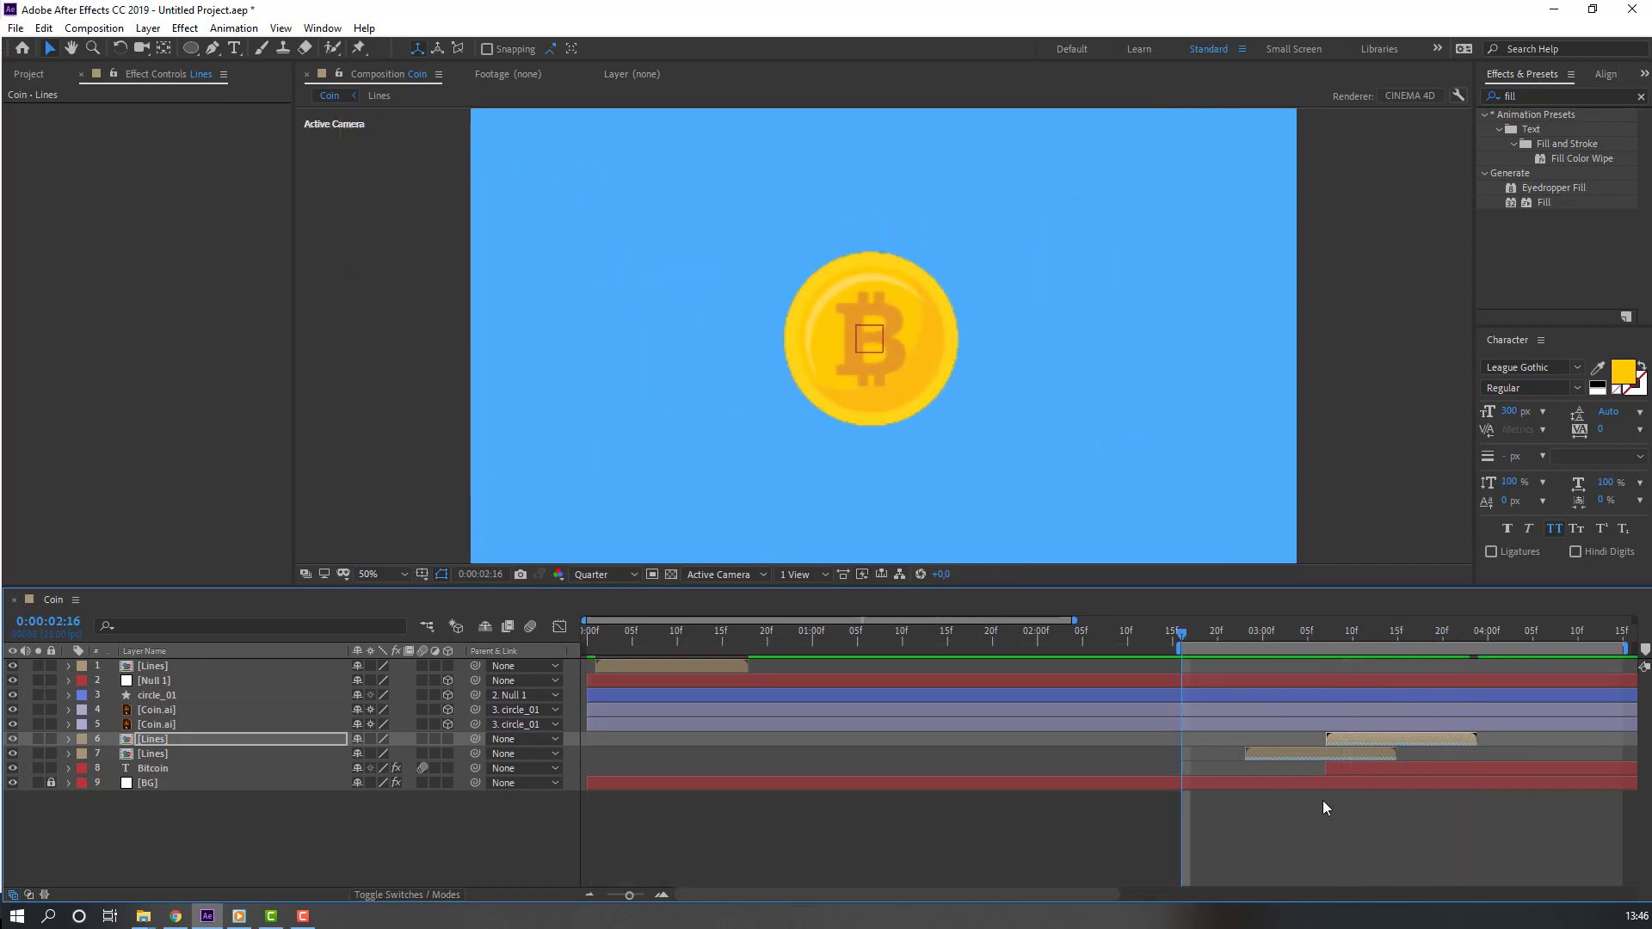
Step: Preview the coin's slide and the Bitcoin text reveal from 0:00:02:16
{"action": "key", "text": "space"}
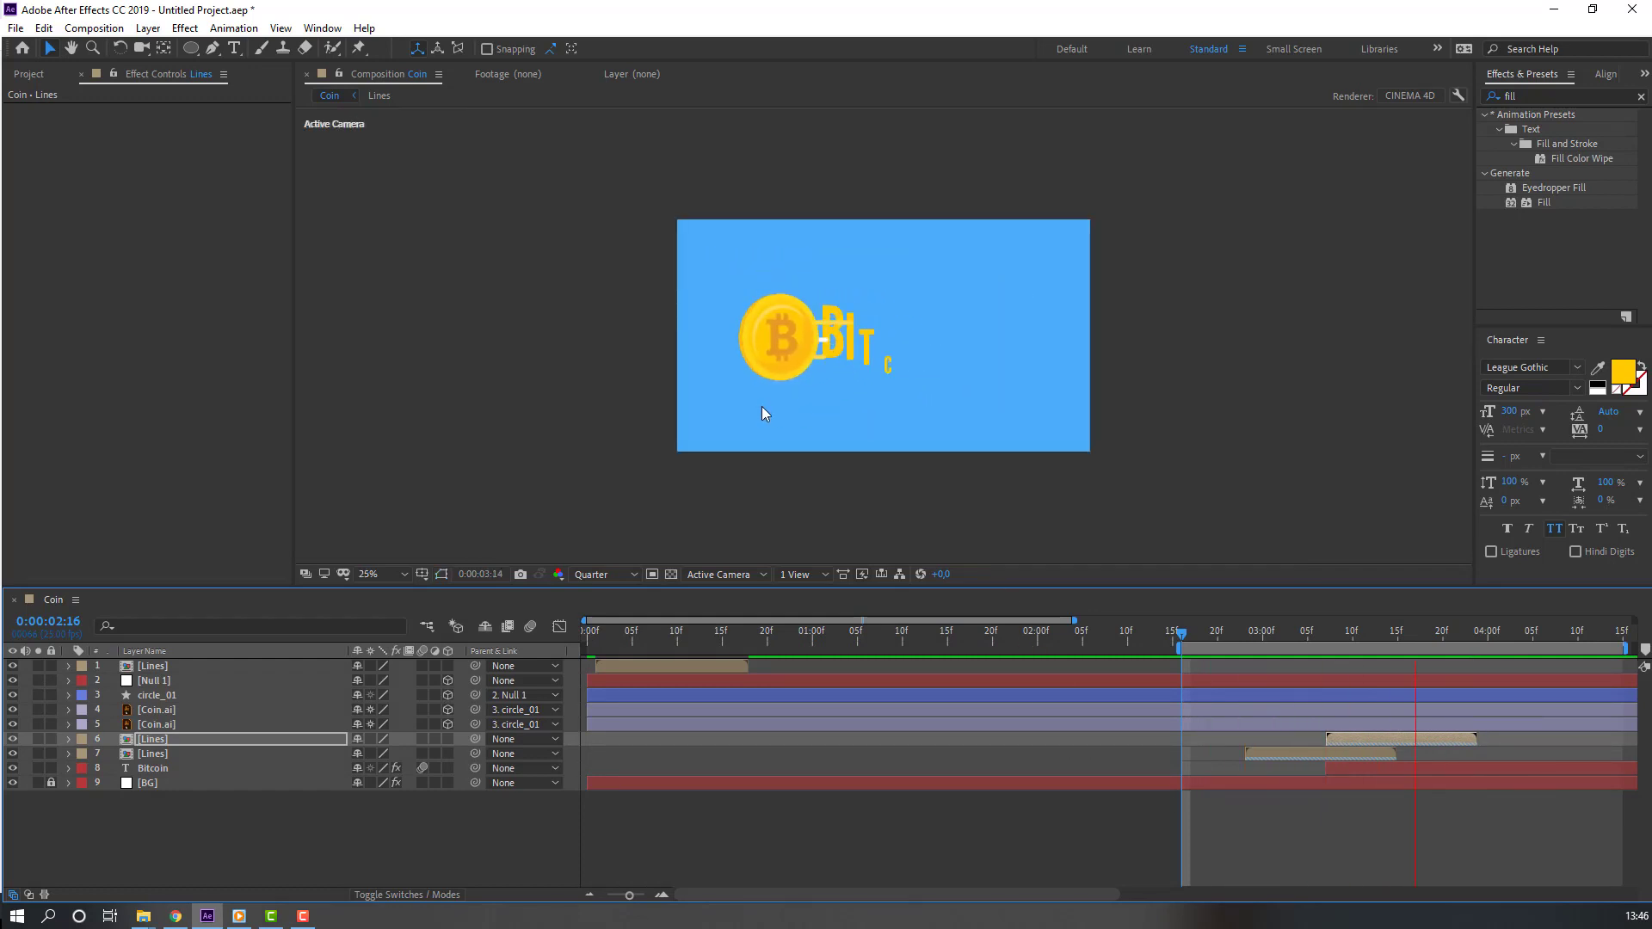
{"action": "key", "text": "space"}
{"action": "key", "text": "space"}
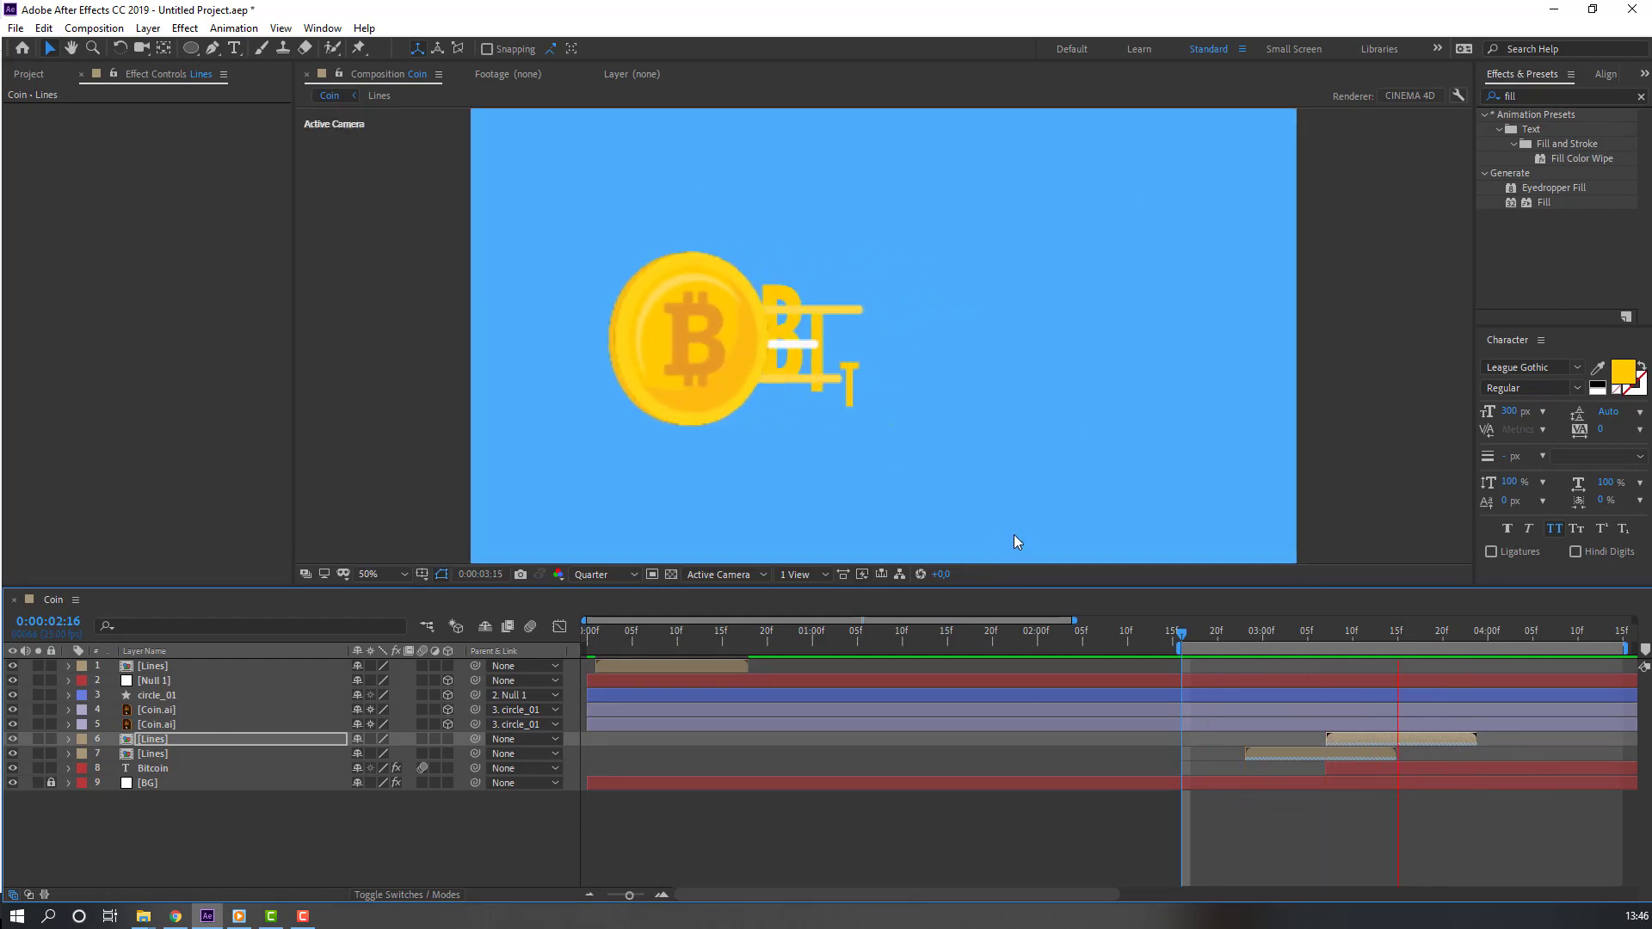
Step: Set the rotation of the topmost Lines layer to 90° at 0:00:00:10 so its lines run vertically
{"action": "key", "text": "comma"}
{"action": "key", "text": "comma"}
{"action": "left_click_drag", "start_coordinate": [1180, 637], "coordinate": [677, 637]}
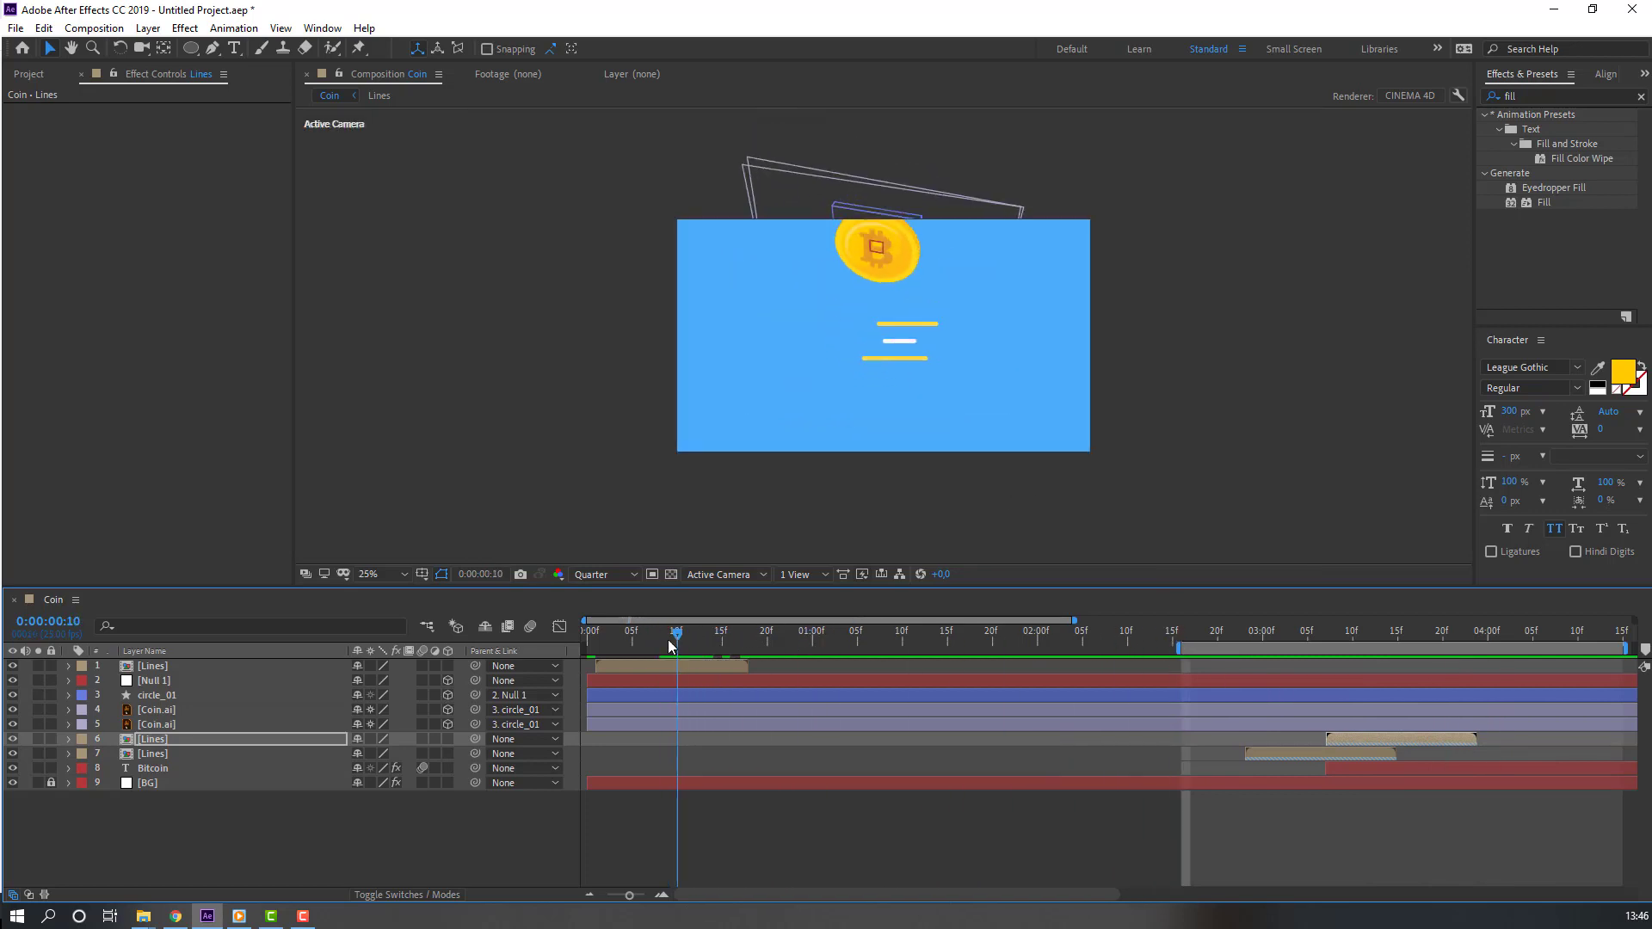
{"action": "left_click", "coordinate": [142, 667]}
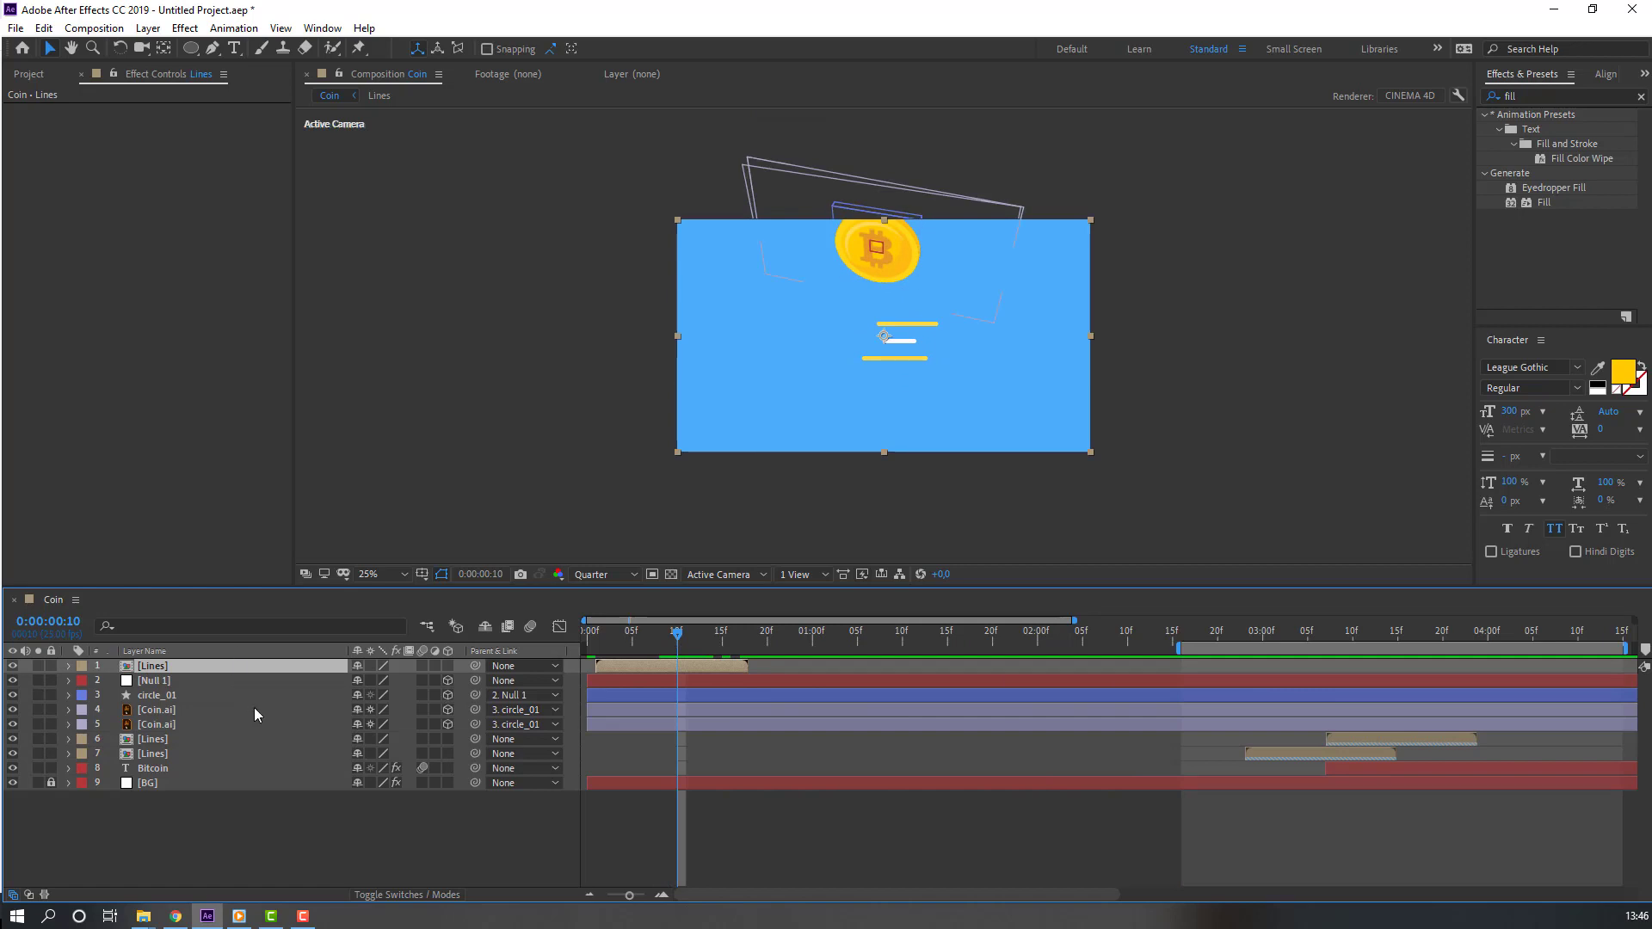
{"action": "type", "text": "r"}
{"action": "type", "text": "90"}
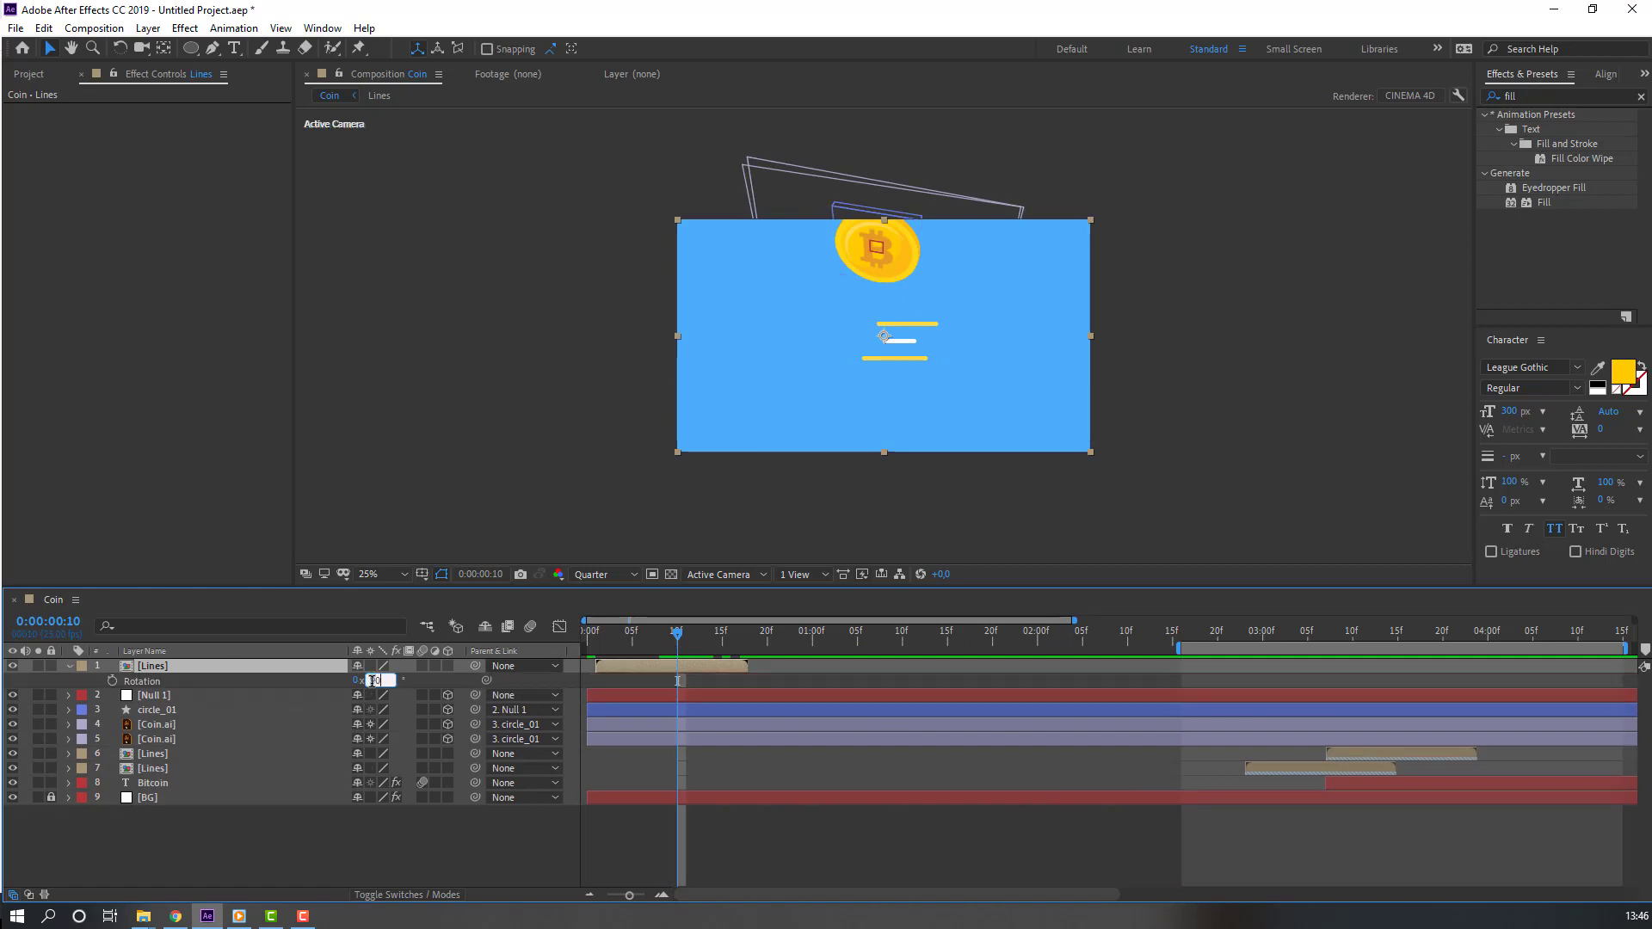
{"action": "key", "text": "Return"}
{"action": "key", "text": "period"}
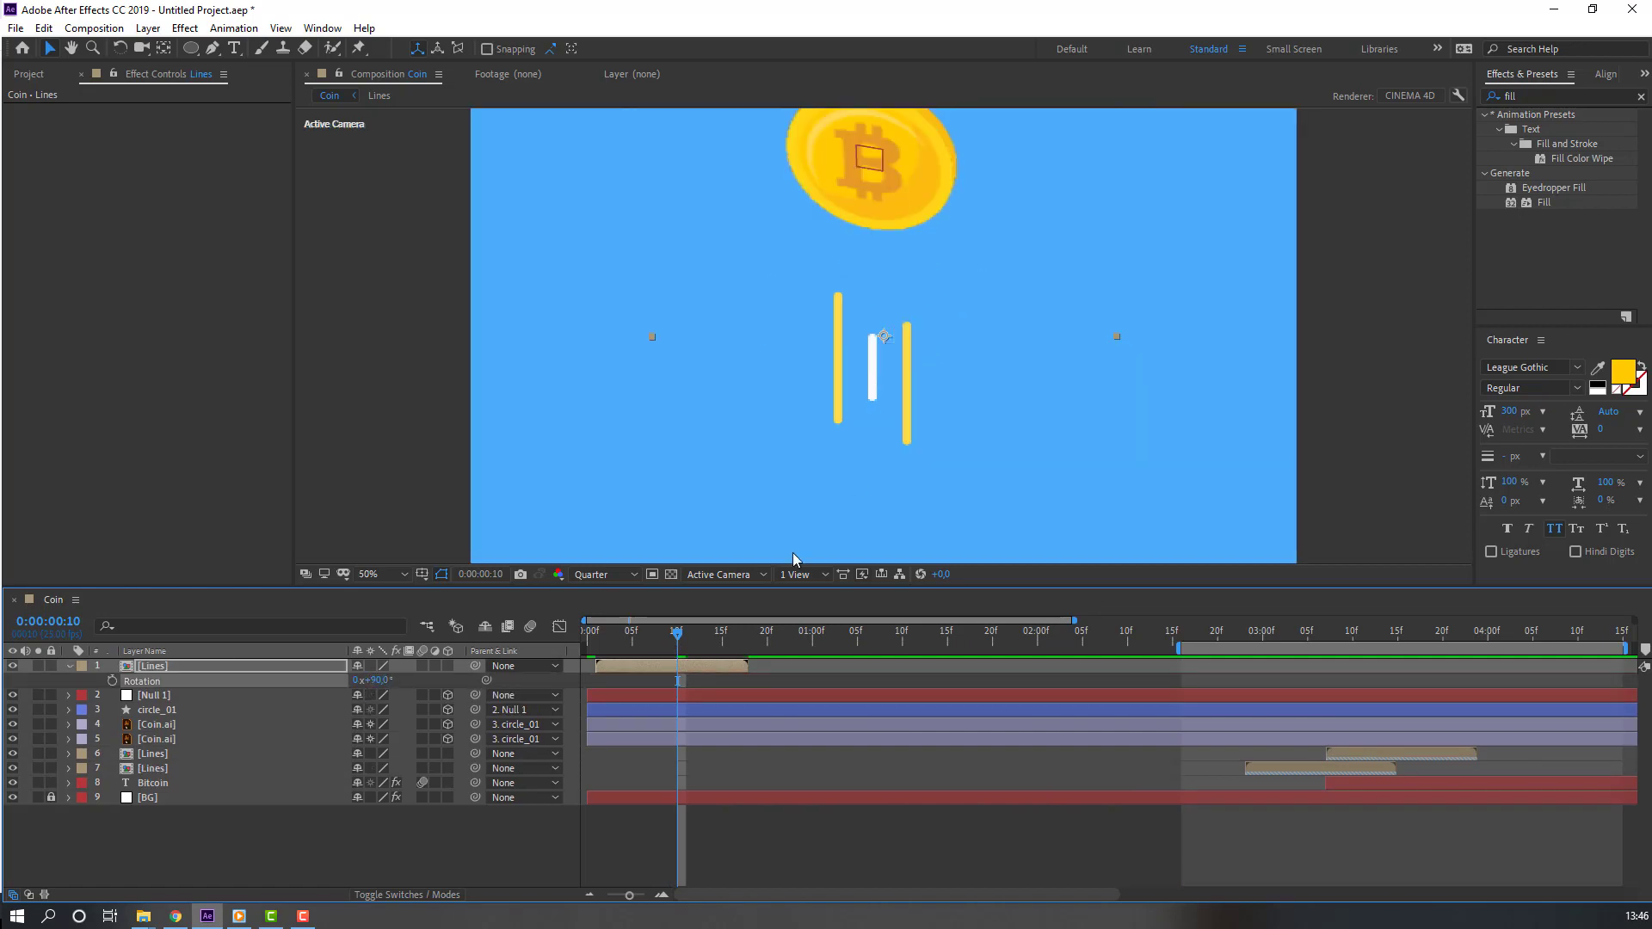
Step: Move the vertical lines up toward the falling coin, aligning them at 0:00:00:10 and 0:00:00:05
{"action": "left_click", "coordinate": [623, 638]}
{"action": "key", "text": "space"}
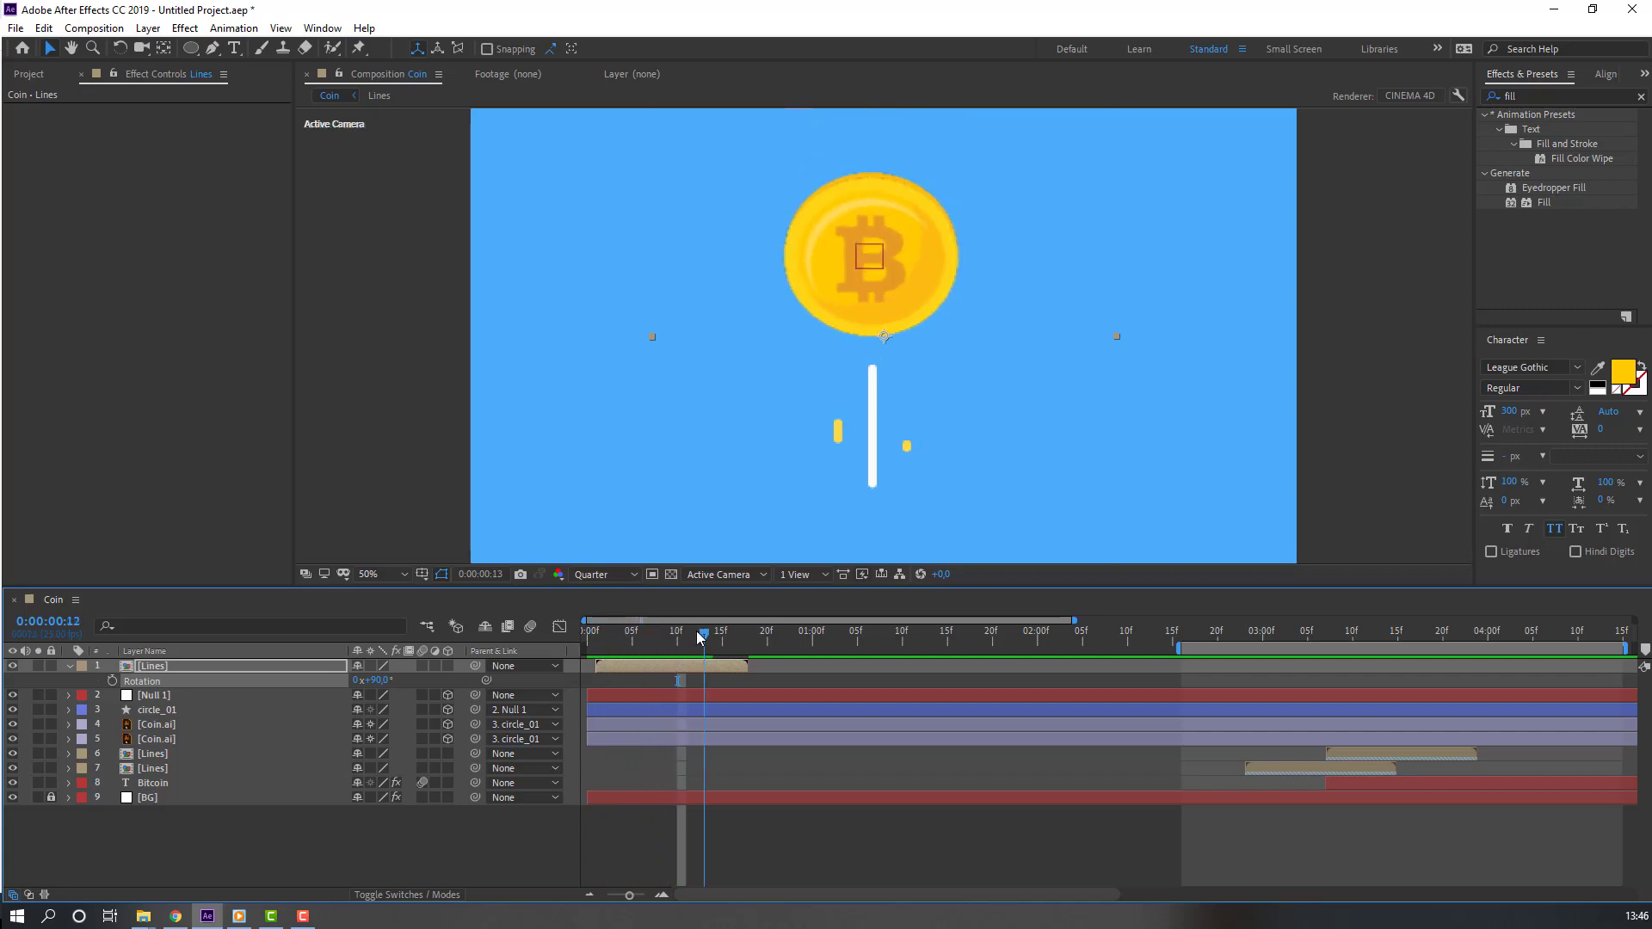
{"action": "left_click", "coordinate": [864, 391]}
{"action": "left_click_drag", "start_coordinate": [864, 391], "coordinate": [868, 308]}
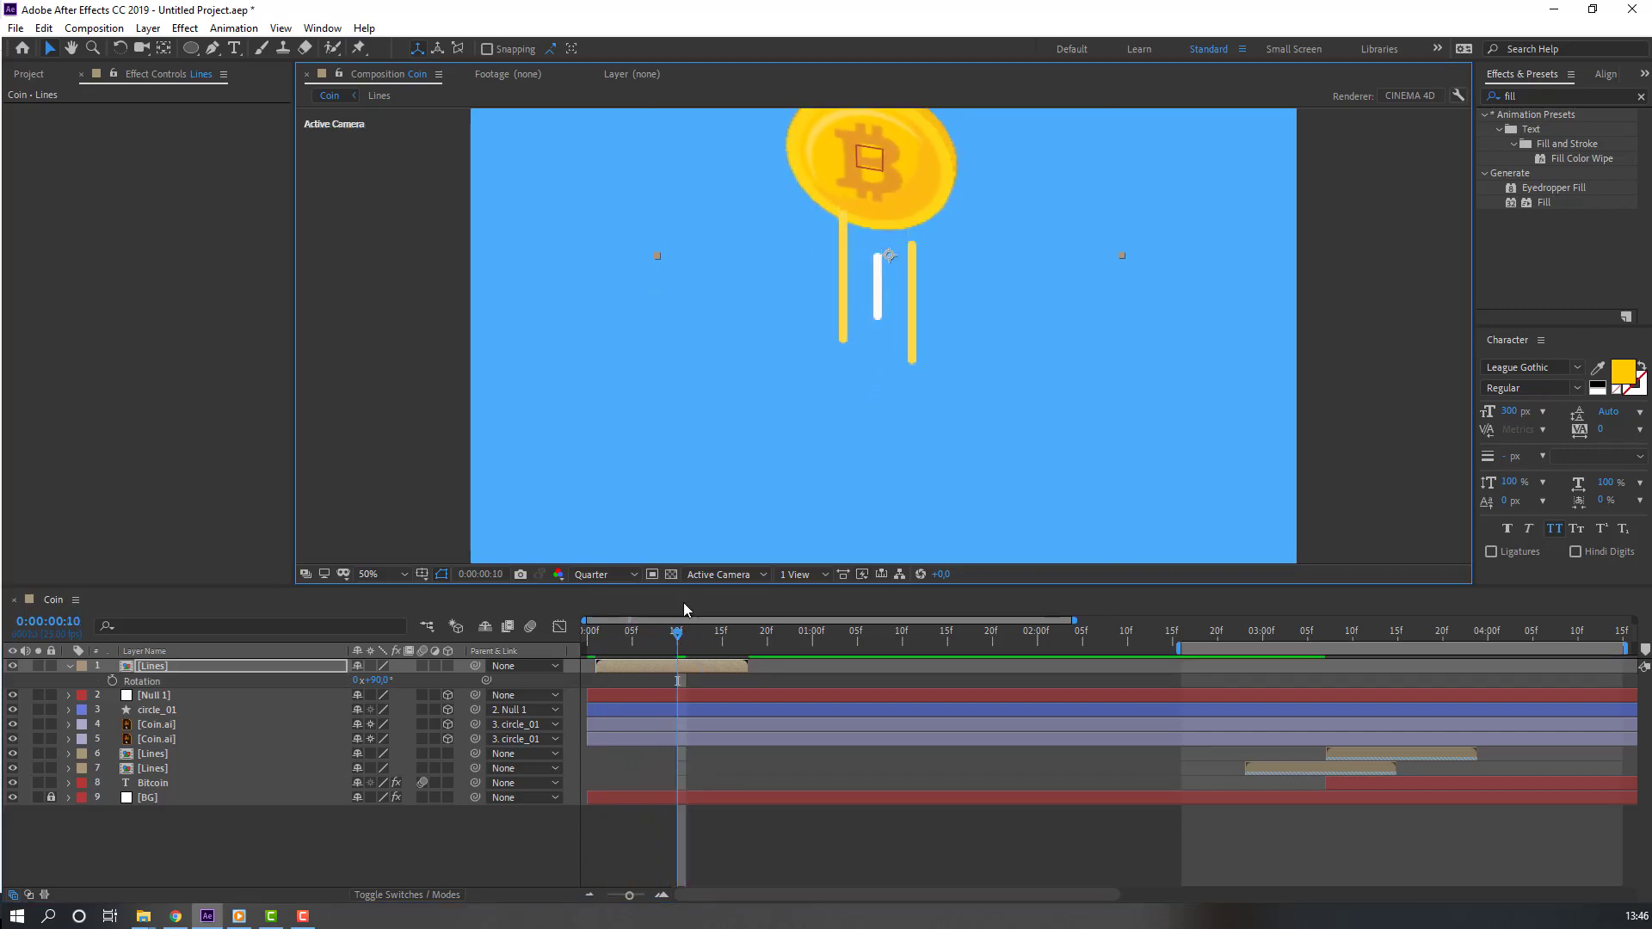
{"action": "mouse_move", "coordinate": [606, 645]}
{"action": "left_mouse_down"}
{"action": "mouse_move", "coordinate": [682, 634]}
{"action": "mouse_move", "coordinate": [632, 634]}
{"action": "left_mouse_up"}
{"action": "left_click_drag", "start_coordinate": [899, 211], "coordinate": [901, 183]}
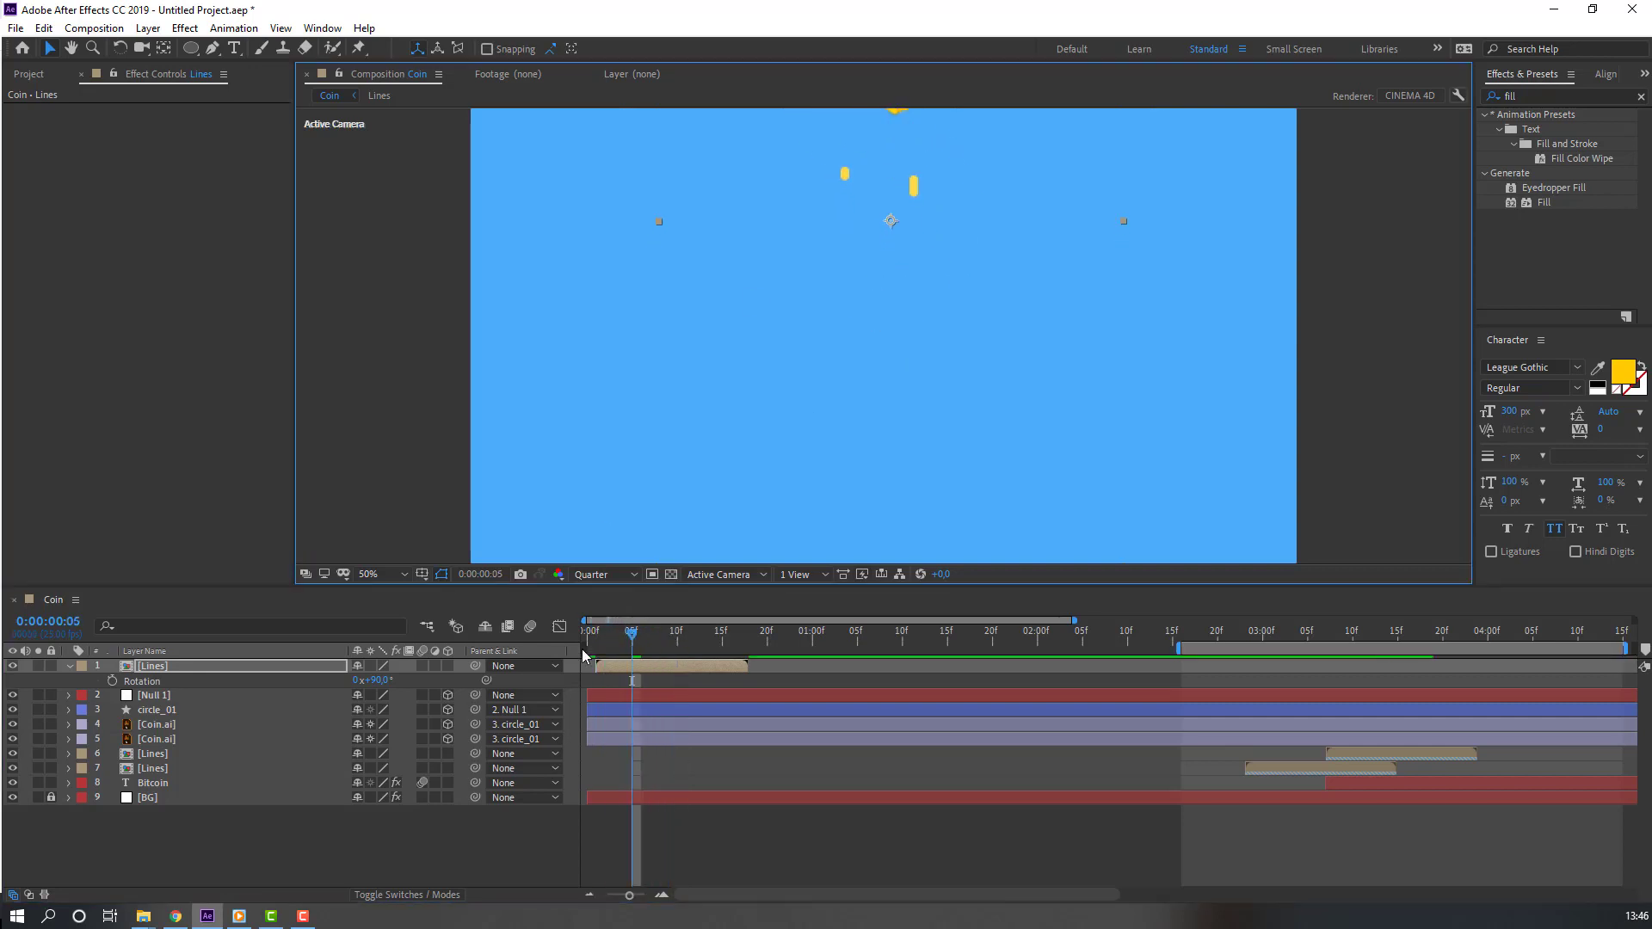
Step: Delay the topmost Lines layer to start at about 0:00:00:03 and lower its lines beneath the coin
{"action": "left_click_drag", "start_coordinate": [647, 667], "coordinate": [696, 634]}
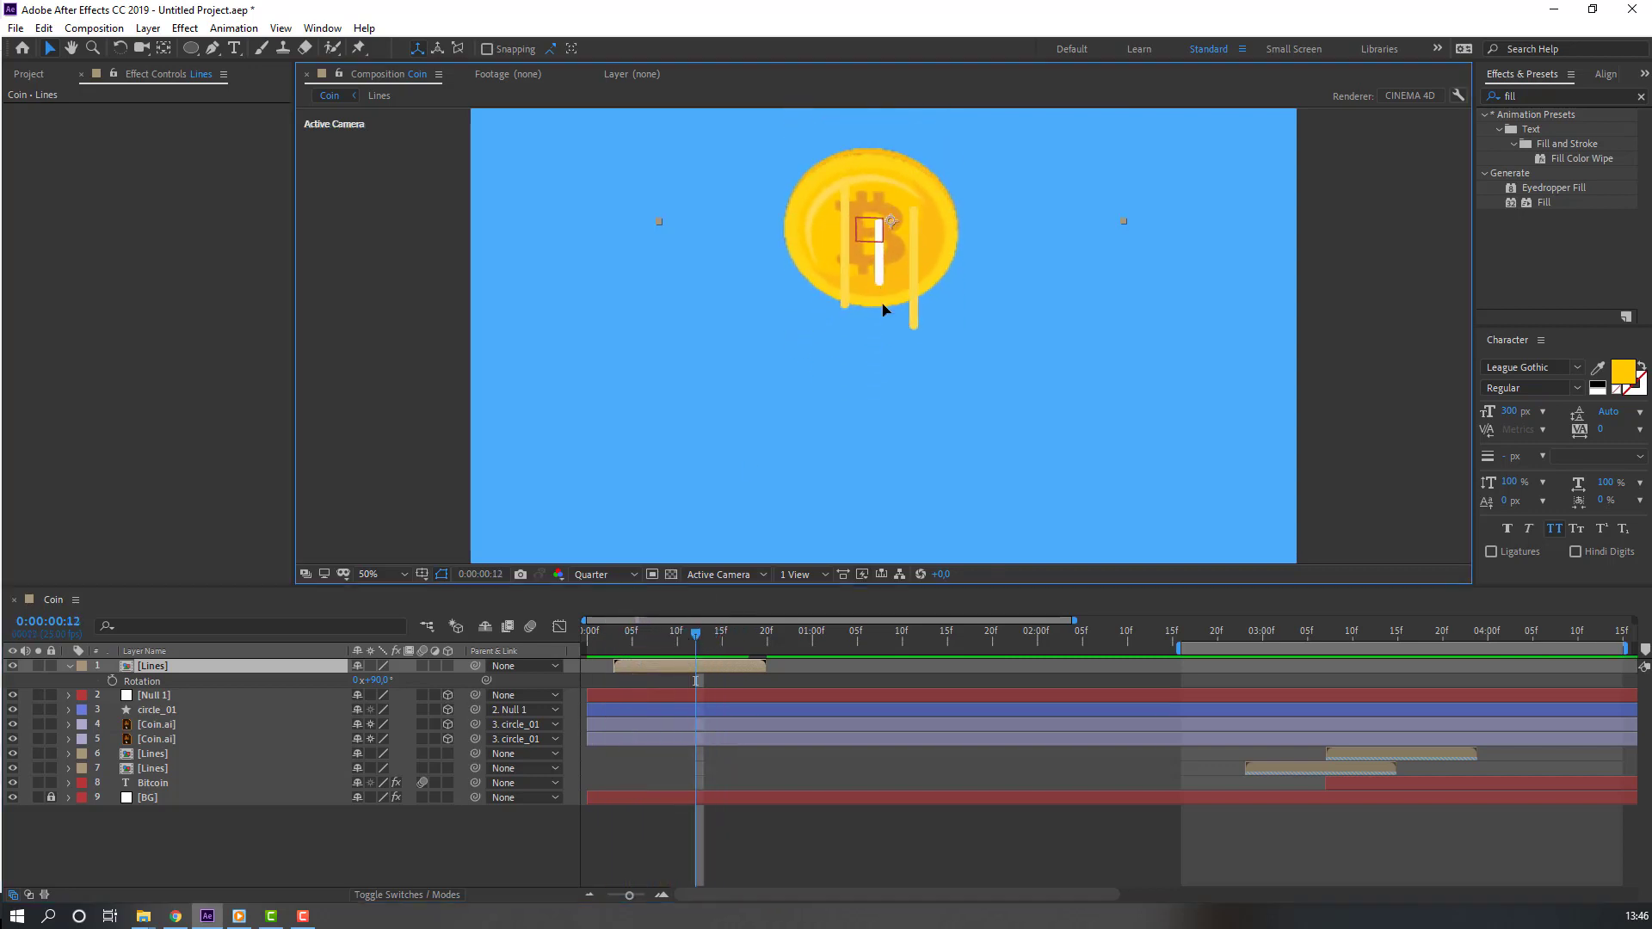
{"action": "left_click_drag", "start_coordinate": [883, 293], "coordinate": [884, 370]}
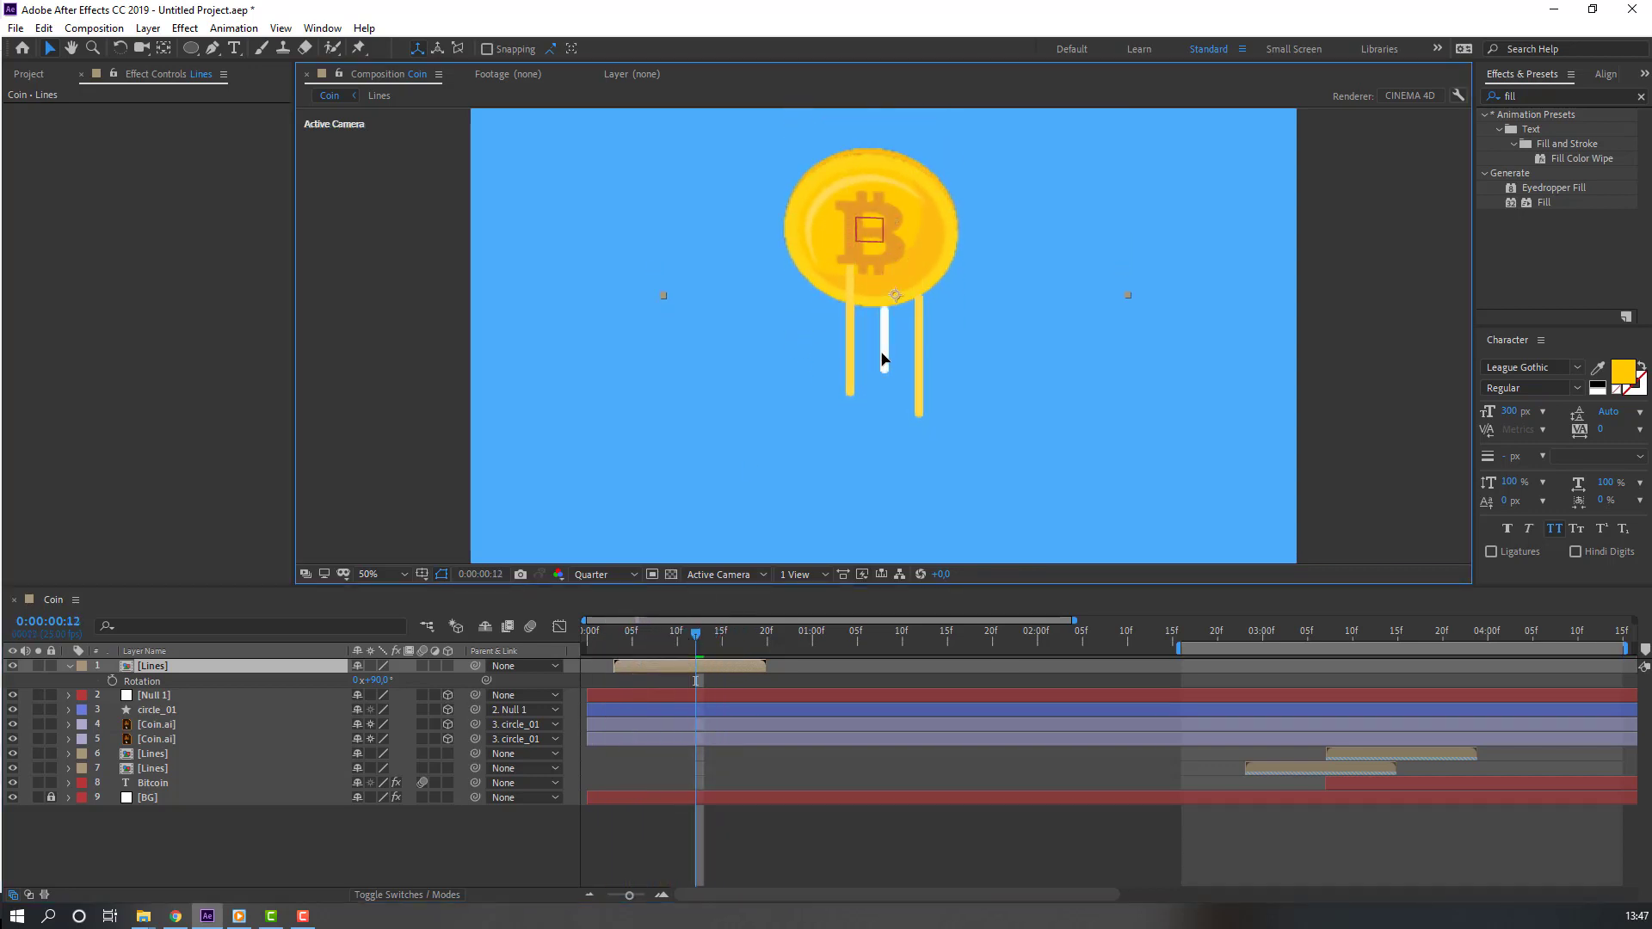
{"action": "left_click", "coordinate": [616, 637]}
{"action": "mouse_move", "coordinate": [673, 637]}
{"action": "left_mouse_down"}
{"action": "mouse_move", "coordinate": [692, 637]}
{"action": "mouse_move", "coordinate": [668, 637]}
{"action": "mouse_move", "coordinate": [657, 674]}
{"action": "mouse_move", "coordinate": [702, 675]}
{"action": "mouse_move", "coordinate": [664, 637]}
{"action": "mouse_move", "coordinate": [713, 637]}
{"action": "mouse_move", "coordinate": [695, 637]}
{"action": "left_mouse_up"}
{"action": "left_click", "coordinate": [631, 637]}
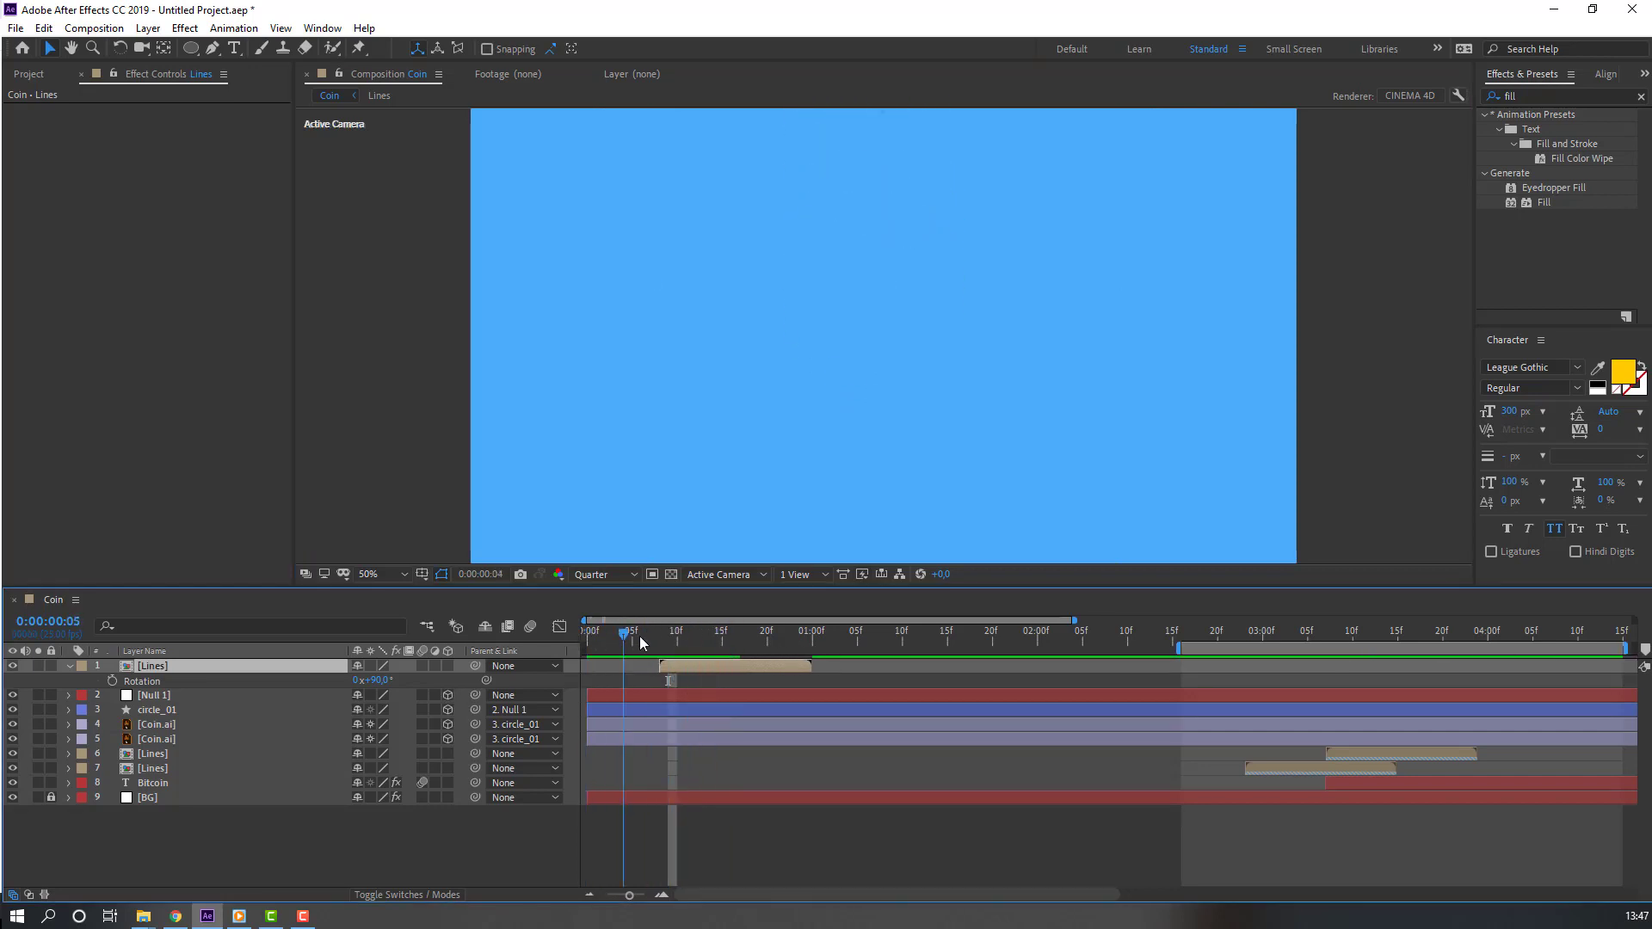
{"action": "key", "text": "Page_Down"}
{"action": "key", "text": "Page_Down"}
{"action": "key", "text": "alt+Page_Up"}
{"action": "key", "text": "alt+Page_Up"}
{"action": "key", "text": "alt+Page_Up"}
{"action": "key", "text": "alt+Page_Up"}
{"action": "key", "text": "alt+Page_Up"}
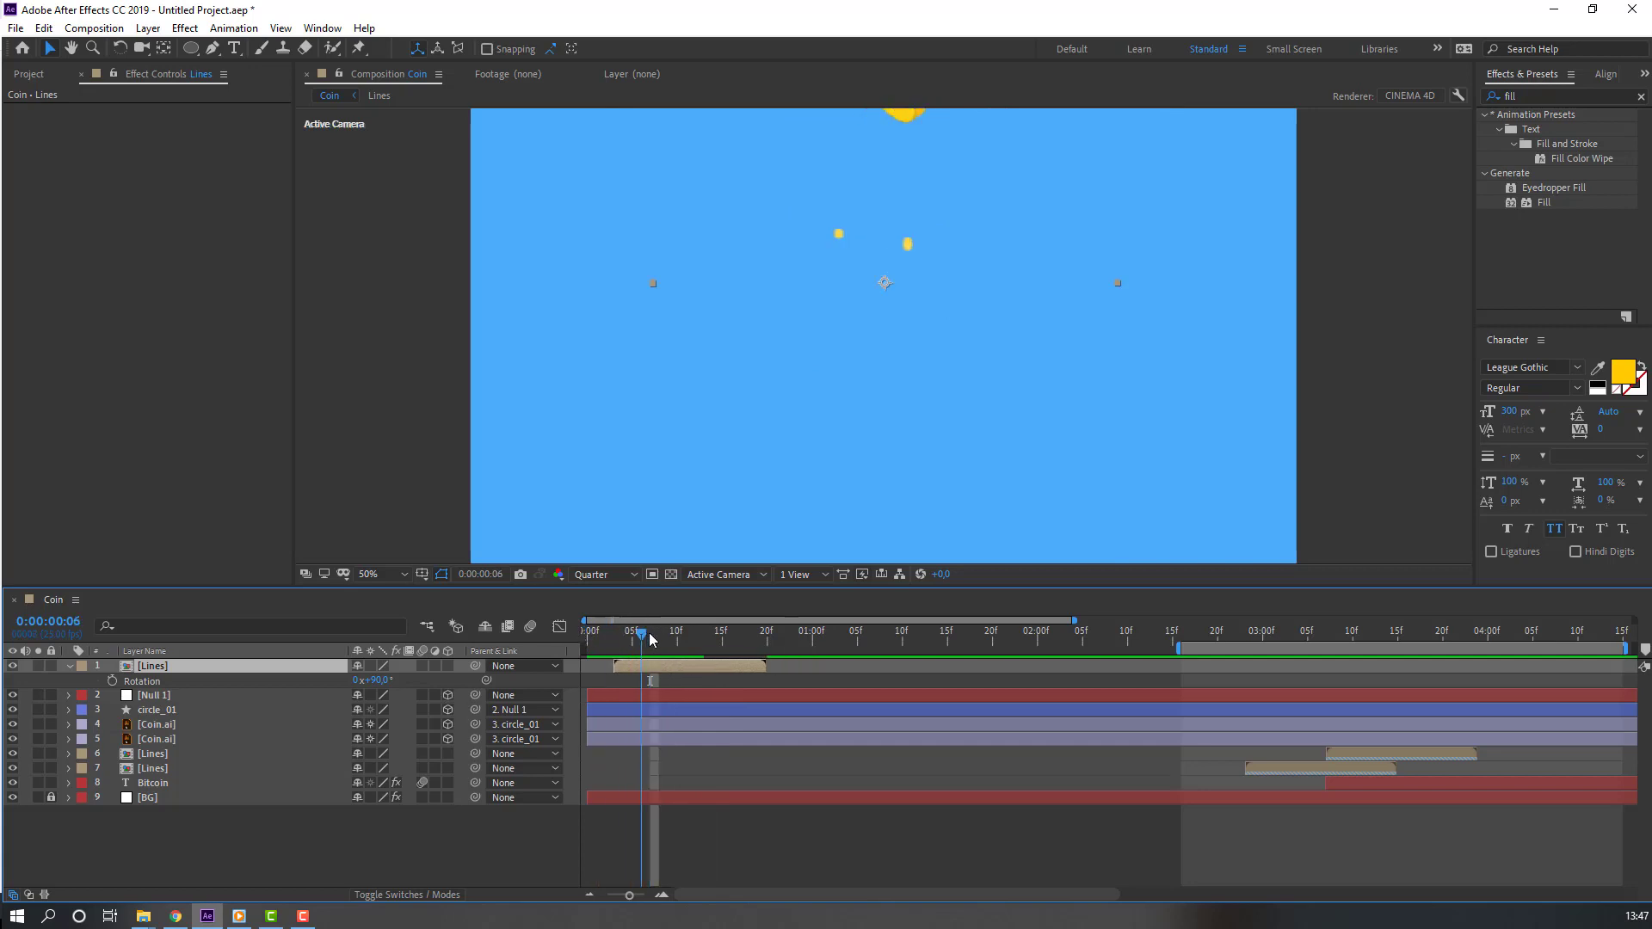
Step: Adjust the height of the vertical lines against the coin, raising them near 0:00:00:07 and lowering them slightly near 0:00:00:11
{"action": "left_click", "coordinate": [905, 232]}
{"action": "left_click_drag", "start_coordinate": [905, 232], "coordinate": [920, 159]}
{"action": "key", "text": "space"}
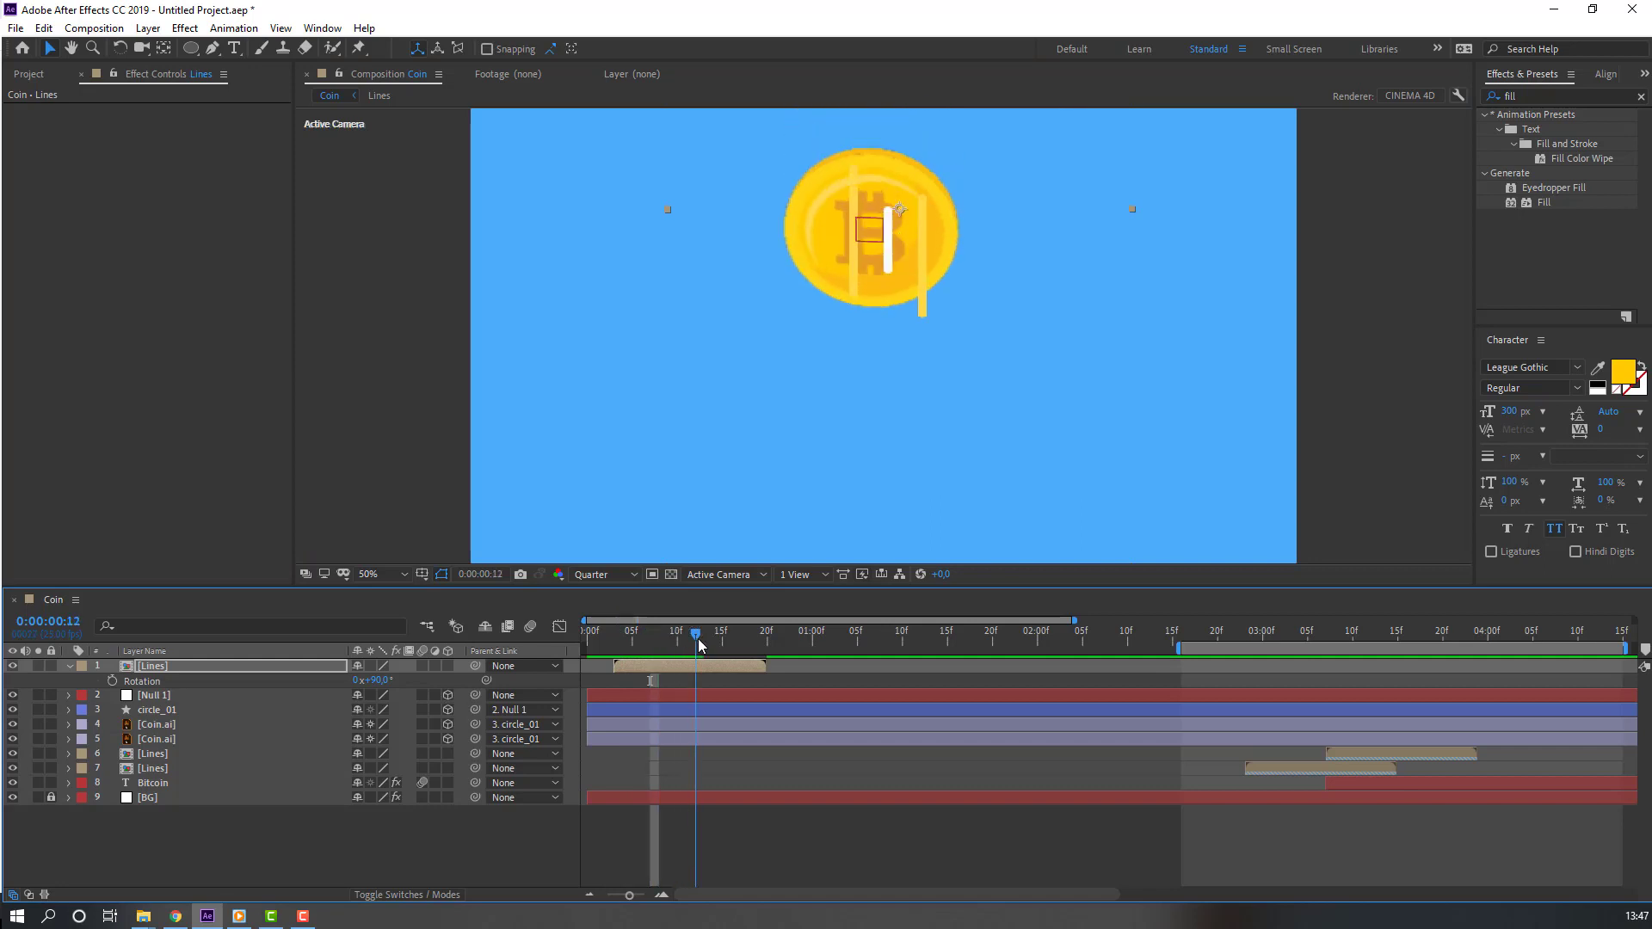
{"action": "left_click_drag", "start_coordinate": [886, 284], "coordinate": [885, 334]}
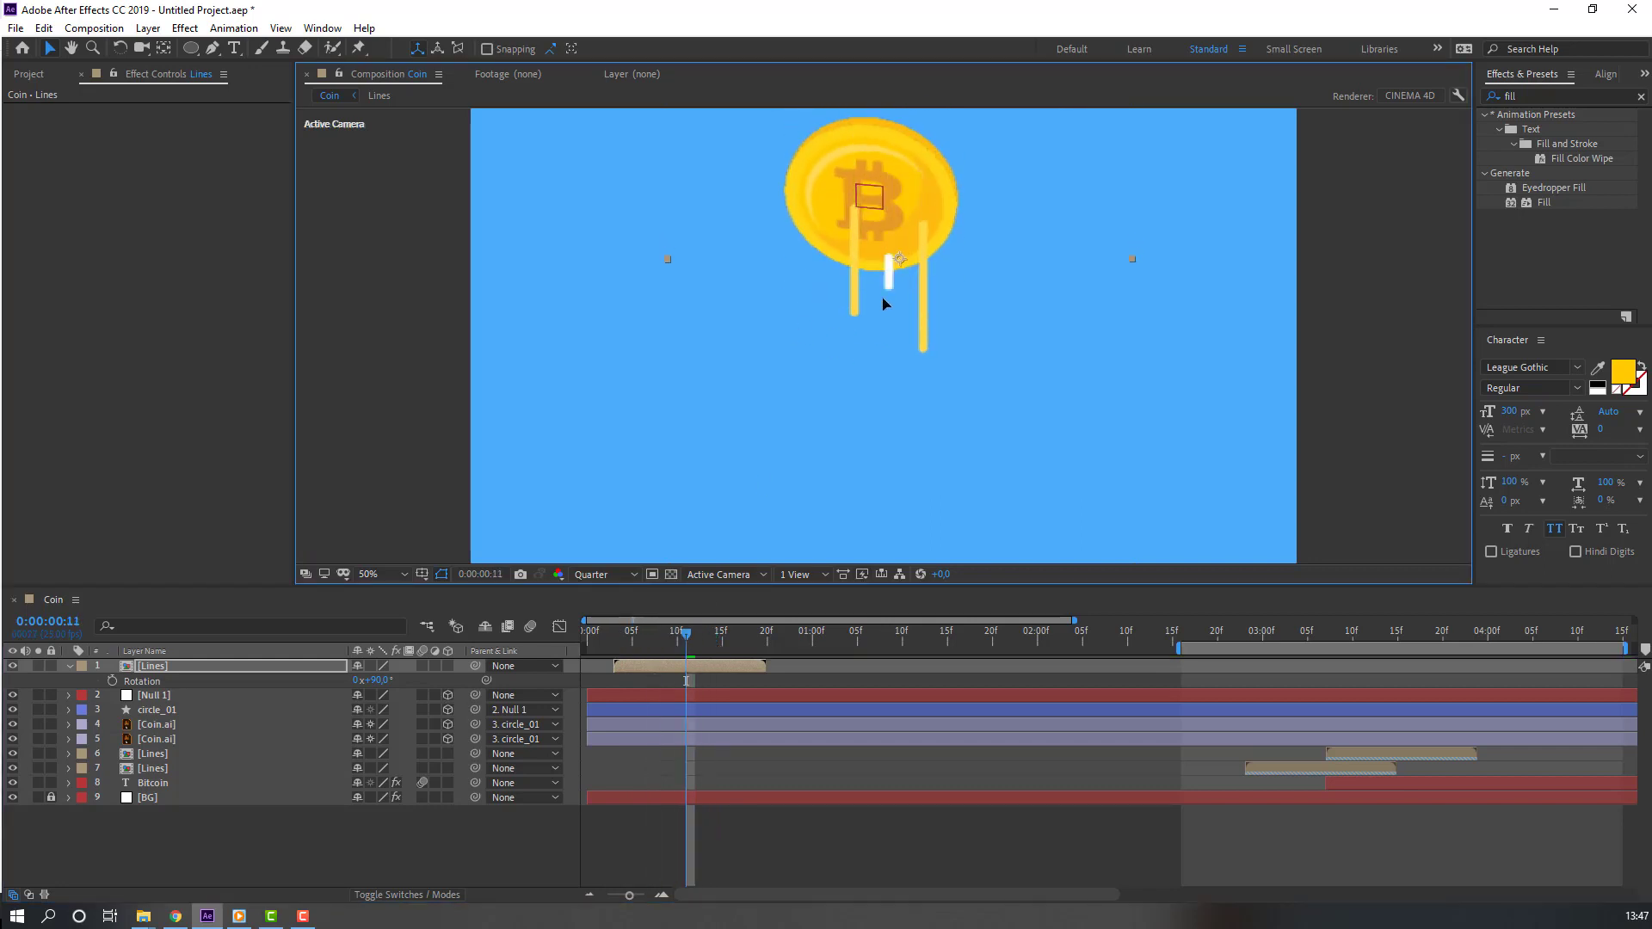
Step: Reset the work area's start to 0:00:00:00 and retime the topmost Lines layer to start at about 0:00:00:01
{"action": "left_click_drag", "start_coordinate": [654, 670], "coordinate": [704, 641]}
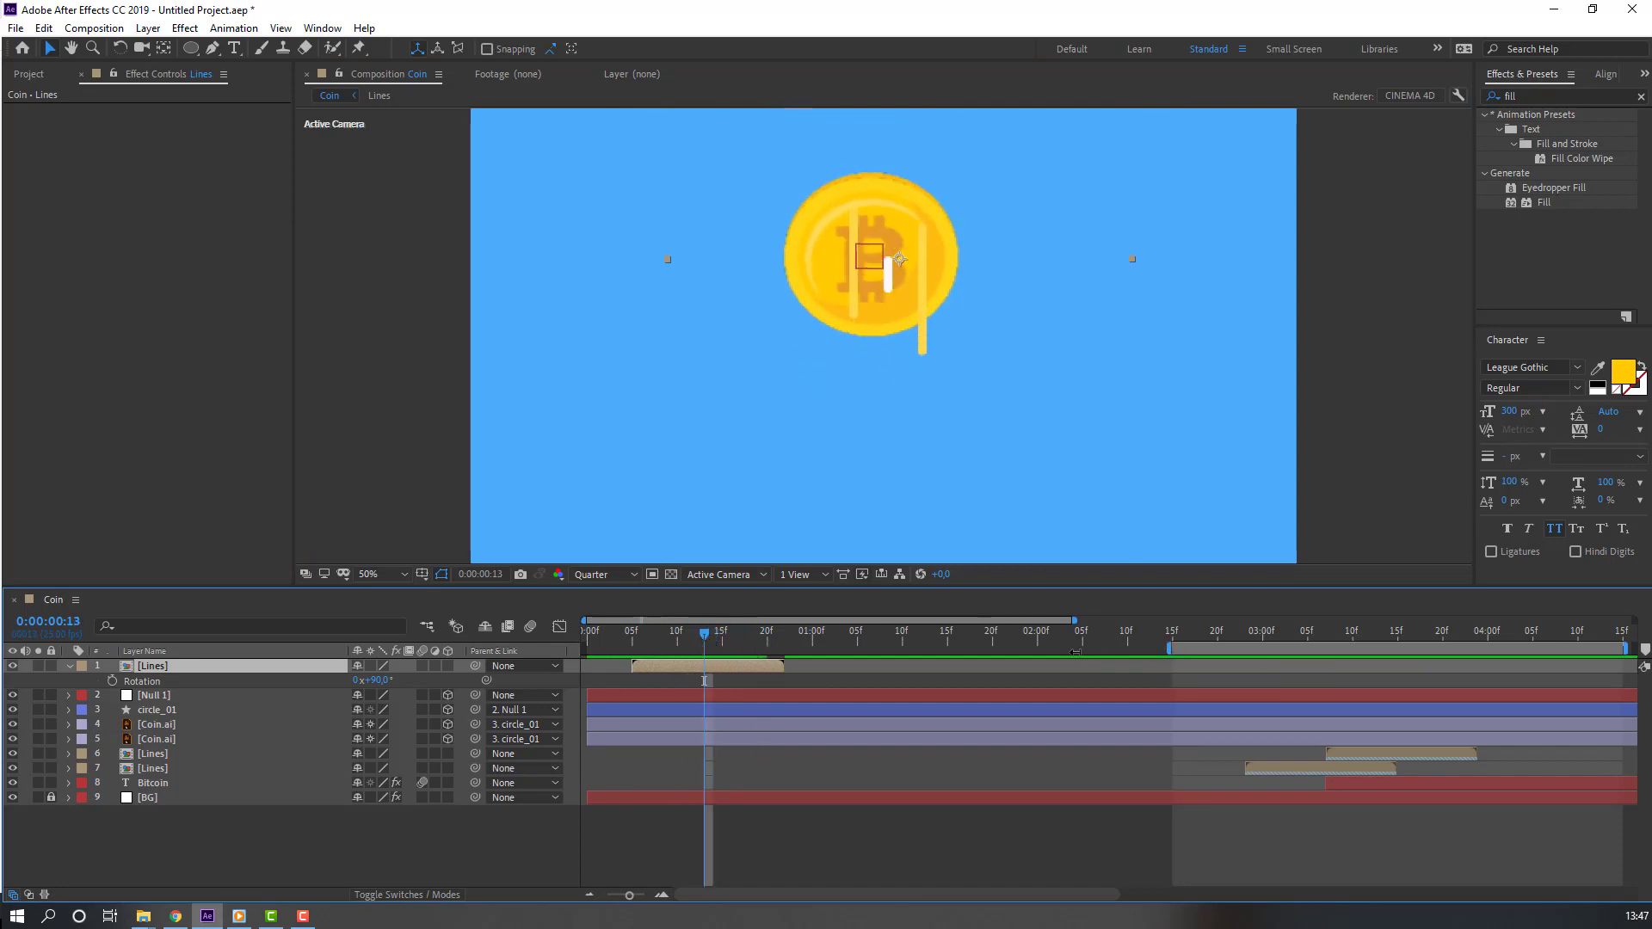
{"action": "key", "text": "space"}
{"action": "key", "text": "space"}
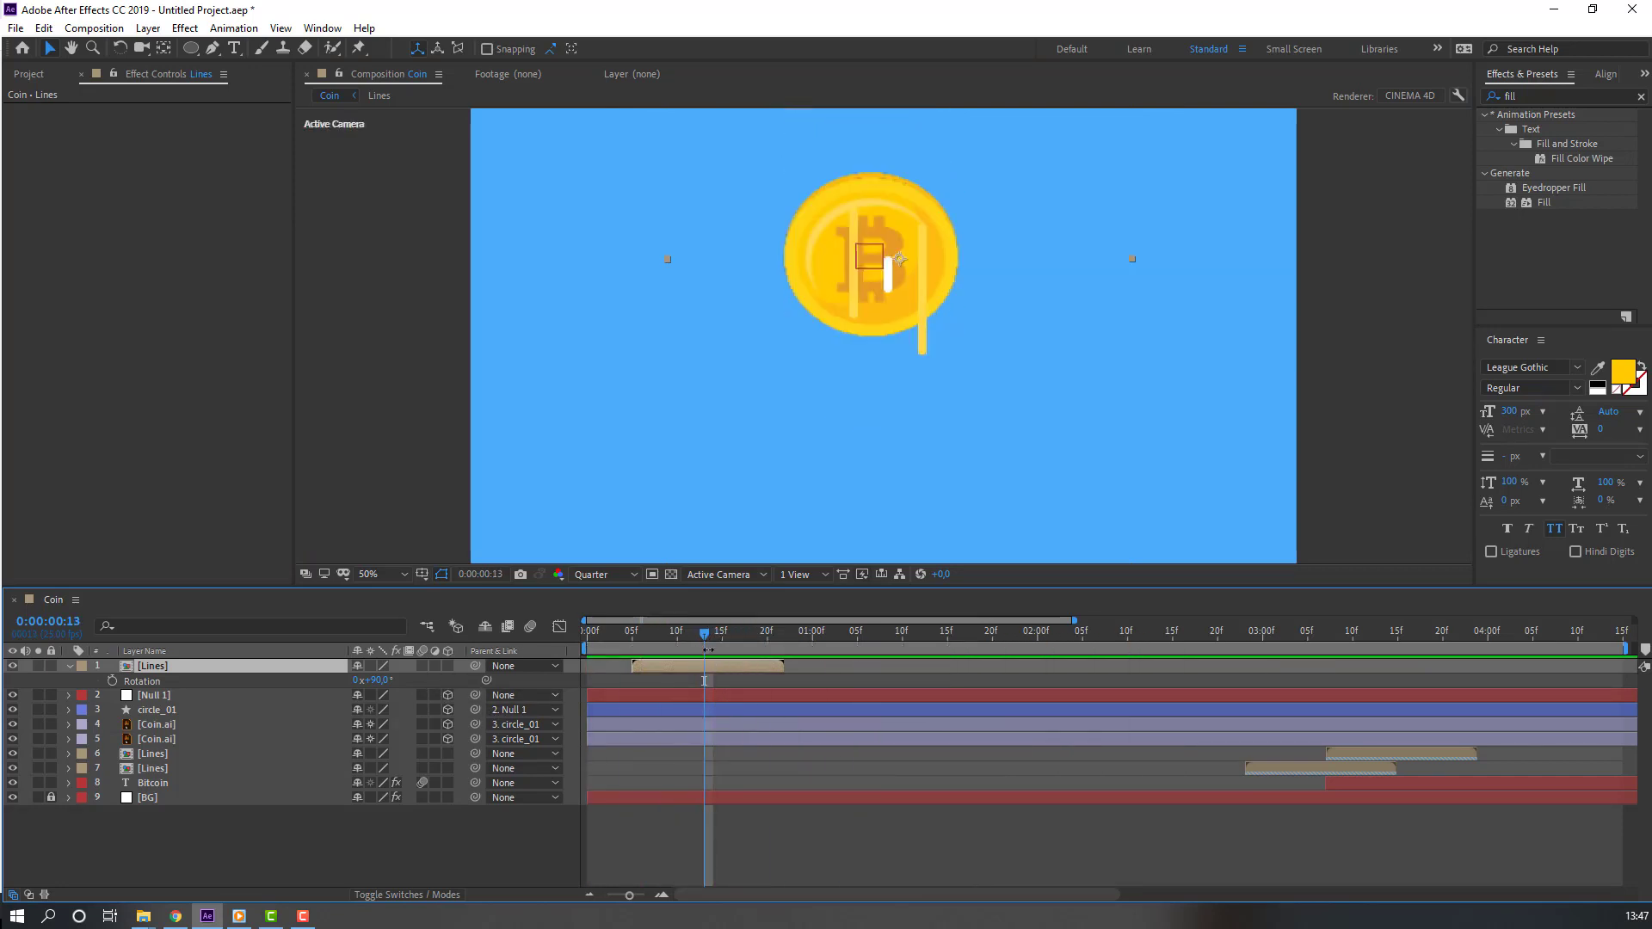
{"action": "mouse_move", "coordinate": [715, 642]}
{"action": "left_mouse_down"}
{"action": "mouse_move", "coordinate": [626, 666]}
{"action": "mouse_move", "coordinate": [583, 633]}
{"action": "mouse_move", "coordinate": [696, 643]}
{"action": "left_mouse_up"}
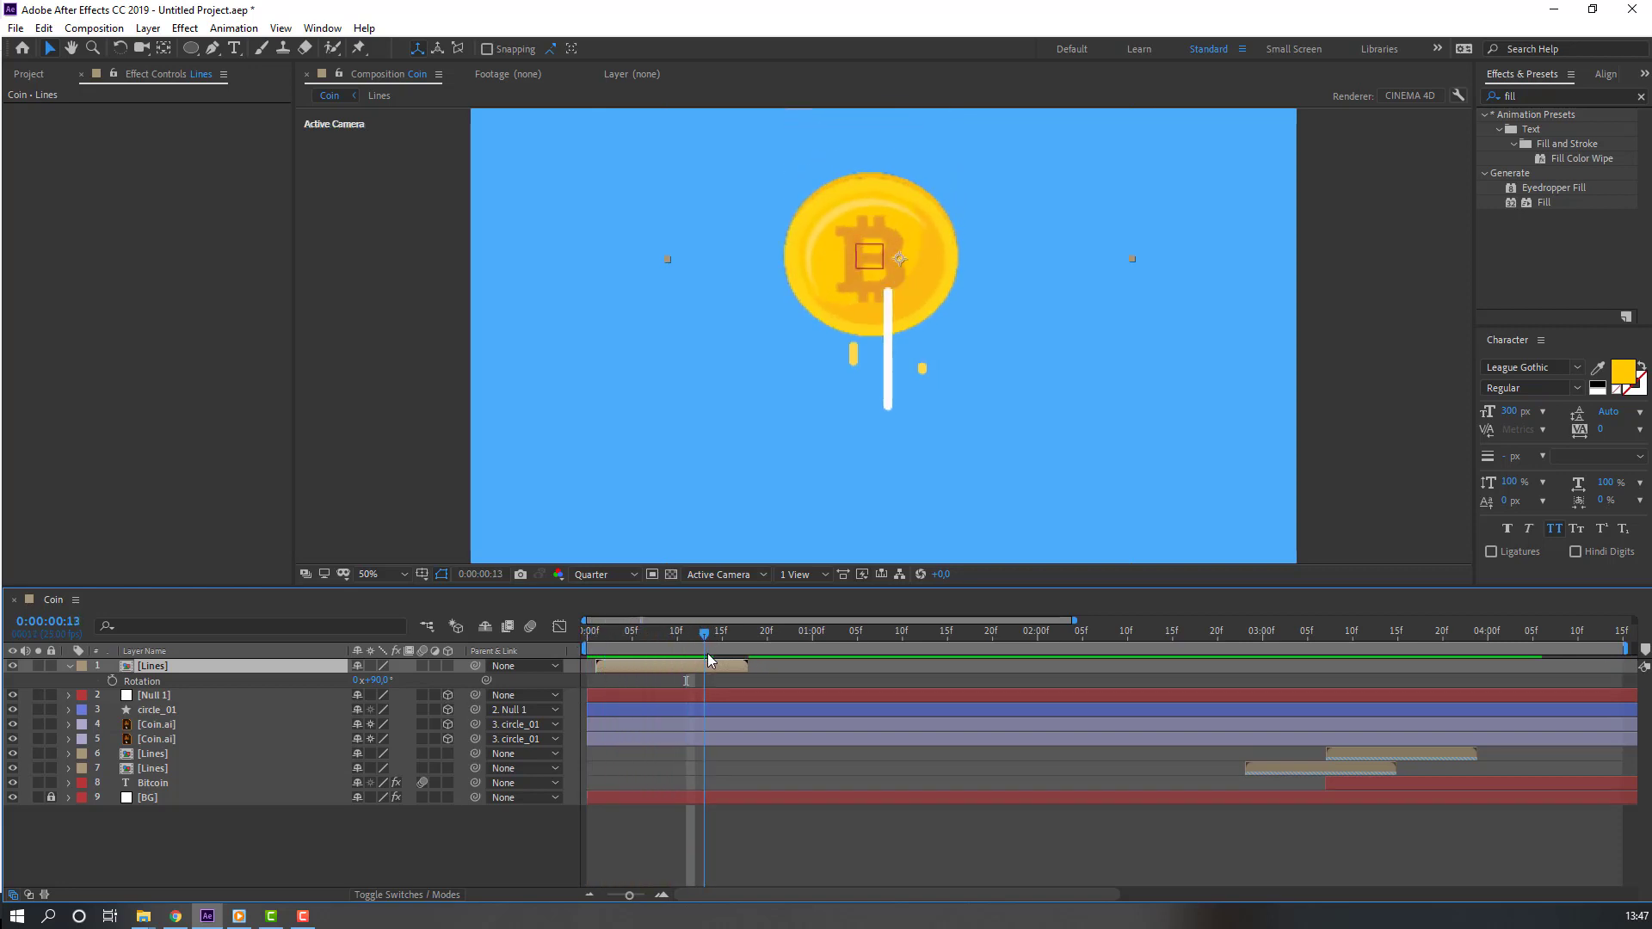
{"action": "scroll", "coordinate": [746, 445], "scroll_direction": "down", "scroll_amount": 2}
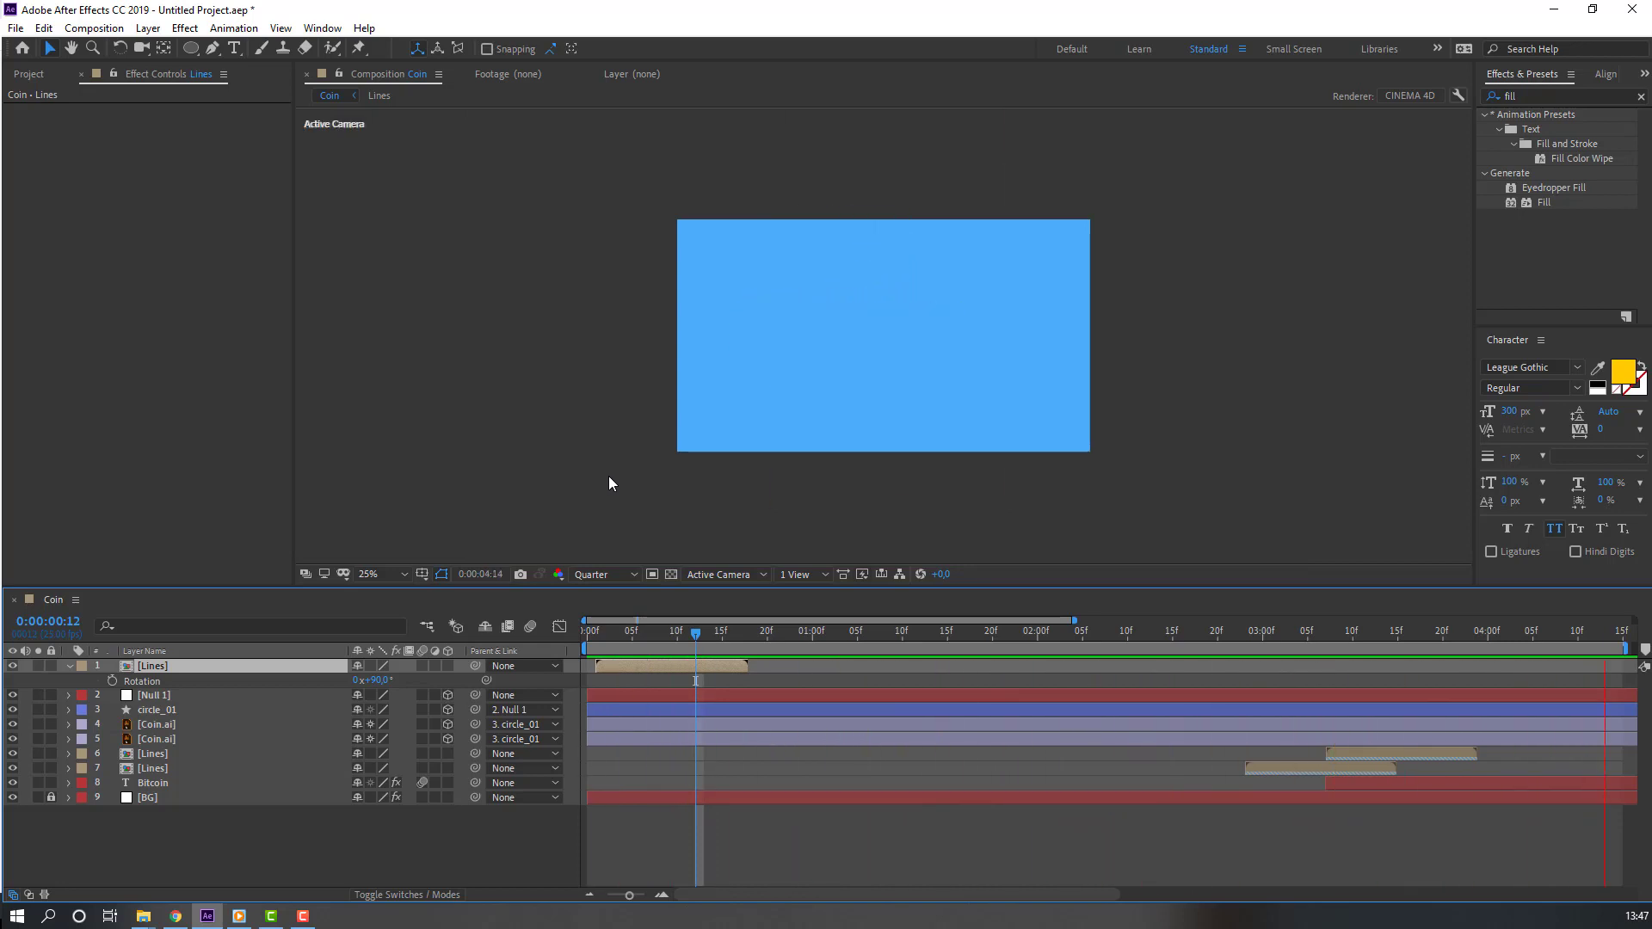
Step: Extend the Coin composition's work area to end at 0:00:05:09
{"action": "left_click", "coordinate": [1460, 638]}
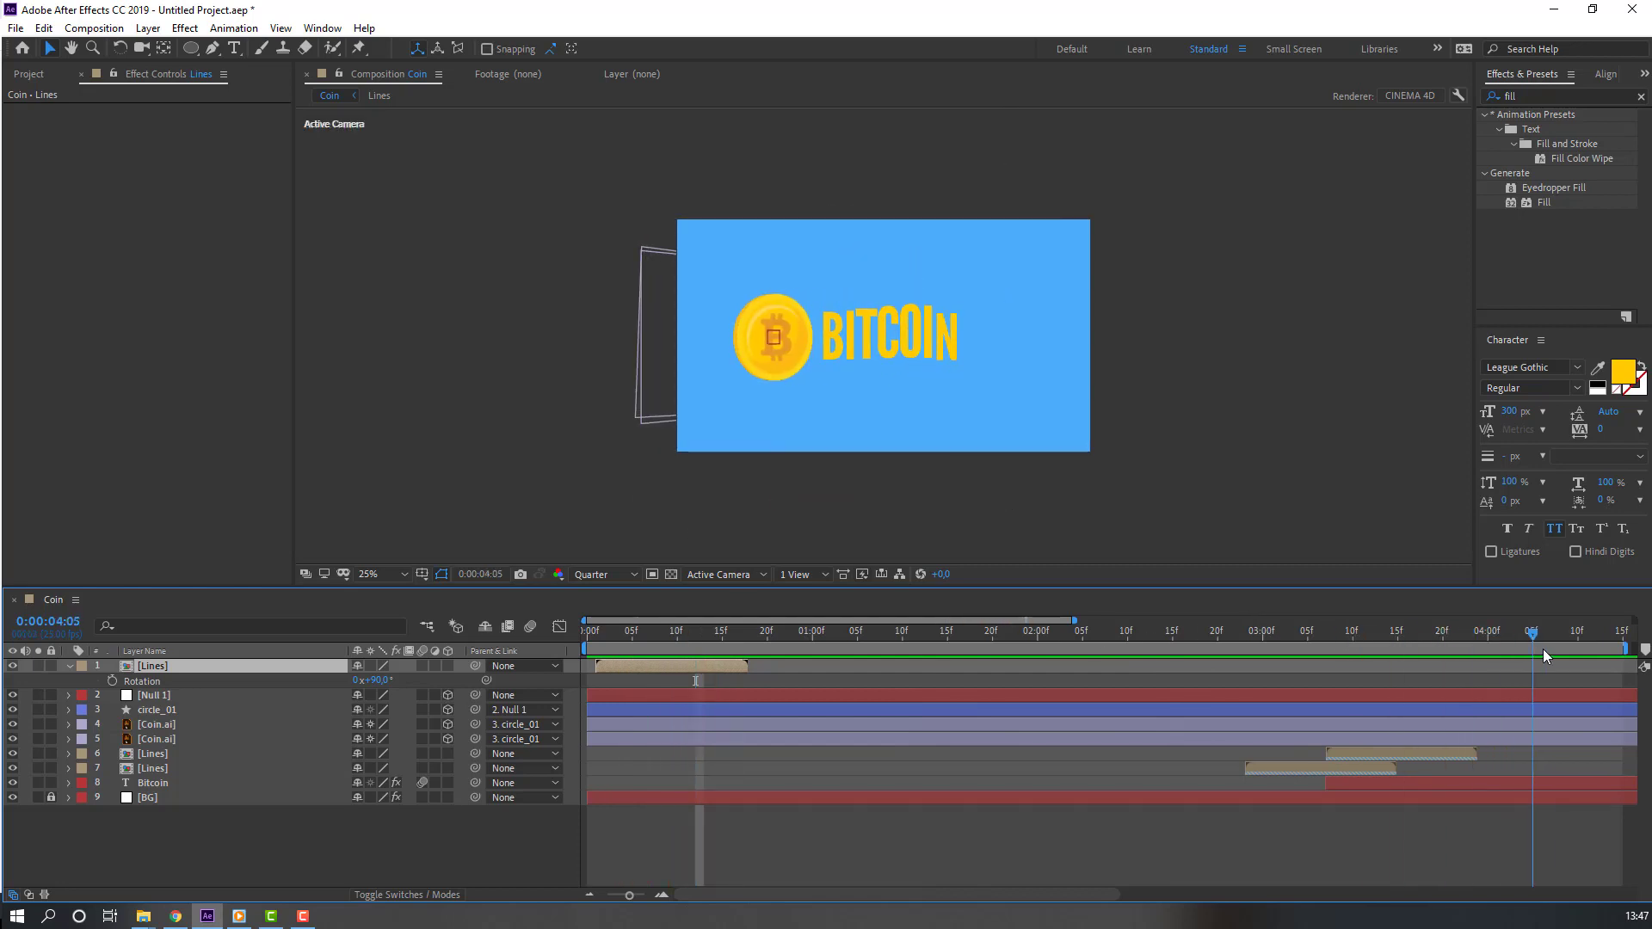
{"action": "key", "text": "minus"}
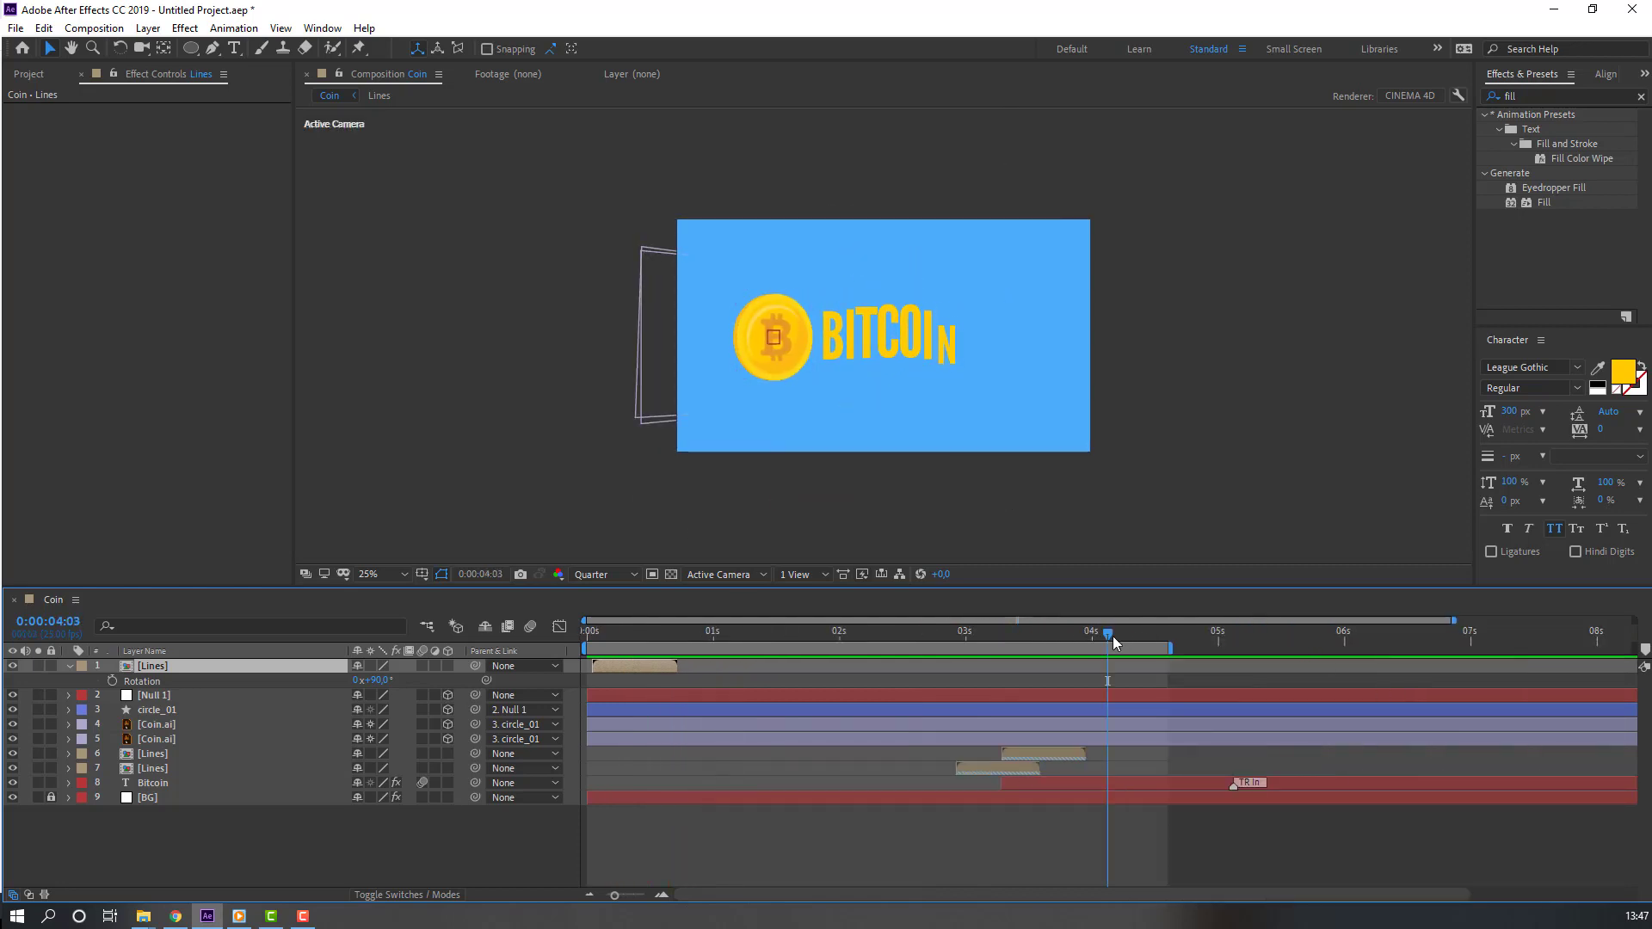
{"action": "left_click_drag", "start_coordinate": [1143, 648], "coordinate": [1263, 648]}
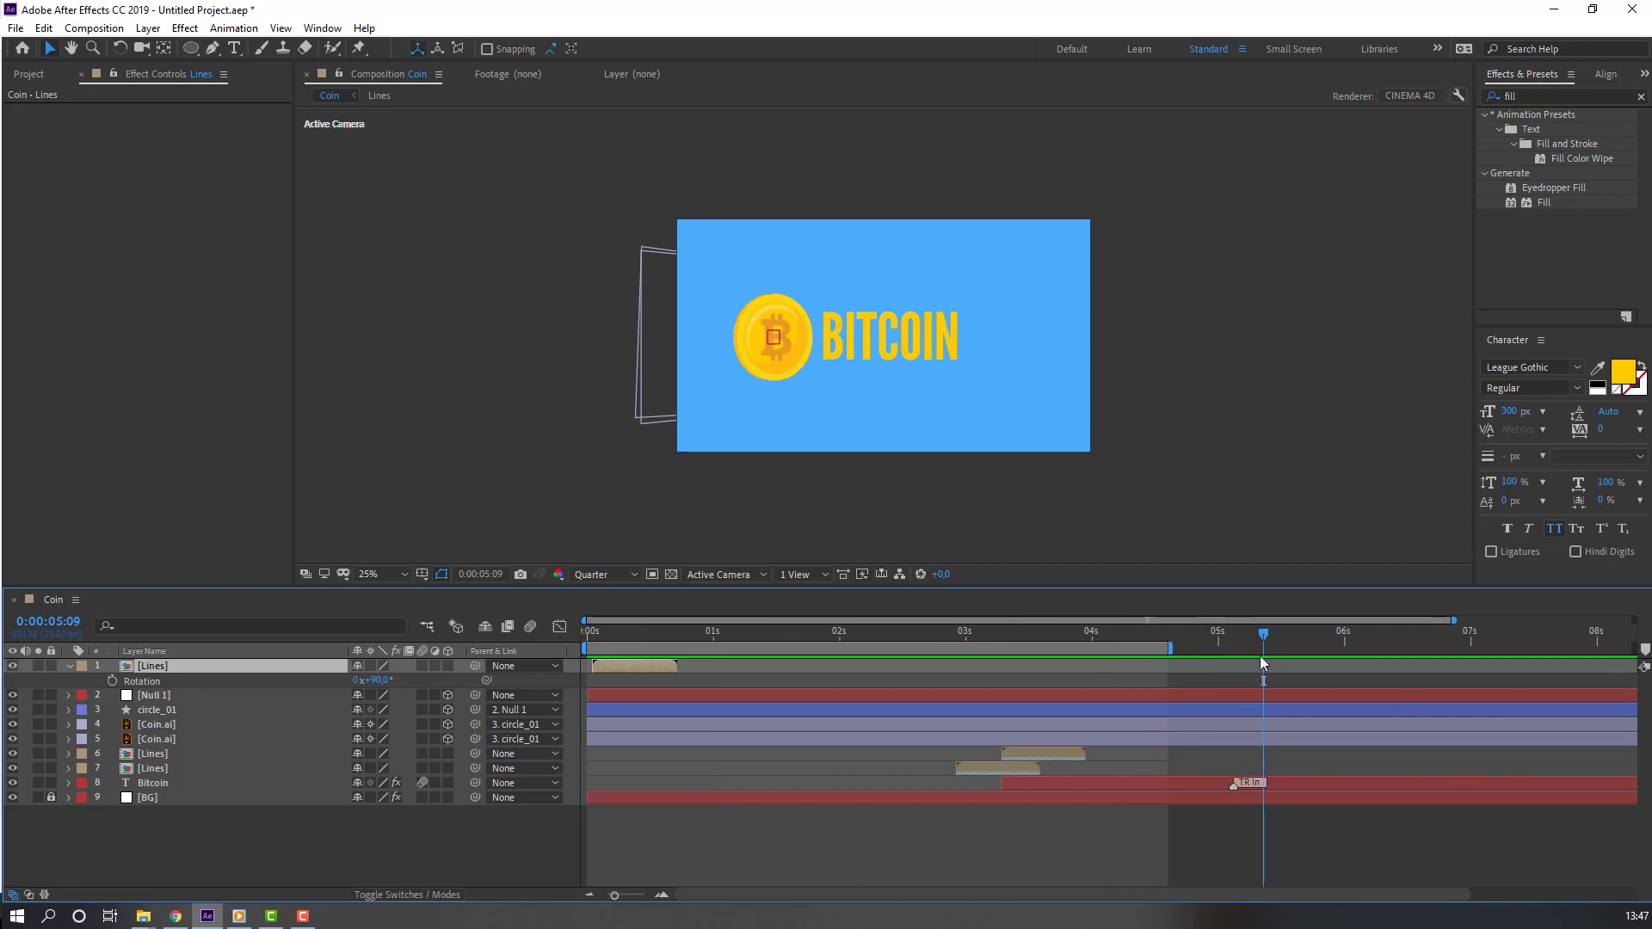
{"action": "key", "text": "n"}
Step: Fit the composition to the viewer and preview the complete animation
{"action": "left_click", "coordinate": [369, 574]}
{"action": "left_click", "coordinate": [379, 611]}
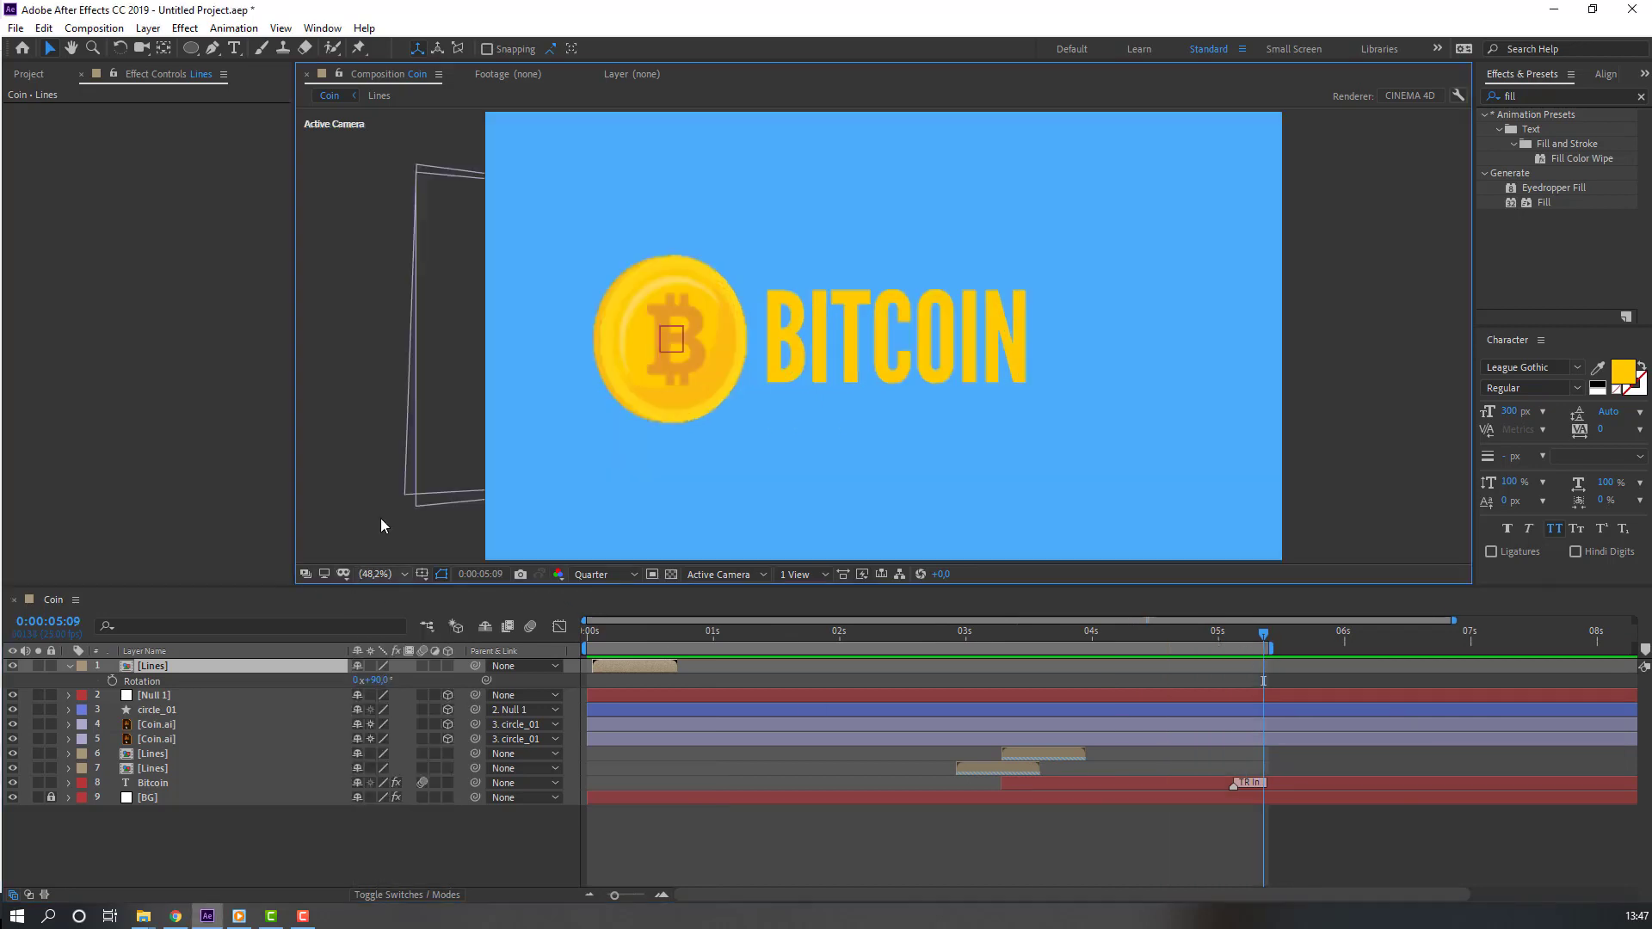
{"action": "key", "text": "space"}
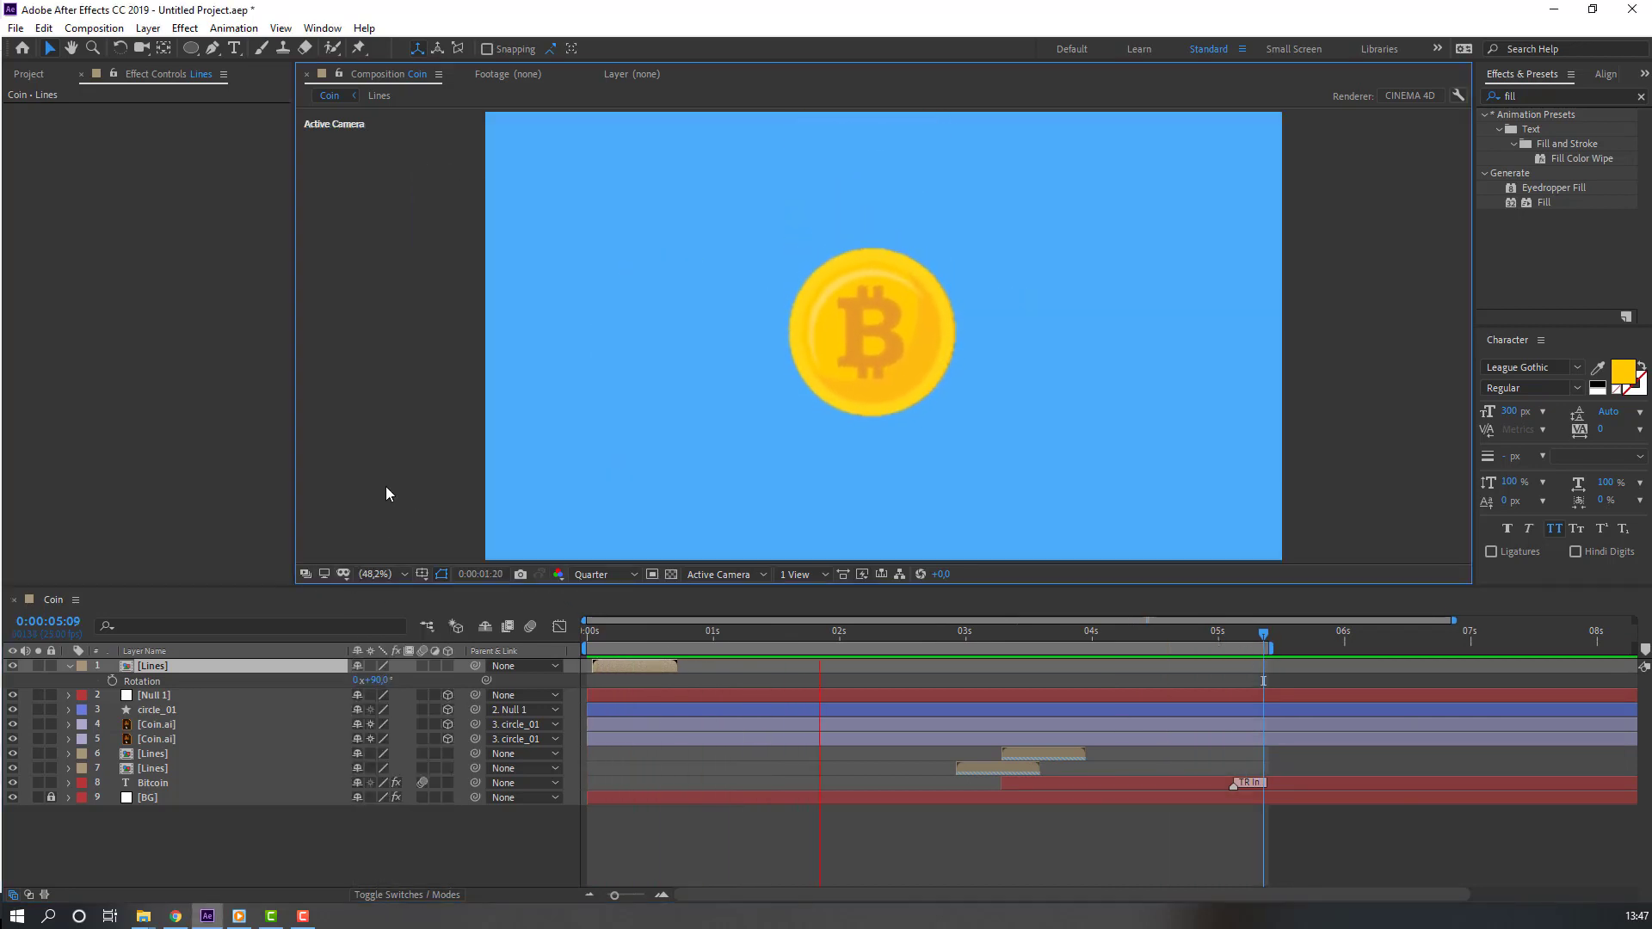